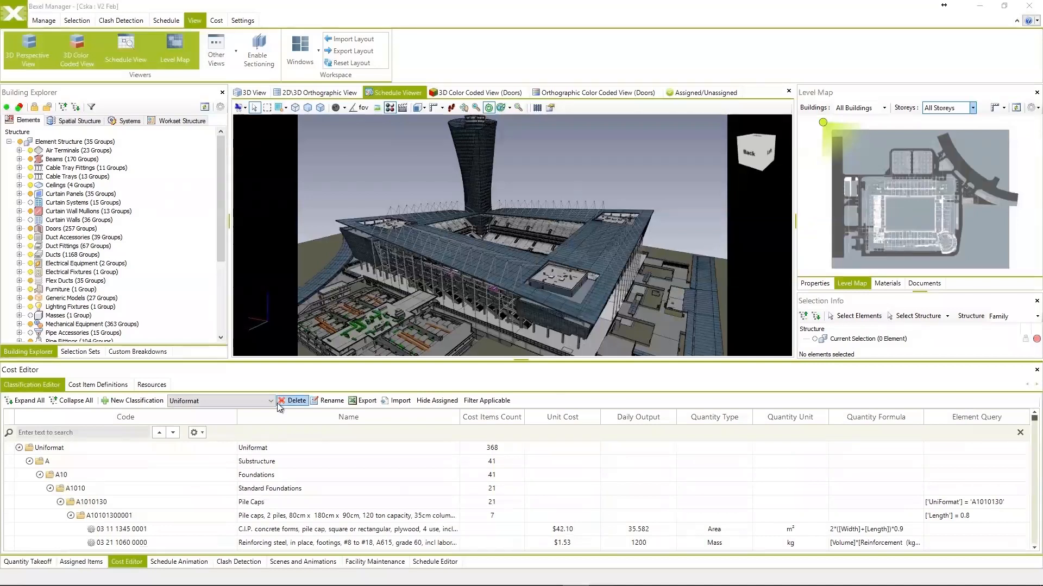
- Switch the cost classification to Masterformat and expand all its entries to review the concrete cost items
left_click(236, 429)
left_click(41, 401)
scroll(242, 481, "down", 6)
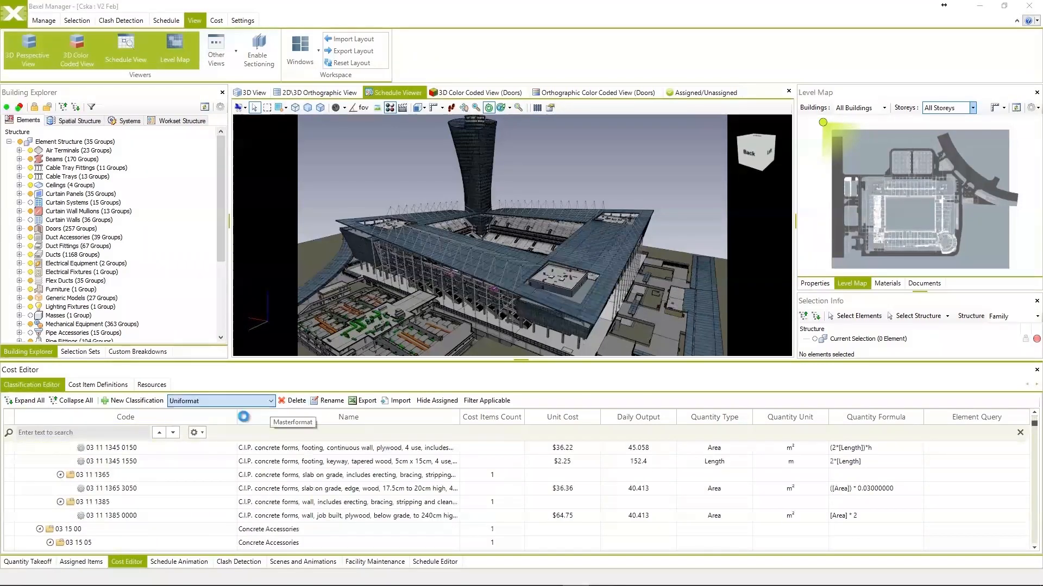
- Auto-assign the Uniformat classification's cost items into a new cost version, without copying the unmatched-item information
right_click(87, 450)
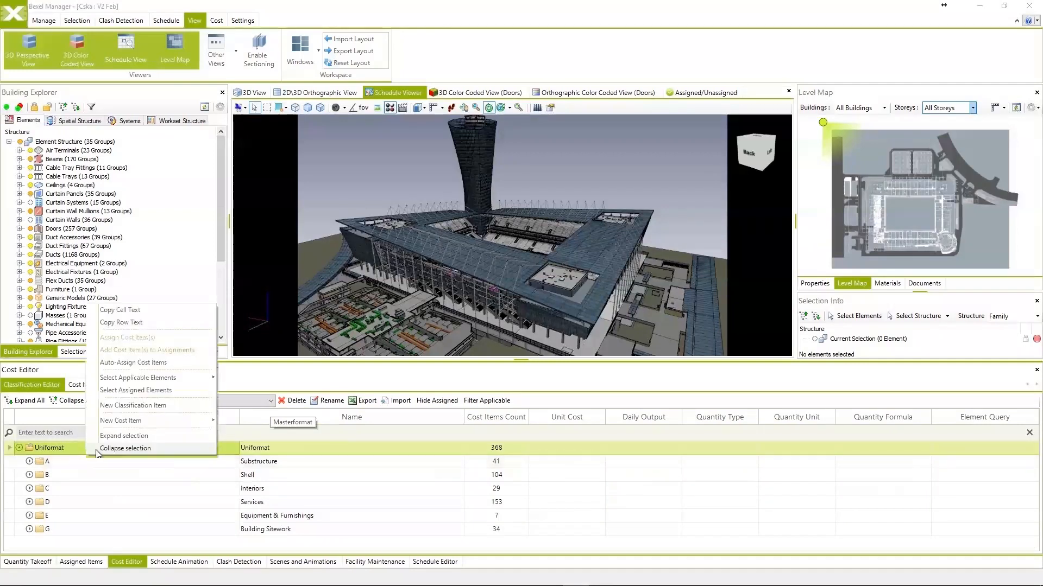
left_click(130, 362)
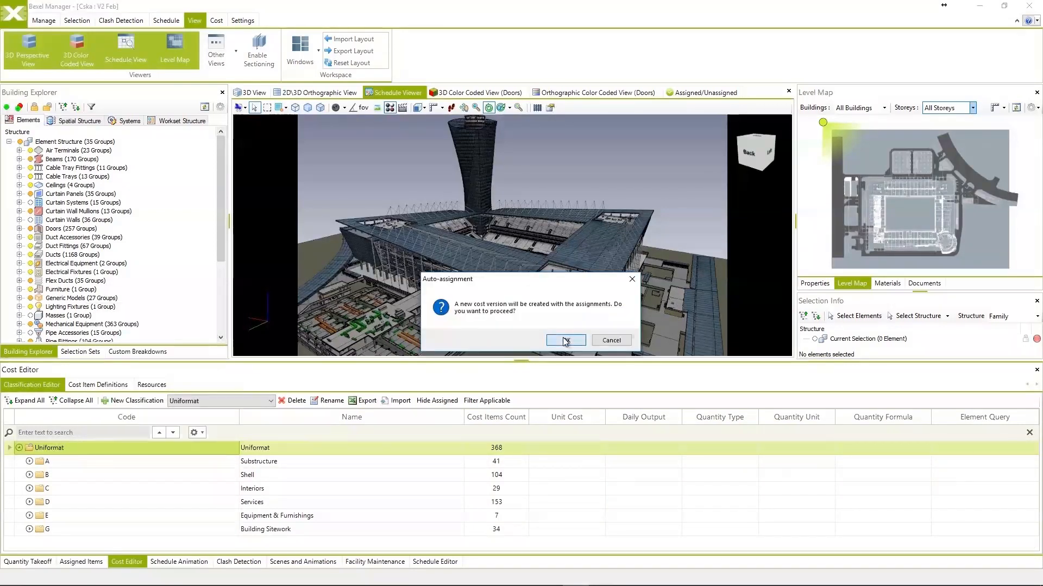
left_click(565, 340)
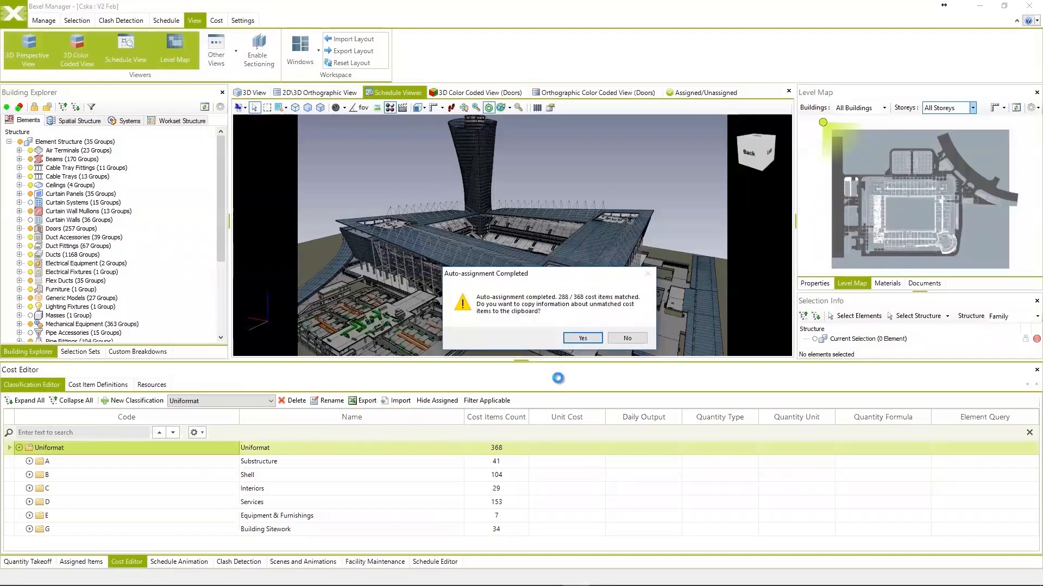
left_click(627, 339)
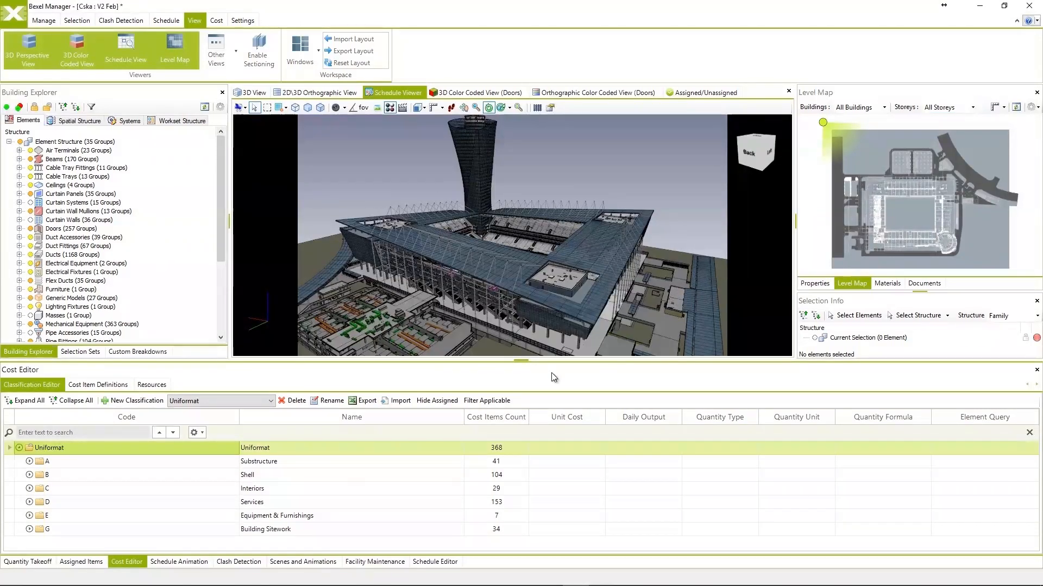
- Expand the assigned cost items of the cost version and select the model elements of B1020 - Roof Construction
left_click(81, 562)
left_click(70, 387)
left_click(16, 435)
left_click(26, 519)
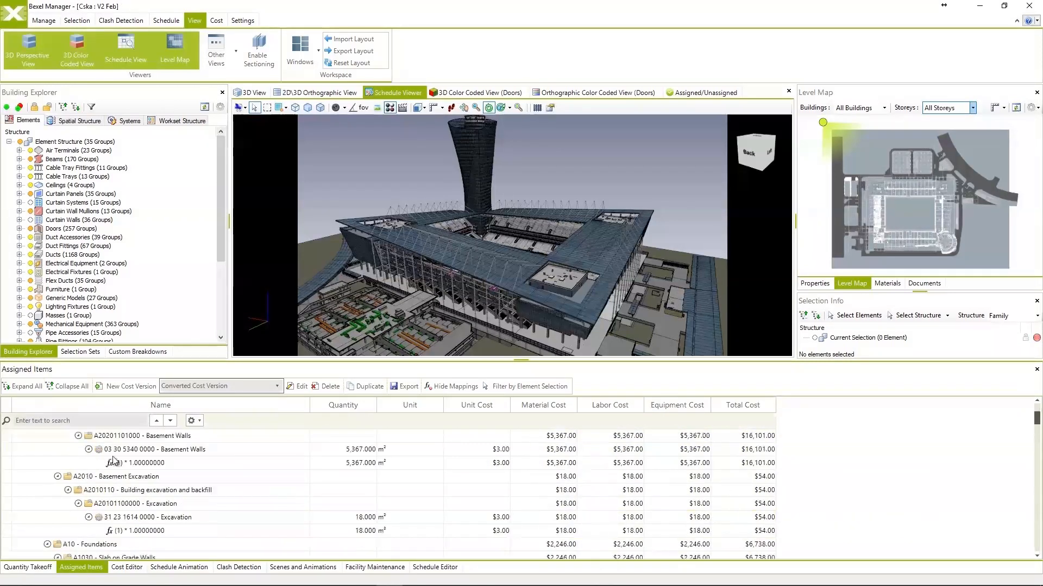
scroll(113, 462, "down", 5)
left_click(120, 453)
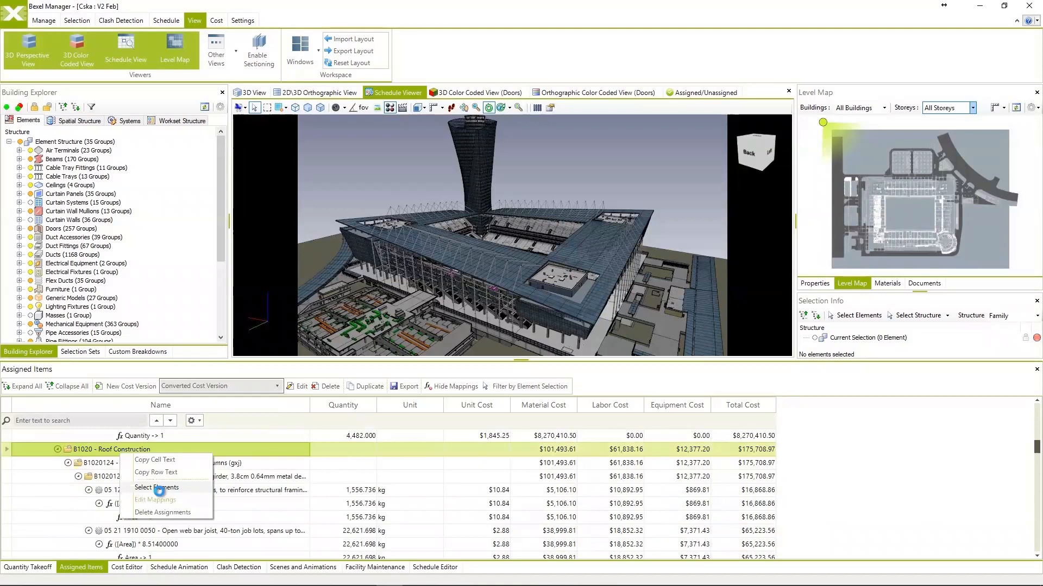
left_click(159, 491)
- Select the elements of another cost item and review the assigned items filtered by element selection, down to B3010 - Roof Coverings
scroll(131, 491, "down", 4)
right_click(101, 494)
left_click(140, 528)
scroll(193, 510, "down", 3)
left_click(133, 465)
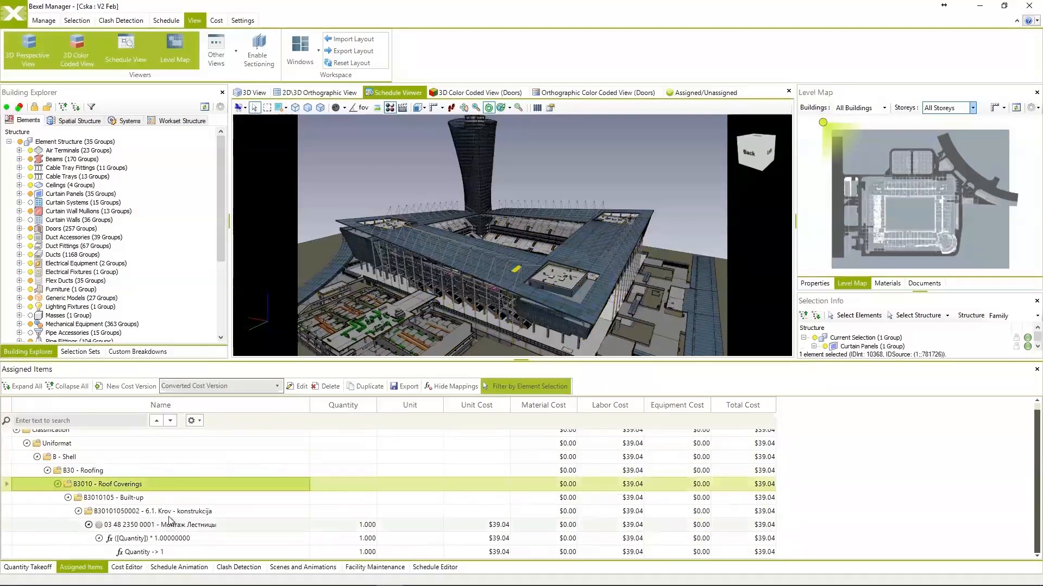
- Show the Stadium Doors quantity takeoff in the 3D color coded view and expand its buildings to the level rows
left_click(28, 567)
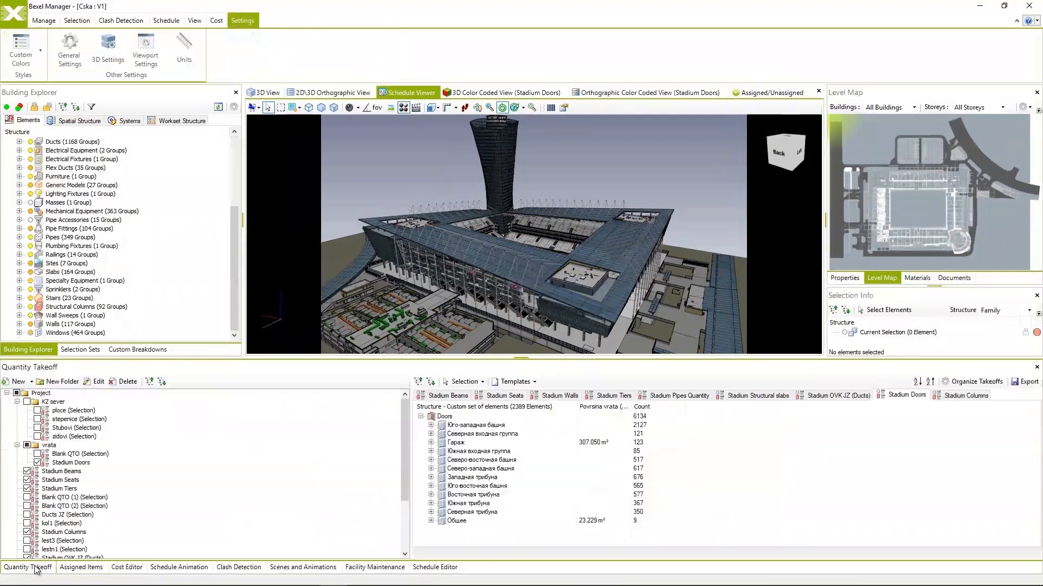
left_click(488, 94)
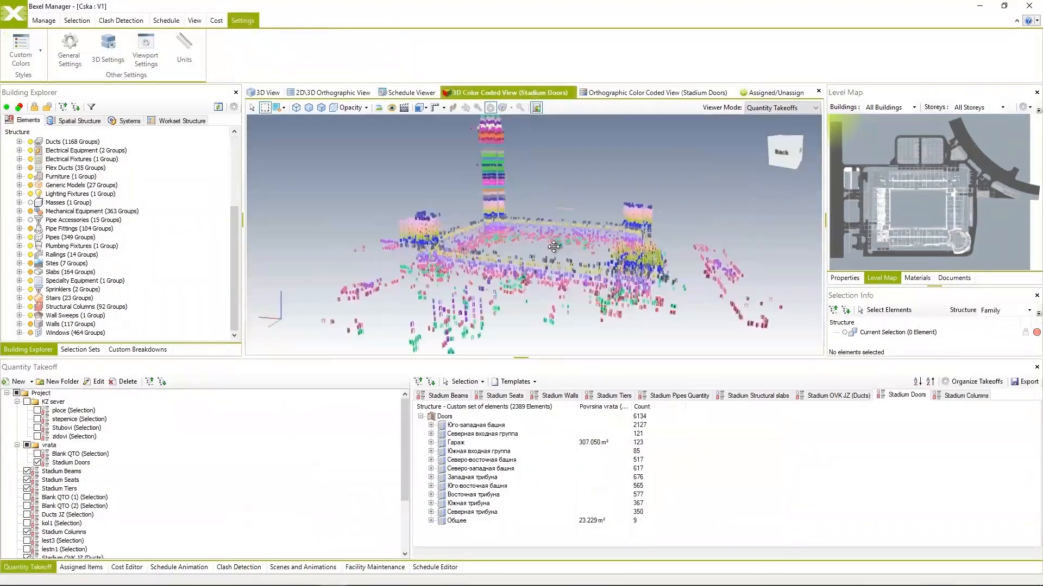
double_click(476, 425)
right_click(471, 435)
left_click(517, 516)
scroll(515, 483, "down", 15)
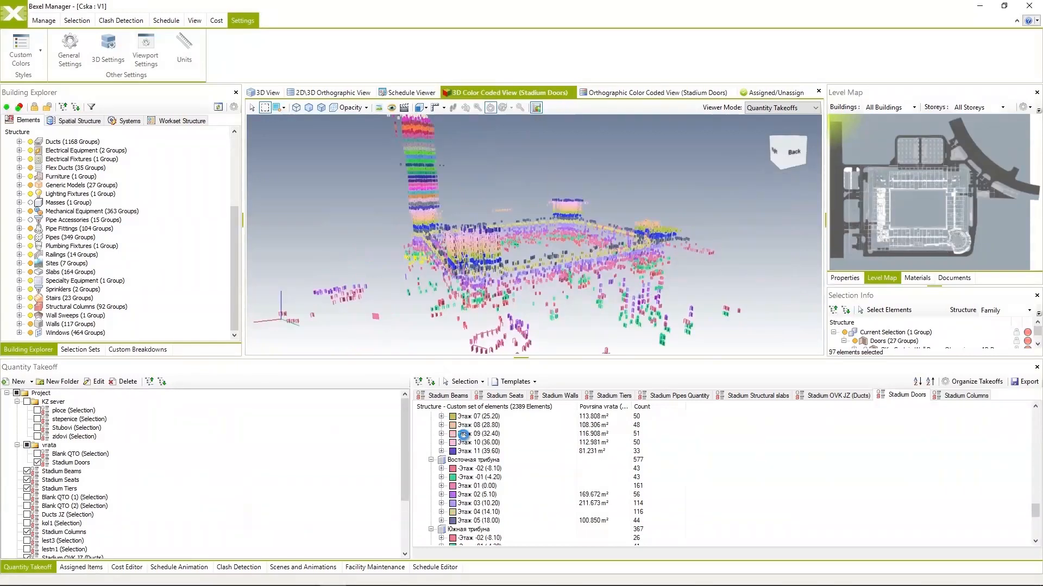
- Isolate the doors on all Восточная трибуна levels in the color coded view, and show all doors again
left_click(470, 468)
left_click(468, 520, "shift")
right_click(575, 336)
mouse_move(641, 393)
left_click(733, 393)
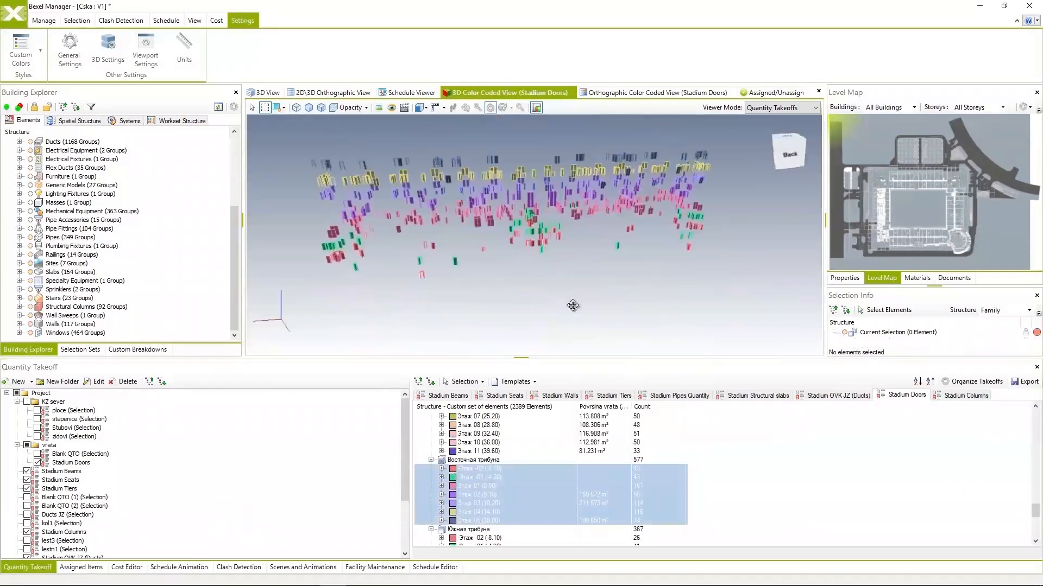
right_click(630, 324)
left_click(676, 422)
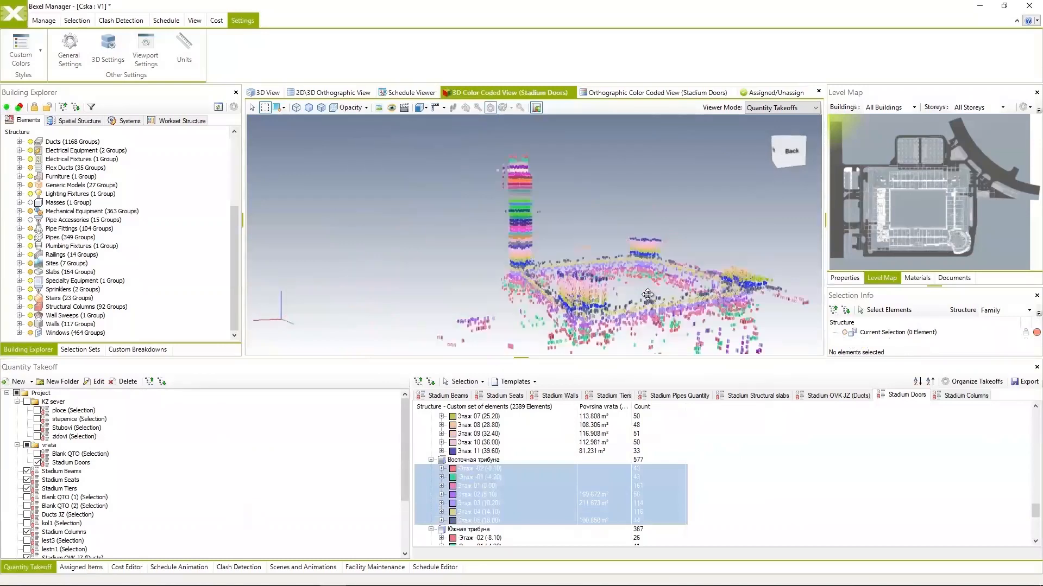
- View the Stadium Beams takeoff in color and expand its first level to list the beam types
left_click(451, 395)
mouse_move(585, 289)
middle_mouse_down()
mouse_move(604, 292)
mouse_move(586, 290)
middle_mouse_up()
left_click(421, 415)
scroll(539, 427, "down", 1)
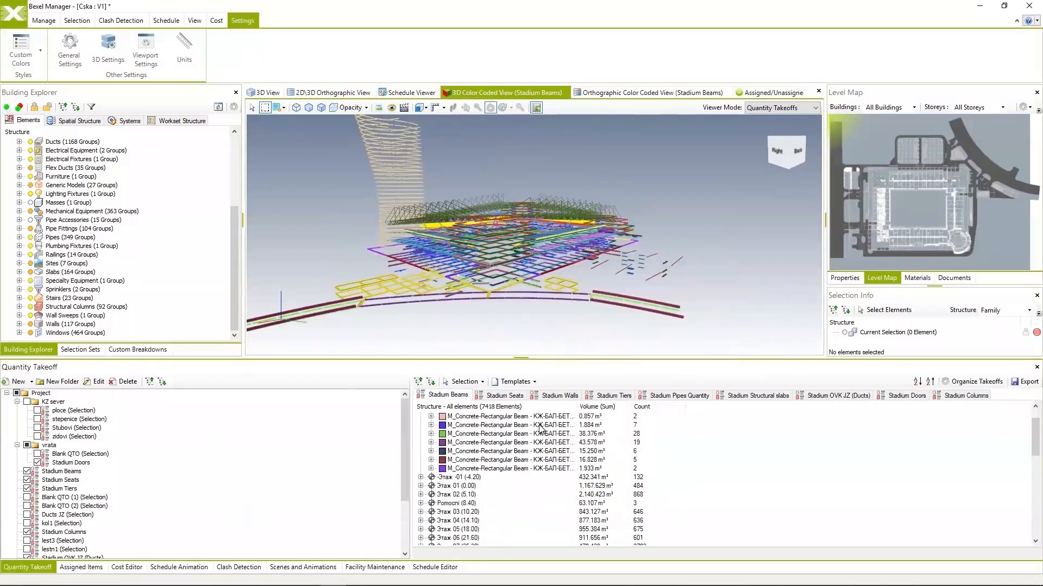
- Widen the beam name column and expand level Этаж -01 (-4.20) to examine its beam quantities
left_click_drag(577, 407, 636, 407)
left_click(517, 469)
left_click(420, 477)
scroll(523, 528, "down", 3)
mouse_move(598, 271)
middle_mouse_down()
mouse_move(521, 272)
mouse_move(580, 266)
middle_mouse_up()
- View the Stadium Seats takeoff up close and select a single seat in the color coded view
left_click(505, 395)
scroll(580, 266, "up", 3)
scroll(580, 266, "up", 6)
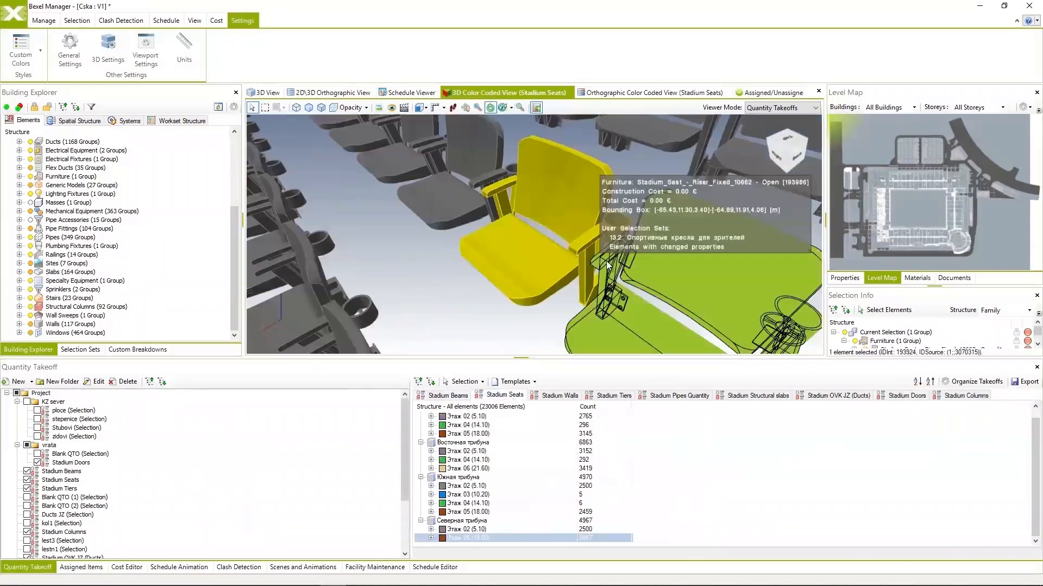
left_click(593, 275)
scroll(590, 275, "down", 3)
- Expand the Stadium Walls takeoff to individual elements and collapse it to the wall type level
left_click(559, 395)
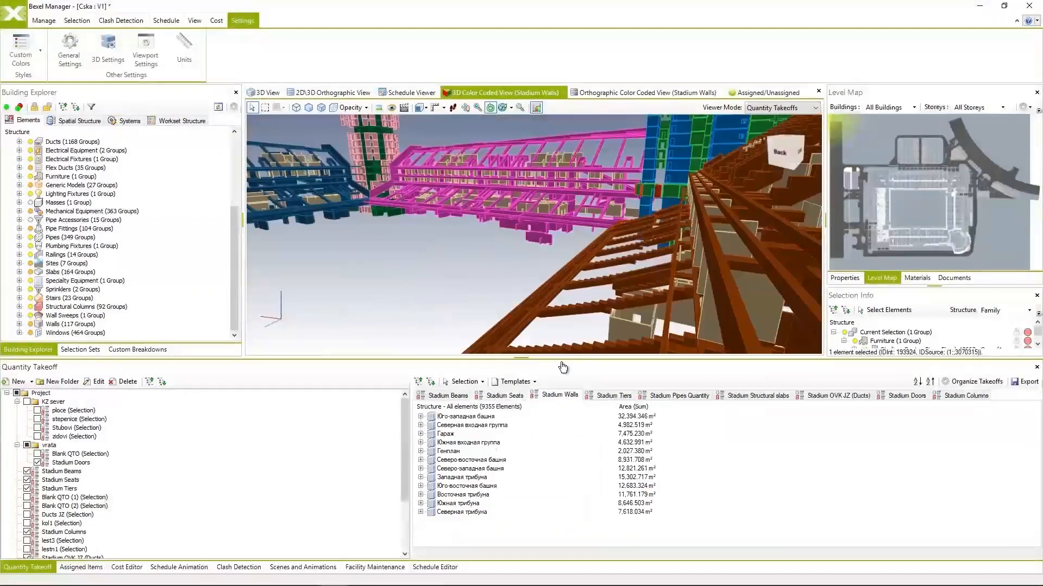
left_click(433, 384)
right_click(458, 425)
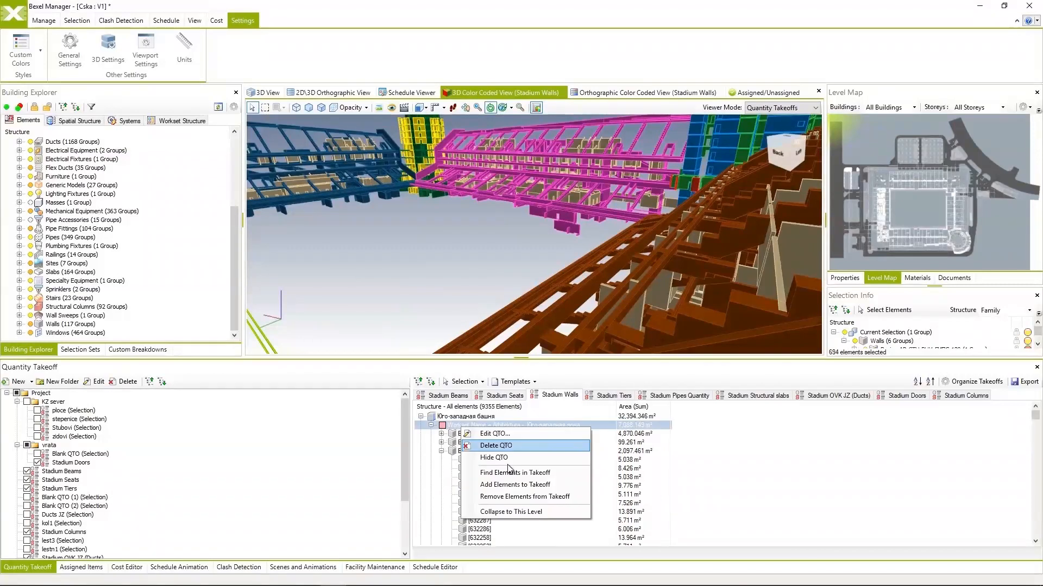
left_click(507, 510)
scroll(526, 461, "down", 10)
middle_click_drag(535, 244, 578, 295)
- View the Stadium Tiers takeoff and the Stadium Structural slabs takeoff in the color coded view
left_click(613, 395)
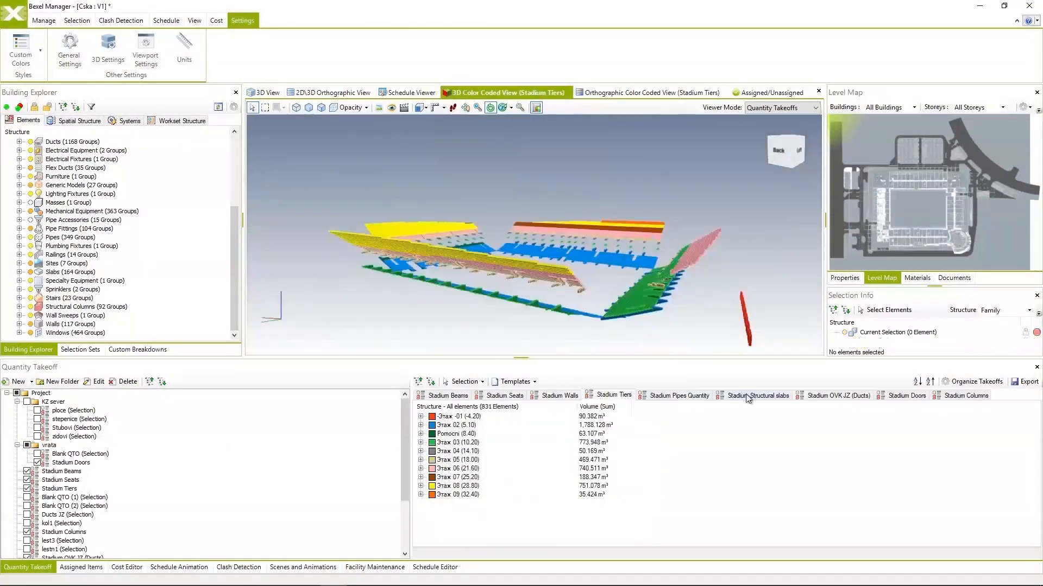
left_click(748, 396)
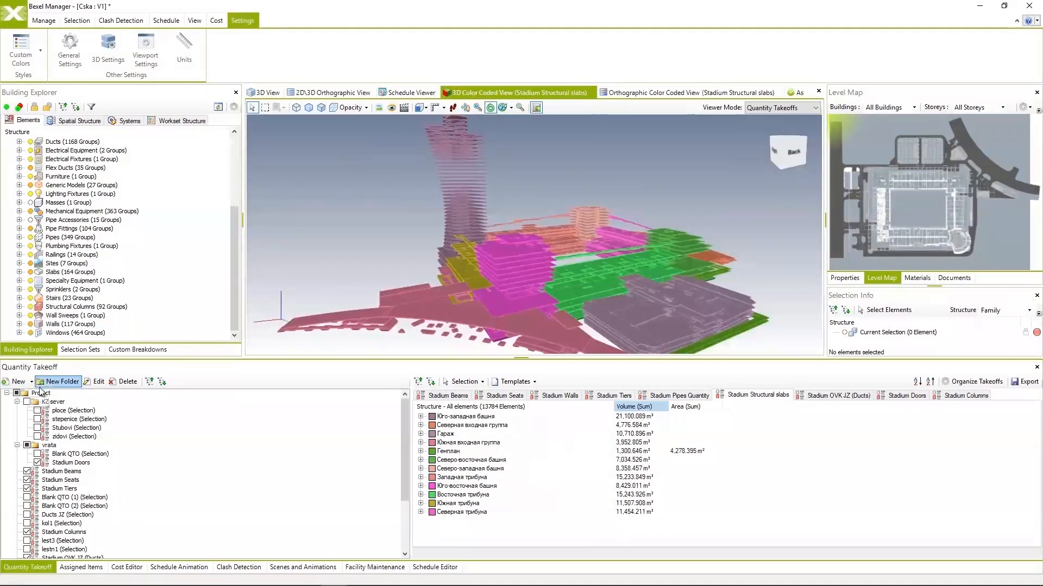
- Start a new quantity takeoff named Structural QTO based on the Structure selection set
left_click(38, 406)
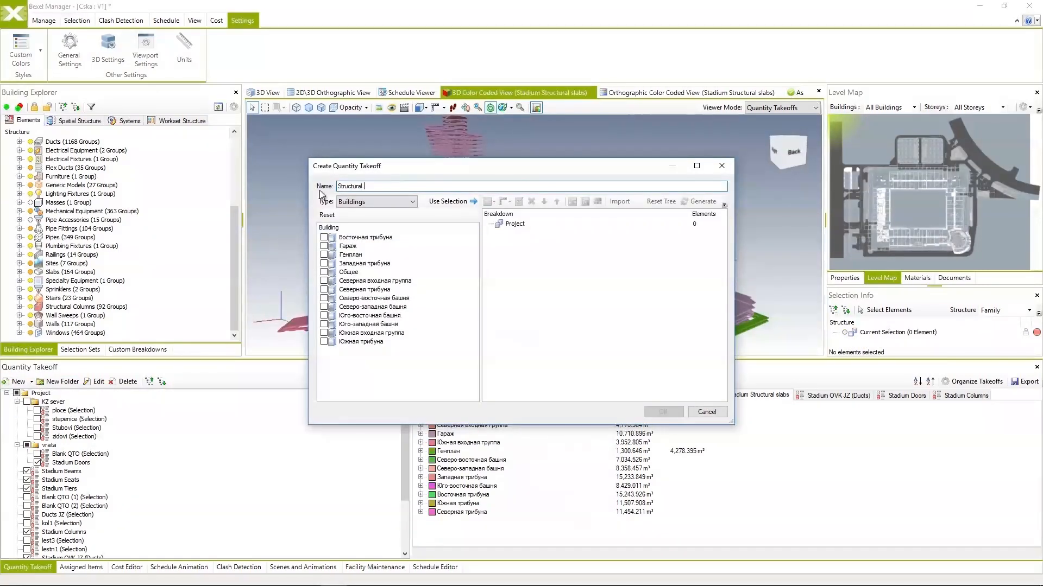
left_click(357, 245)
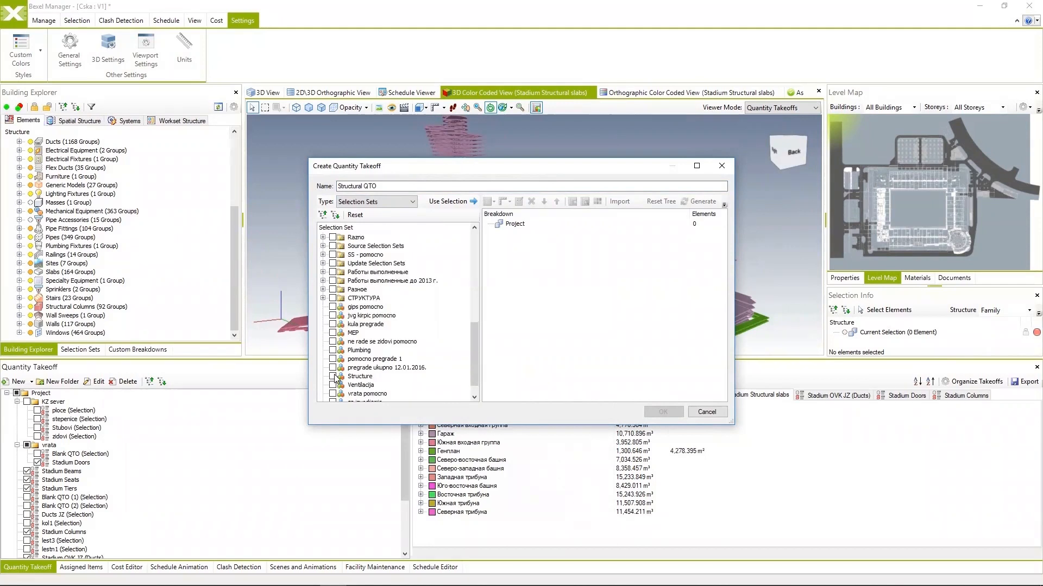
- Group the Structural QTO breakdown by Building, Building Level and Category
right_click(517, 224)
mouse_move(585, 232)
left_click(667, 238)
right_click(529, 232)
left_click(676, 251)
right_click(549, 241)
left_click(696, 272)
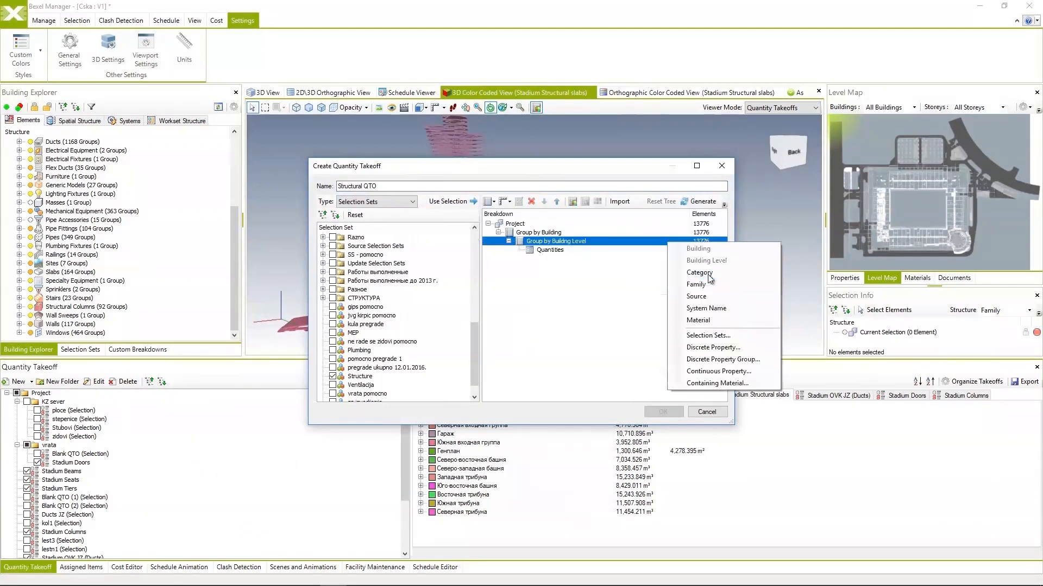
- Add the Volume and Area quantities, both aggregated as Sum, to the category grouping
right_click(548, 259)
left_click(590, 280)
left_click(599, 200)
double_click(452, 231)
right_click(559, 260)
left_click(589, 281)
left_click(599, 199)
left_click(456, 223)
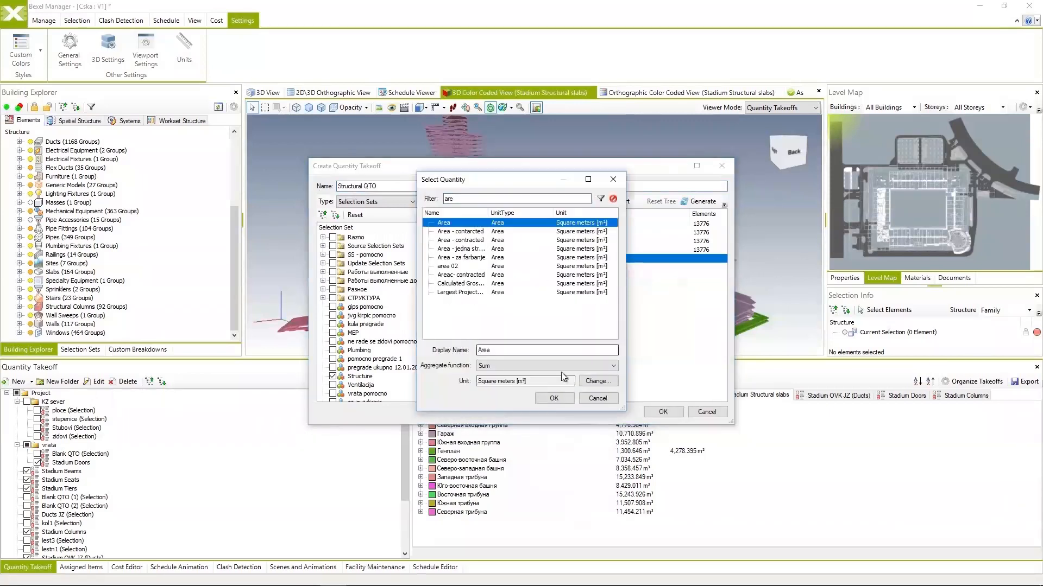
left_click(554, 398)
- Add a Count quantity, color code by building, and create the Structural QTO takeoff
right_click(565, 260)
left_click(587, 304)
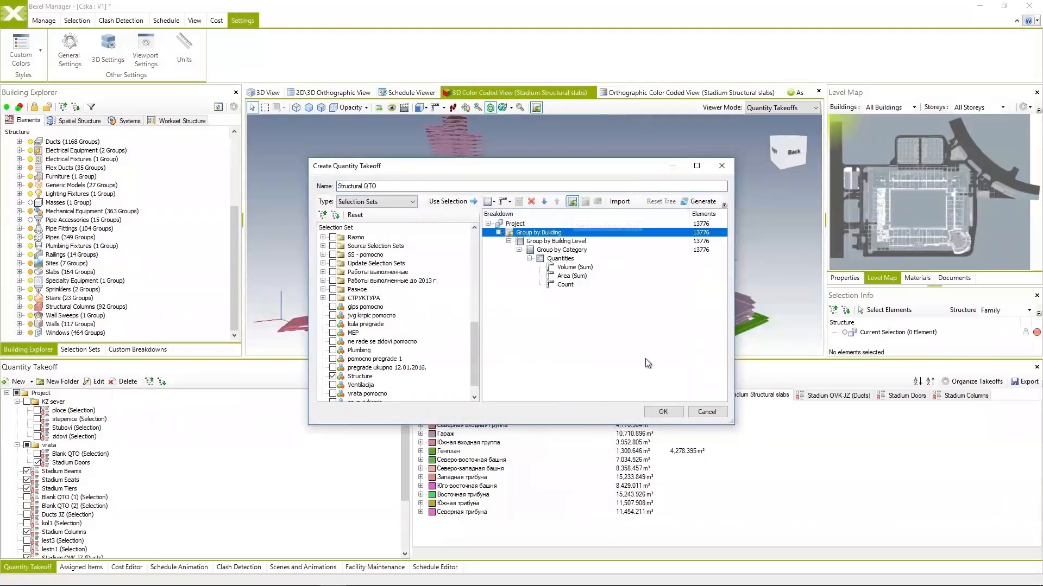
left_click(663, 412)
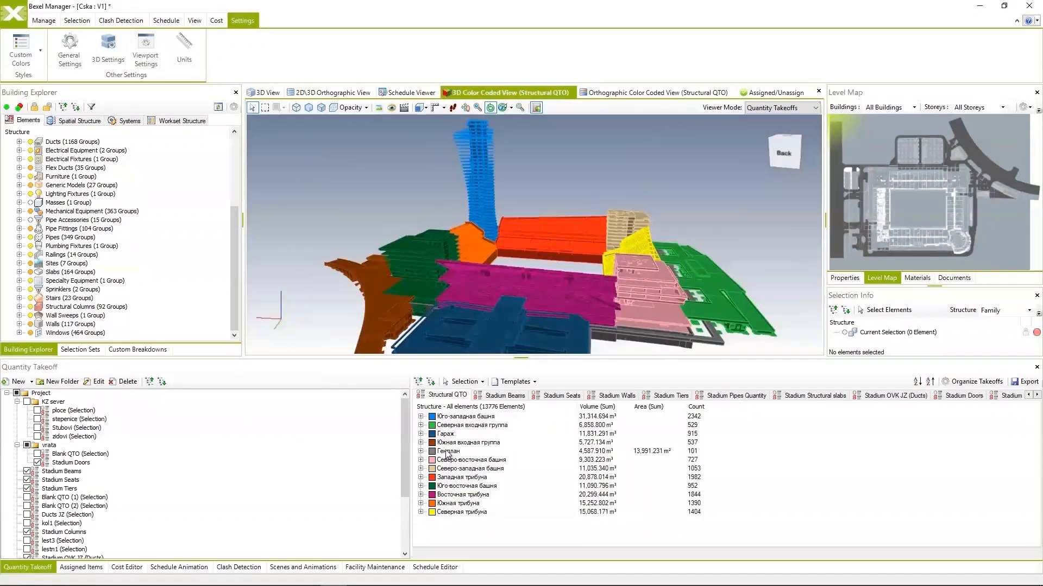
- Expand Юго-западная башня in the Structural QTO to examine its level and category quantities, and collapse it again
left_click(420, 417)
left_click(429, 425)
left_click(421, 416)
- Edit the Structural QTO so its elements are color coded by building level
right_click(451, 395)
left_click(469, 402)
left_click(661, 201)
left_click(582, 239)
left_click(658, 415)
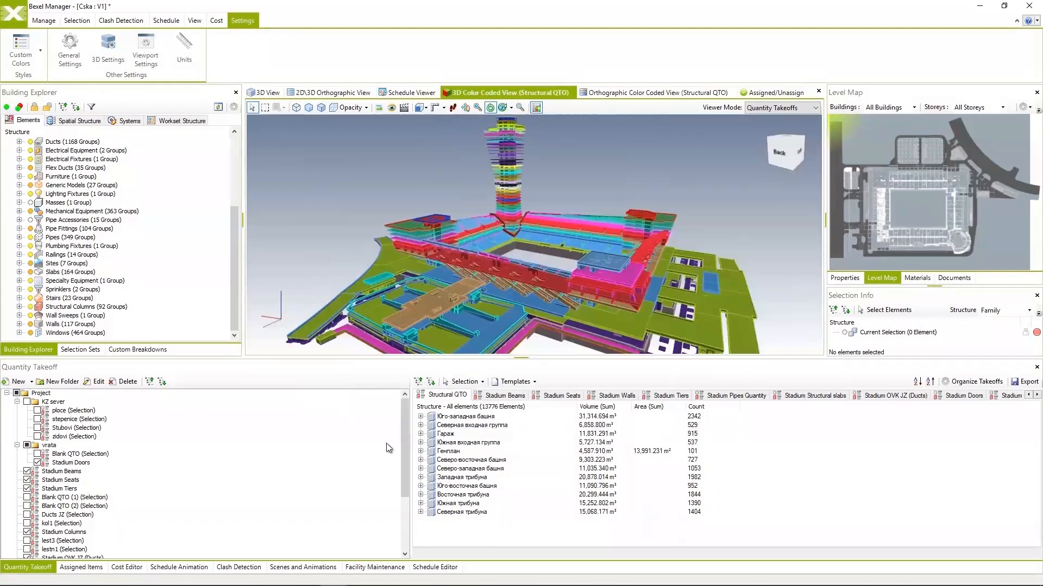
- Expand Юго-западная башня, Северная входная группа and Гараж to examine their quantities per level
left_click(420, 416)
scroll(441, 454, "down", 12)
left_click(421, 452)
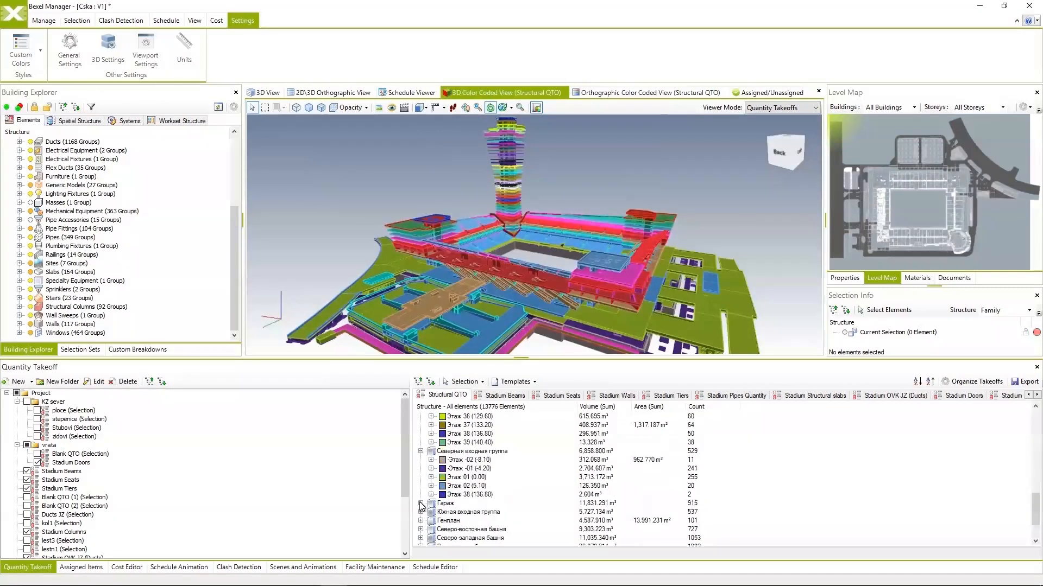
left_click(421, 504)
scroll(462, 479, "down", 3)
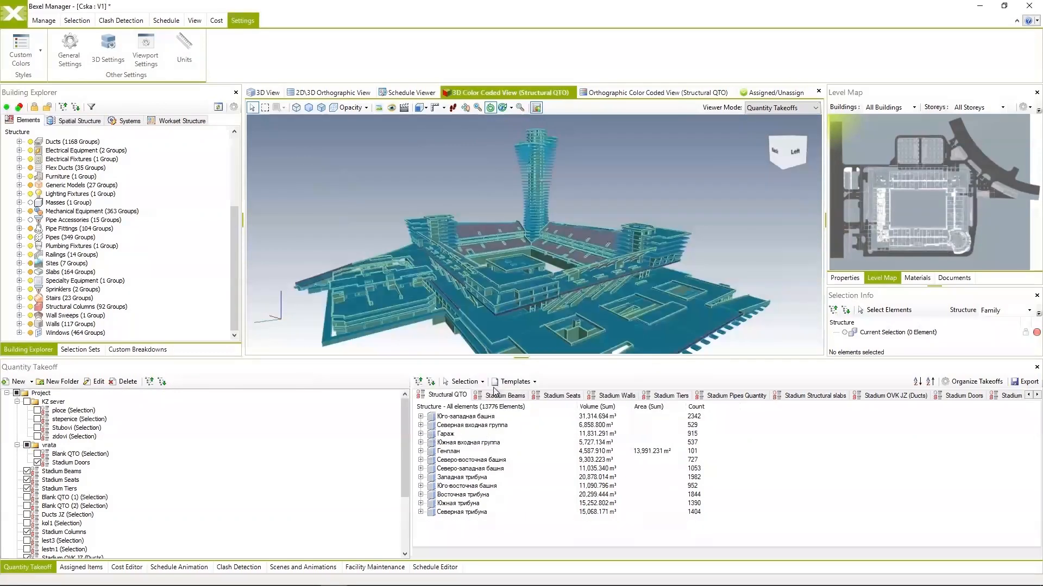
- Expand the lower levels of Юго-западная башня to their categories and select the whole tower in the takeoff
left_click(431, 425)
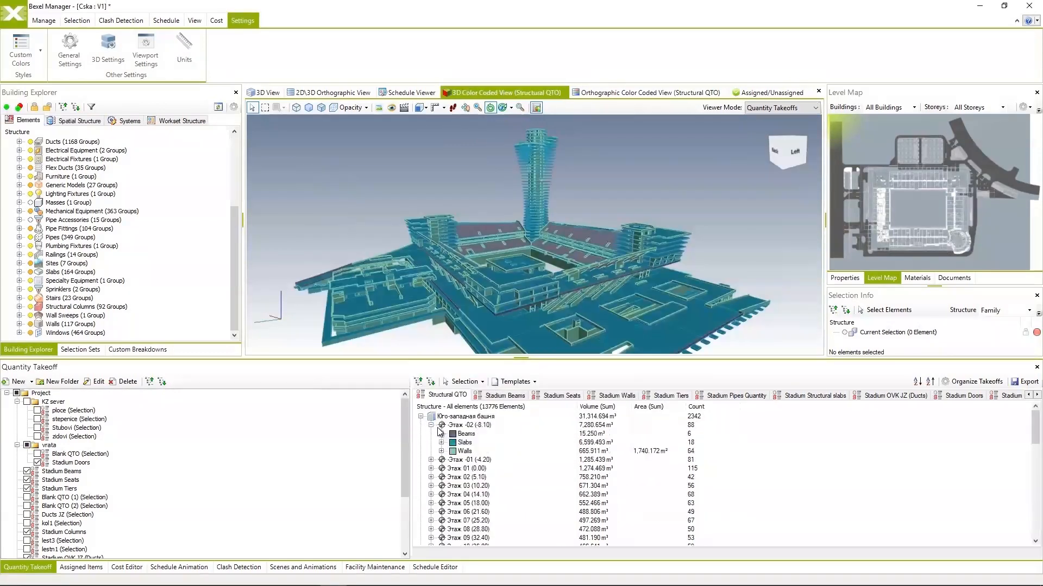
left_click(431, 495)
left_click_drag(522, 330, 605, 333)
left_click(468, 416)
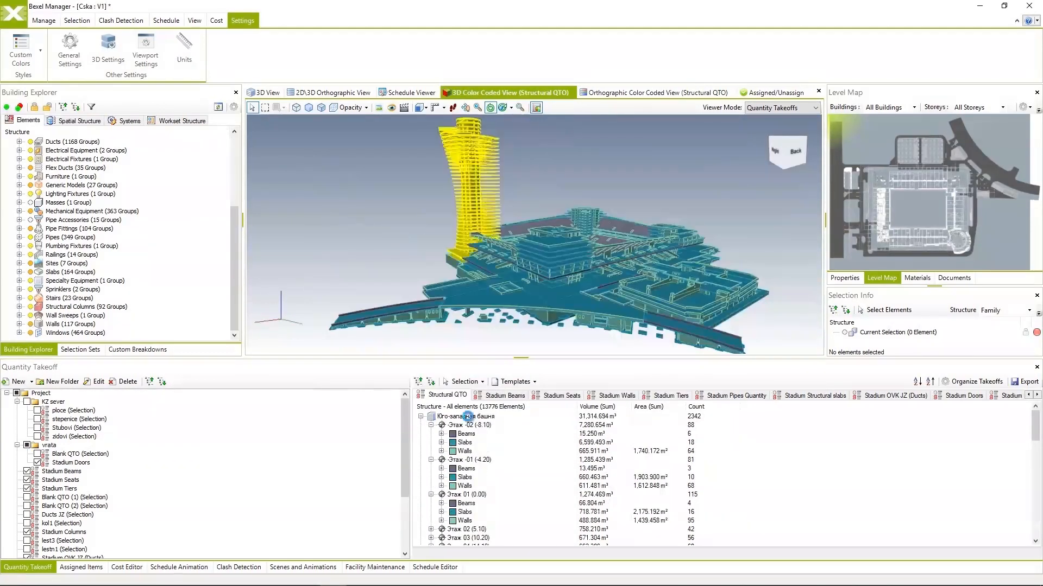
- Isolate the selected Юго-западная башня elements in the 3D color coded view
right_click(423, 242)
mouse_move(503, 299)
left_click(589, 299)
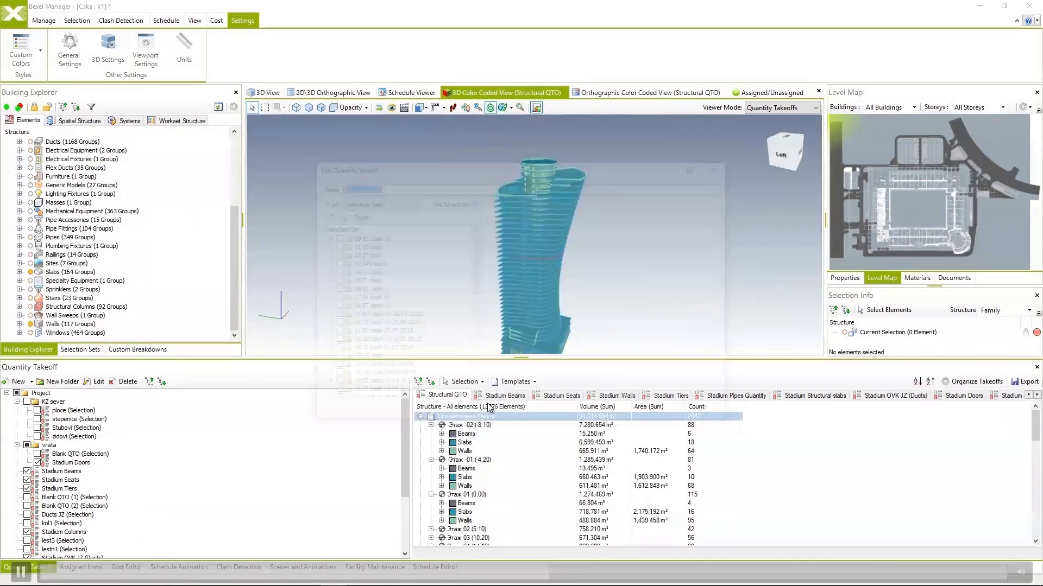
- Color code the Structural QTO by building level and show all elements in the 3D view again
left_click(545, 241)
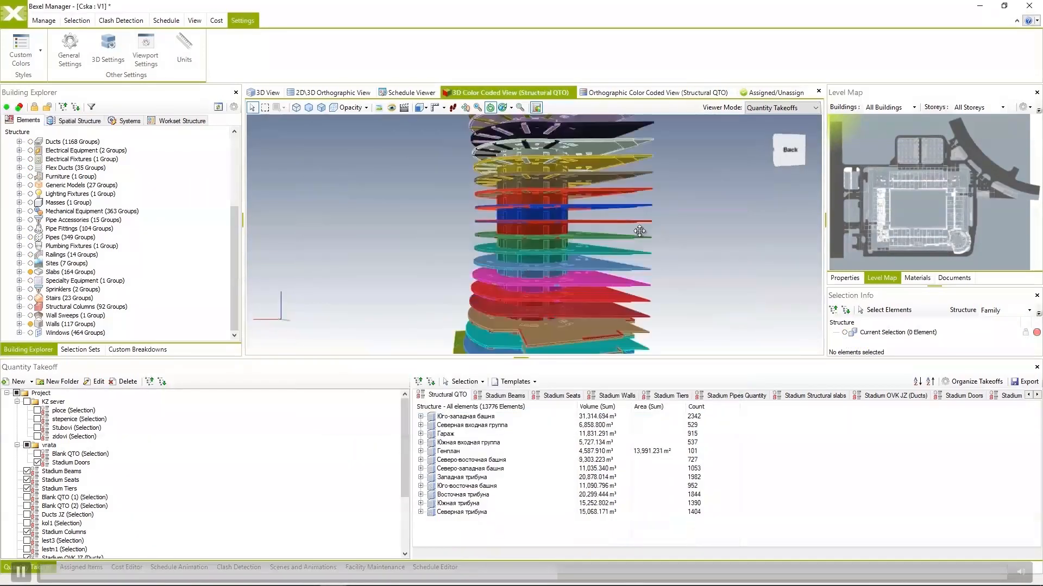
right_click(572, 262)
left_click(578, 283)
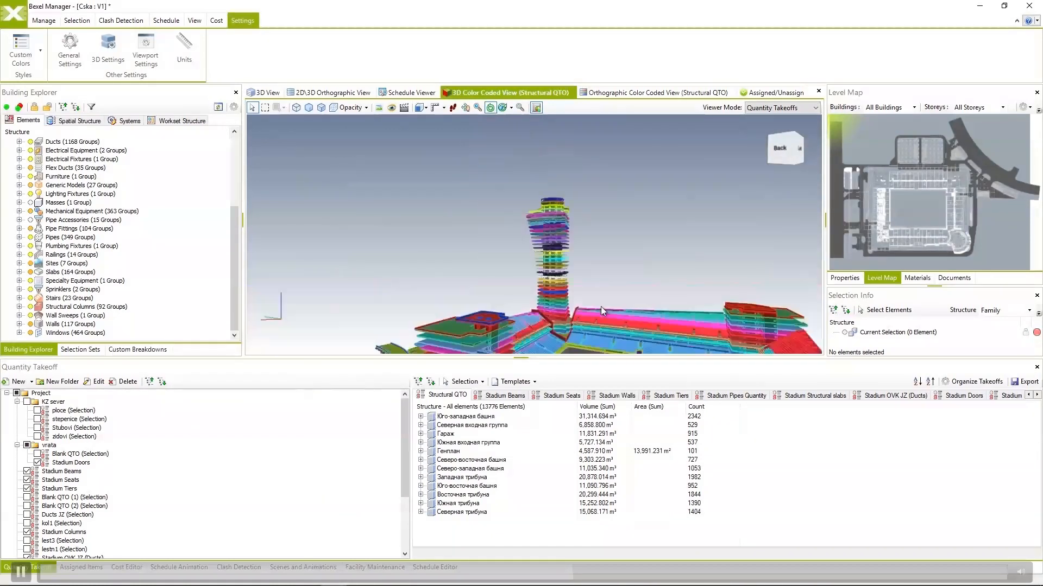
- View the Stadium Columns takeoff in the 3D color coded view from several sides
left_click(1037, 395)
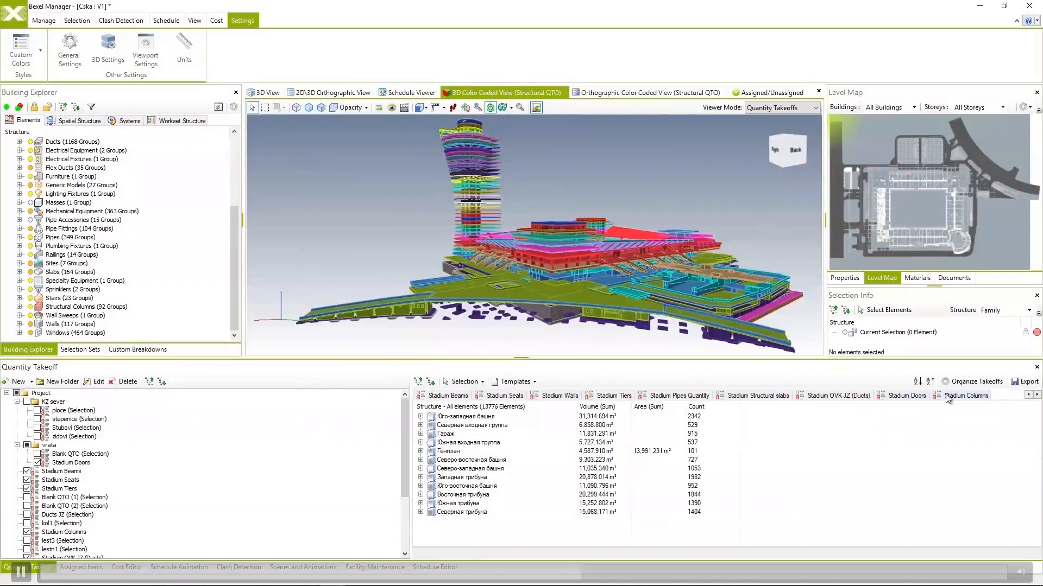
left_click(966, 396)
left_click_drag(489, 256, 603, 282)
- Display the Roof structure custom breakdown of the building
left_click(137, 349)
left_click(35, 120)
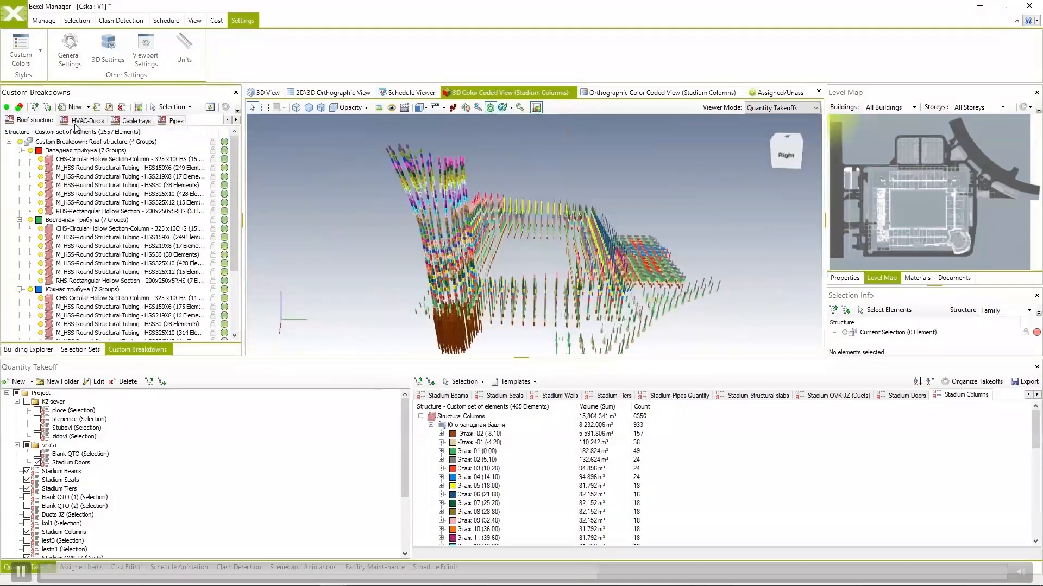
- Switch the 3D color coded view to Custom Breakdowns to show the Roof structure groups in their colors
left_click(797, 117)
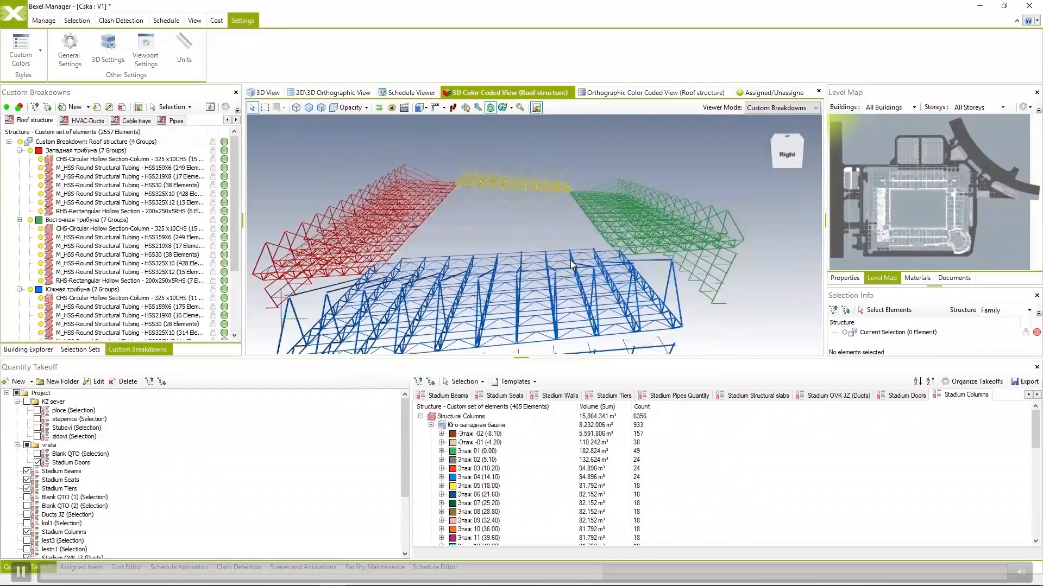
left_click_drag(571, 264, 668, 269)
- Hide the whole Roof structure breakdown and turn its tribune groups back on one at a time, starting with Западная трибуна
left_click(20, 141)
left_click(31, 150)
left_click(30, 220)
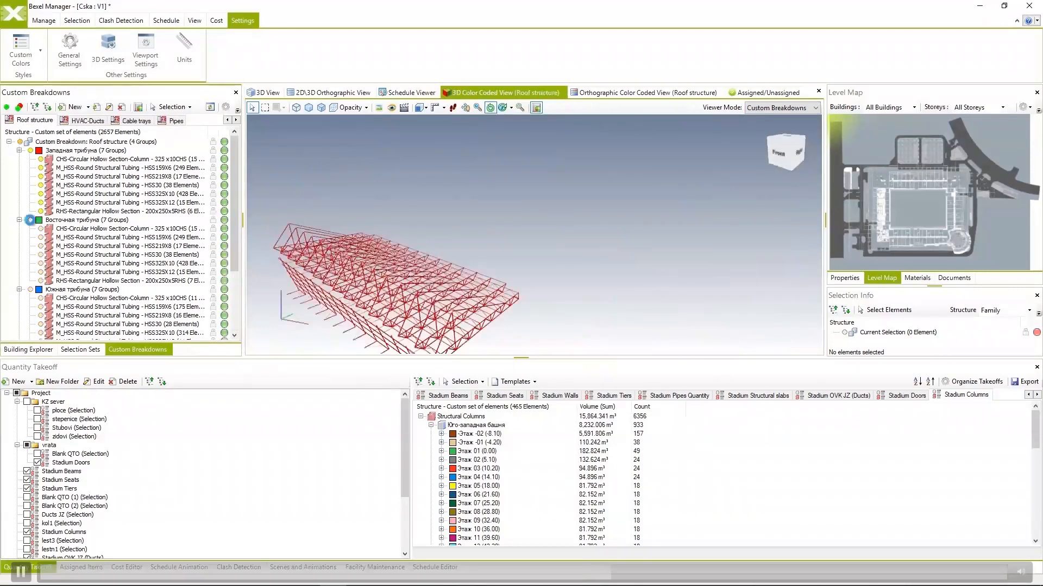
left_click(31, 290)
scroll(53, 290, "down", 3)
left_click_drag(561, 249, 599, 234)
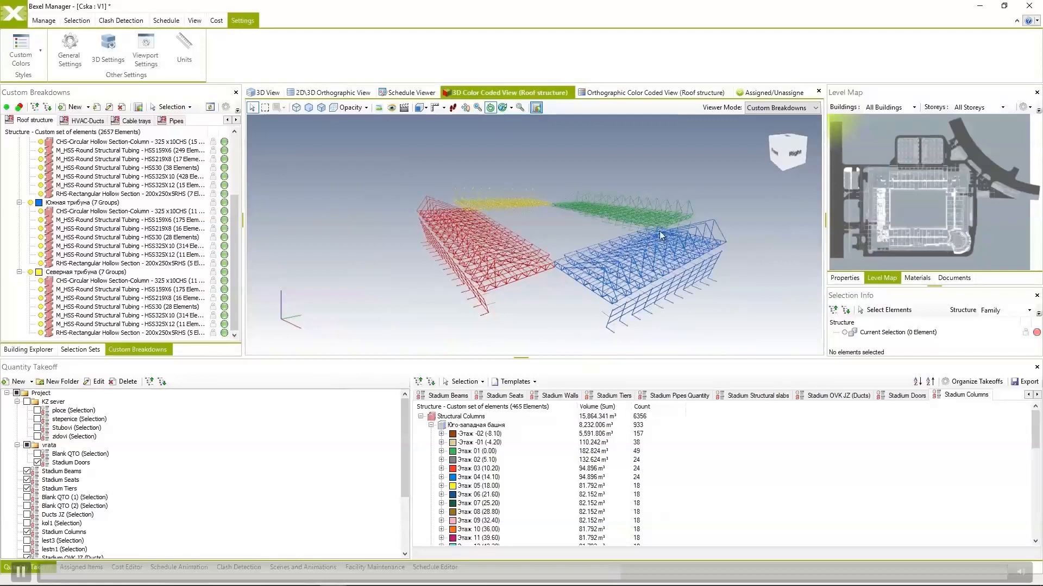
- View the colored roof structure from several sides and display the HVAC-Ducts custom breakdown in 3D
left_click_drag(639, 312, 651, 310)
middle_click_drag(632, 230, 567, 224)
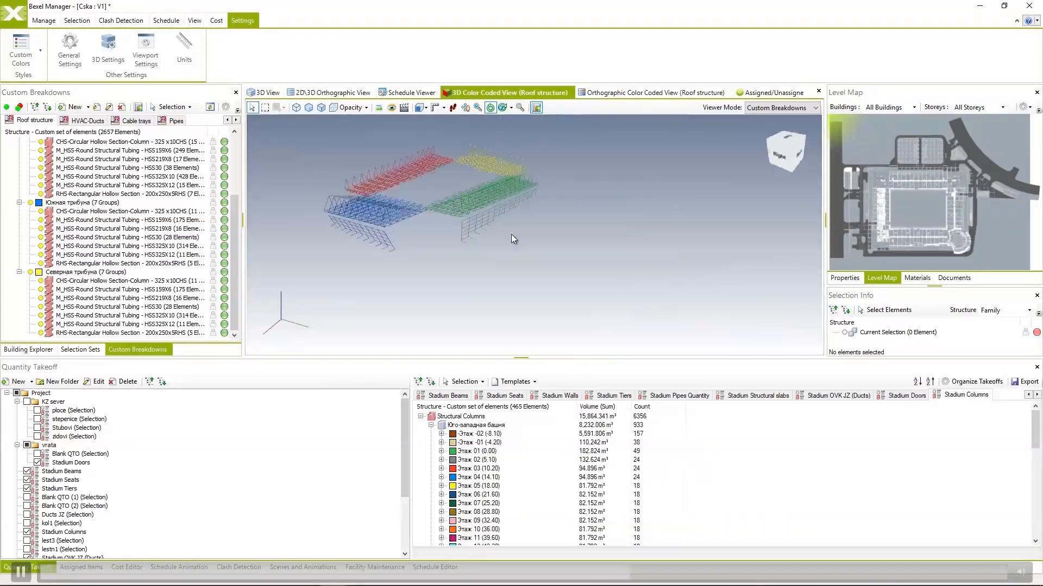
middle_click_drag(510, 234, 592, 234)
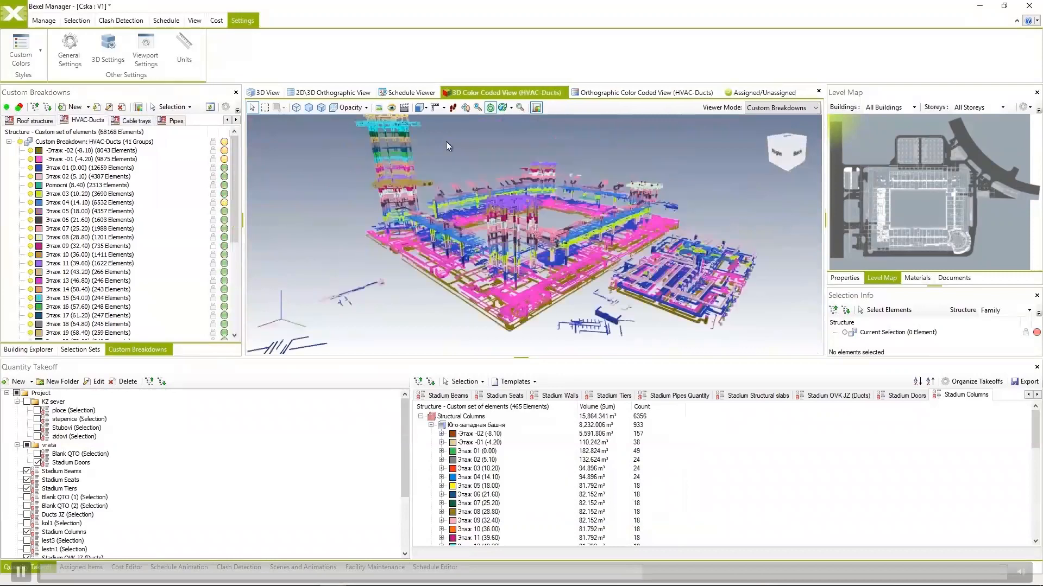
left_click(621, 92)
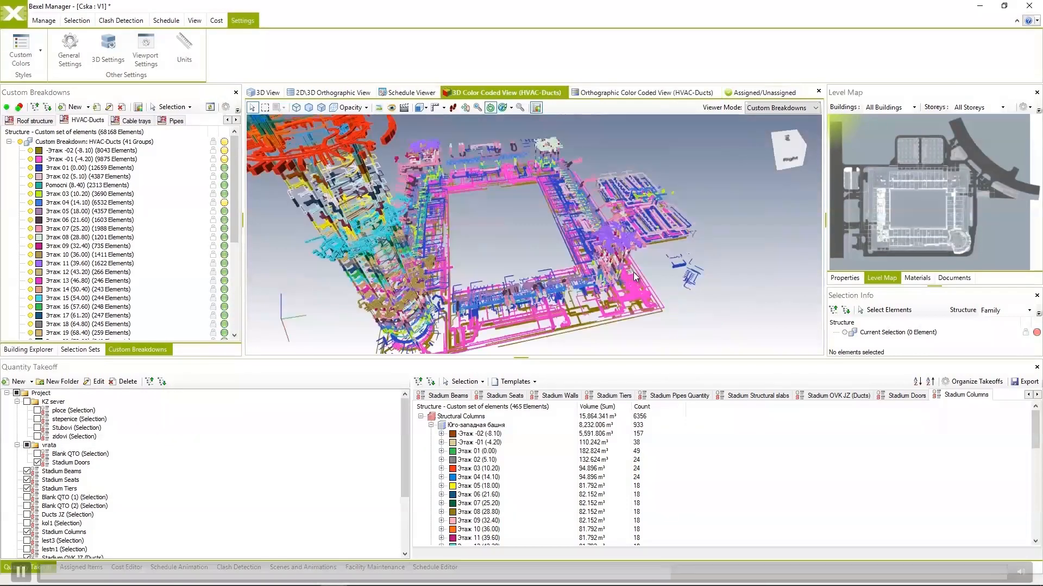
- Display the Pipes custom breakdown in the 3D color coded view
left_click(176, 120)
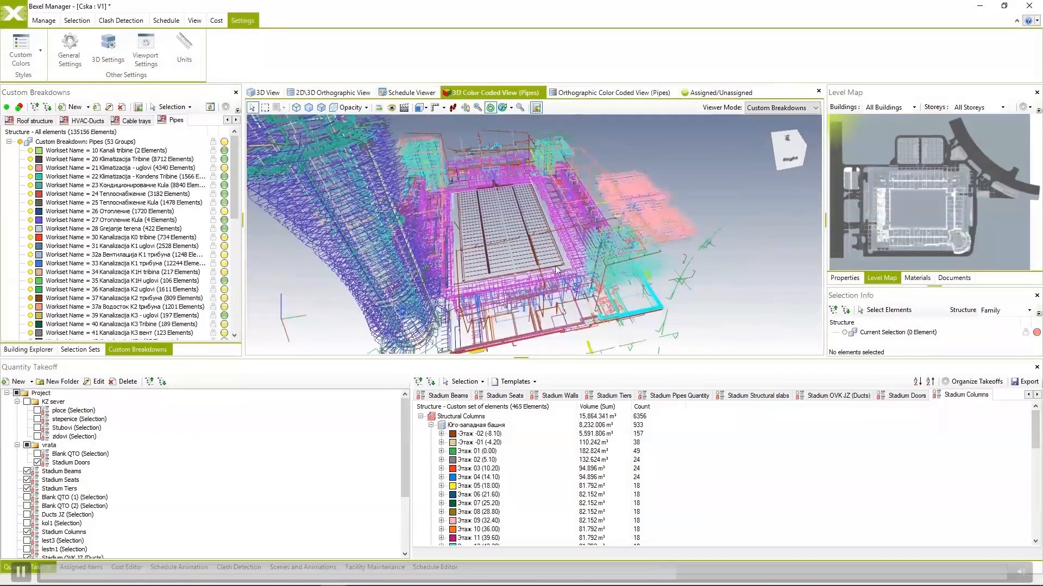
left_click_drag(514, 241, 434, 239)
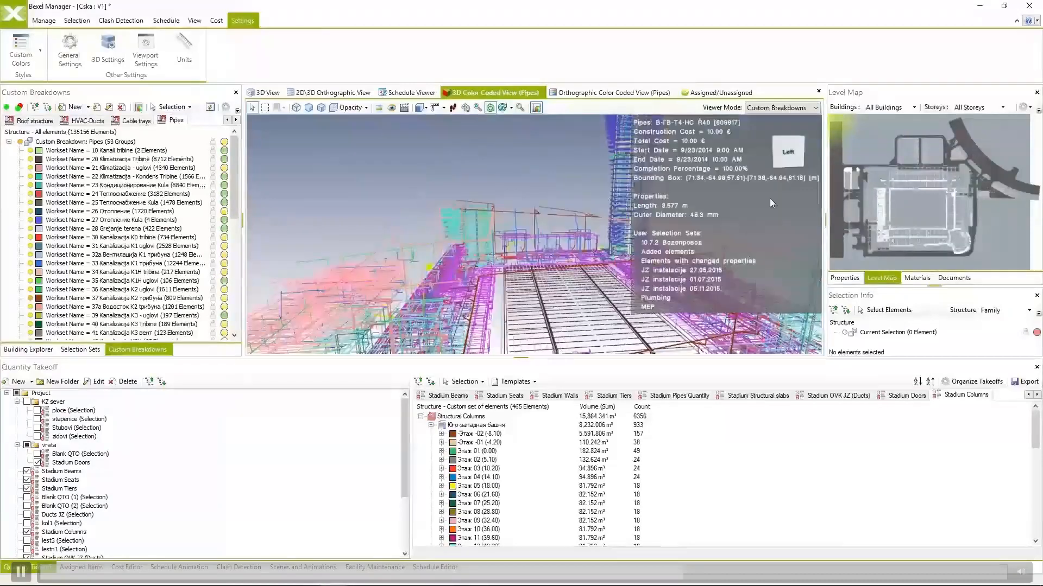
- Select a pipe in the 3D view and examine its dimensions, insulation and mechanical properties
left_click(770, 198)
left_click(844, 277)
scroll(880, 229, "down", 5)
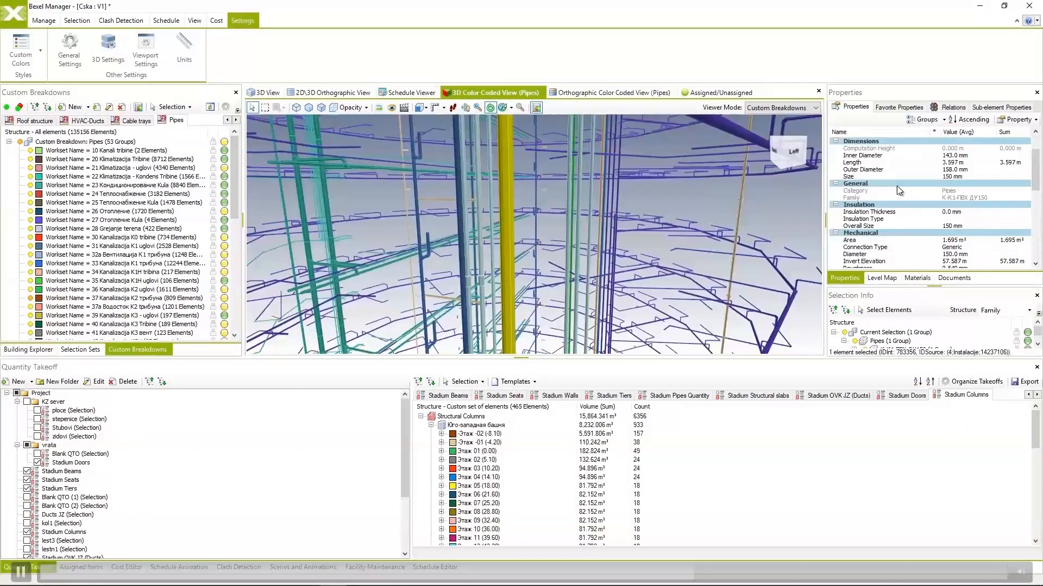
scroll(897, 186, "down", 6)
scroll(871, 211, "up", 6)
scroll(650, 202, "down", 2)
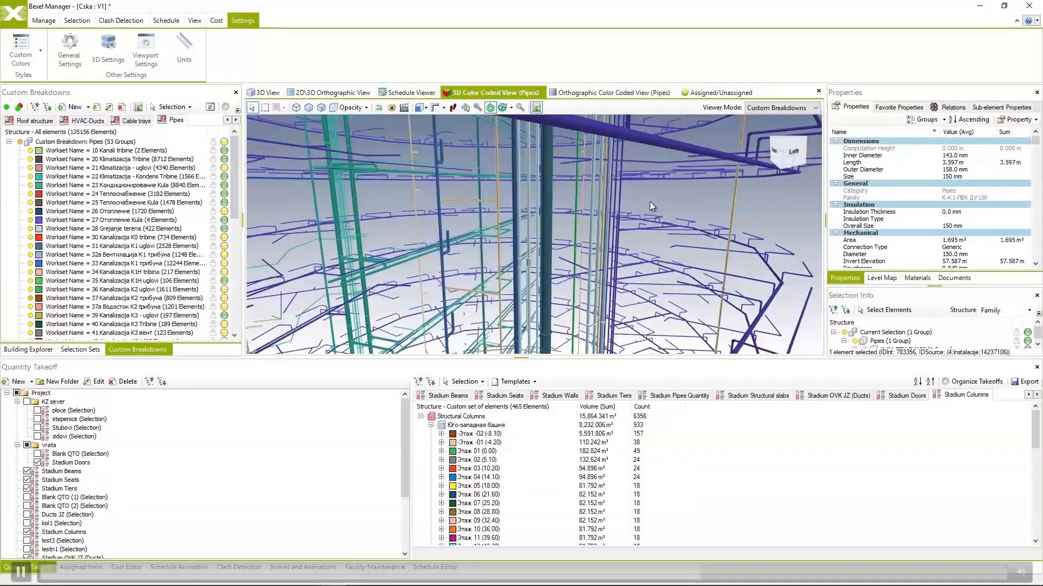
- Select another pipe in the 3D view to see its properties and look over the surrounding pipework
left_click(650, 202)
left_click_drag(650, 201, 555, 253)
scroll(569, 227, "down", 3)
left_click(574, 242)
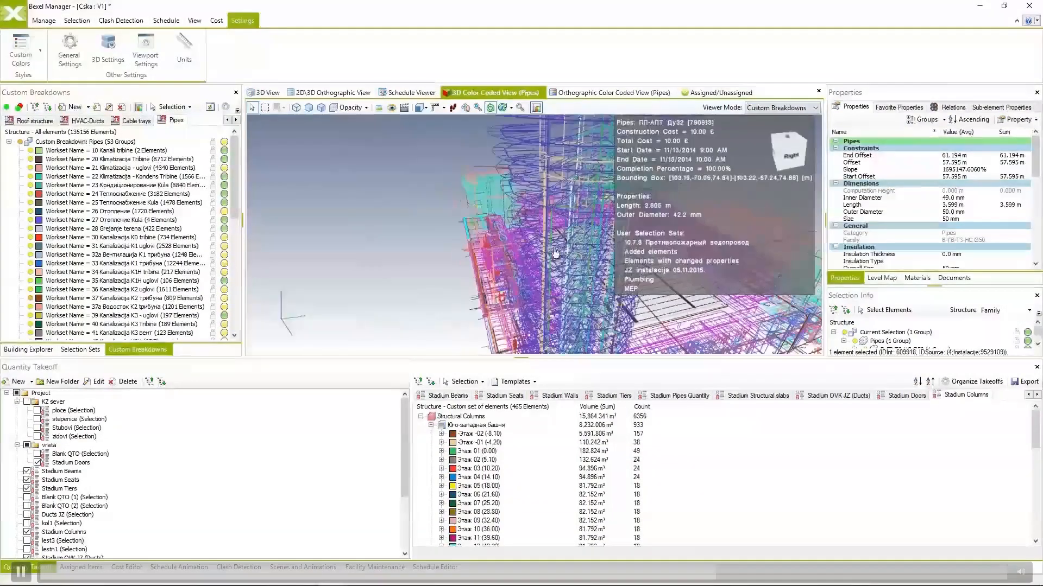
- Display the Stadium Pipes Quantity takeoff in color and select the elements of workset 23 Кондиционирование Kula
left_click(679, 396)
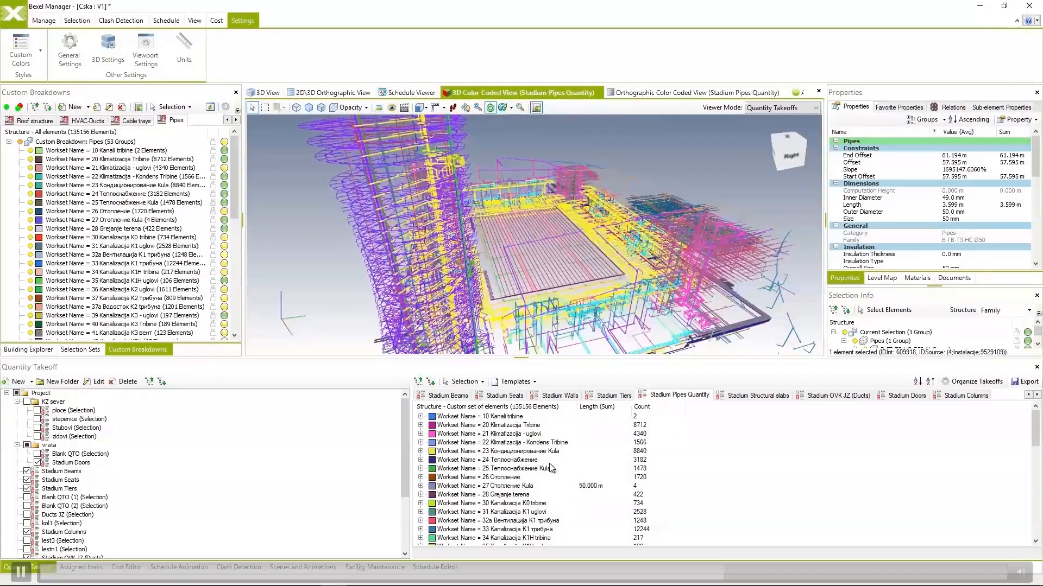
scroll(543, 456, "down", 1)
left_click(526, 426)
scroll(894, 220, "down", 10)
left_click_drag(747, 271, 716, 261)
scroll(716, 262, "down", 2)
- Export the Stadium Pipes Quantity takeoff report and open the exported workbook in Excel
left_click(1024, 382)
left_click(610, 391)
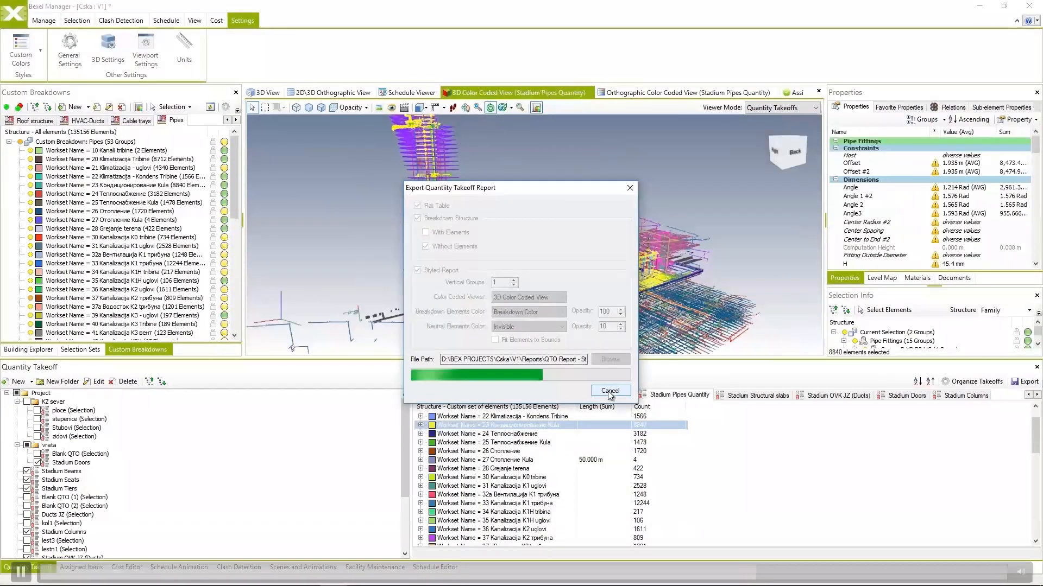
double_click(616, 219)
- Review the Styled_Report, Flat_Table and Breakdown_Structure sheets of the pipes report and minimize the workbook
scroll(384, 316, "down", 11)
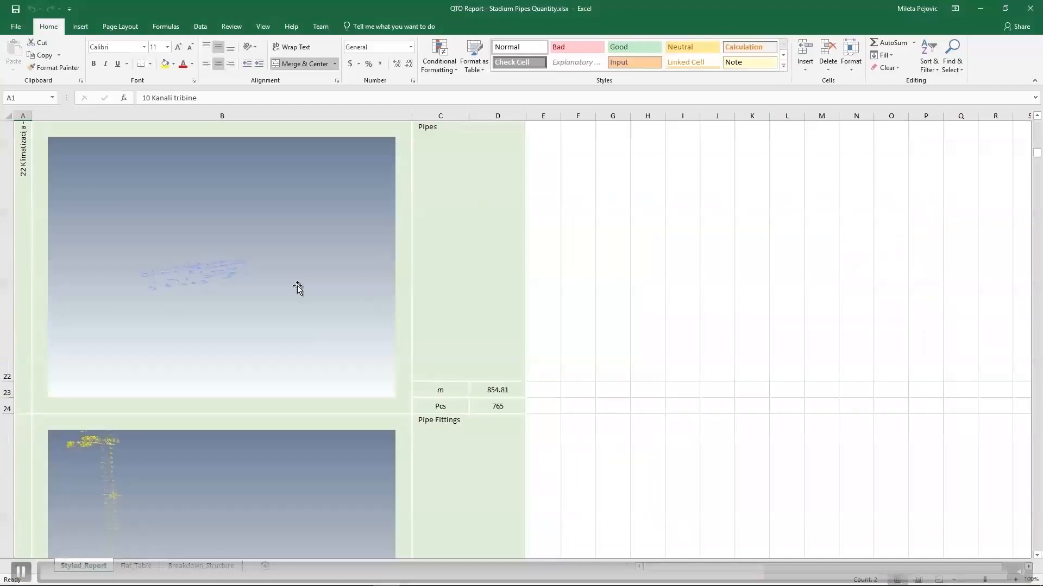
scroll(302, 278, "down", 20)
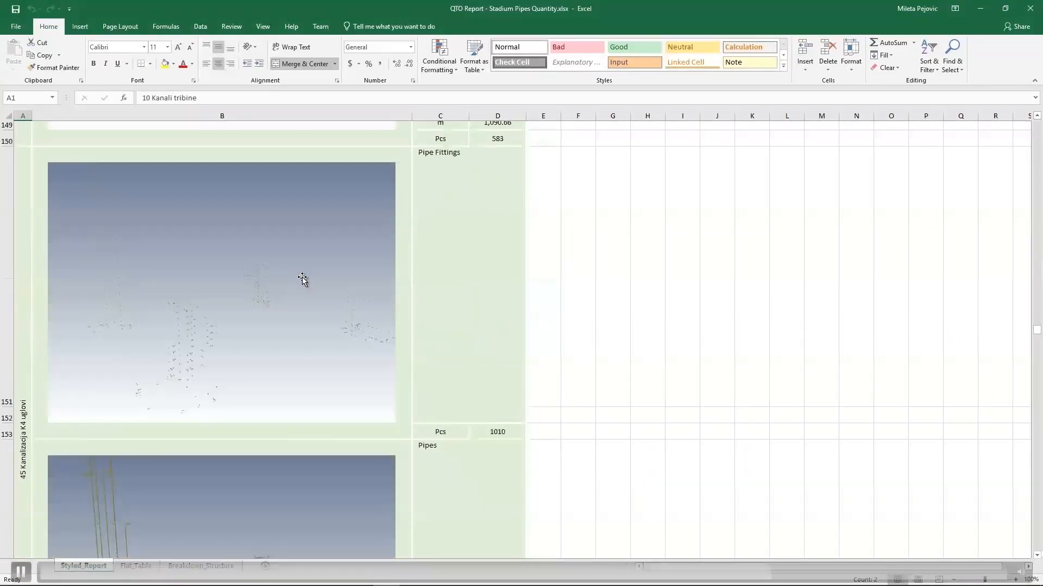
scroll(315, 288, "down", 4)
left_click(136, 566)
left_click(201, 566)
scroll(264, 406, "down", 20)
left_click(980, 8)
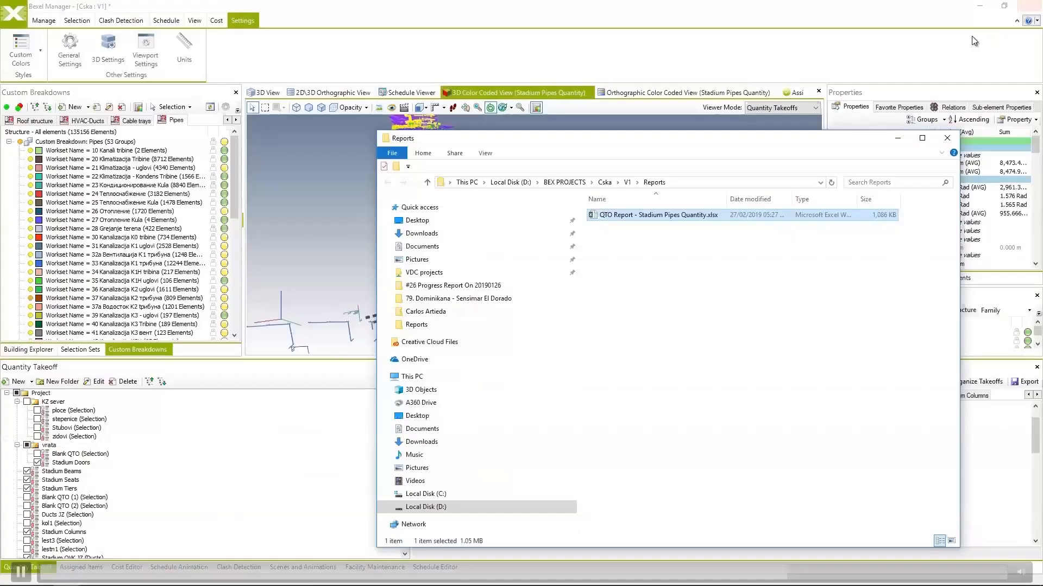
- Return to Bexel Manager, select a column in the Stadium Columns takeoff and structure the selection info by Materials
left_click(972, 36)
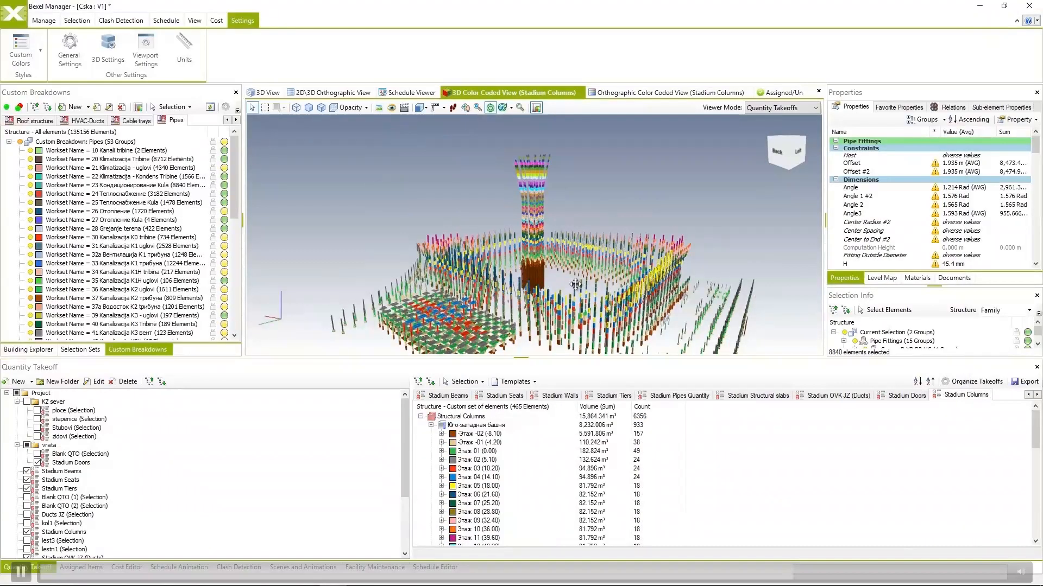
left_click(708, 315)
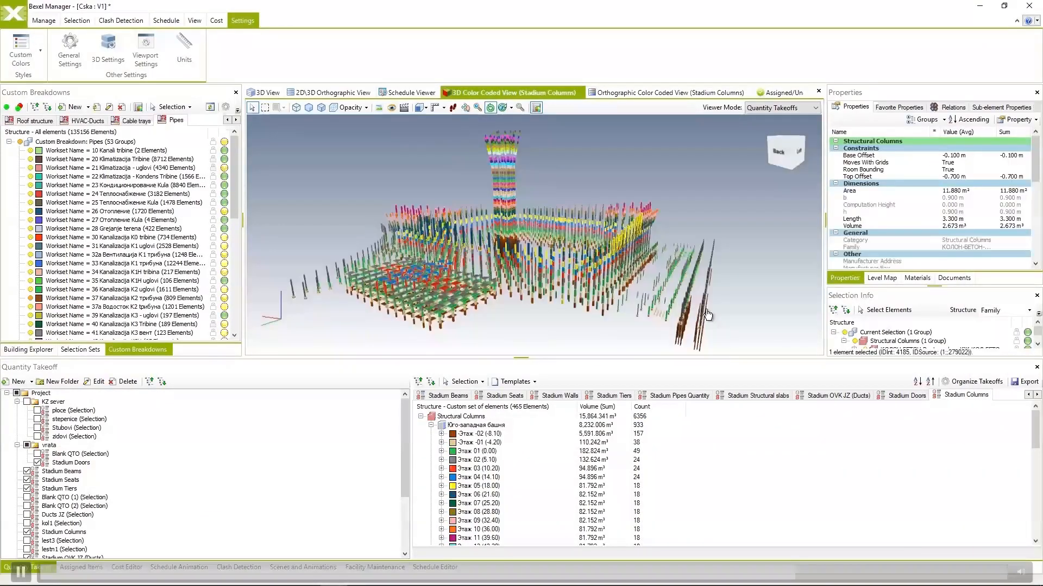
left_click_drag(991, 263, 991, 230)
left_click(1029, 278)
left_click(994, 325)
left_click_drag(812, 282, 650, 298)
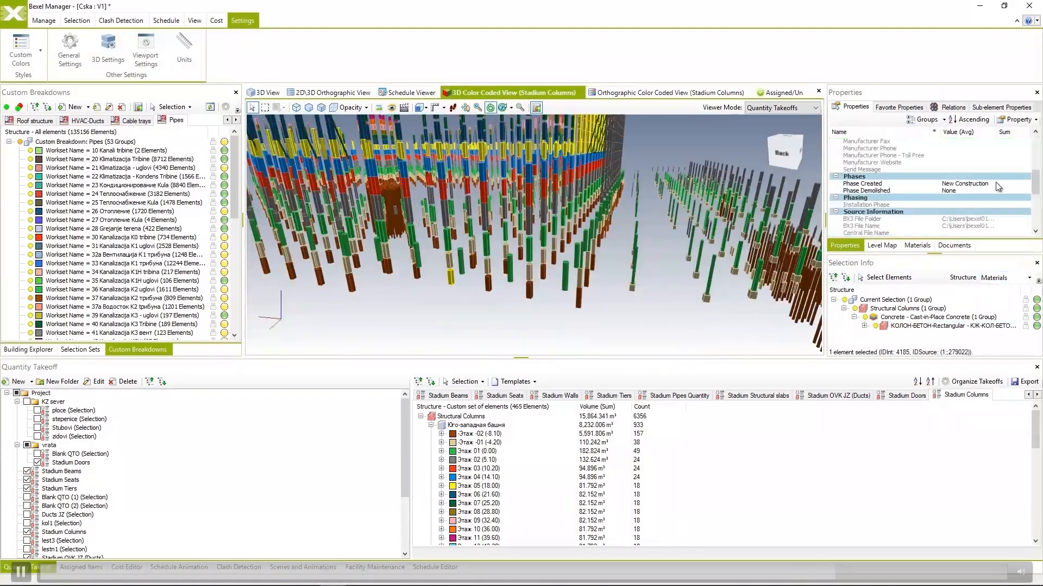
- Collapse the Юго-западная башня group in the Stadium Columns takeoff and select all its columns
left_click(431, 425)
double_click(460, 427)
left_click_drag(471, 242, 583, 285)
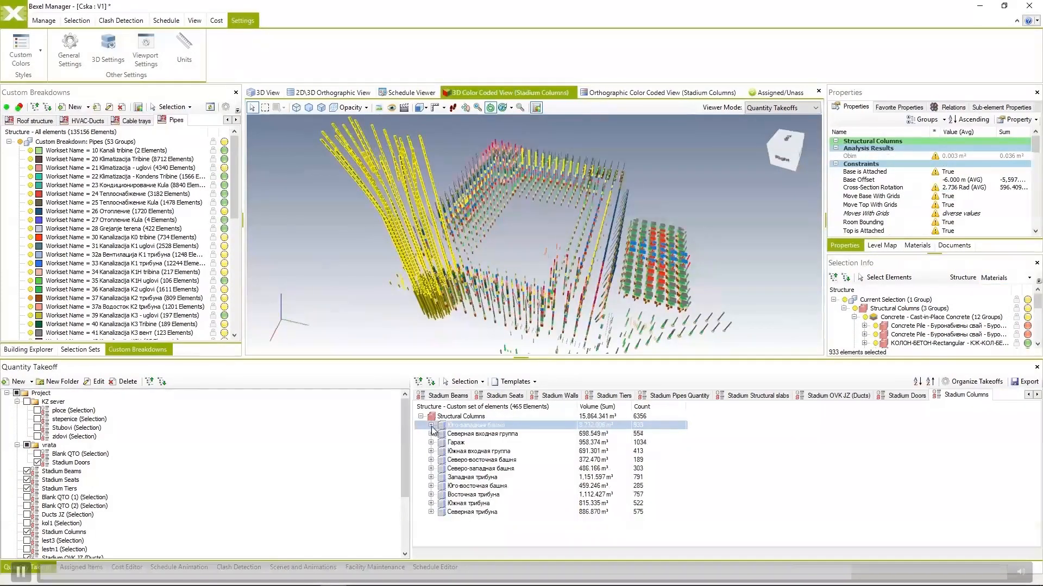
- Export the Stadium Columns takeoff report and open the exported workbook in Excel
left_click(1028, 382)
left_click(605, 389)
left_click(600, 335)
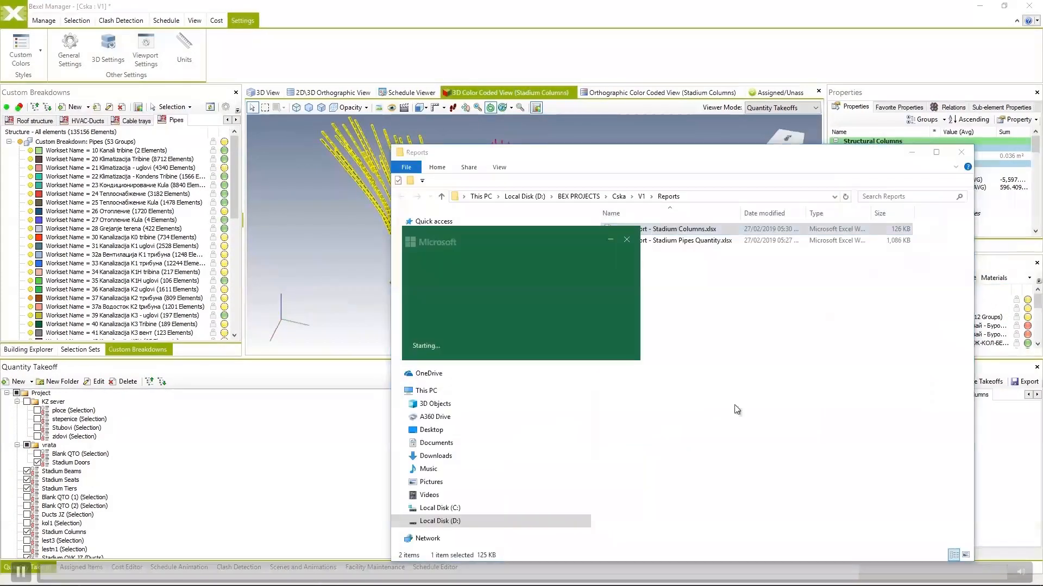
- Look through the Styled_Report images and quantities of the Stadium Columns report, by building part and by storey
scroll(252, 312, "down", 8)
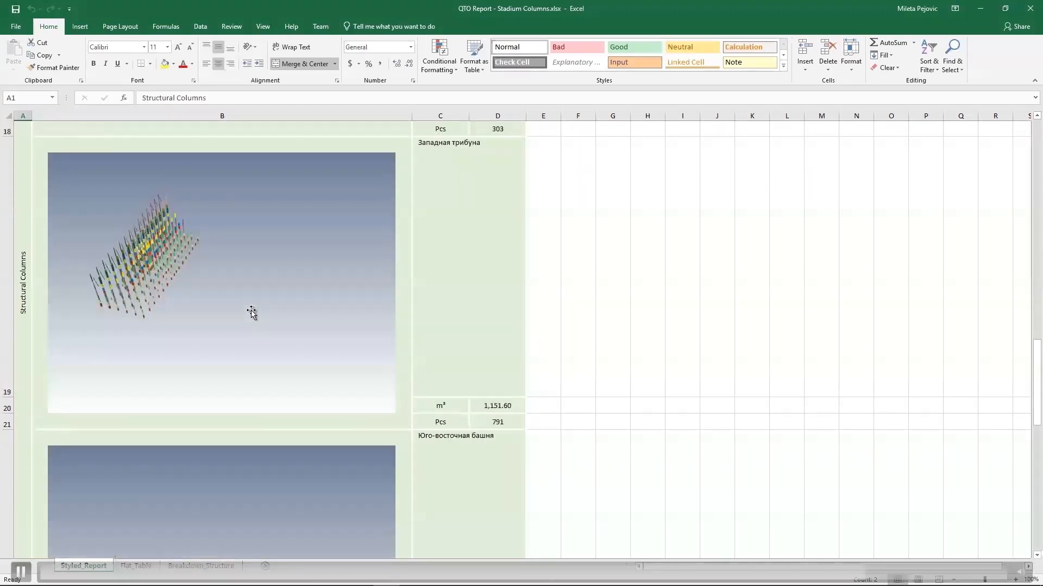
scroll(251, 312, "up", 10)
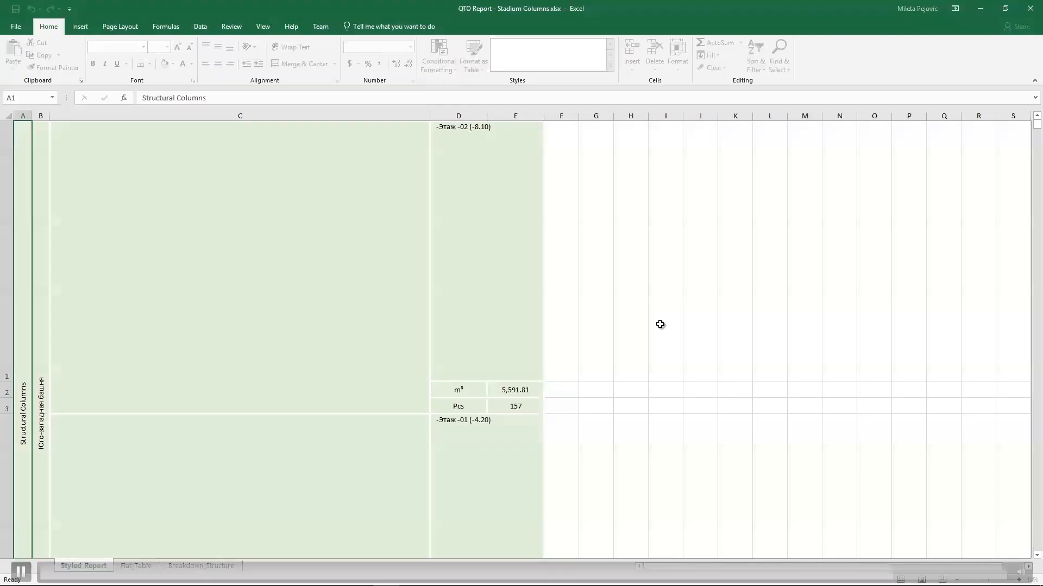
scroll(314, 315, "down", 10)
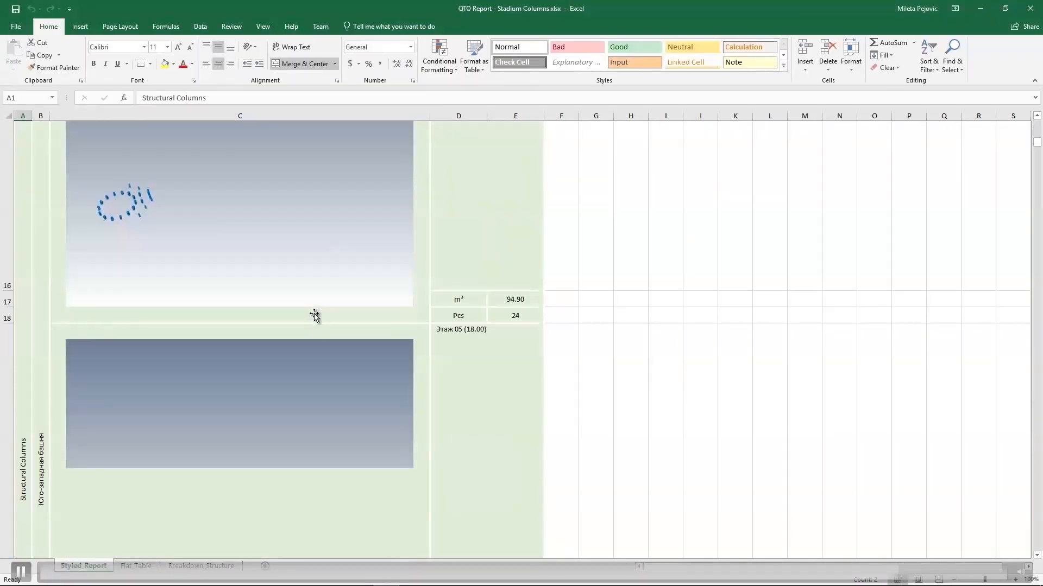
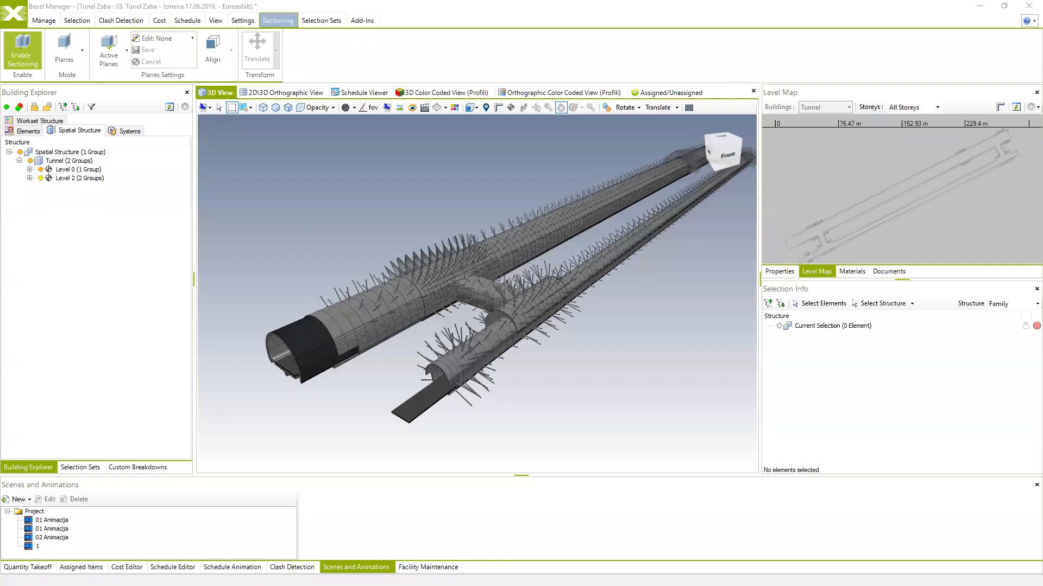
- View the tunnel model in 3D, open its spatial structure for editing to check the levels, and close it
middle_click_drag(691, 358, 530, 326)
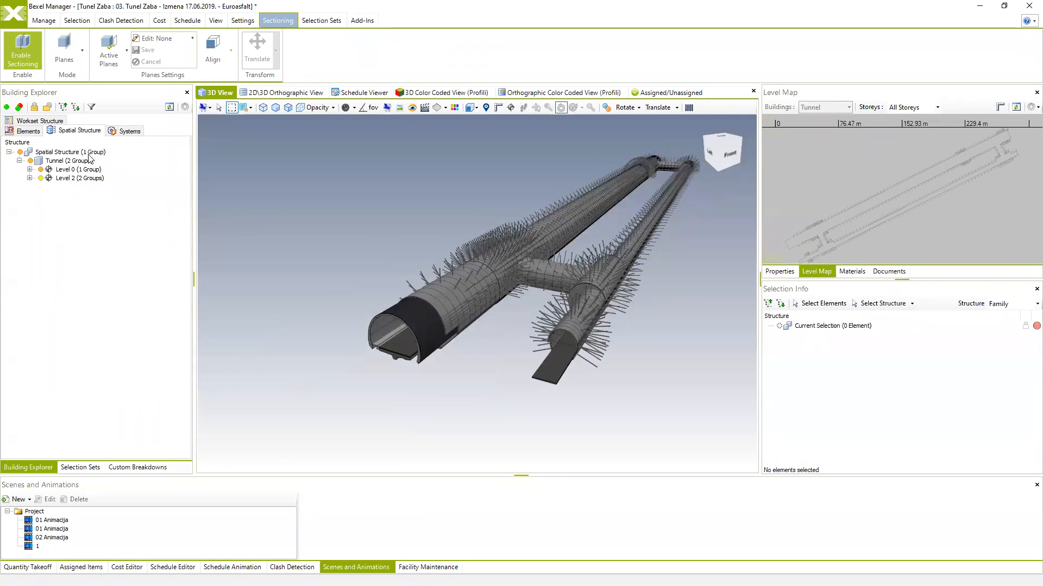
middle_click_drag(477, 208, 432, 213)
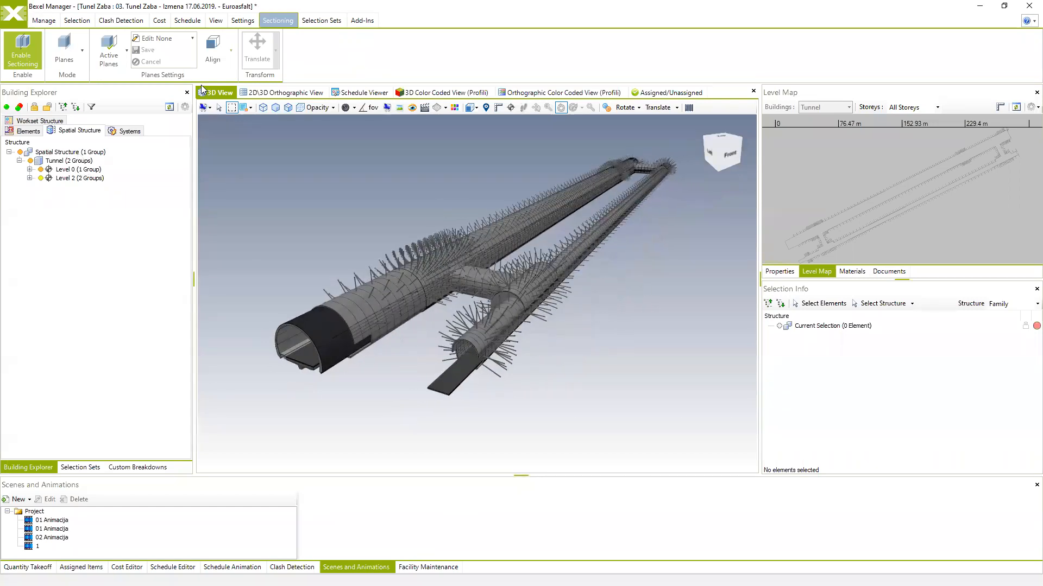
left_click(44, 21)
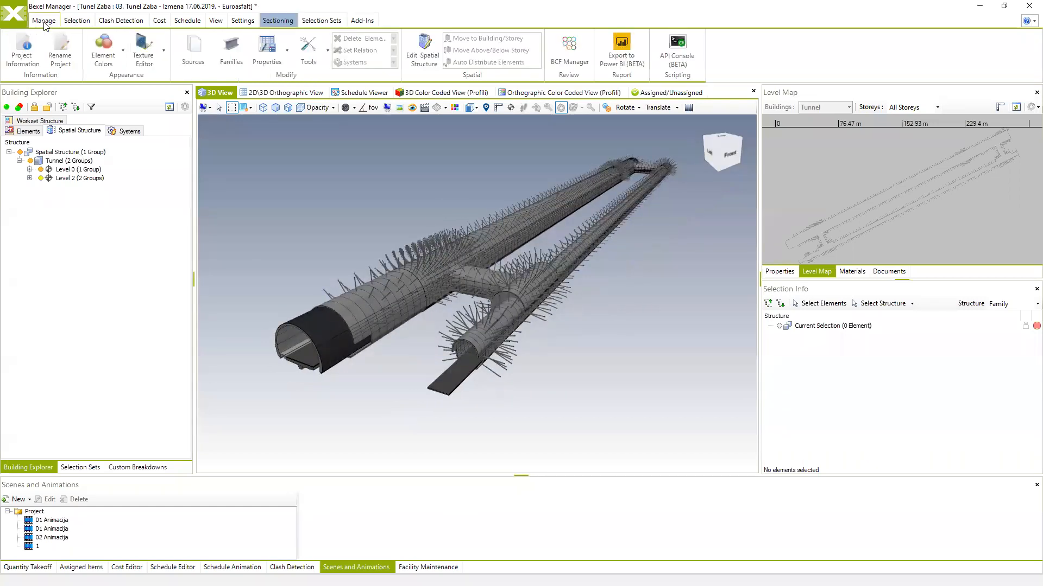
left_click(424, 51)
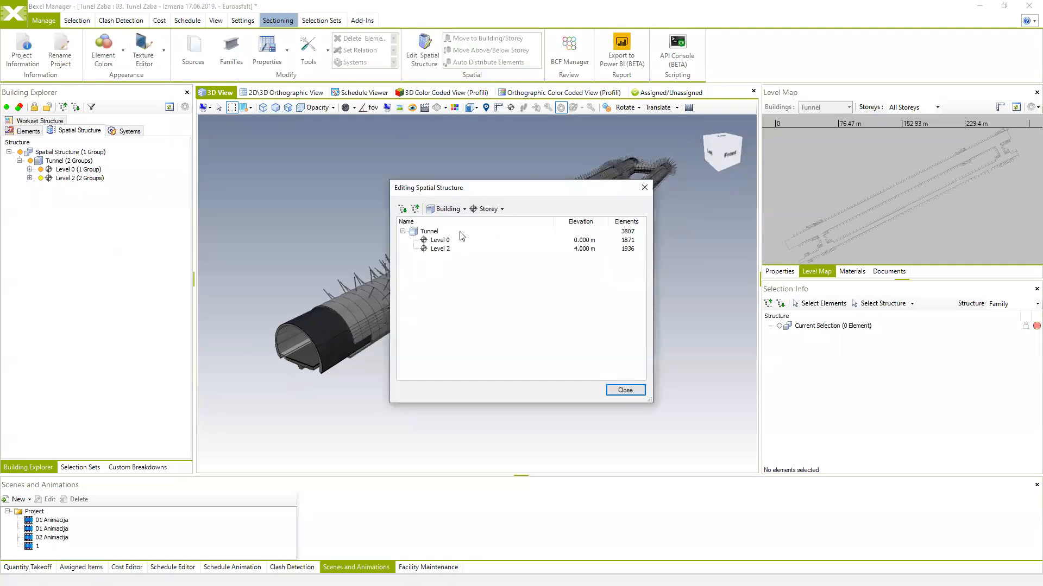
left_click(645, 188)
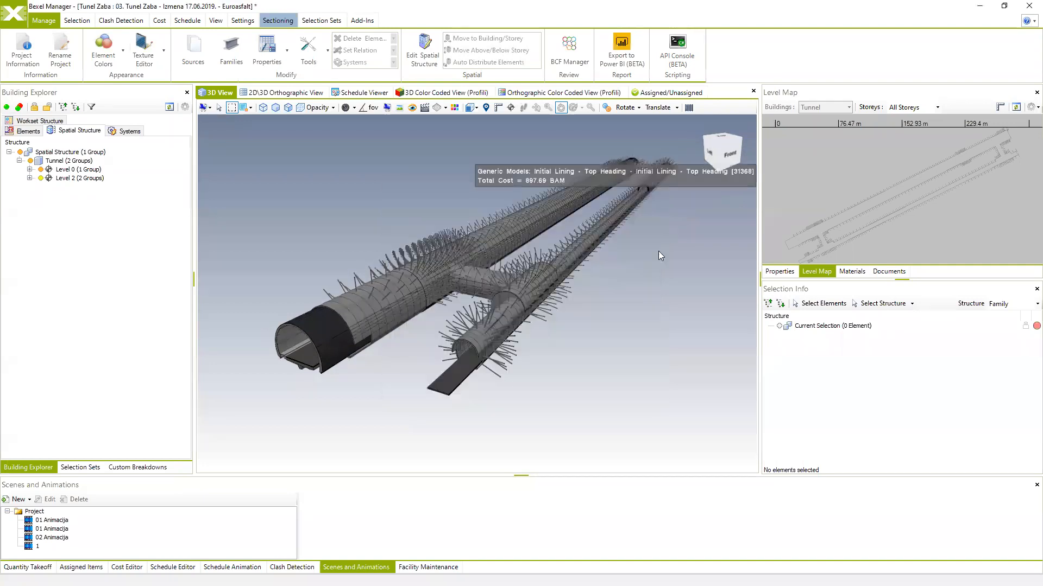
mouse_move(631, 274)
middle_mouse_down()
mouse_move(628, 248)
mouse_move(626, 264)
middle_mouse_up()
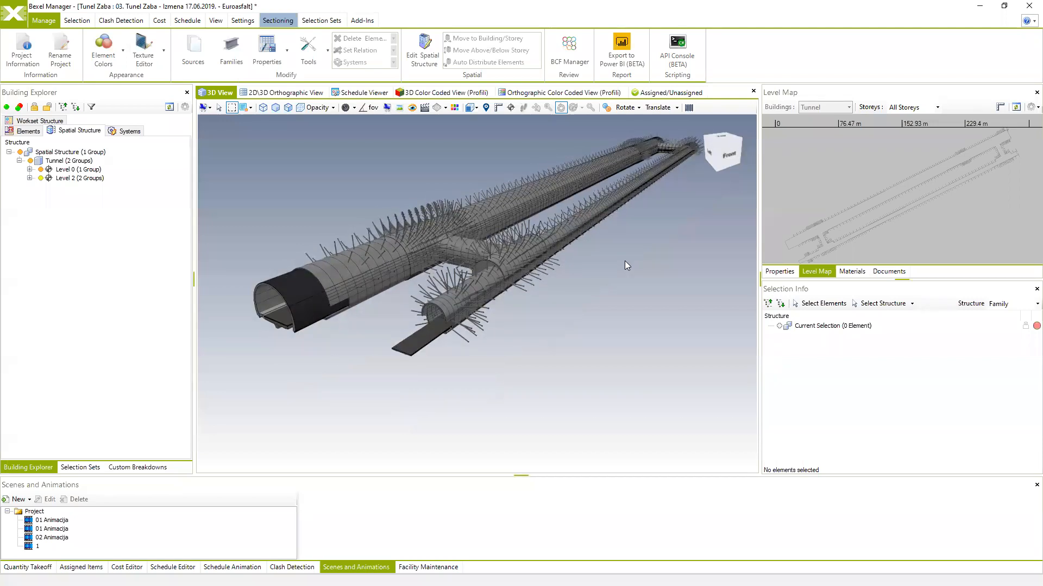
mouse_move(530, 279)
scroll(565, 264, "up", 4)
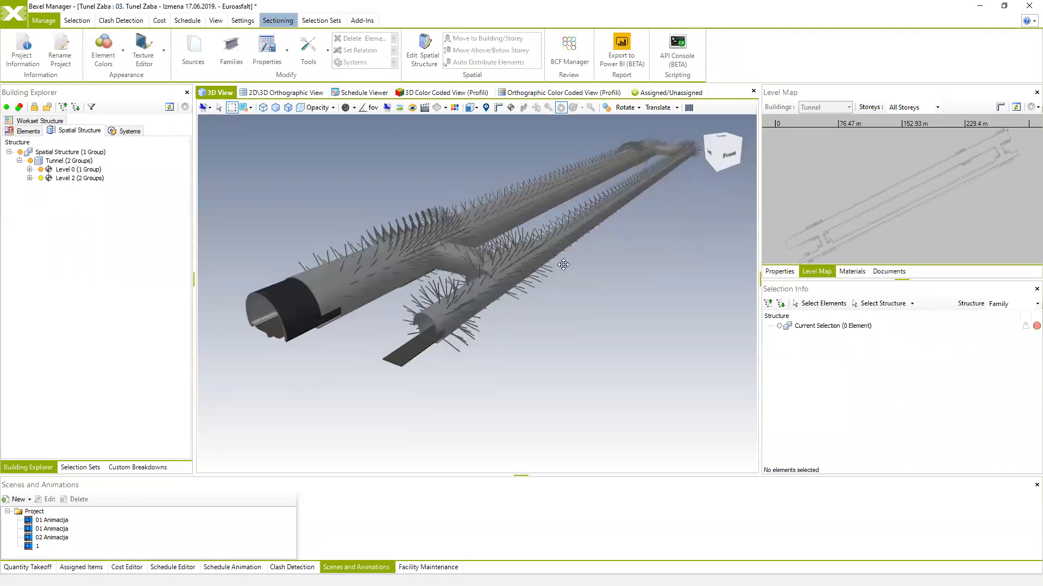
middle_click_drag(551, 308, 531, 317)
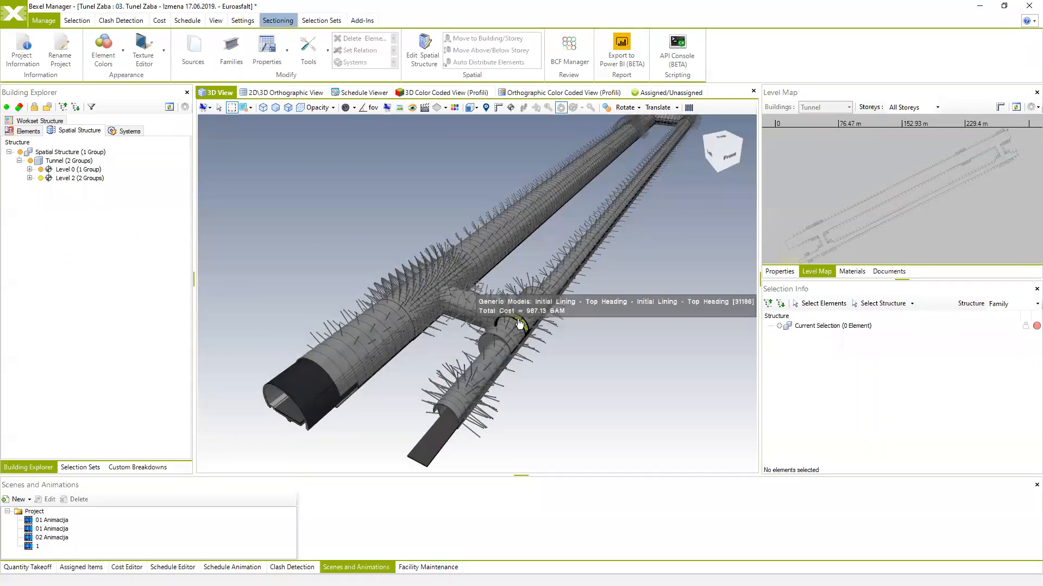
left_click(216, 20)
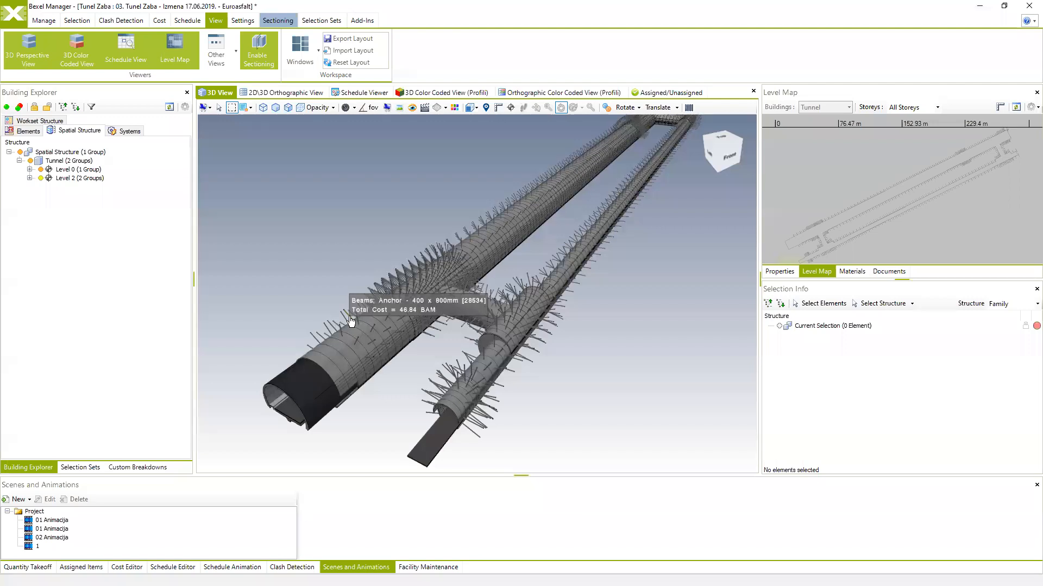
middle_click_drag(393, 187, 354, 129)
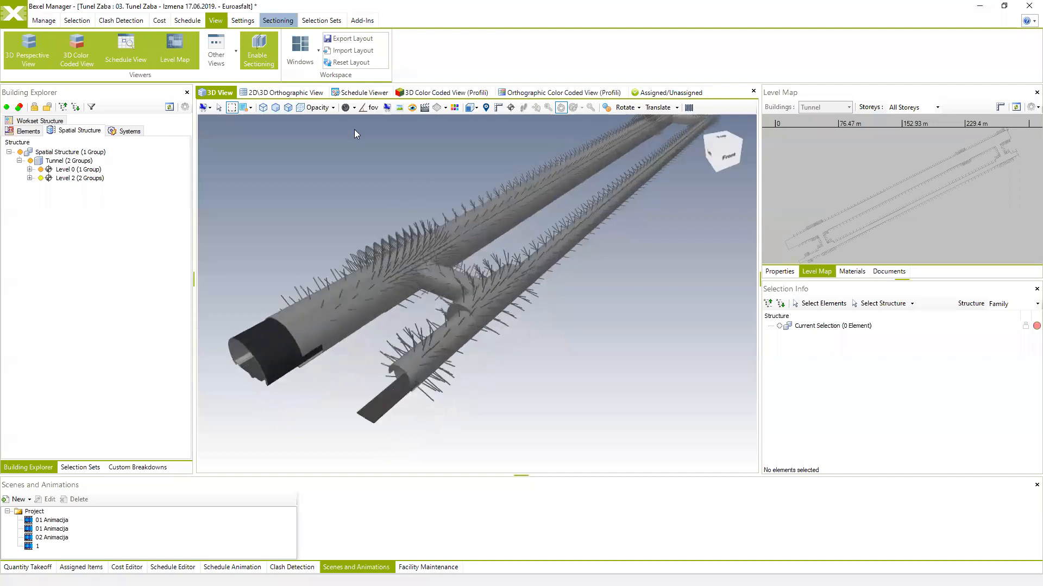
- Enable sectioning for the tunnel's 3D view and set the sectioning mode to Box
left_click(262, 48)
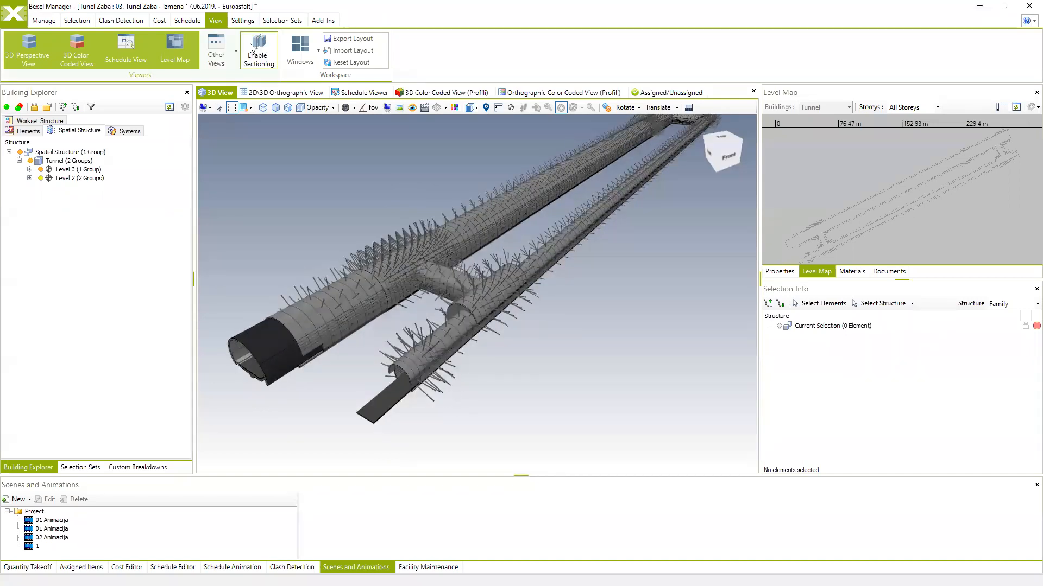
left_click(261, 48)
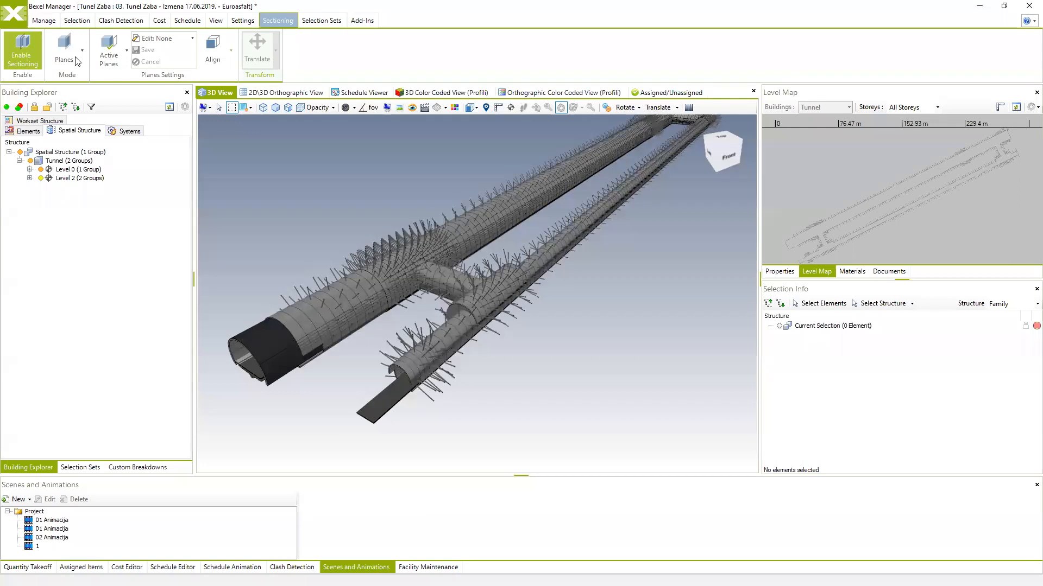
left_click(82, 50)
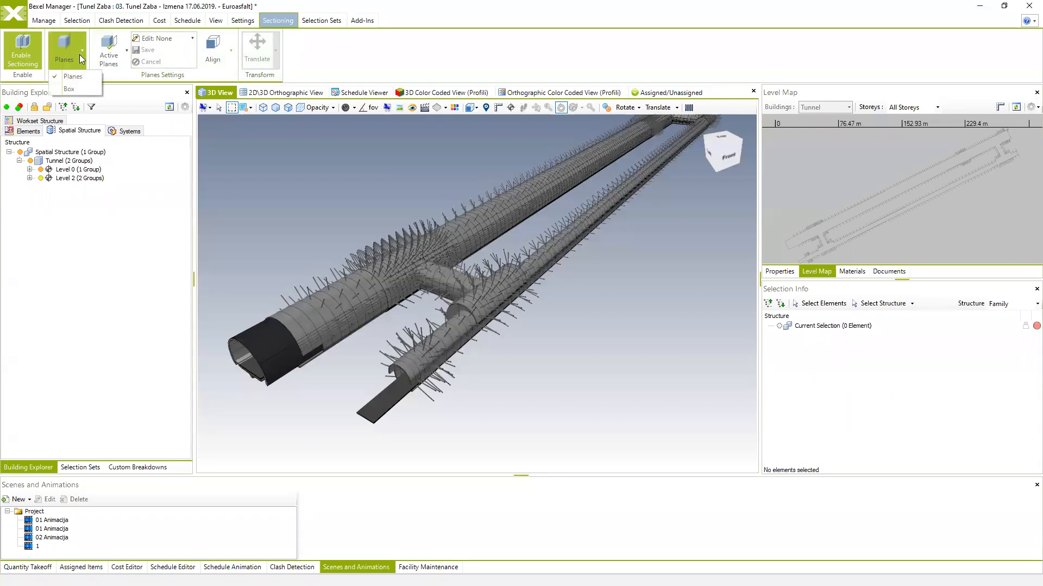
left_click(69, 91)
- Extend the section box's front face to include the cross passage between the two tunnels, and accept the section
left_click(539, 218)
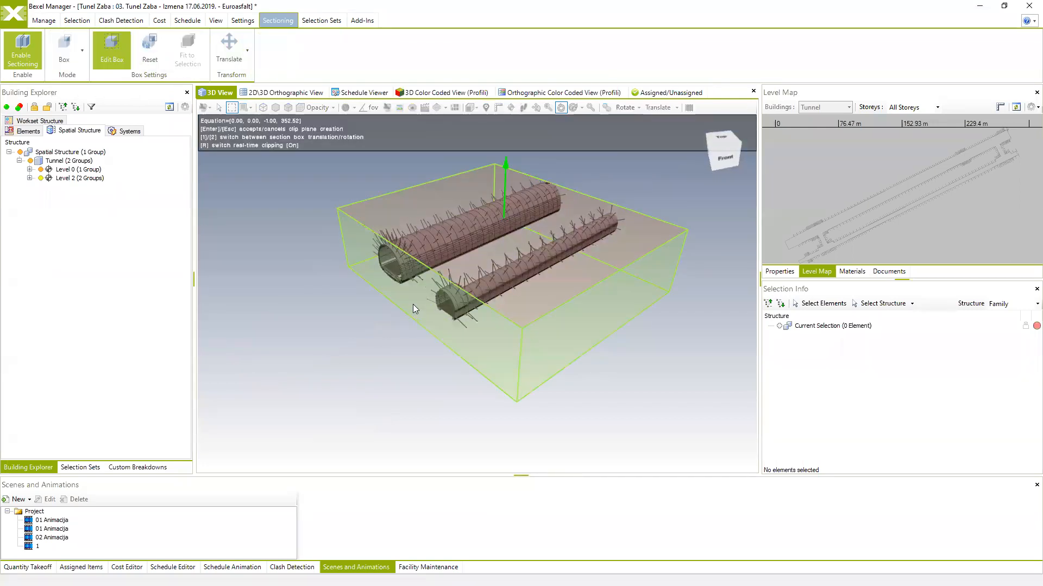
left_click(412, 303)
left_click_drag(334, 323, 356, 321)
mouse_move(365, 326)
middle_mouse_down()
mouse_move(384, 320)
mouse_move(369, 327)
middle_mouse_up()
key("Return")
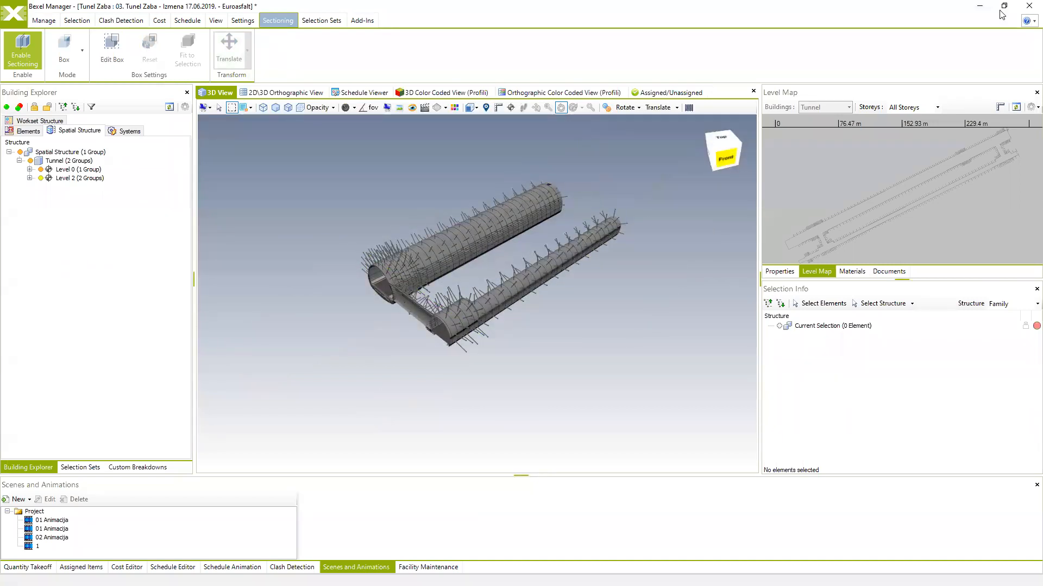
- Switch to the Infrastructure by Obermeyer project, maximize its window, and look over the railway, roads and terrain in 3D
left_click(983, 6)
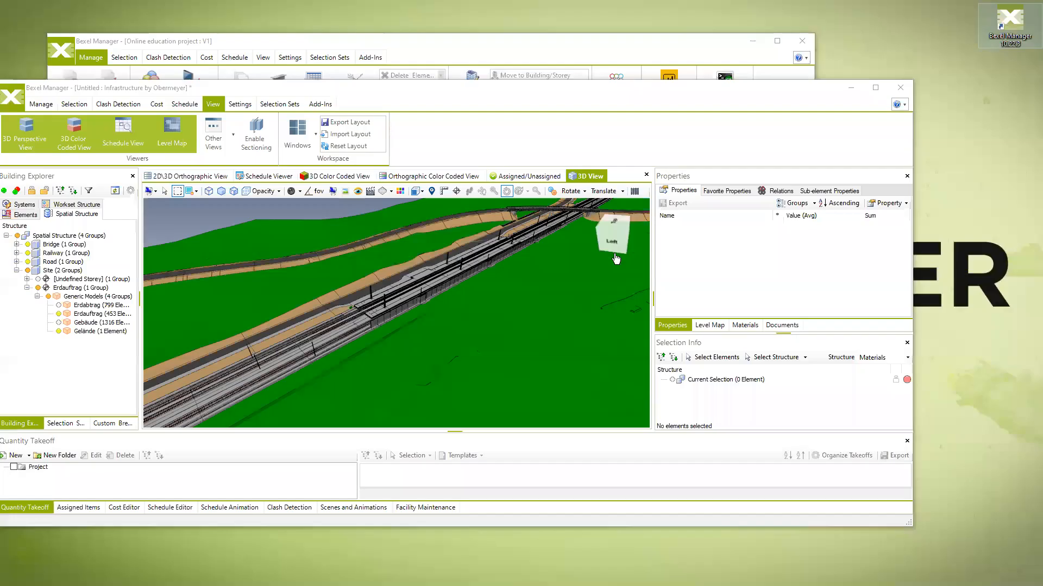
left_click(875, 88)
middle_click_drag(502, 302, 548, 275)
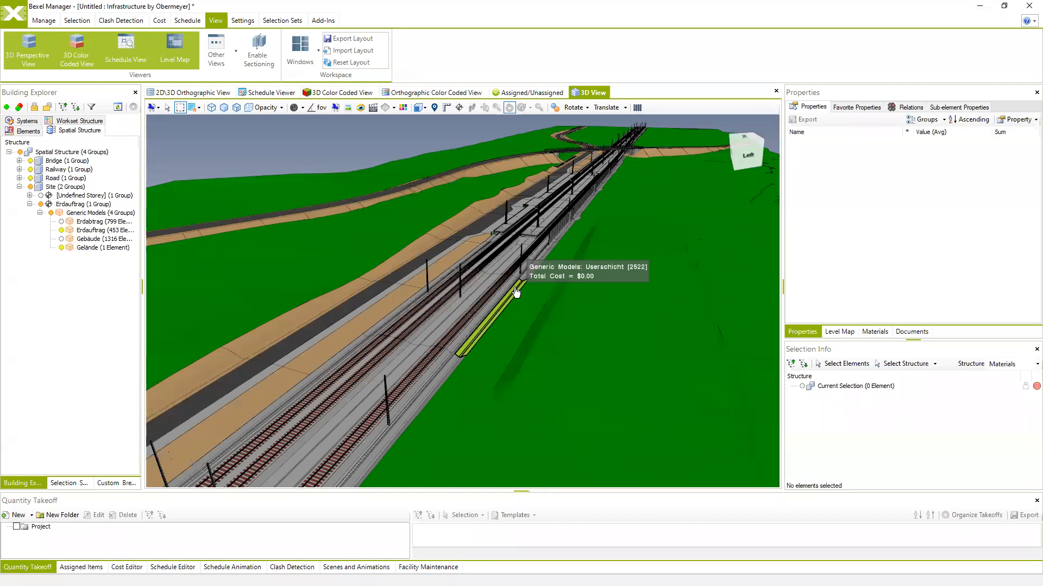
middle_click_drag(505, 289, 528, 271)
middle_click_drag(509, 318, 547, 295)
scroll(530, 298, "up", 3)
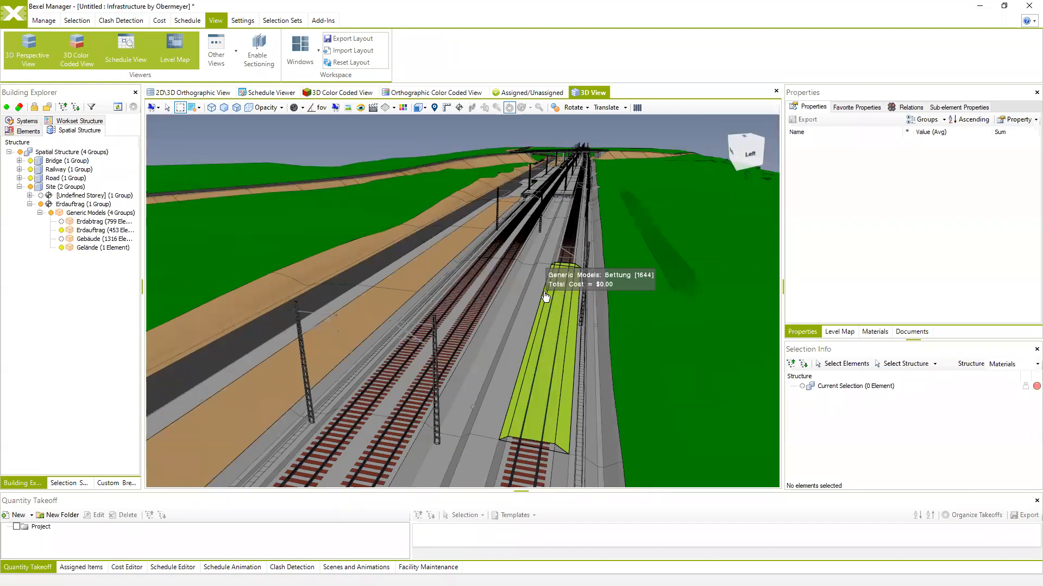
middle_click_drag(556, 301, 584, 293)
middle_click_drag(657, 193, 467, 290)
middle_click_drag(671, 271, 569, 259)
middle_click_drag(541, 326, 566, 270)
scroll(566, 270, "down", 2)
middle_click_drag(477, 336, 508, 306)
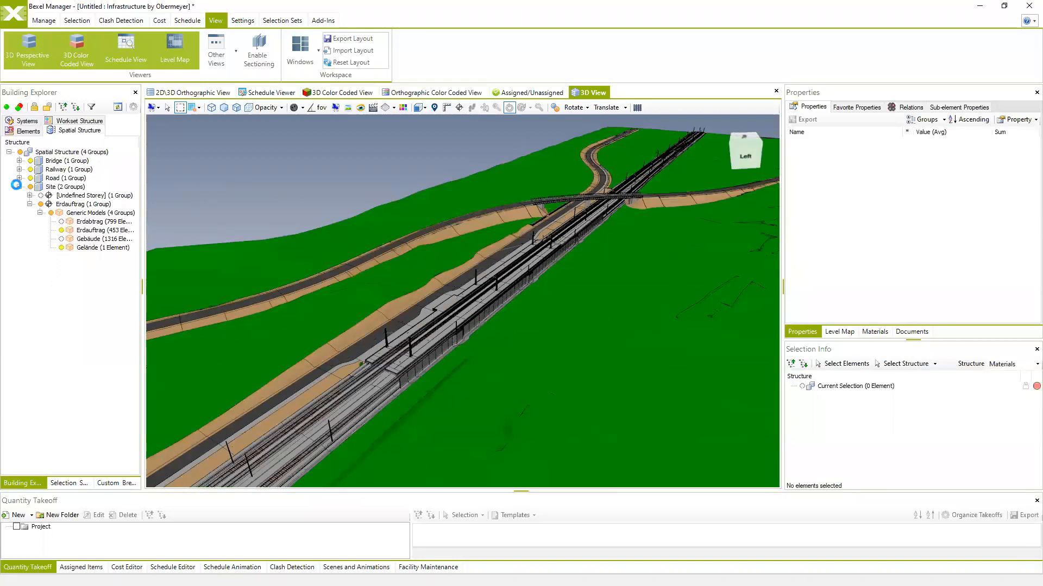
- Collapse the Site group in the spatial structure and show only the Bridge group in 3D
left_click(19, 187)
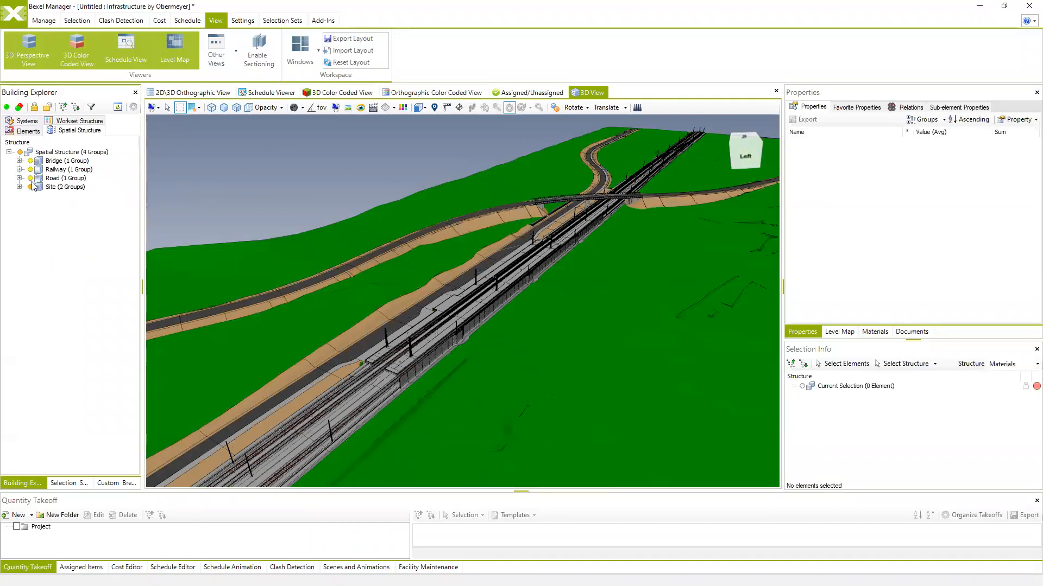
left_click(20, 154)
left_click(31, 162)
middle_click_drag(479, 240, 397, 311)
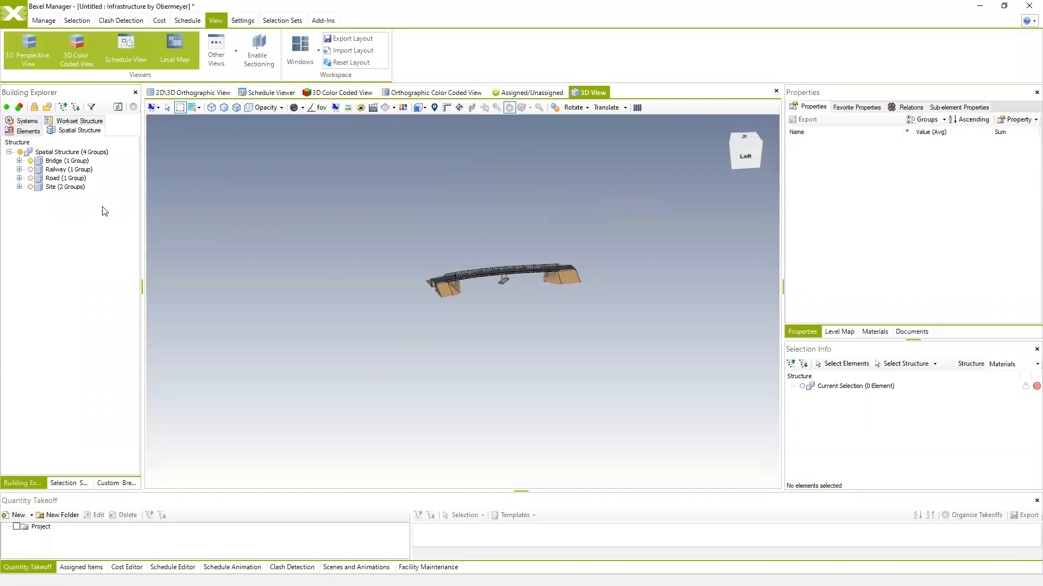
- Show only the Railway group instead of the bridge and examine the tracks and catenary masts up close
left_click(30, 161)
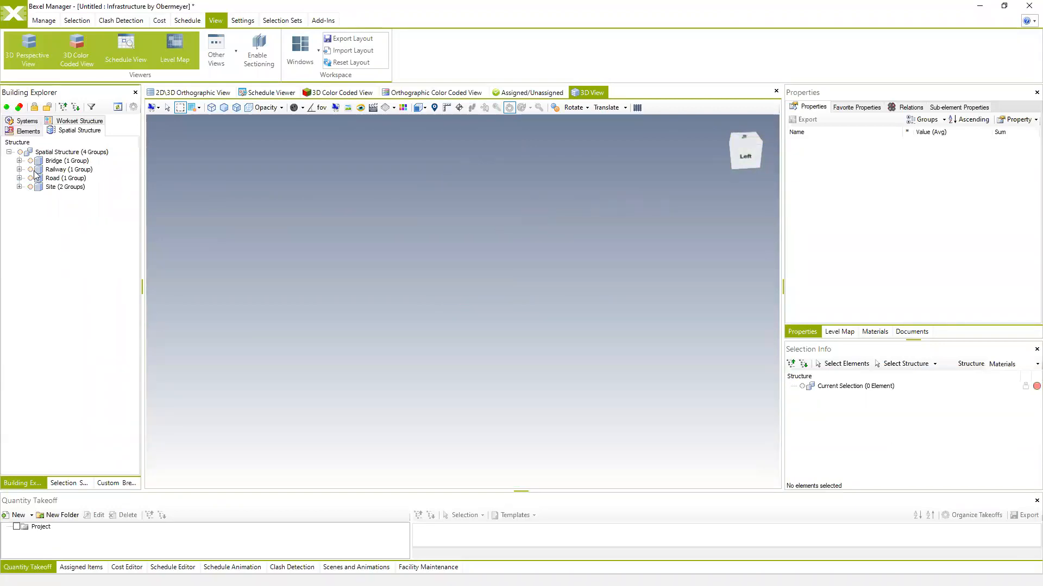
left_click(30, 170)
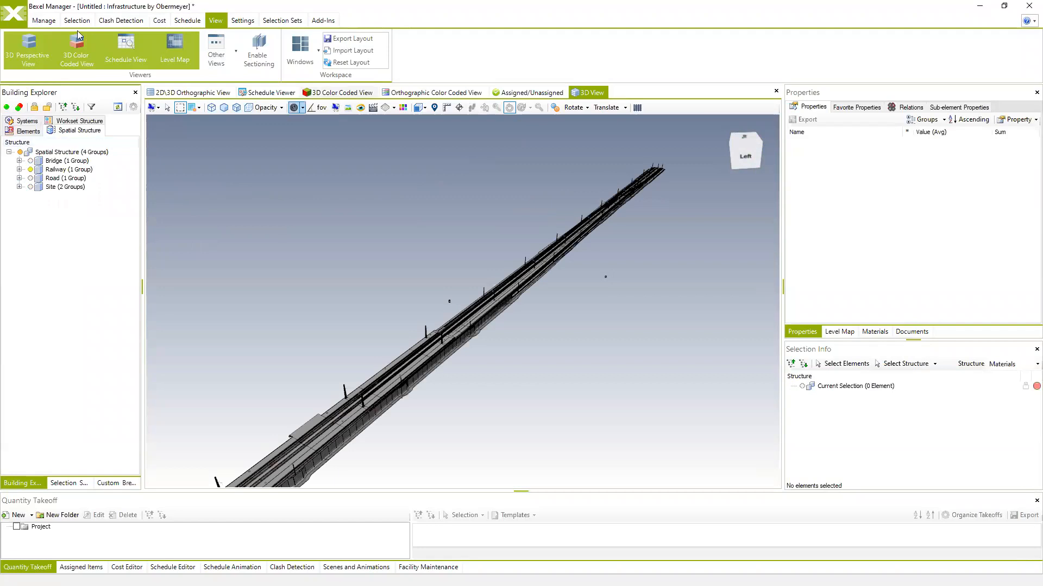
left_click(43, 20)
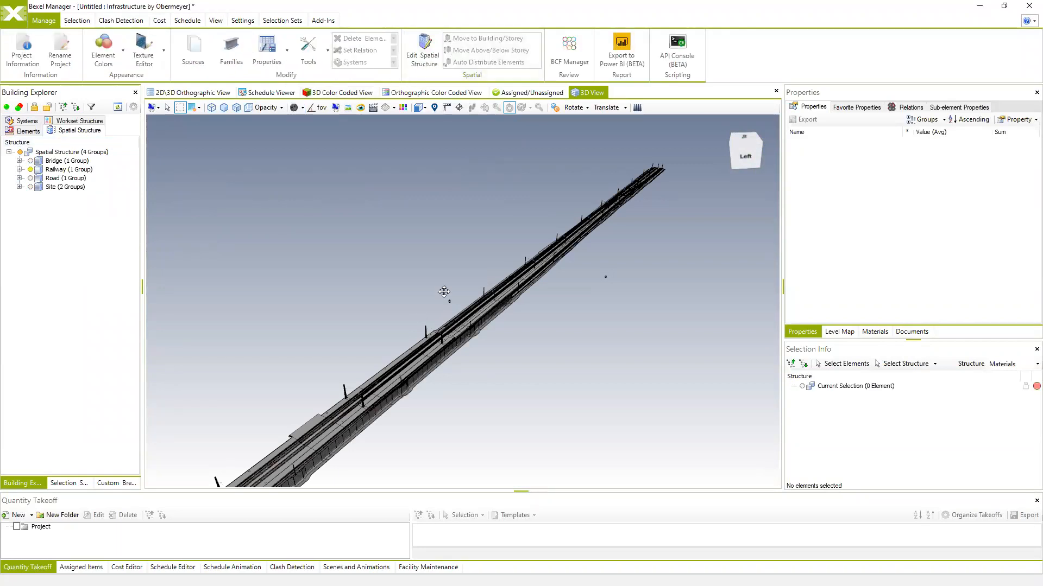
middle_click_drag(444, 293, 470, 265)
scroll(469, 264, "down", 3)
middle_click_drag(468, 306, 521, 270)
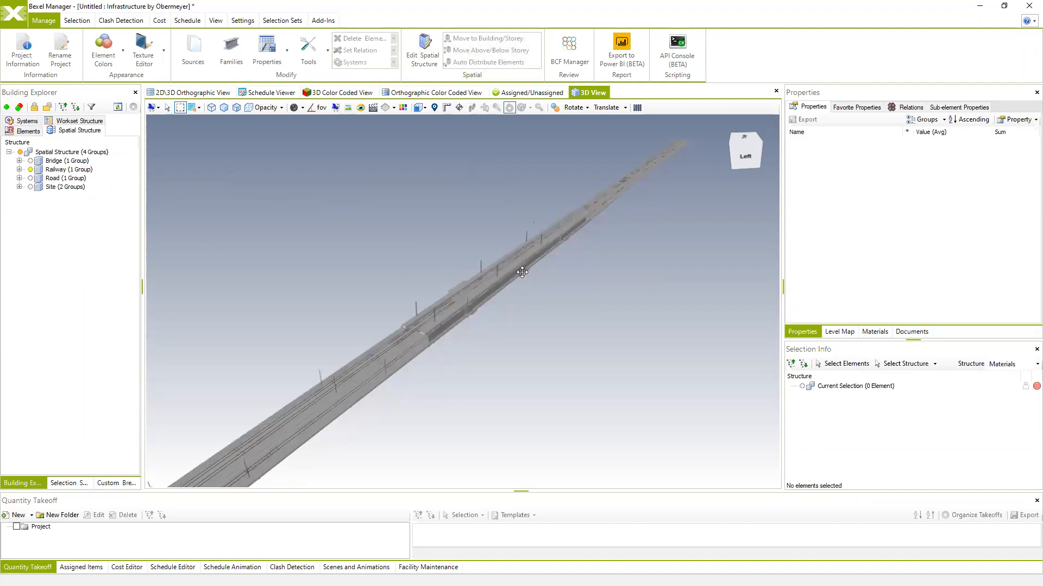
scroll(477, 278, "down", 2)
middle_click_drag(463, 290, 509, 263)
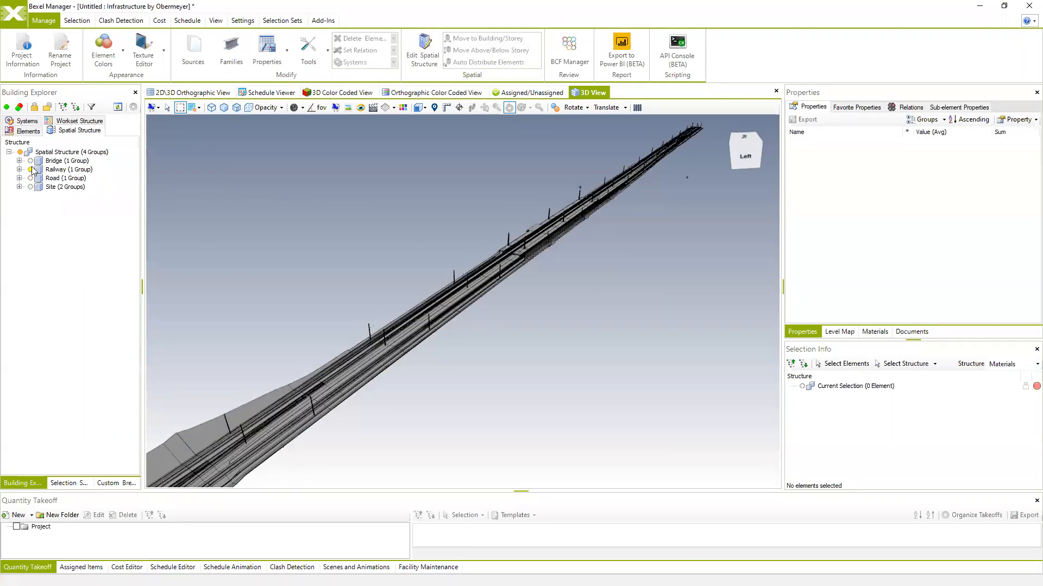
middle_click_drag(493, 316, 522, 290)
scroll(471, 294, "up", 2)
scroll(471, 293, "up", 4)
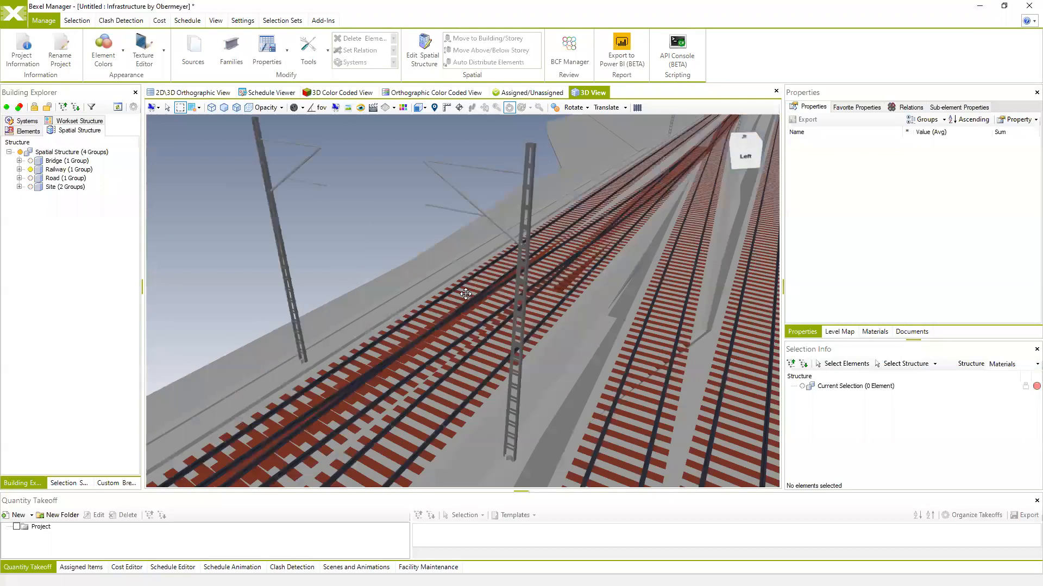
- Hide the Railway group and show only the Road group in 3D
left_click(30, 169)
left_click(30, 178)
scroll(507, 317, "down", 3)
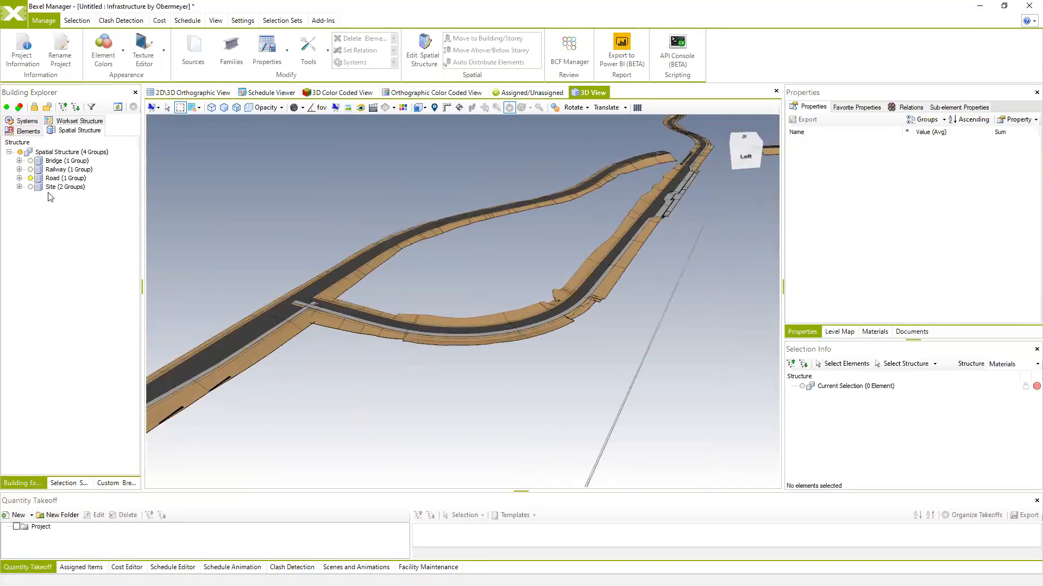
- Hide the Road group, show only the Site group, and look over the terrain and earthworks
left_click(30, 178)
left_click(30, 187)
middle_click_drag(558, 305, 528, 303)
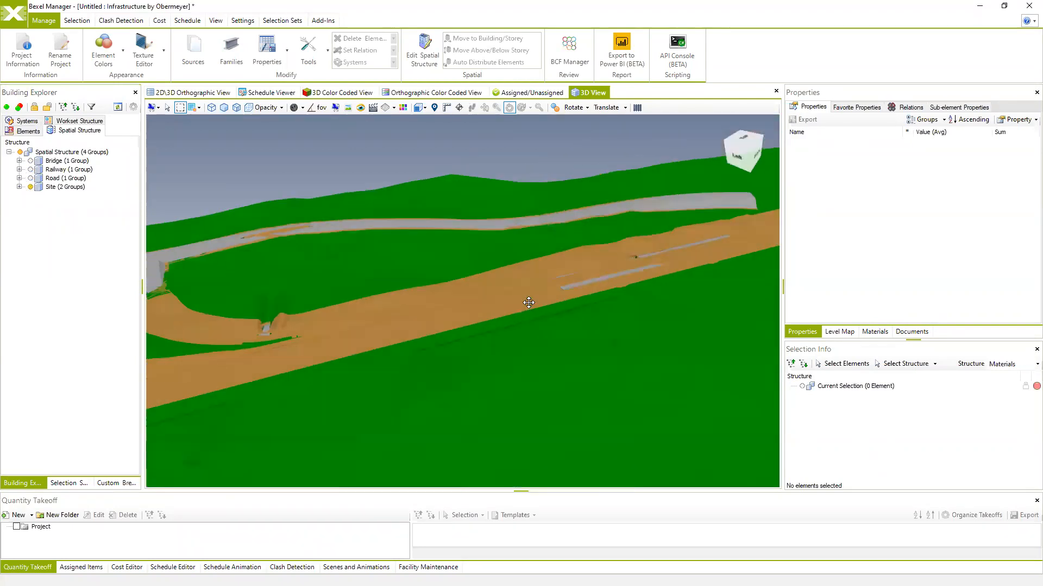
scroll(526, 304, "down", 2)
middle_click_drag(486, 341, 502, 333)
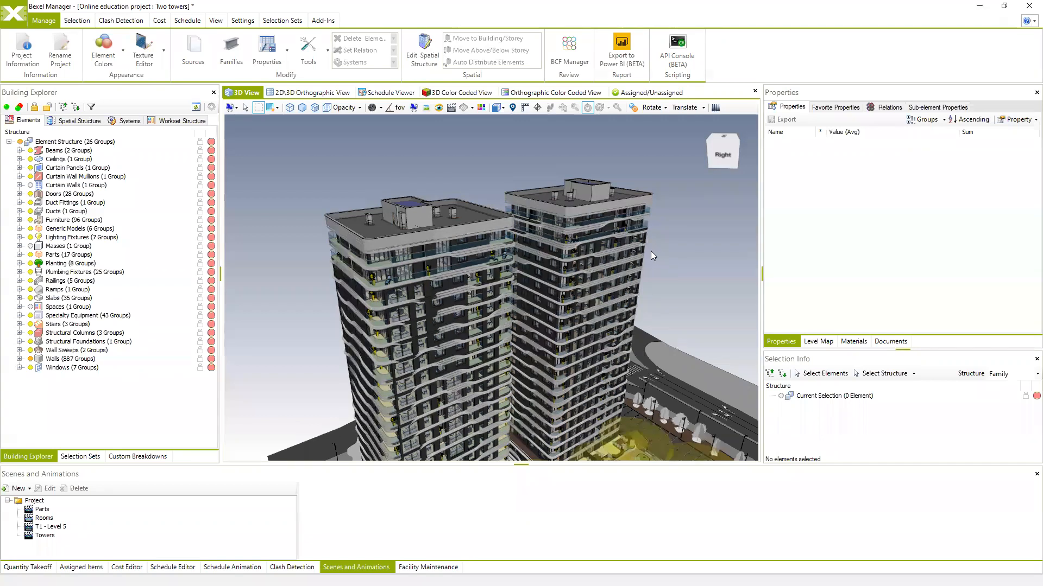
- Expand the Parts category of the Two towers model and load the Parts scene with the bathroom wall finishes
mouse_move(592, 249)
left_click(19, 254)
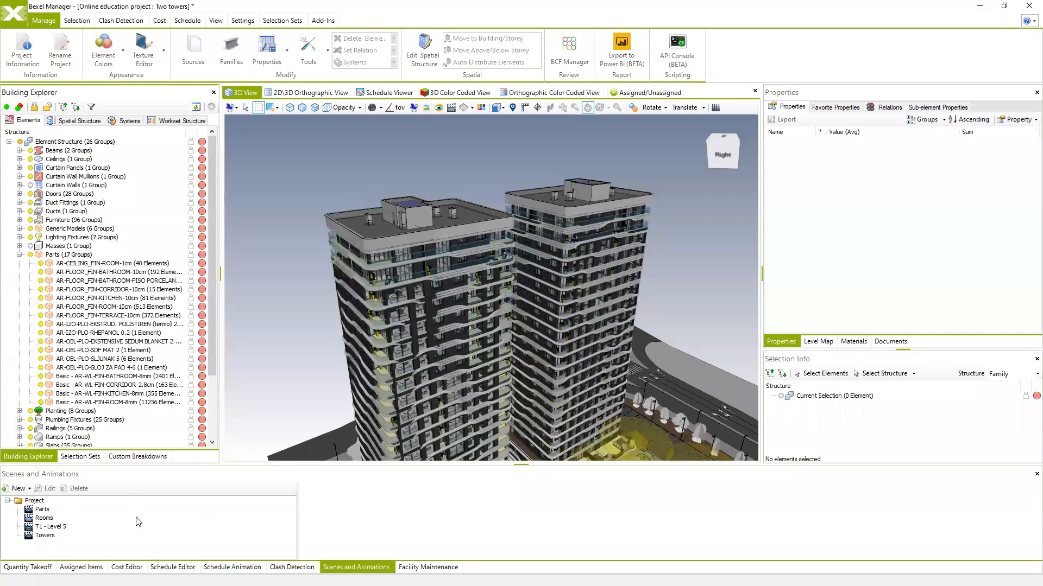
left_click(43, 511)
middle_click_drag(565, 284, 477, 316)
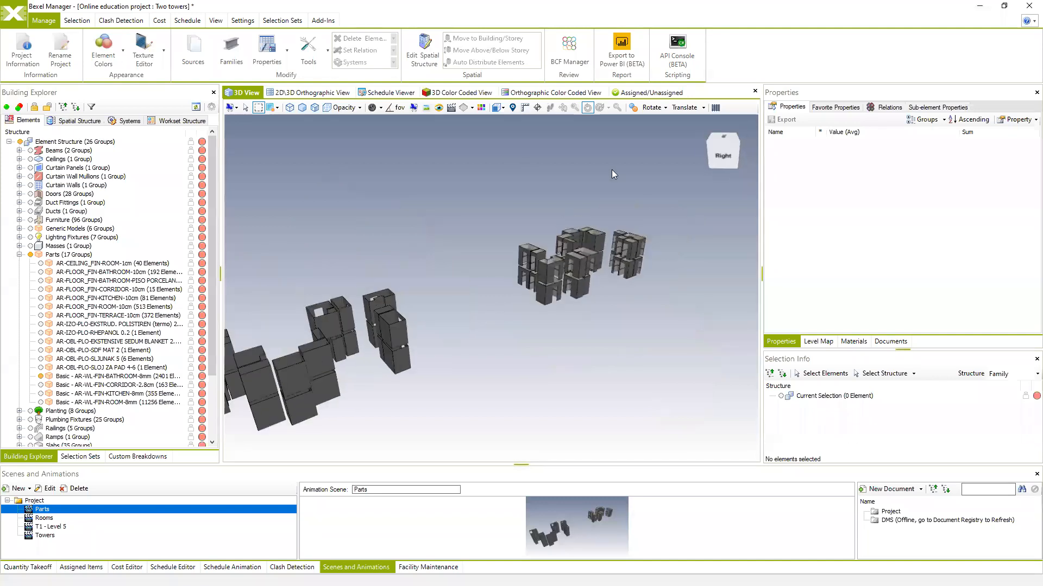
- Select the bathroom wall finish part with the door opening in the farther cluster and inspect it up close
middle_click_drag(556, 278, 555, 280)
left_click(555, 280)
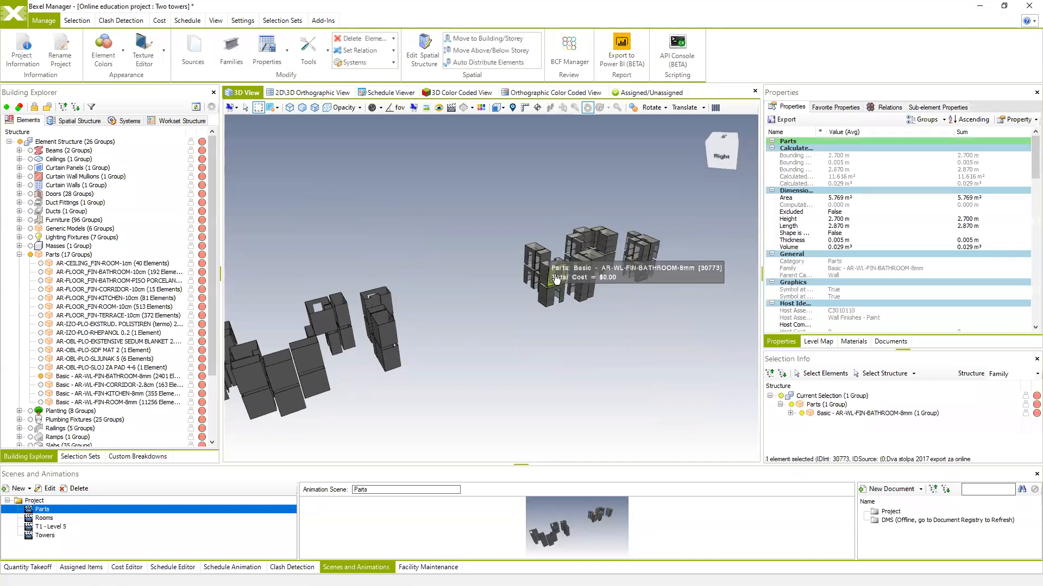
scroll(555, 280, "up", 4)
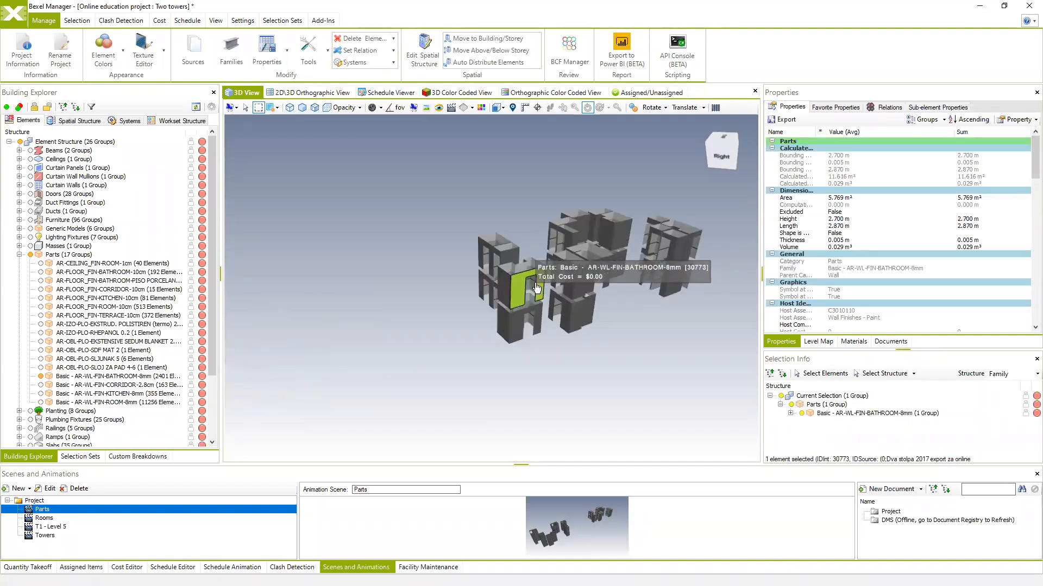
scroll(536, 288, "up", 3)
- Select a bathroom finish modeled as a wall in the nearer cluster, expand its selection entry, and review its constraint and dimension properties
mouse_move(543, 357)
middle_mouse_down()
mouse_move(605, 363)
mouse_move(395, 345)
mouse_move(549, 352)
mouse_move(552, 360)
mouse_move(542, 350)
middle_mouse_up()
middle_click_drag(361, 284, 413, 293)
mouse_move(383, 327)
middle_mouse_down()
mouse_move(411, 312)
mouse_move(390, 321)
middle_mouse_up()
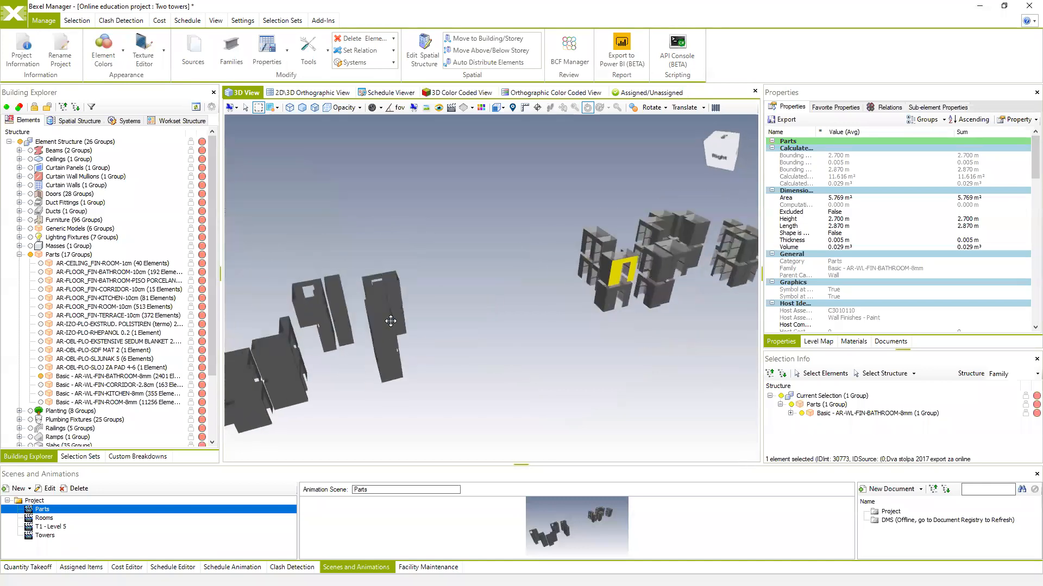
left_click(386, 334)
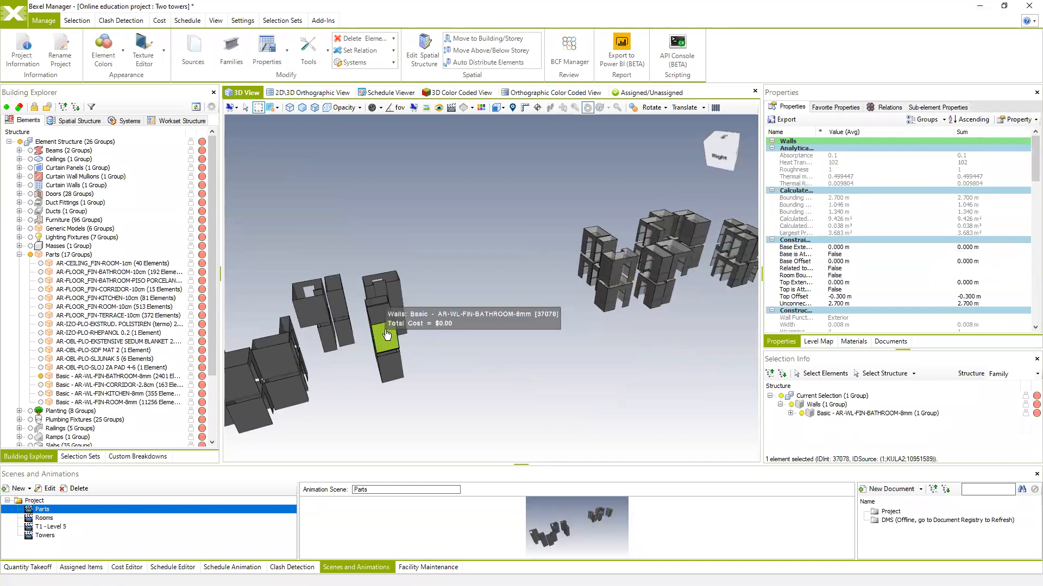
middle_click_drag(399, 339, 445, 344)
scroll(388, 351, "up", 4)
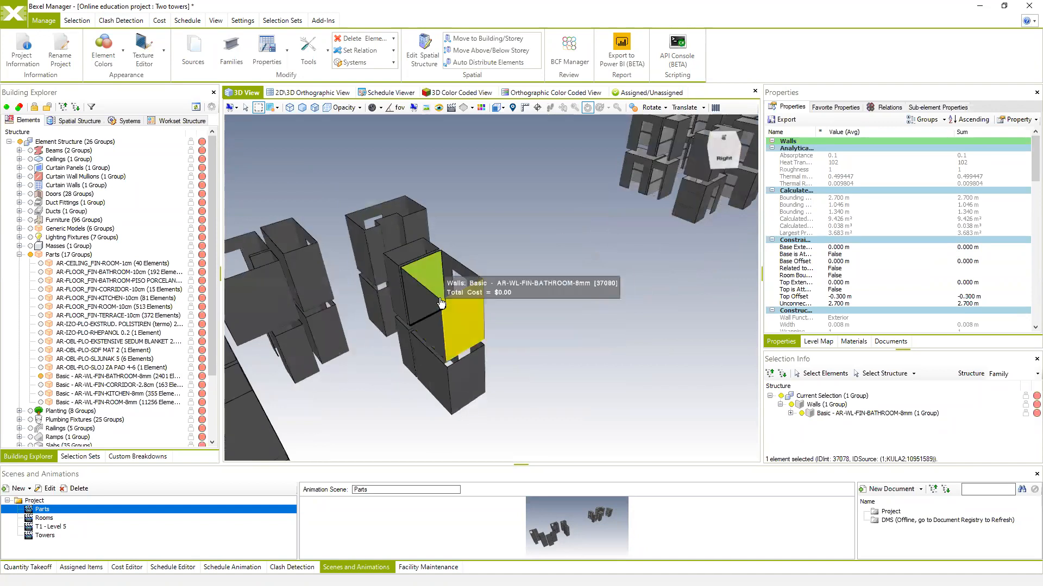
left_click(791, 414)
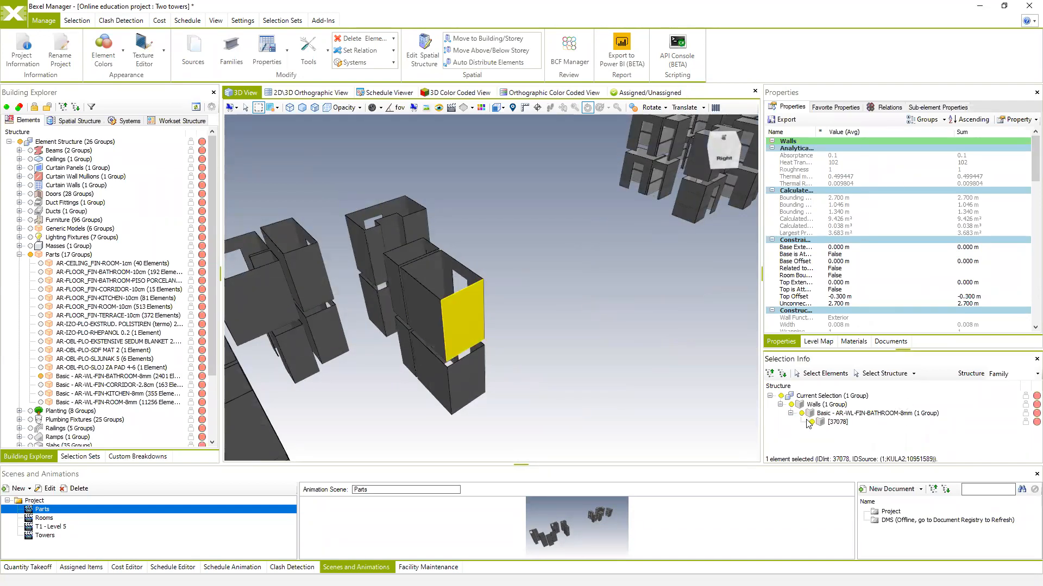
middle_click_drag(513, 316, 551, 329)
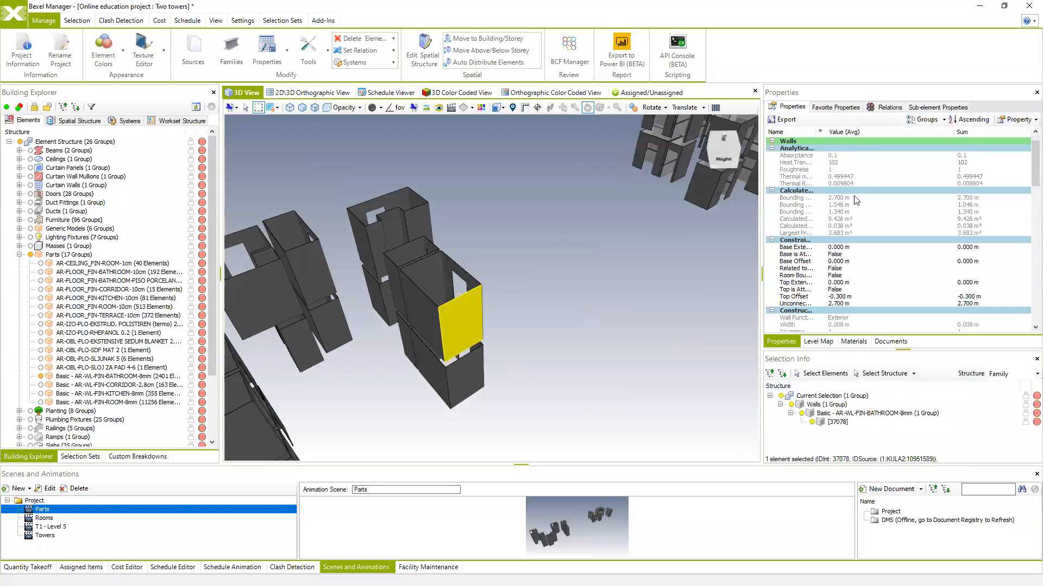
scroll(856, 201, "down", 6)
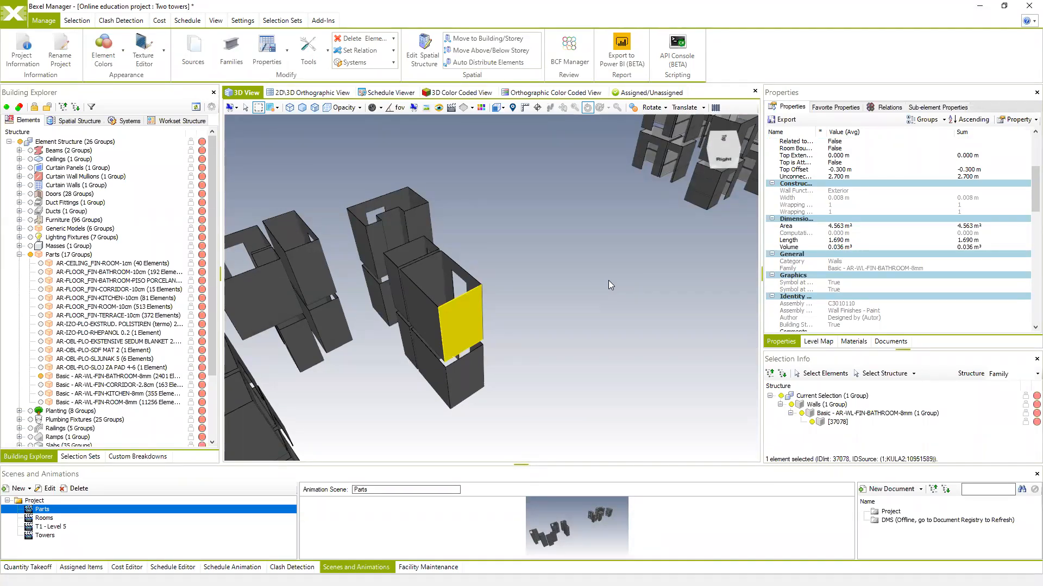
- Return to the farther cluster, reselect the bathroom finish part with the door opening, and inspect its shape and properties
left_click_drag(609, 284, 514, 323)
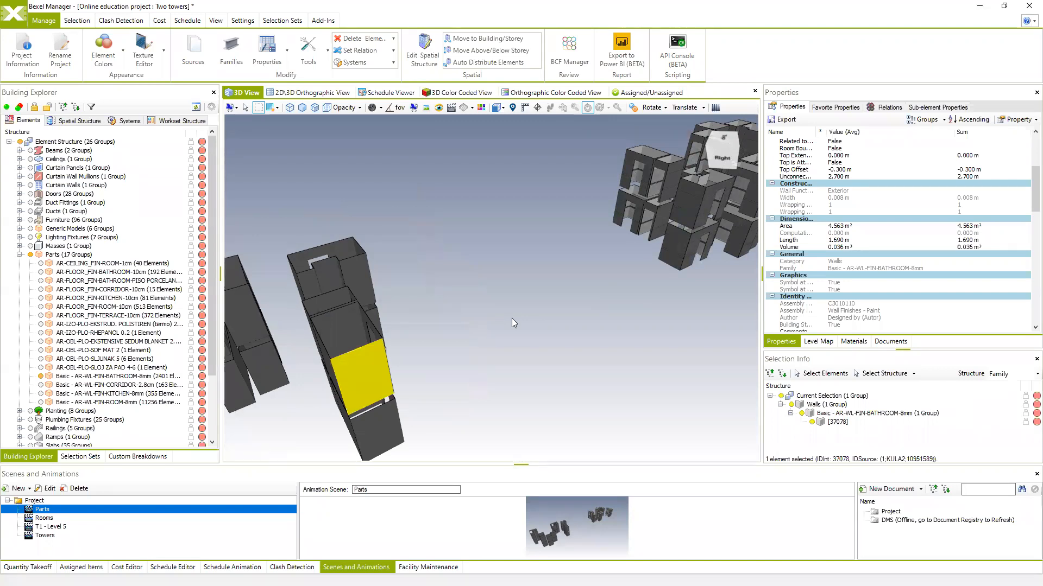
left_click_drag(544, 297, 530, 308)
left_click_drag(366, 385, 512, 333)
middle_click_drag(567, 308, 452, 334)
scroll(584, 271, "up", 2)
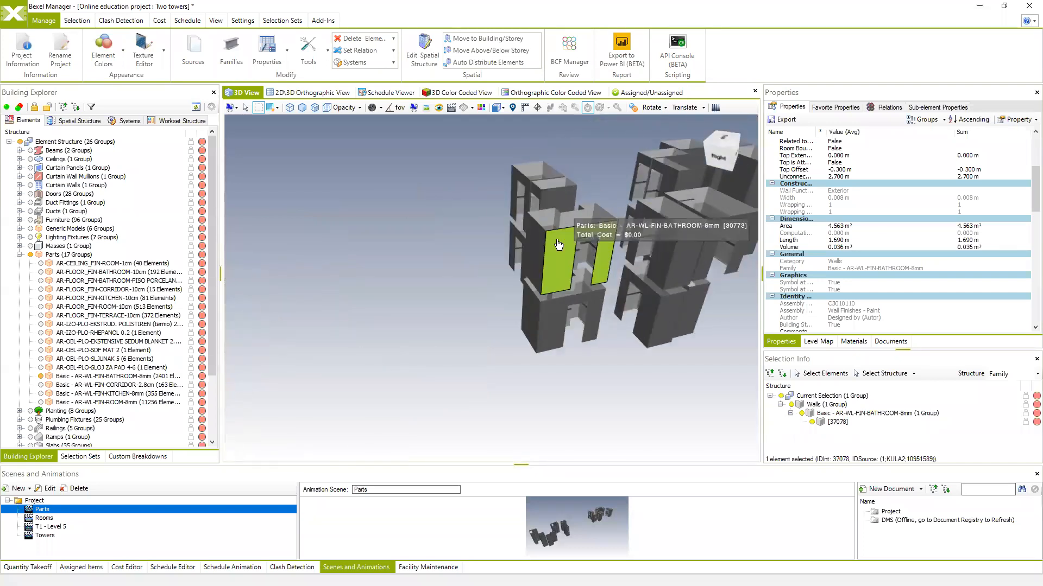
left_click(557, 241)
middle_click_drag(557, 241, 558, 383)
middle_click_drag(529, 342, 620, 394)
scroll(492, 294, "up", 2)
middle_click_drag(460, 266, 457, 378)
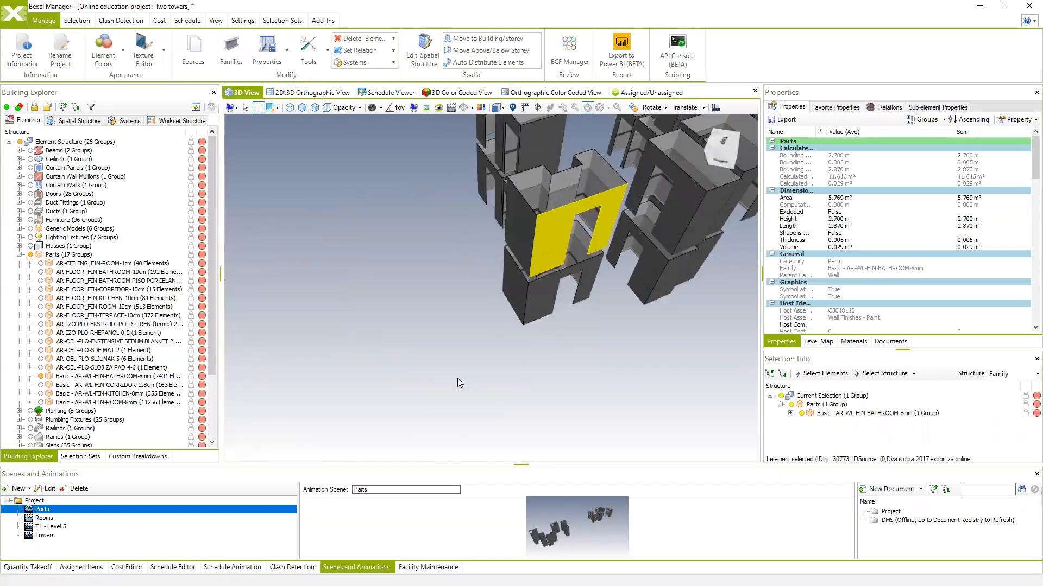
- Select the solid bathroom finish part adjoining the door wall, activate the pointer selection mode, and examine the corner joint up close
left_click(516, 216)
left_click(245, 108)
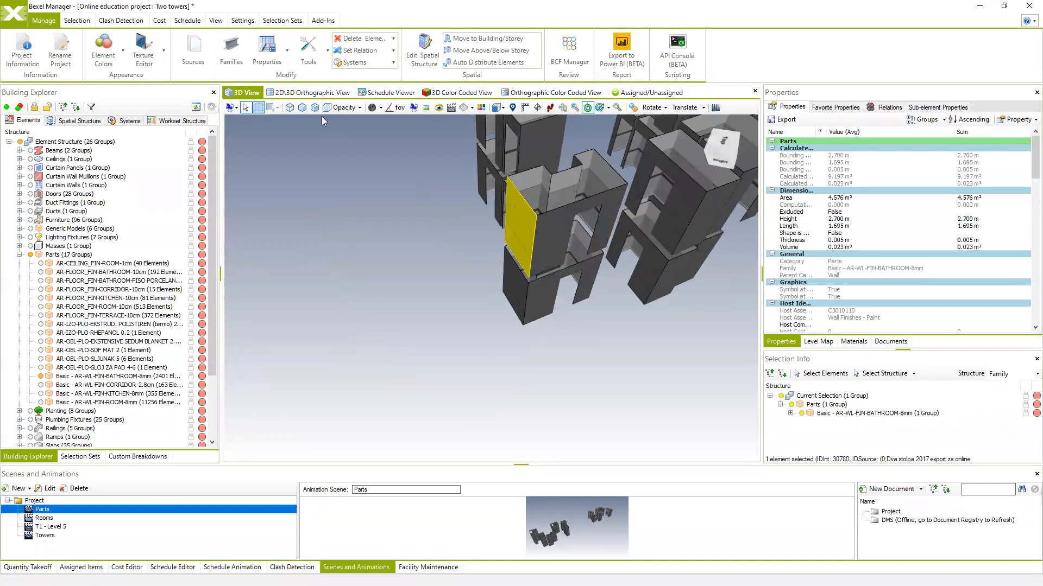
scroll(556, 321, "up", 5)
middle_click_drag(557, 316, 549, 313)
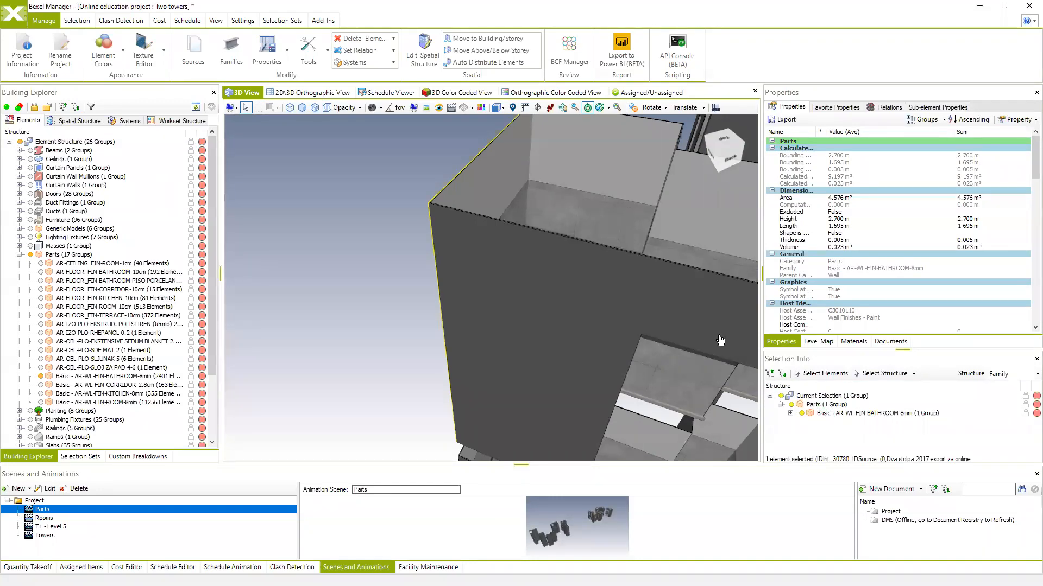
- Group the current selection's structure by Materials for the selected bathroom wall finish part
left_click(857, 414)
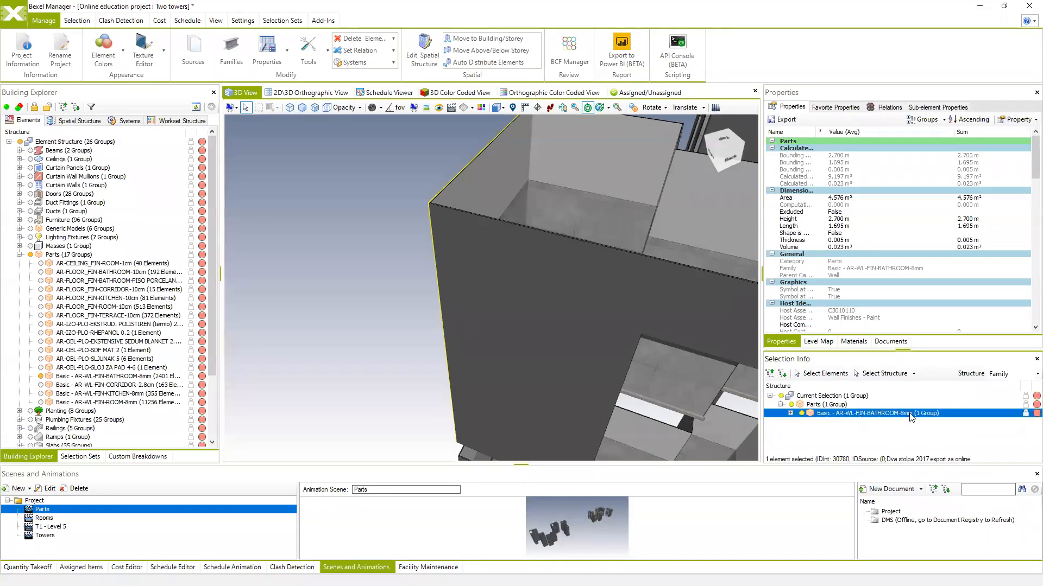
left_click(1037, 373)
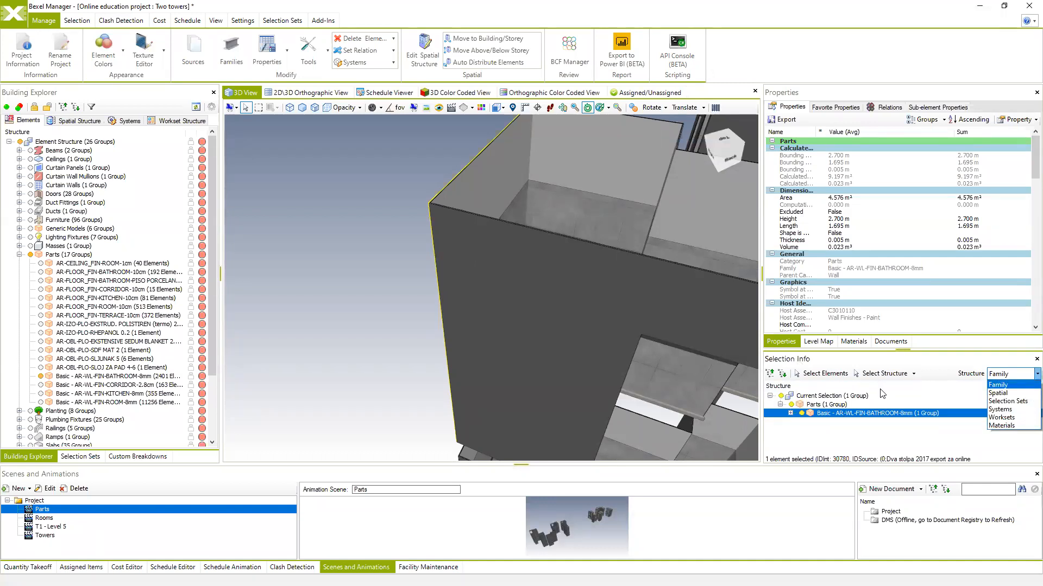
left_click(1004, 426)
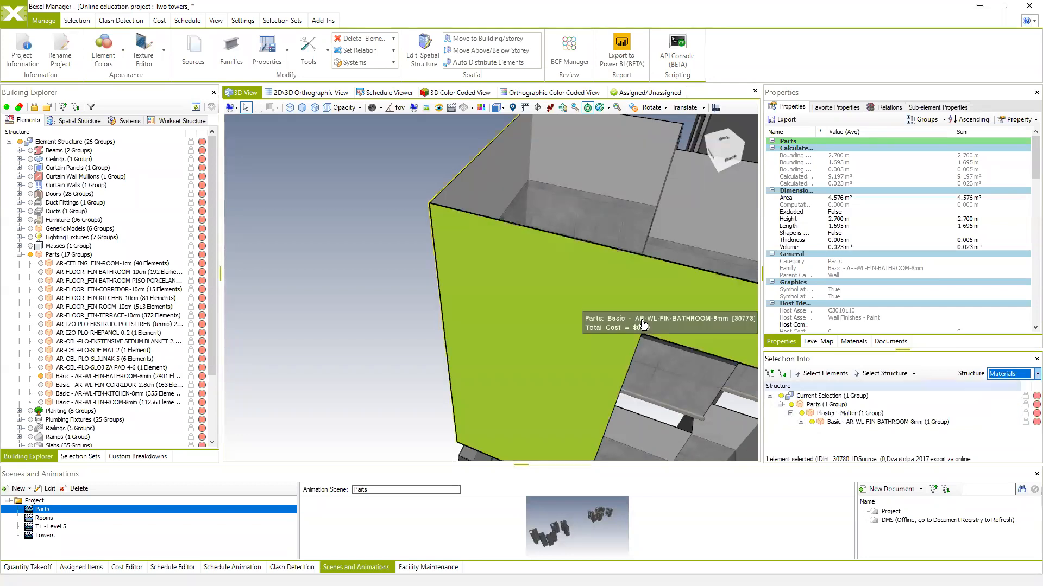
middle_click_drag(639, 326, 569, 320)
scroll(568, 320, "down", 8)
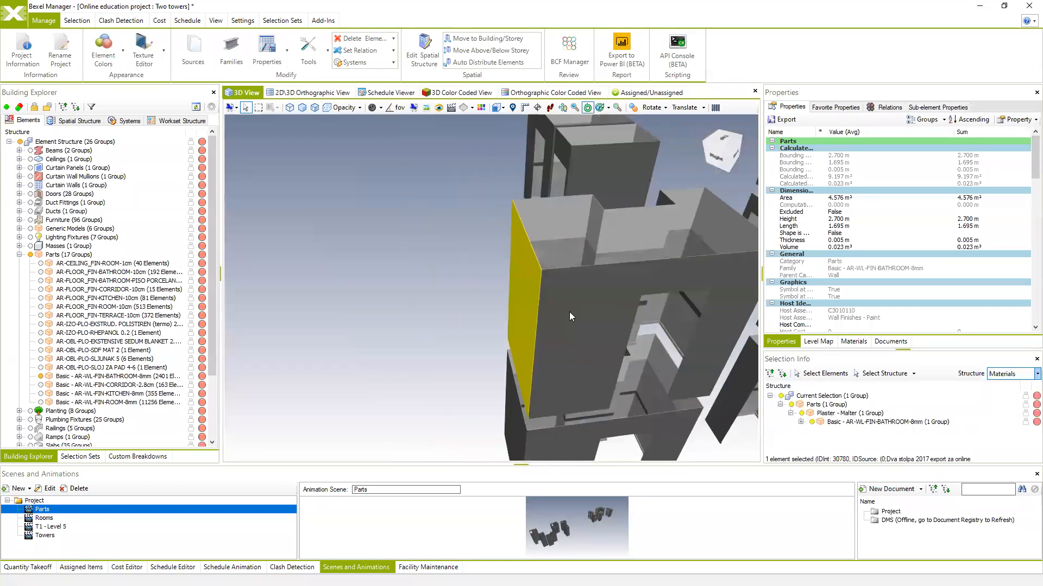
- Select the Plaster - Malter material entry and expand its bathroom finish family down to the individual element
left_click(829, 414)
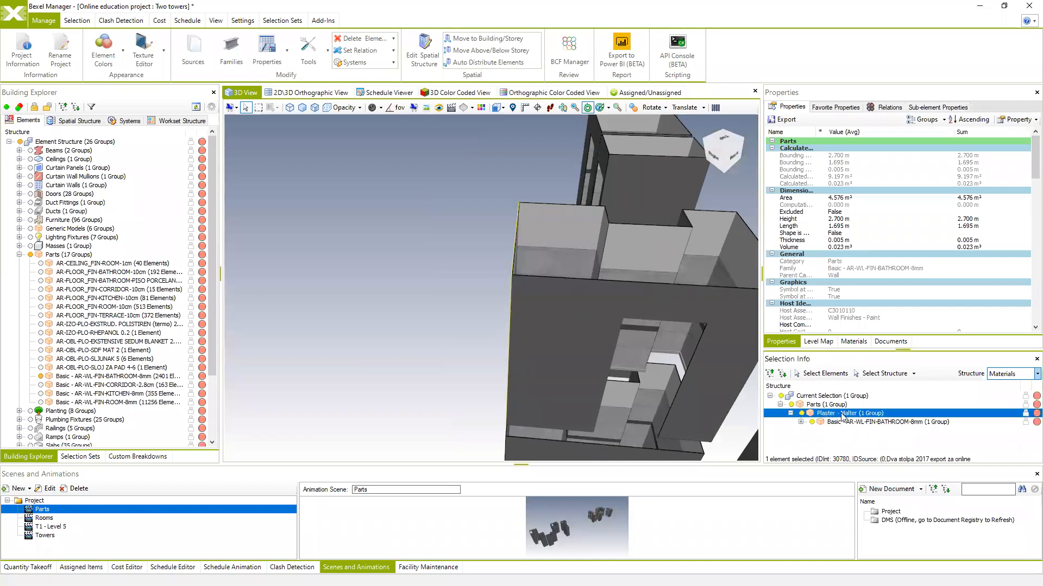
left_click(801, 422)
left_click_drag(675, 367, 636, 329)
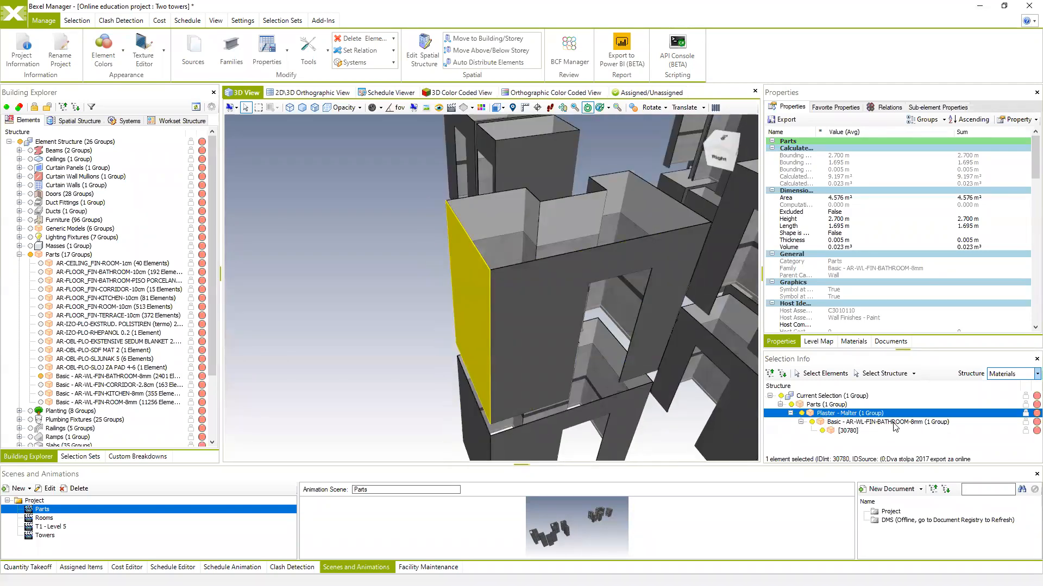
- Box-select the bathroom finish parts around the upper corner of the room and collapse their material groups in the selection structure
left_click_drag(566, 299, 514, 308)
left_click_drag(477, 243, 466, 205)
left_click(258, 107)
left_click_drag(418, 234, 426, 258)
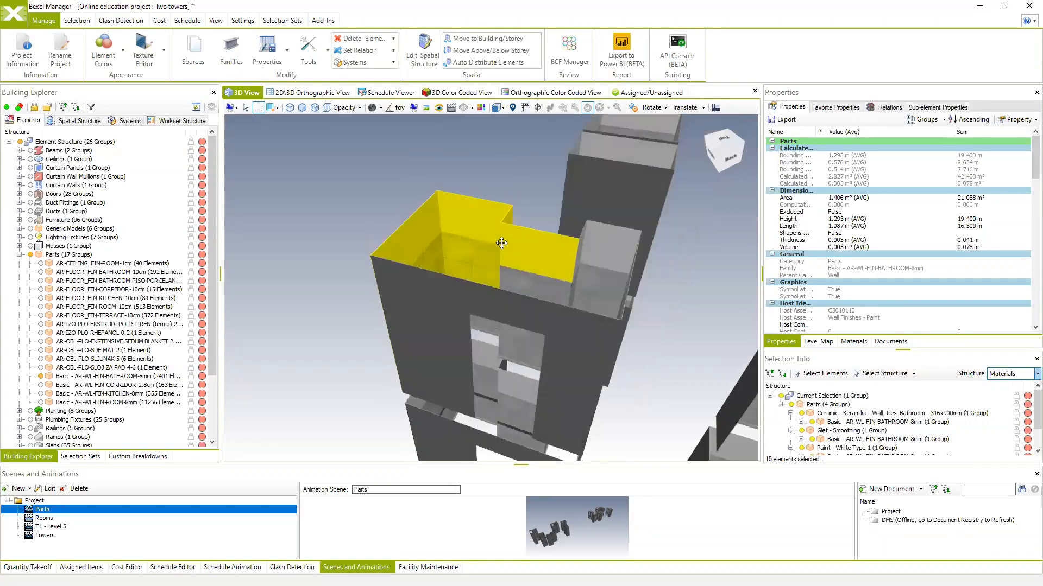
left_click(791, 413)
left_click(791, 422)
left_click(790, 430)
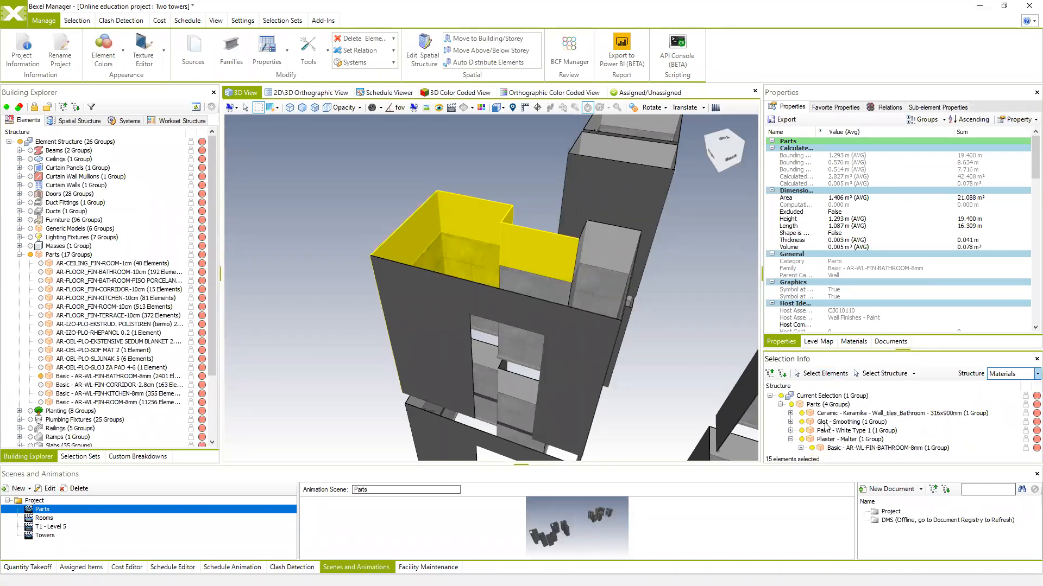
left_click(791, 439)
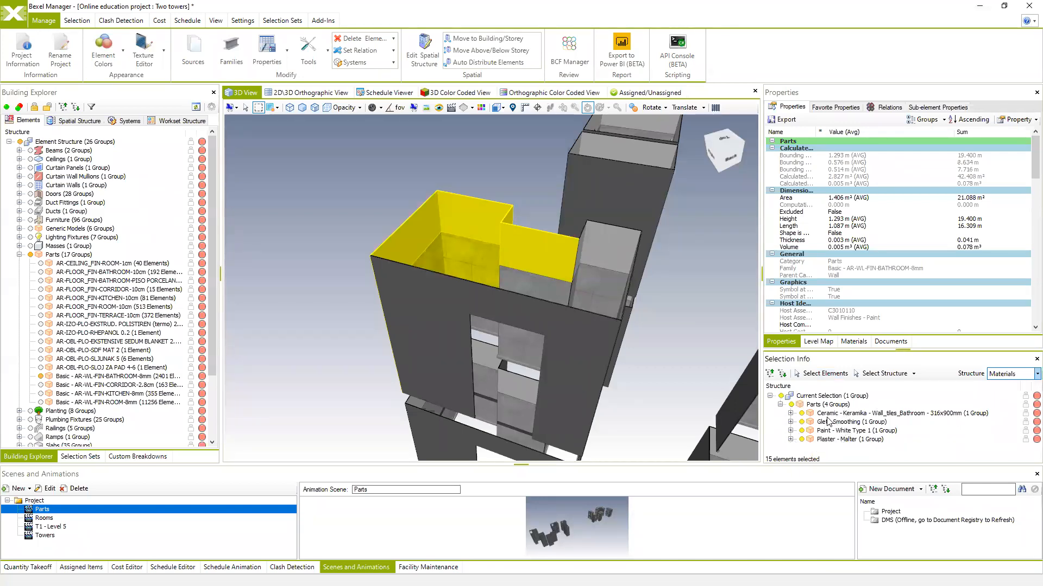
- Enlarge the selection info area and expand the ceramic tile, Glet - Smoothing, Paint - White Type 1 and Plaster - Malter groups
left_click(791, 413)
left_click_drag(856, 351, 856, 284)
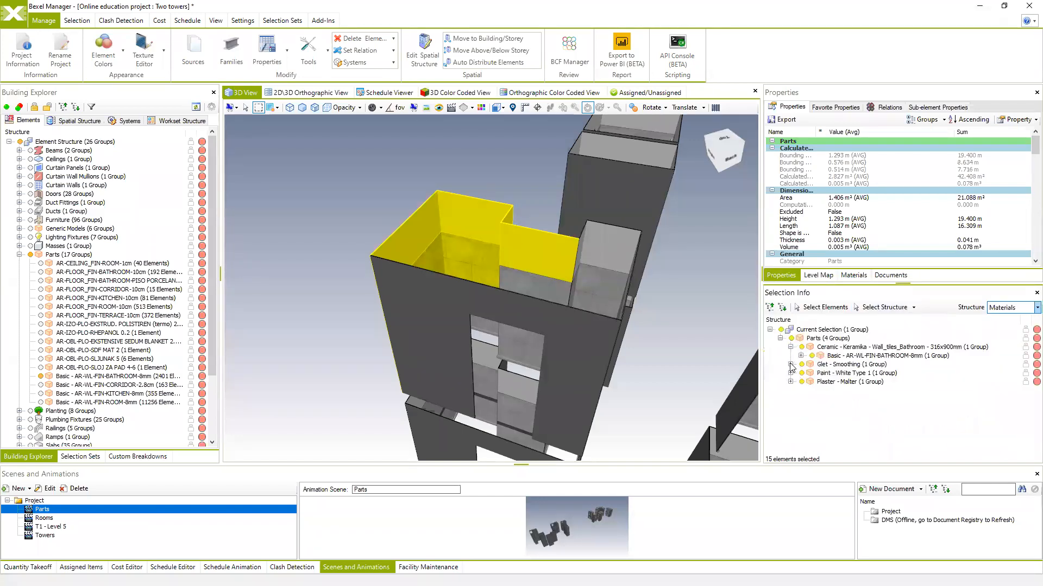
left_click(790, 365)
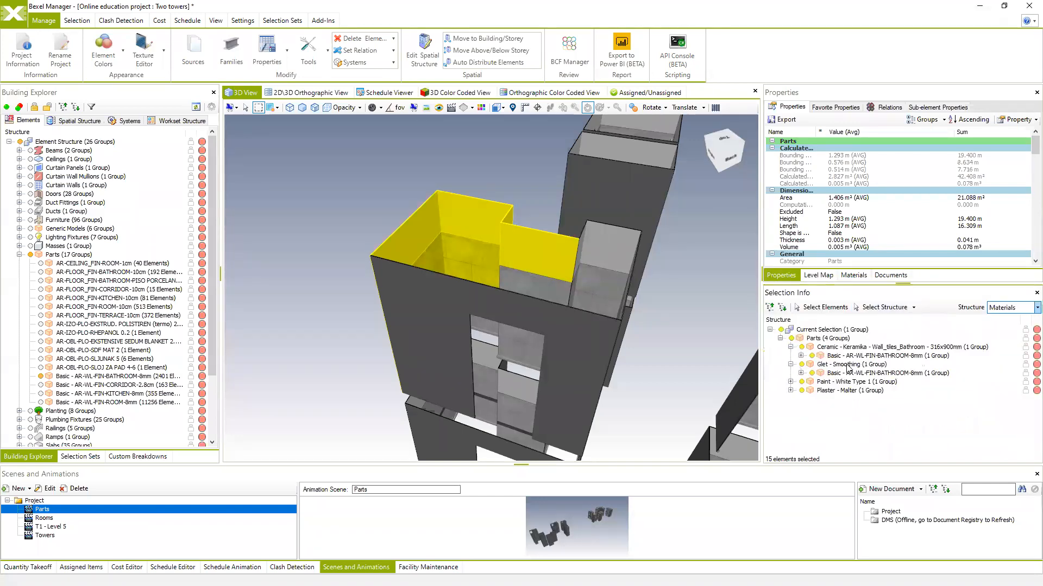
left_click(791, 382)
left_click(790, 400)
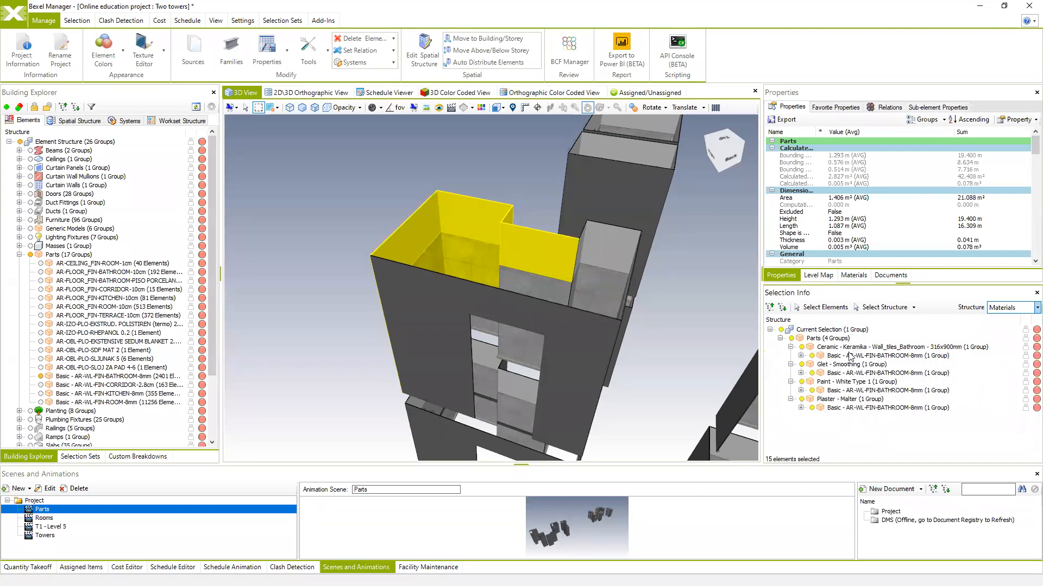
- Select the ceramic tile part on the lower back wall of the room and review its properties
scroll(836, 202, "down", 8)
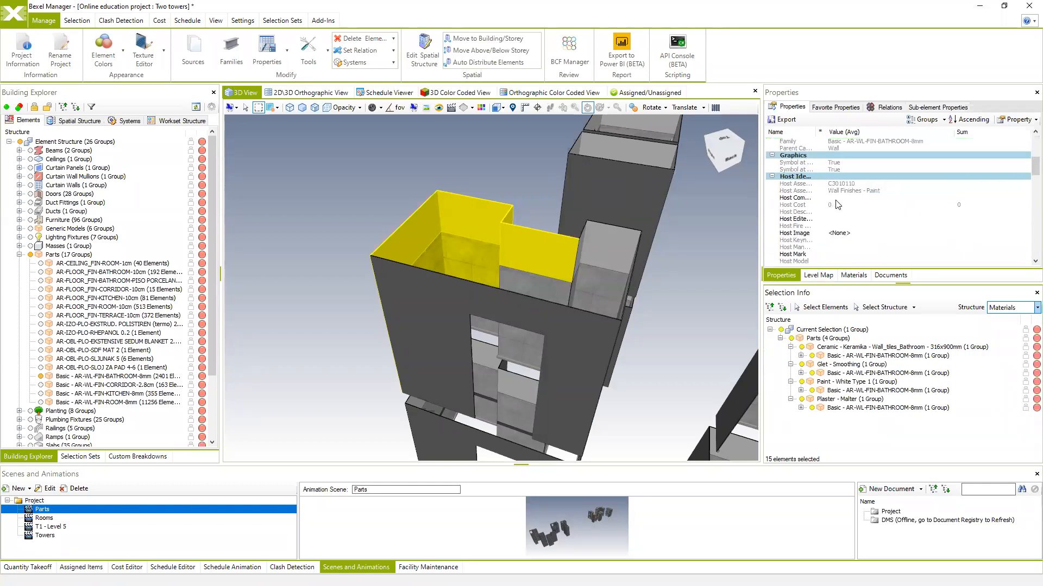
middle_click_drag(565, 230, 454, 286)
left_click(485, 306)
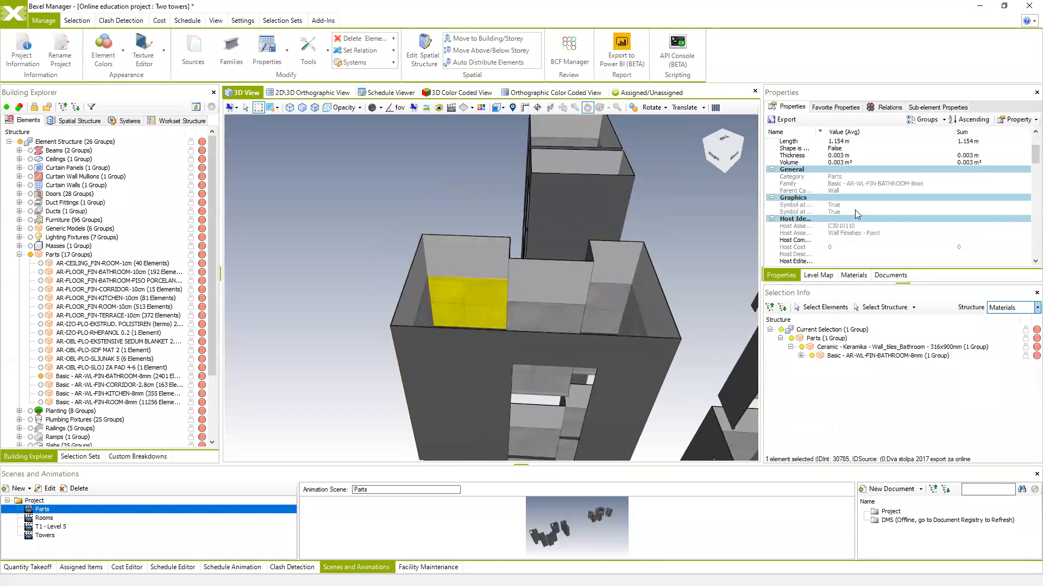
mouse_move(532, 344)
middle_mouse_down()
mouse_move(503, 340)
mouse_move(533, 336)
middle_mouse_up()
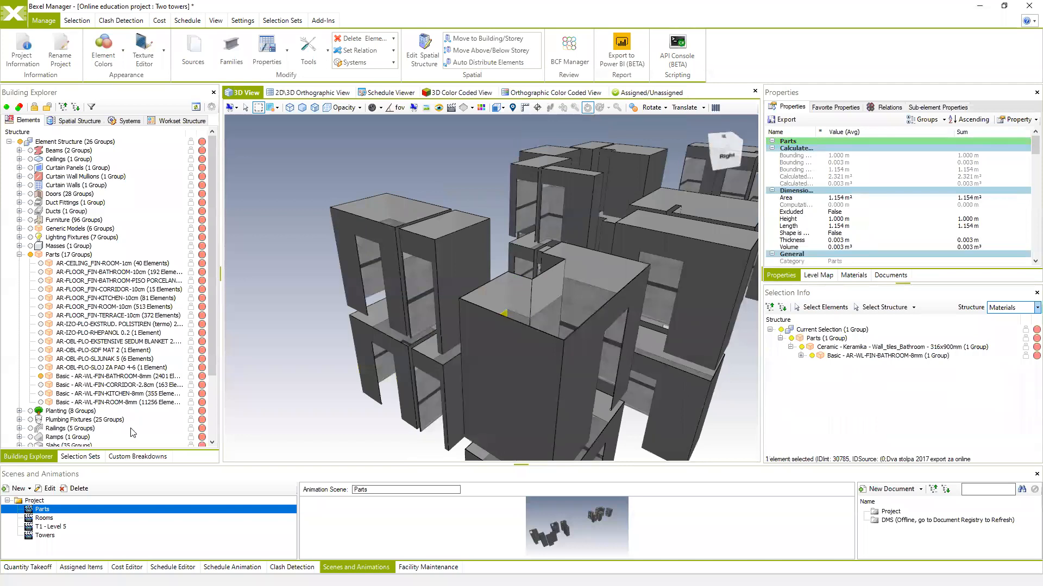
- Bring up the project's custom breakdowns and view the selected tile part from above
left_click(137, 456)
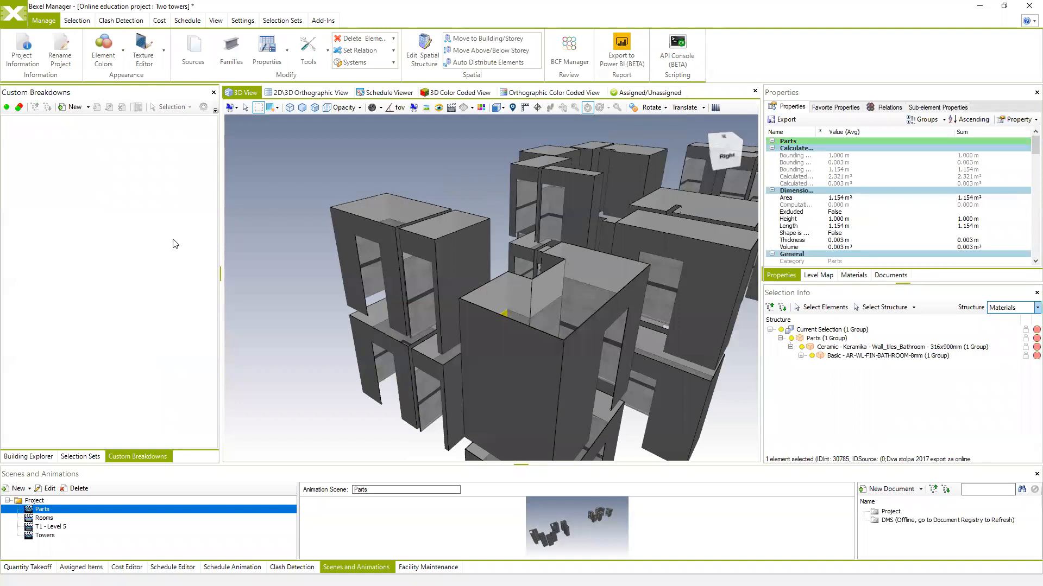
scroll(513, 270, "down", 5)
middle_click_drag(513, 268, 491, 277)
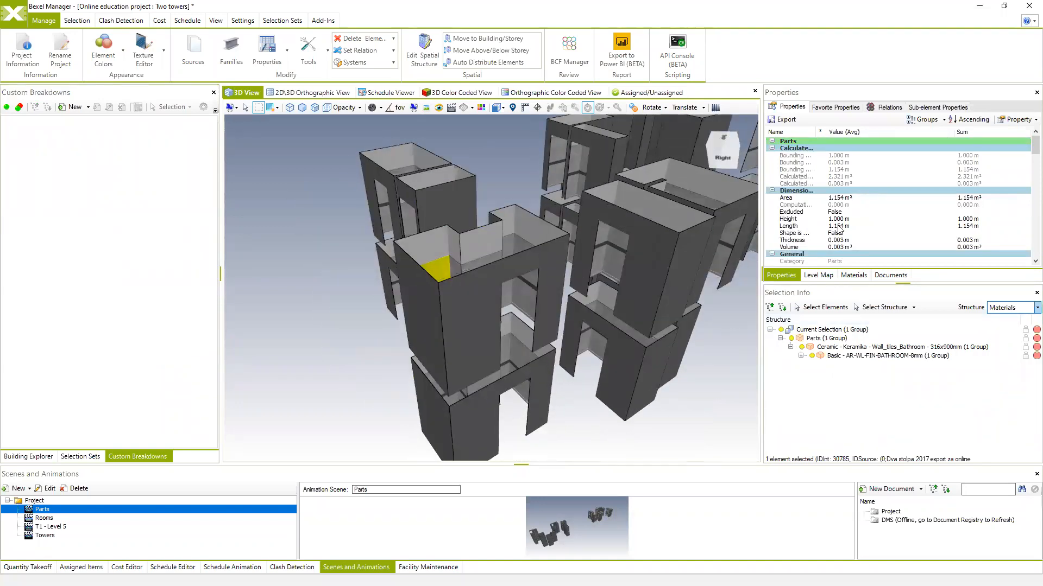
- Review the tile part's host and identity properties and expand its bathroom finish family down to the individual element
scroll(859, 224, "down", 6)
left_click(800, 355)
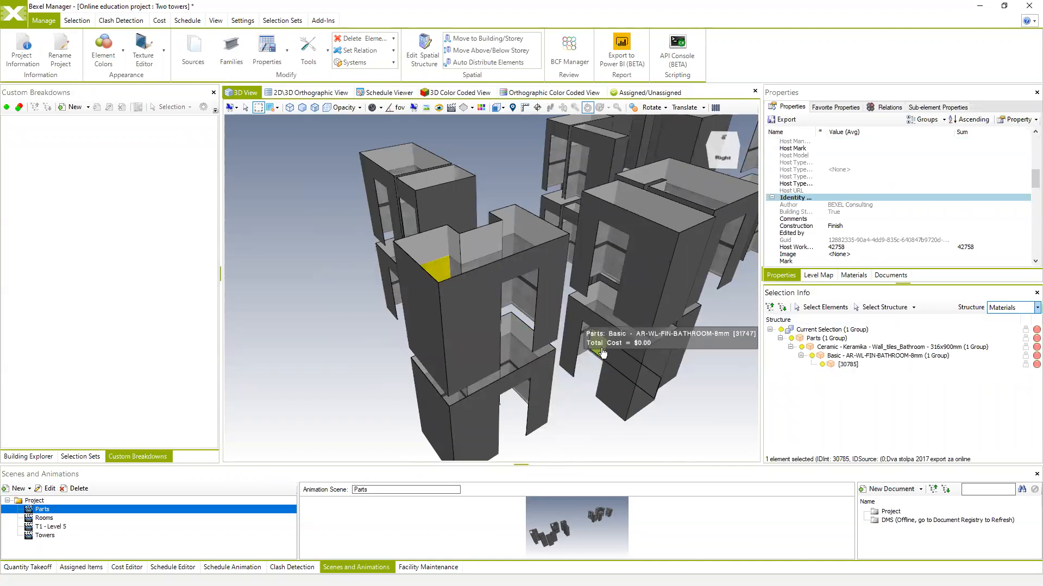
scroll(602, 352, "down", 5)
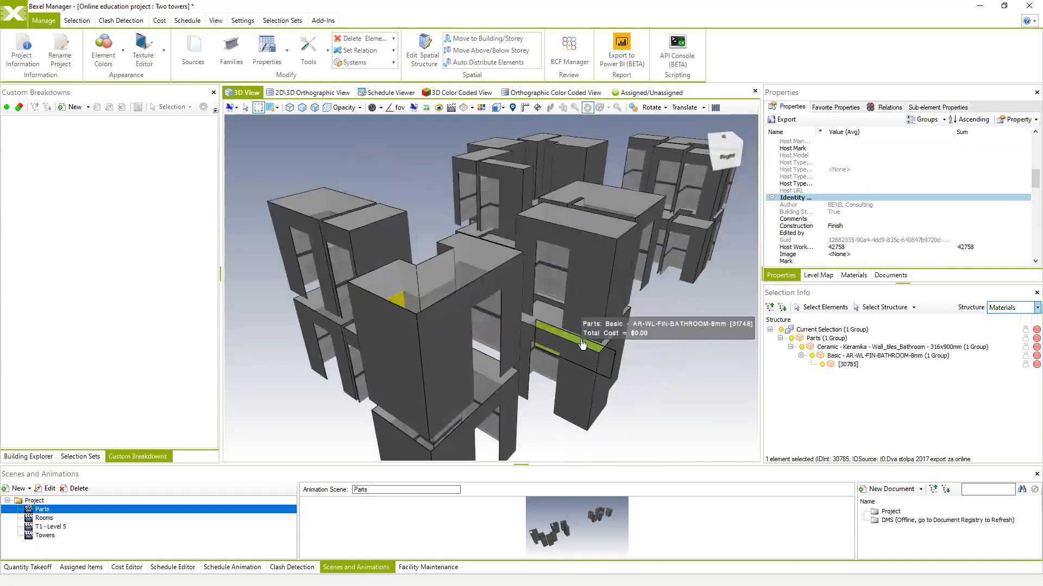
middle_click_drag(602, 342, 543, 313)
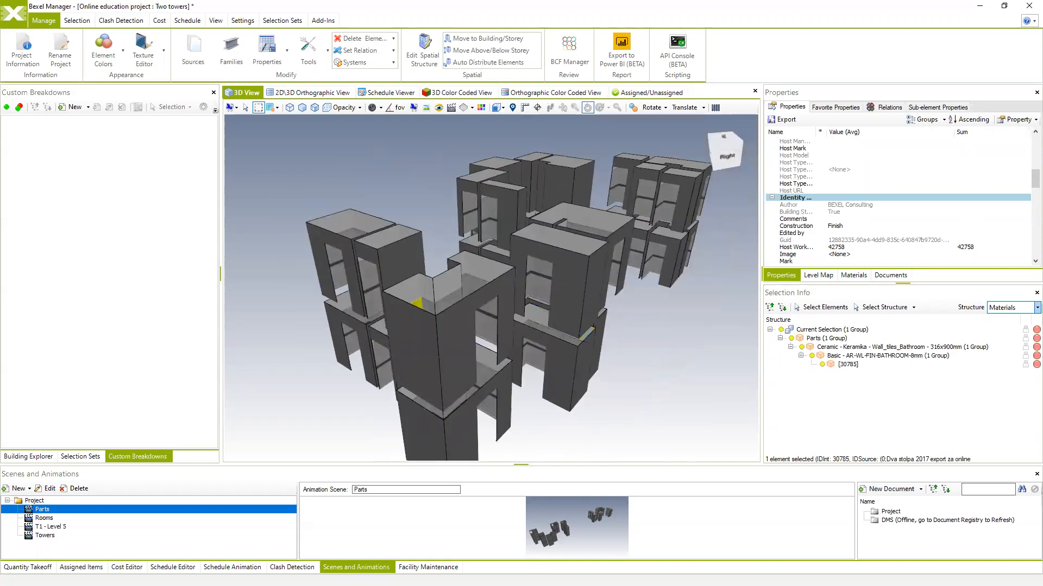
- Switch to the open V1 education project and survey the building and its site from several angles
left_click(979, 8)
left_click(774, 43)
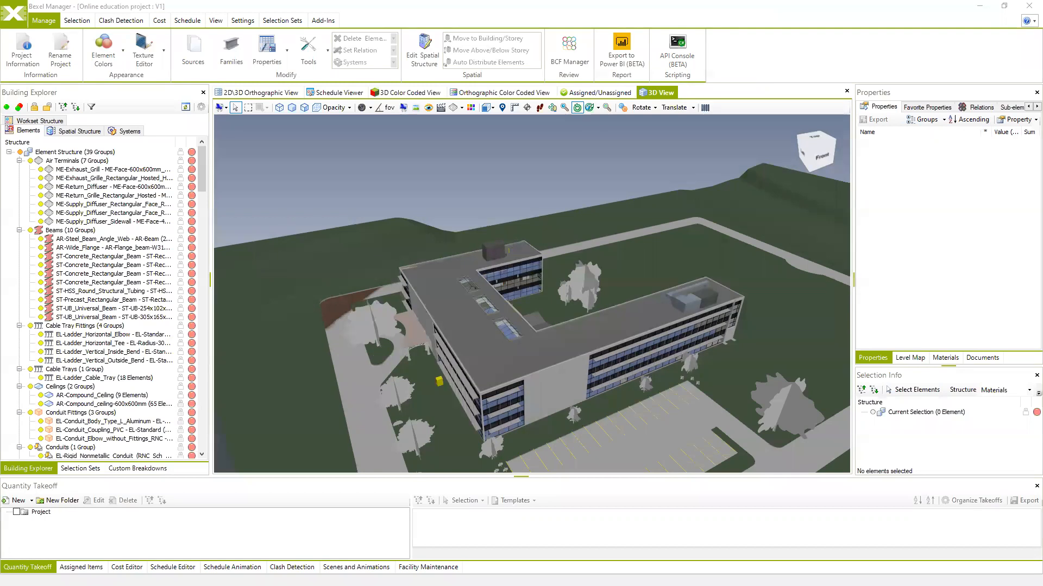
middle_click_drag(410, 340, 336, 327)
mouse_move(489, 315)
left_mouse_down()
mouse_move(440, 306)
mouse_move(508, 318)
mouse_move(497, 324)
left_mouse_up()
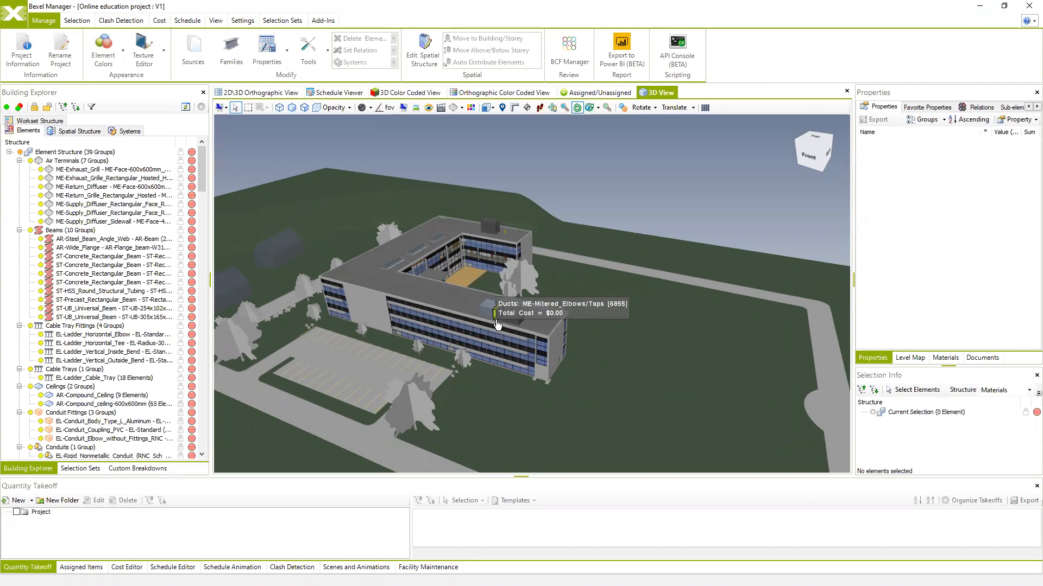
mouse_move(508, 297)
left_mouse_down()
mouse_move(530, 287)
mouse_move(513, 305)
left_mouse_up()
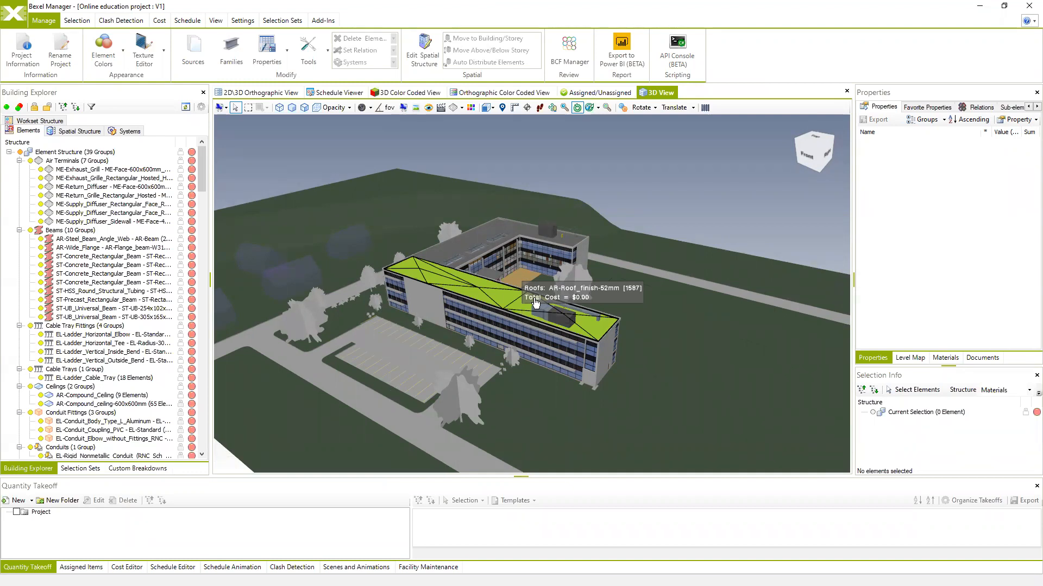
left_click_drag(570, 293, 592, 300)
scroll(593, 301, "down", 2)
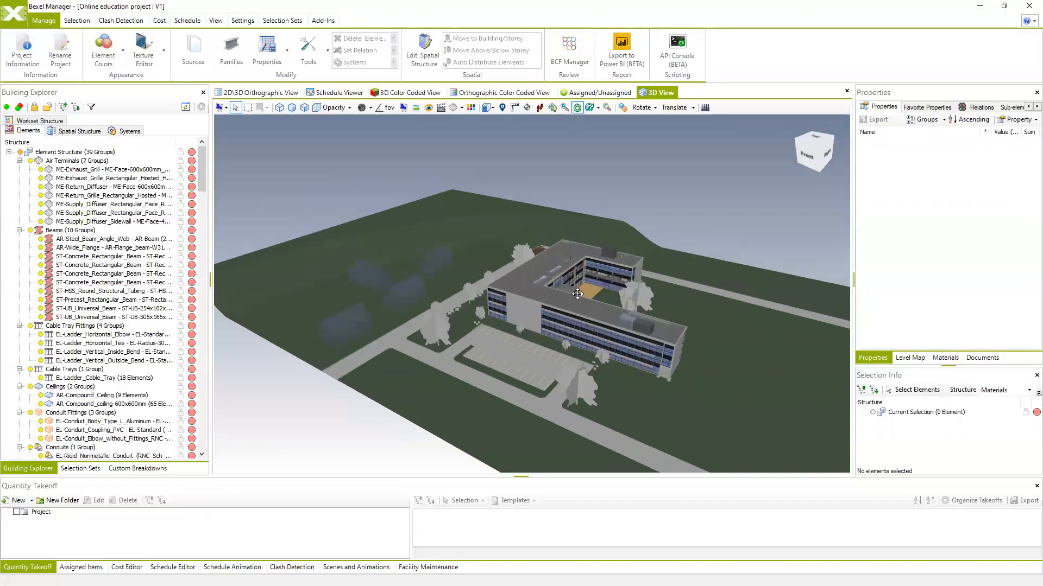
scroll(573, 294, "down", 2)
mouse_move(559, 300)
middle_mouse_down()
mouse_move(586, 313)
mouse_move(557, 307)
middle_mouse_up()
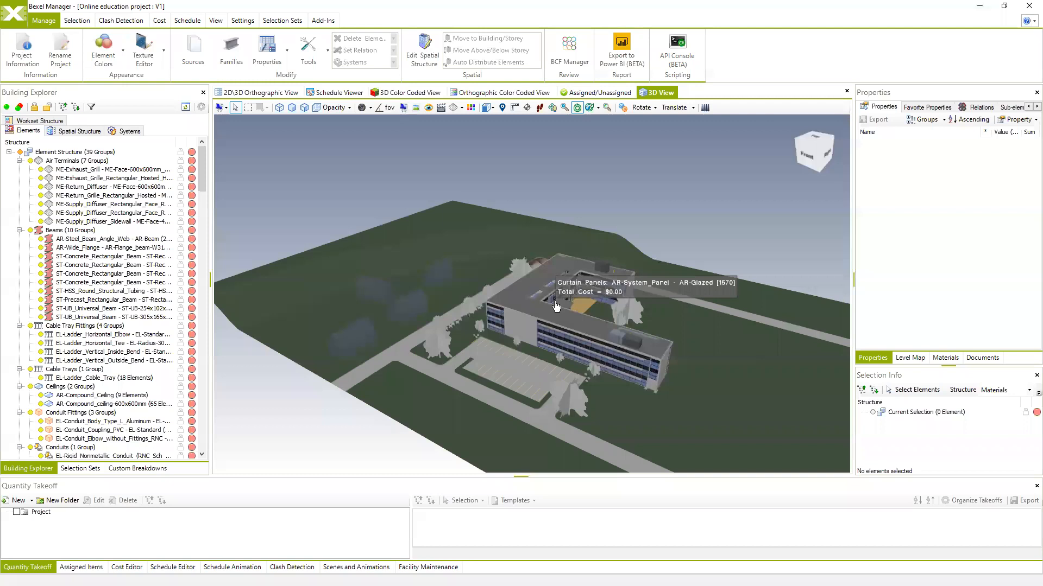
middle_click_drag(555, 305, 536, 301)
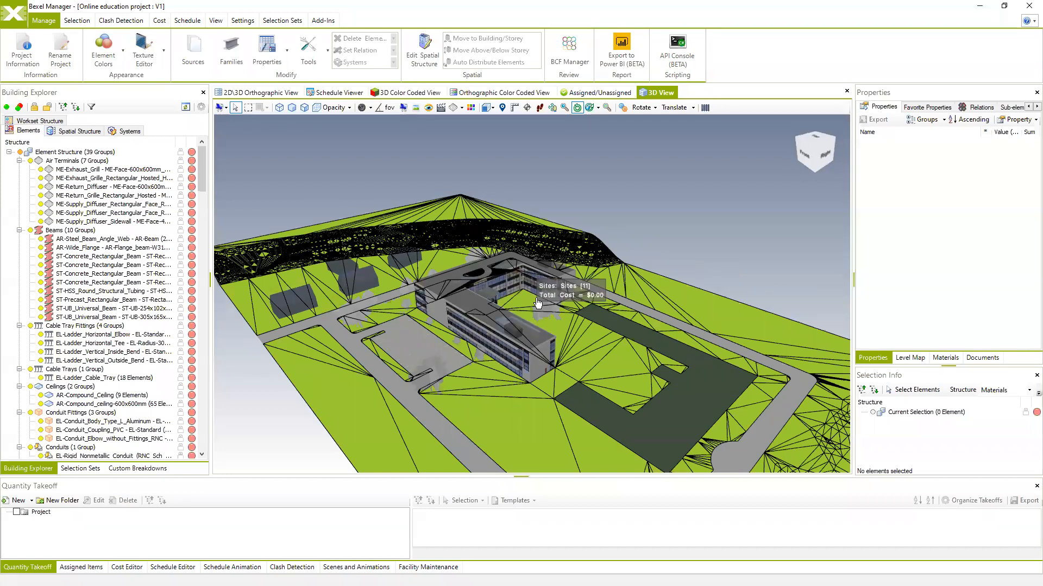
- Look through the V1 project's explorer views and bring up its selection sets
left_click(115, 469)
left_click(30, 469)
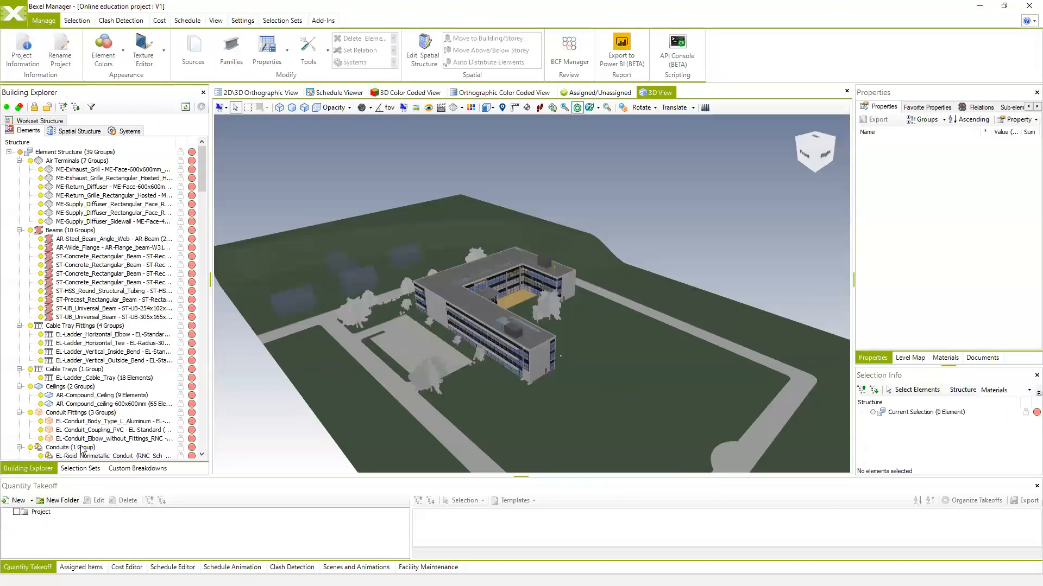
left_click(84, 467)
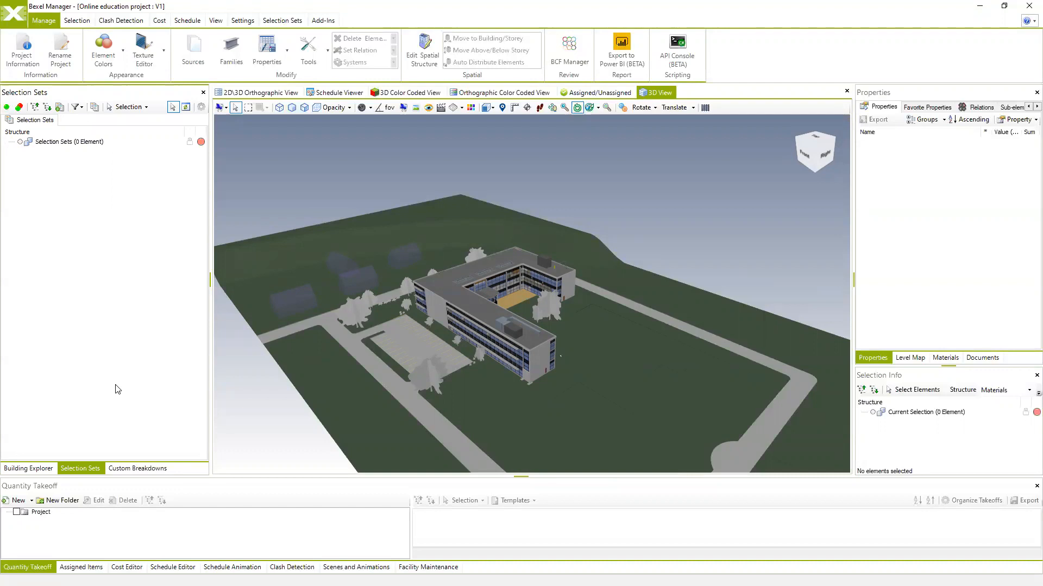
- View the building from the front and corner, then check the project's list of source models and close it
left_click_drag(471, 277, 485, 224)
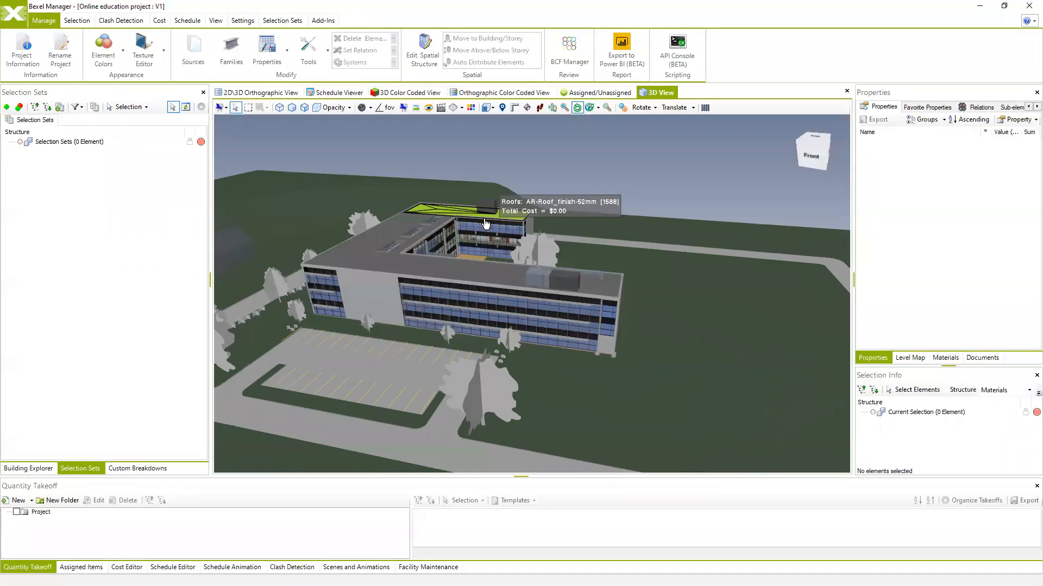
left_click_drag(485, 224, 510, 189)
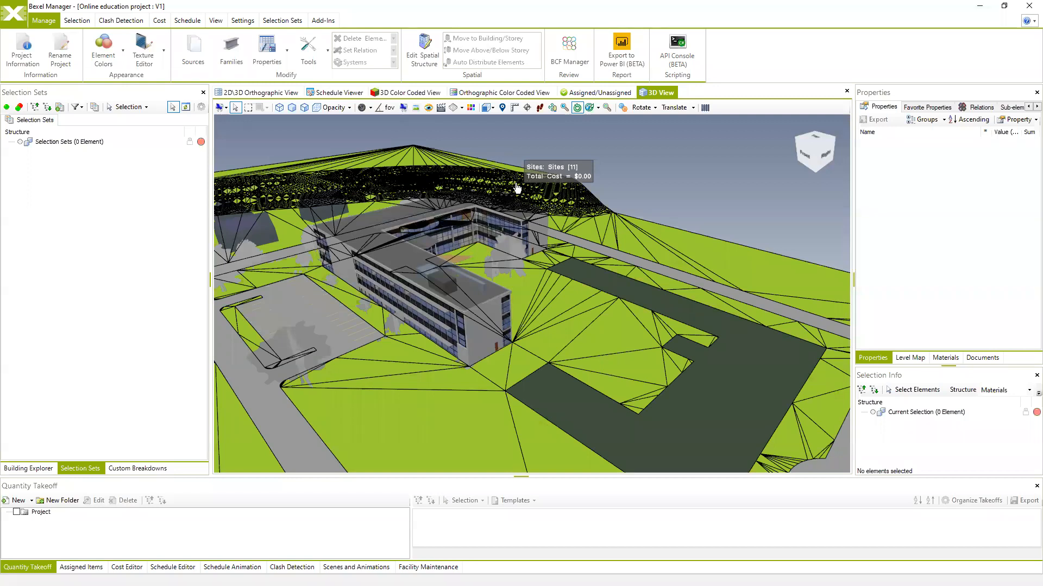
left_click(193, 49)
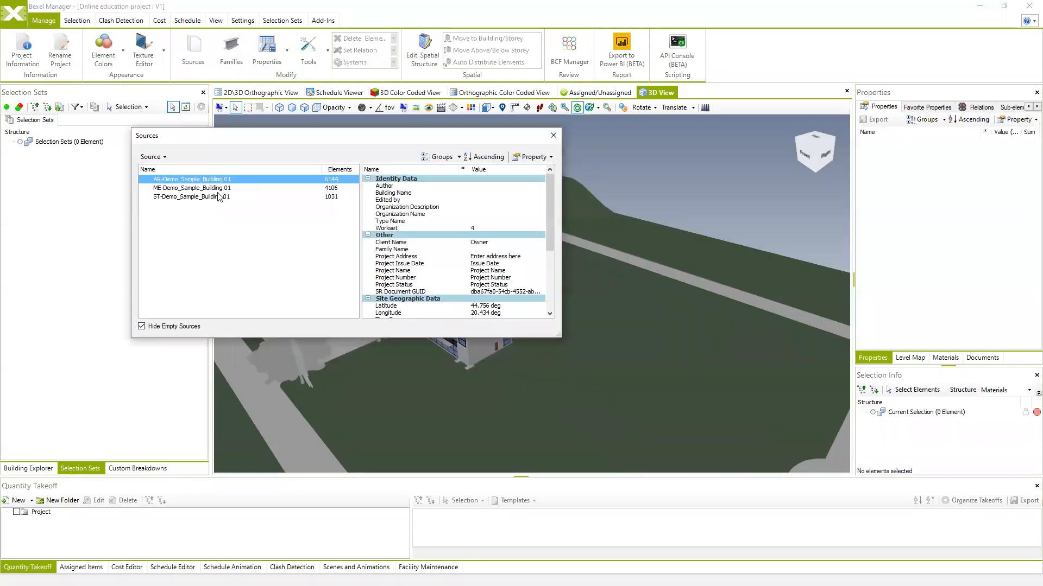
left_click(553, 135)
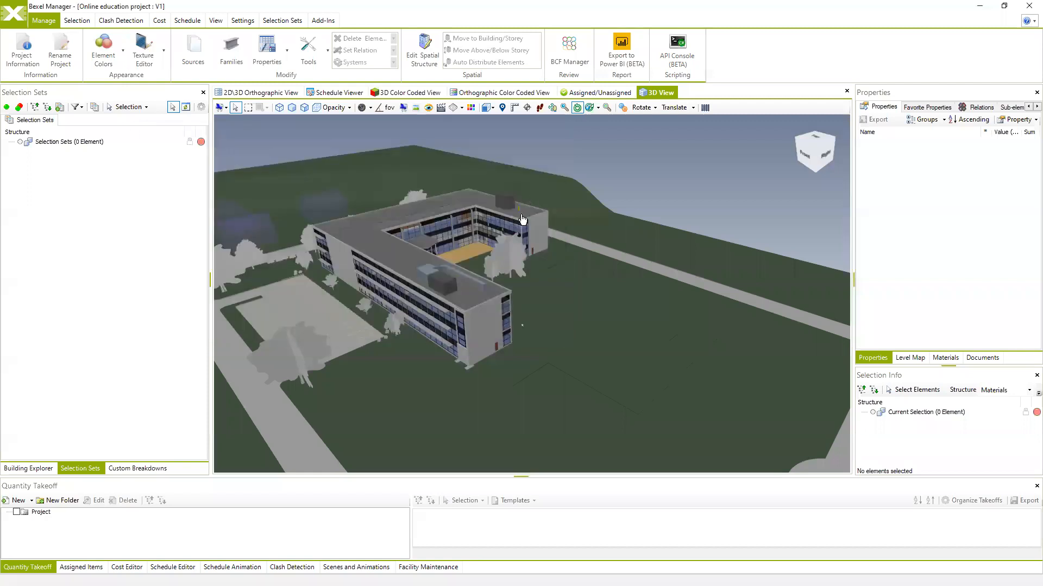
- Inspect the building's roof and facades more closely and open the Texture Editor
scroll(553, 258, "up", 4)
mouse_move(554, 259)
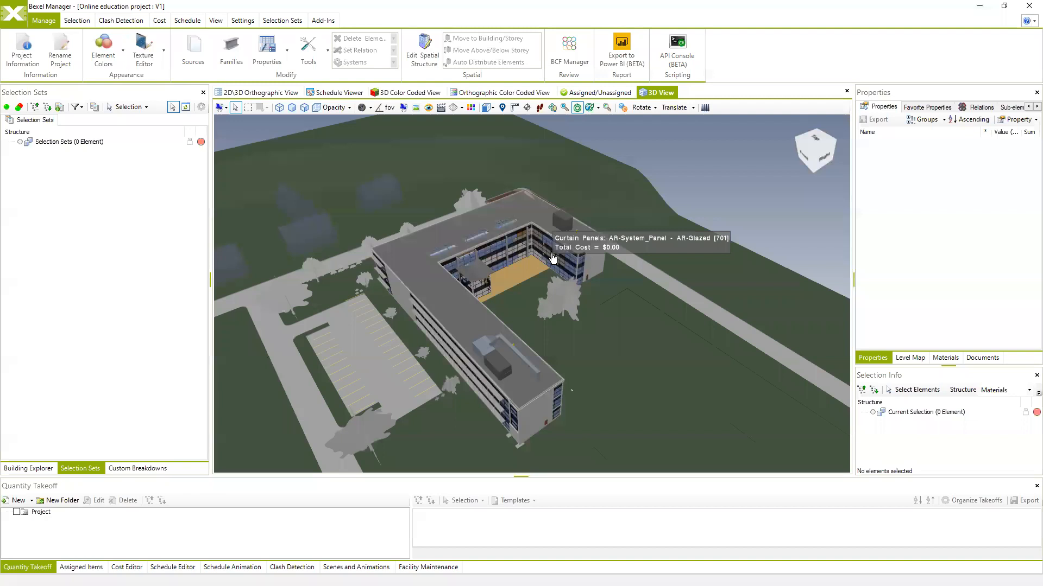
middle_click_drag(543, 326, 527, 325)
scroll(521, 302, "up", 2)
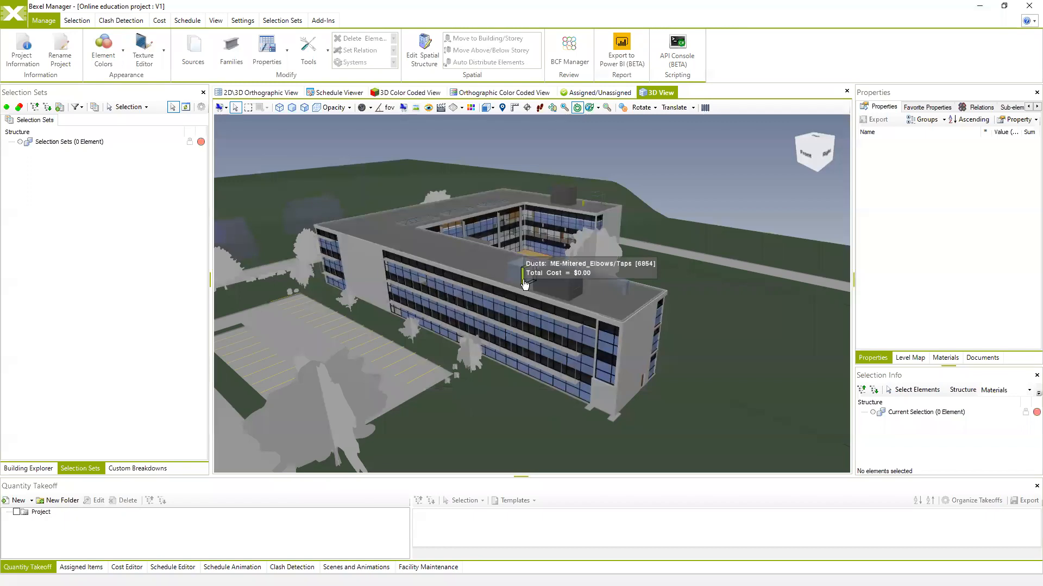
left_click(148, 50)
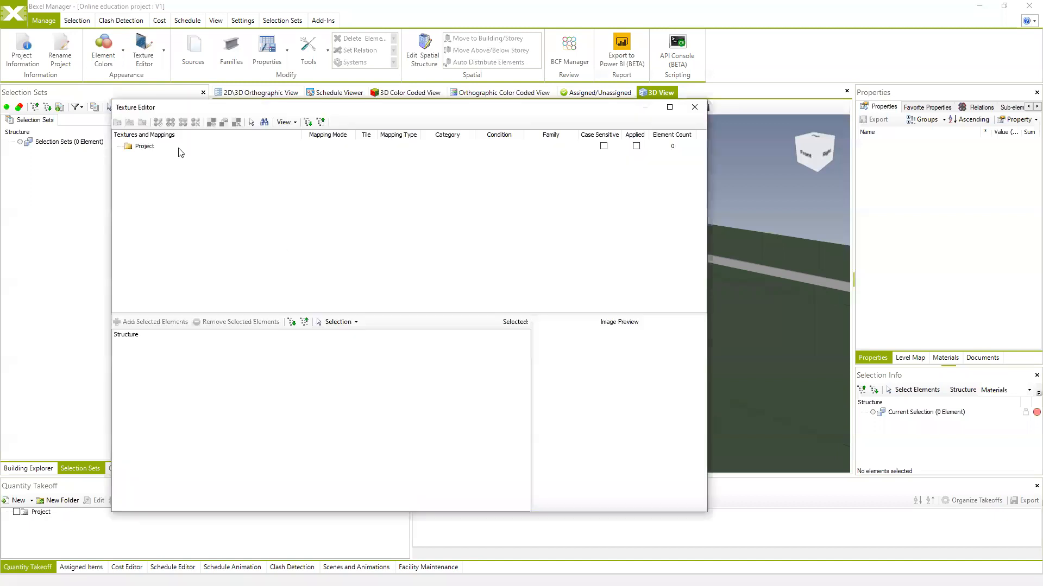
- Close the Texture Editor and apply all predefined texture mappings to the project with the Quick Texture Mapper
left_click(138, 146)
left_click(695, 107)
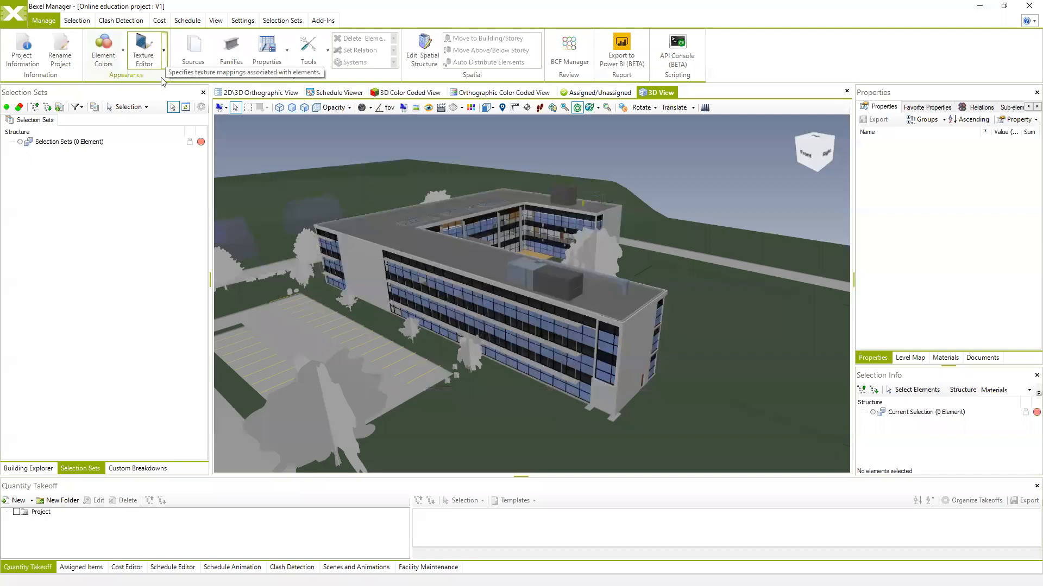
left_click(163, 54)
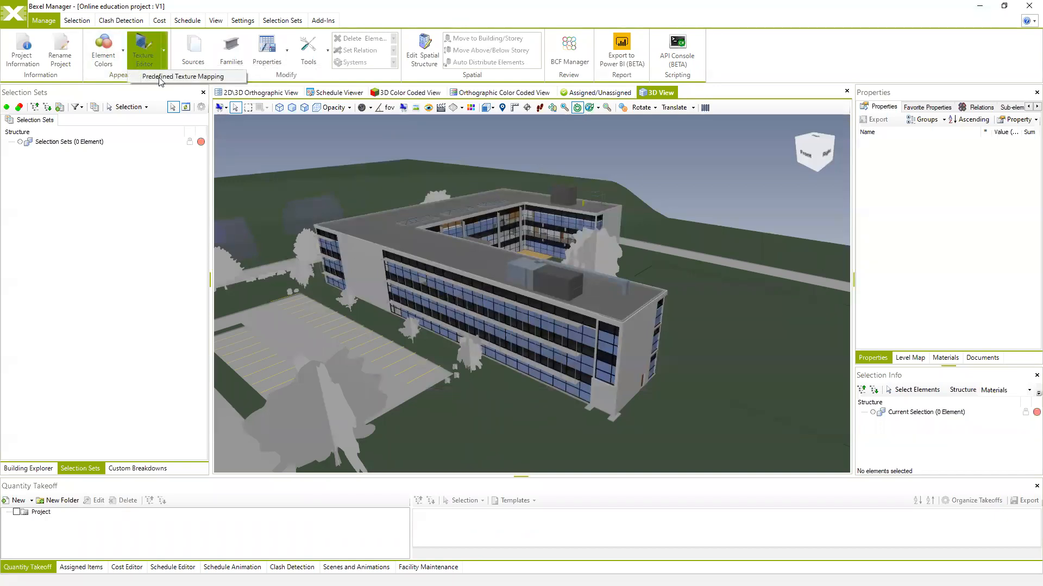
left_click(173, 77)
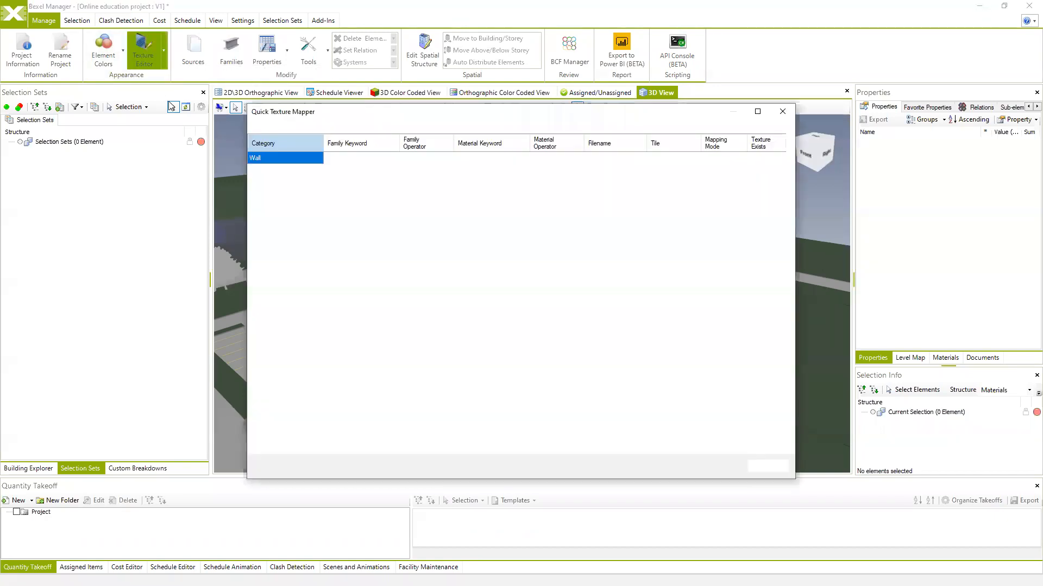
left_click_drag(504, 114, 490, 114)
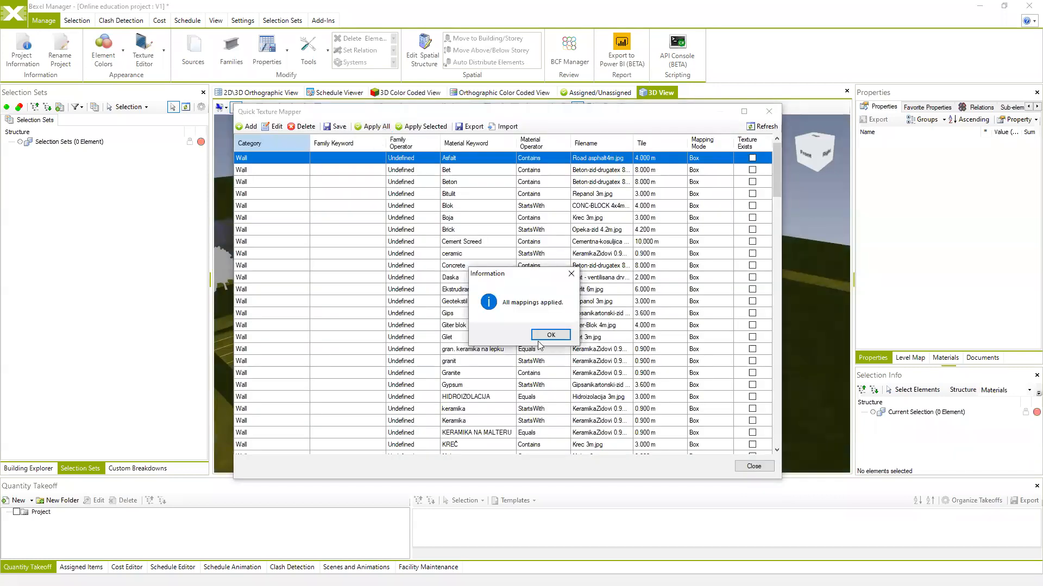
left_click(549, 335)
left_click(768, 111)
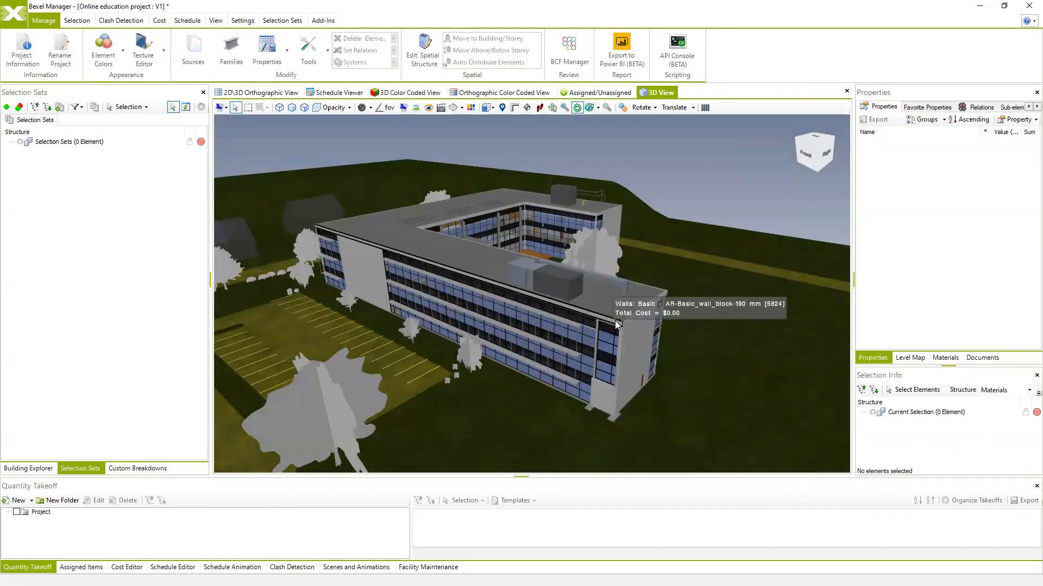
- Bring up the building's element structure and collapse it to its main category groups
middle_click_drag(589, 323, 587, 325)
middle_click_drag(549, 296, 574, 288)
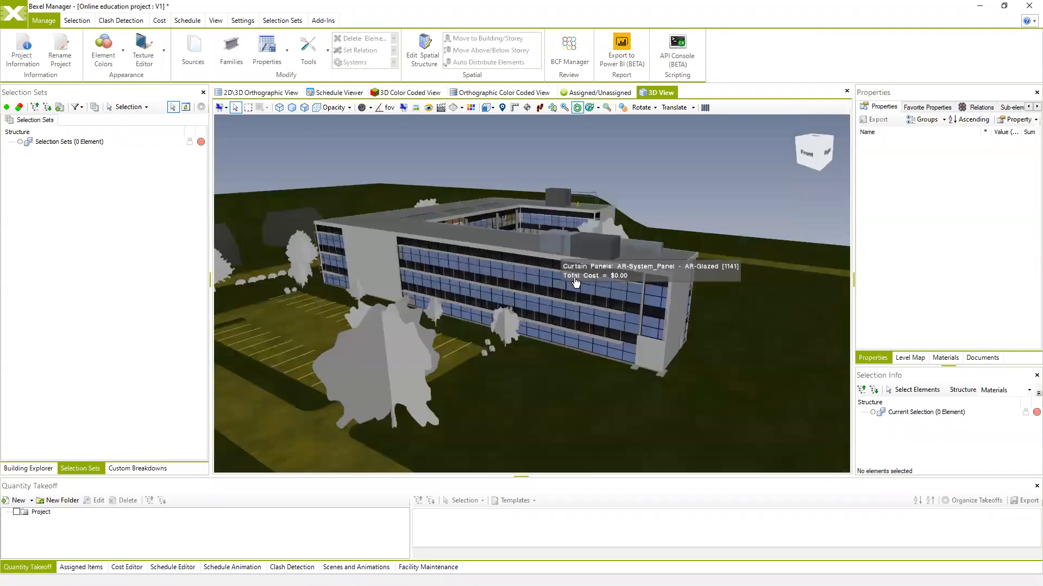
scroll(575, 285, "up", 3)
left_click(28, 468)
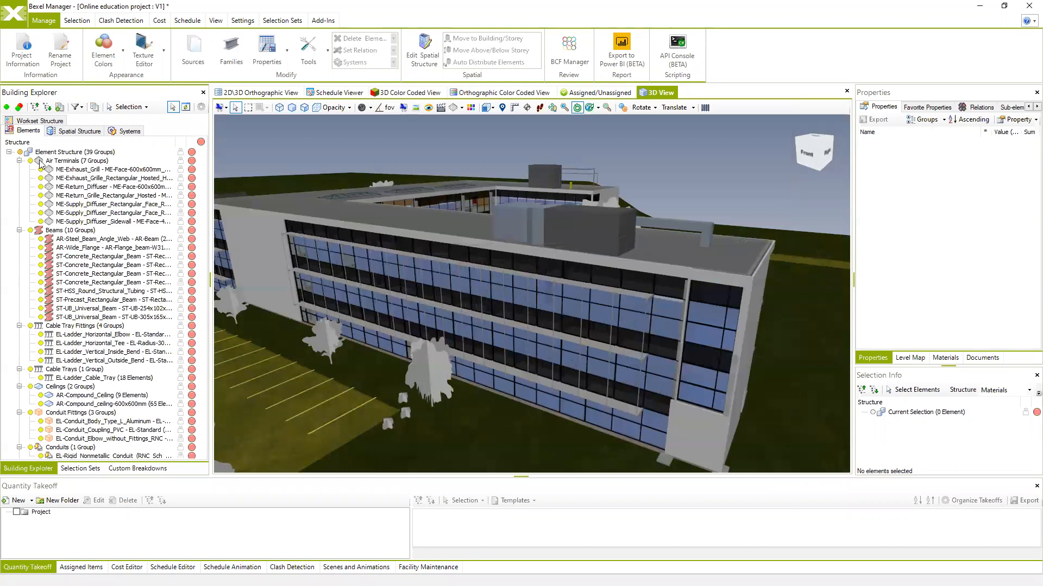
left_click(64, 160)
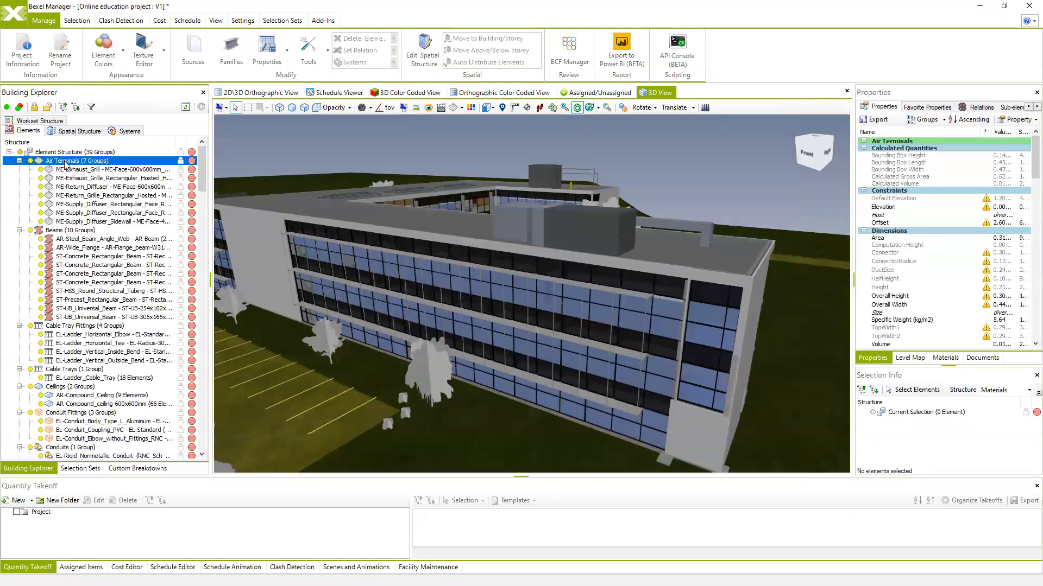
right_click(65, 162)
left_click(111, 219)
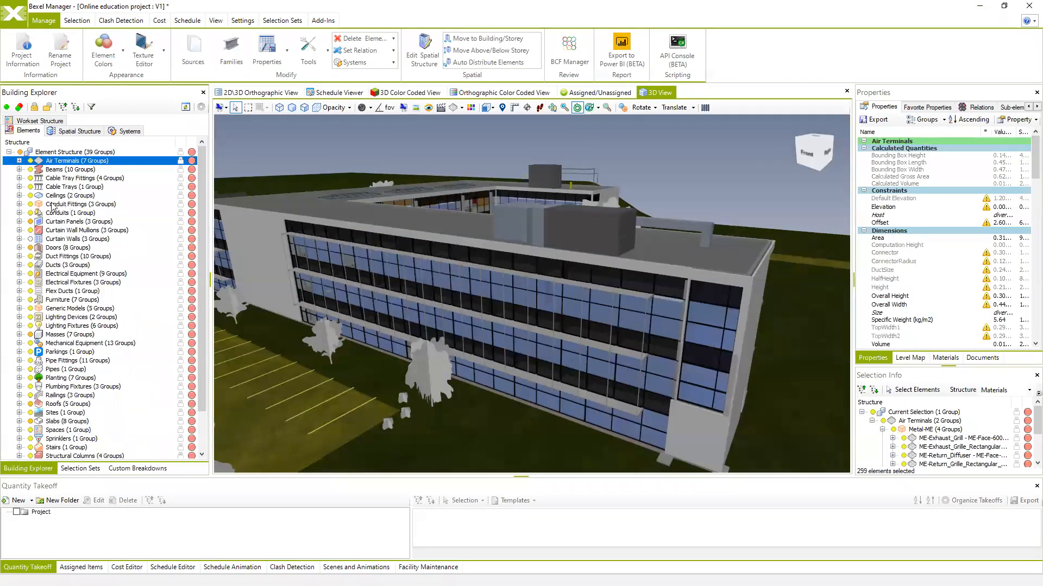
- Hide all elements, display only the Beams category to inspect its concrete texture, and hide the beams again
left_click(20, 153)
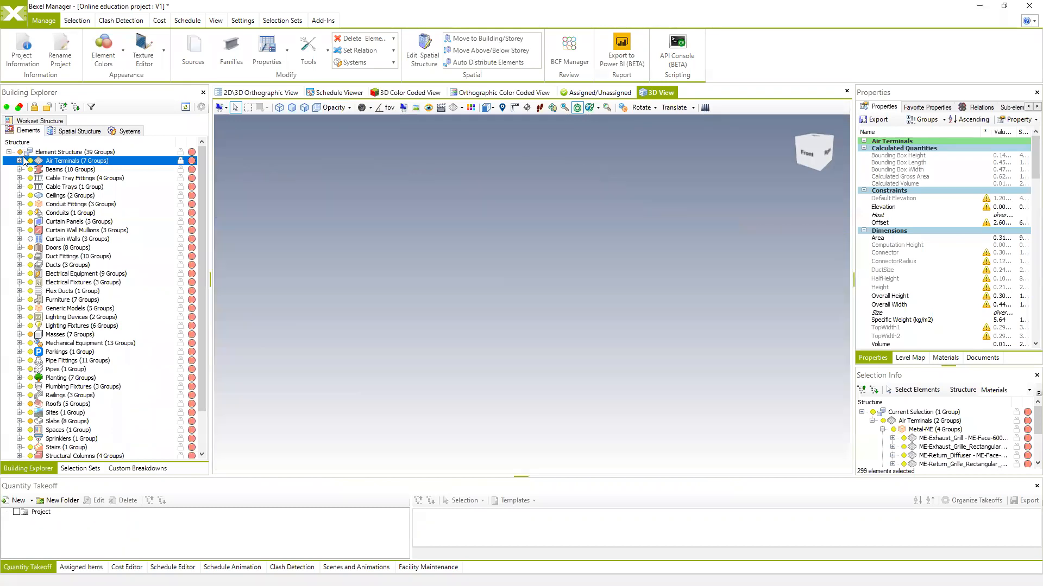
left_click(31, 170)
scroll(593, 325, "up", 5)
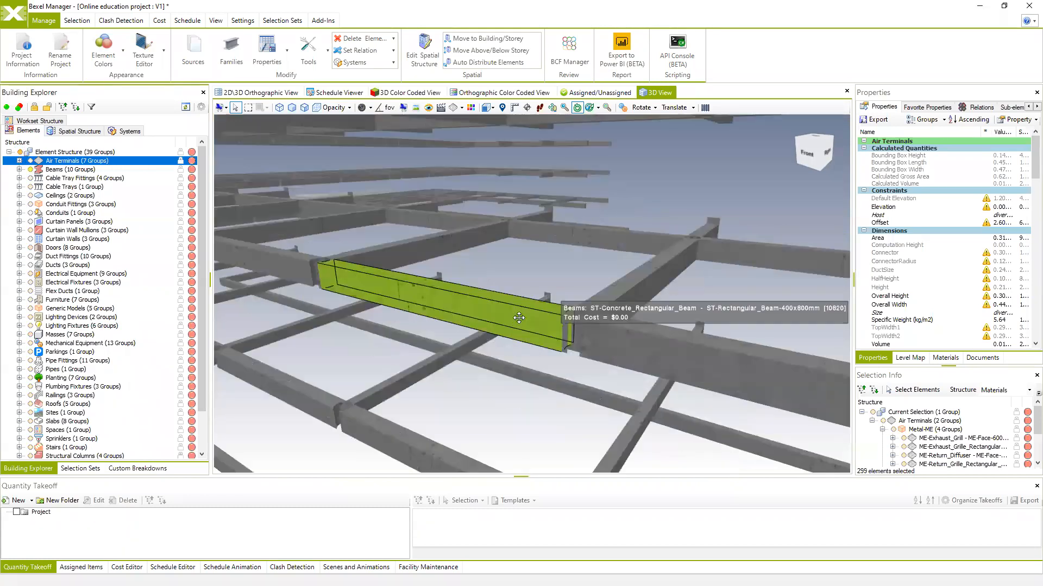
left_click(31, 169)
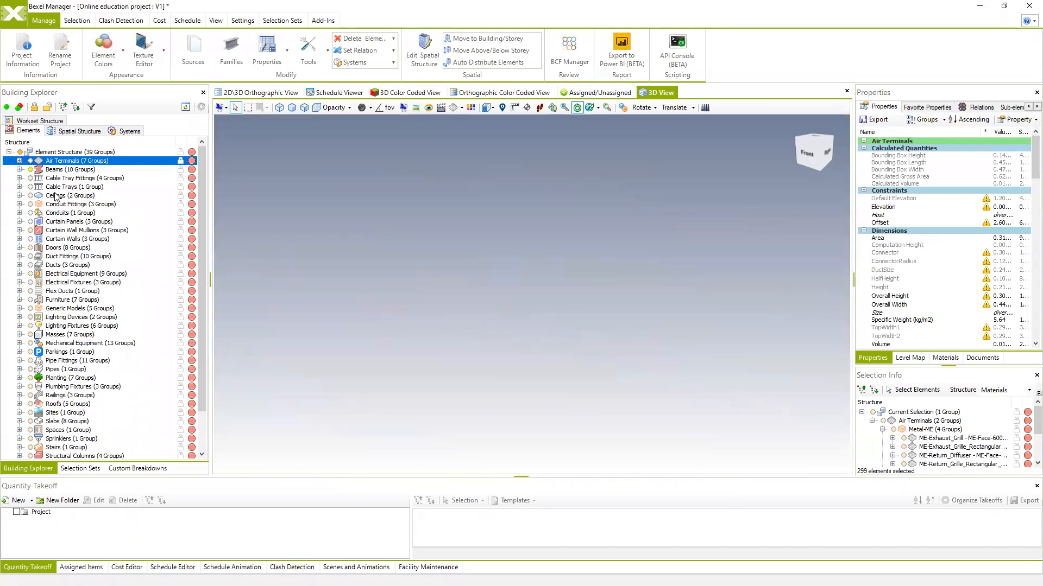
- Display only the Slabs category, inspect the textured floors from several angles, and hide the slabs again
scroll(110, 335, "down", 2)
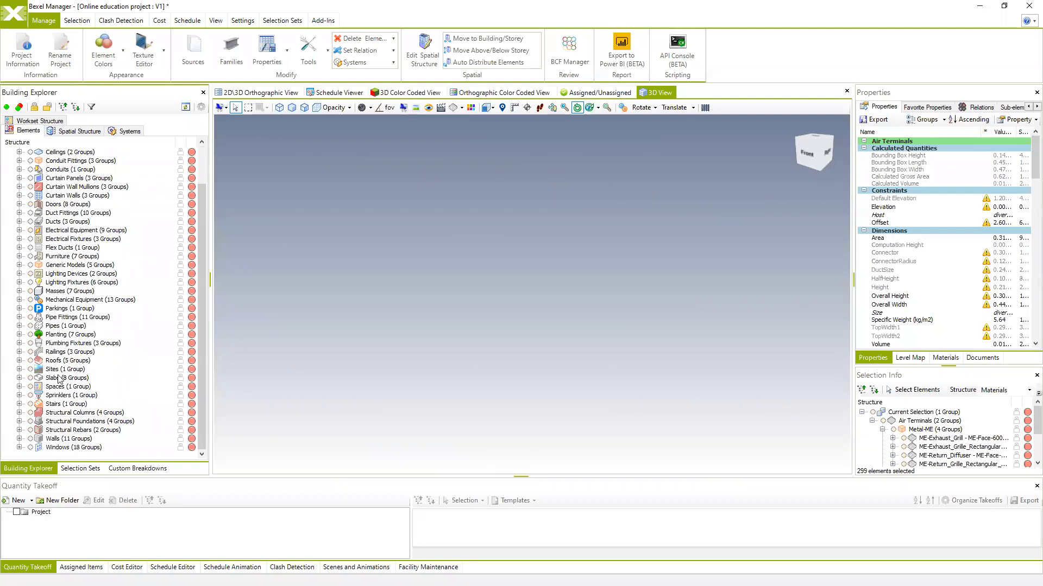
left_click(31, 378)
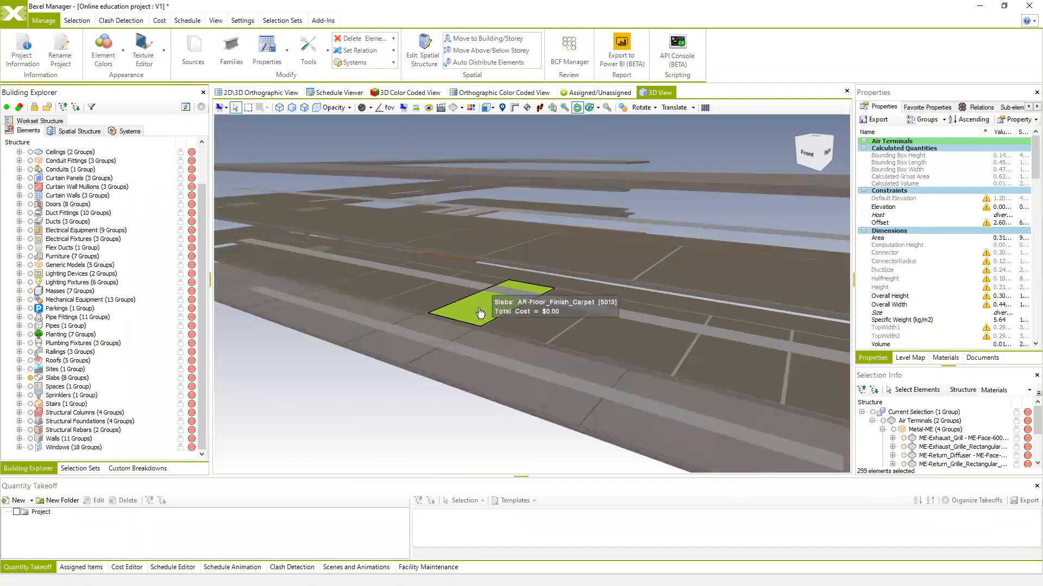
scroll(455, 311, "down", 3)
scroll(382, 300, "up", 3)
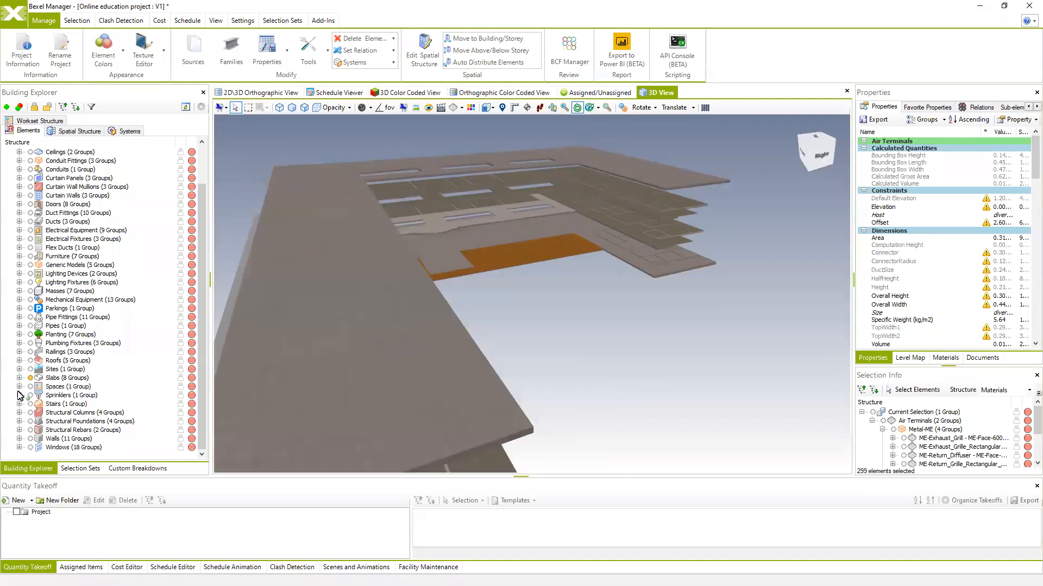
left_click(31, 378)
- Show all elements in the 3D model and return to the project's selection sets
right_click(461, 250)
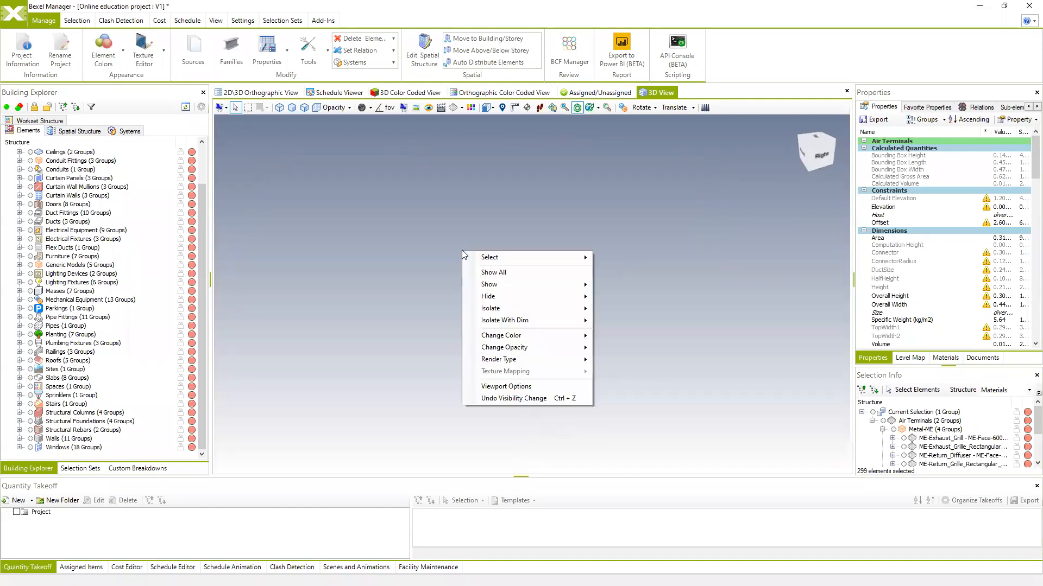
left_click(503, 273)
scroll(498, 273, "up", 3)
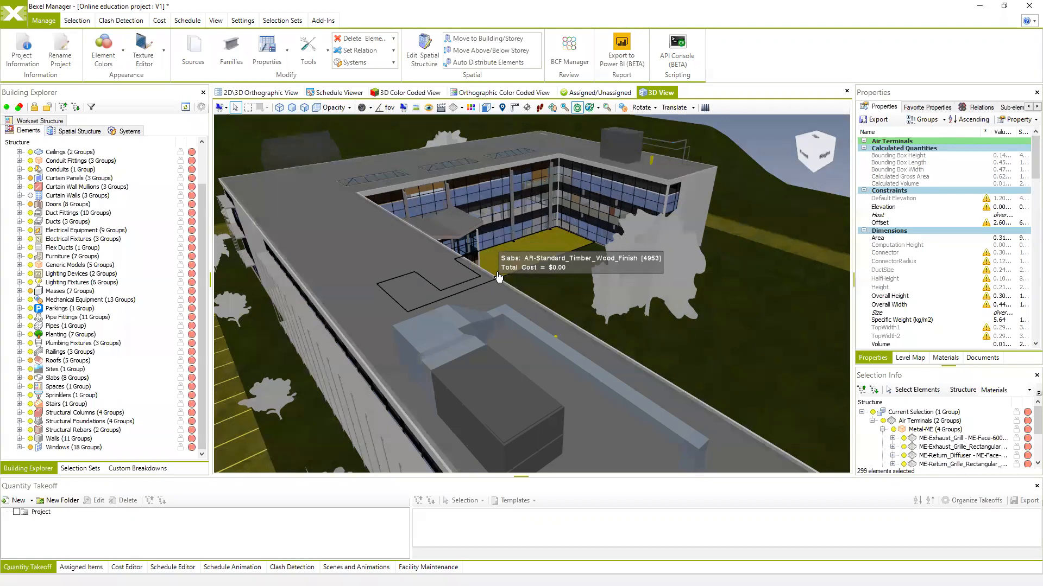
middle_click_drag(499, 277, 603, 283)
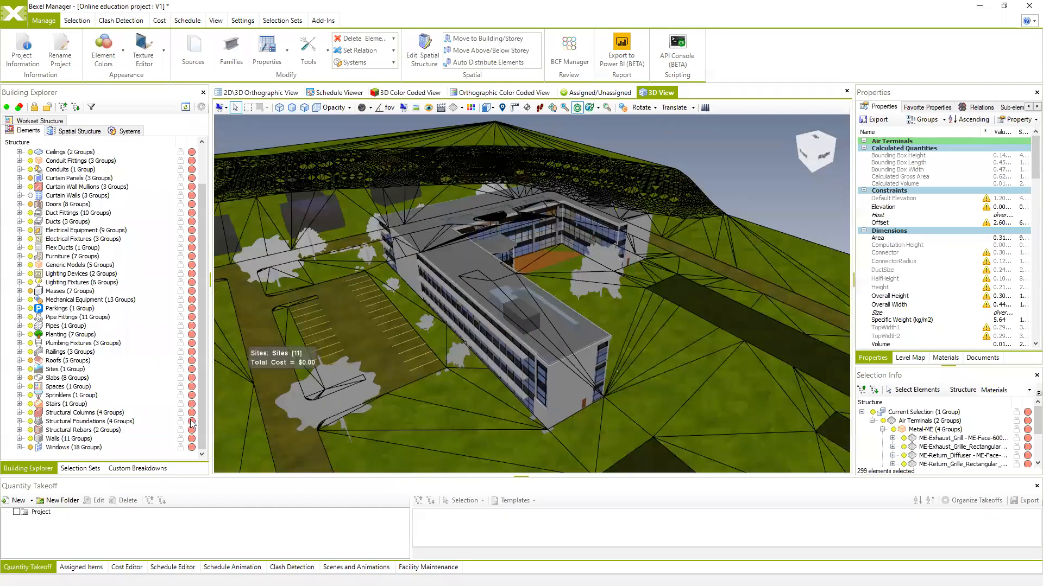
left_click(81, 469)
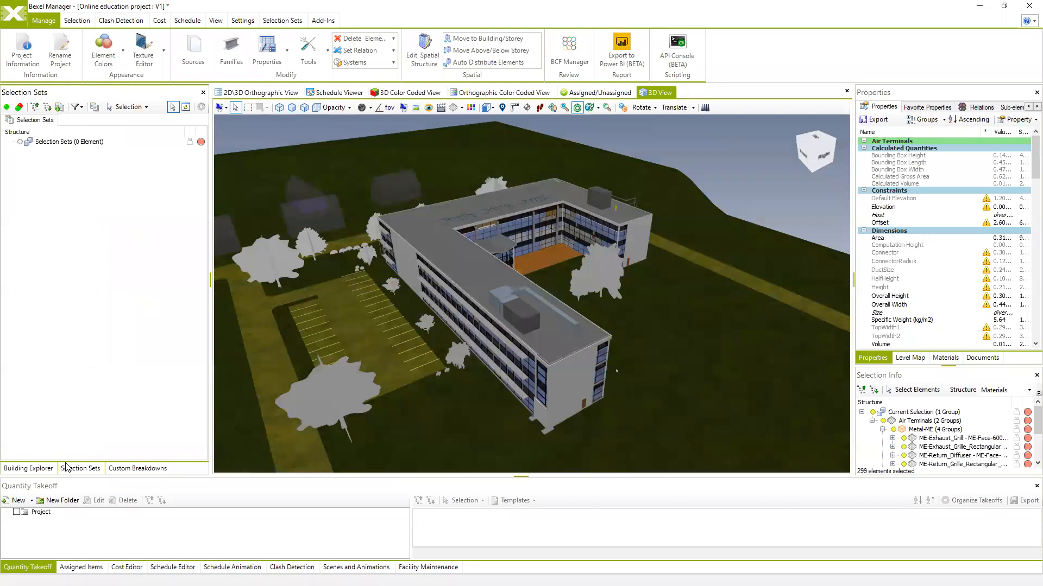
left_click(66, 467)
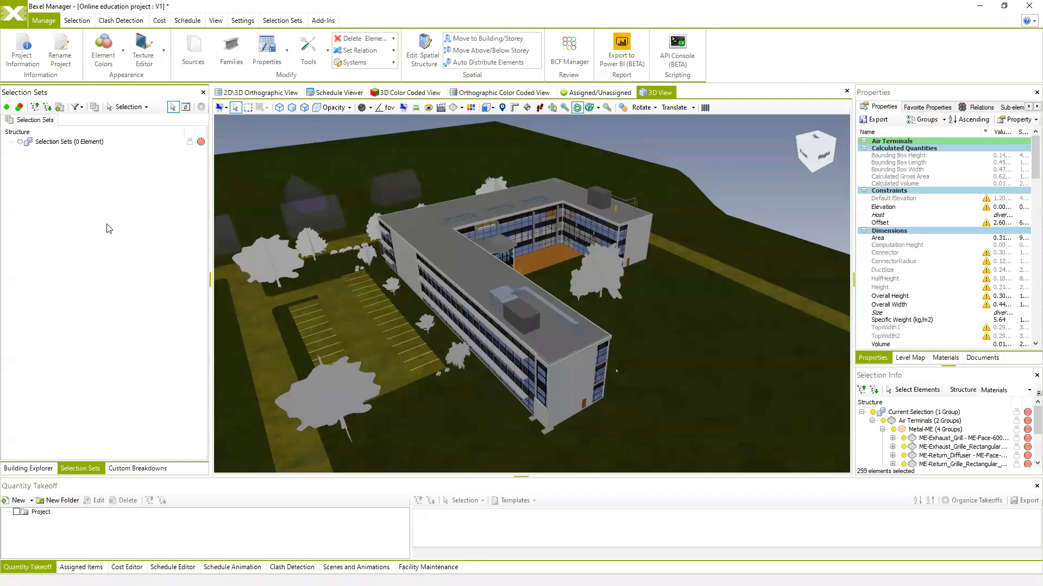
- Survey the textured building and site from several angles and widen the element properties and selection info area
scroll(260, 274, "up", 3)
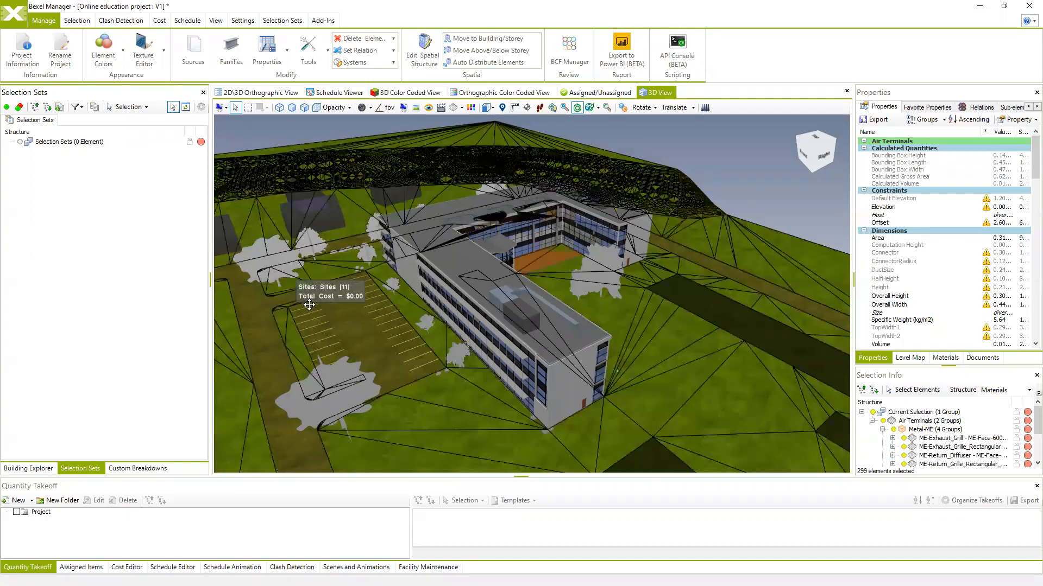
left_click_drag(316, 313, 337, 311)
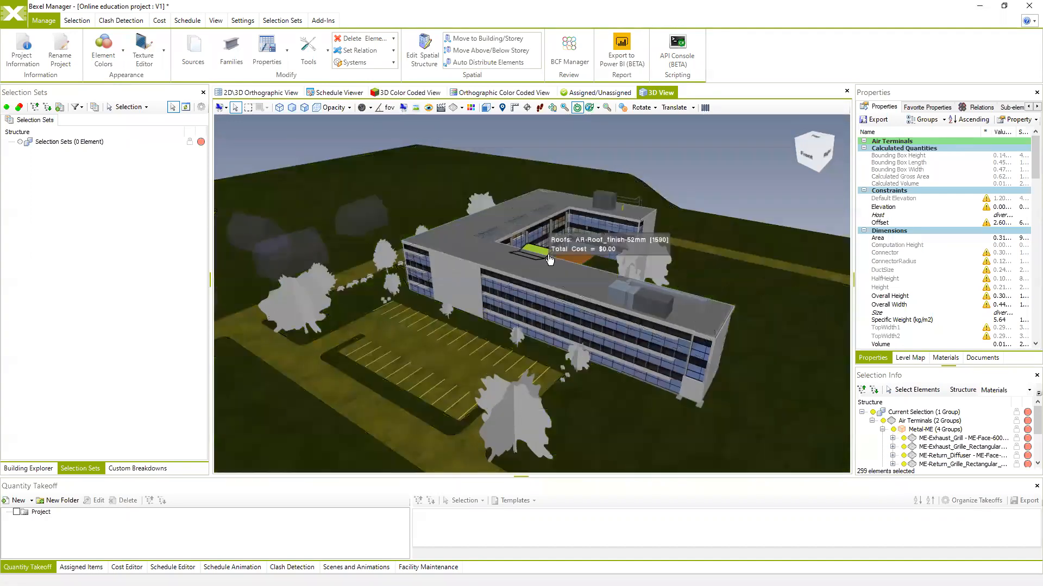
left_click_drag(491, 260, 474, 328)
left_click_drag(496, 281, 519, 330)
left_click_drag(492, 287, 499, 292)
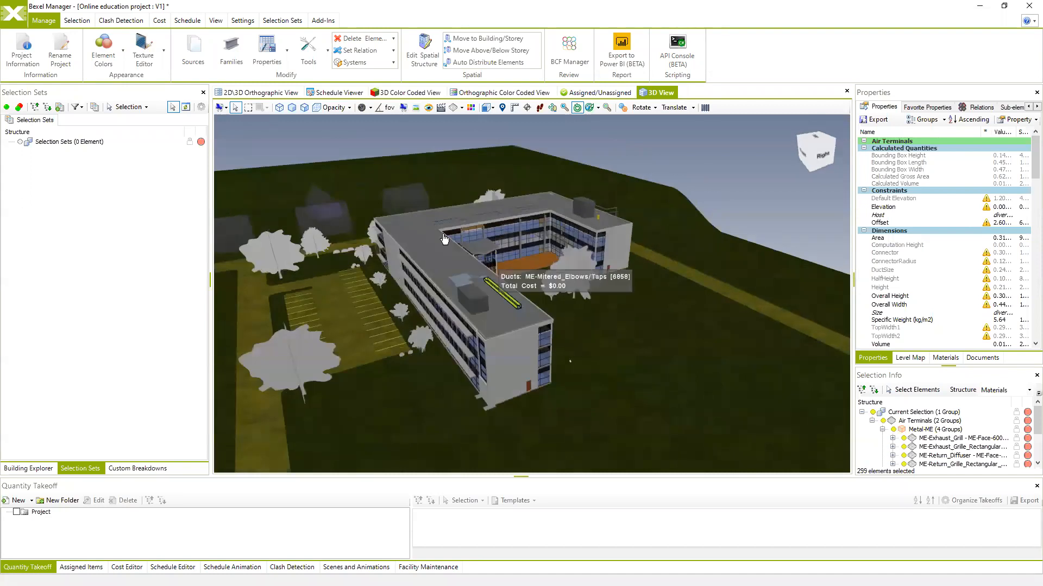
middle_click_drag(549, 320, 531, 313)
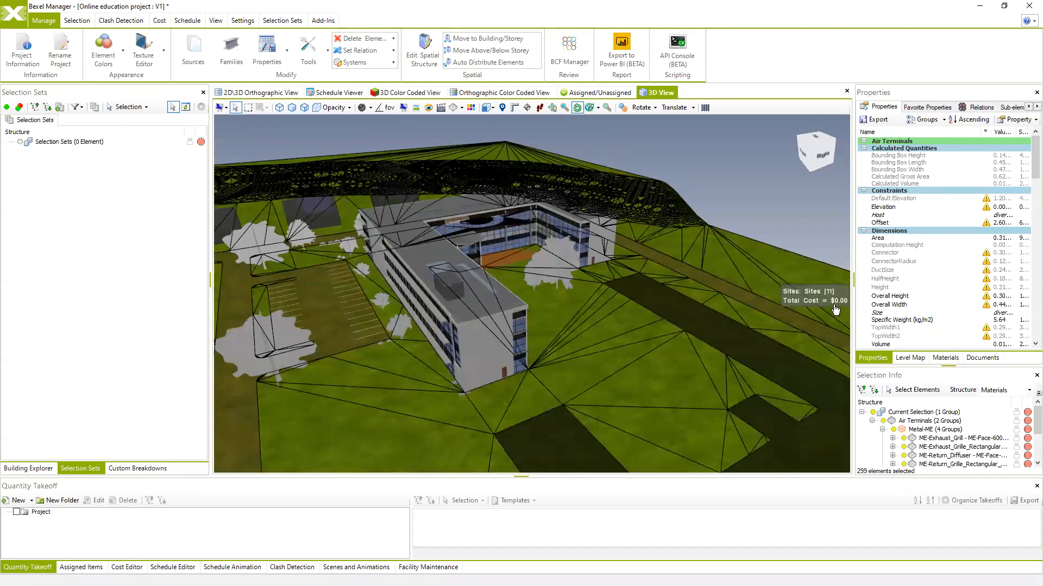
left_click_drag(852, 307, 734, 307)
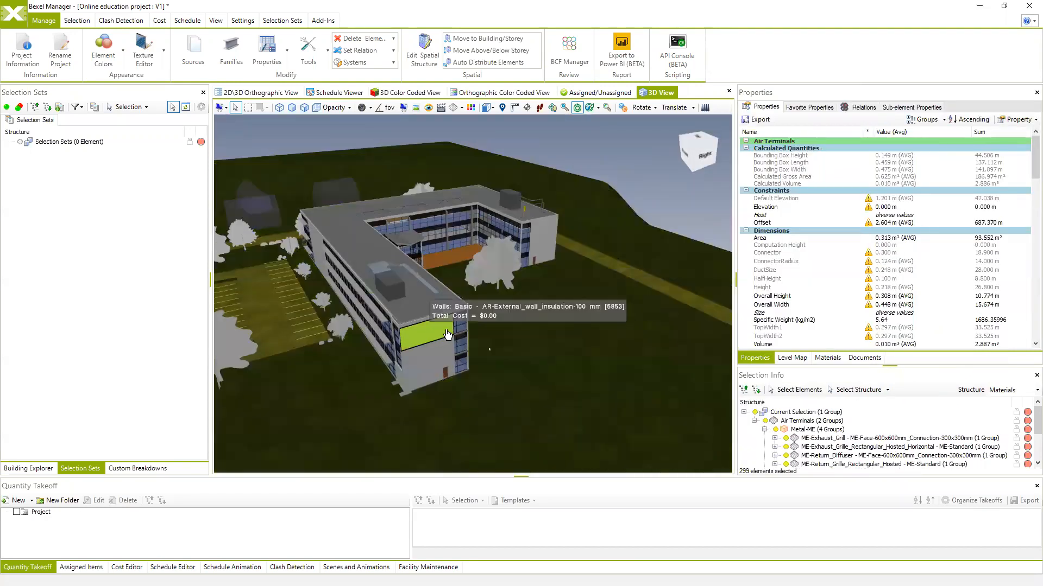
- Select the AR-External_wall_insulation-100 mm walls on the long wing's end facade and its adjoining corner
left_click_drag(572, 307, 576, 304)
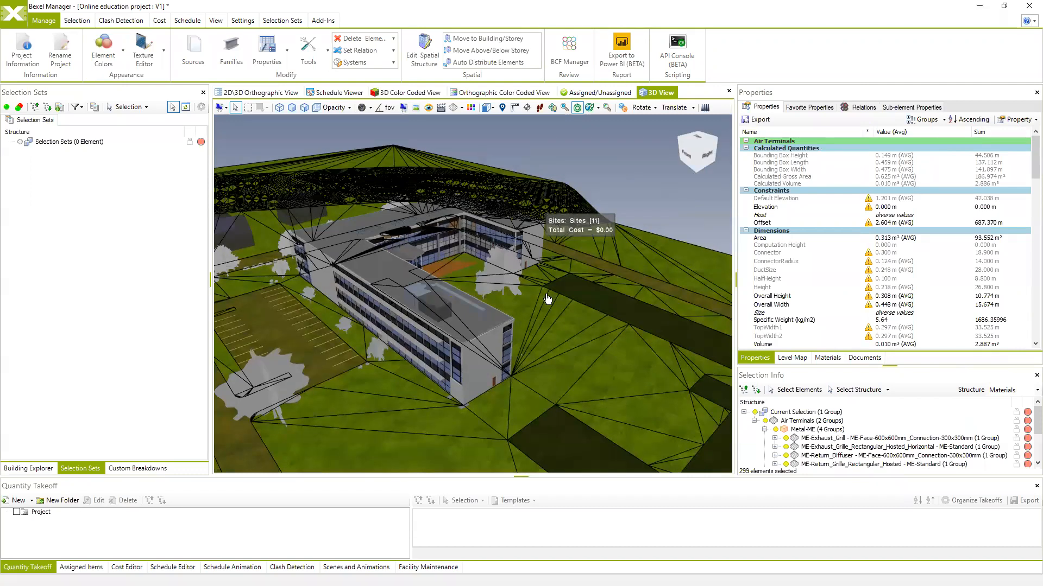
left_click_drag(545, 347, 547, 346)
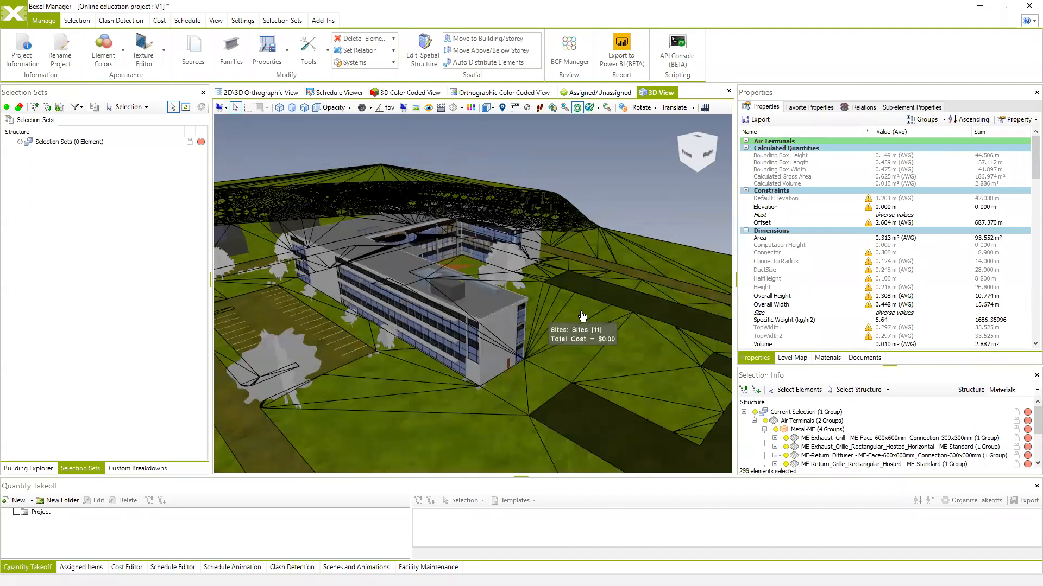
middle_click_drag(579, 314, 580, 292)
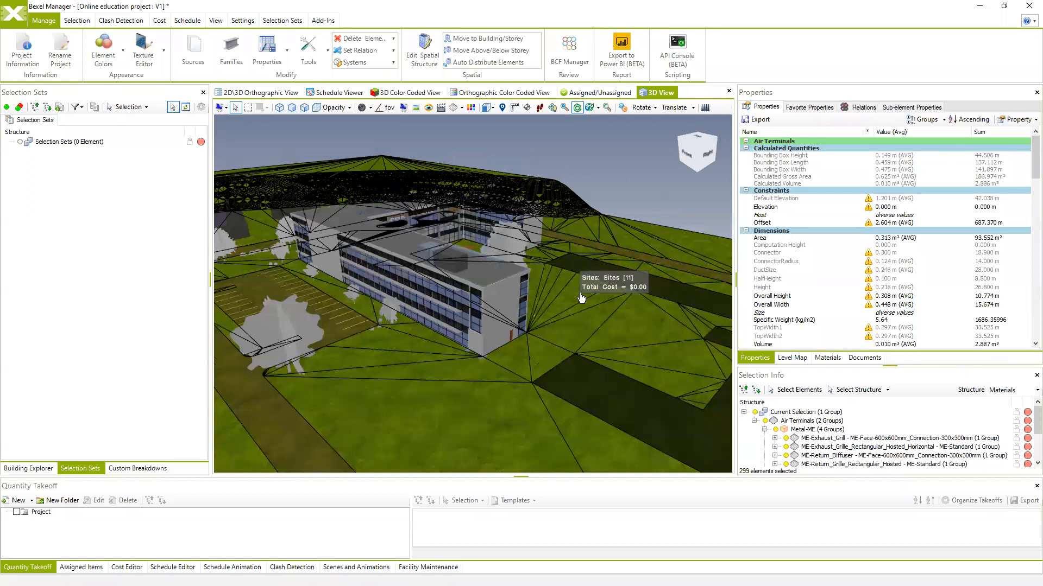
left_click_drag(613, 273, 619, 273)
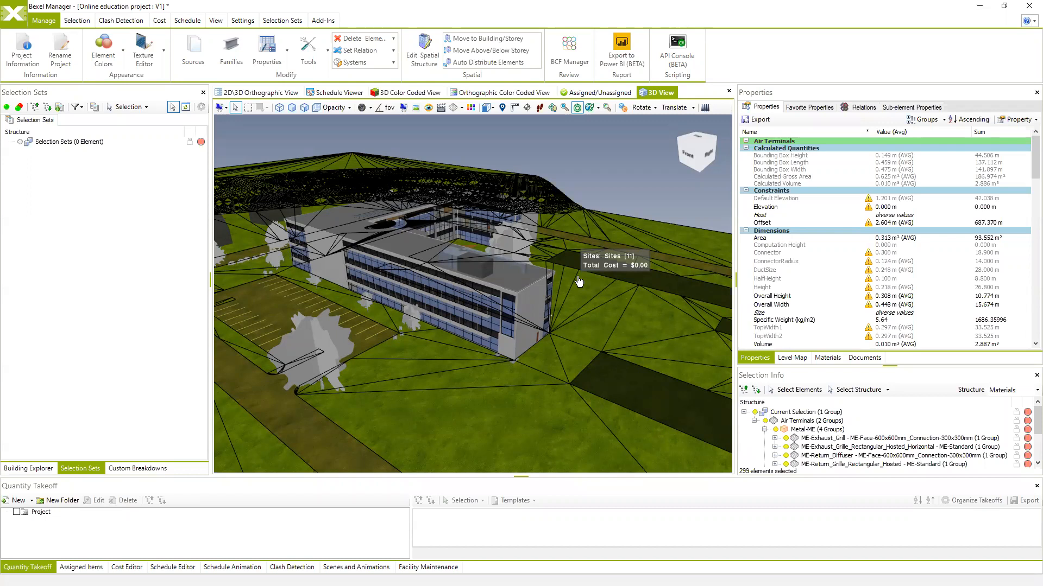
left_click(533, 324)
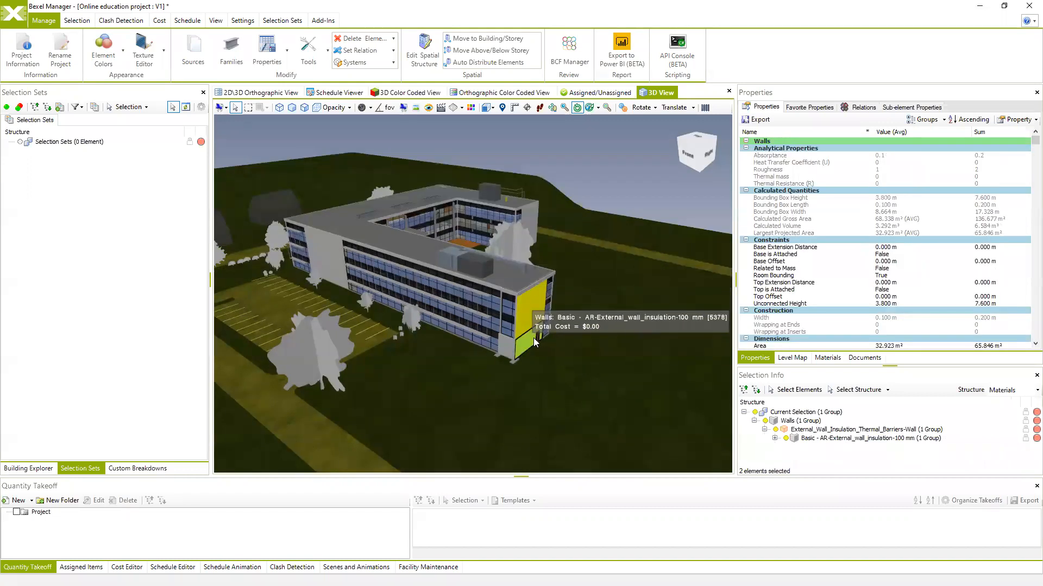
left_click(533, 338, "ctrl")
left_click(505, 348, "ctrl")
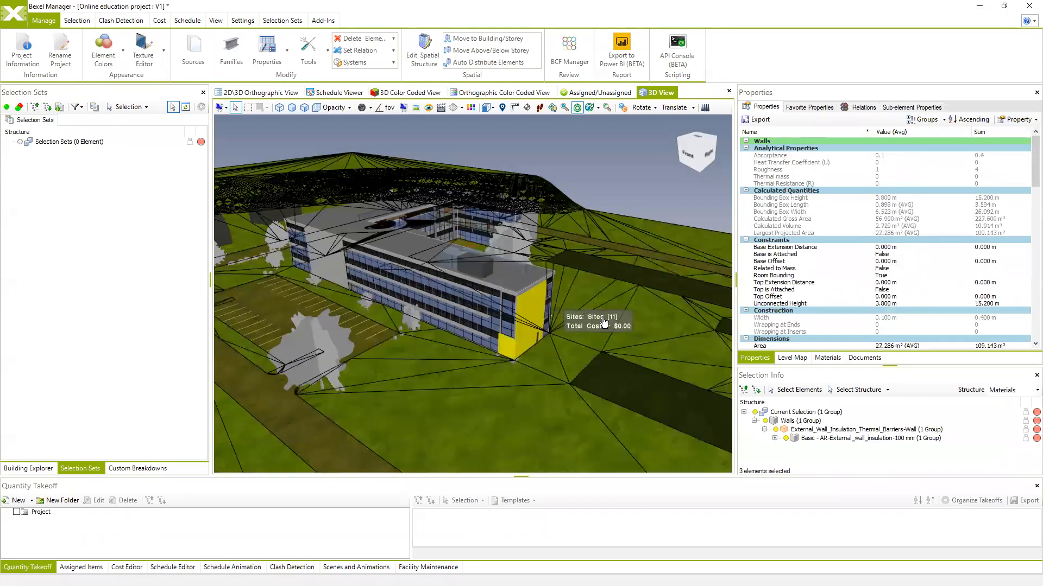
- Add the external insulation walls on the opposite wing's end facade to the selection
left_click_drag(594, 320, 565, 315)
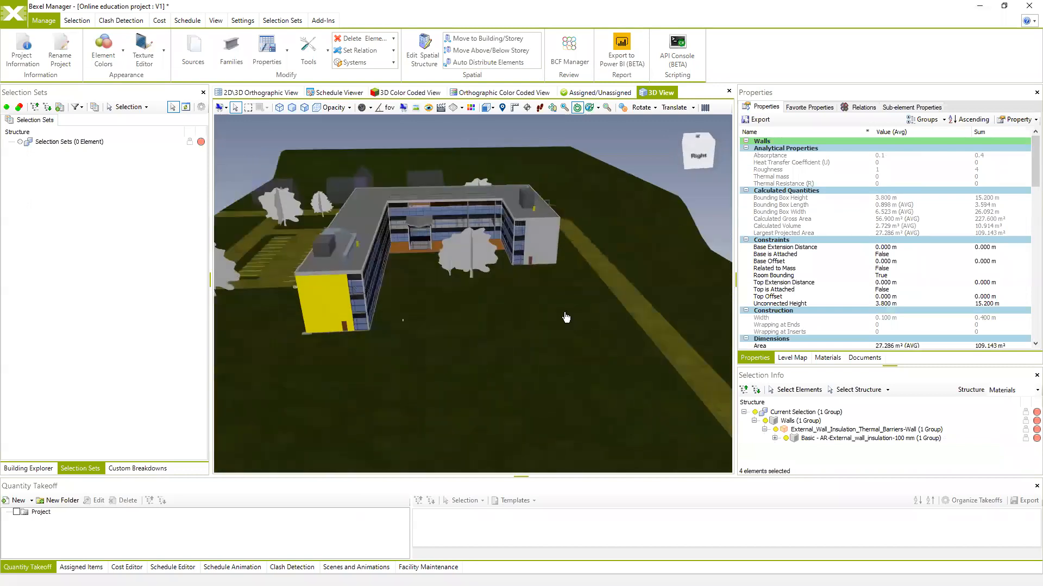
left_click(540, 241, "ctrl")
left_click_drag(566, 256, 550, 260)
left_click(543, 272, "ctrl")
left_click(548, 250, "ctrl")
left_click(545, 256, "ctrl")
left_click_drag(447, 337, 441, 341)
left_click(550, 242, "ctrl")
- Add the external insulation walls on the rear facade of the short wing to the selection
left_click_drag(446, 296, 398, 286)
left_click(363, 237, "ctrl")
left_click(367, 259, "ctrl")
left_click(366, 274, "ctrl")
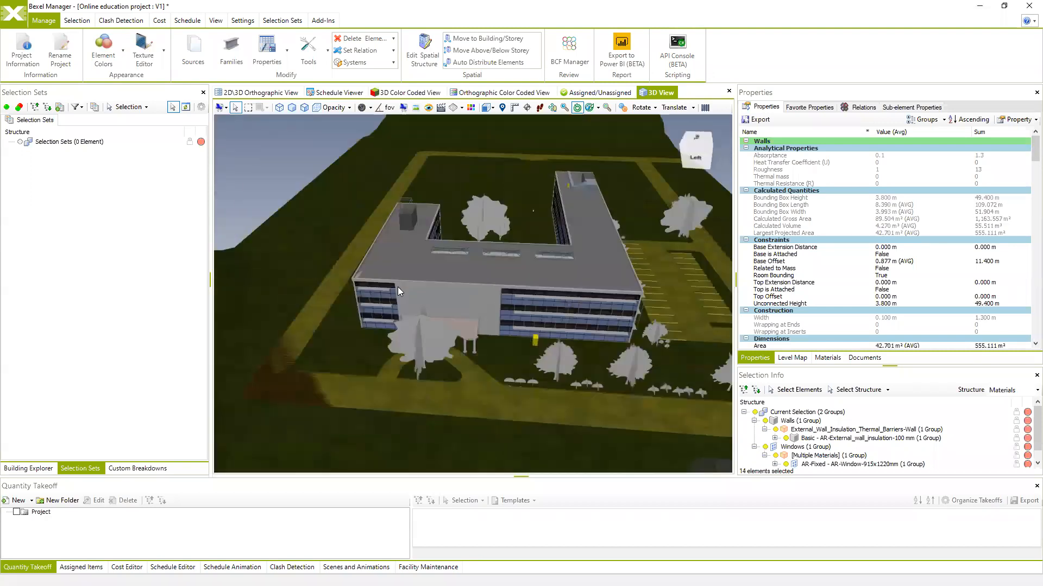
- Add the external insulation walls above and beside the entrance on the left facade to the selection
left_click(448, 301, "ctrl")
left_click(461, 315, "ctrl")
left_click(480, 327, "ctrl")
left_click_drag(407, 290, 493, 349)
left_click(495, 332, "ctrl")
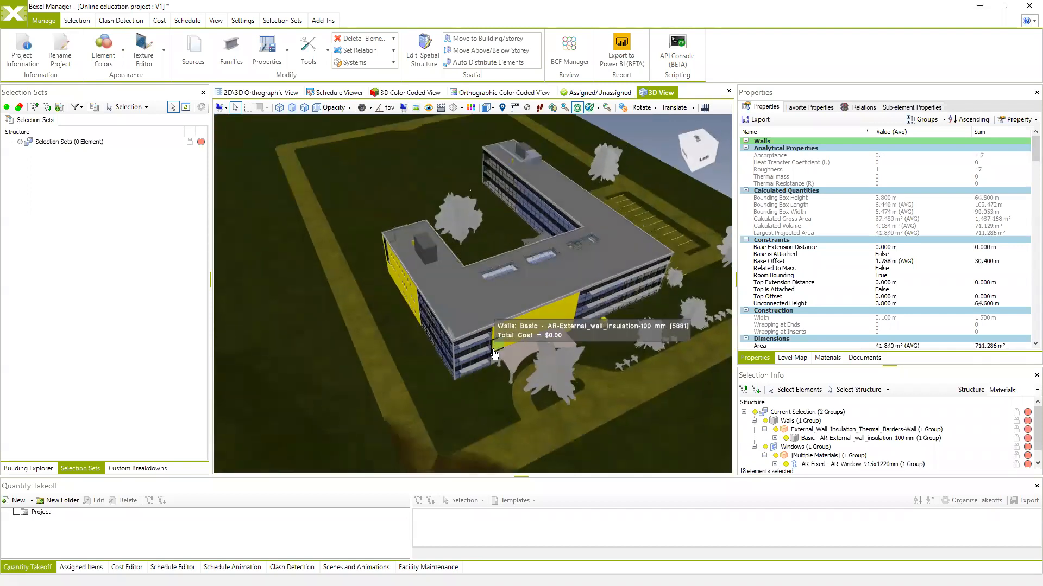
left_click(493, 356, "ctrl")
- Add the external insulation wall on the long front facade facing the parking lot to the selection
left_click_drag(609, 305, 357, 328)
left_click(546, 316, "ctrl")
middle_click_drag(472, 388, 519, 381)
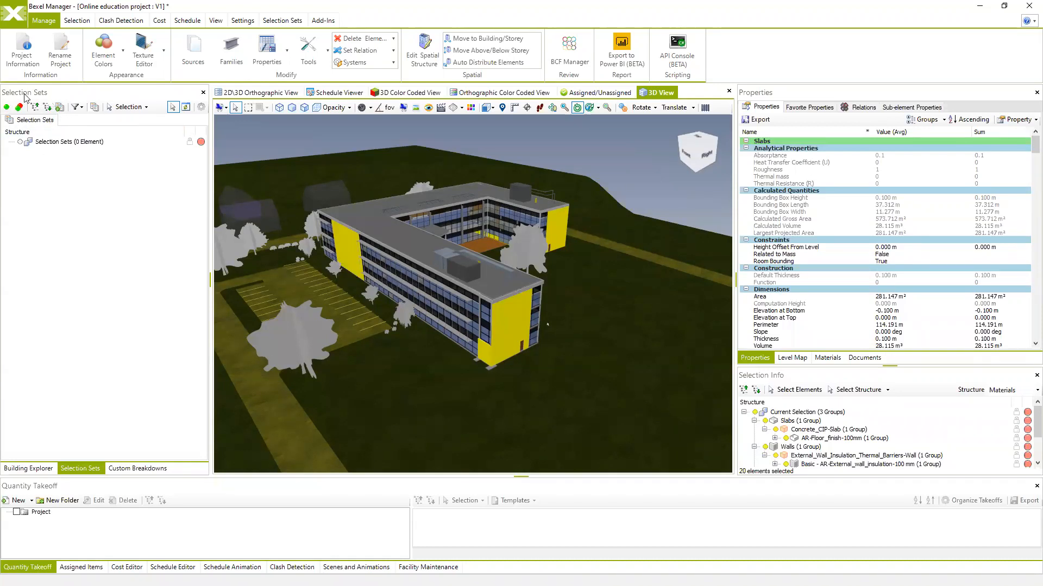
- Create a selection set named "Manually selected facade elements" from the current selection
right_click(60, 179)
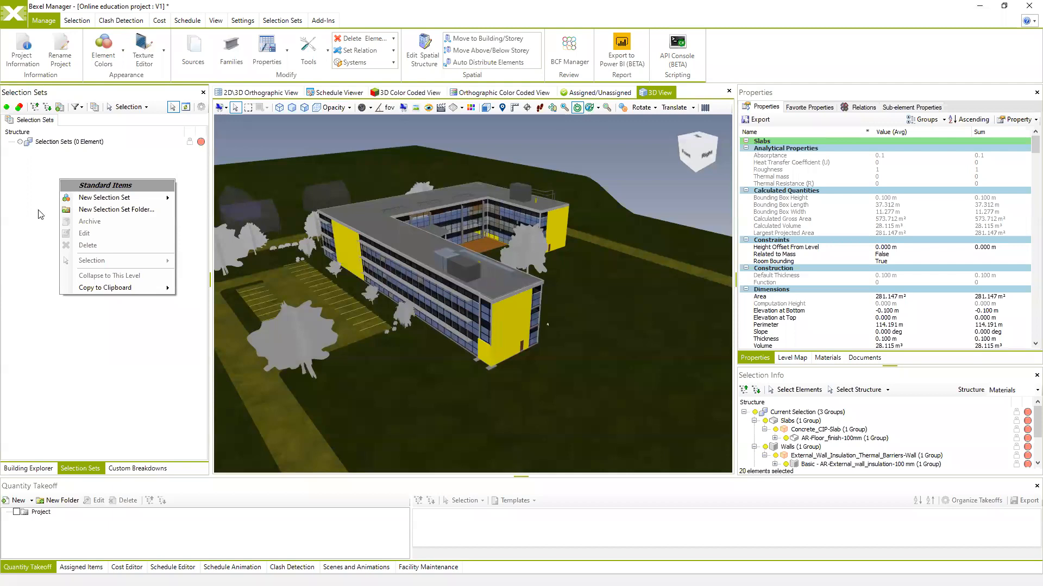
mouse_move(99, 203)
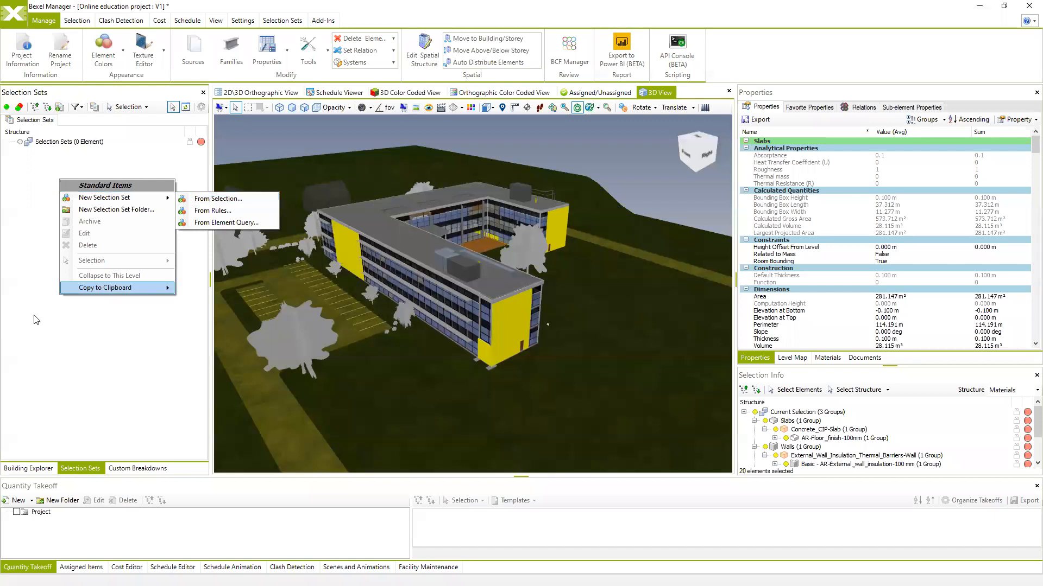
left_click(60, 108)
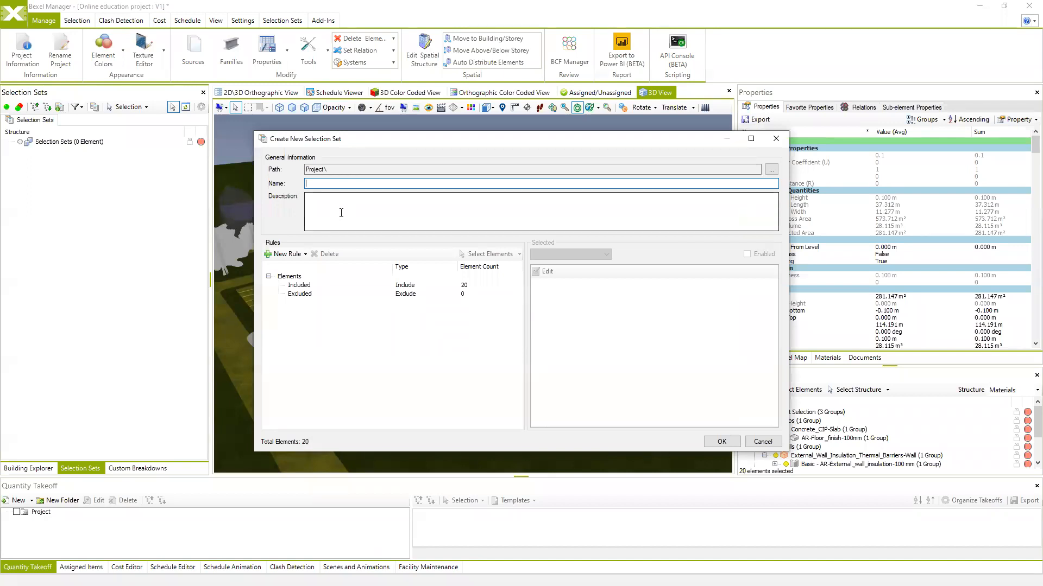
type("Manually selected facade elements")
left_click(341, 215)
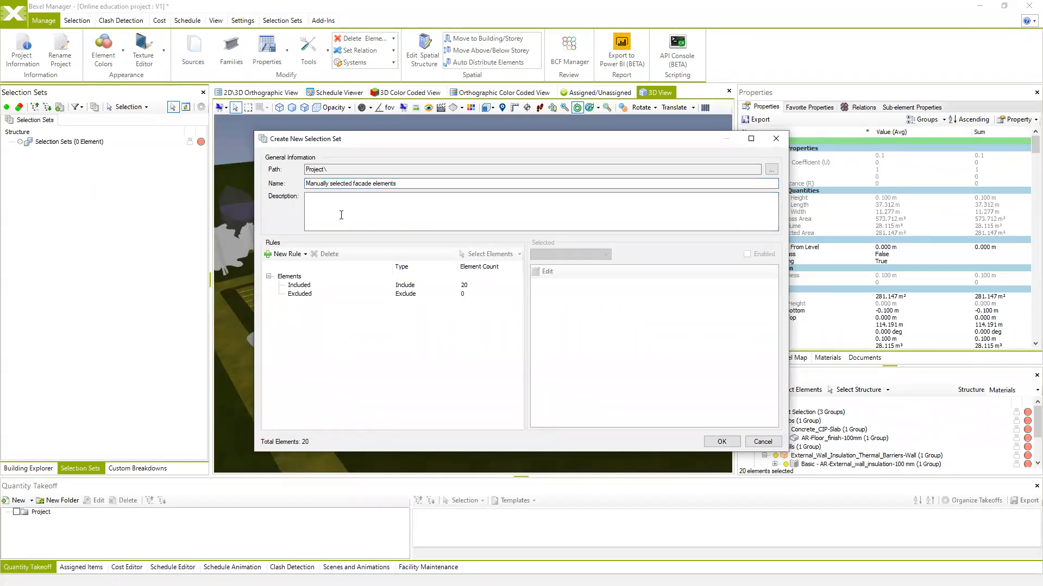
left_click(722, 442)
- Clear the selection and reselect the facade elements through the new selection set
left_click_drag(394, 285, 445, 244)
left_click(601, 156)
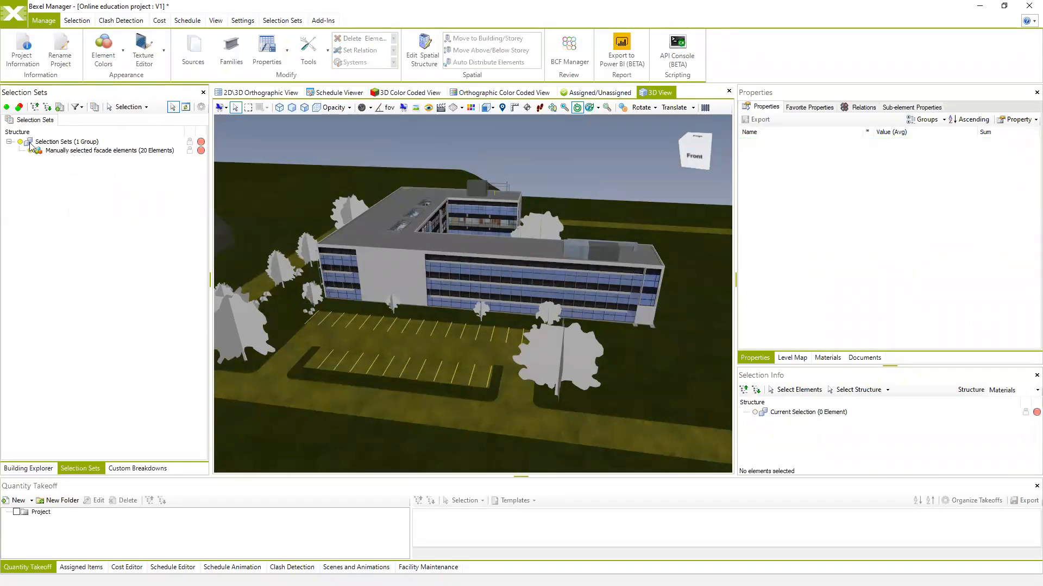
left_click(69, 153)
left_click_drag(515, 315, 442, 282)
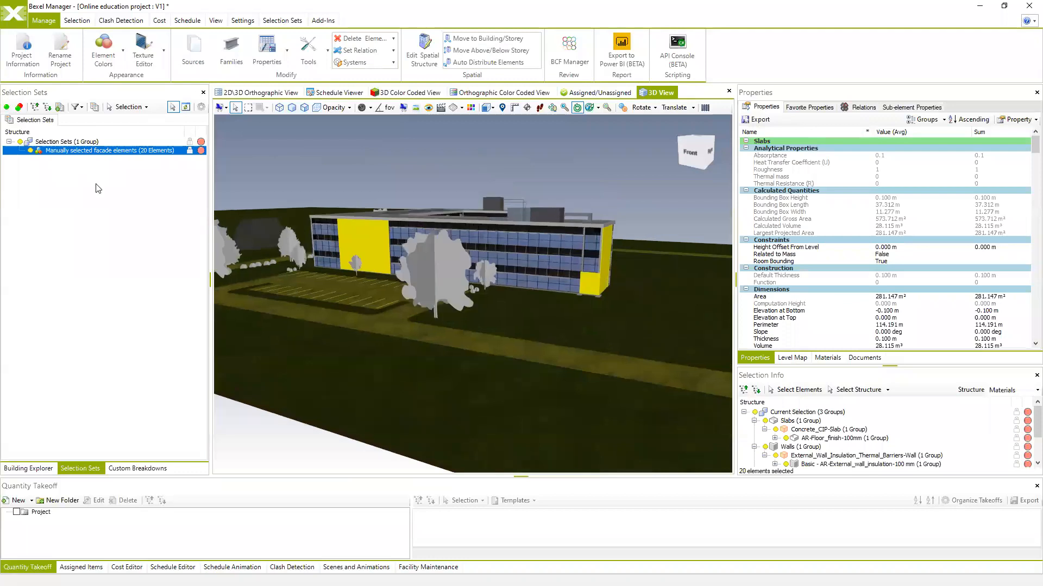
- Deselect the facade elements, toggle the manual facade set's visibility, and select the set again
left_click(69, 241)
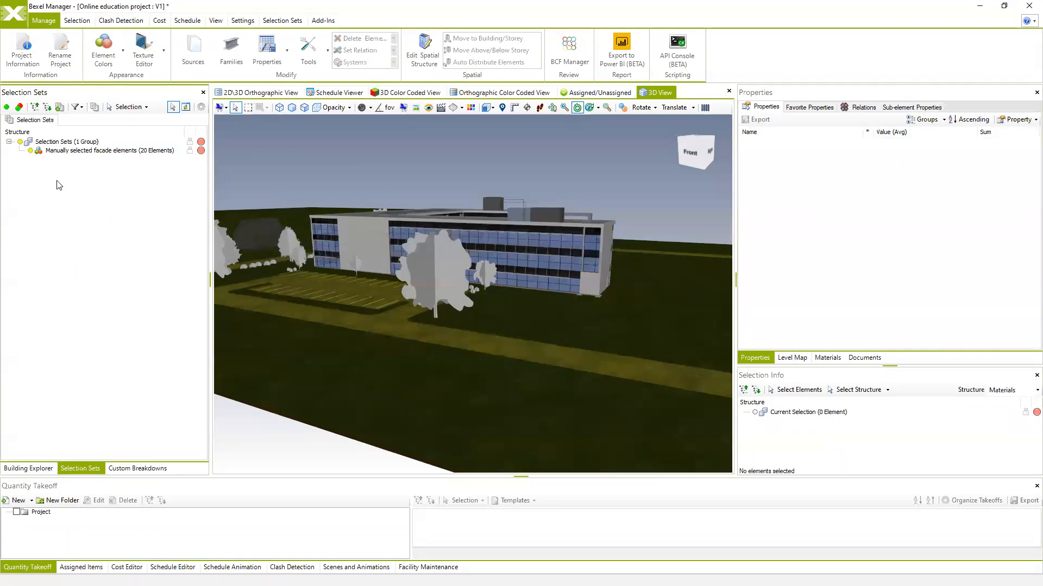
left_click(30, 151)
left_click(31, 150)
left_click(31, 151)
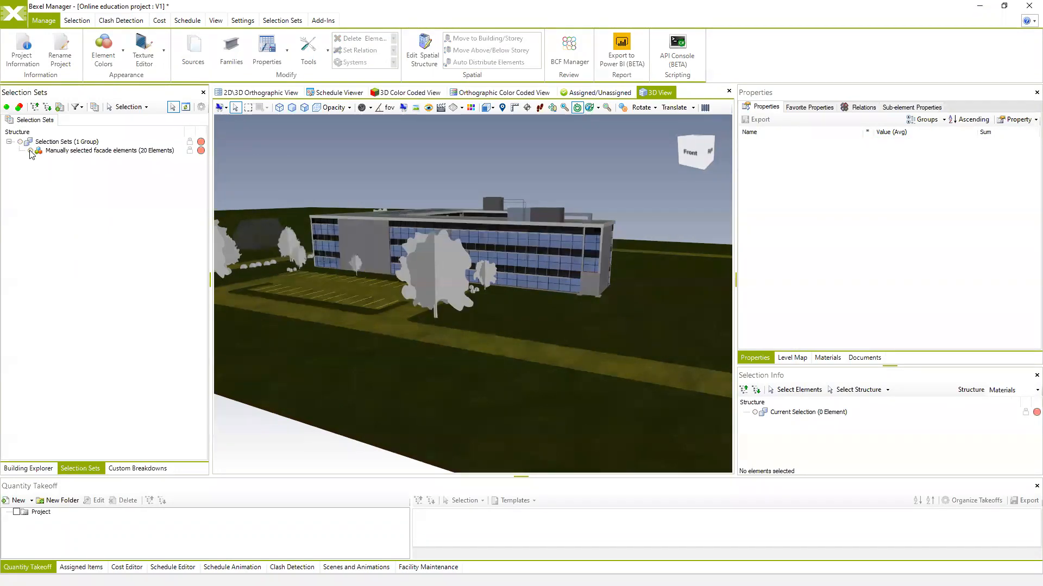
left_click(50, 151)
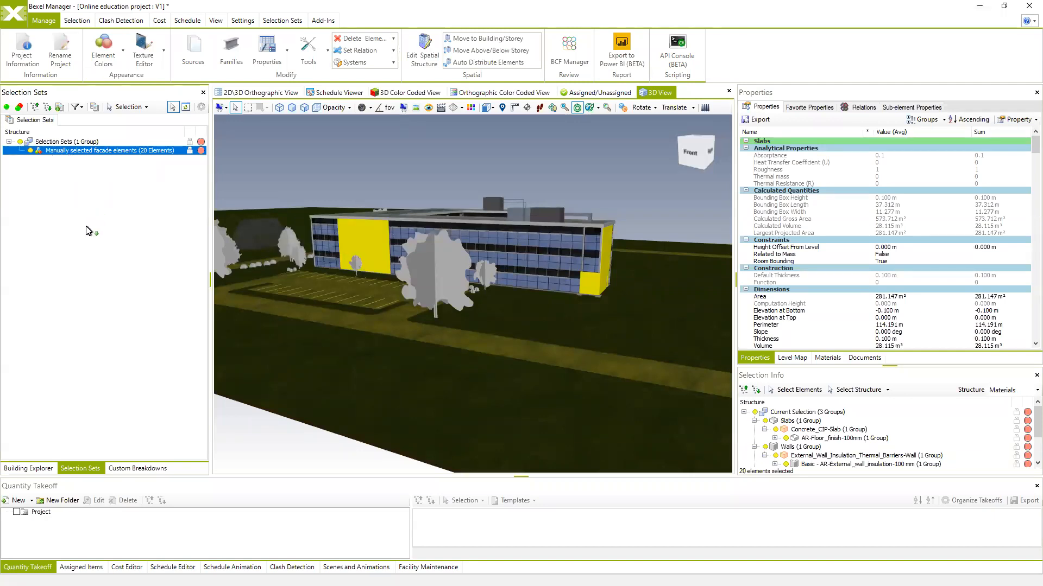
- Examine the manual facade set in the model and its properties through to the Construction Sequence entry
middle_click_drag(549, 219, 546, 232)
mouse_move(535, 294)
middle_mouse_down()
mouse_move(535, 278)
mouse_move(534, 296)
middle_mouse_up()
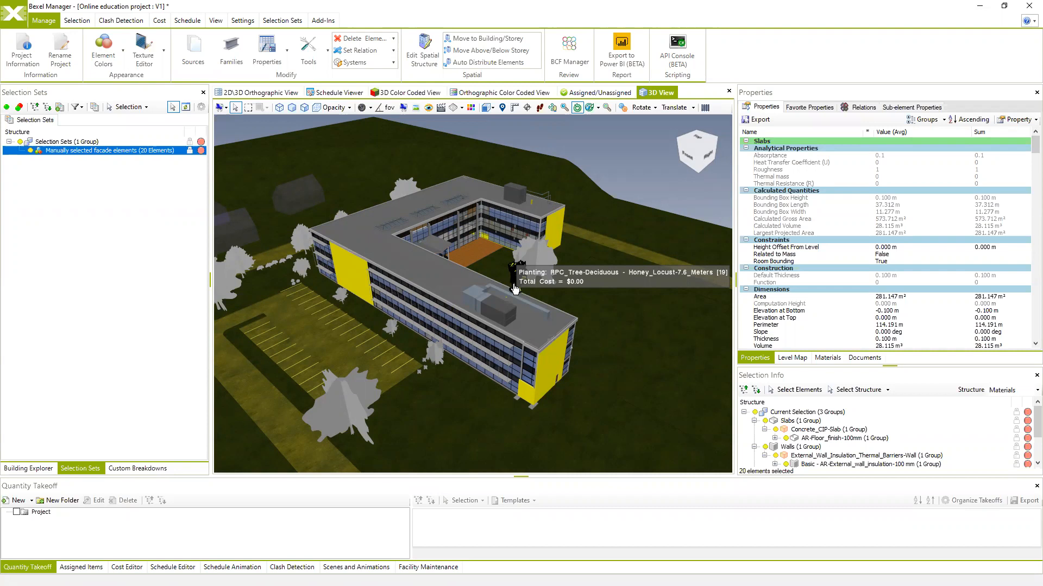
middle_click_drag(484, 310, 356, 348)
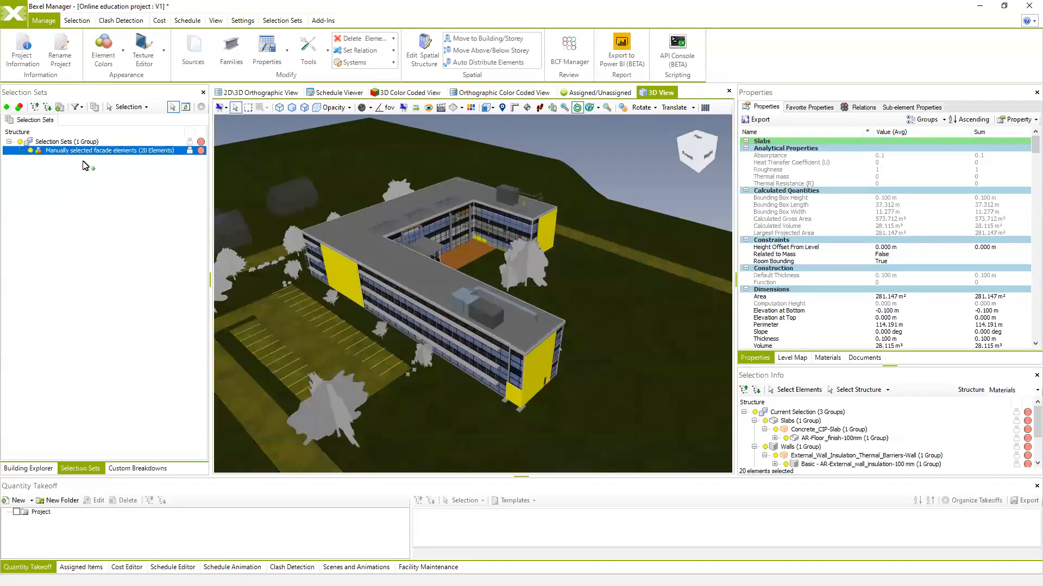
scroll(519, 357, "down", 3)
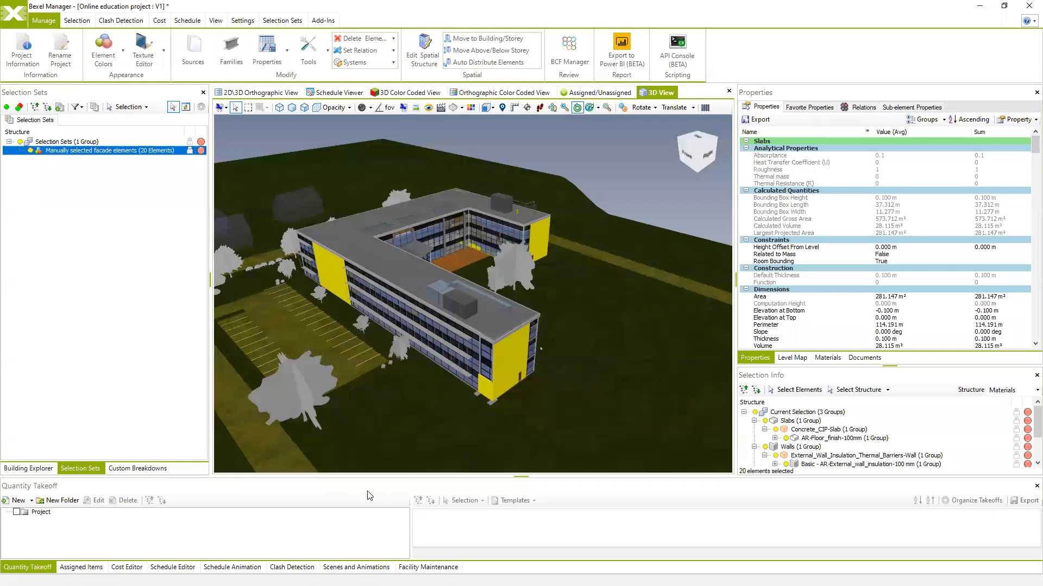
scroll(885, 260, "down", 5)
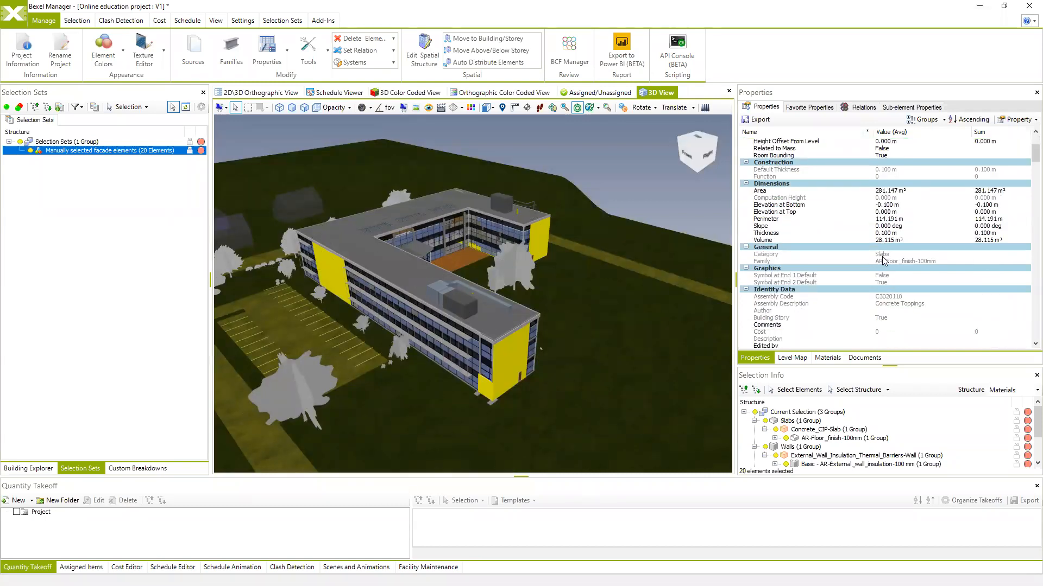
left_click_drag(1035, 153, 1026, 340)
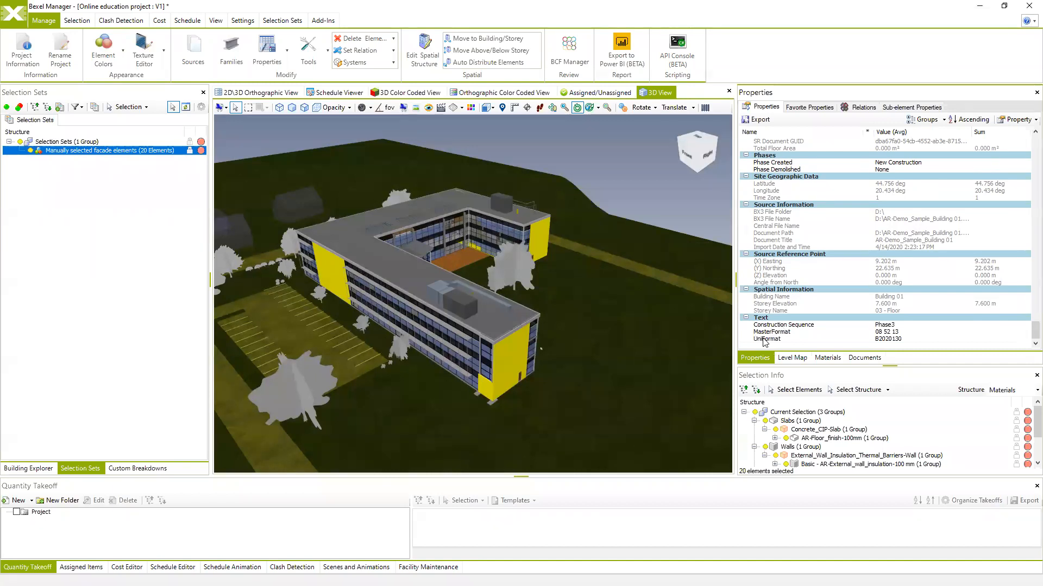
left_click(777, 326)
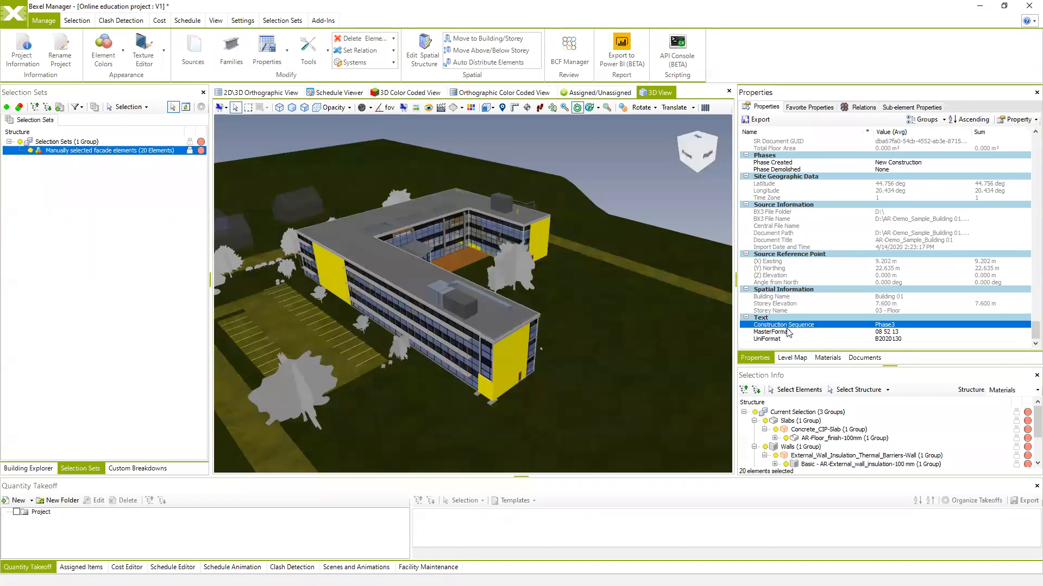
middle_click_drag(517, 273, 522, 247)
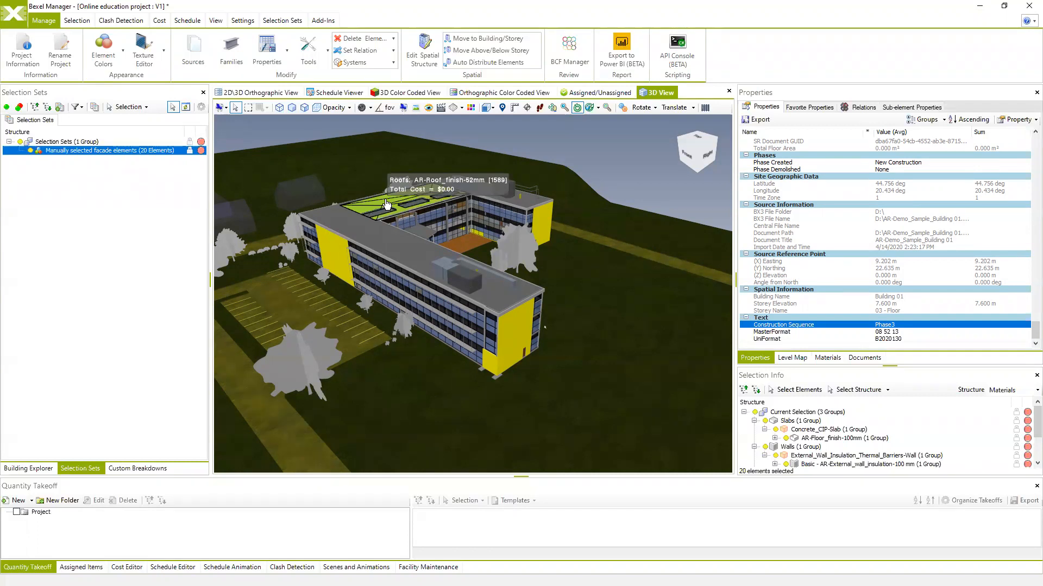
- Clear the selection and start a new selection set named Phase1
left_click(153, 189)
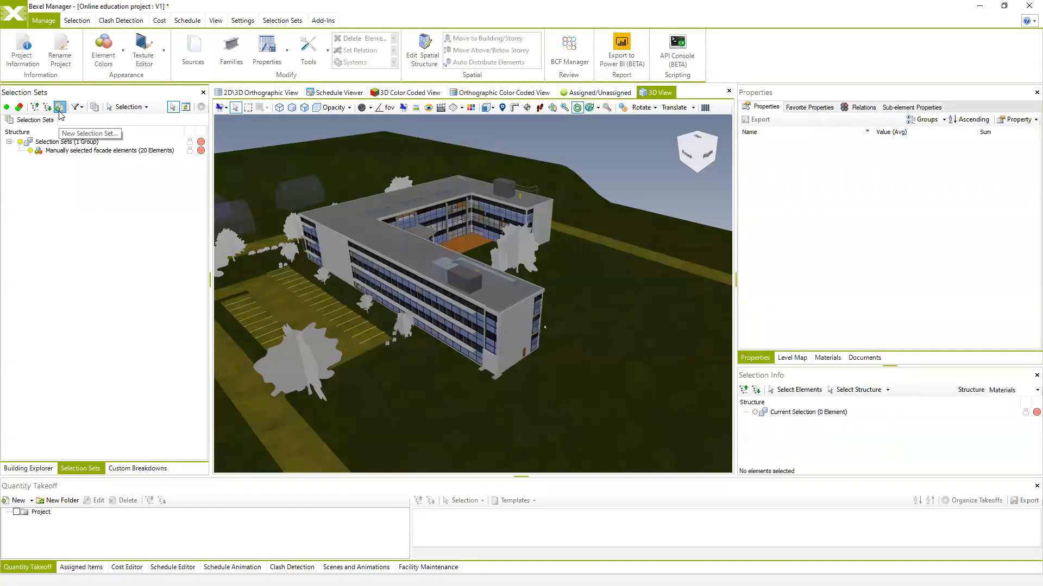
left_click(60, 107)
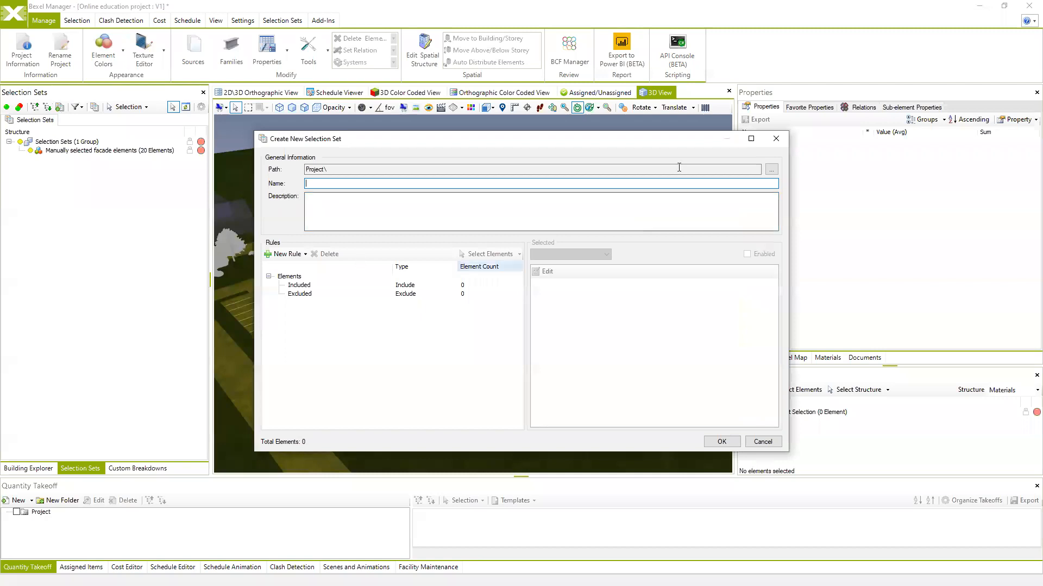
left_click_drag(697, 140, 568, 305)
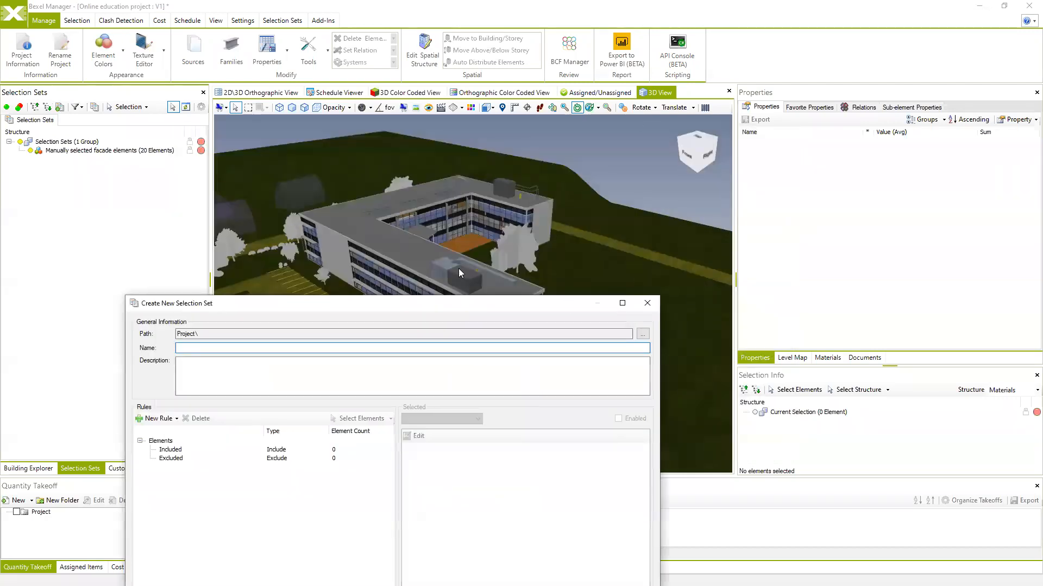
left_click_drag(435, 309, 506, 170)
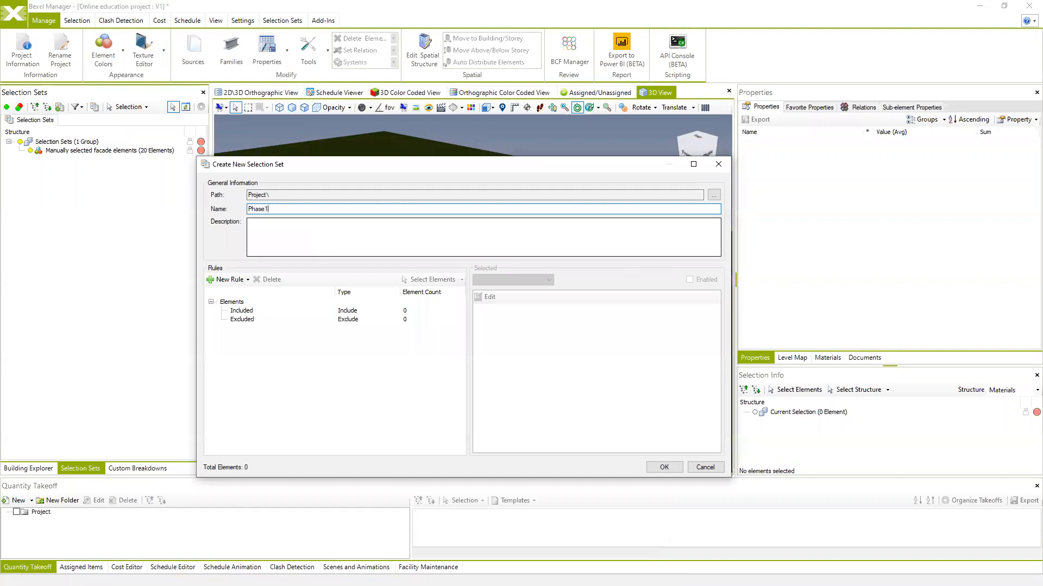
key("ctrl+a")
- Start an inclusive rule for the Phase1 selection set
left_click(247, 280)
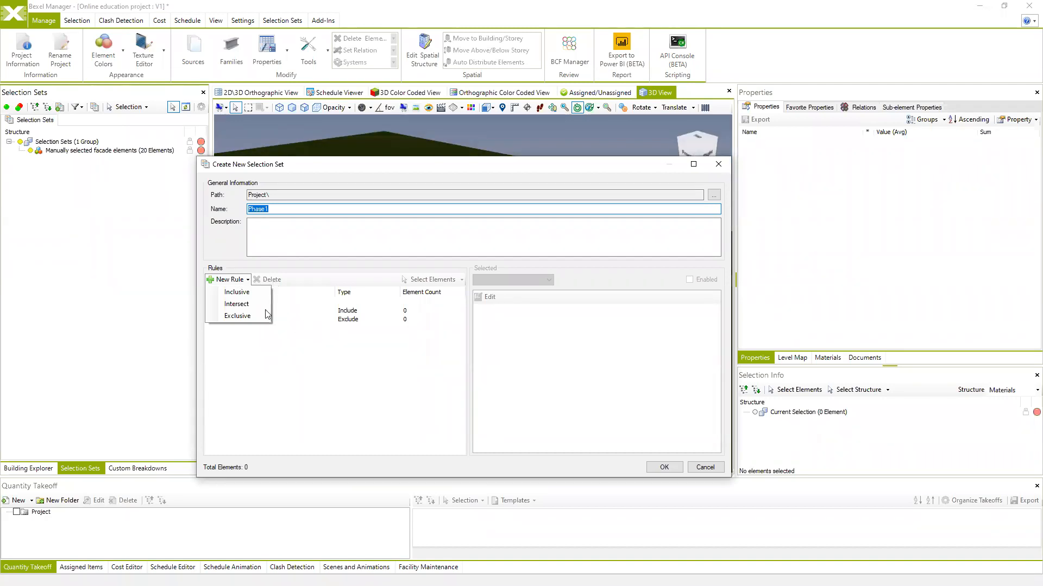
left_click(245, 282)
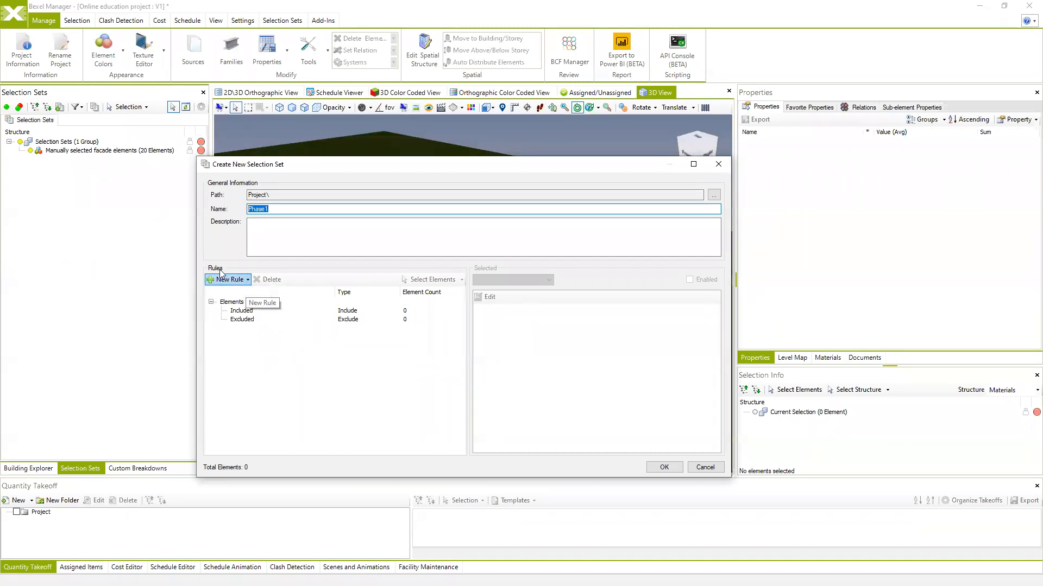
left_click(248, 280)
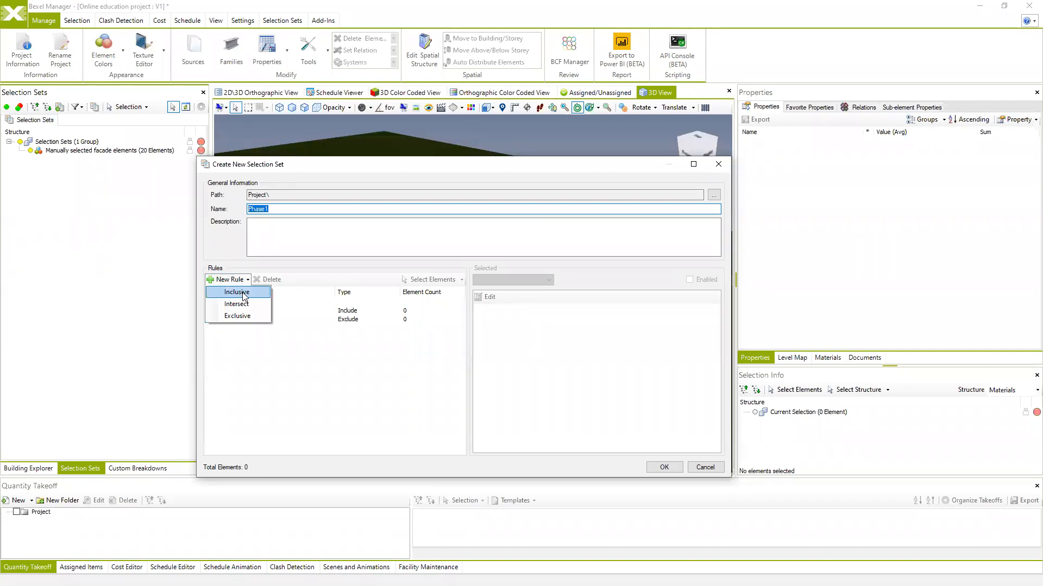
left_click(237, 292)
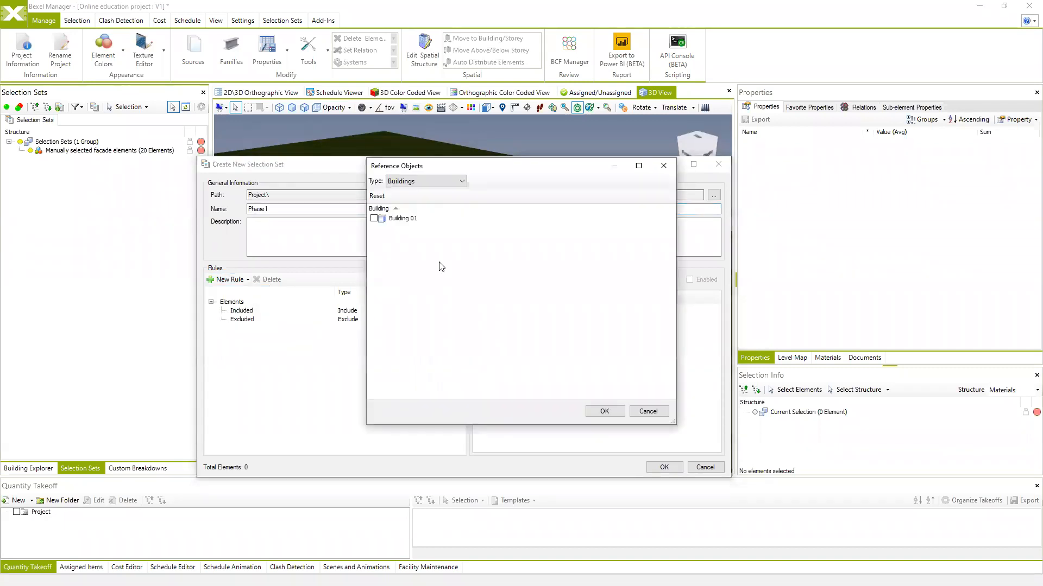
- Try the Buildings reference type for the rule with Building 01 chosen
left_click(465, 181)
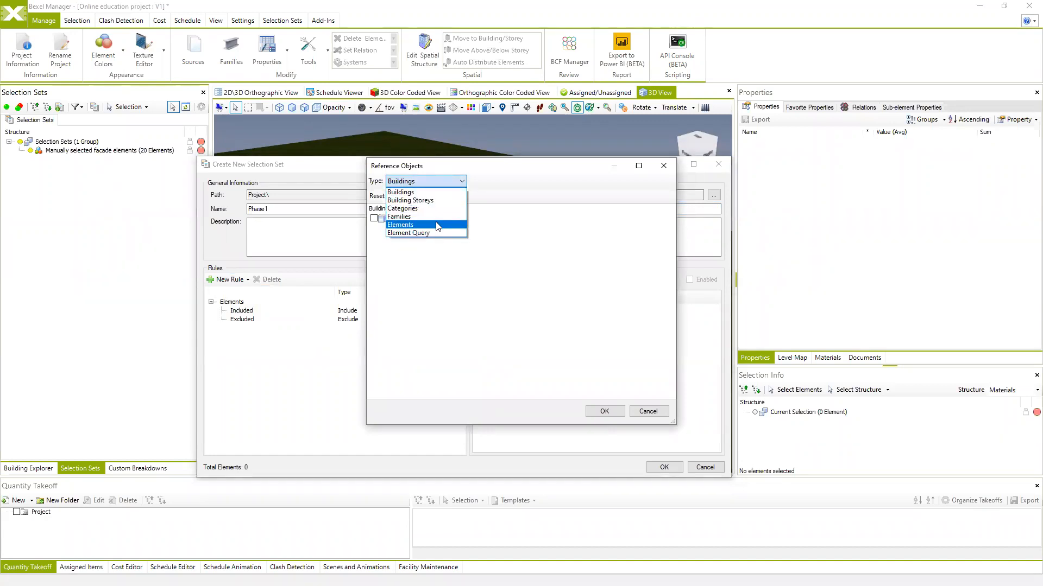
left_click(435, 192)
left_click(375, 219)
left_click(399, 219)
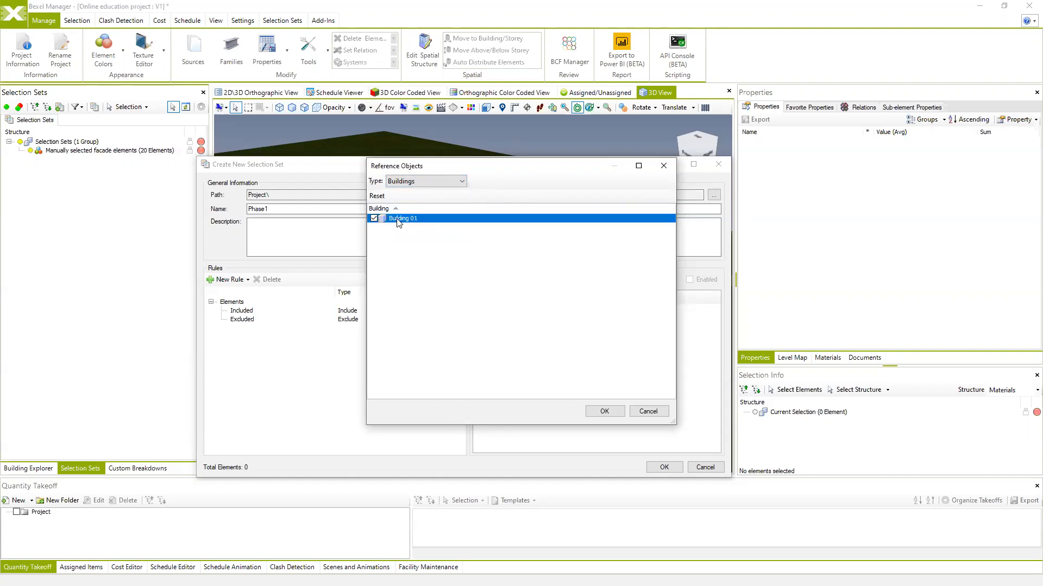
- Try the Building Storeys reference type, expanding Building 01 and toggling its Sub Level storey
left_click(462, 182)
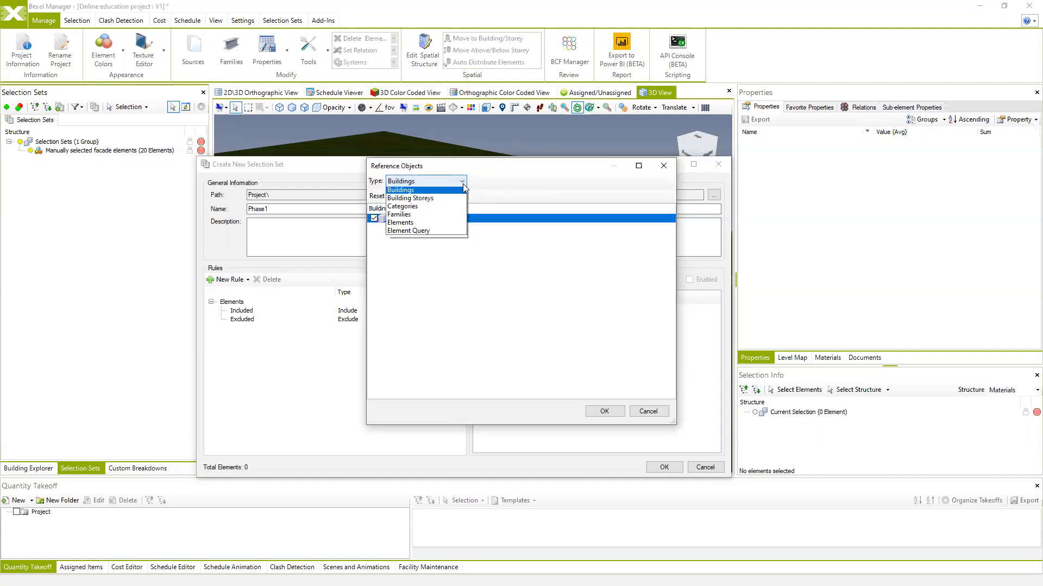
left_click(421, 201)
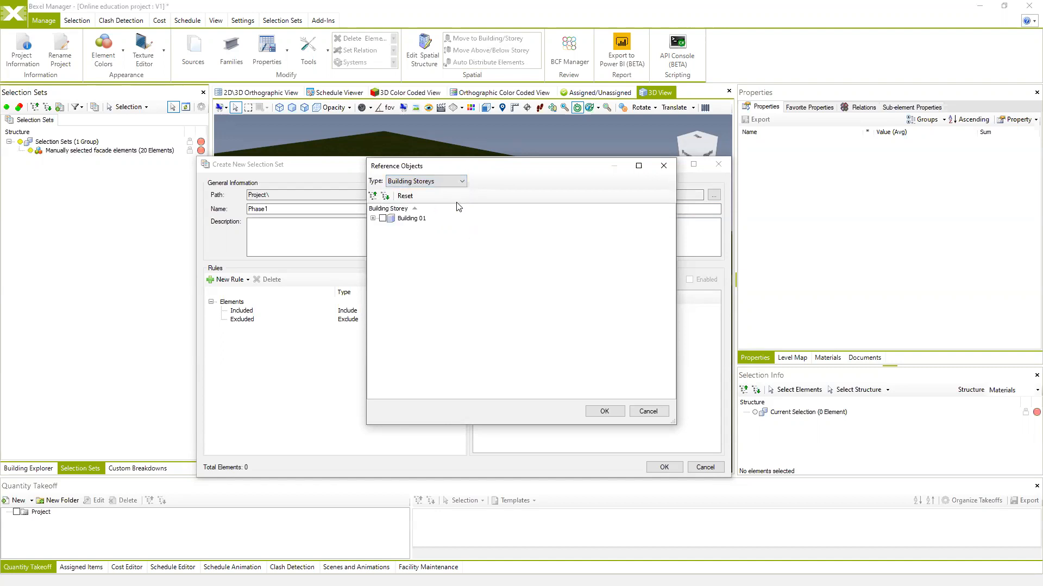
left_click(373, 218)
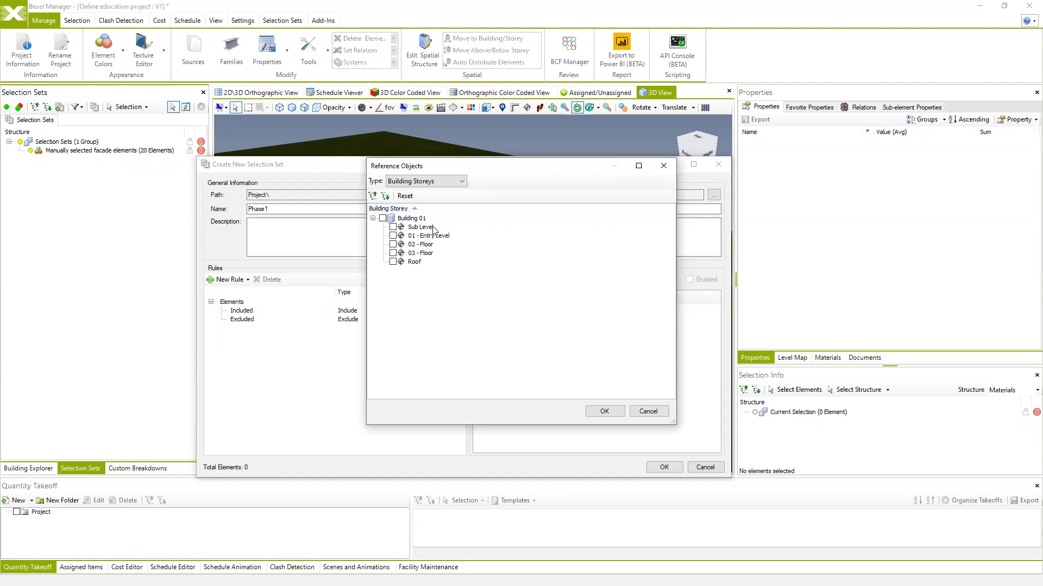
left_click(393, 226)
left_click(393, 227)
- Change the rule's reference type to Categories and look through the available element categories
left_click(458, 181)
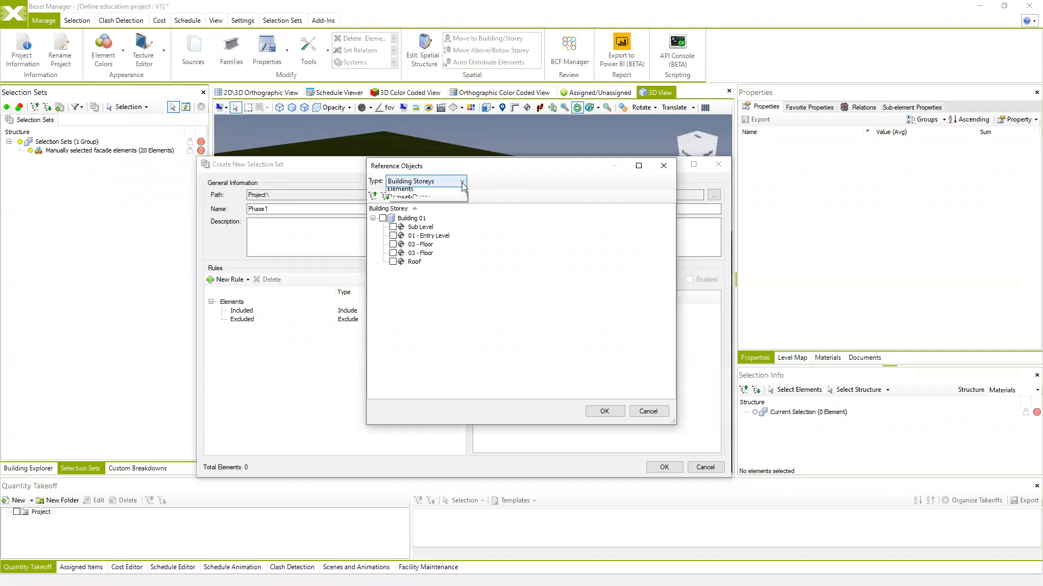
left_click(407, 211)
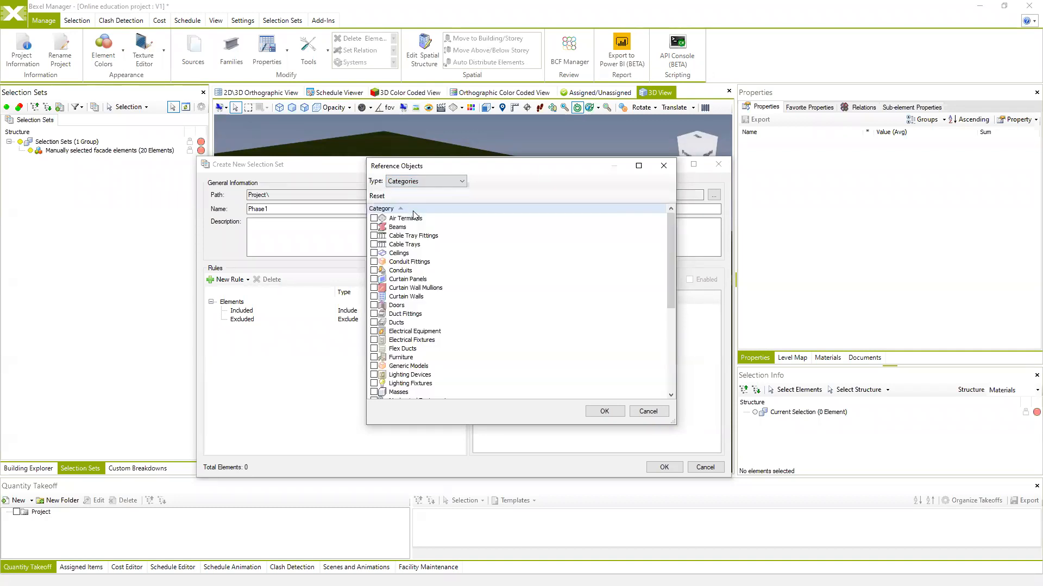
scroll(397, 326, "down", 6)
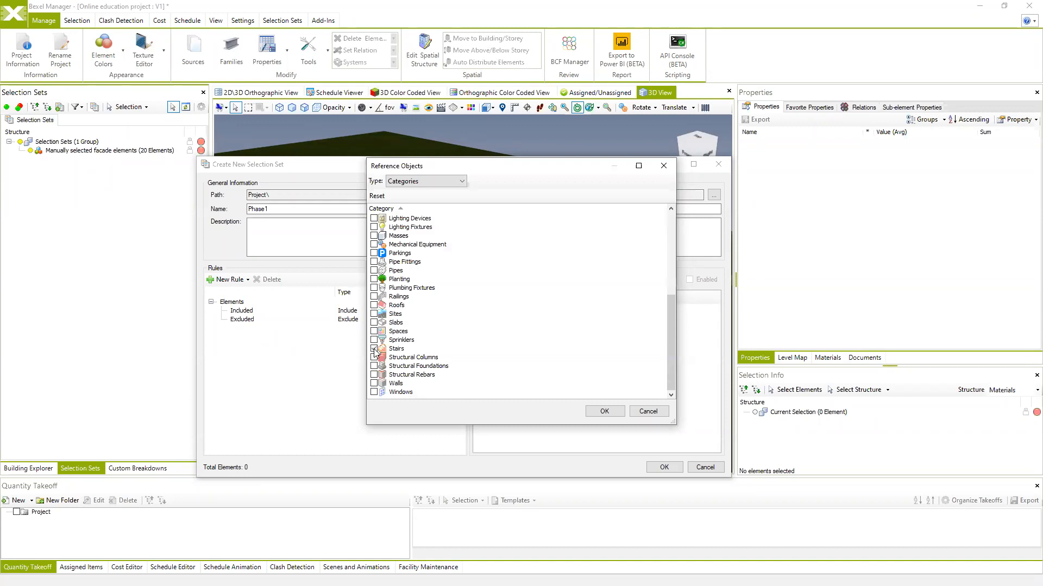
- Try the Families reference type, expanding the Sites, Sprinklers and Stairs entries to look at their families
left_click(461, 182)
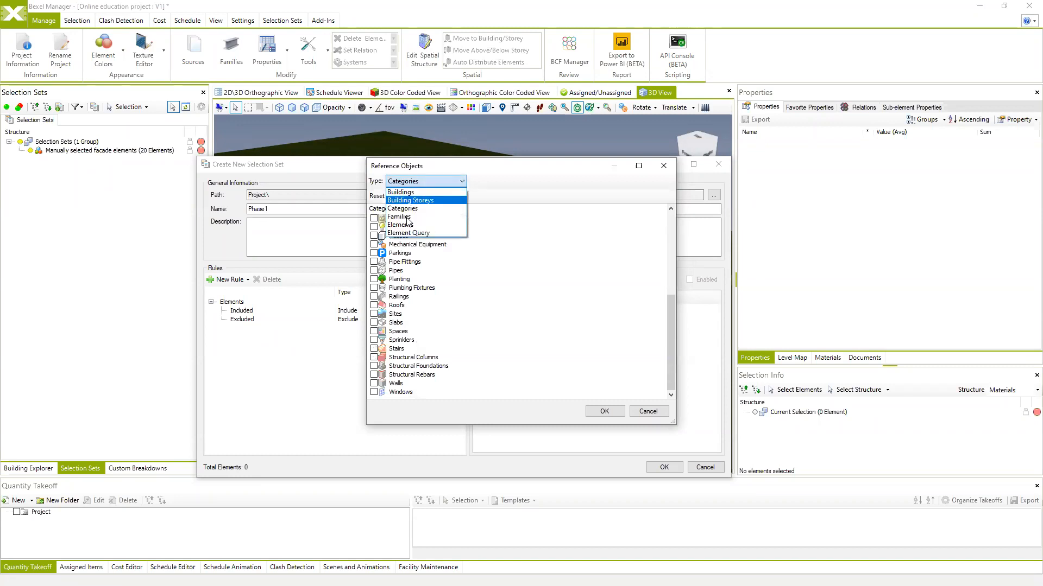
left_click(404, 217)
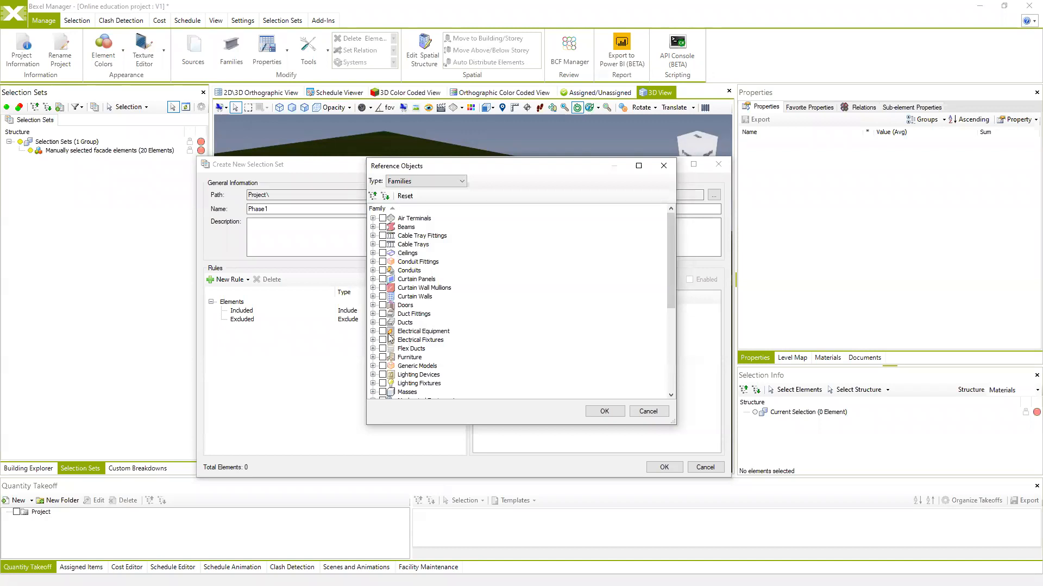
scroll(389, 338, "down", 5)
left_click(372, 340)
scroll(373, 343, "down", 2)
left_click(372, 340)
left_click(373, 357)
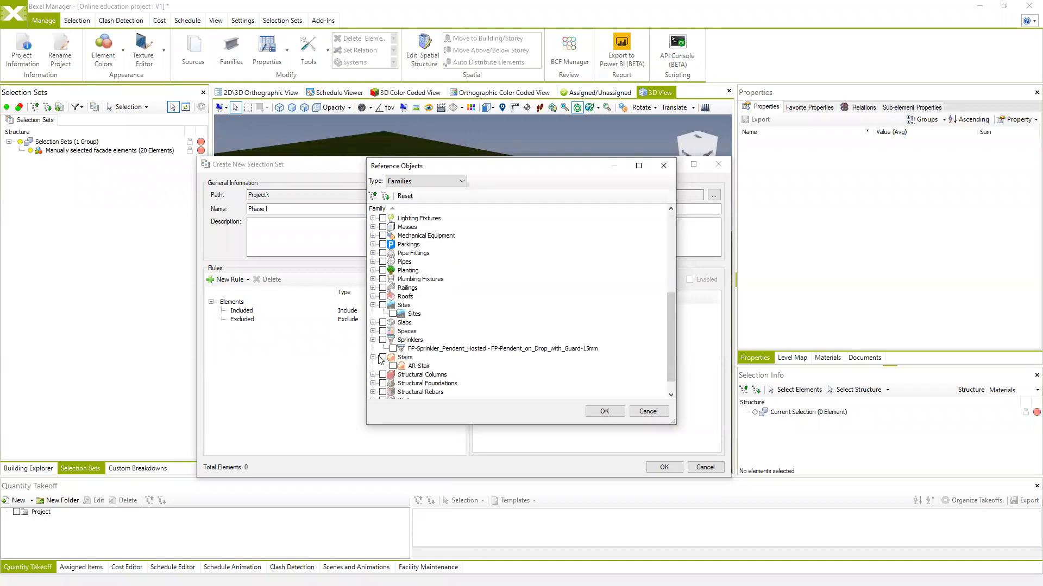
- Change the rule's reference type to Element Query and insert a Property Value query
left_click(460, 182)
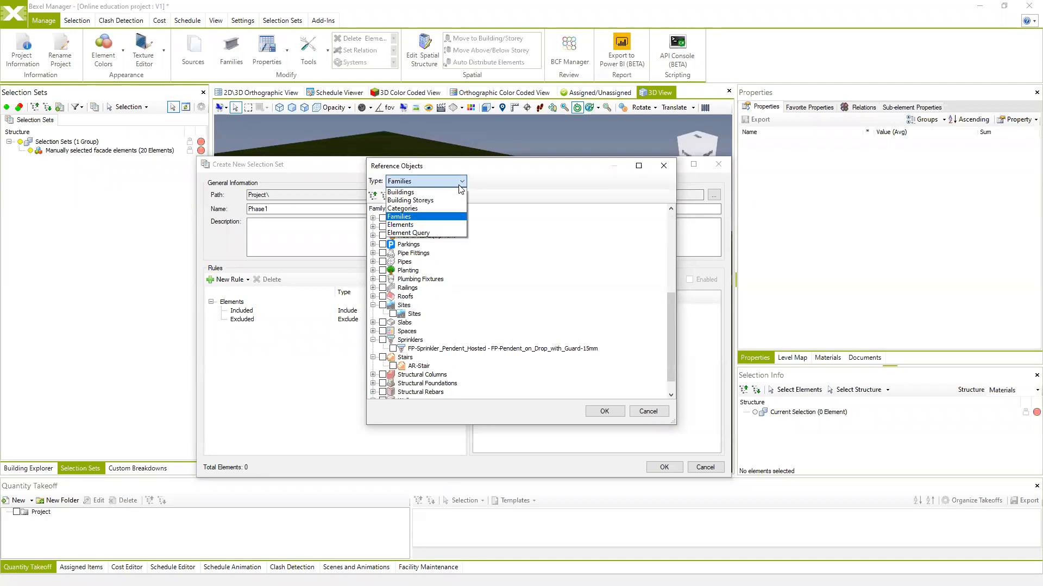
left_click(423, 234)
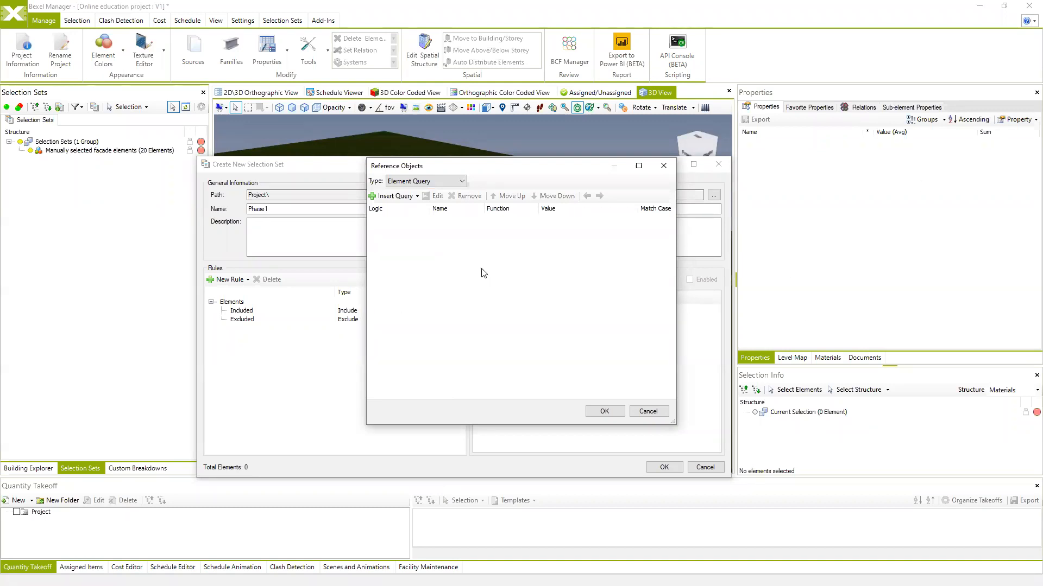
left_click(417, 197)
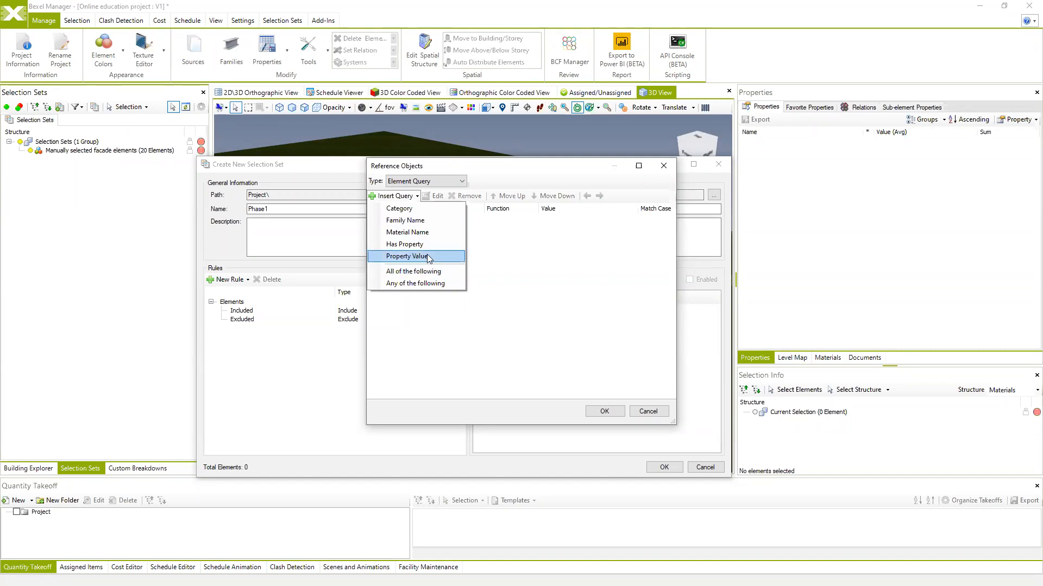
left_click(407, 256)
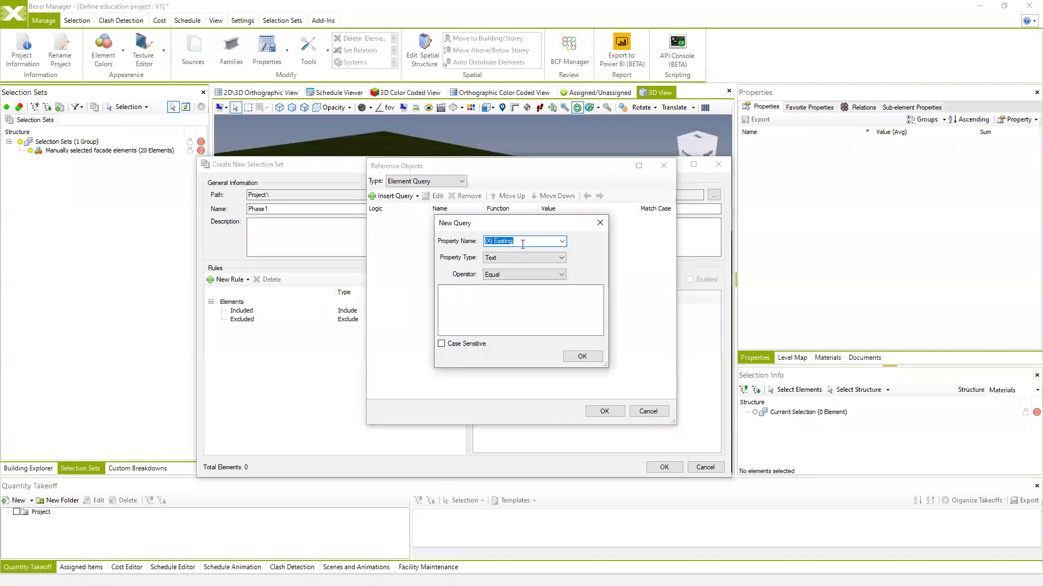
- Set the new query's property name to Construction Sequence
left_click(561, 241)
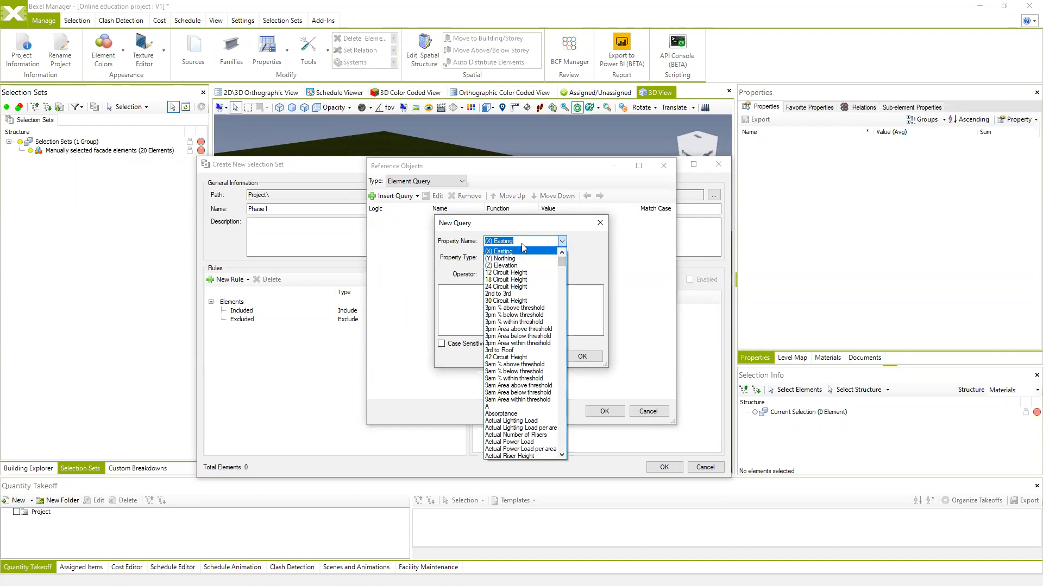
type("co")
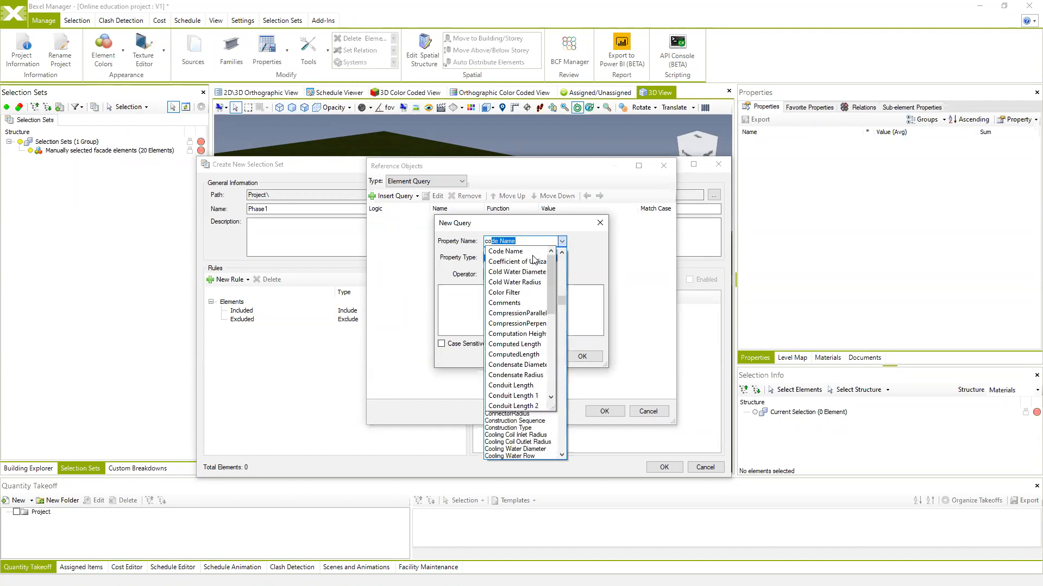
type("ndensate")
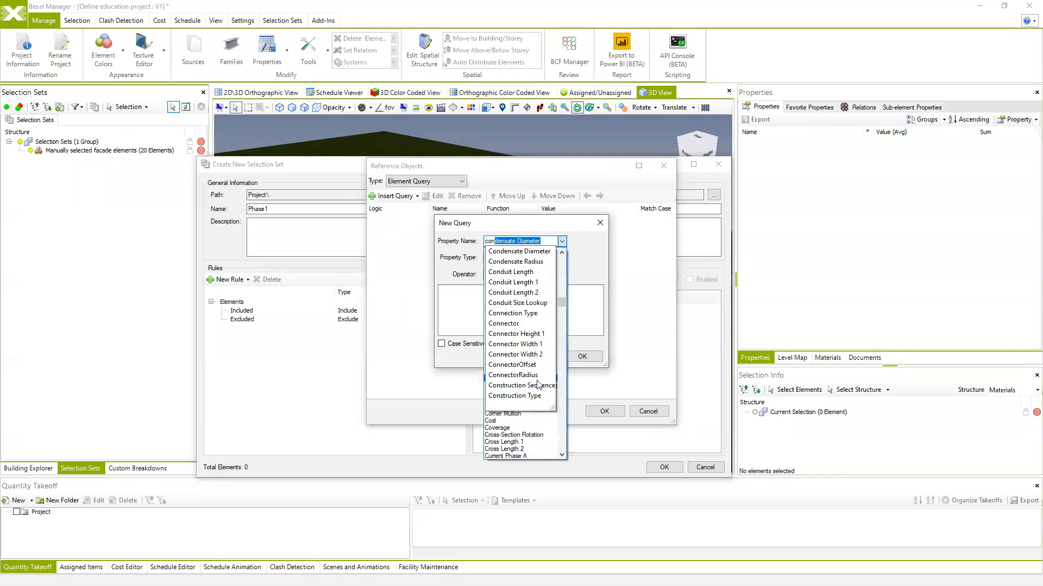
left_click(522, 388)
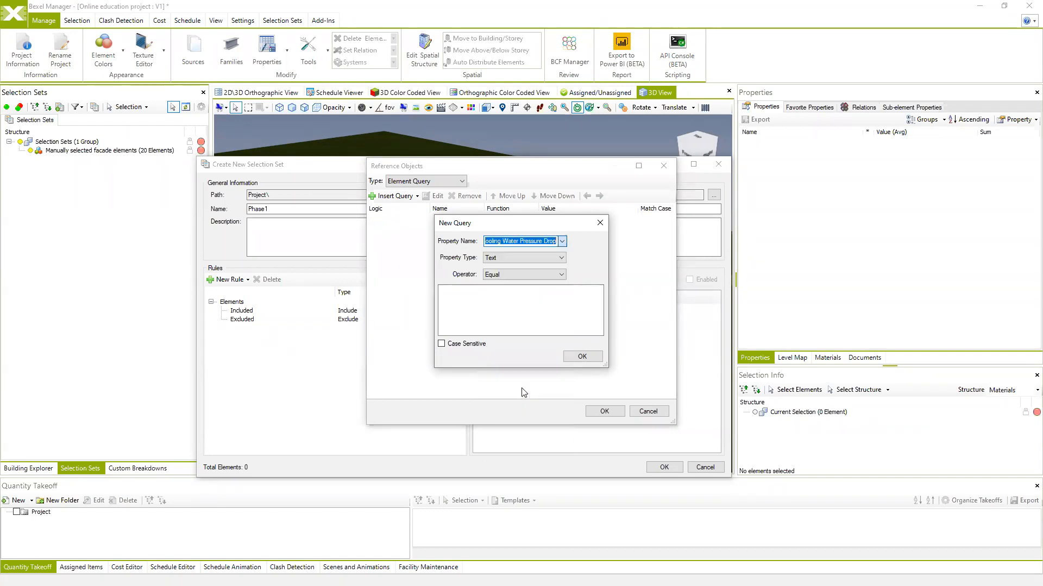
left_click(561, 241)
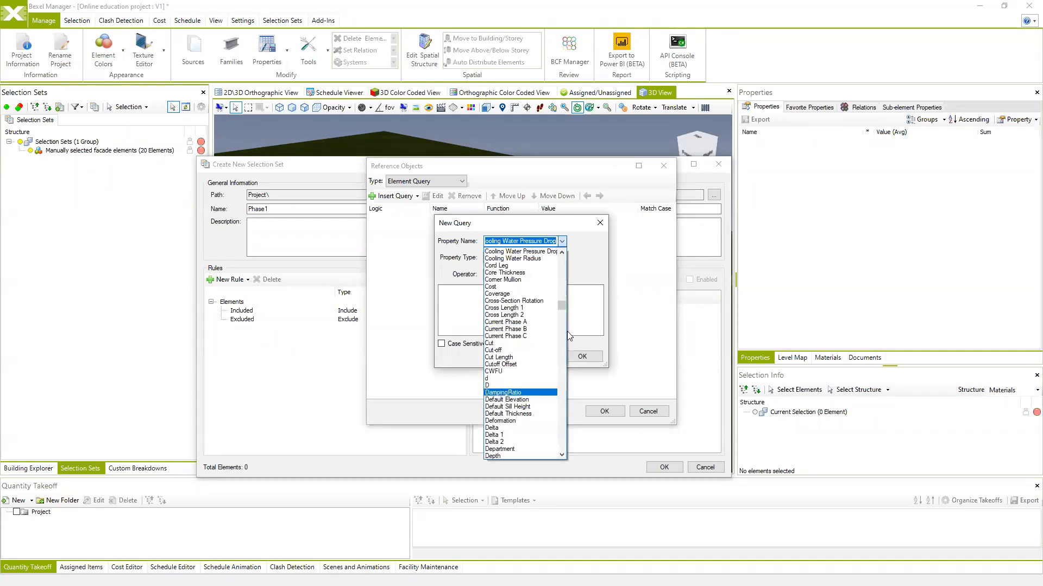
type("co")
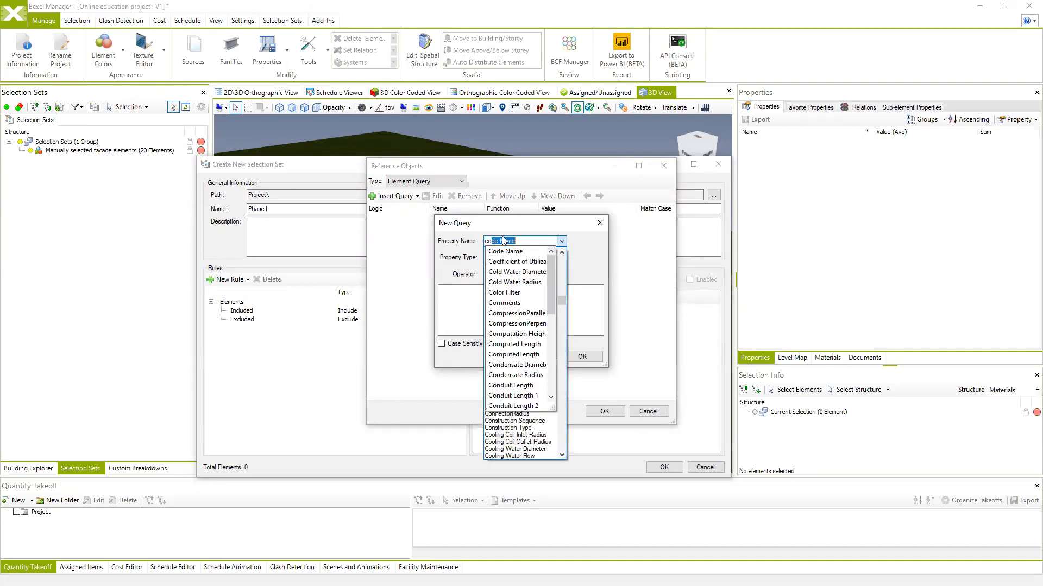
type("nstruction Sequence")
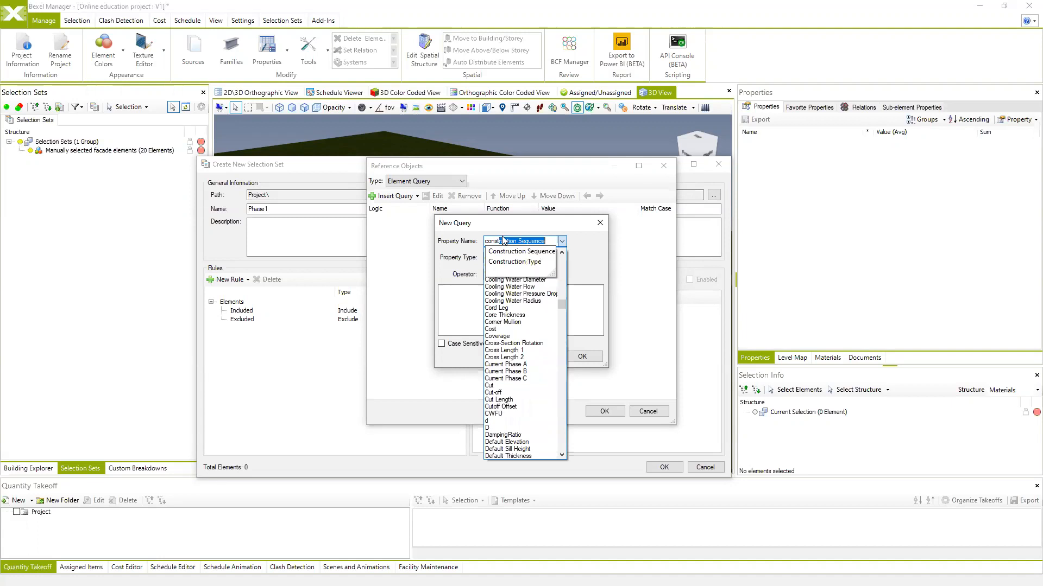
left_click(530, 253)
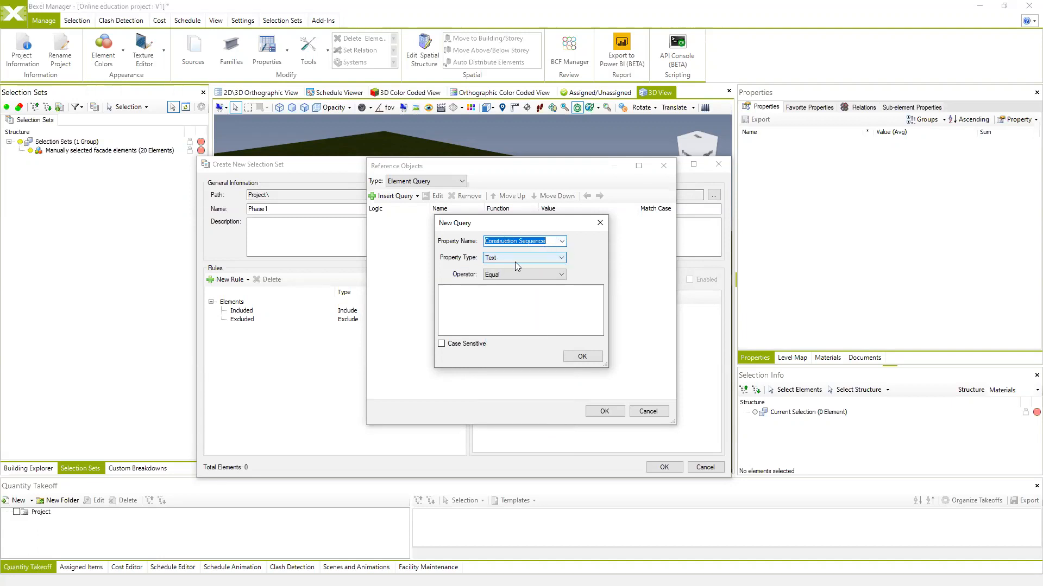
- Complete the query with property type Text, operator Equal and value Phase1, and create the Phase1 selection set from it
left_click(564, 257)
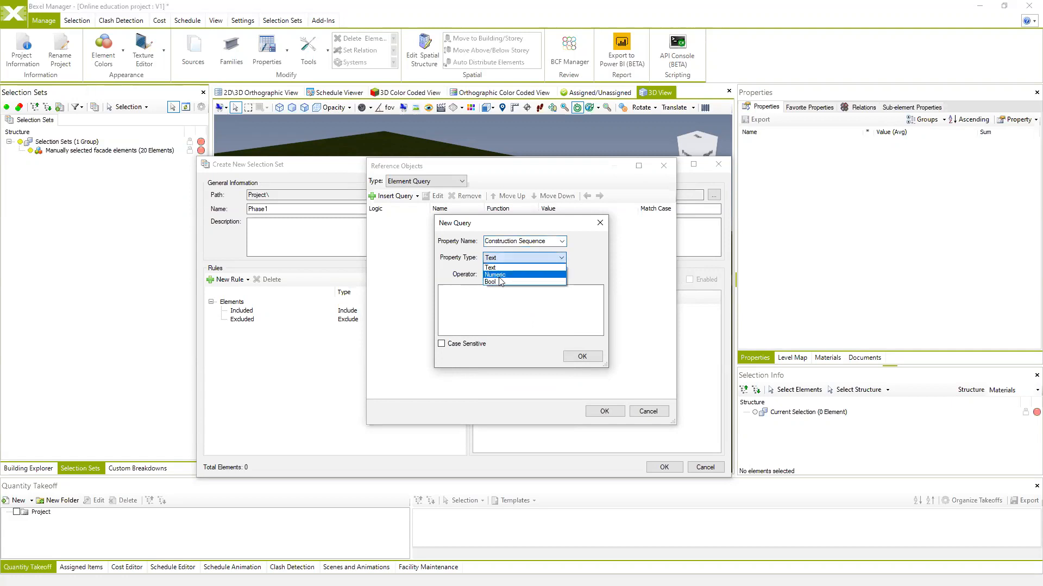
left_click(496, 267)
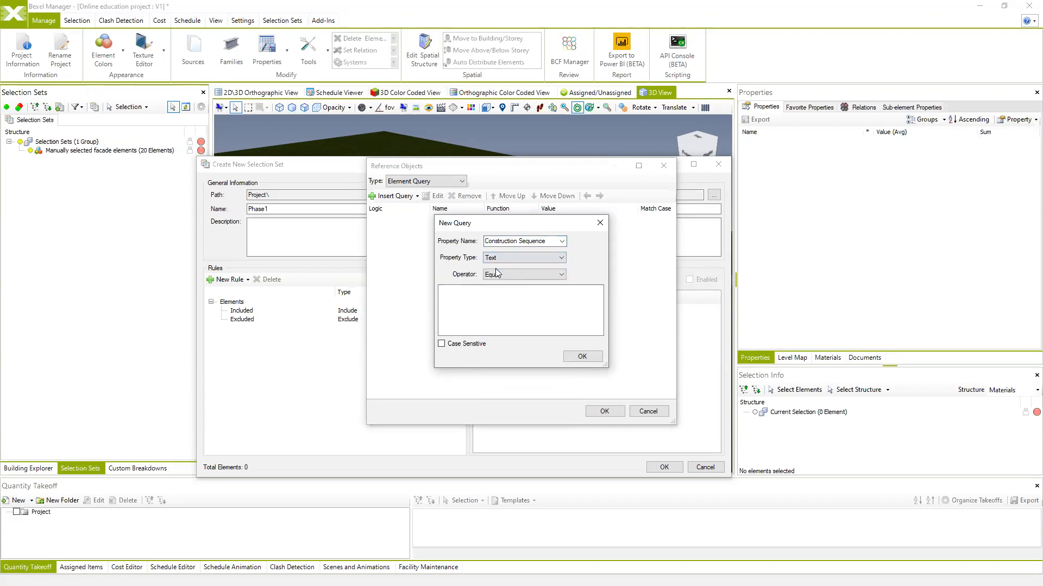
left_click(563, 274)
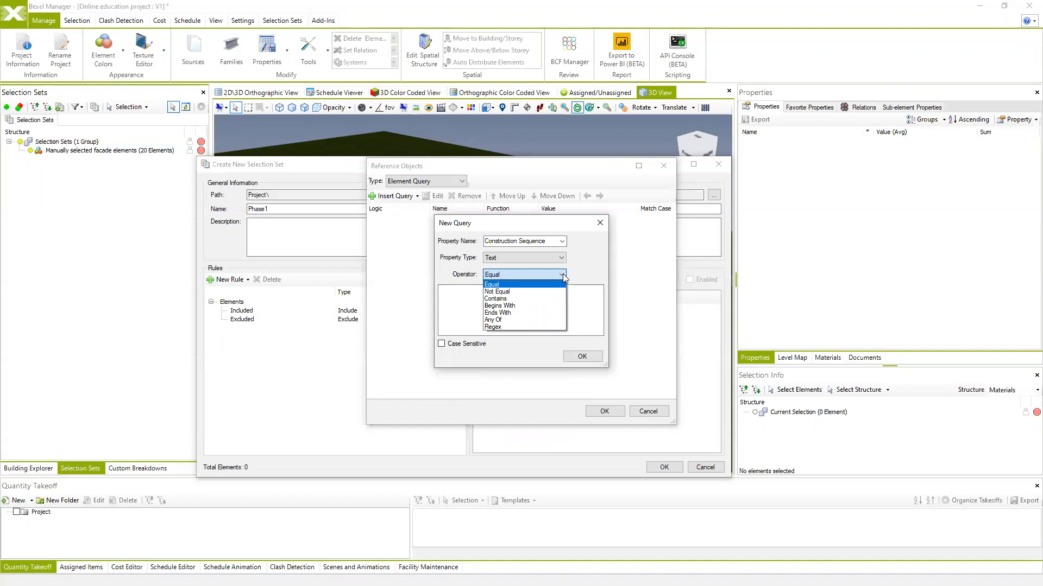
left_click(474, 291)
left_click(473, 291)
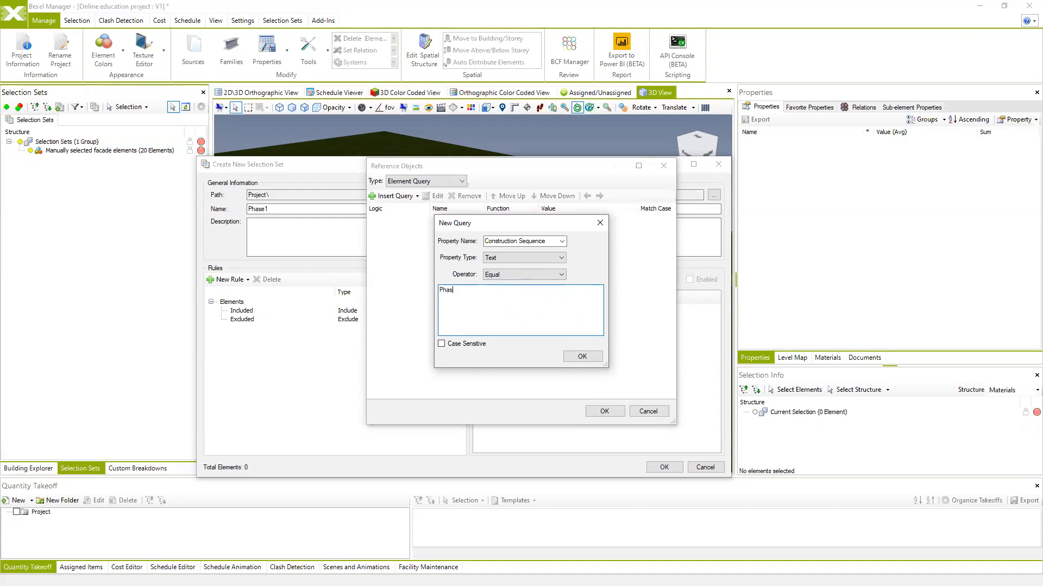
left_click(575, 356)
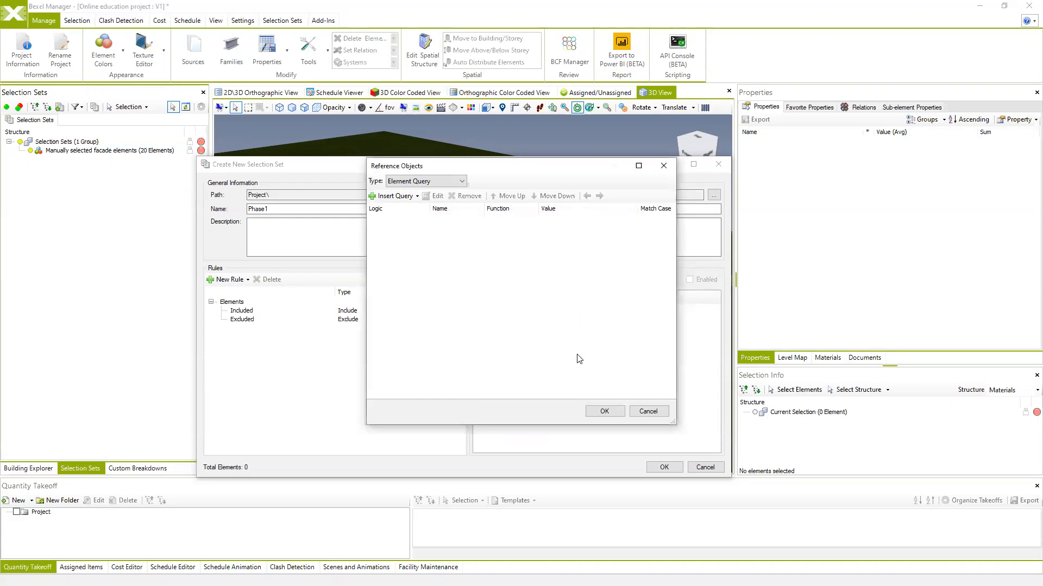
left_click(605, 410)
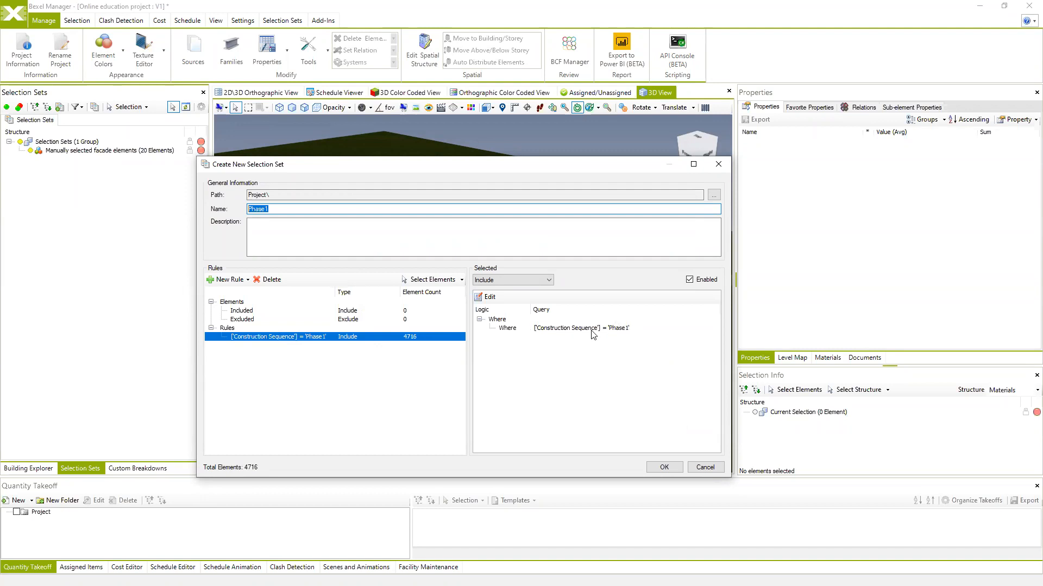
left_click(655, 469)
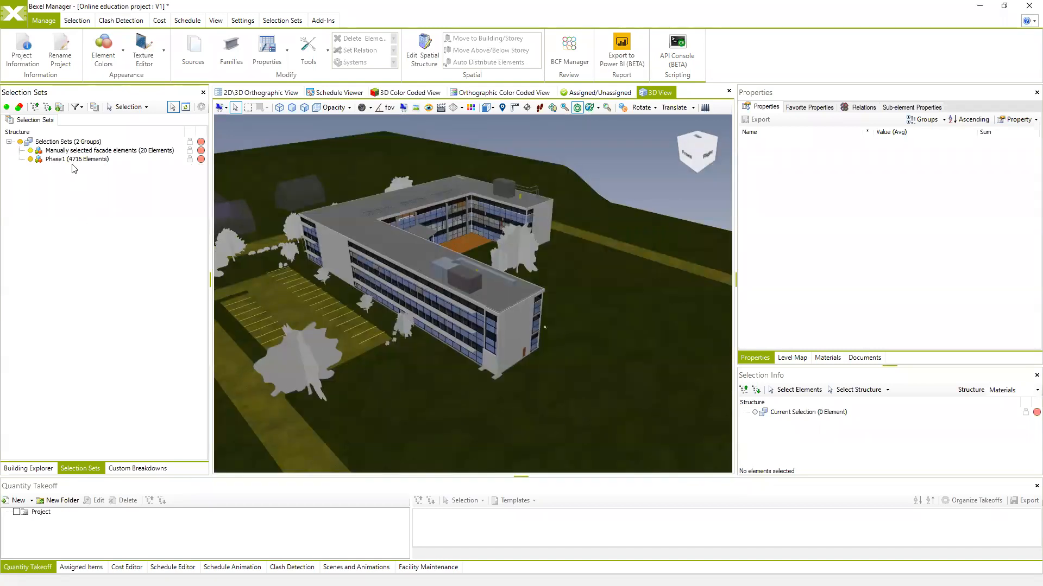
- Select the Phase1 set, check the Construction Sequence property of its elements, and clear the selection
left_click(70, 159)
mouse_move(456, 259)
left_mouse_down()
mouse_move(415, 252)
mouse_move(465, 257)
left_mouse_up()
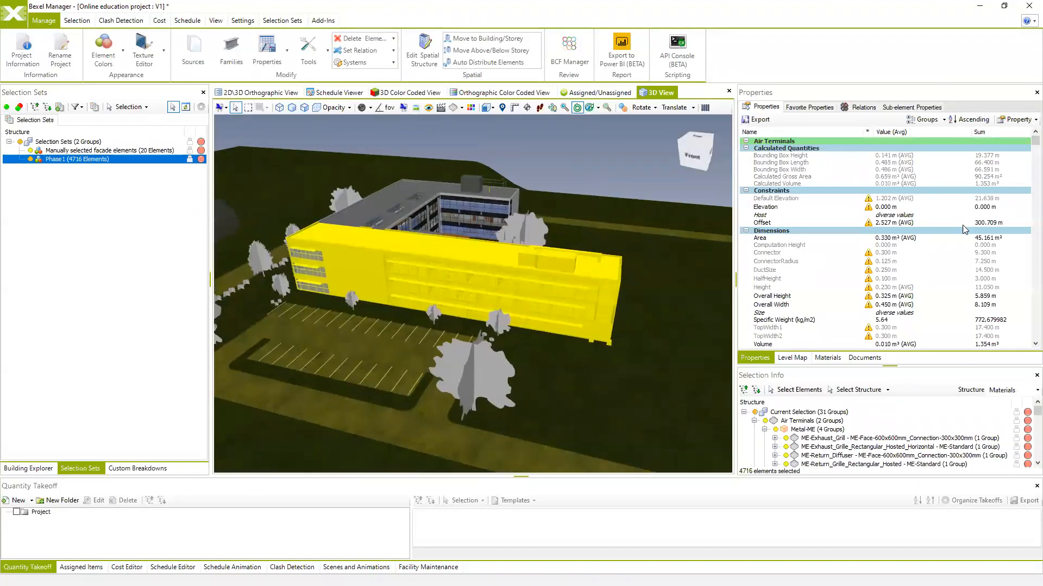
left_click_drag(1035, 140, 1035, 288)
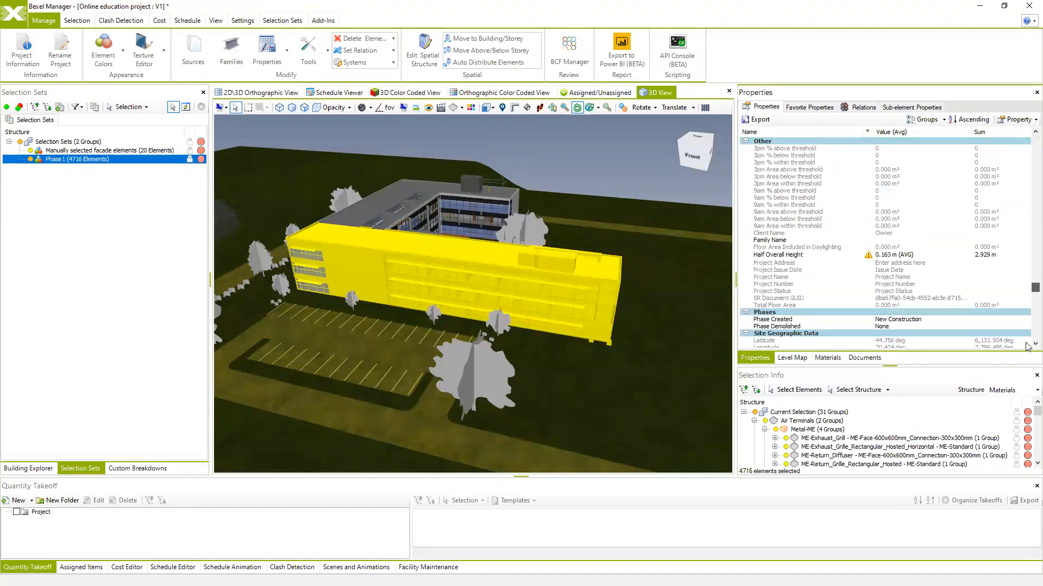
scroll(1028, 346, "down", 8)
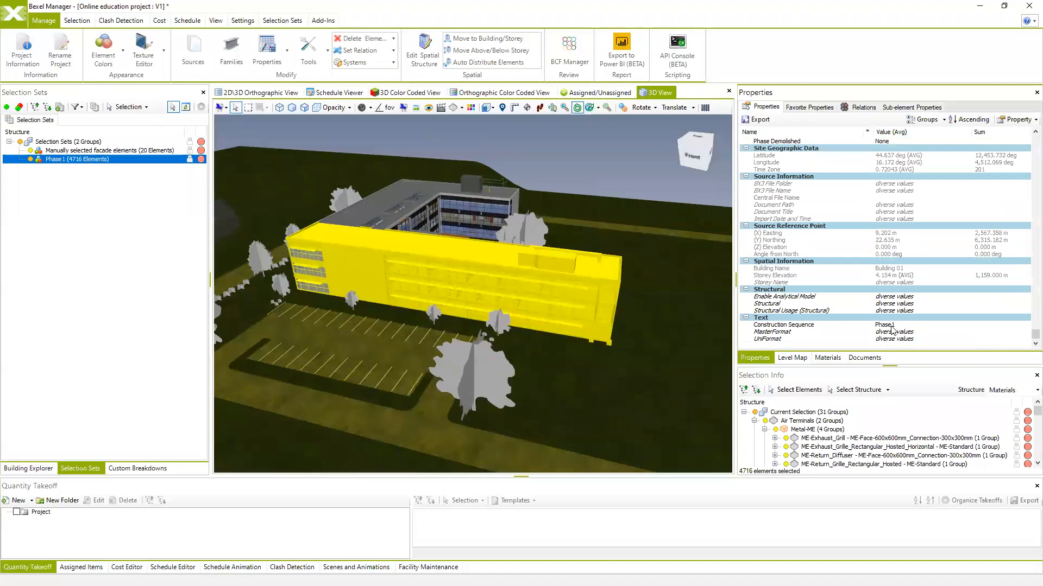
left_click_drag(893, 328, 64, 164)
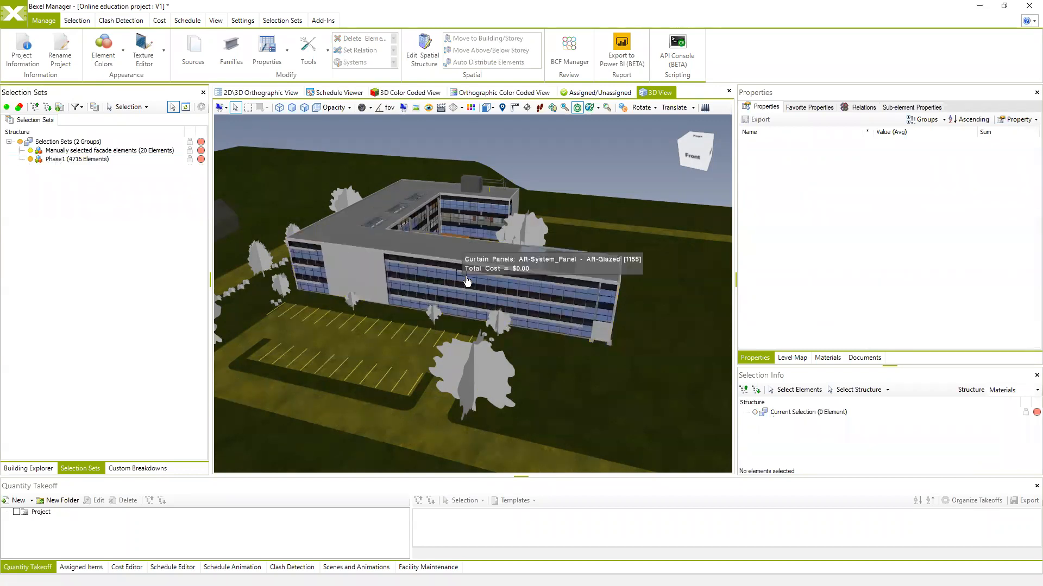
left_click_drag(464, 277, 456, 289)
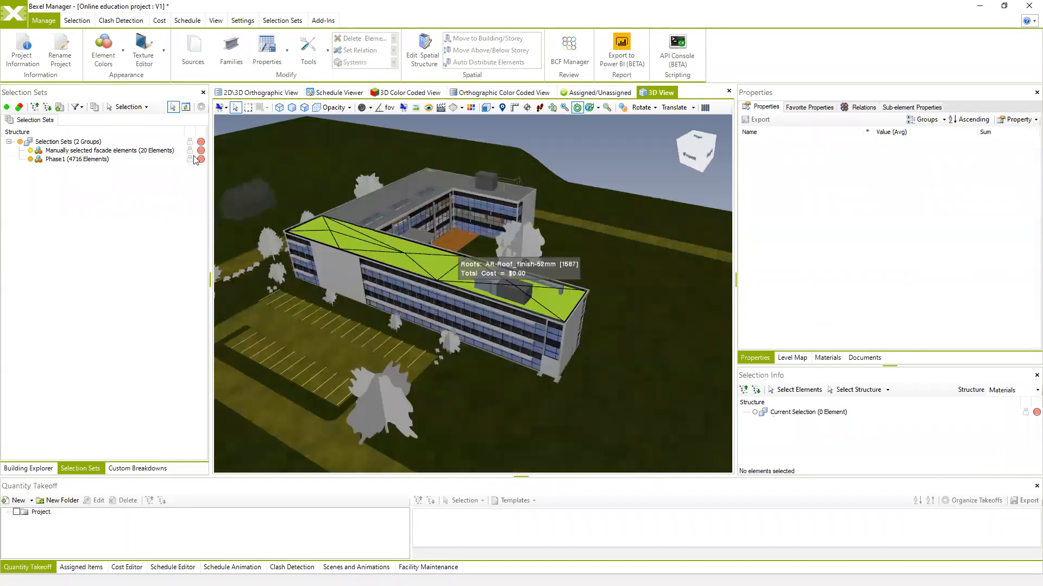
- Select the Phase1 set again and highlight Construction Sequence in the Text group of its properties
left_click(57, 160)
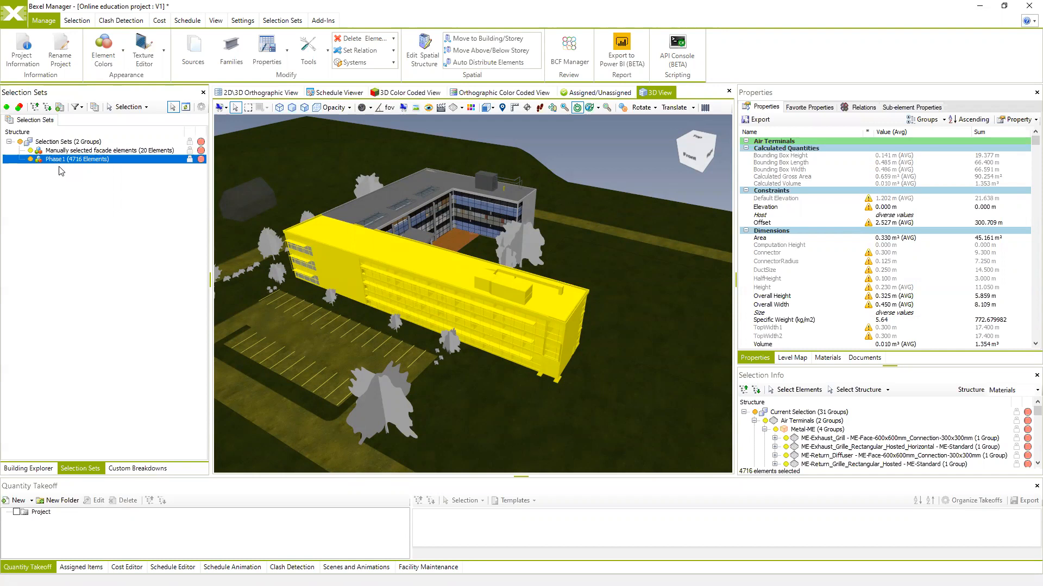
left_click_drag(1032, 139, 1027, 355)
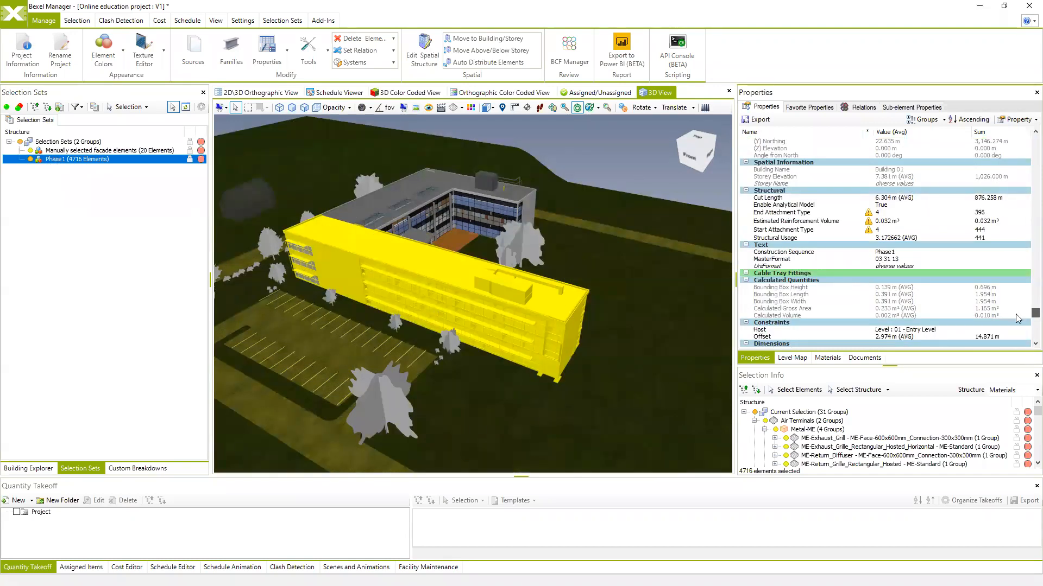
left_click_drag(1029, 313, 1029, 332)
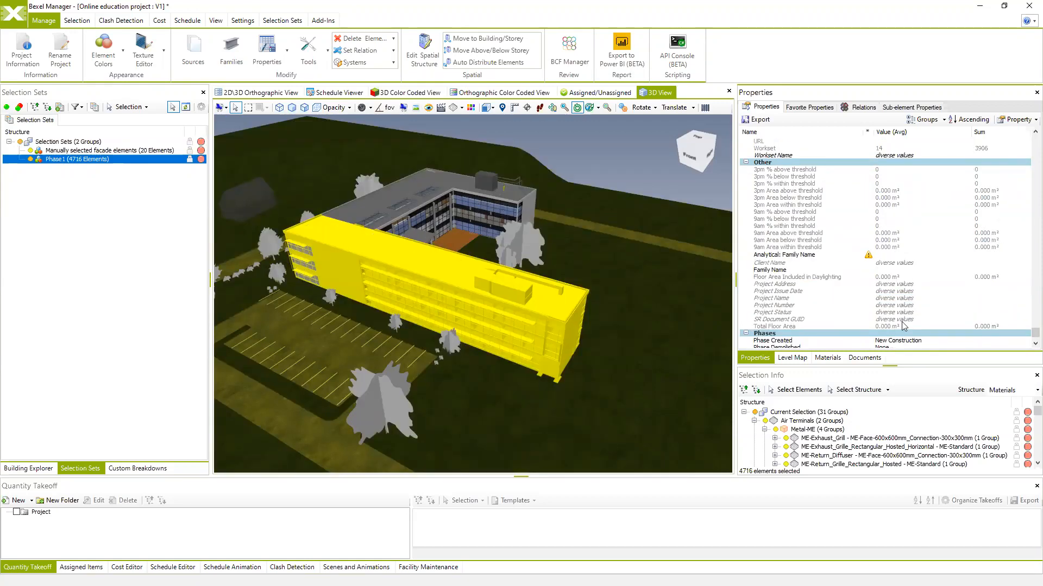
scroll(902, 325, "down", 5)
scroll(896, 325, "down", 5)
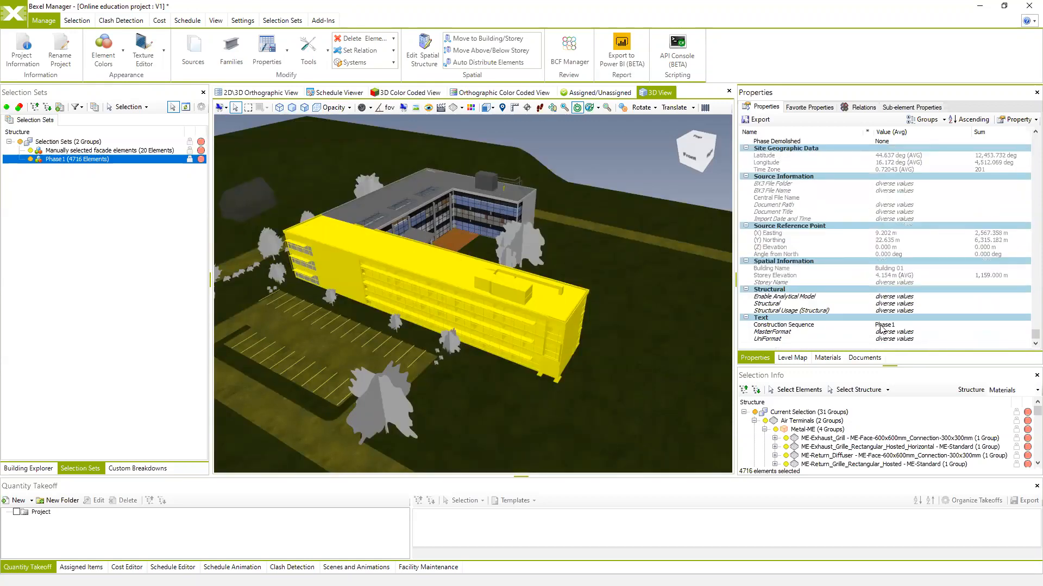
left_click(882, 325)
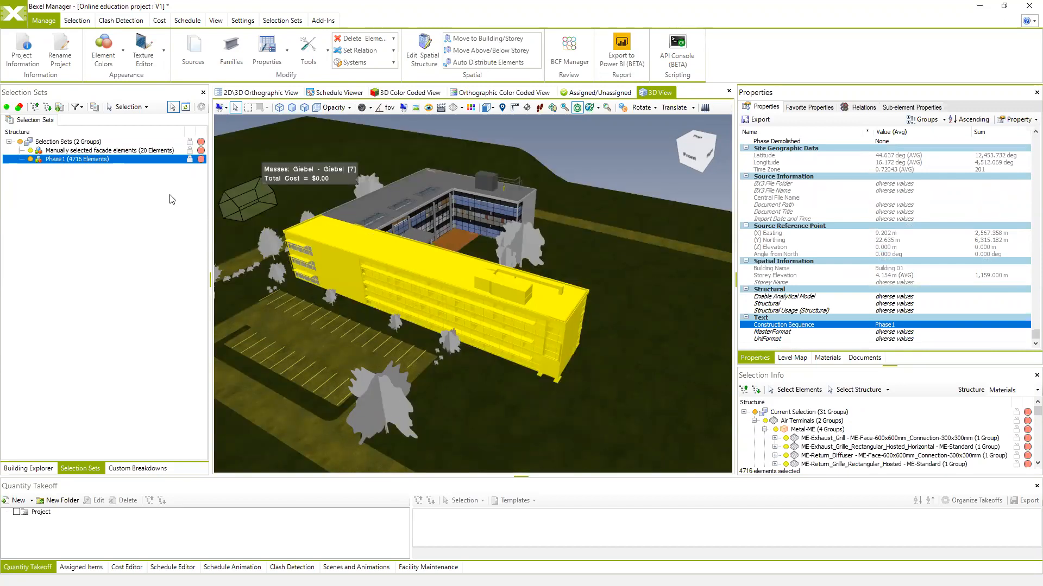
- Reselect the Phase1 set, view the Rooms custom breakdown for comparison, and return to the selection sets
key("Escape")
left_click(81, 160)
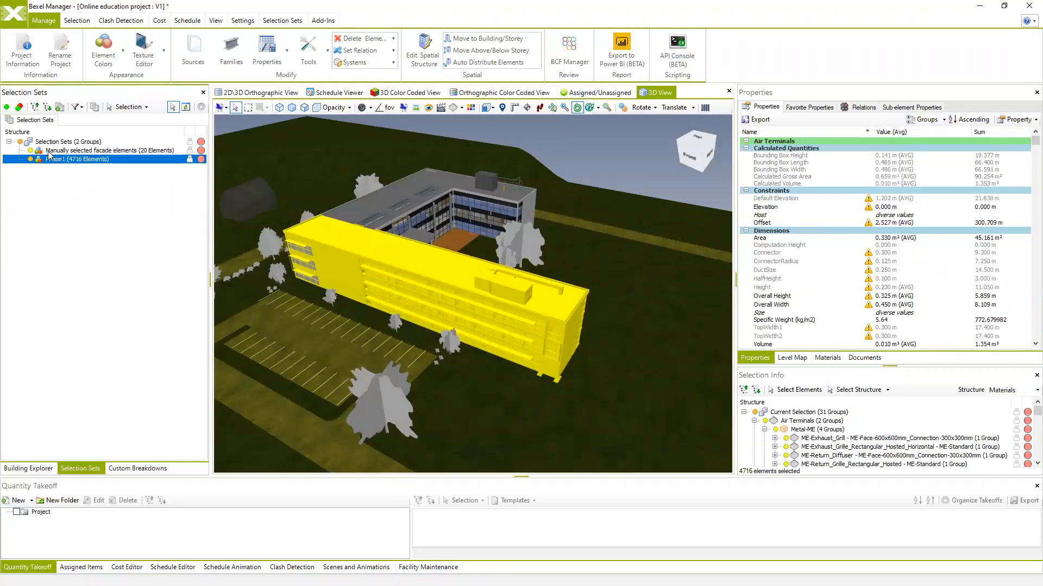
left_click(143, 469)
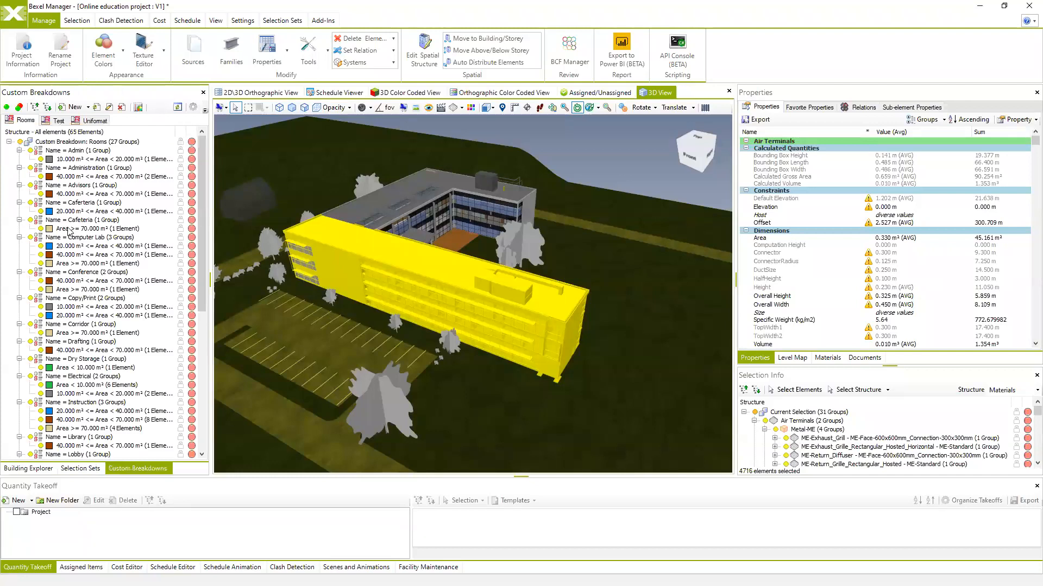
left_click(79, 469)
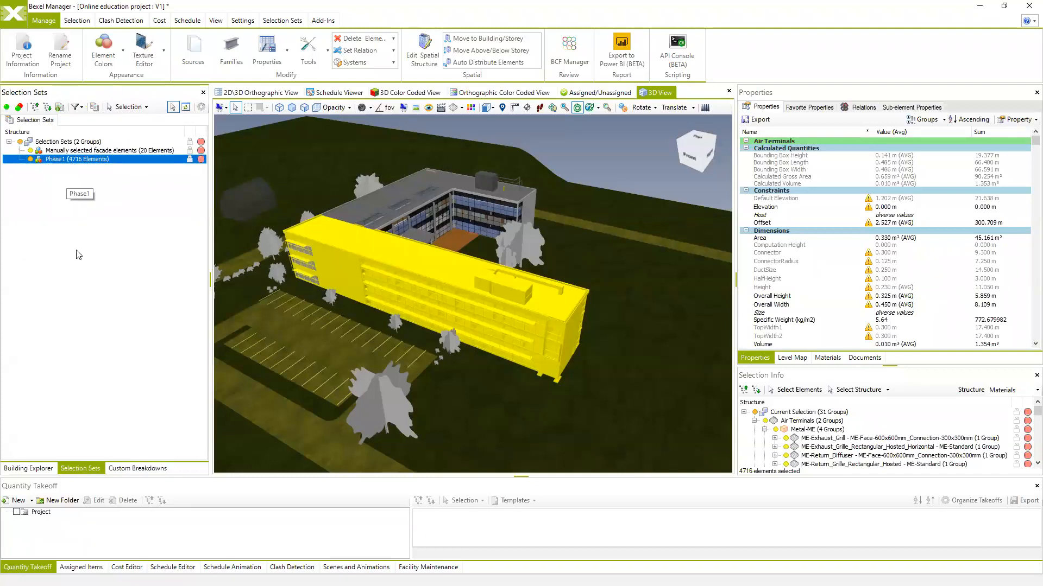
- View the Rooms custom breakdown again, return to the selection sets, clear the selection and reselect the Phase1 set
left_click(137, 468)
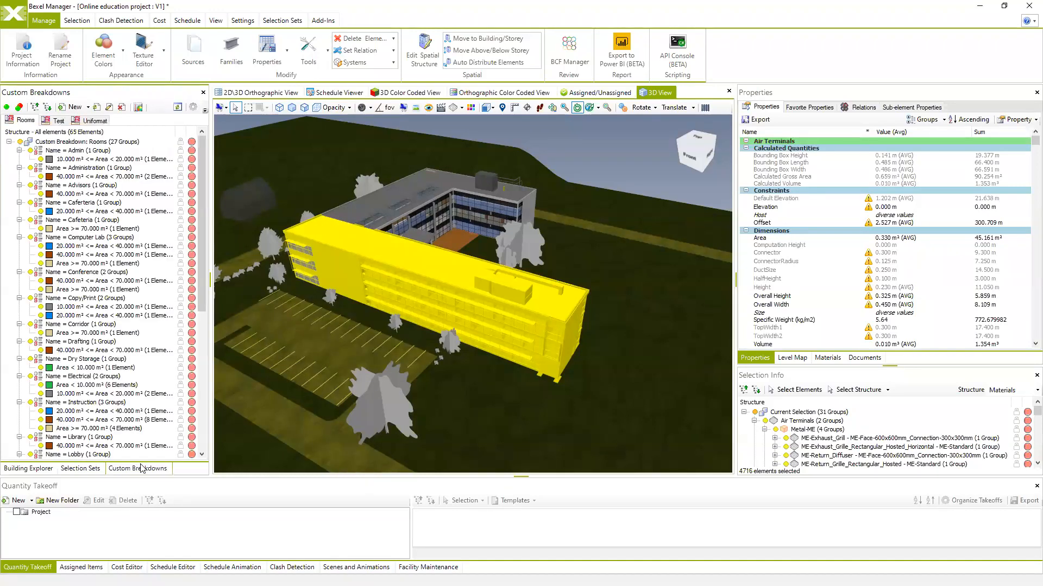
left_click(79, 469)
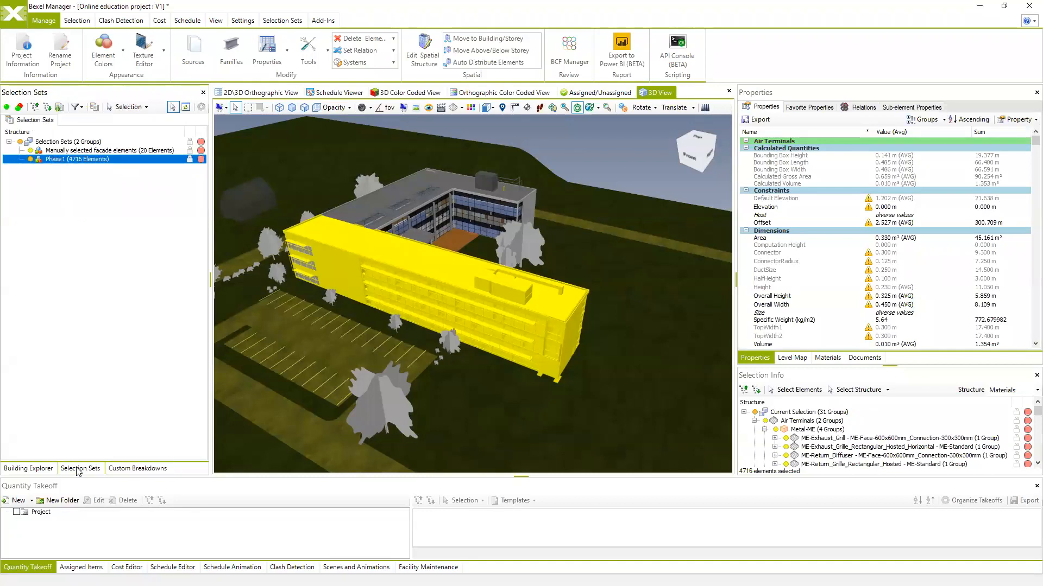
left_click(77, 211)
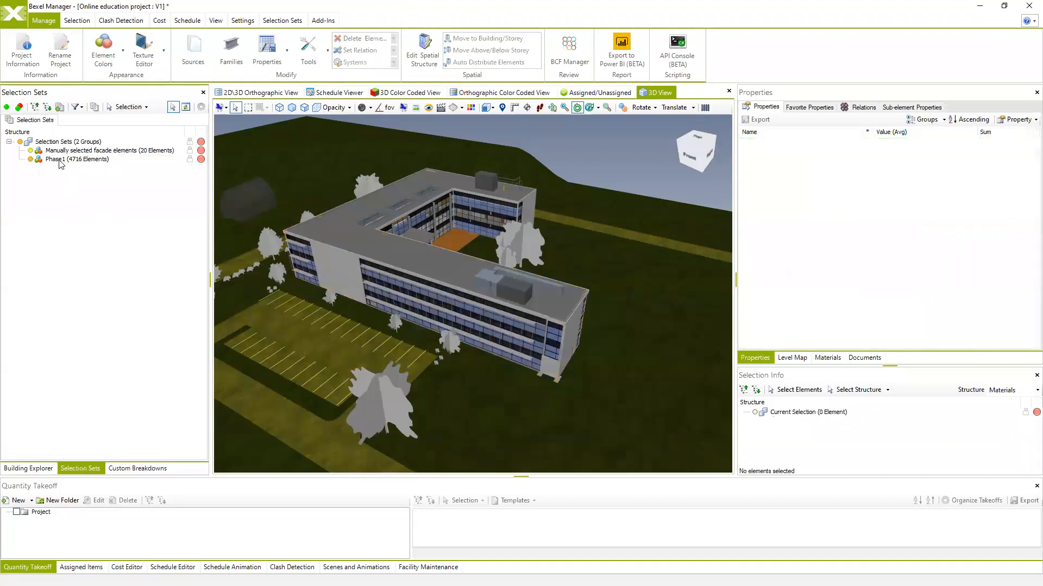
left_click(70, 159)
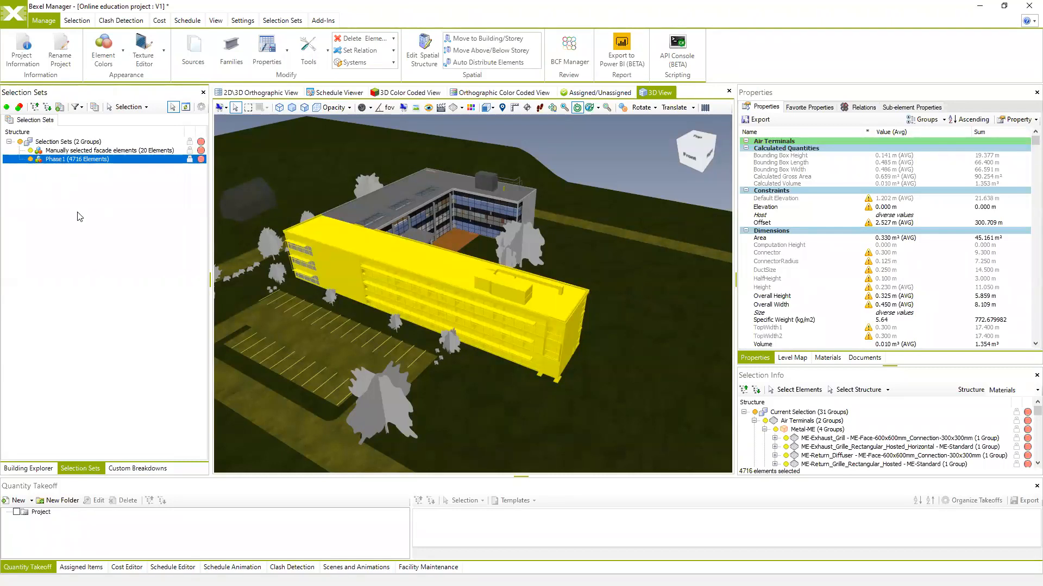
- Open the selection set manager and create a new selection set folder named Constuction phases under Project
left_click(93, 107)
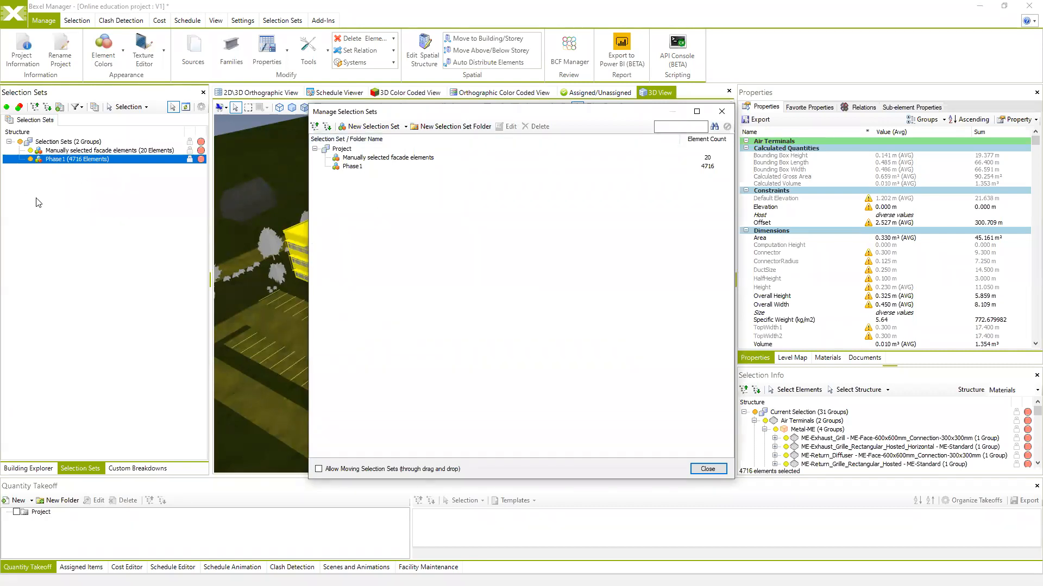
left_click(450, 127)
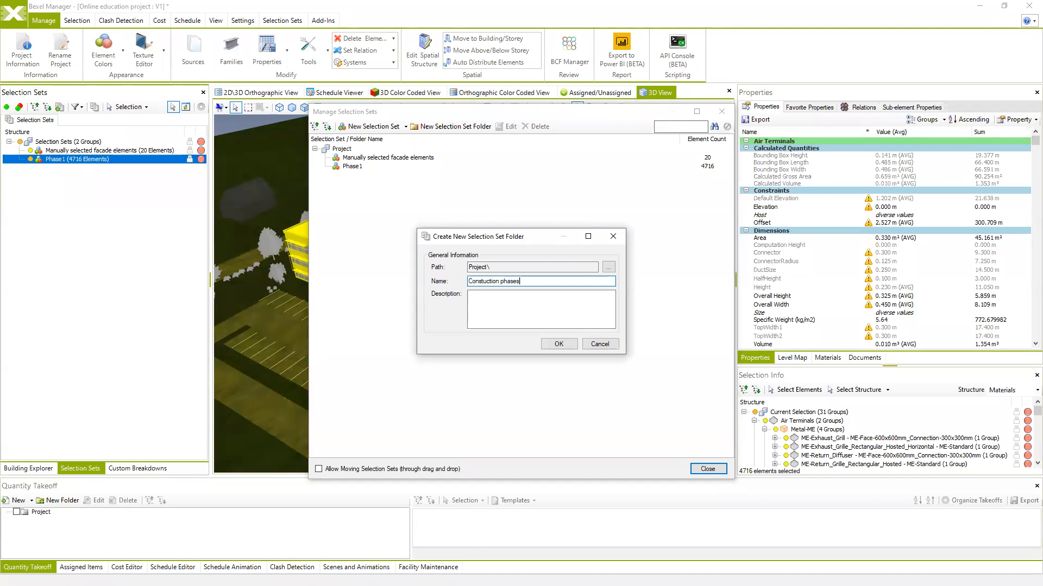
left_click(558, 345)
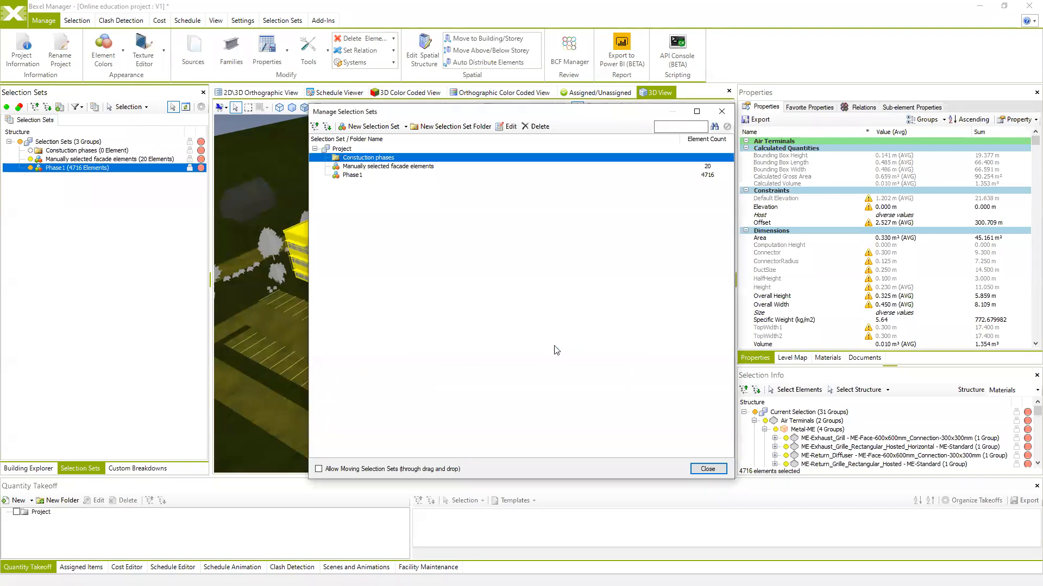
- Allow moving of selection sets, move the Phase1 set into the Constuction phases folder, and expand the folder
left_click(318, 470)
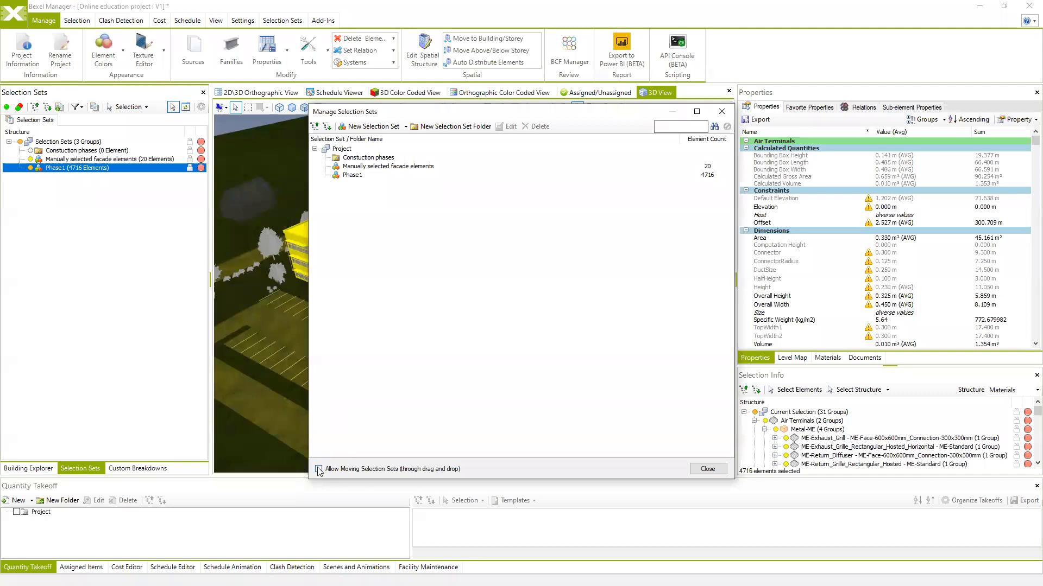
left_click_drag(354, 176, 357, 158)
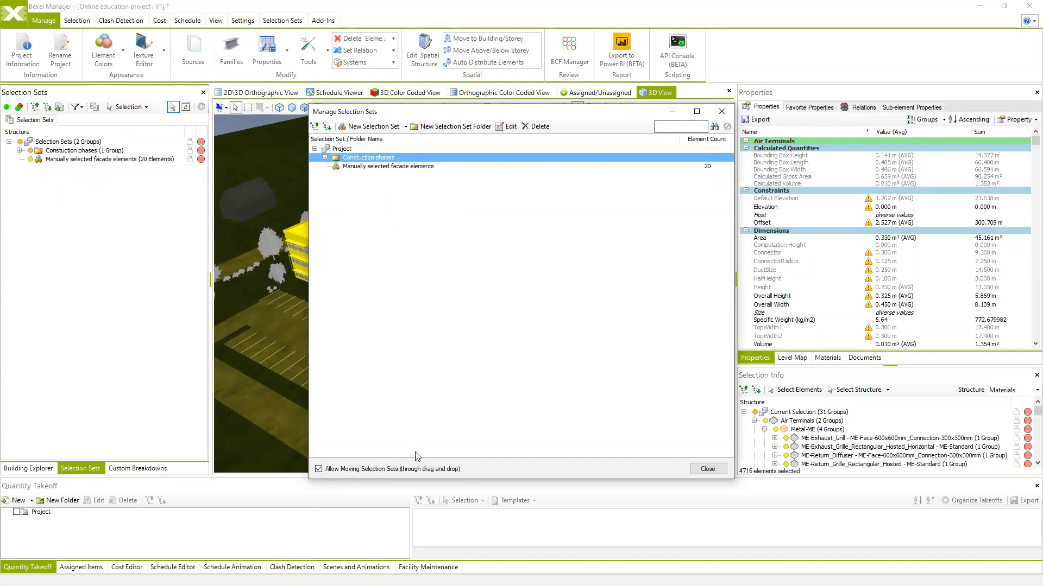
left_click(326, 158)
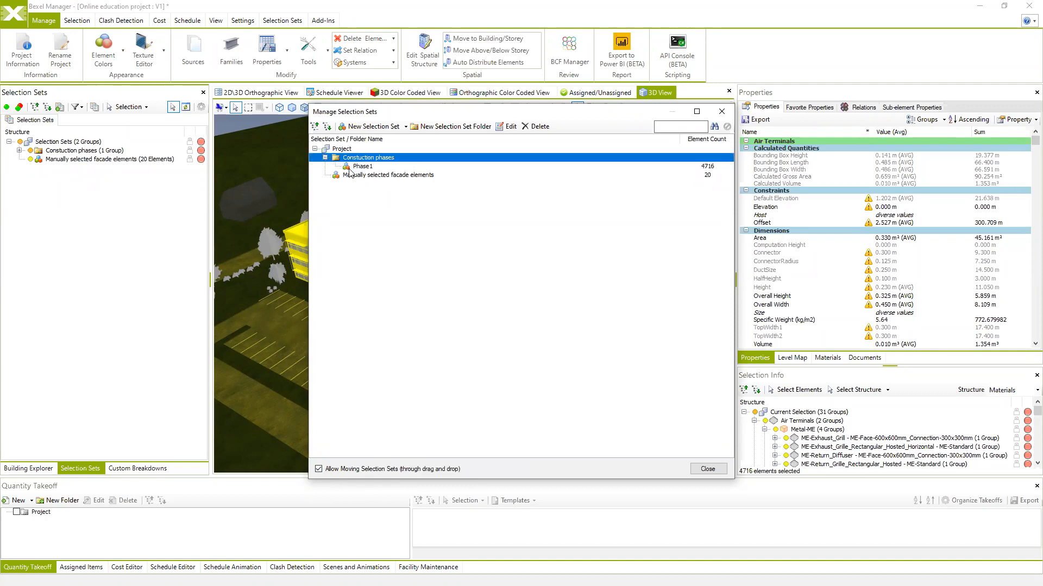
- Copy the Phase1 selection set and paste it twice into the Constuction phases folder
left_click(351, 166)
right_click(361, 172)
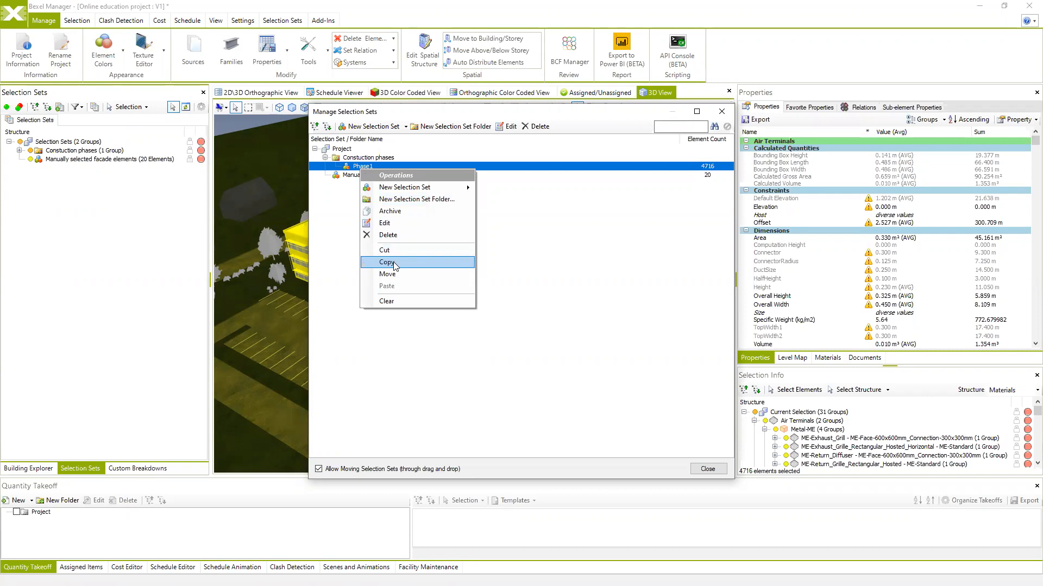
left_click(387, 263)
left_click(360, 158)
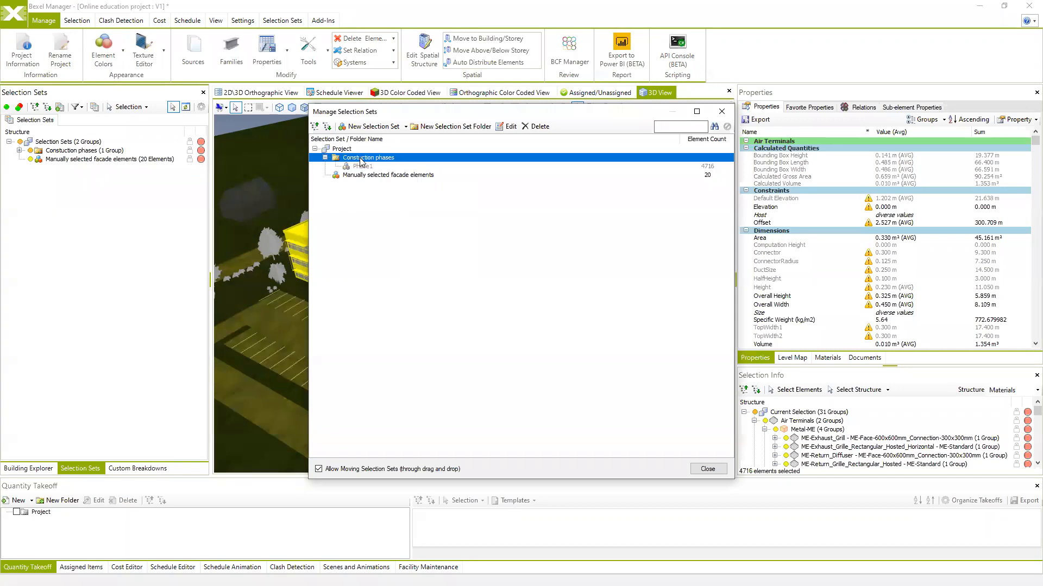
right_click(361, 158)
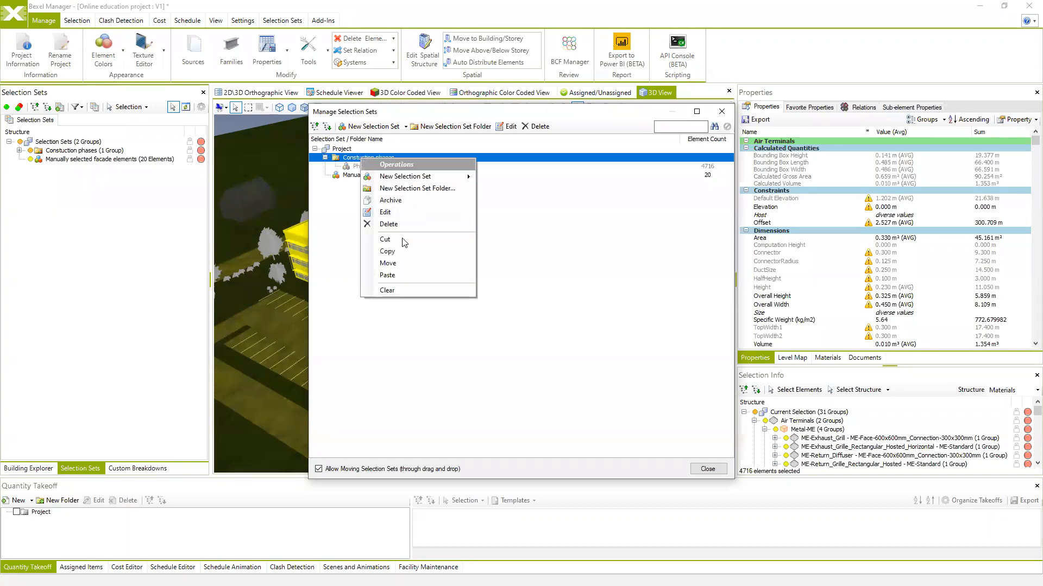
left_click(396, 272)
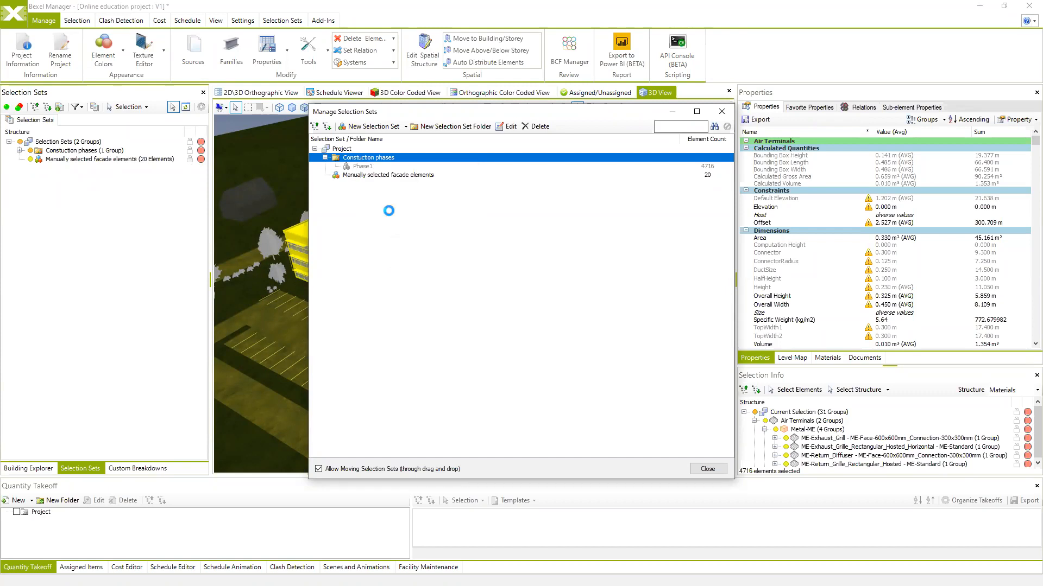
right_click(366, 158)
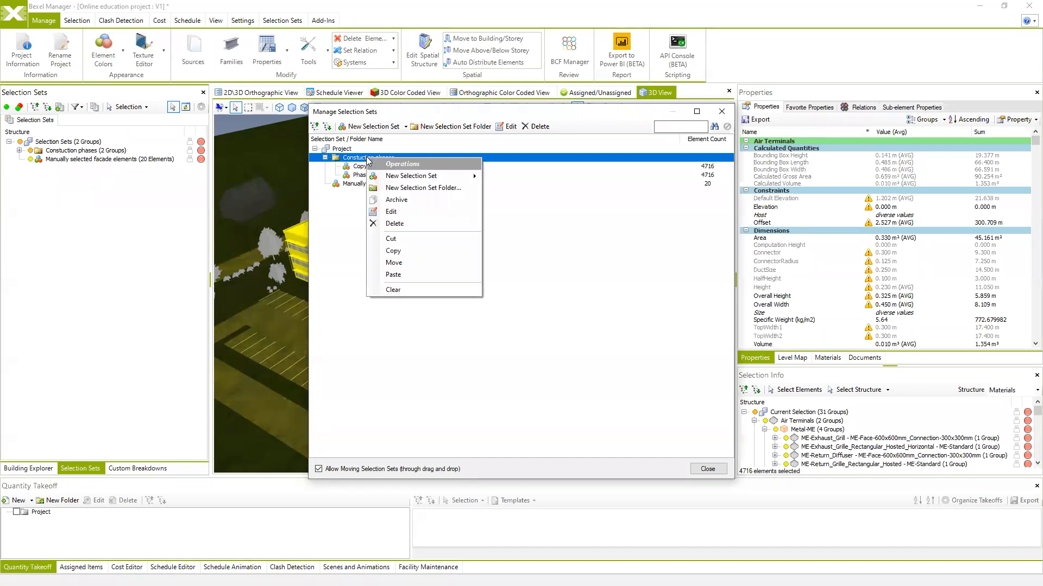
left_click(396, 274)
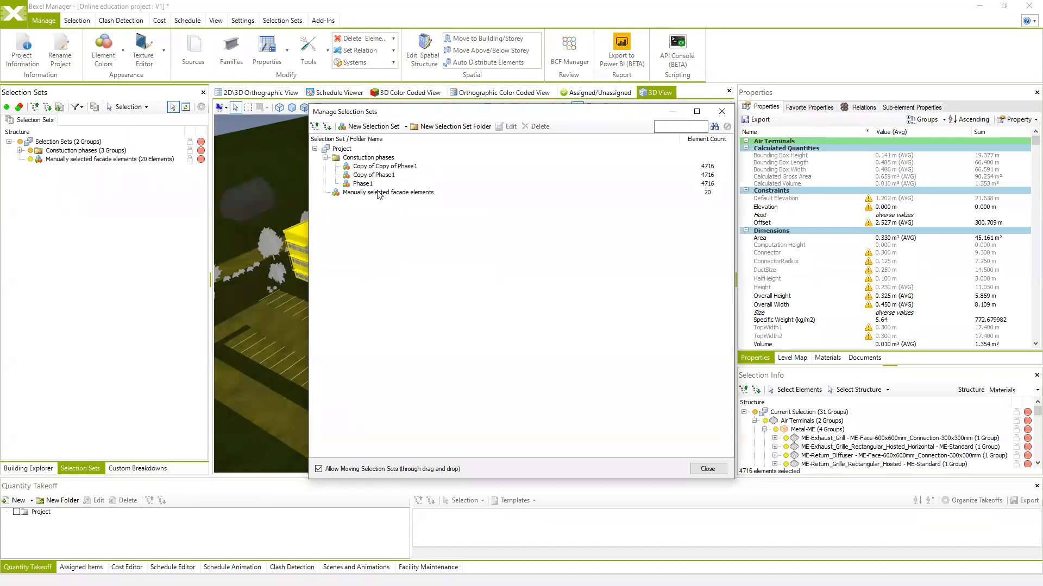
- Edit the Copy of Phase1 set so that its Construction Sequence query rule uses the value Phase2
left_click(374, 177)
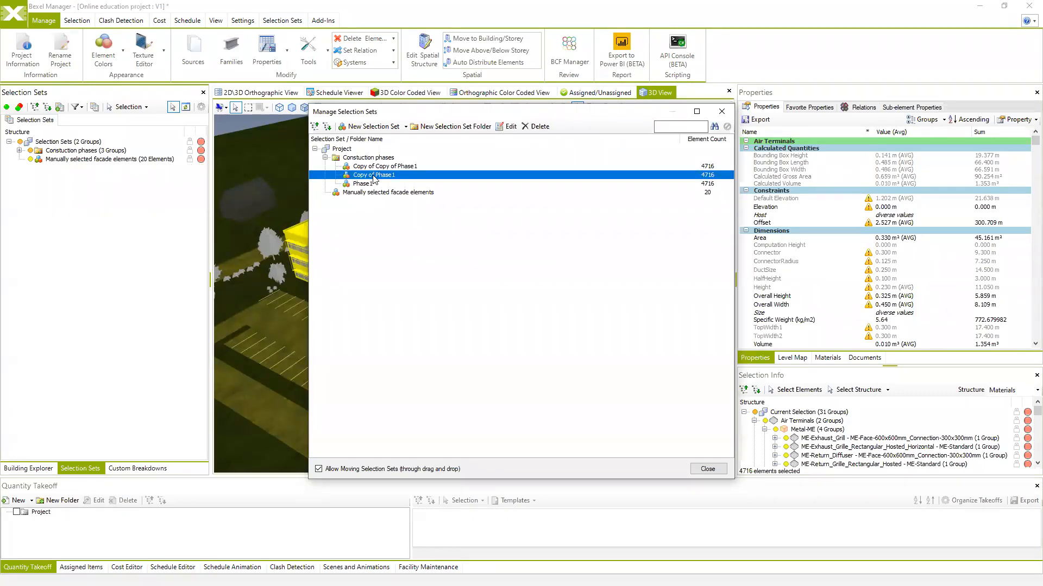
double_click(373, 177)
left_click(760, 441)
left_click(510, 127)
left_click(337, 311)
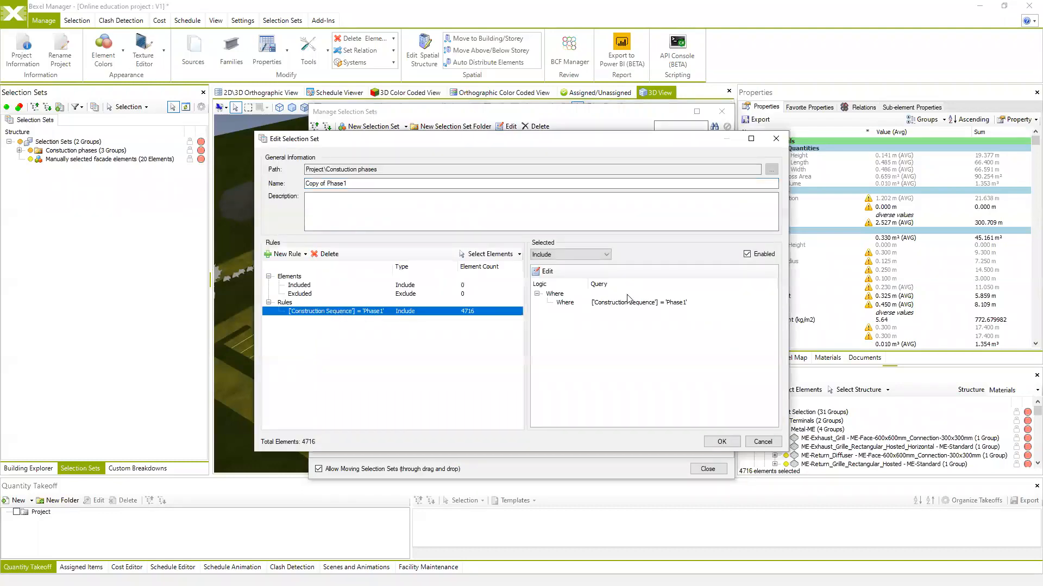
left_click(623, 304)
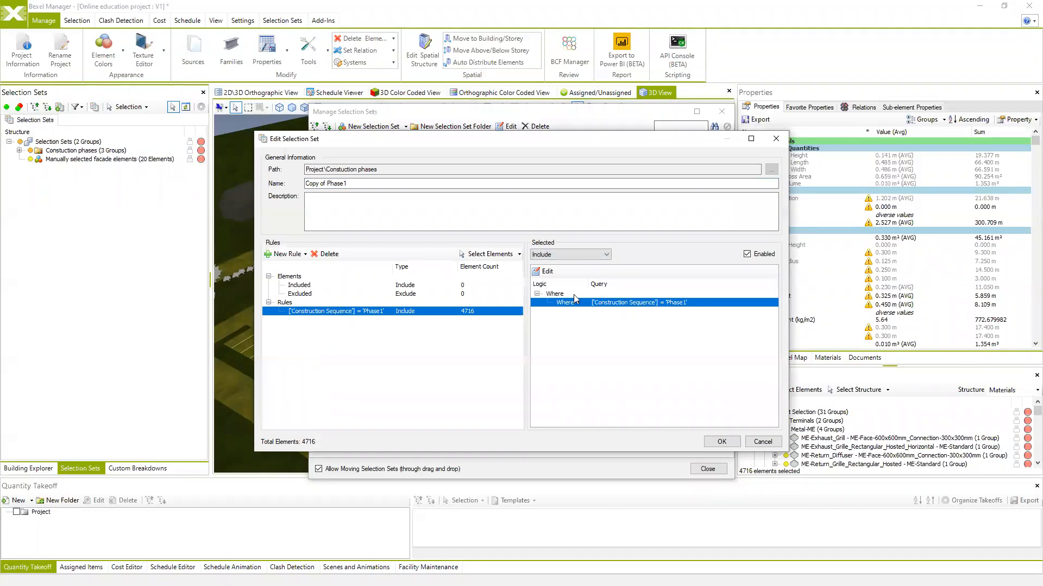
left_click(546, 273)
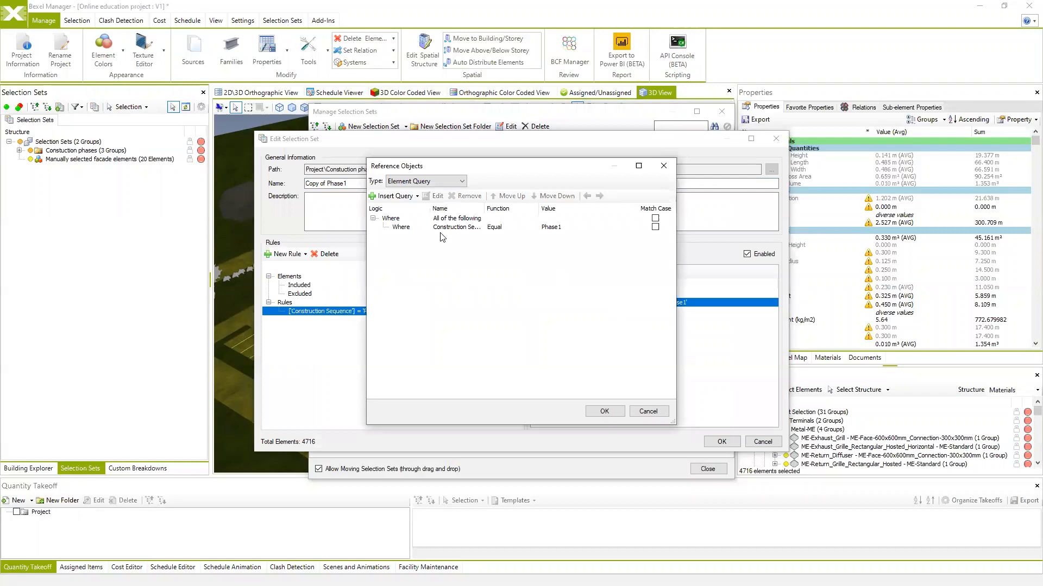
left_click(440, 228)
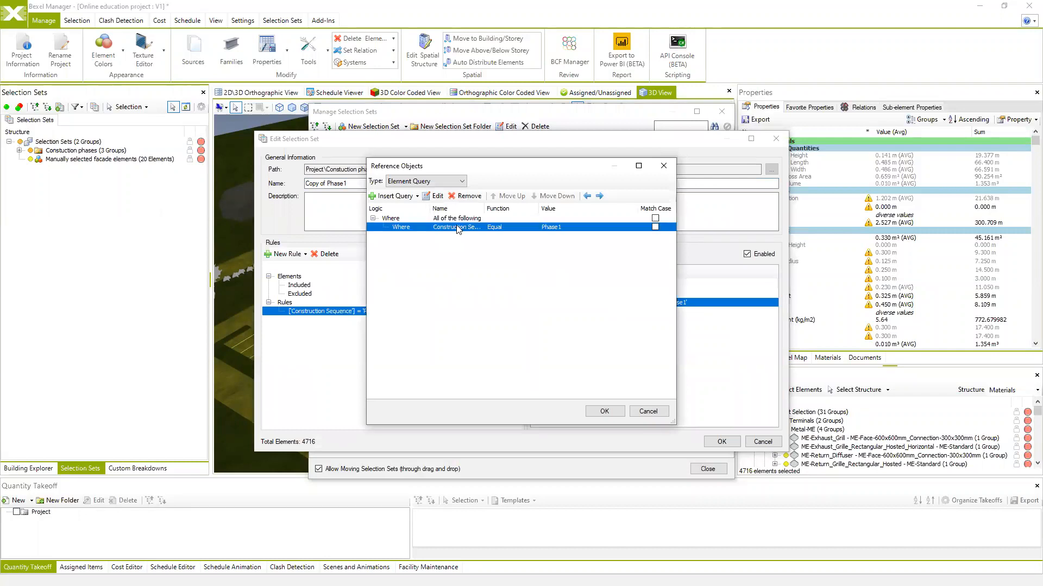
left_click(435, 196)
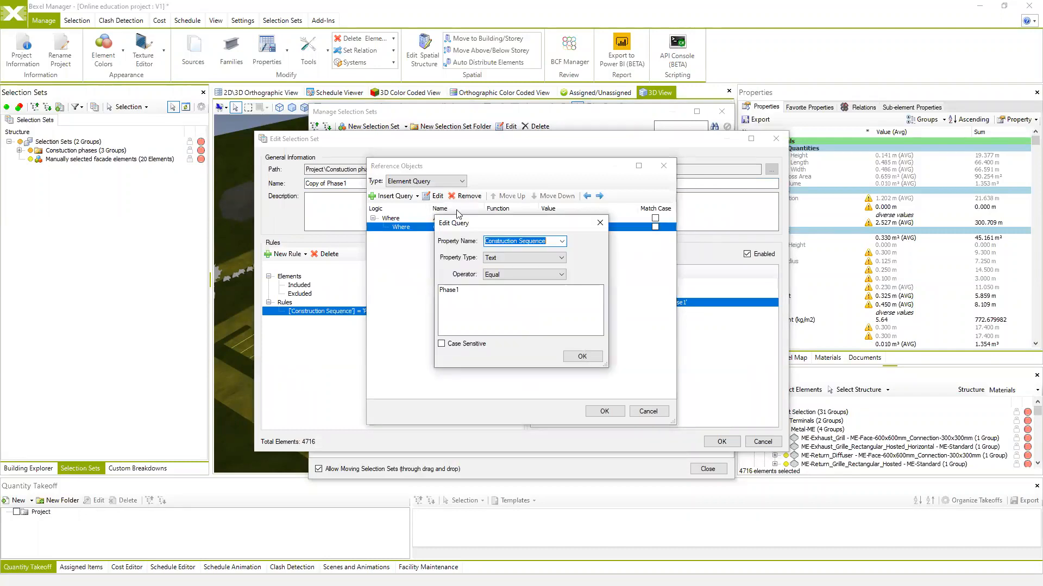
left_click(457, 290)
type("2")
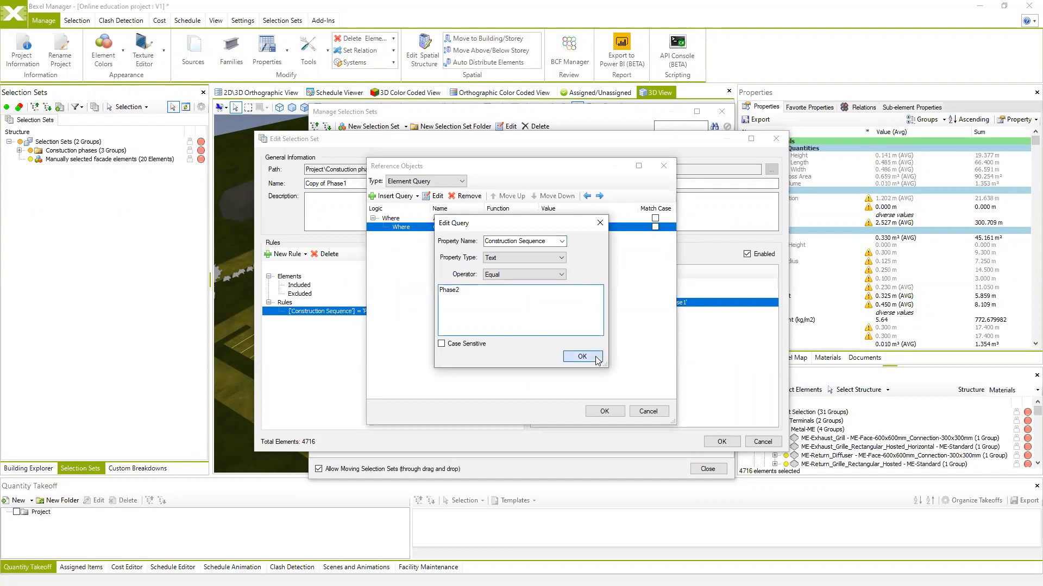
left_click(582, 356)
left_click(605, 411)
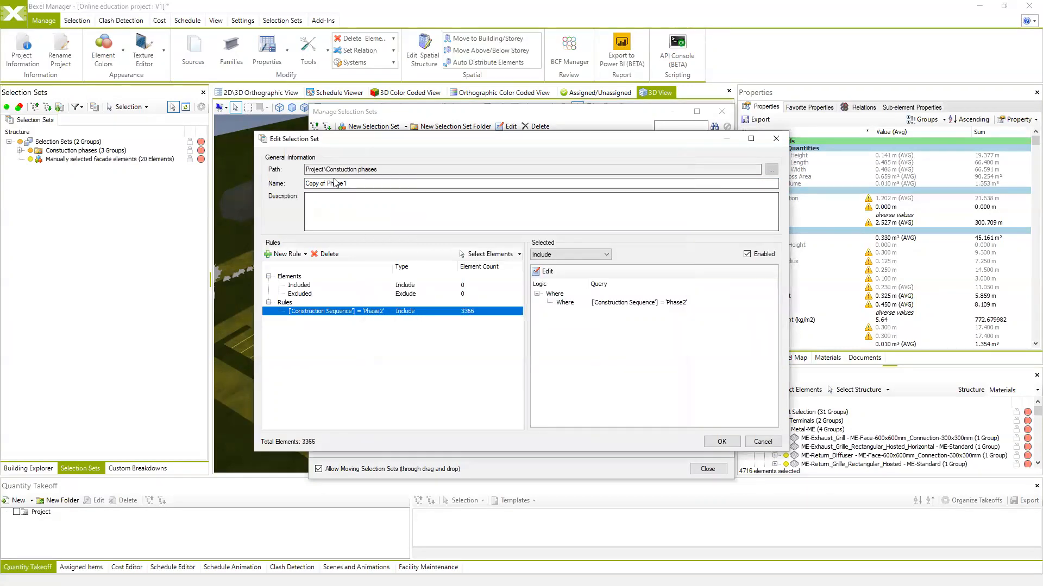
- Rename the Copy of Phase1 selection set as Phase2 and save its changes
left_click_drag(327, 184, 305, 184)
key("BackSpace")
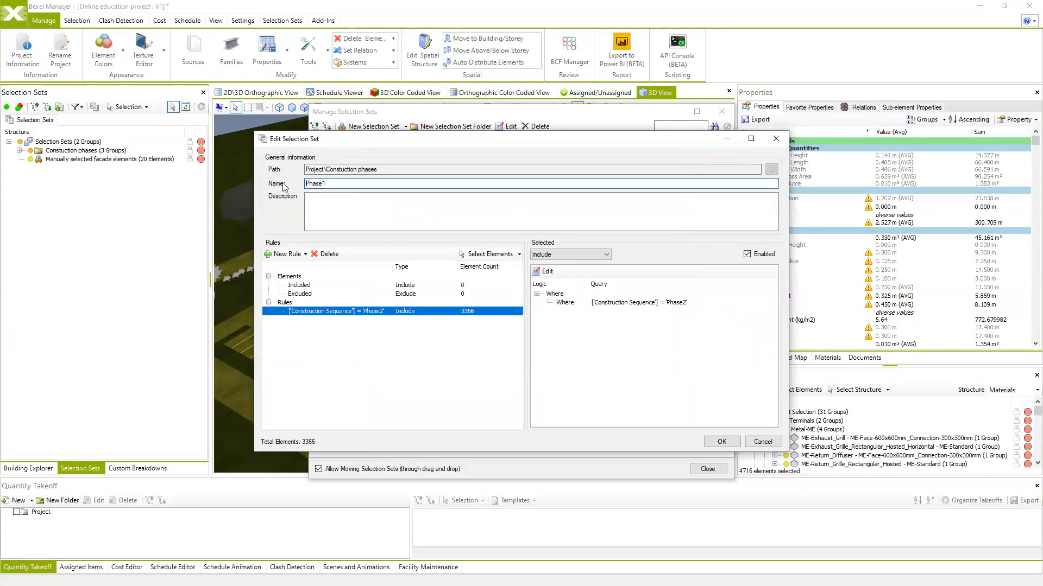
type("2")
left_click(349, 421)
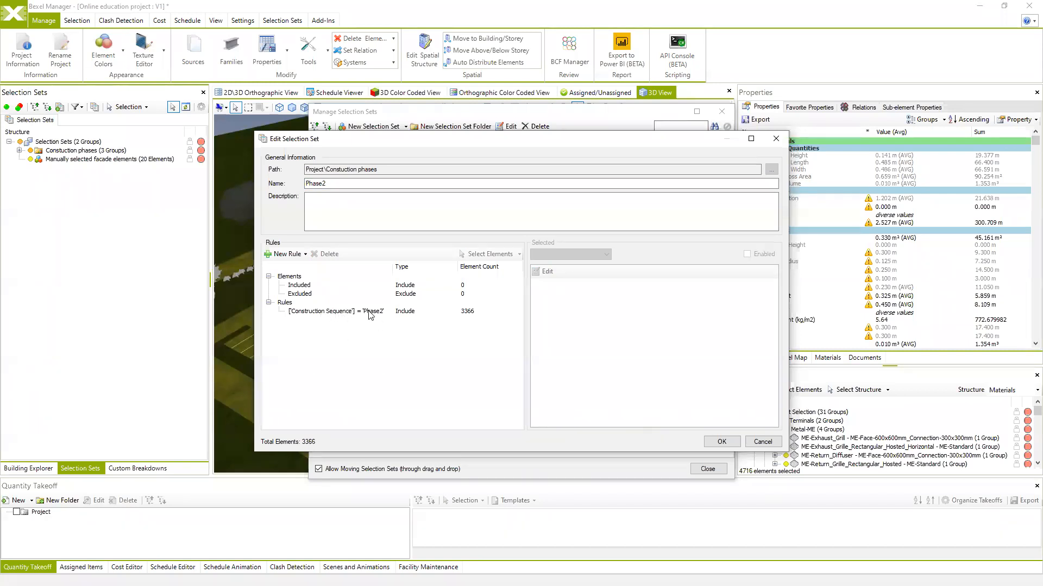
left_click(716, 445)
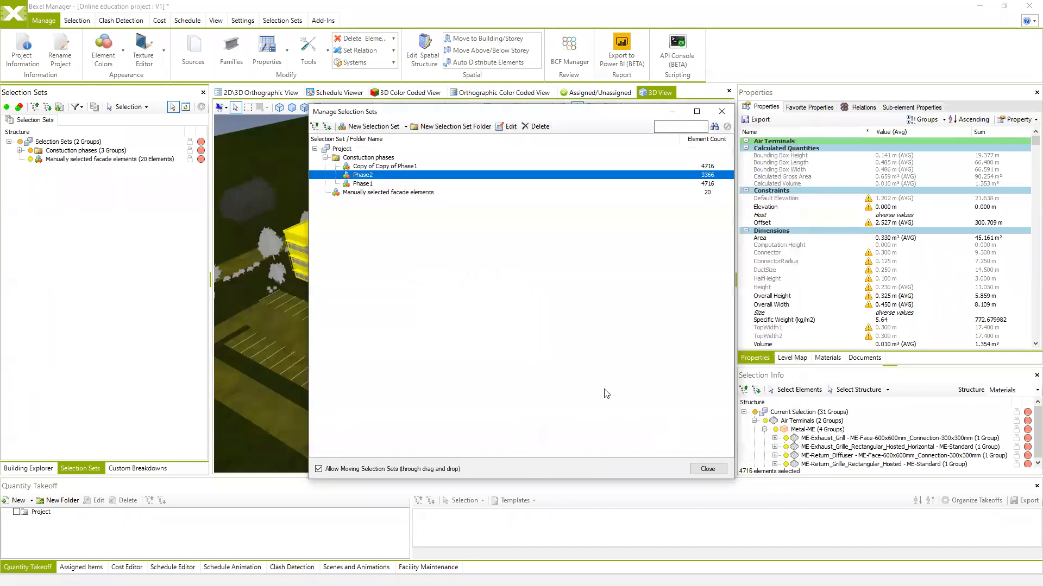
- Open the Copy of Copy of Phase1 selection set for editing and rename it as Phase3
left_click(380, 168)
right_click(380, 170)
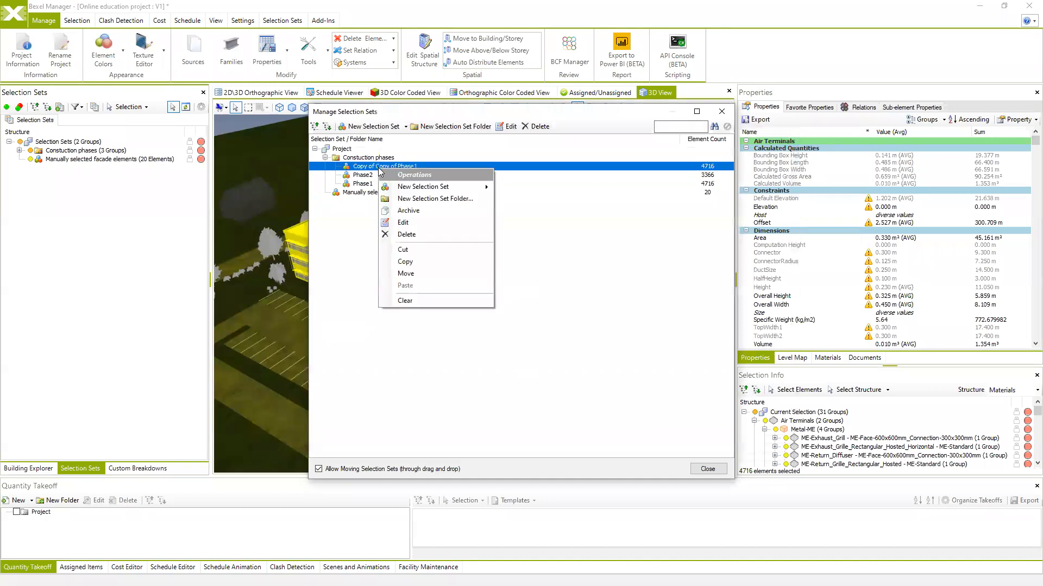
left_click(403, 222)
left_click_drag(347, 183, 277, 186)
key("BackSpace")
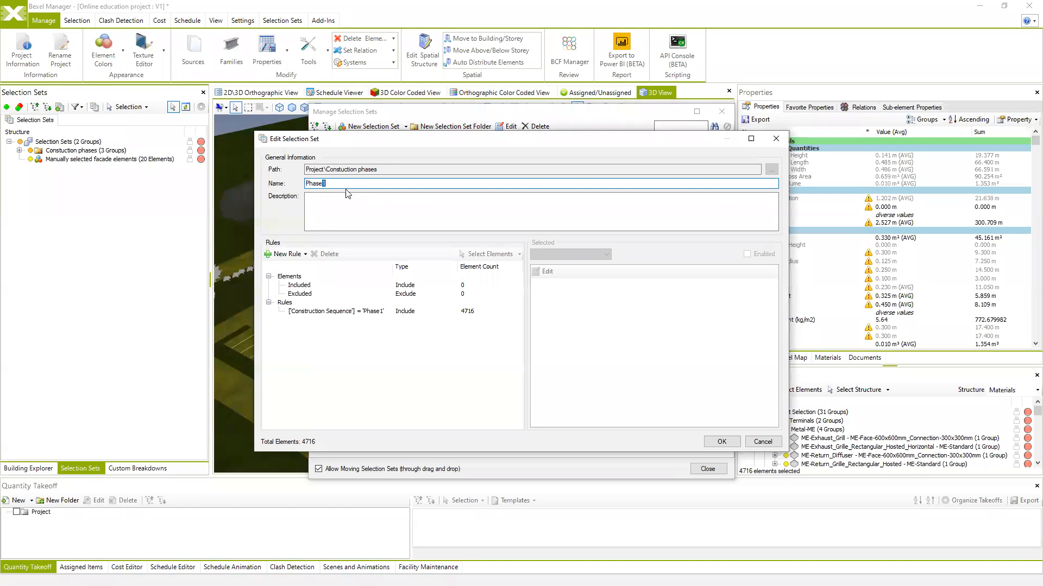
type("3")
- Set the value of the renamed set's Construction Sequence query rule to Phase3 and save the selection set
left_click(335, 311)
left_click(599, 303)
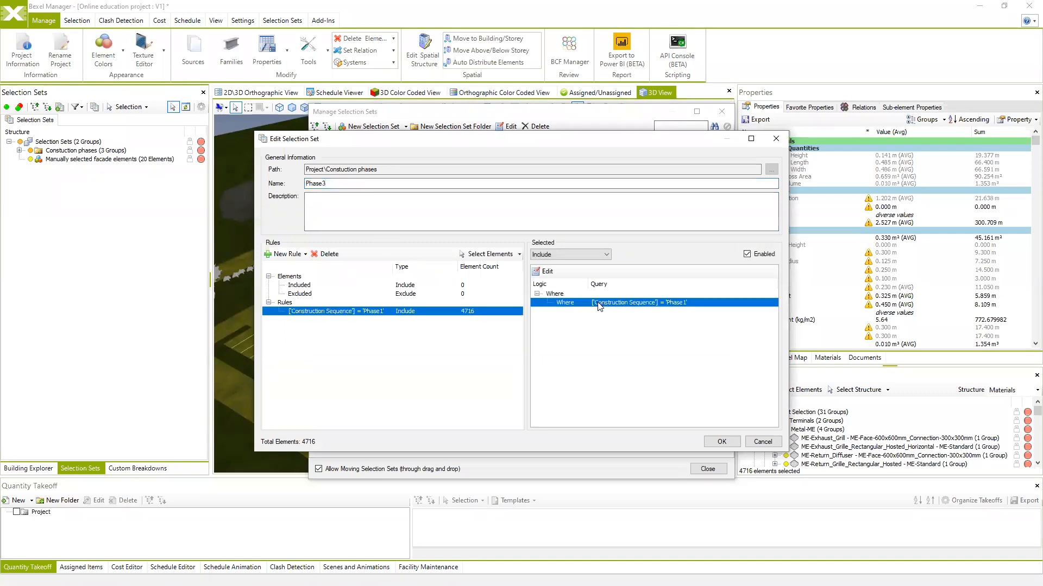
double_click(532, 303)
left_click(423, 227)
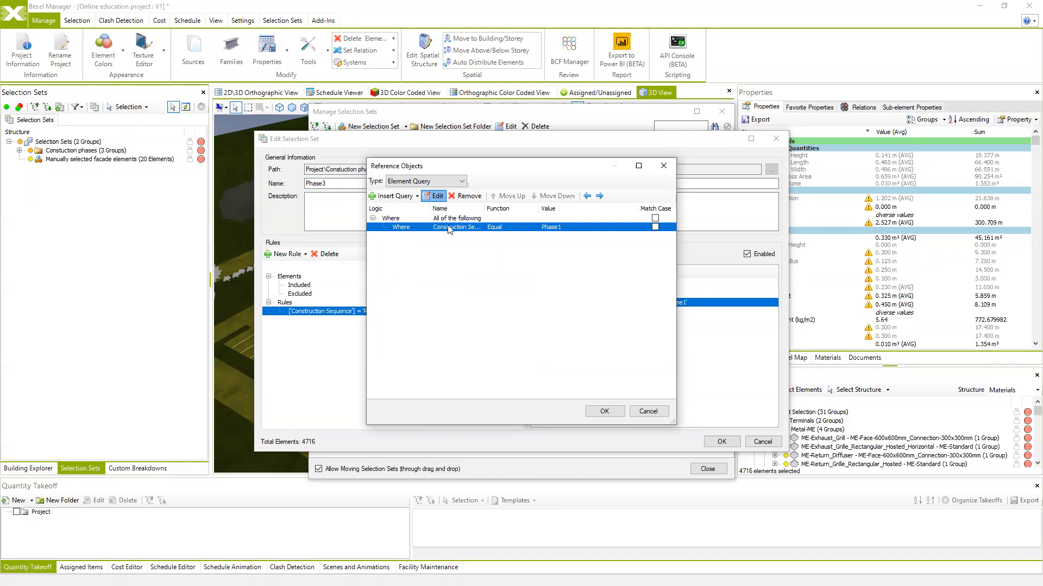
double_click(448, 228)
left_click_drag(457, 291, 472, 292)
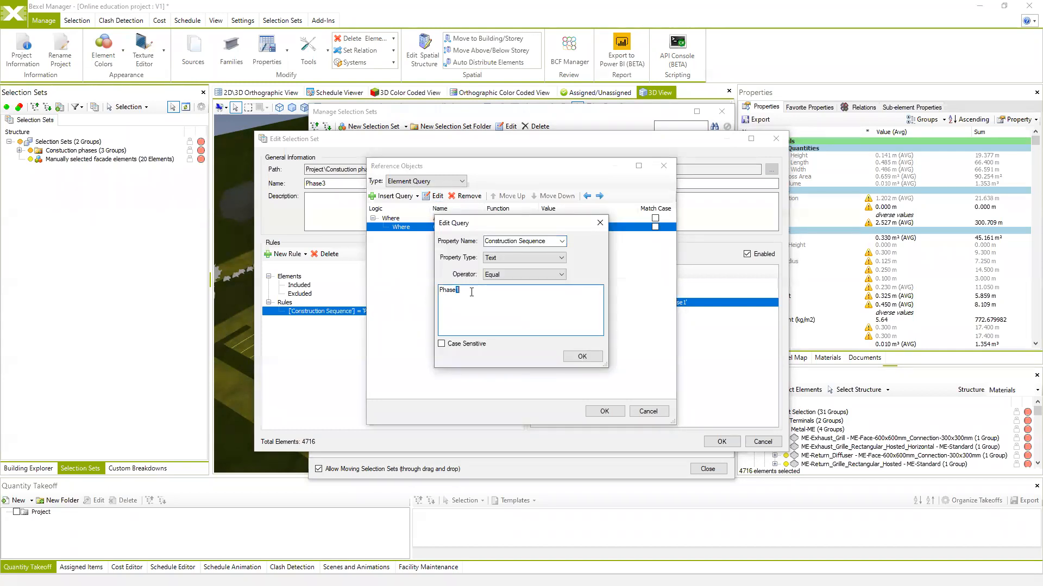
left_click(581, 356)
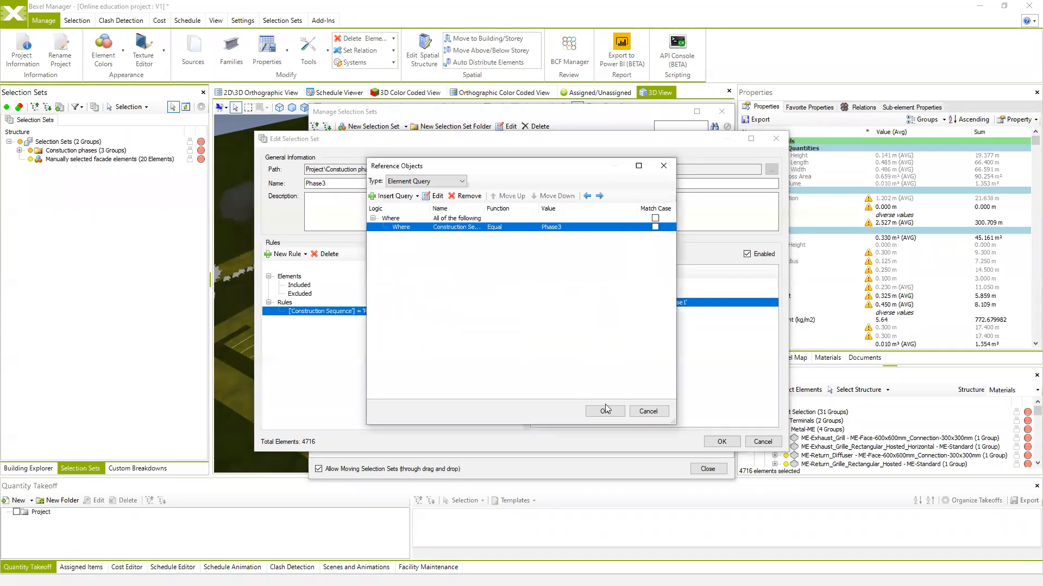
left_click(605, 411)
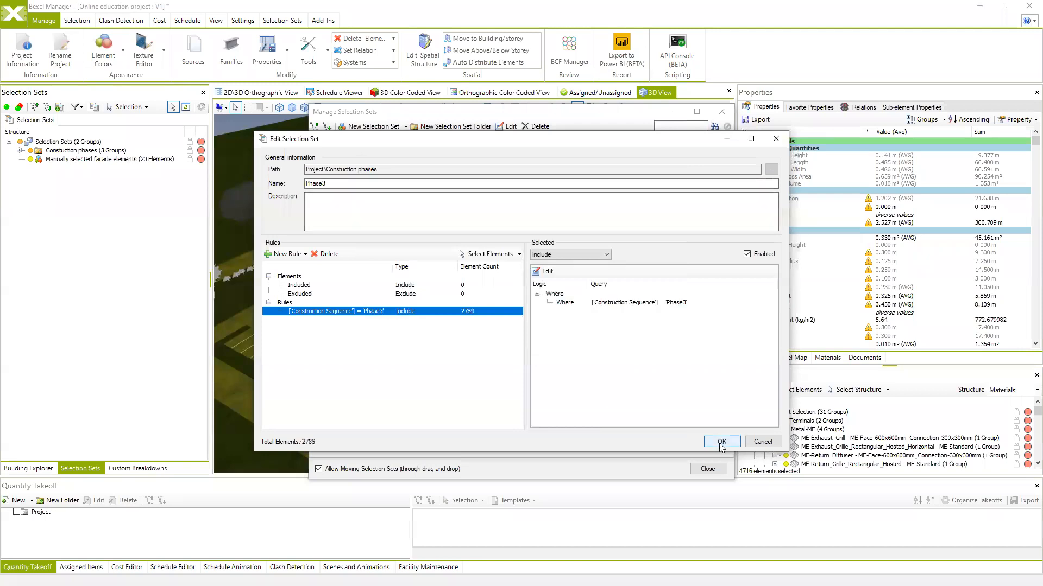
left_click(721, 442)
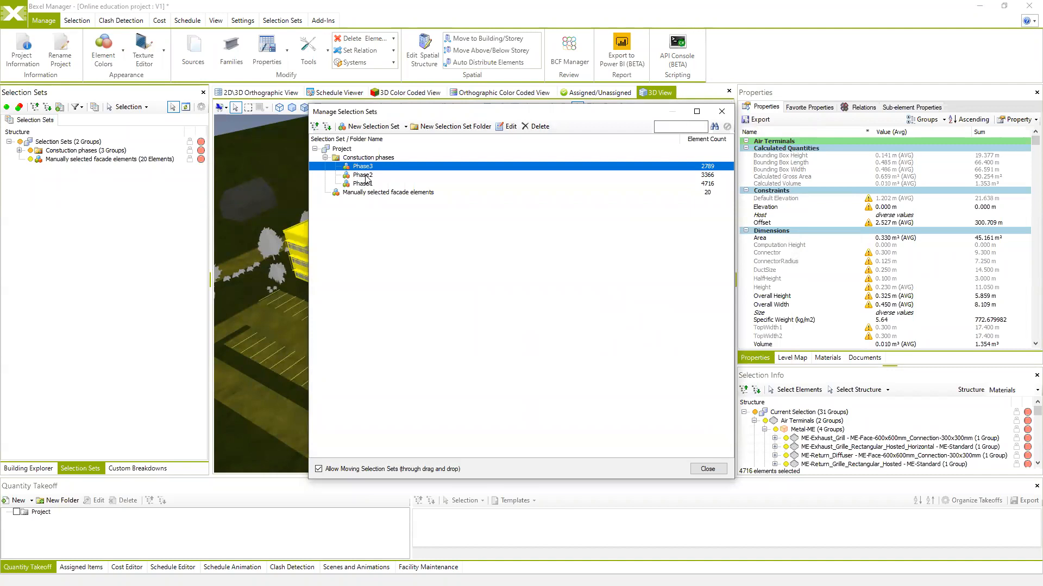
- Examine the phase sets in the Construction phases folder, checking their elements in the 3D view and the Construction Sequence property of Phase3
left_click(707, 469)
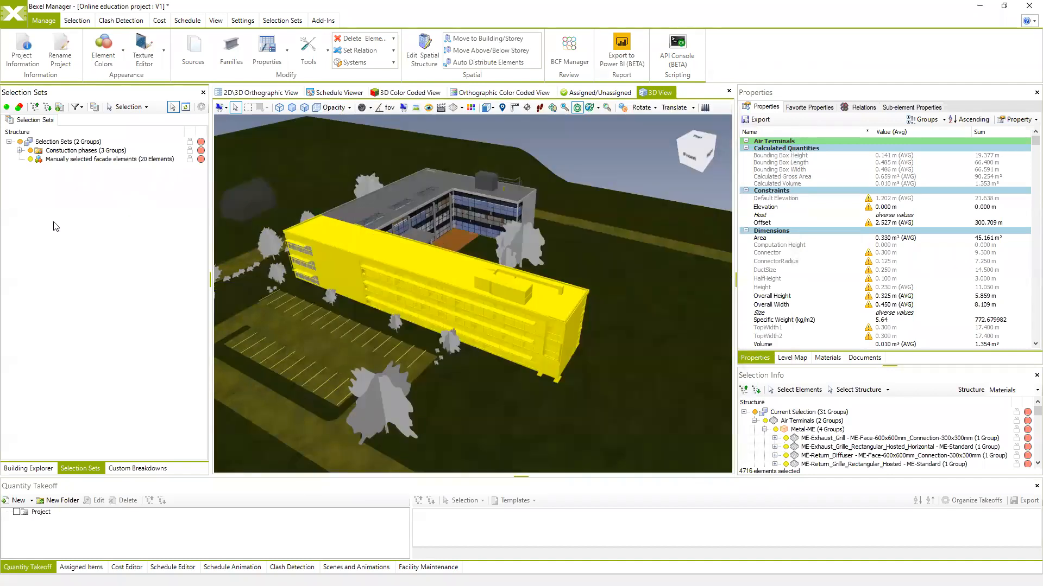
left_click(19, 150)
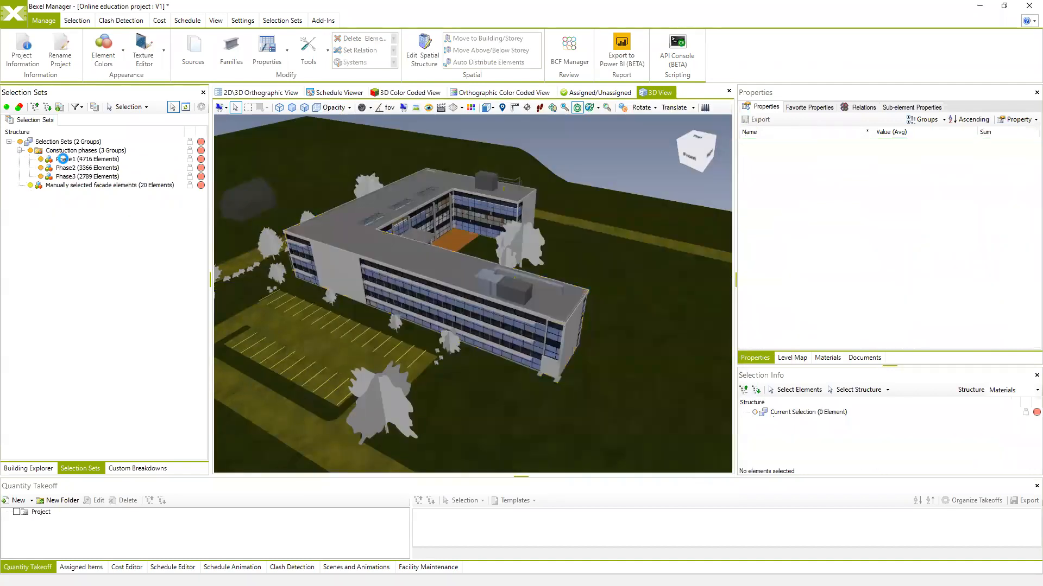
left_click(76, 168)
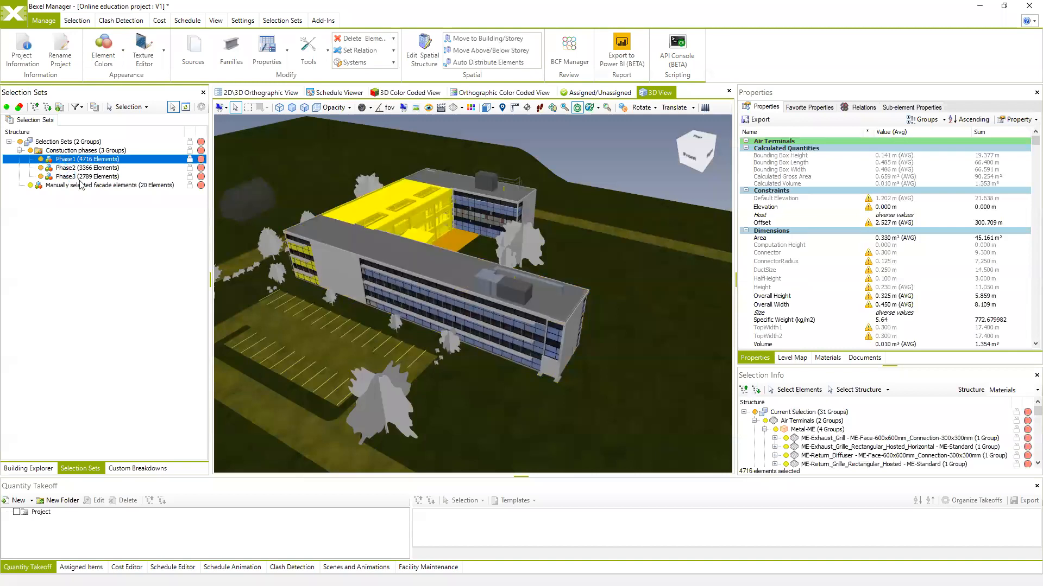
left_click(69, 180)
mouse_move(363, 251)
left_mouse_down()
mouse_move(419, 252)
mouse_move(383, 247)
left_mouse_up()
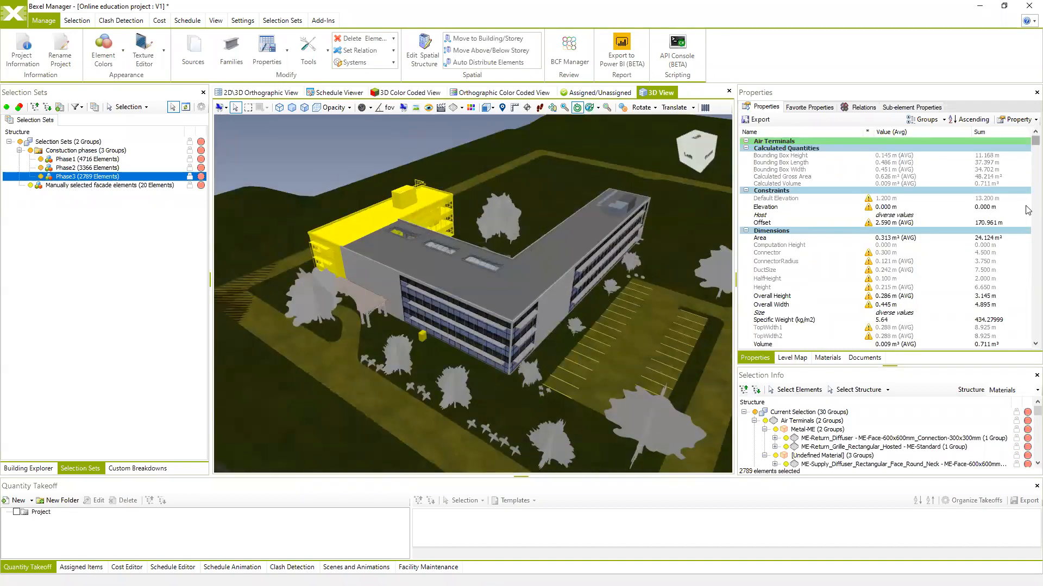
scroll(825, 342, "down", 10)
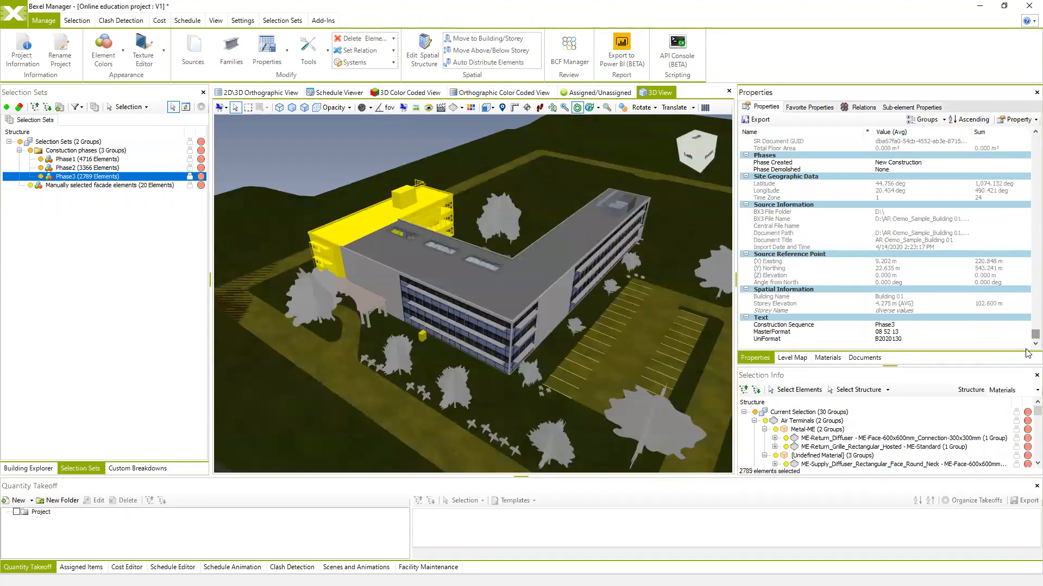
left_click(61, 167)
left_click(34, 226)
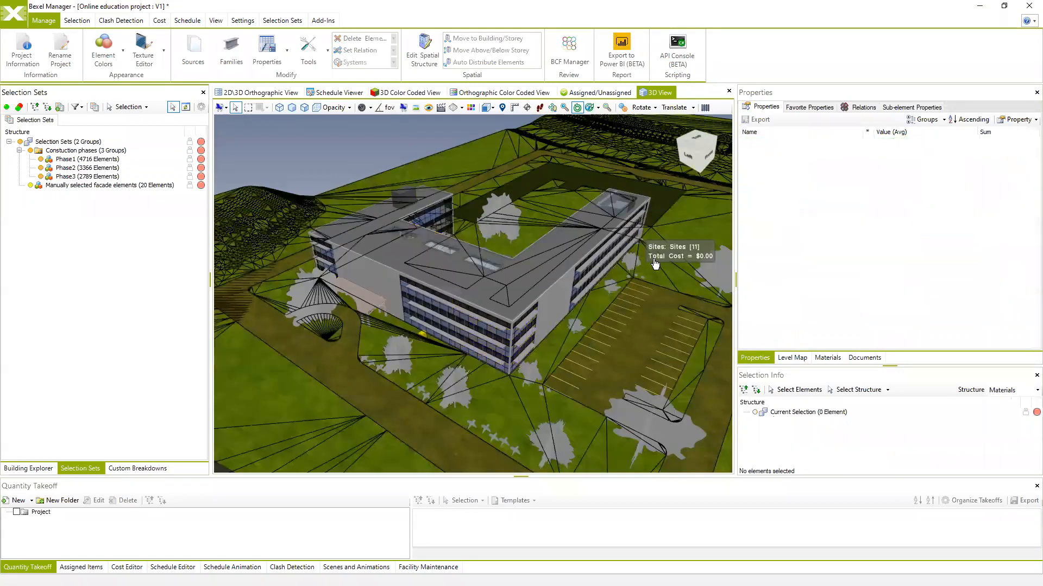
left_click_drag(654, 265, 586, 262)
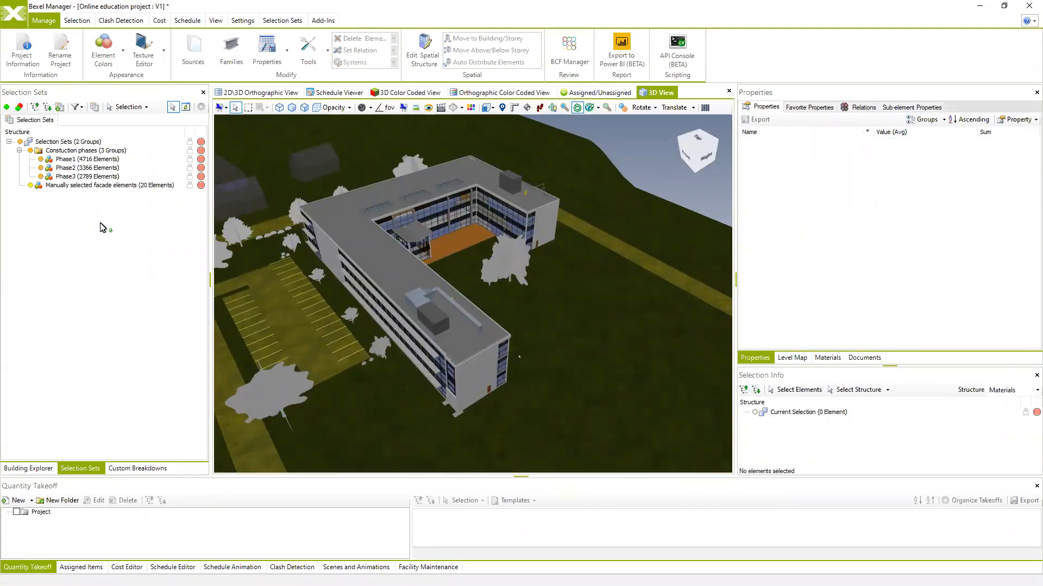
left_click_drag(318, 236, 349, 245)
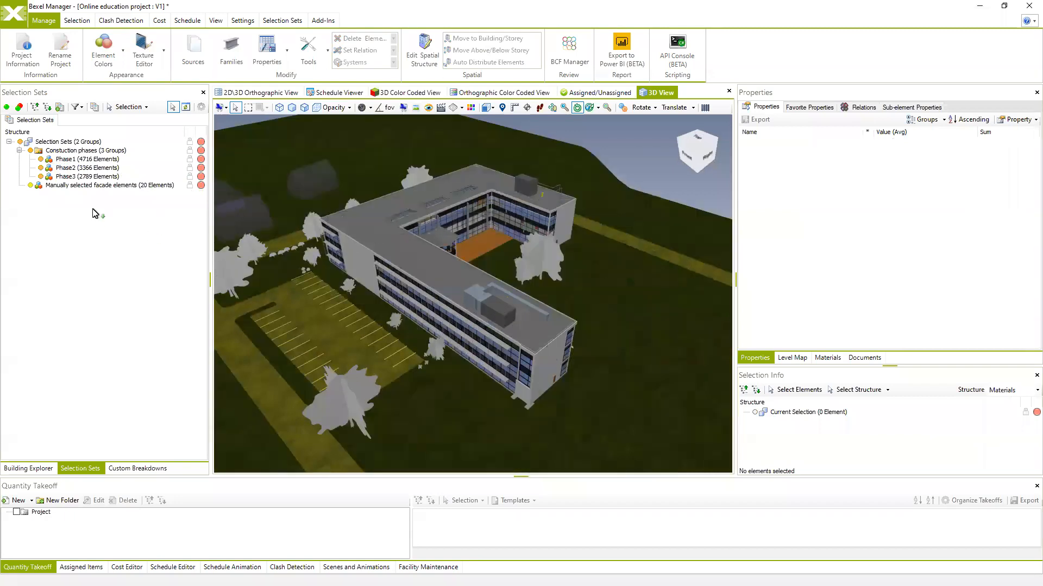
- Create a new selection set named Structural elements and start an inclusive rule of type Element Query for it
left_click(60, 109)
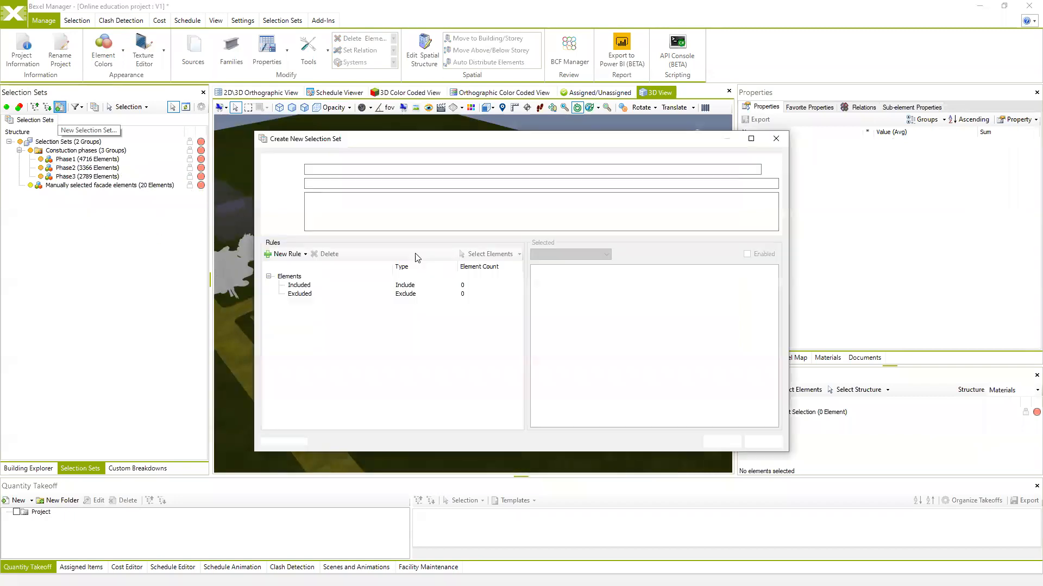
left_click(352, 184)
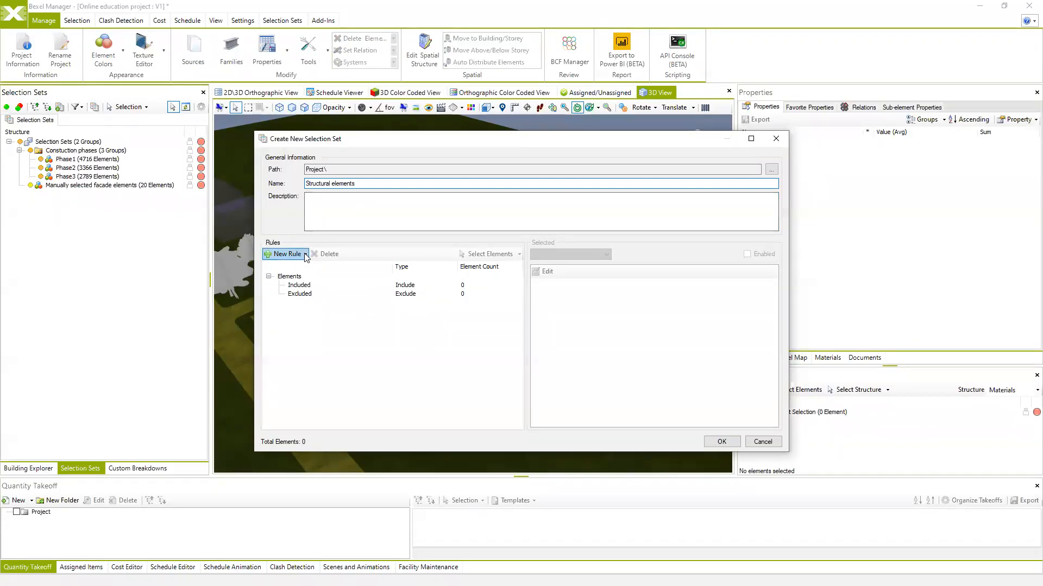
left_click(287, 253)
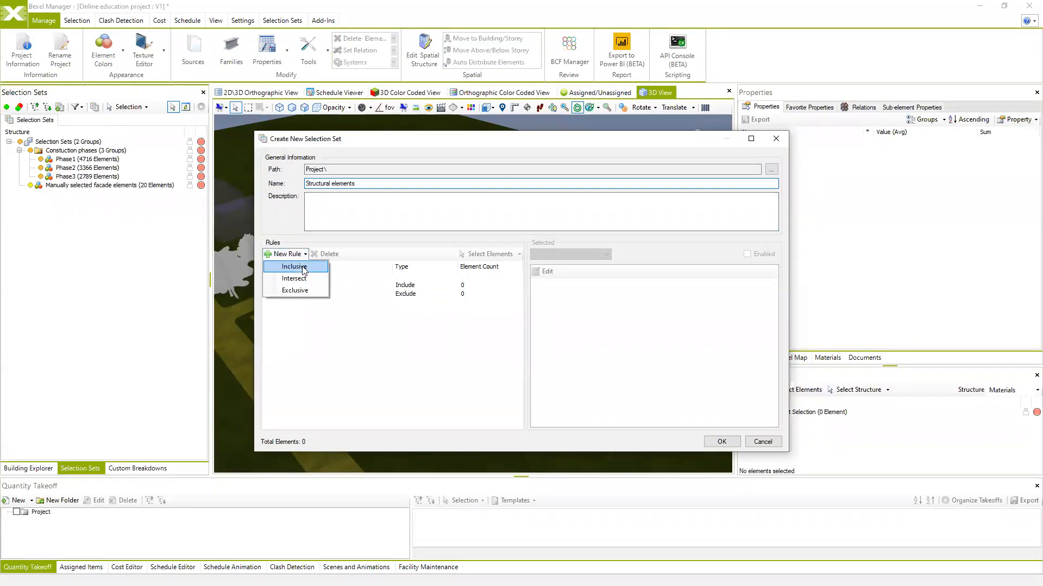
left_click(298, 267)
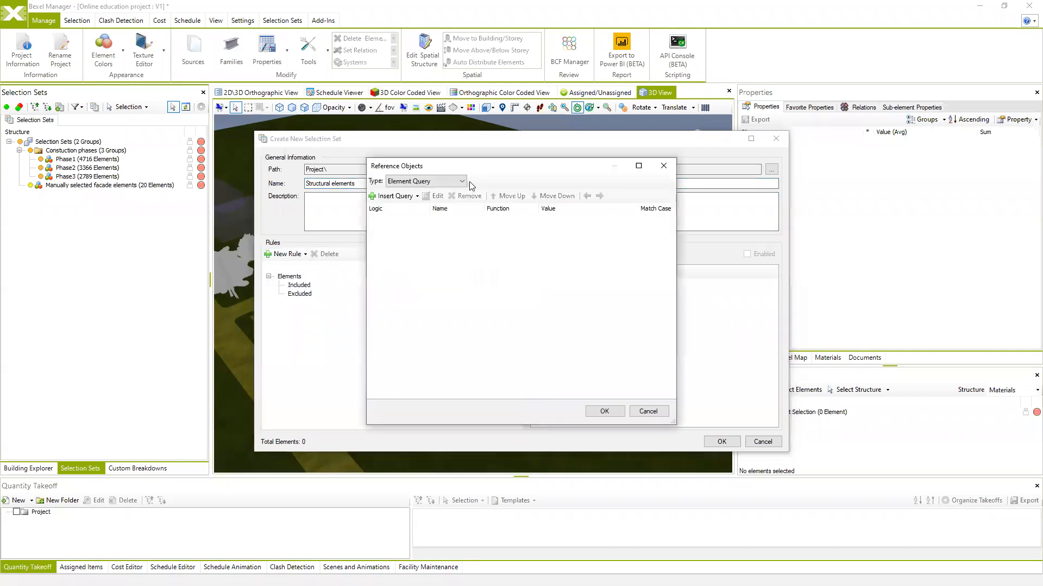
left_click(462, 181)
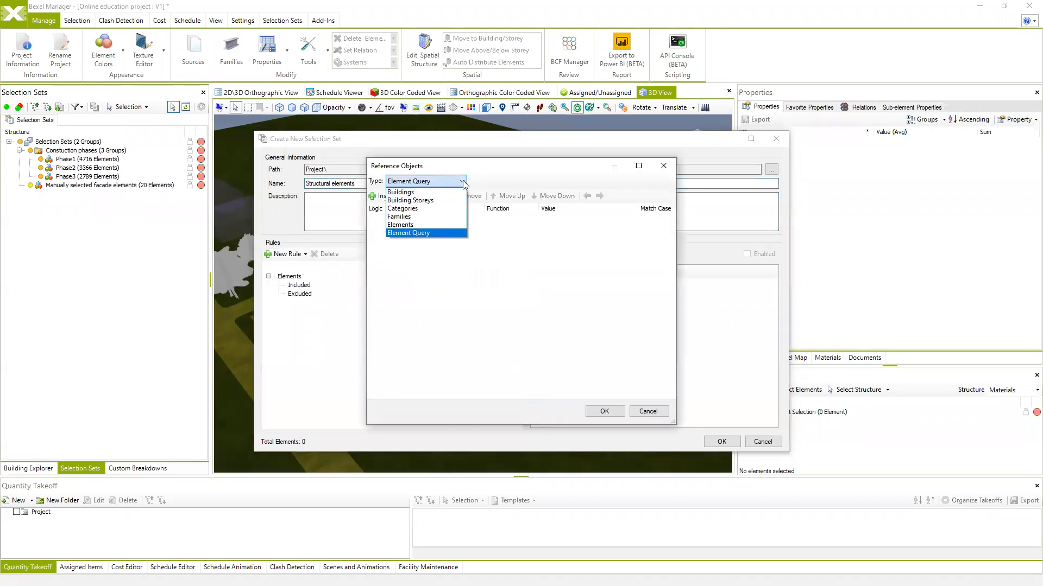
left_click(422, 232)
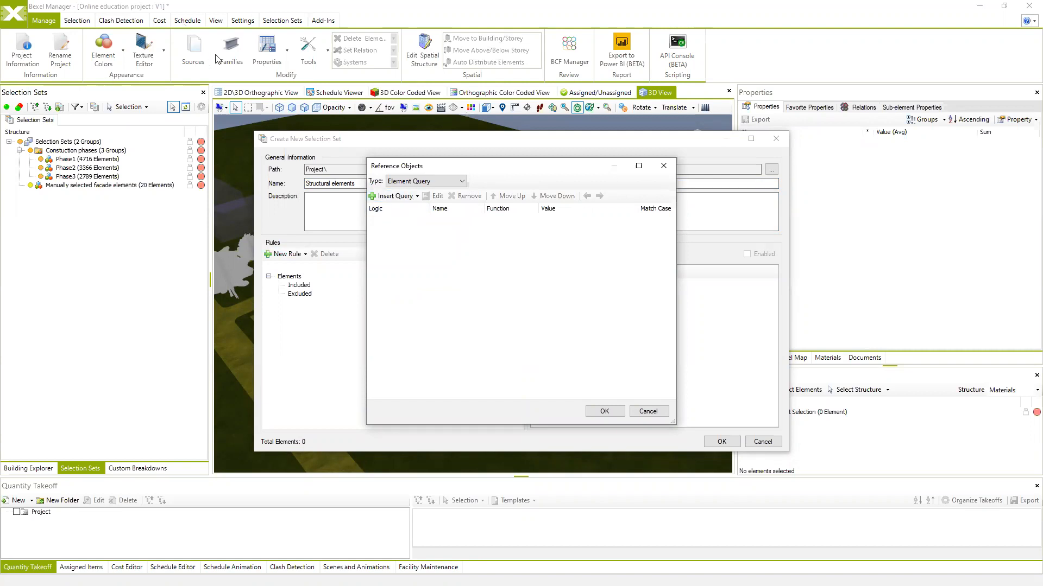
- Define the inclusive rule with a property value query where Document Title begins with ST, and confirm the rule
left_click(417, 196)
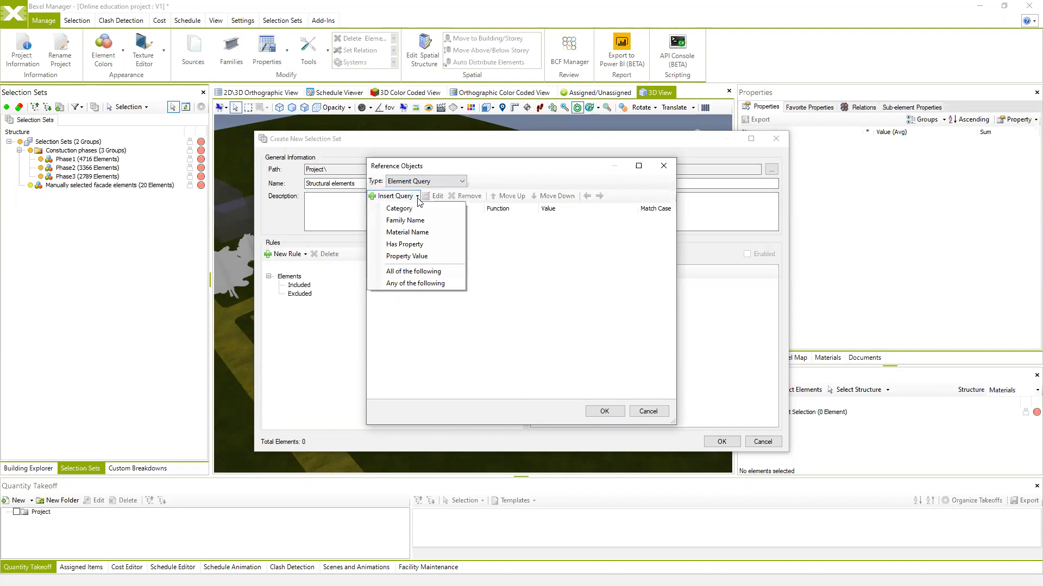
left_click(411, 259)
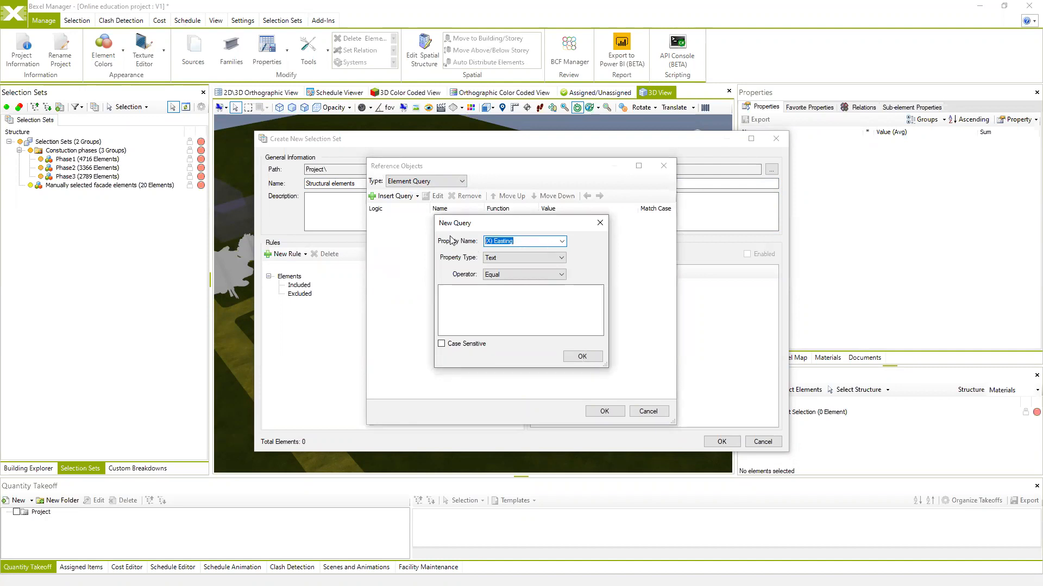
type("do")
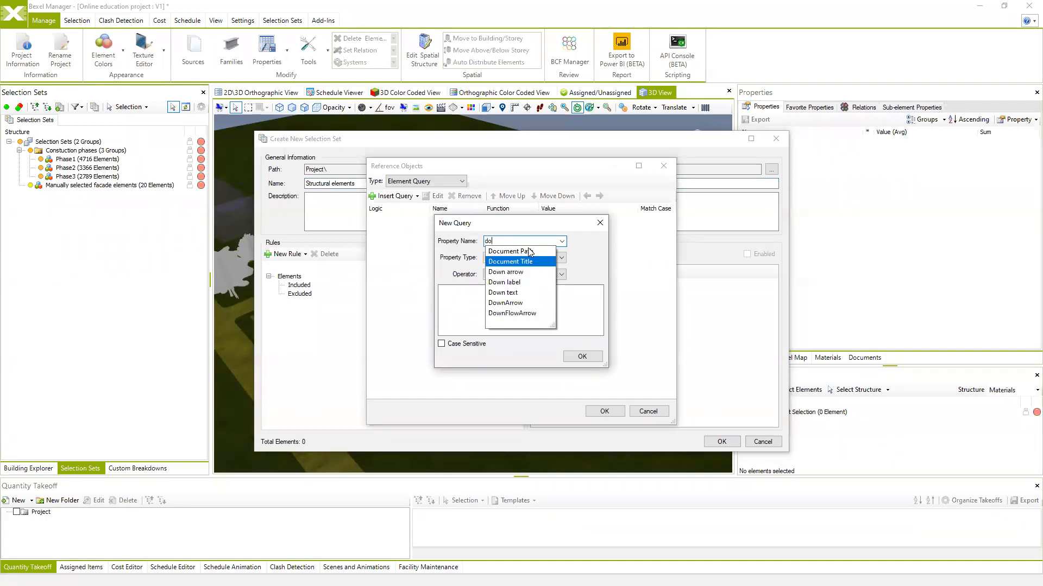
left_click(527, 262)
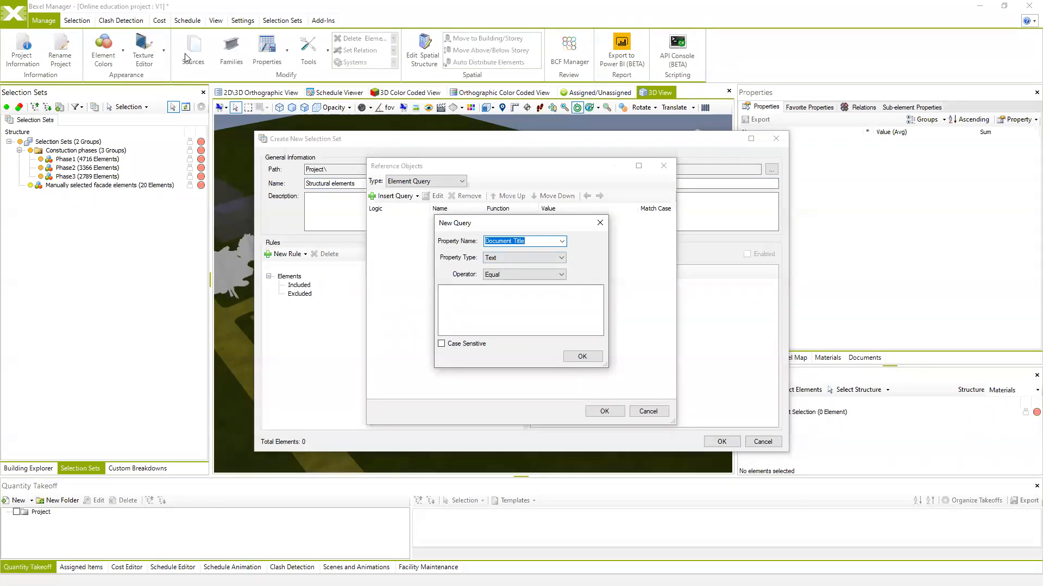
left_click(562, 275)
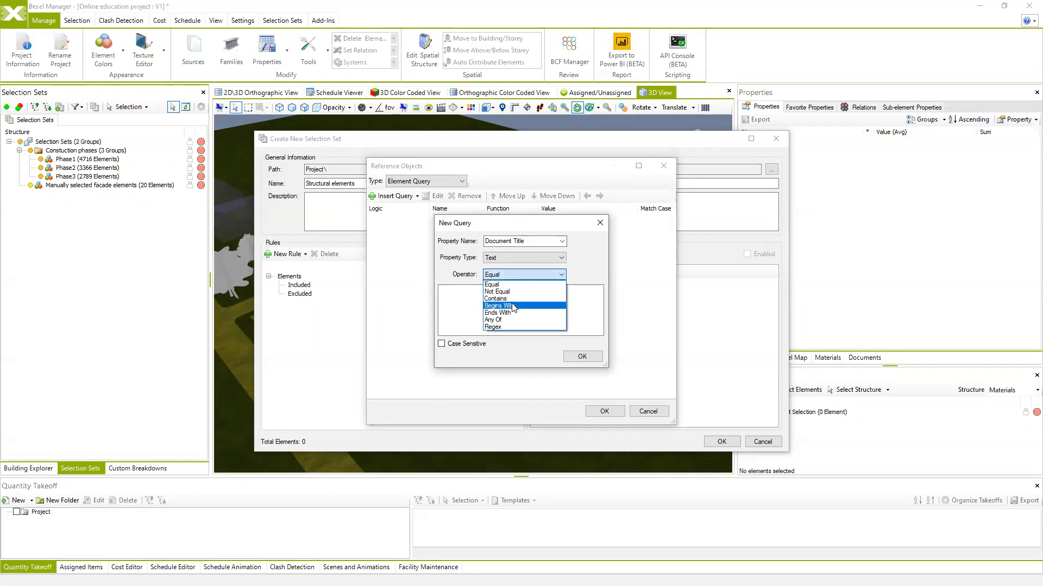
left_click(499, 306)
left_click(478, 300)
type("ST")
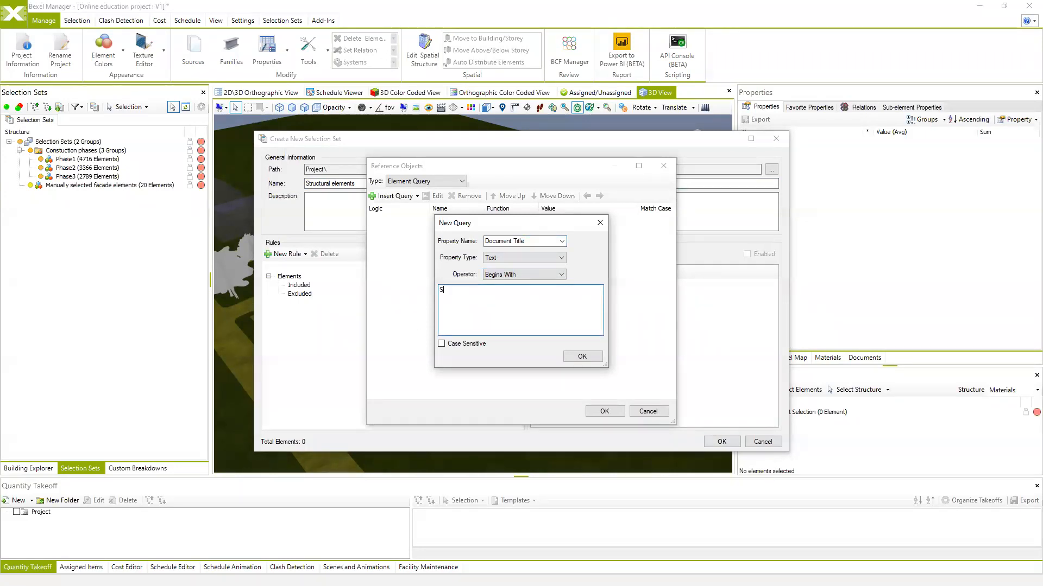
left_click(579, 357)
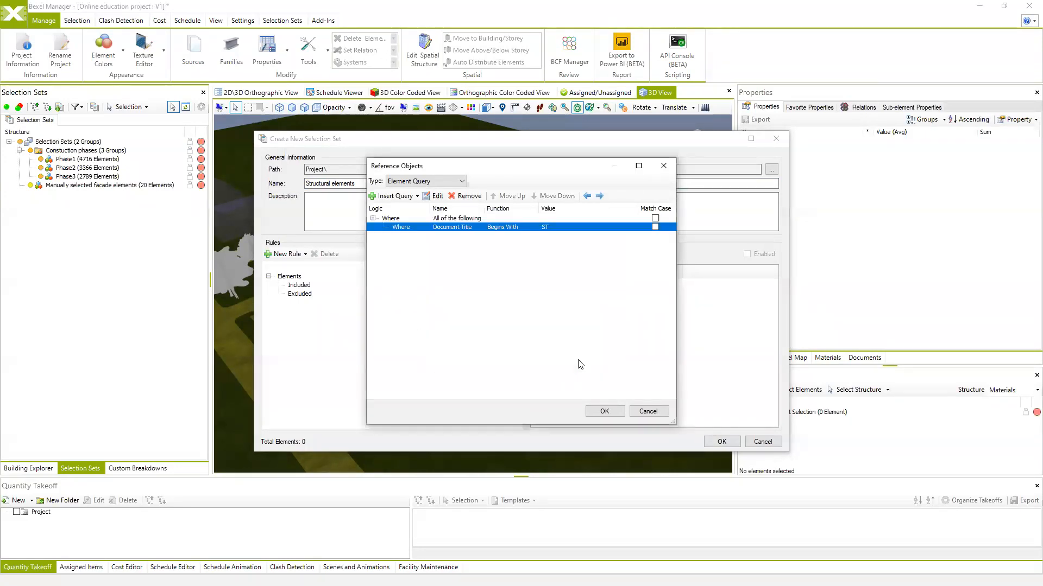
left_click(603, 412)
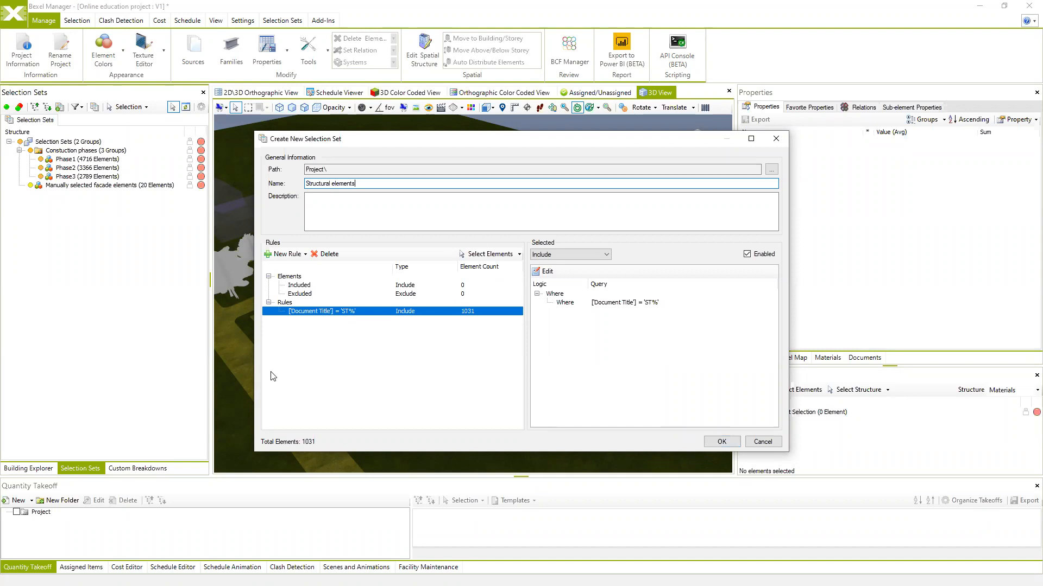
- Extend the new selection set's name to Structural elements for substructure
left_click(332, 183)
left_click(360, 184)
type("for substructure")
- Add an intersect rule to the set with a property value query on the UniFormat property
left_click(288, 254)
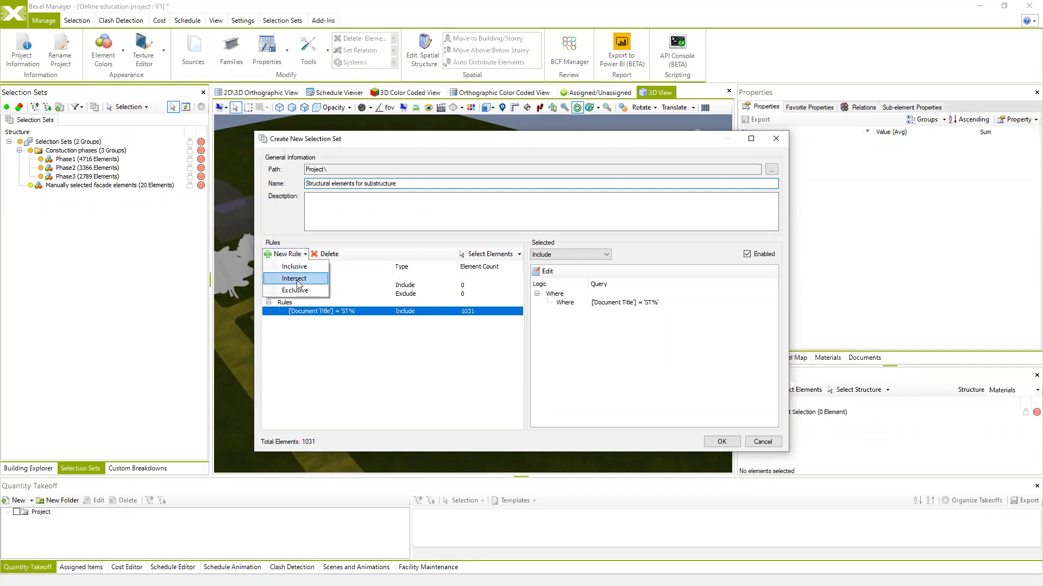
left_click(295, 279)
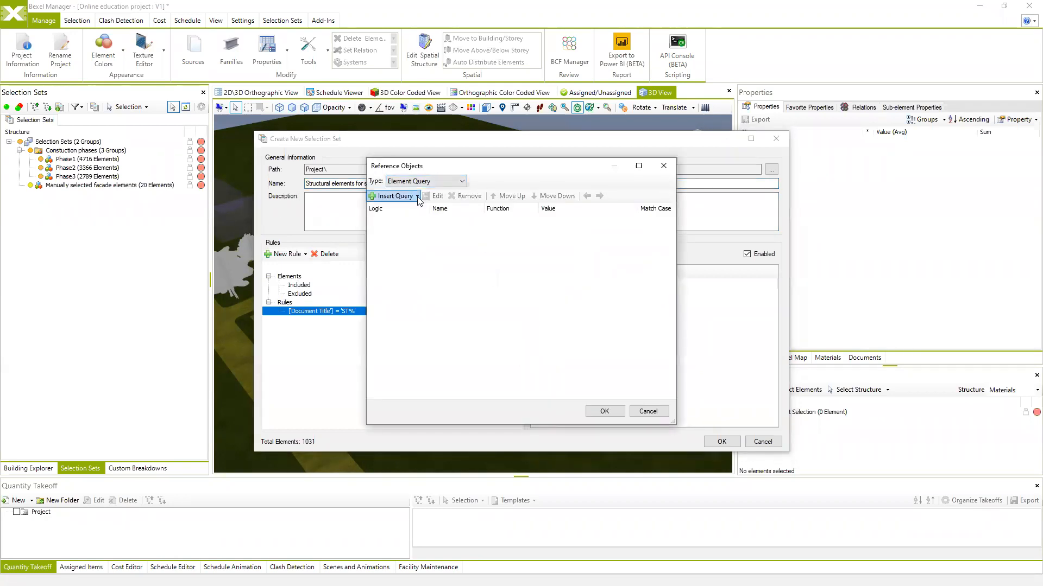
left_click(417, 196)
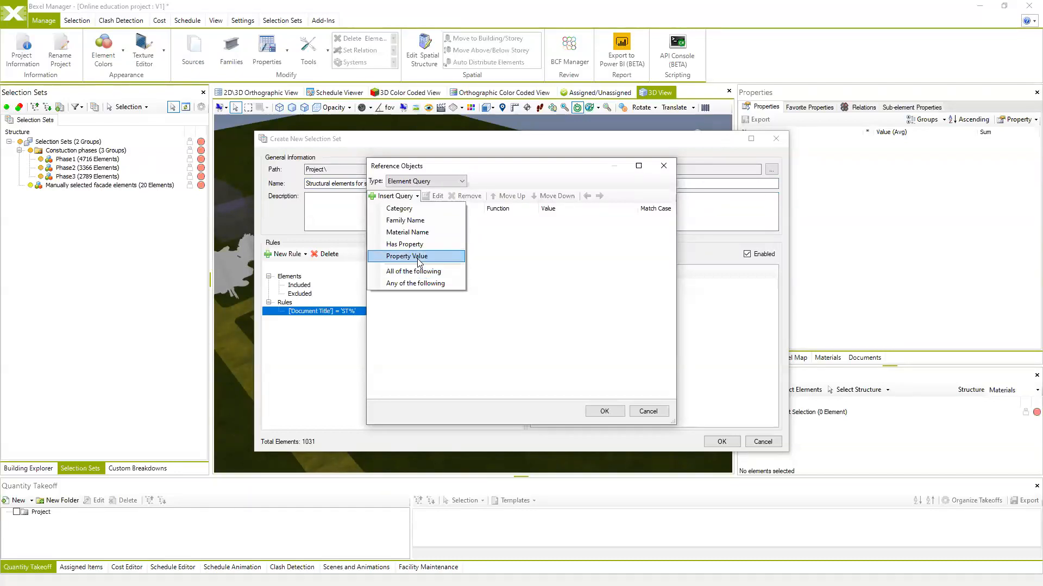
left_click(417, 259)
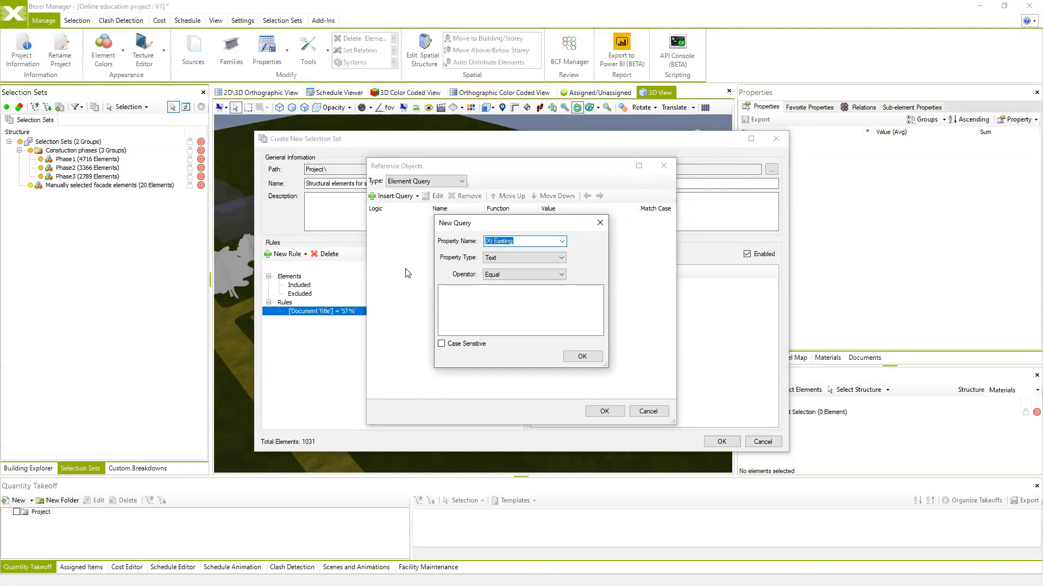
type("UniFormat")
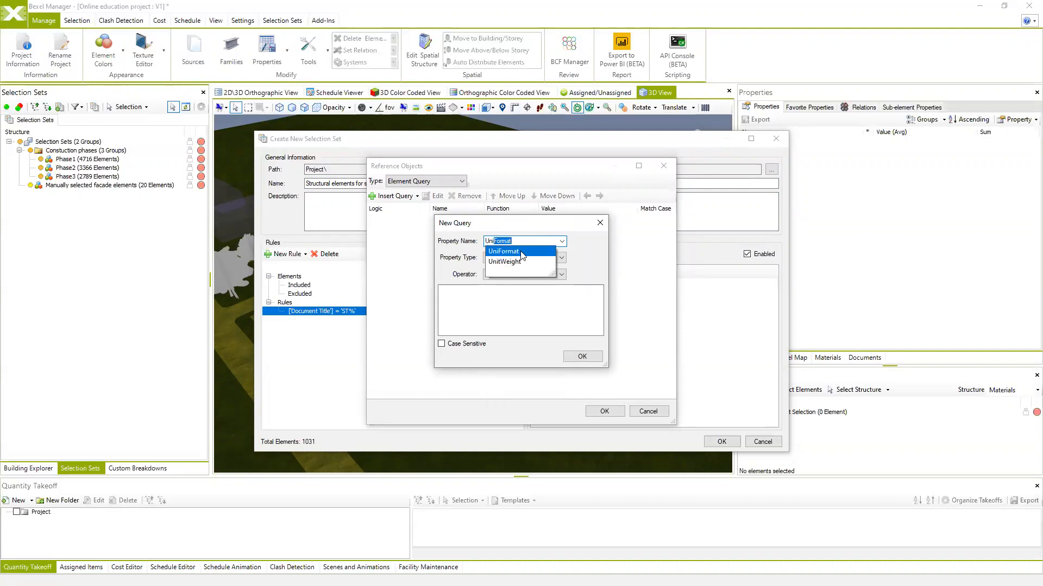
left_click(520, 252)
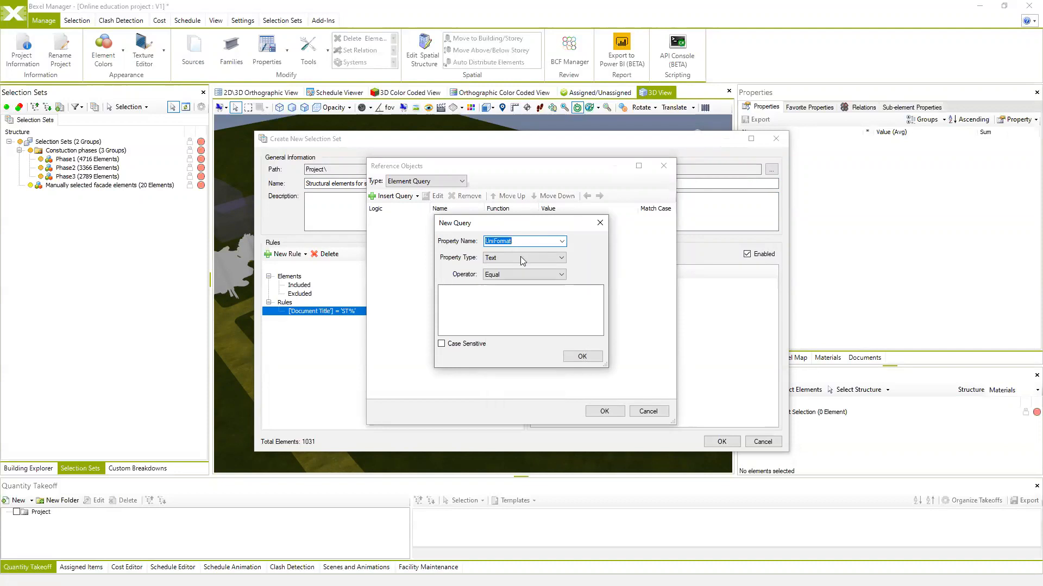
- Complete the UniFormat query with the operator Begins With and the value A, and save the selection set
left_click(562, 276)
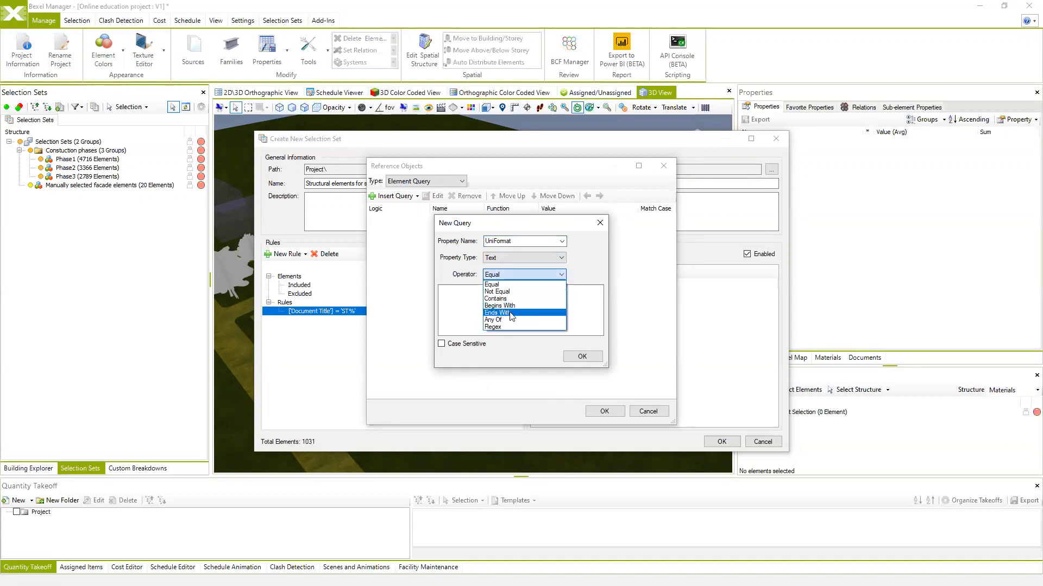
left_click(508, 305)
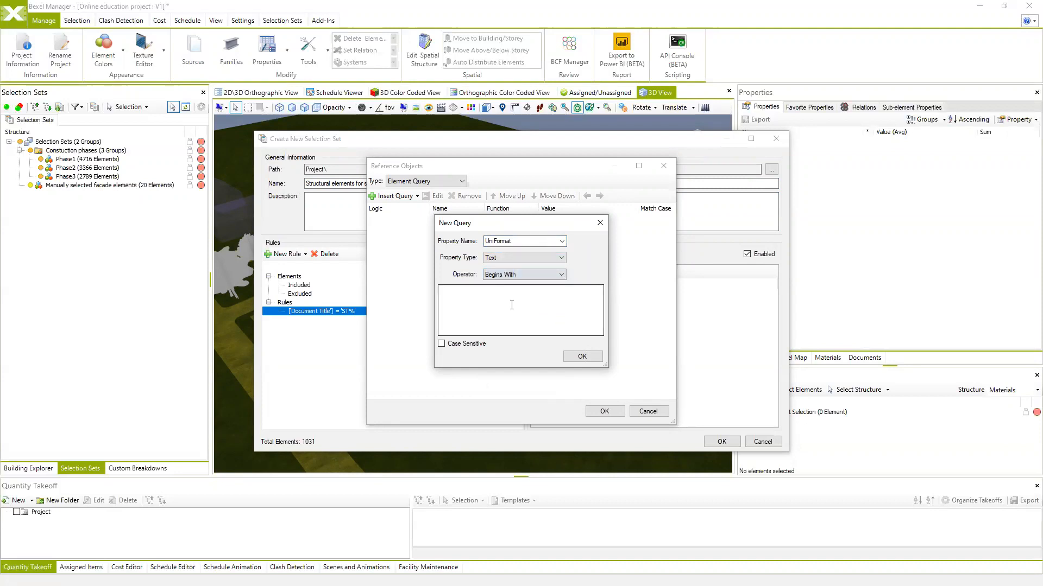
left_click(560, 275)
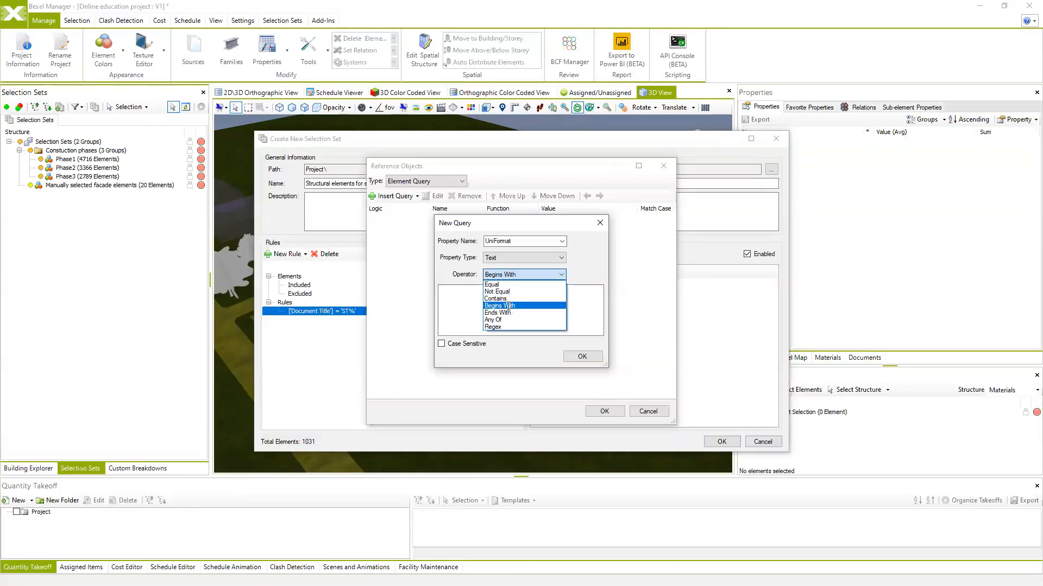
left_click(490, 306)
type("A")
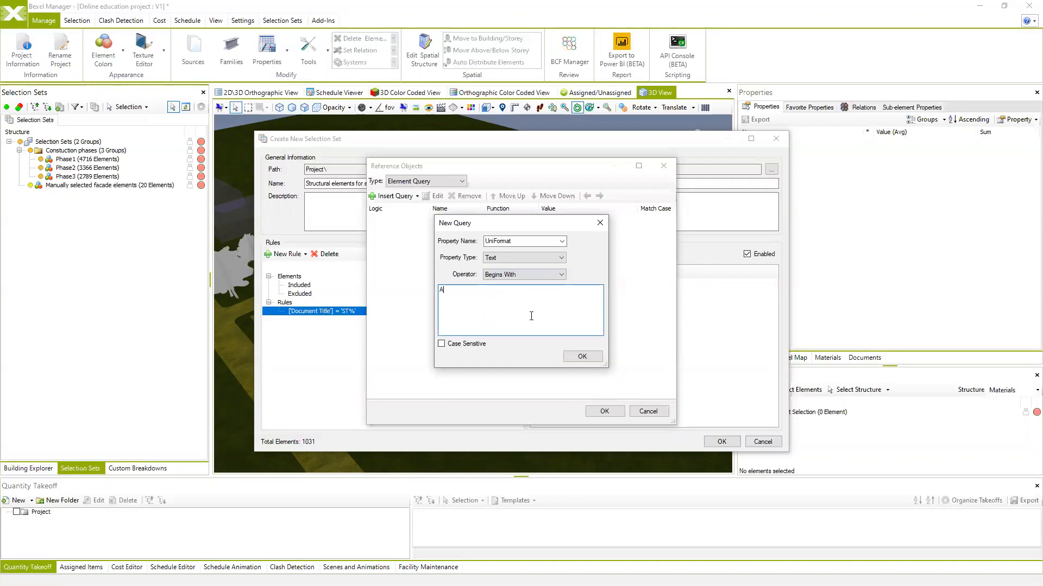
left_click(582, 356)
left_click(605, 411)
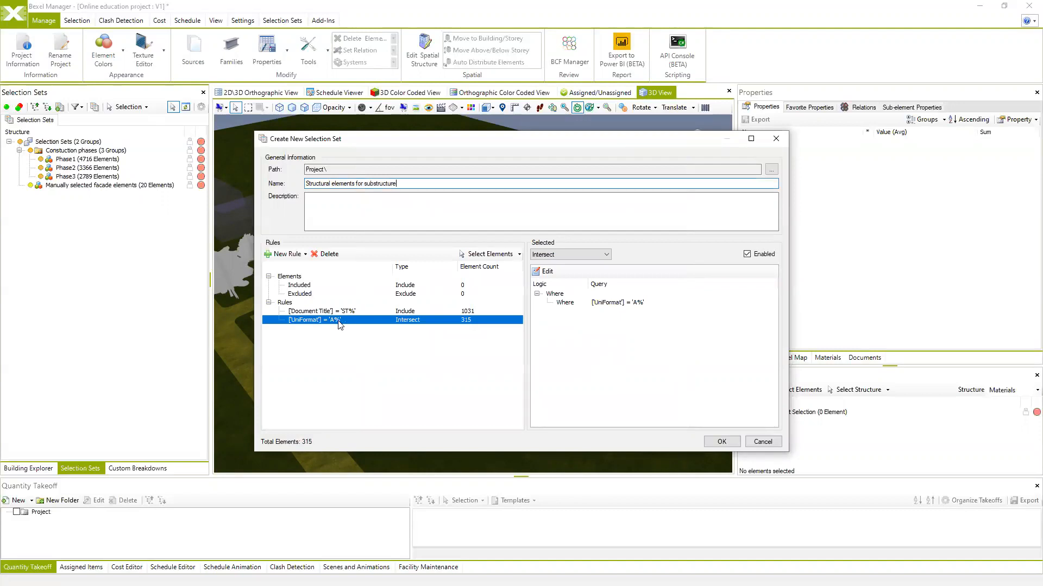
left_click(328, 311)
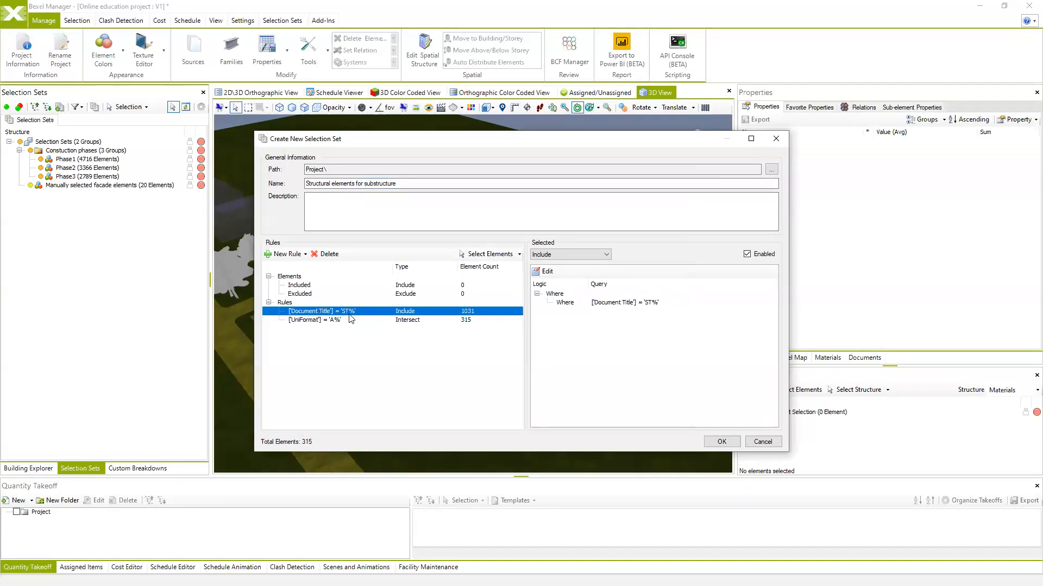
left_click(721, 441)
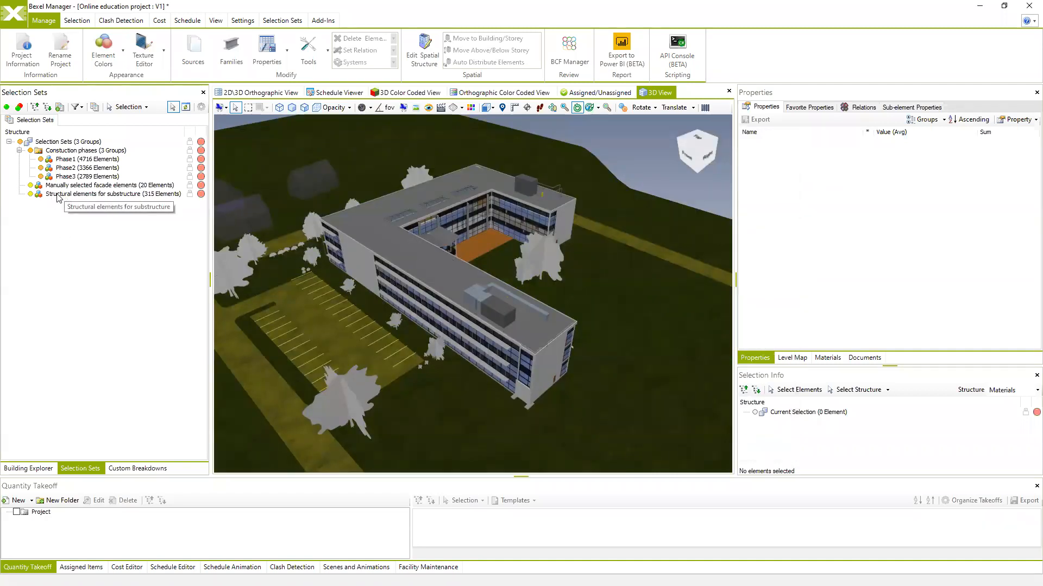
- Hide all selection sets, then show and select only the Structural elements for substructure set and inspect it in the 3D view
left_click(20, 142)
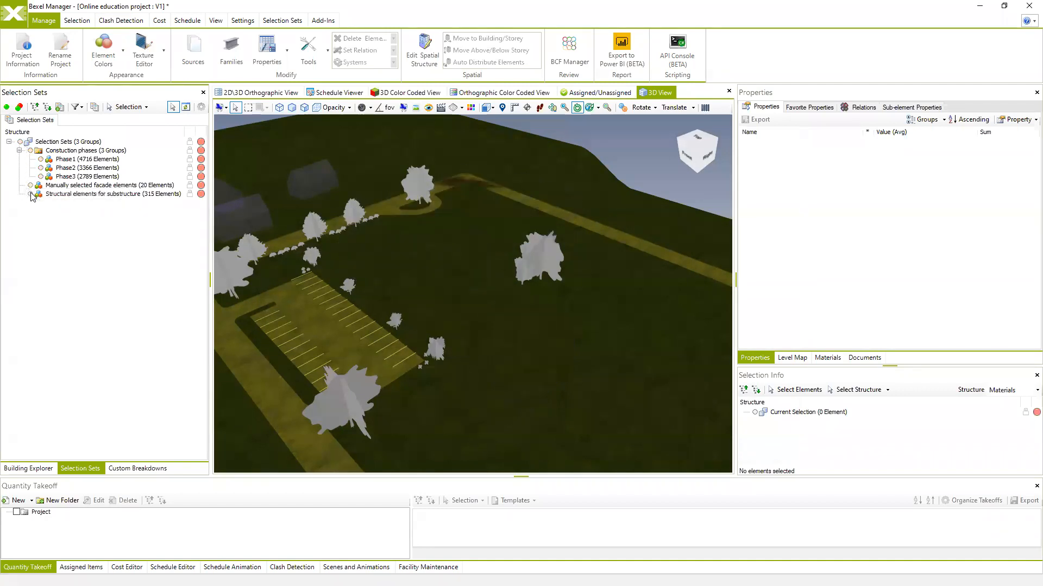
left_click(30, 194)
left_click(76, 194)
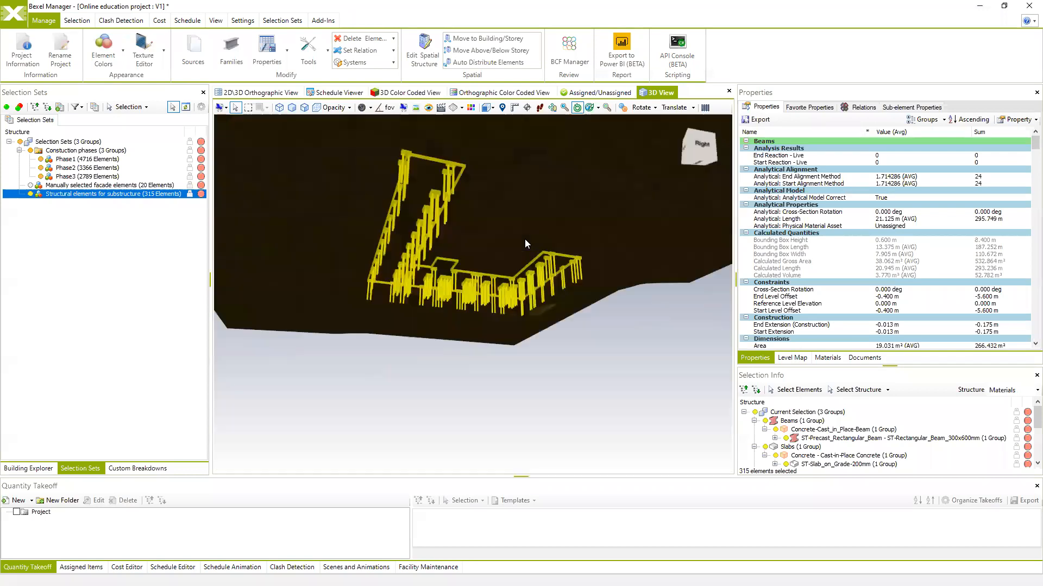
left_click_drag(525, 239, 487, 269)
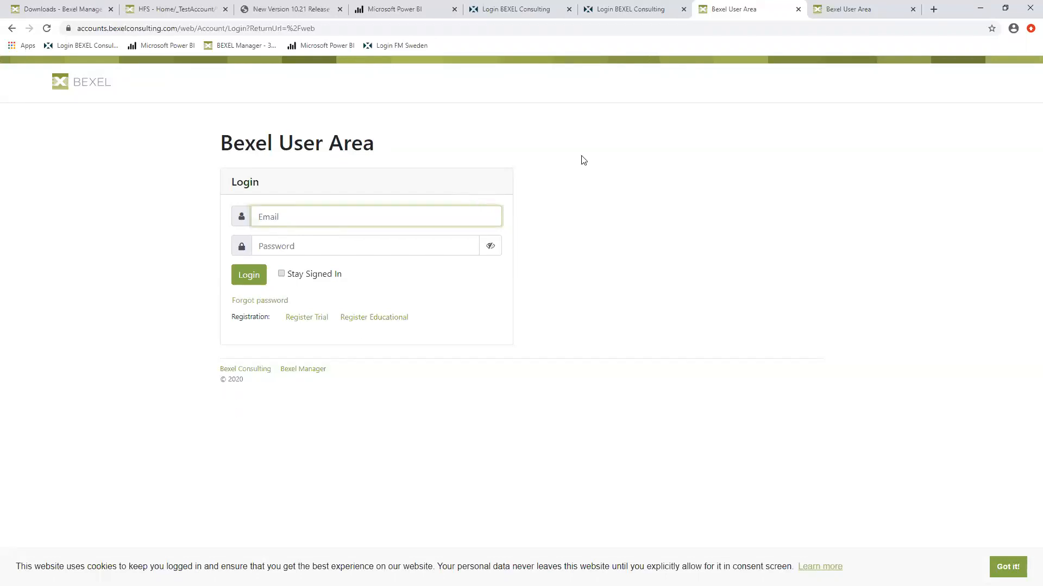
- In the browser's signed-in Bexel User Area, open Materials and review the available manuals, video tutorials and add-ins
left_click(836, 15)
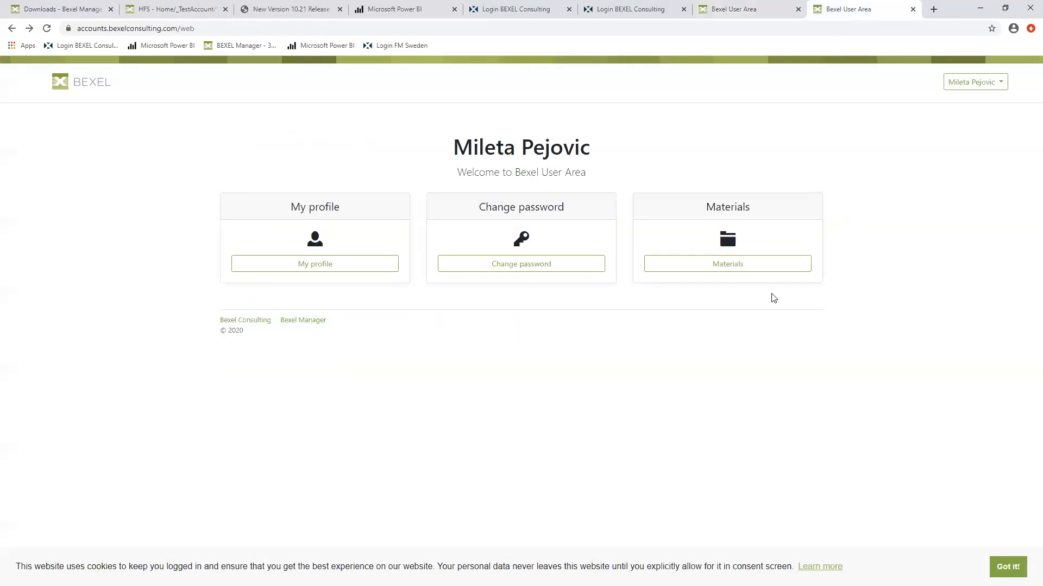
left_click(730, 265)
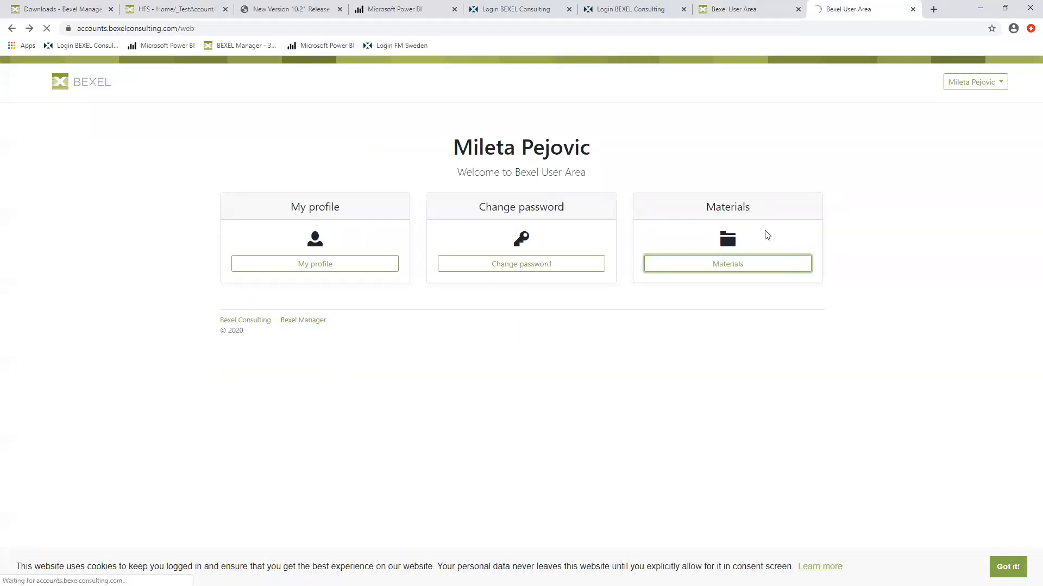
scroll(521, 270, "down", 5)
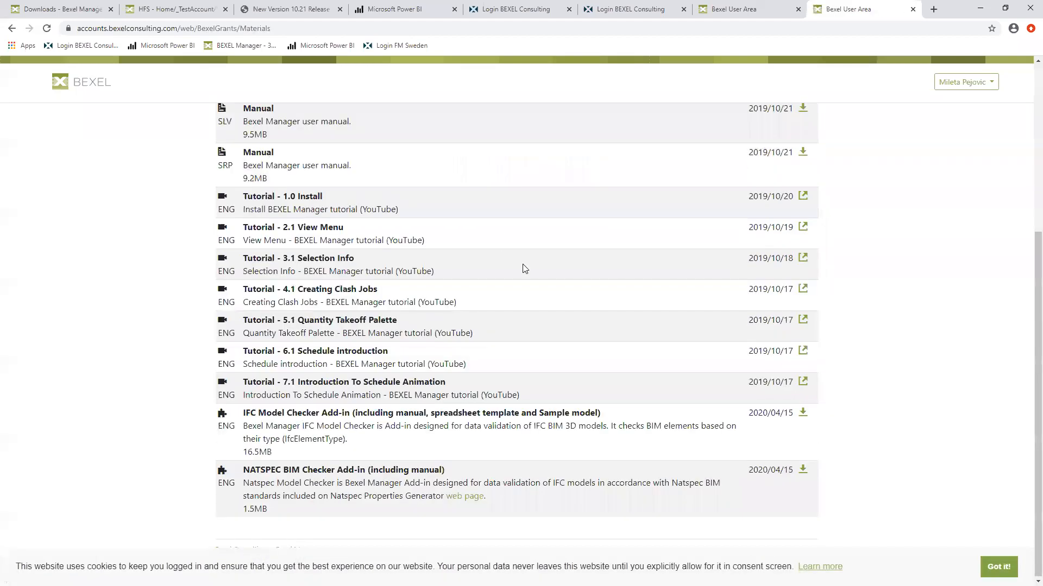
scroll(481, 307, "up", 4)
scroll(487, 306, "down", 3)
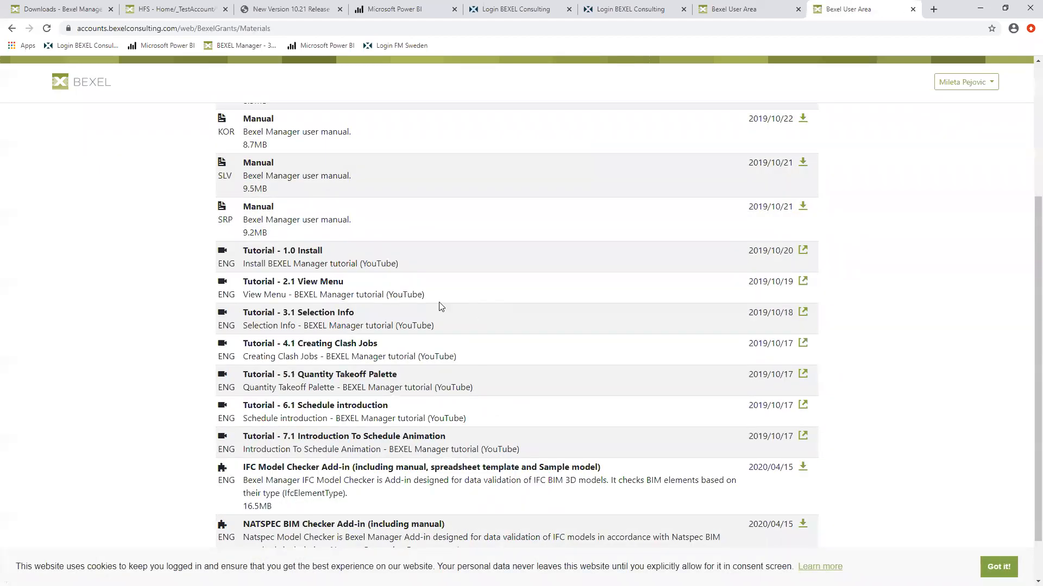
scroll(428, 318, "up", 2)
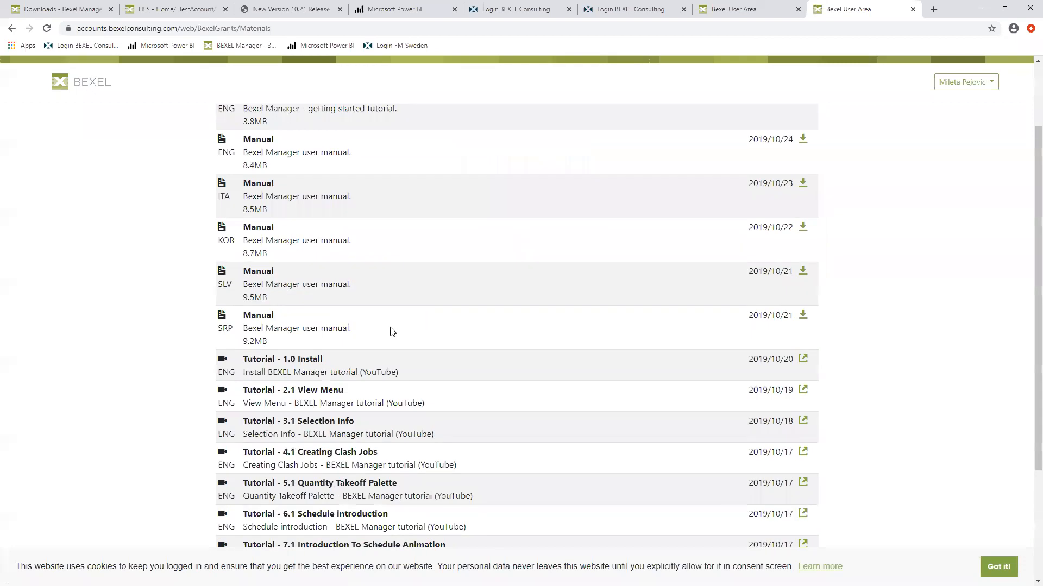
scroll(399, 332, "down", 2)
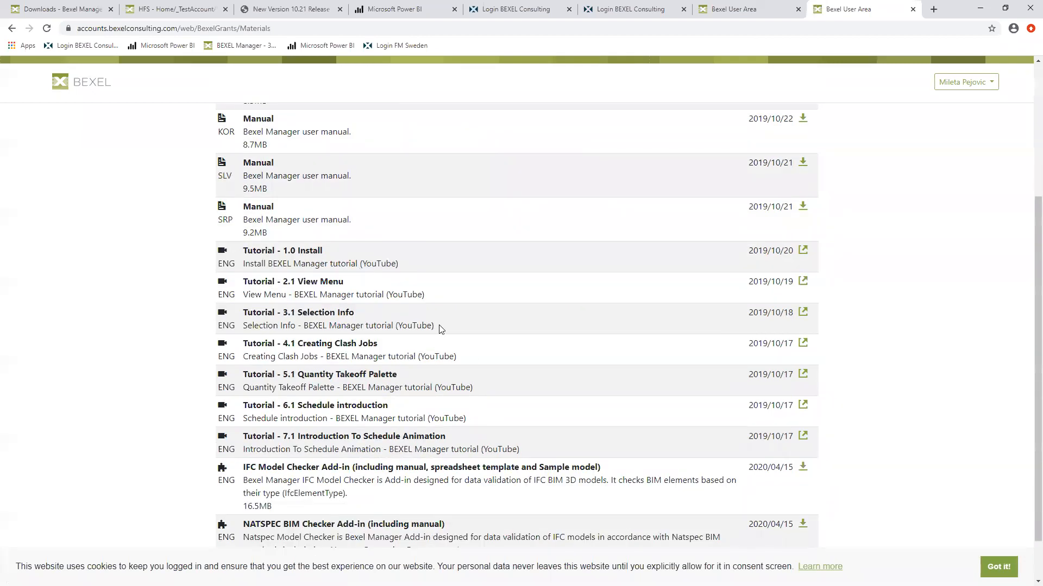
scroll(419, 321, "down", 1)
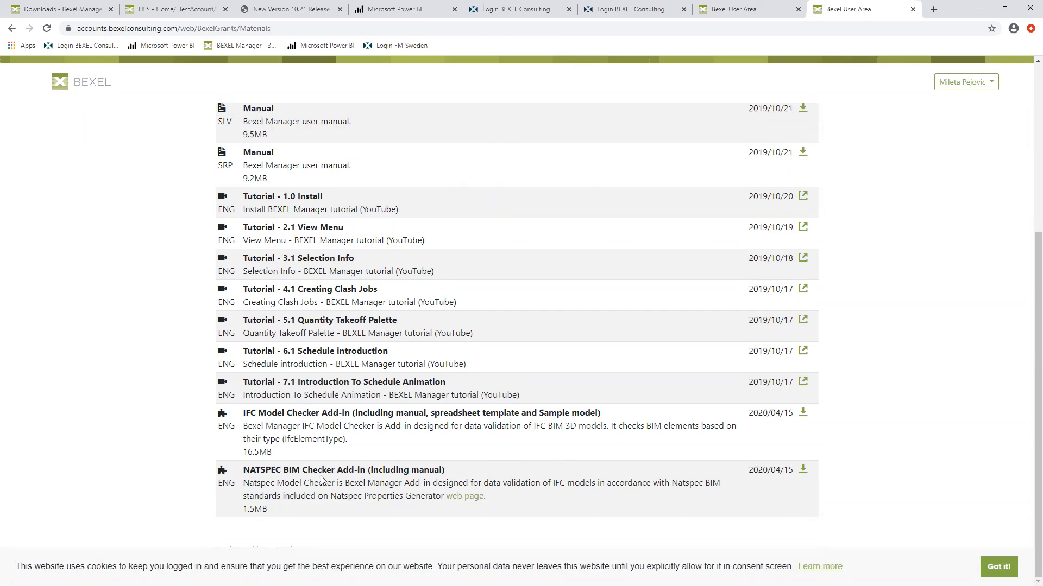
scroll(322, 480, "up", 1)
scroll(437, 299, "up", 1)
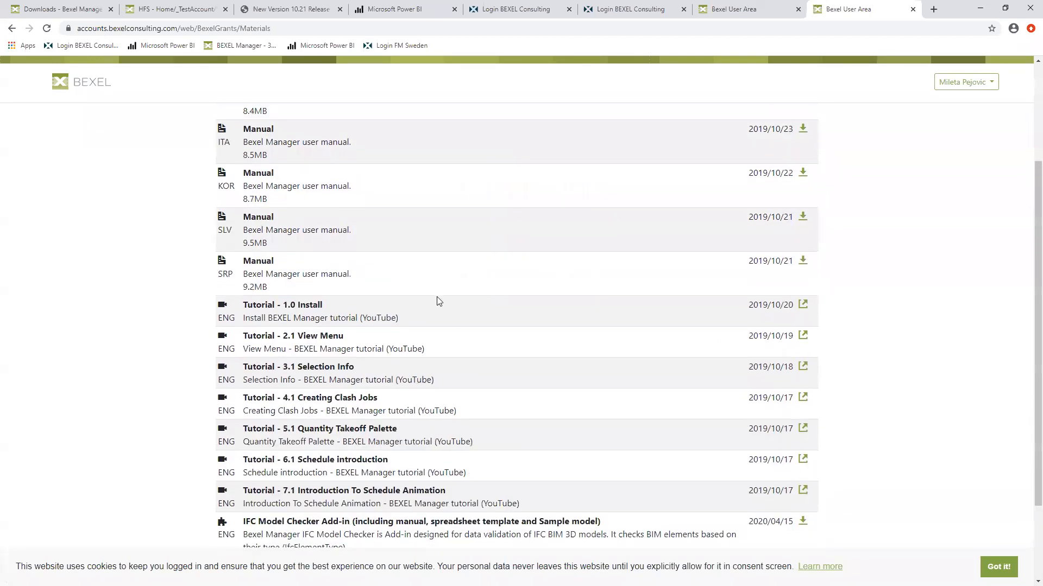
scroll(417, 334, "up", 1)
scroll(303, 427, "down", 3)
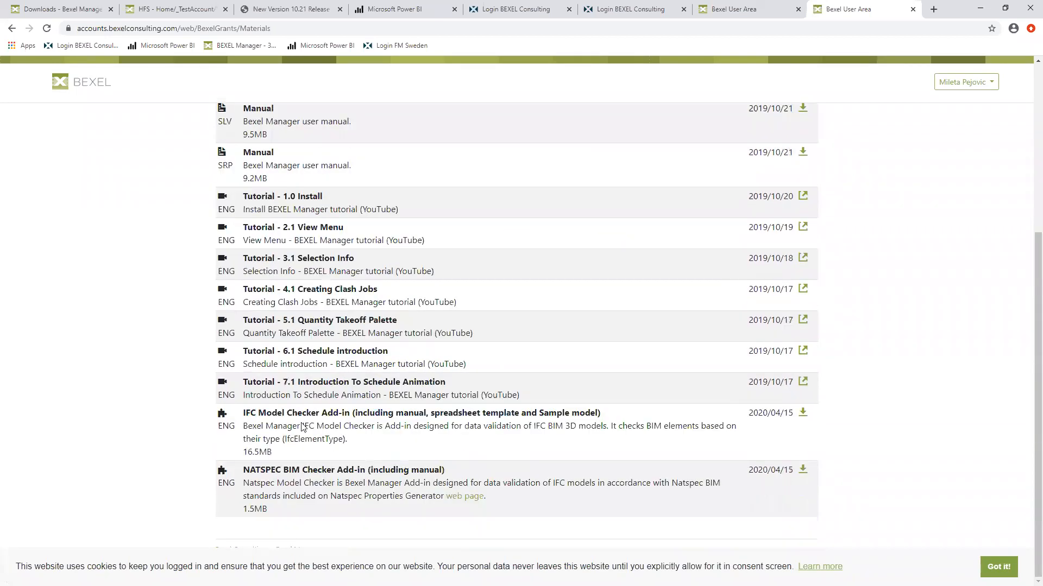
scroll(551, 348, "up", 3)
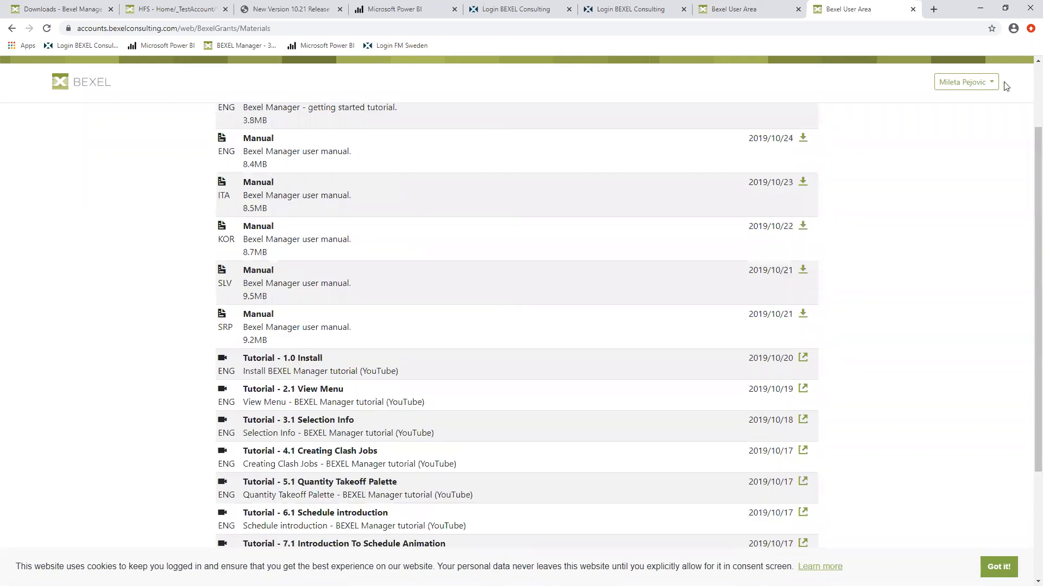
- Return to Bexel Manager and bring up the selection set import command
left_click(985, 10)
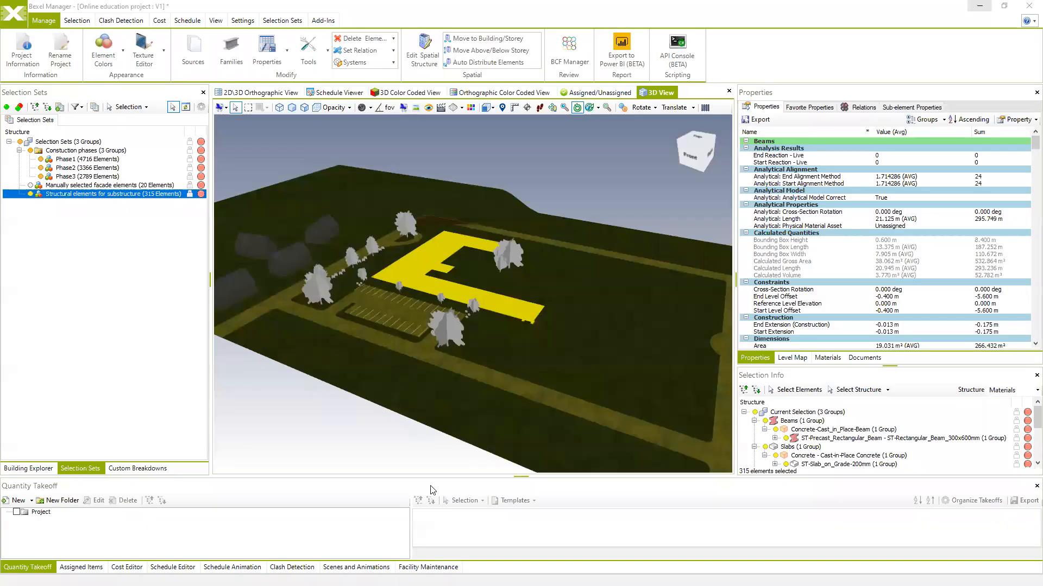
middle_click_drag(465, 365, 452, 386)
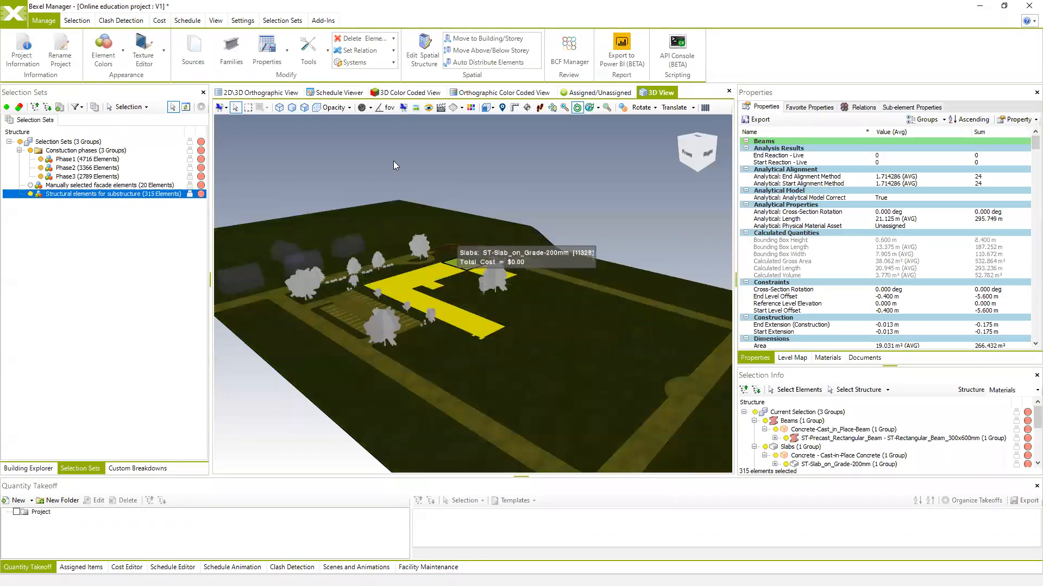
left_click(282, 20)
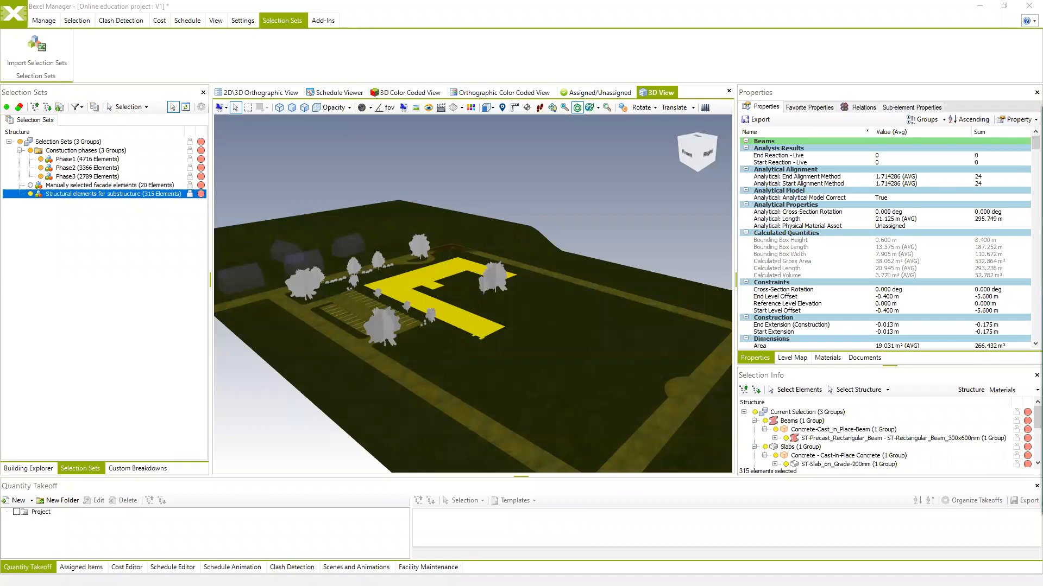
- Bring the SS Clash demo model.xlsx workbook to full screen in Excel and select the Folder column from A1 to A31
left_click_drag(1042, 116, 532, 85)
left_click(829, 89)
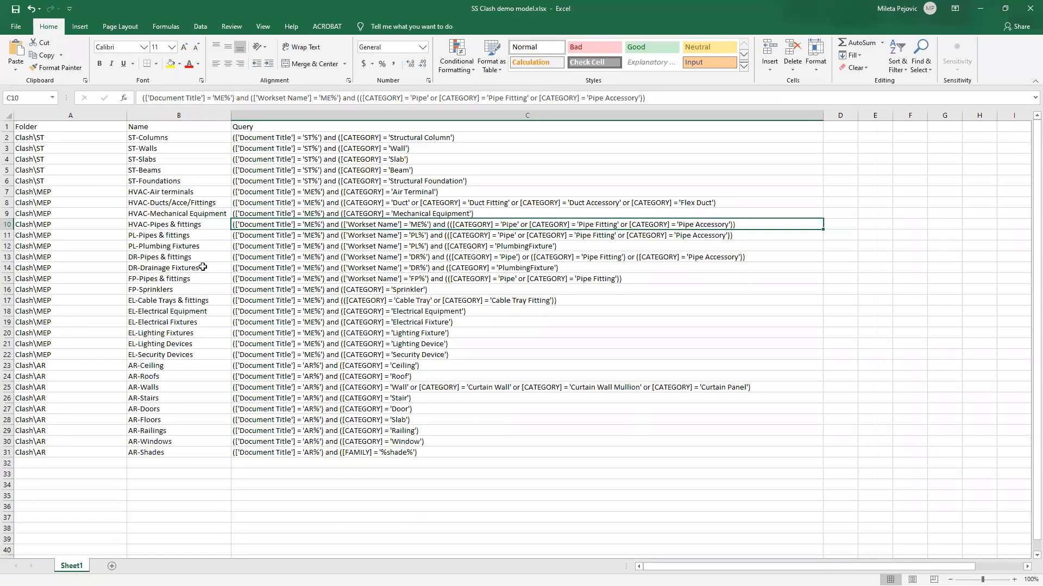
left_click(41, 127)
left_click(44, 452, "shift")
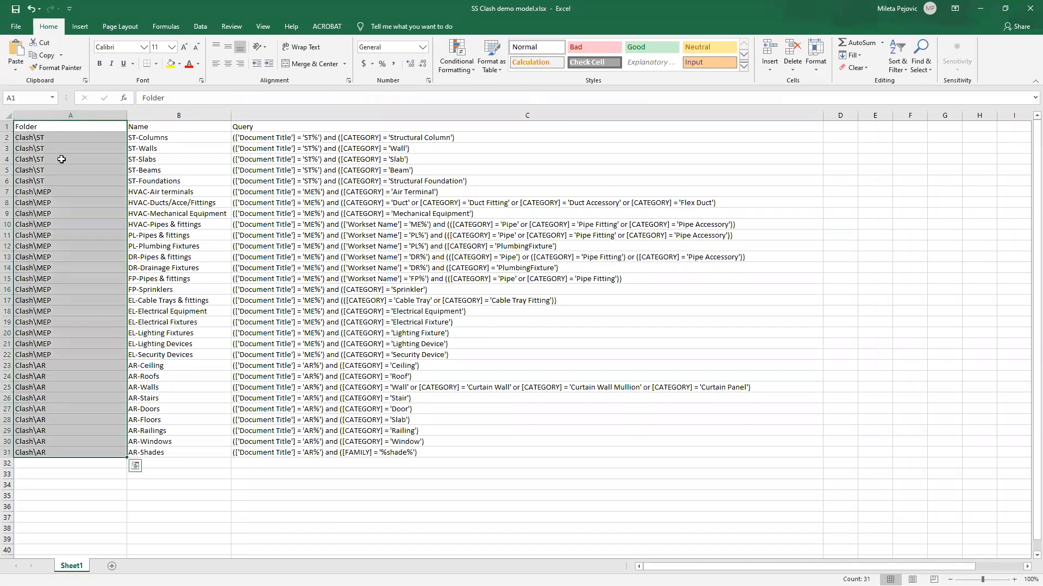
- Examine the Folder, Name and Query columns of the clash selection set list in SS Clash demo model.xlsx
left_click(53, 137)
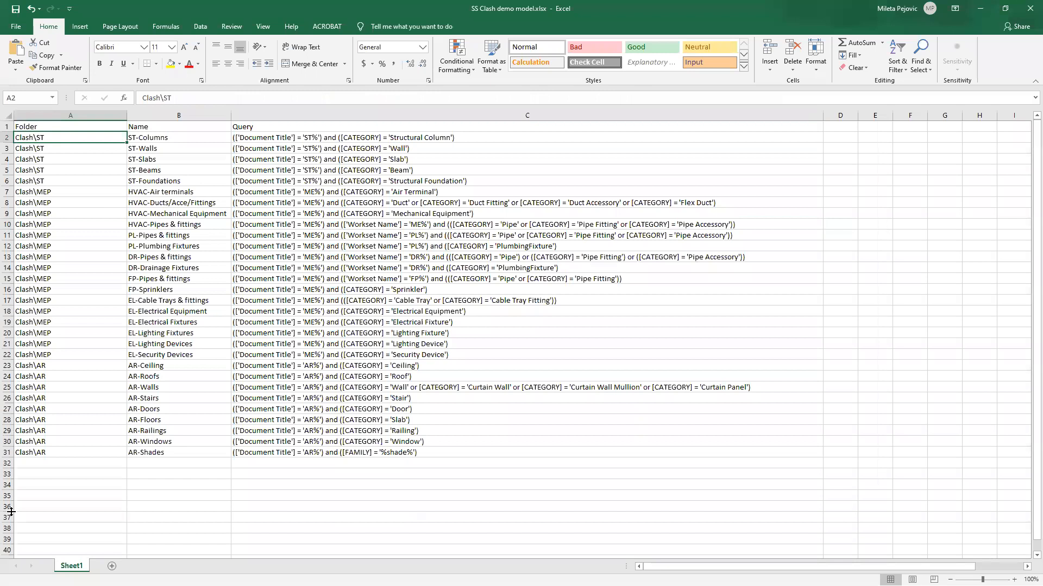
left_click(55, 451)
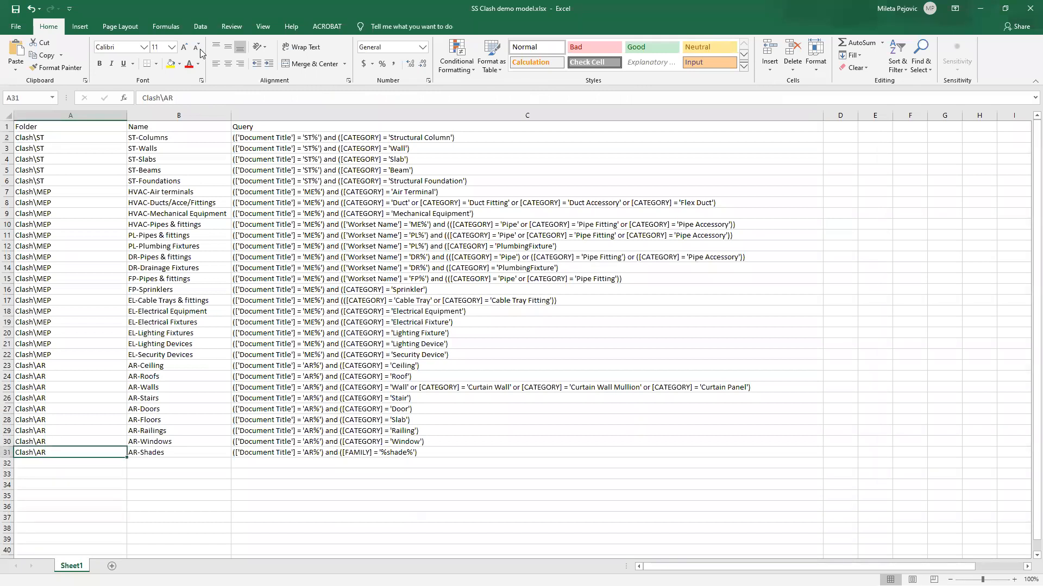
double_click(177, 13)
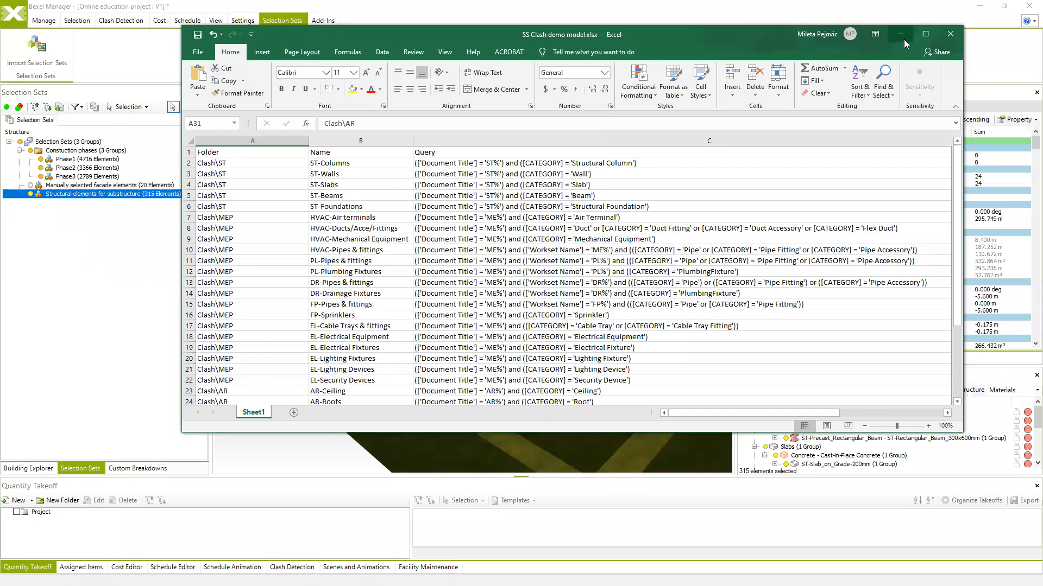
left_click(924, 35)
left_click(31, 138)
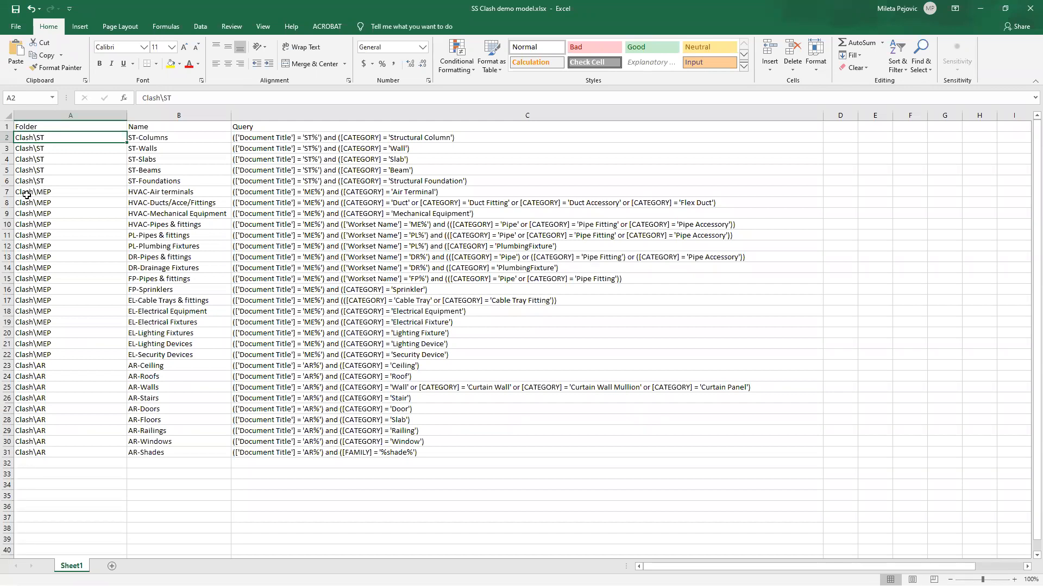
left_click(57, 193)
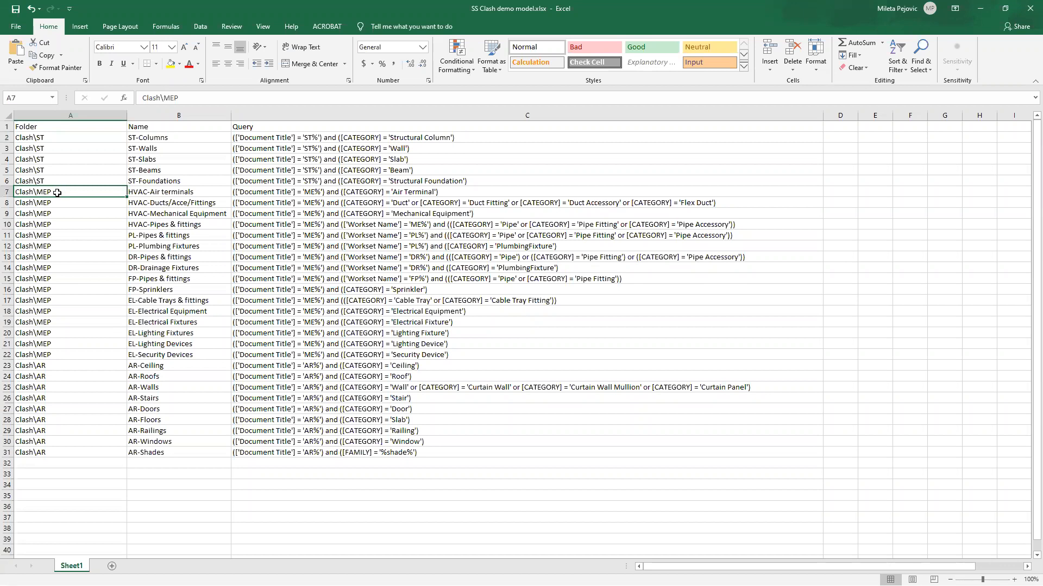
left_click(44, 365)
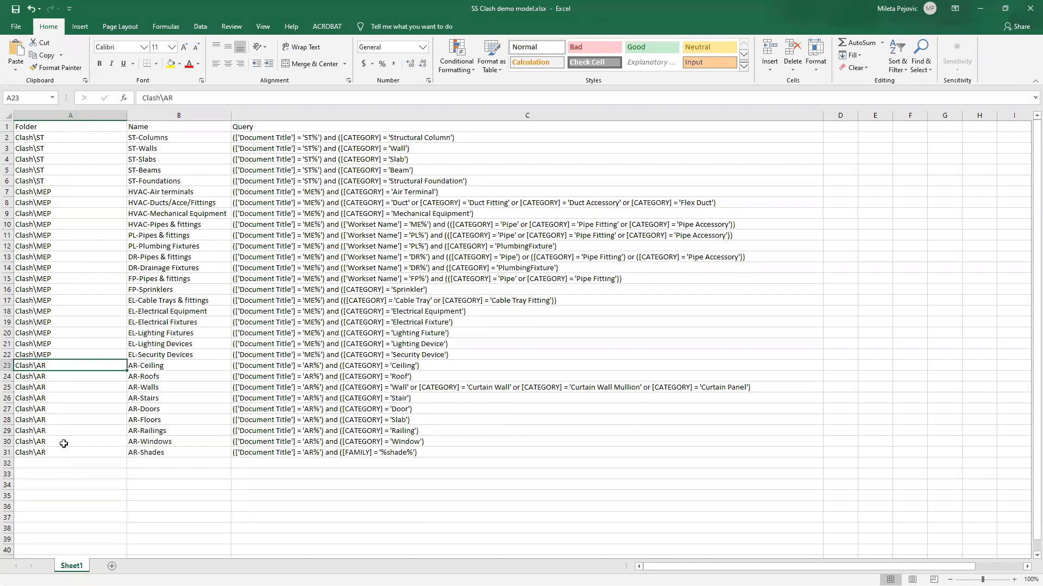
left_click(149, 138)
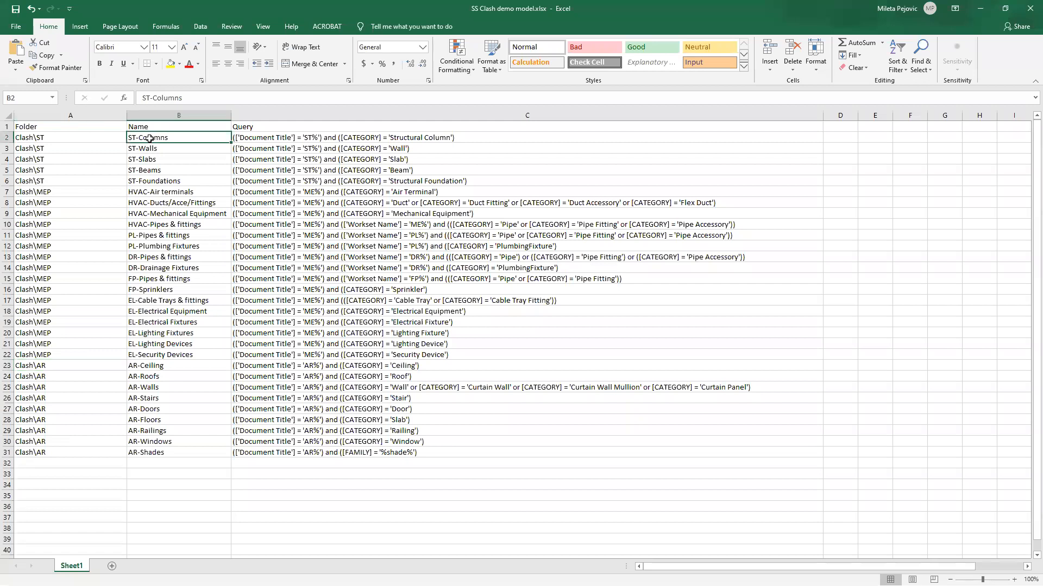
left_click(162, 148)
left_click(159, 159)
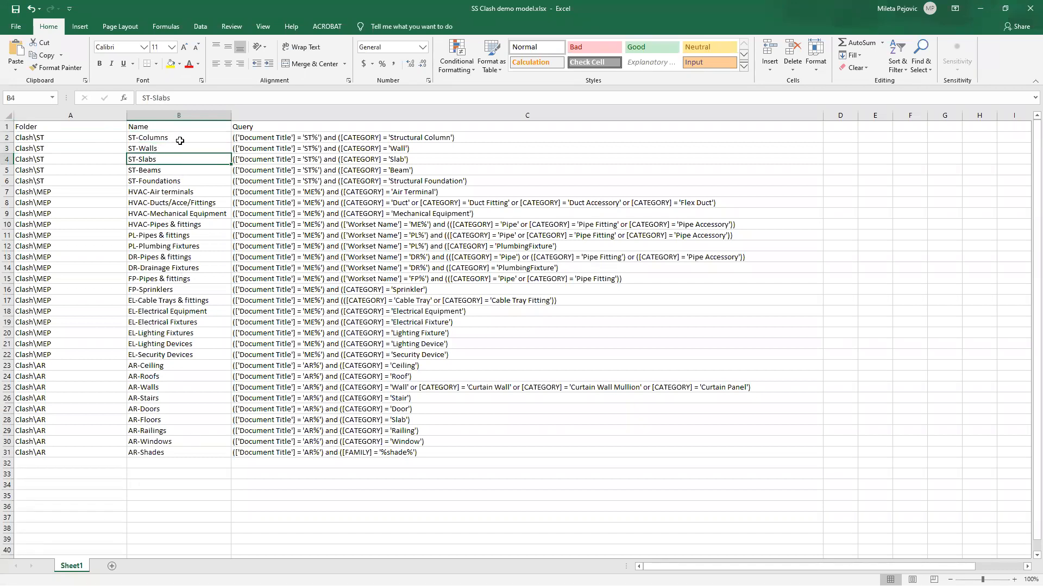
left_click(261, 136)
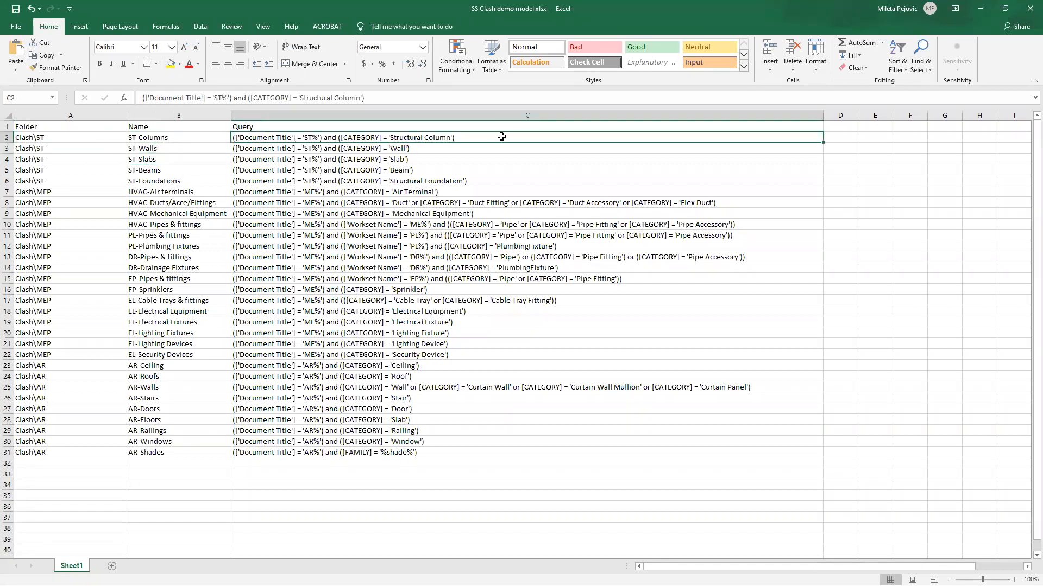
left_click(490, 236)
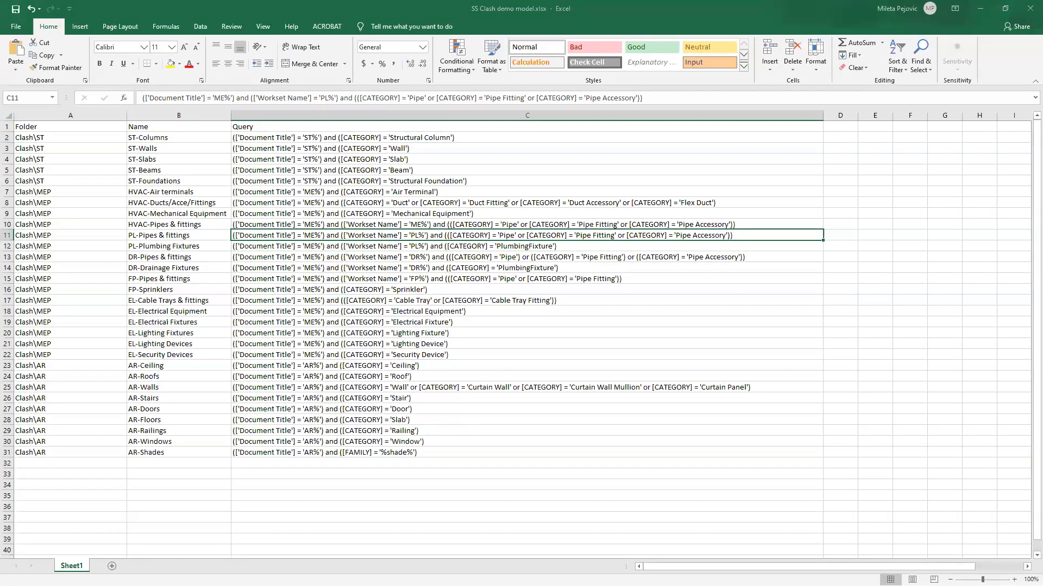
- Switch to the Expressions.xlsx workbook and examine its property-matching expressions and its Inclusive, Intersect and Exclusive/Negate combinations, then minimize it
key("alt+Tab")
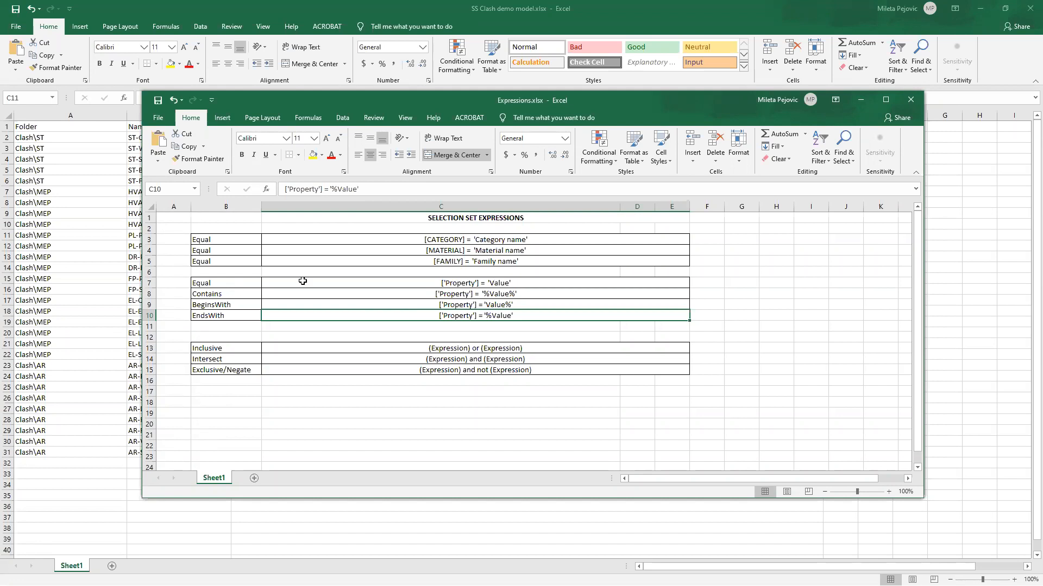
left_click(499, 283)
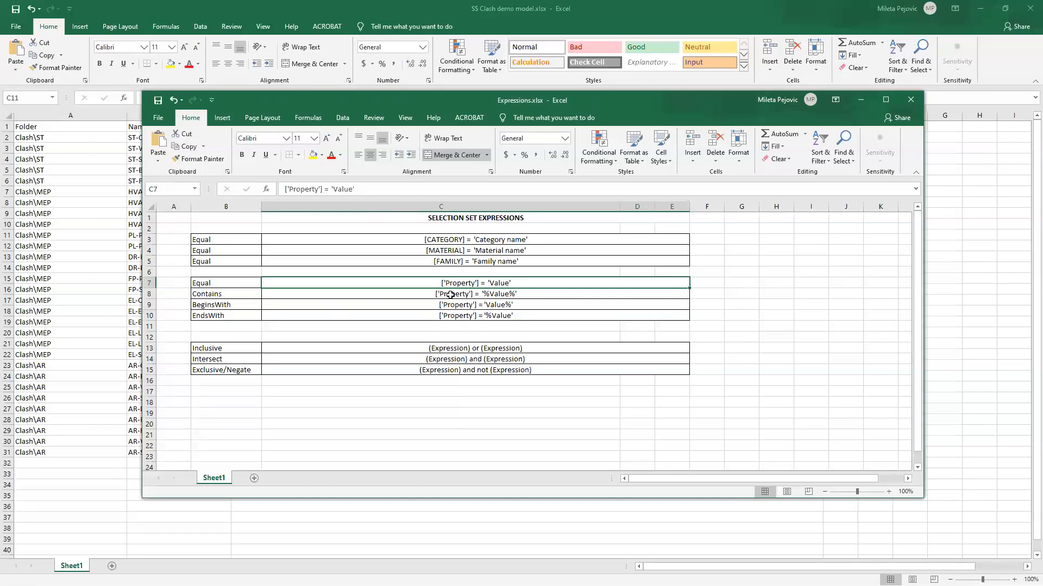
left_click(241, 295)
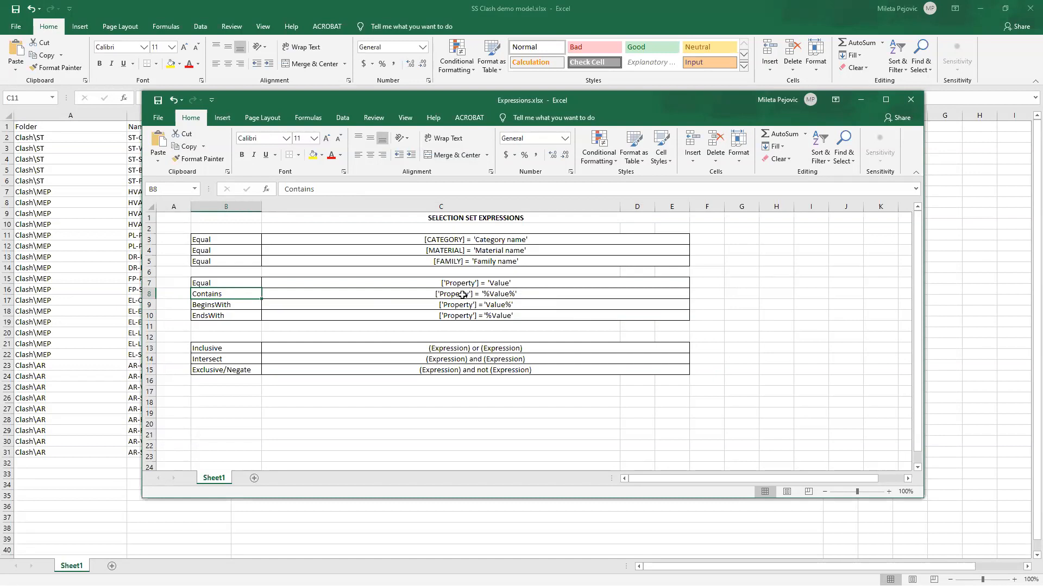
left_click(500, 295)
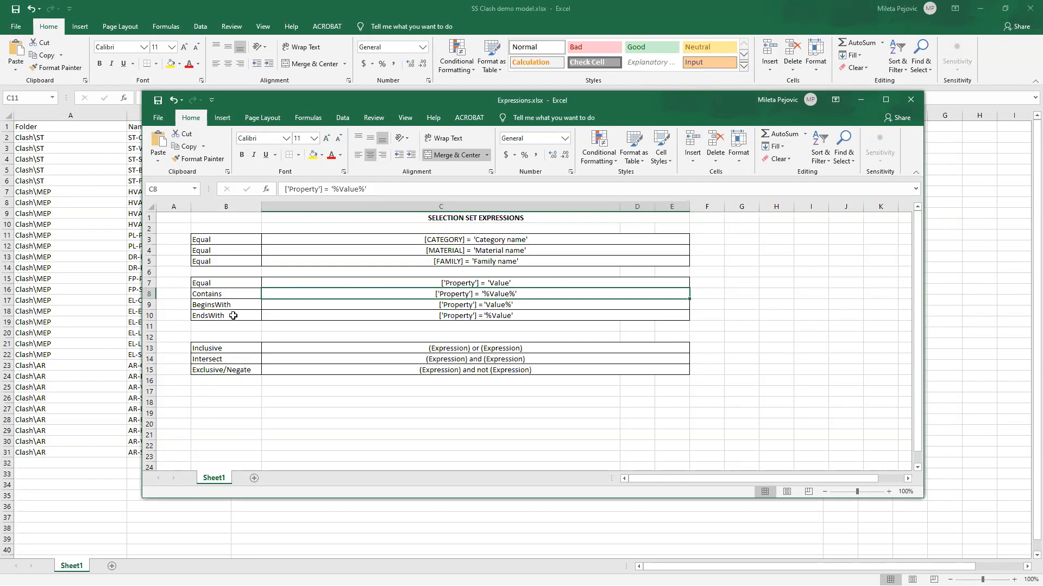
left_click(492, 316)
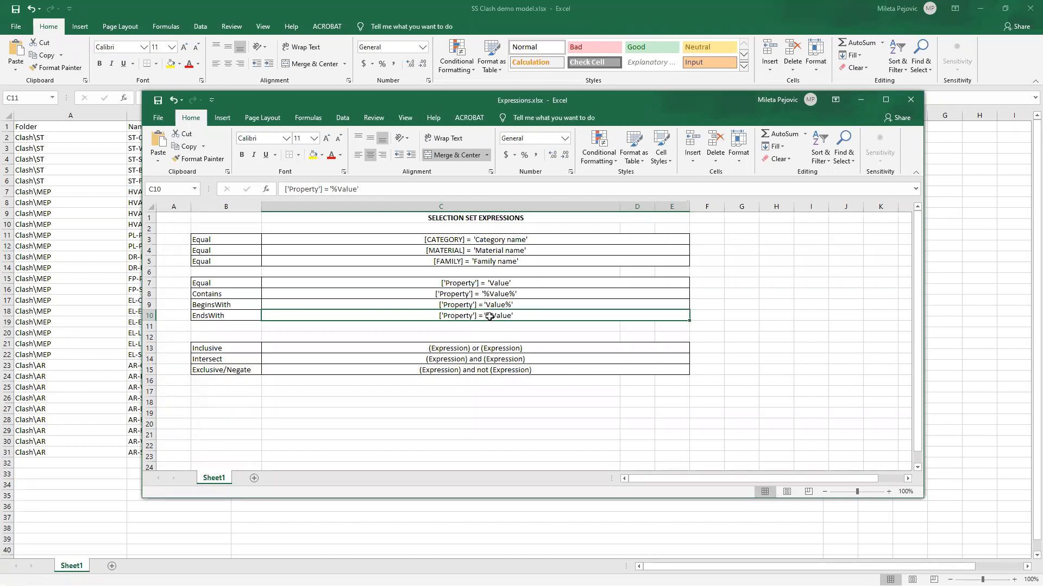
left_click(449, 414)
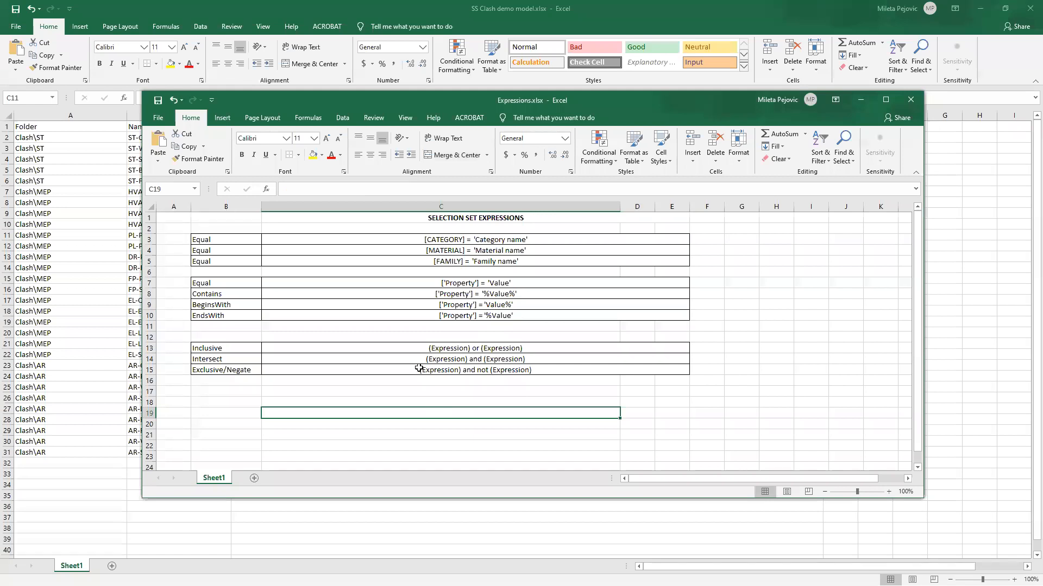
left_click(233, 347)
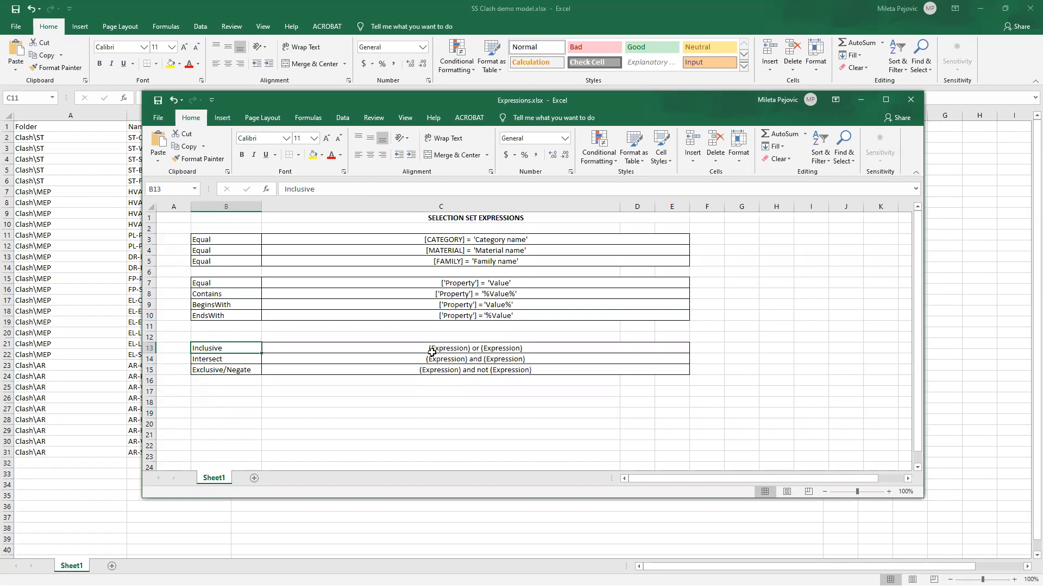
left_click(224, 360)
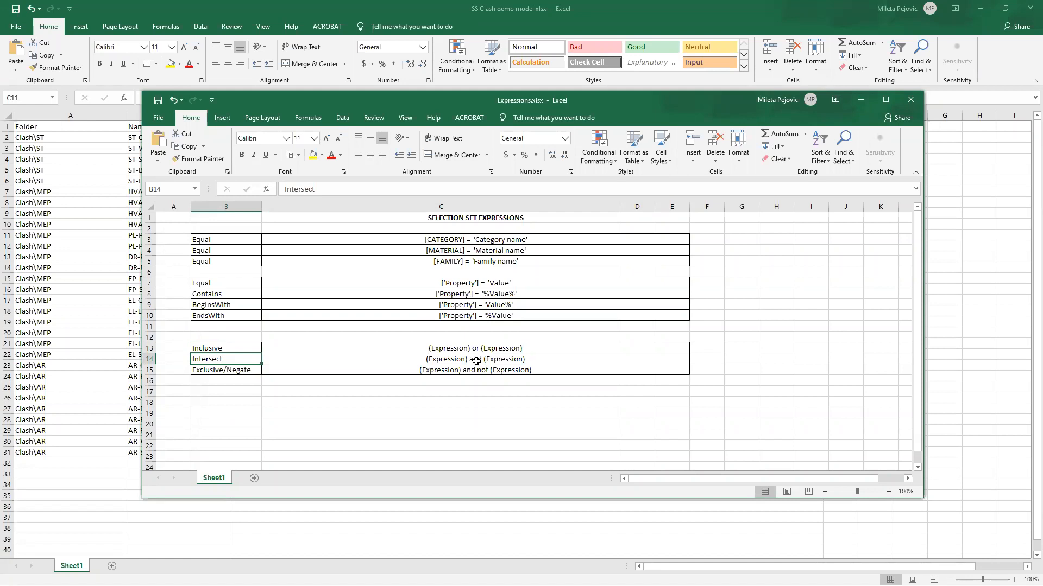
left_click(218, 379)
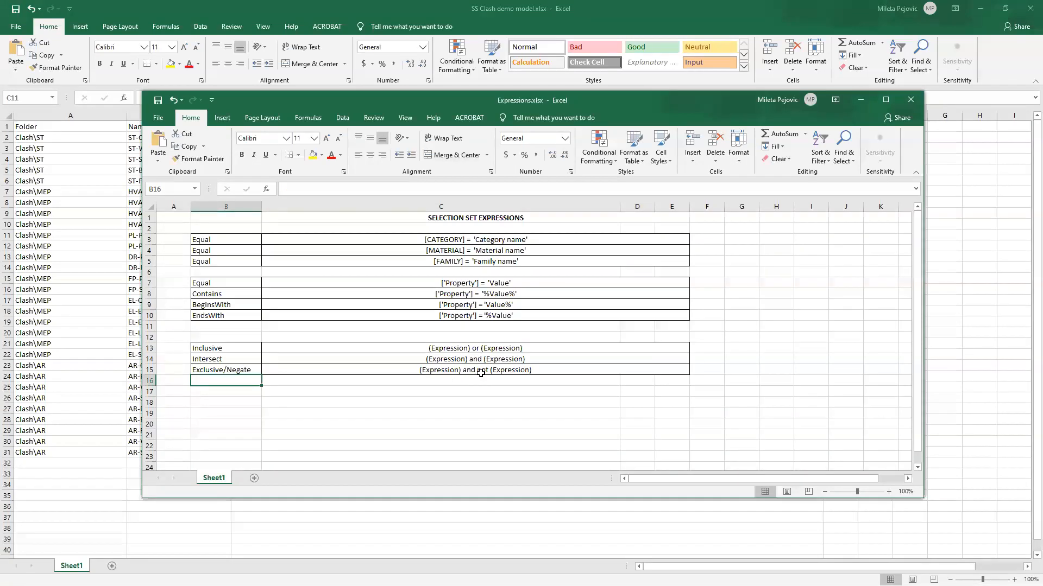
left_click(866, 101)
- Compare the names and query expressions of the structural, MEP and architectural selection sets, including ST-Columns, EL-Security Devices, AR-Floors and AR-Doors
left_click(500, 346)
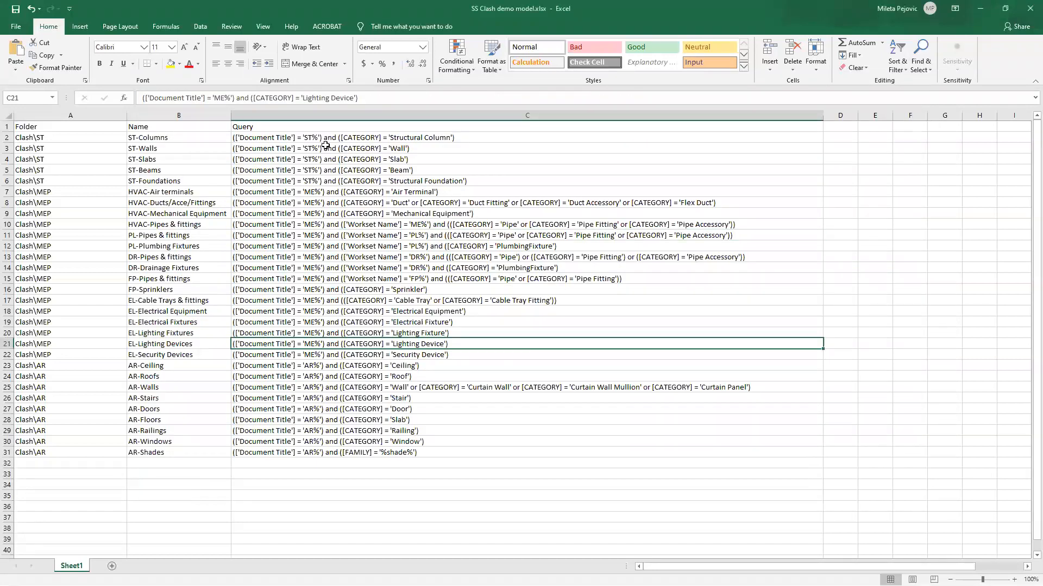
left_click(176, 137)
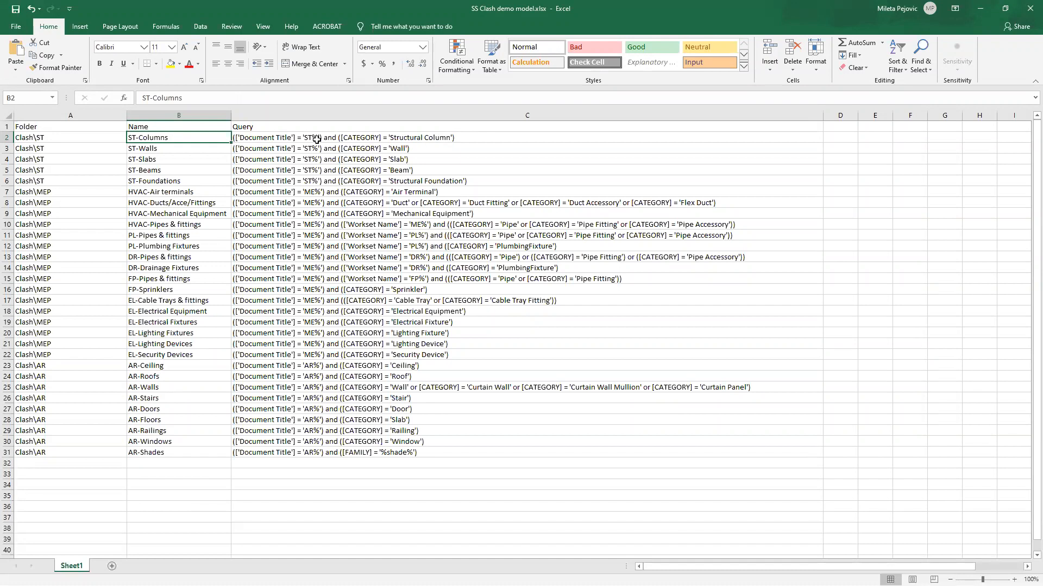
left_click(263, 138)
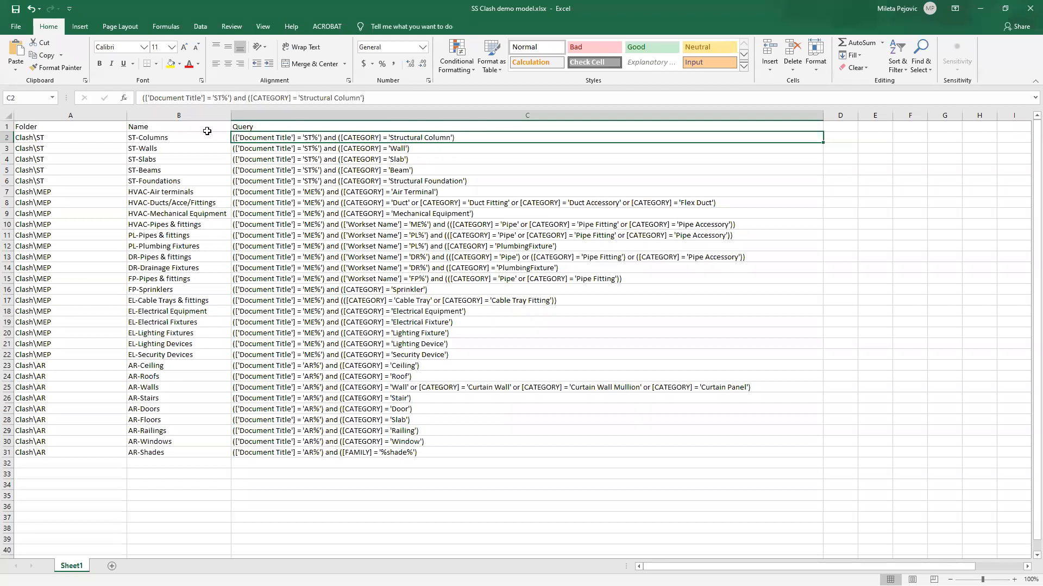
left_click_drag(160, 138, 430, 141)
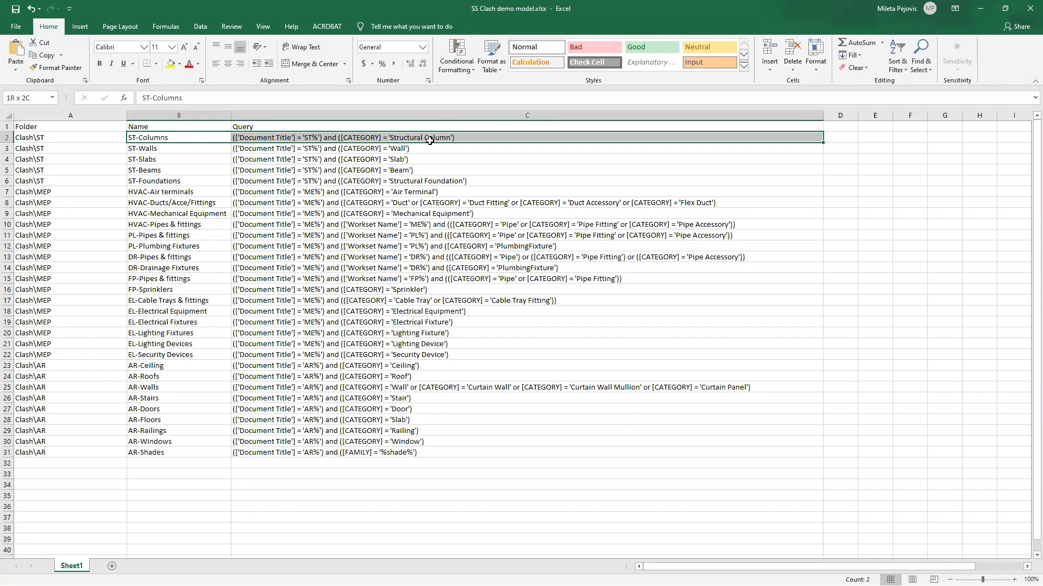
left_click(212, 148)
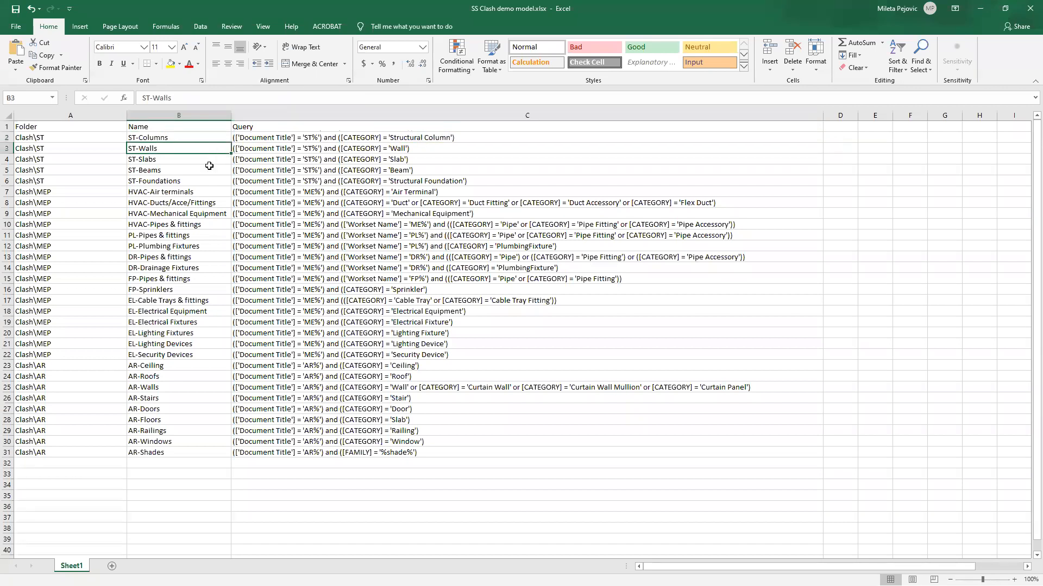
left_click_drag(209, 174, 274, 183)
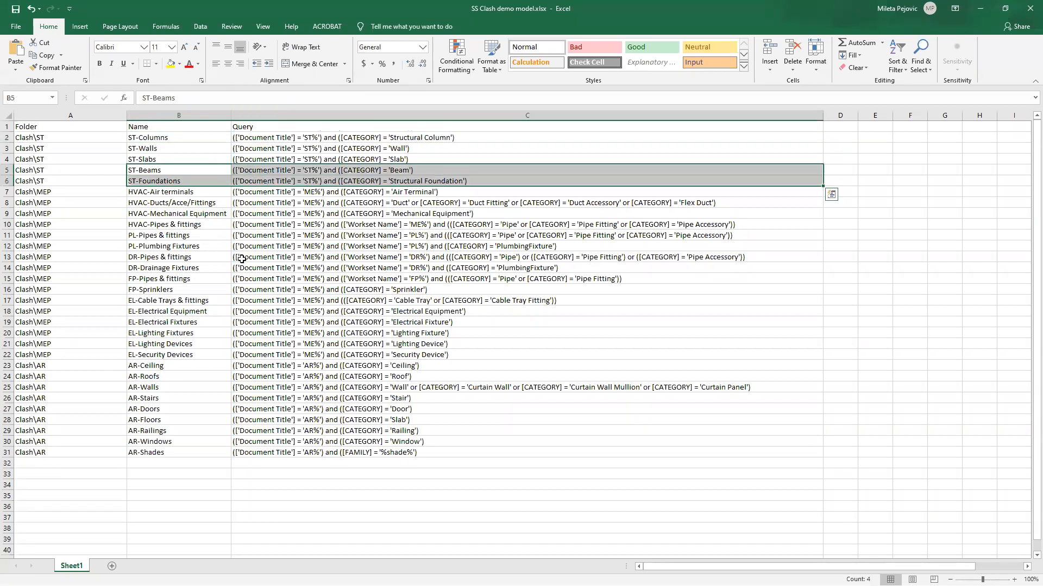
left_click_drag(215, 264, 221, 302)
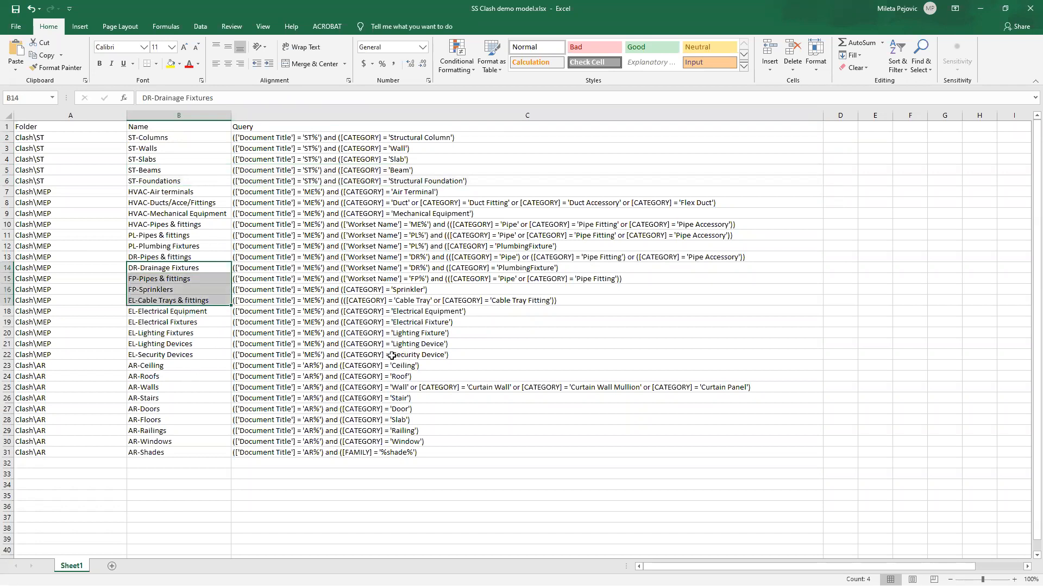
left_click(421, 354)
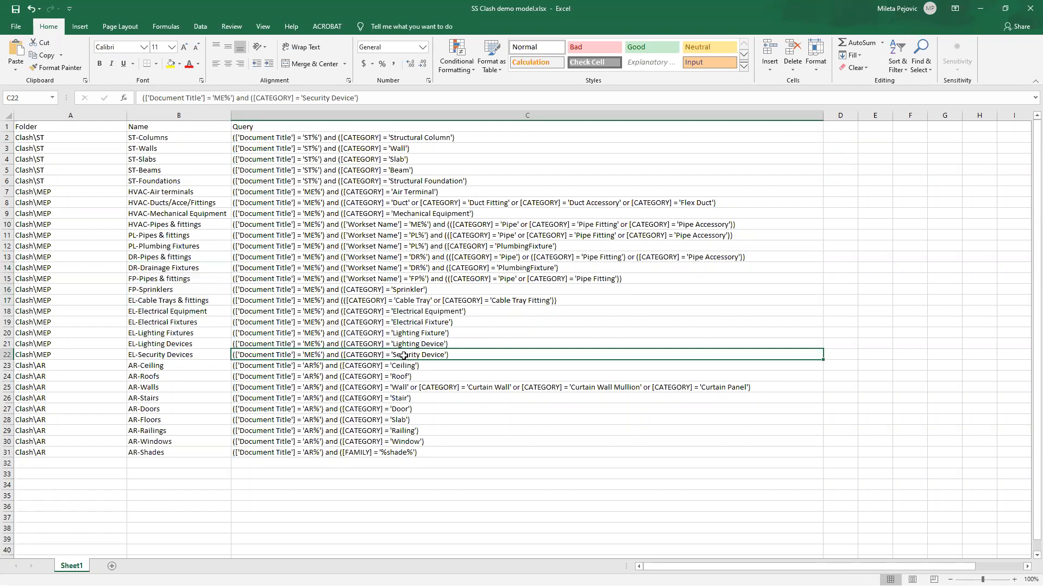
left_click(173, 357)
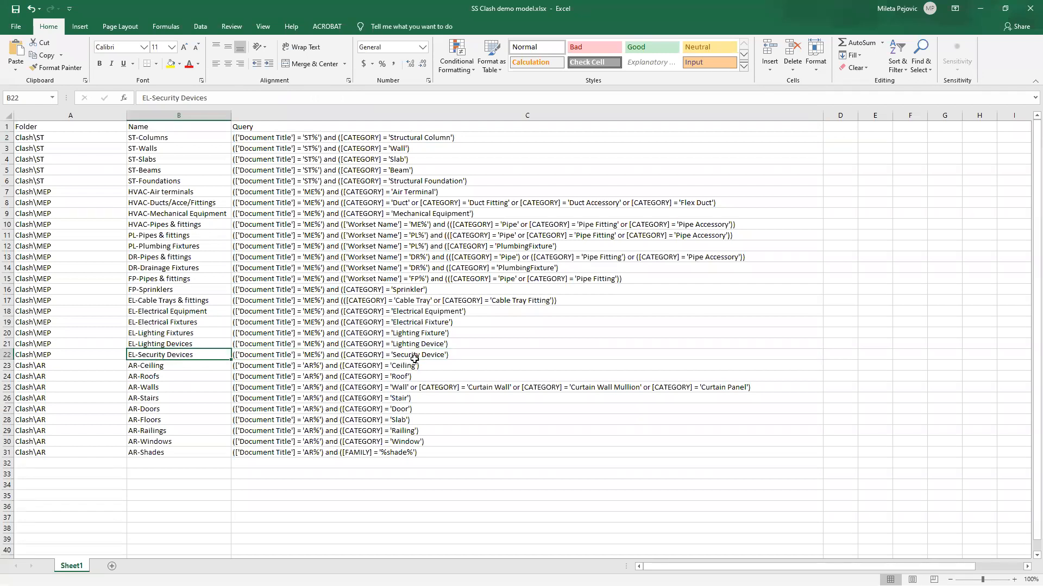
left_click(361, 353)
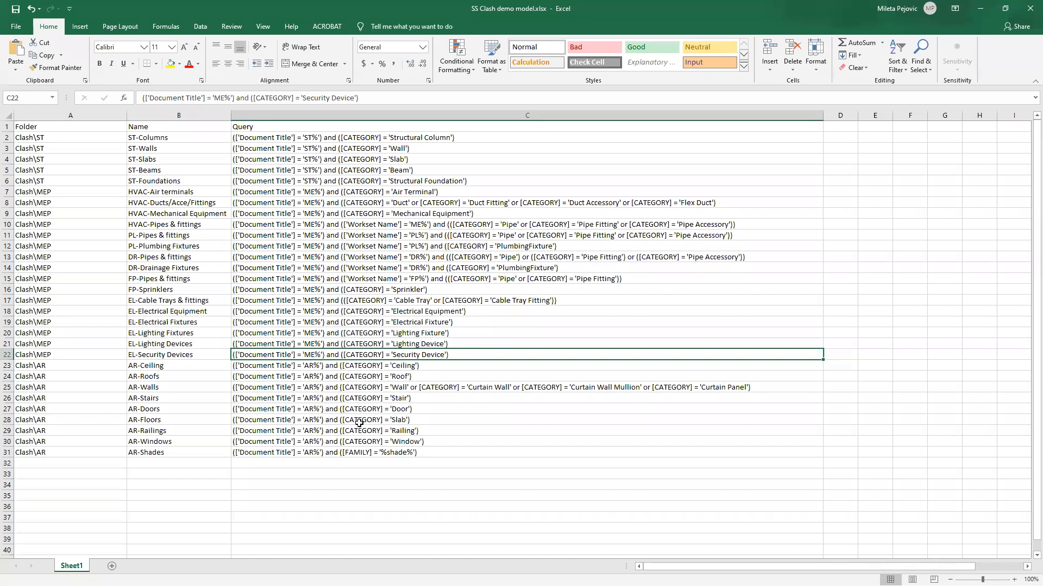
left_click(300, 423)
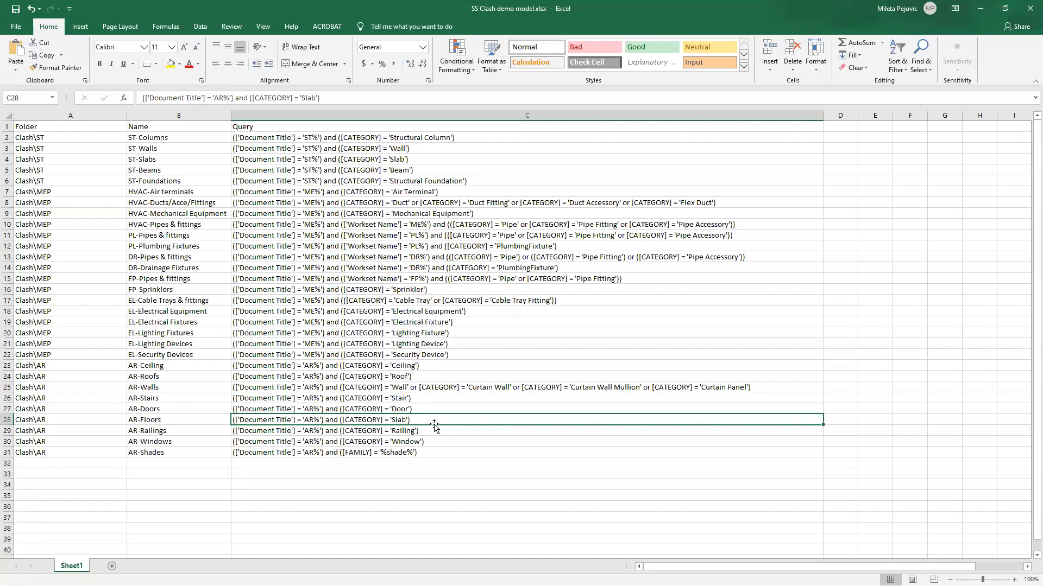
left_click(398, 410)
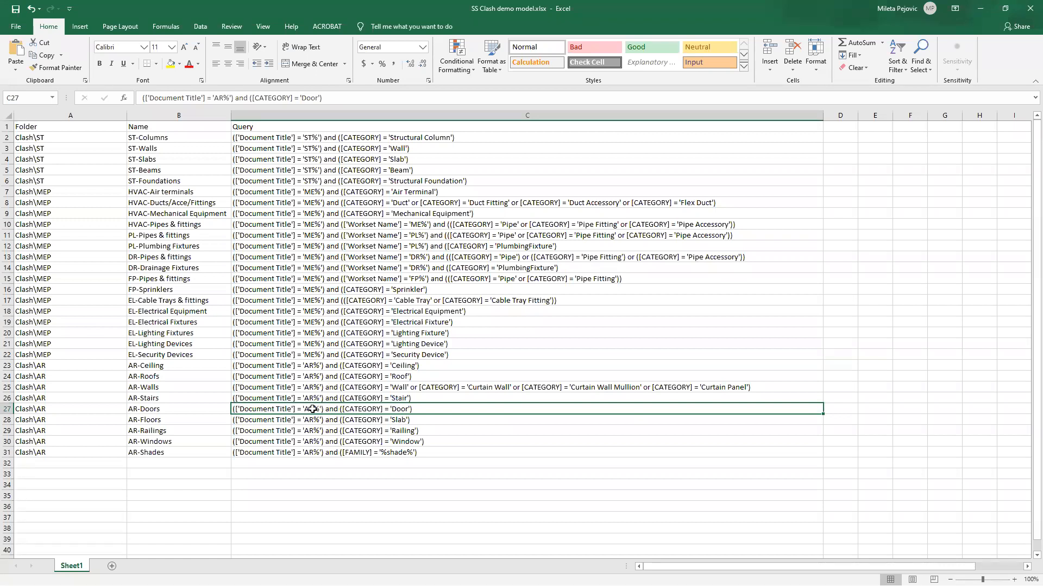
left_click(18, 26)
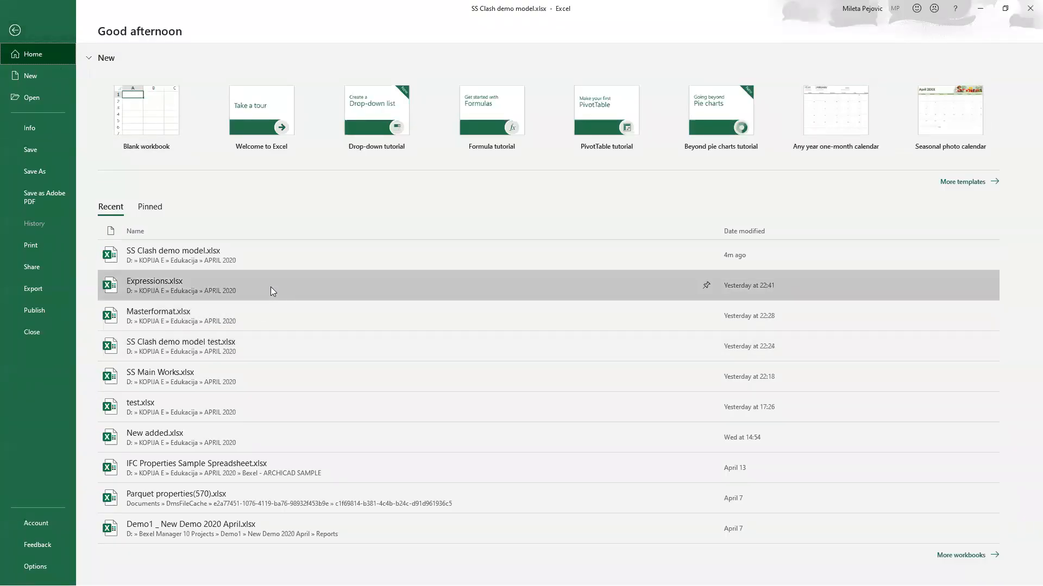
key("Escape")
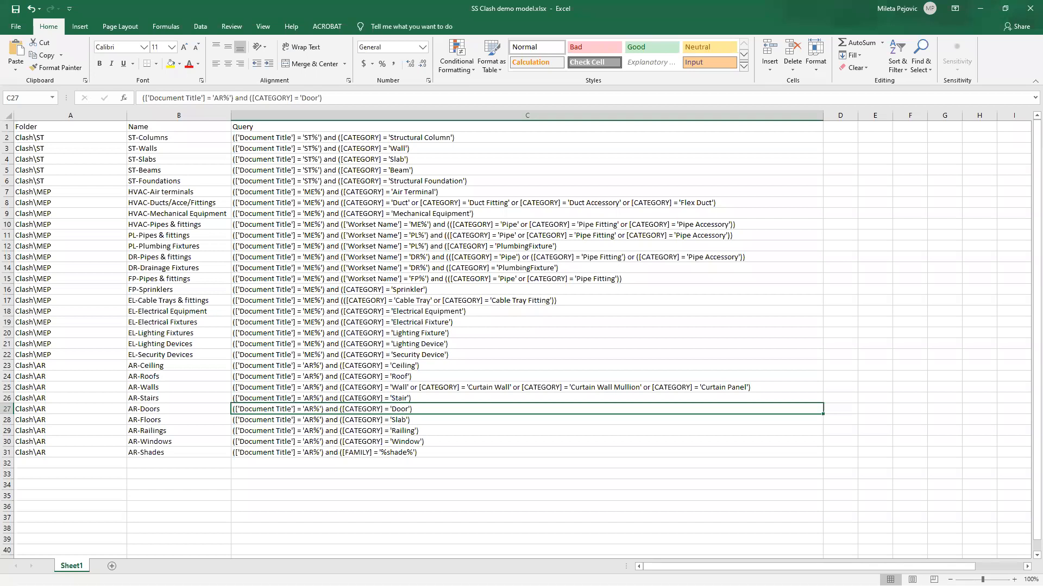
key("alt+Tab")
key("super+d")
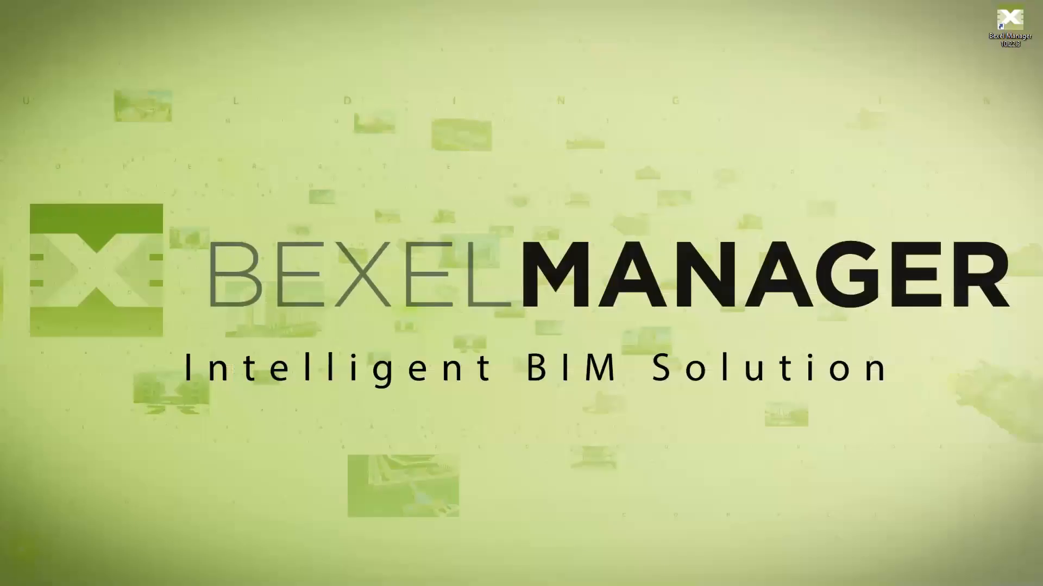
key("super+d")
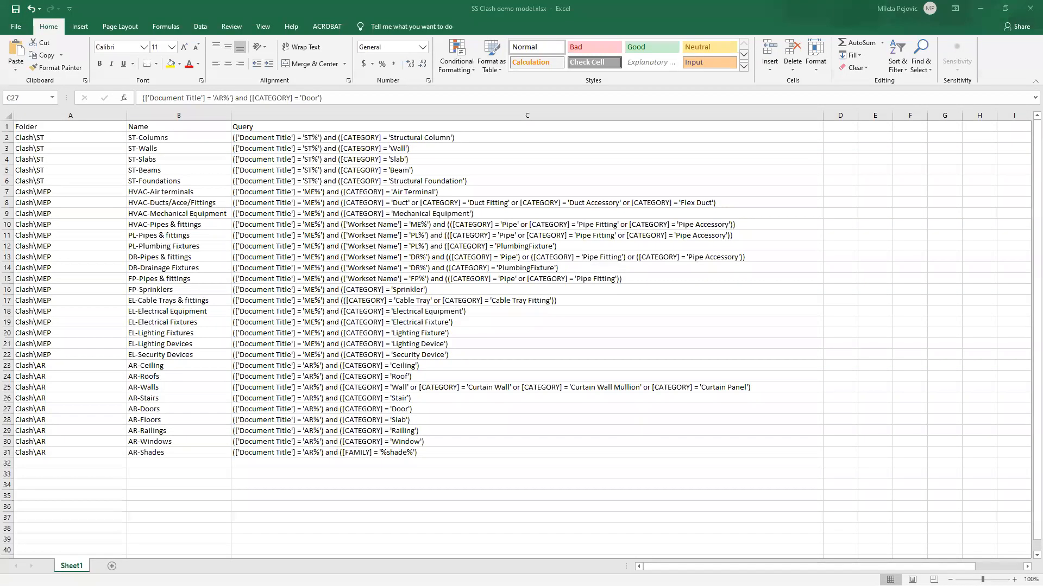
- Switch to the SS uniformat with description.xlsx workbook and examine its Folder, Name and Query columns for the UniFormatFlat selection sets
key("alt+Tab")
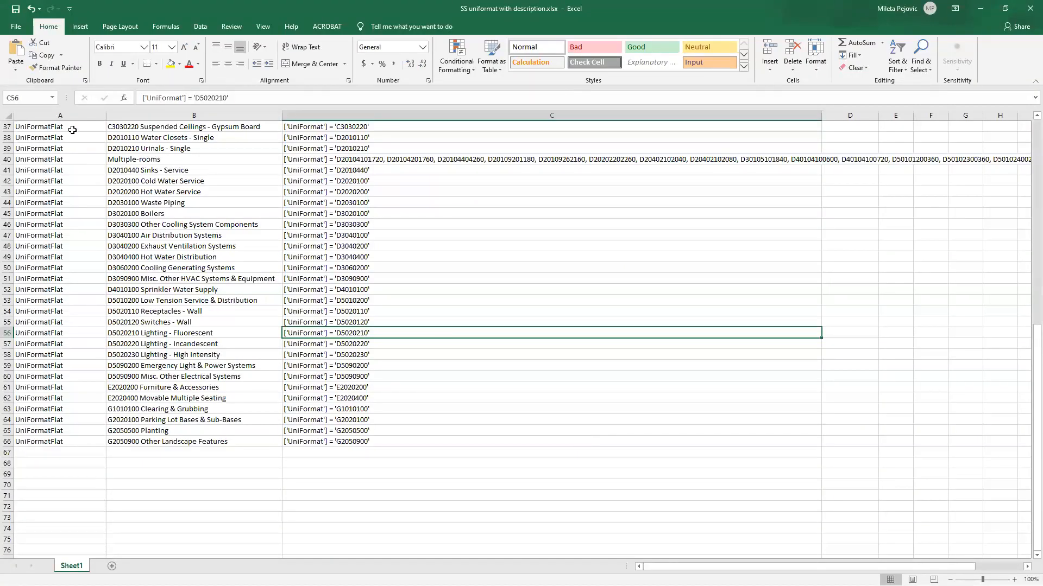
scroll(72, 130, "up", 12)
left_click_drag(61, 139, 41, 459)
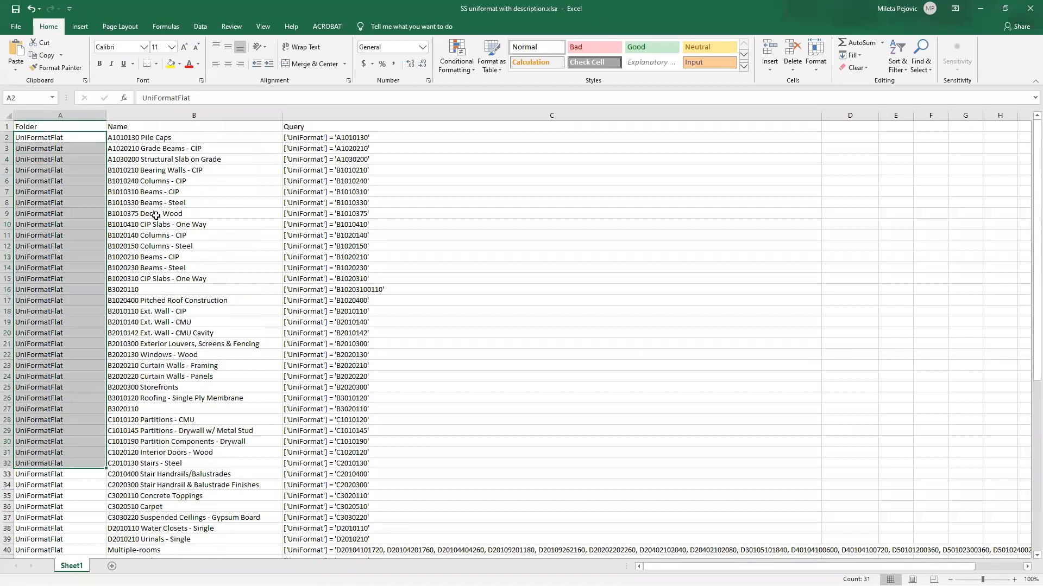
left_click(159, 138)
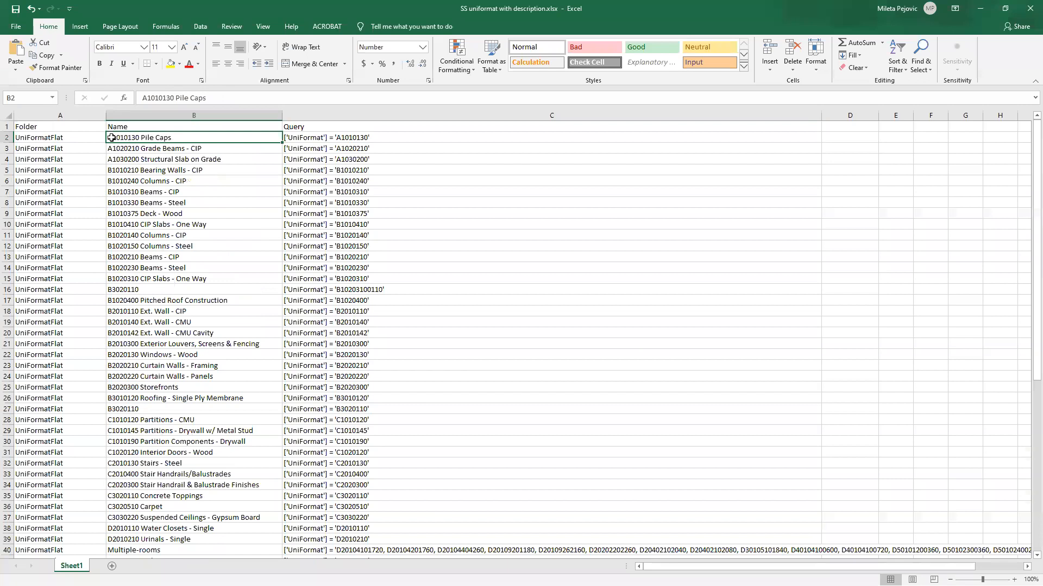
left_click(378, 135)
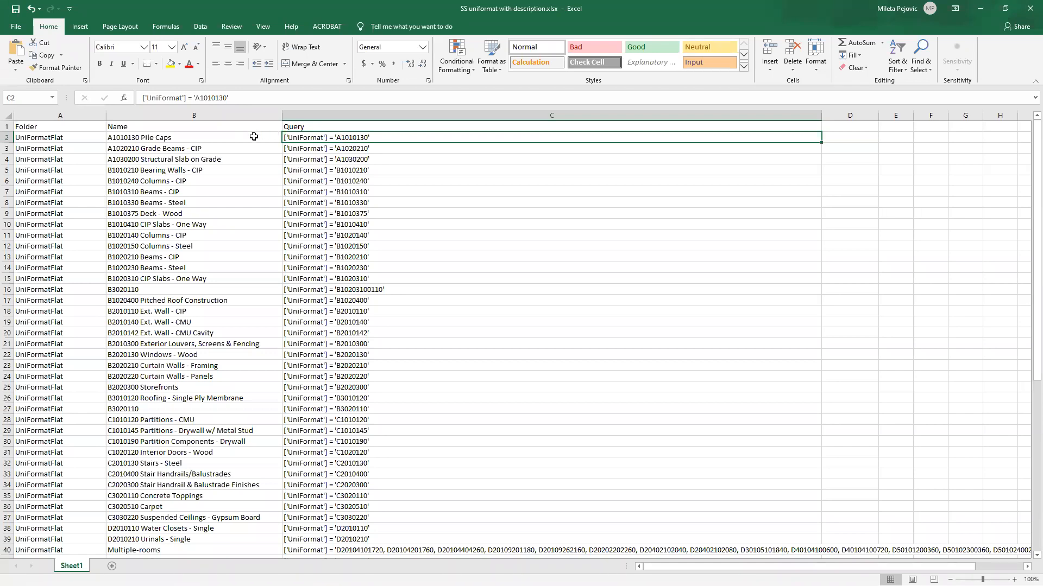
scroll(265, 286, "down", 6)
scroll(264, 286, "up", 1)
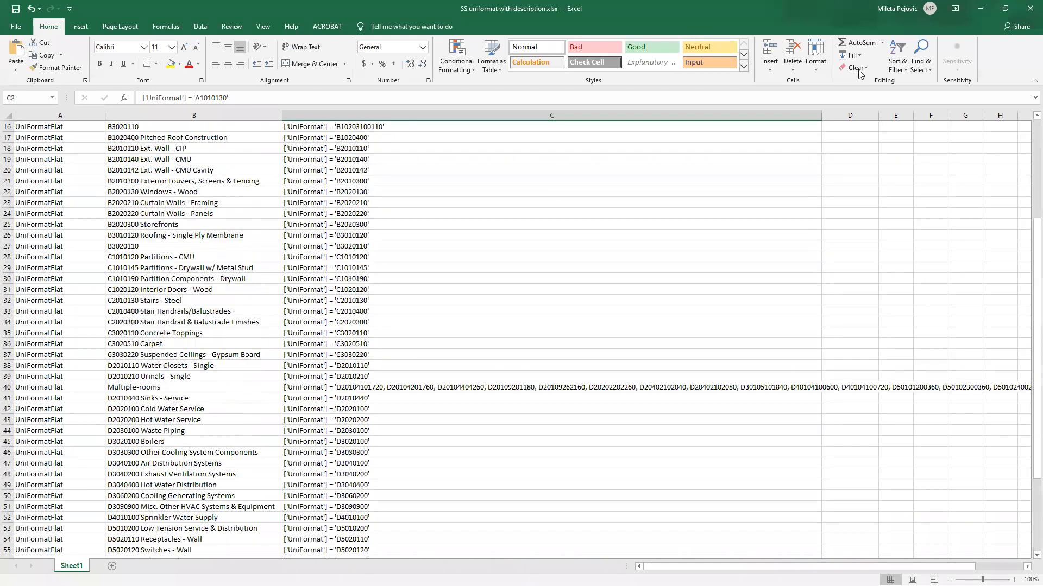
scroll(251, 293, "down", 6)
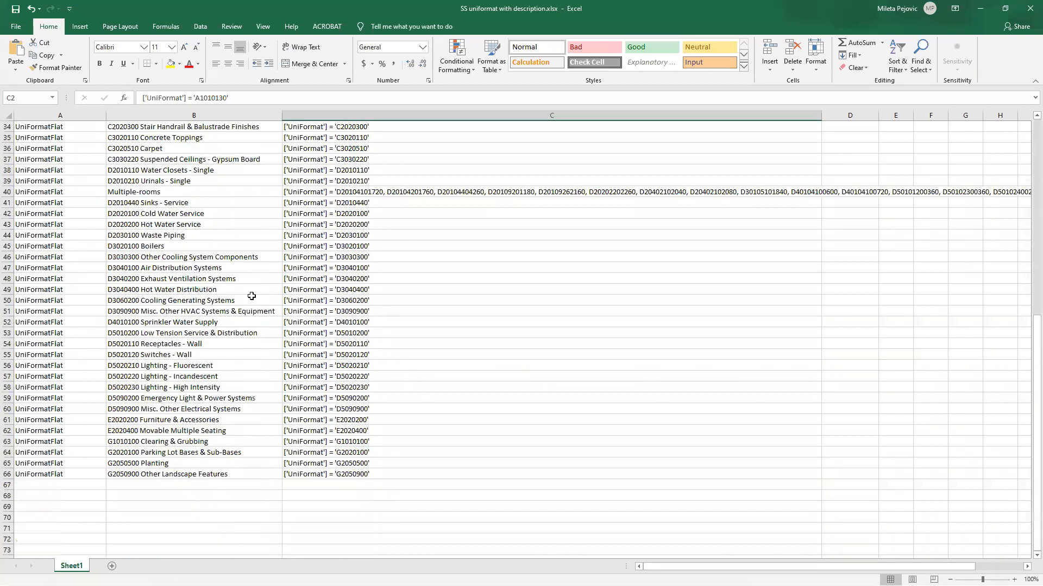
- Switch to Bexel Manager and import the selection sets from SS Clash demo model.xlsx in the APRIL 2020 folder
left_click(978, 15)
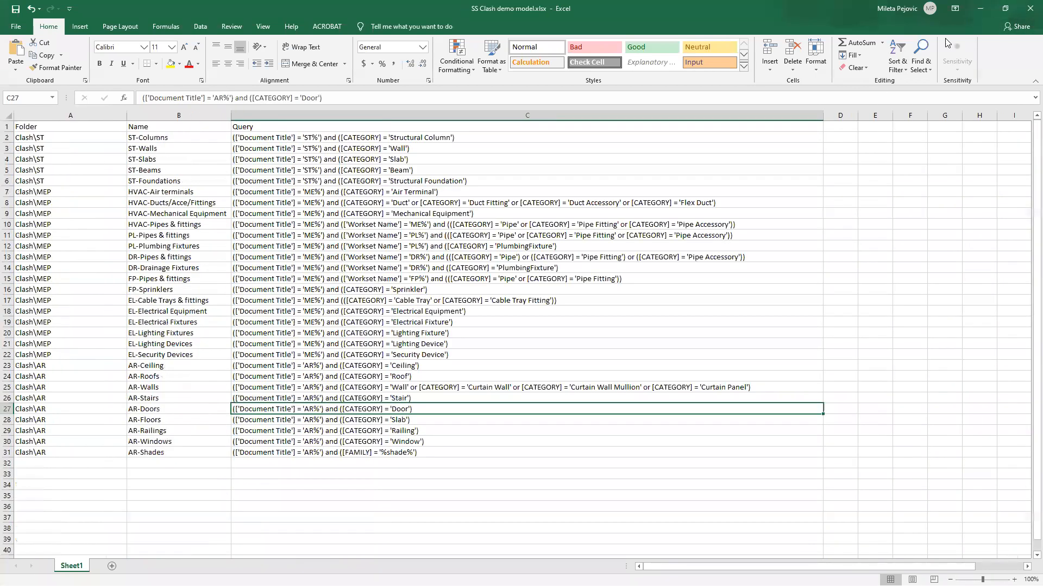
left_click(978, 15)
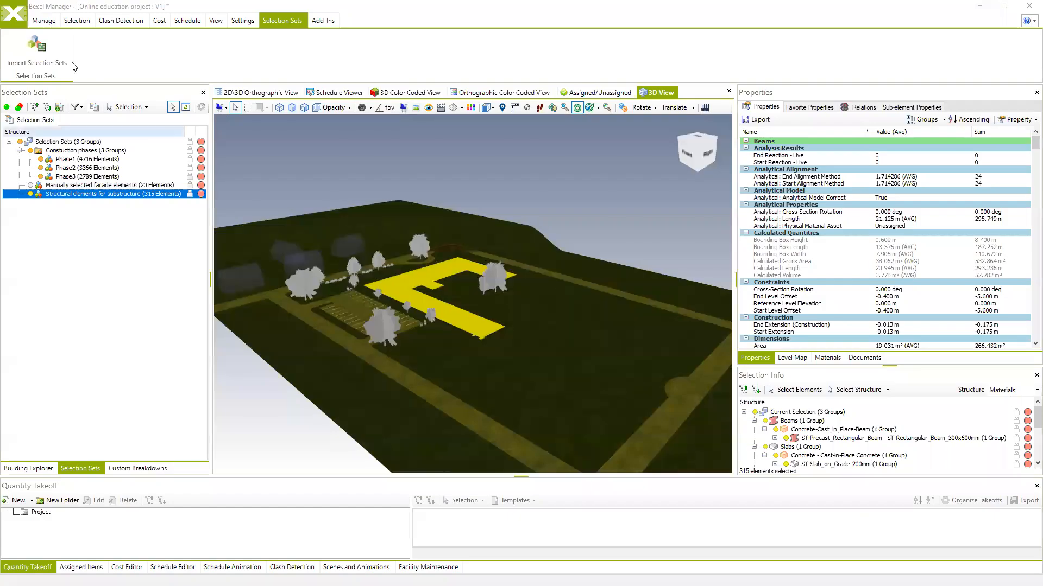
left_click(37, 52)
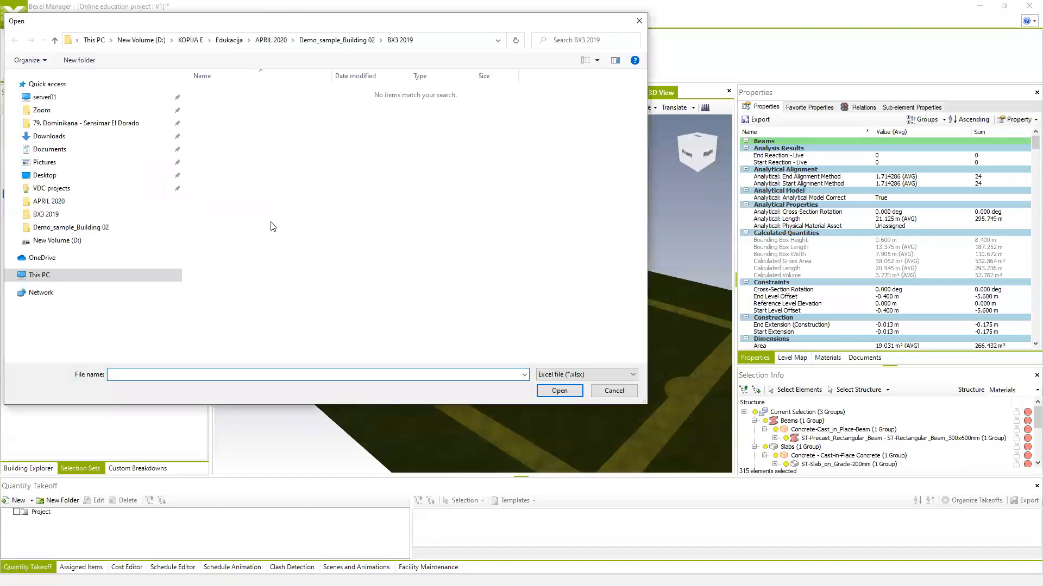
left_click(46, 202)
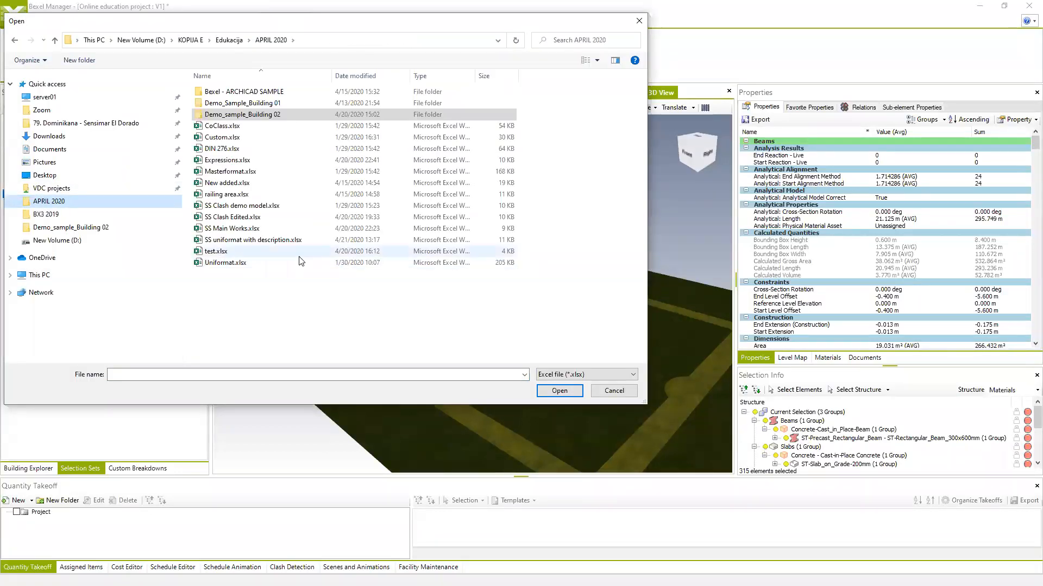
left_click(274, 308)
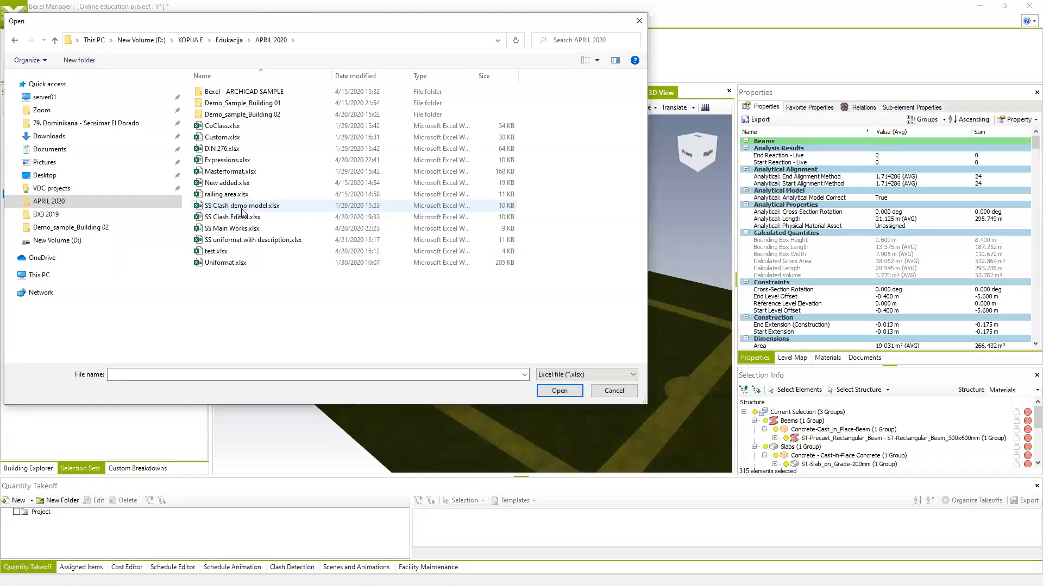
left_click(224, 206)
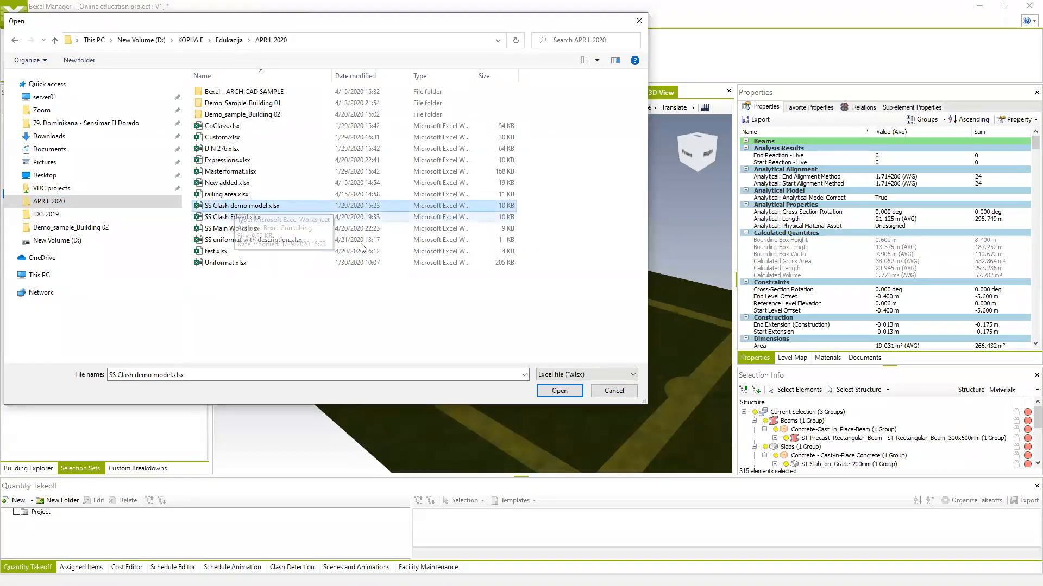
left_click(564, 393)
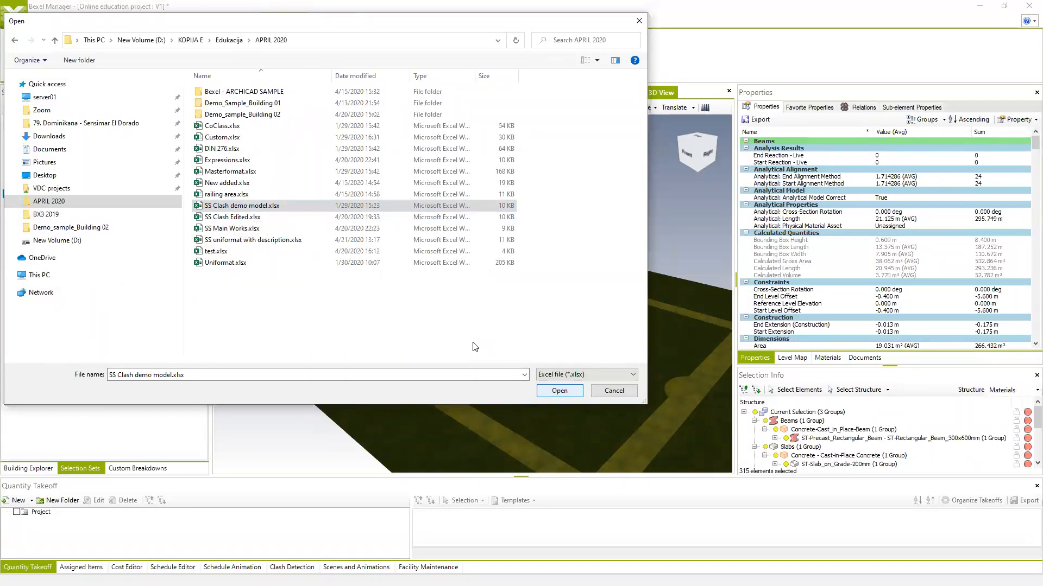
left_click(553, 398)
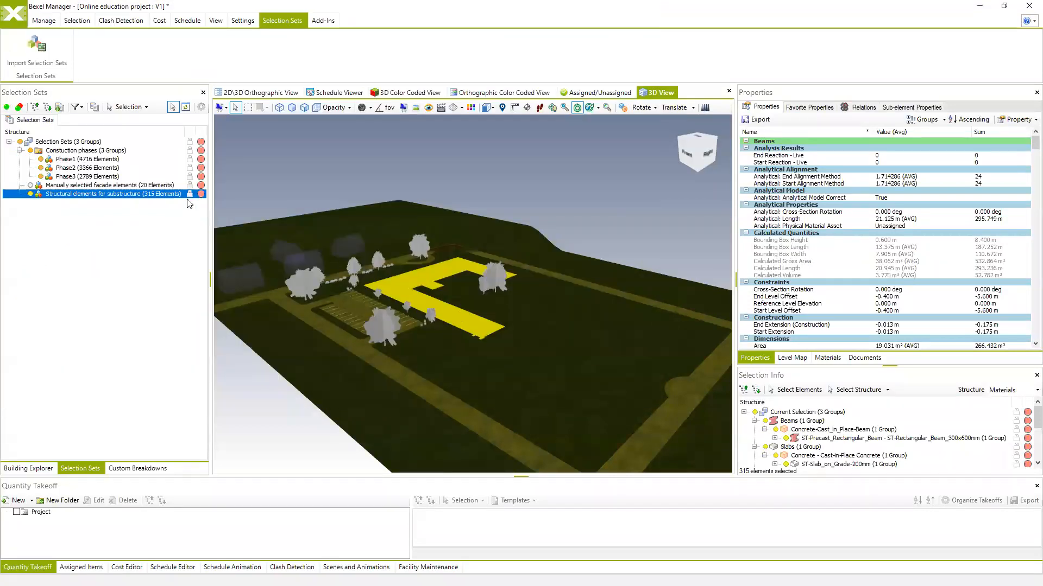
left_click(559, 341)
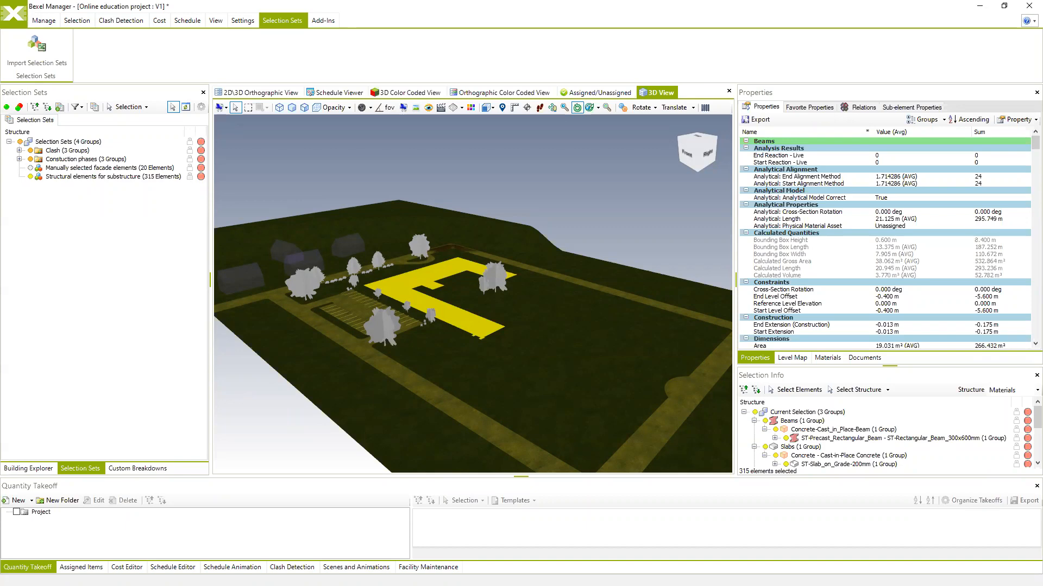
- Place the SS Clash demo model.xlsx workbook beside the selection set tree and compare its Folder paths with the imported Clash folder
key("alt+Tab")
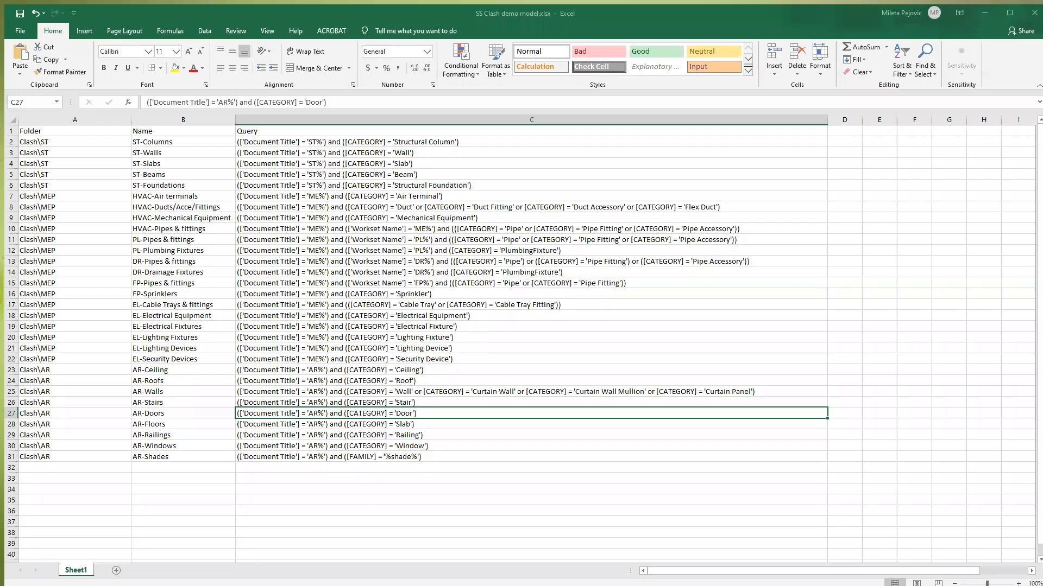
key("alt+Tab")
key("alt+Tab")
left_click_drag(374, 13, 639, 70)
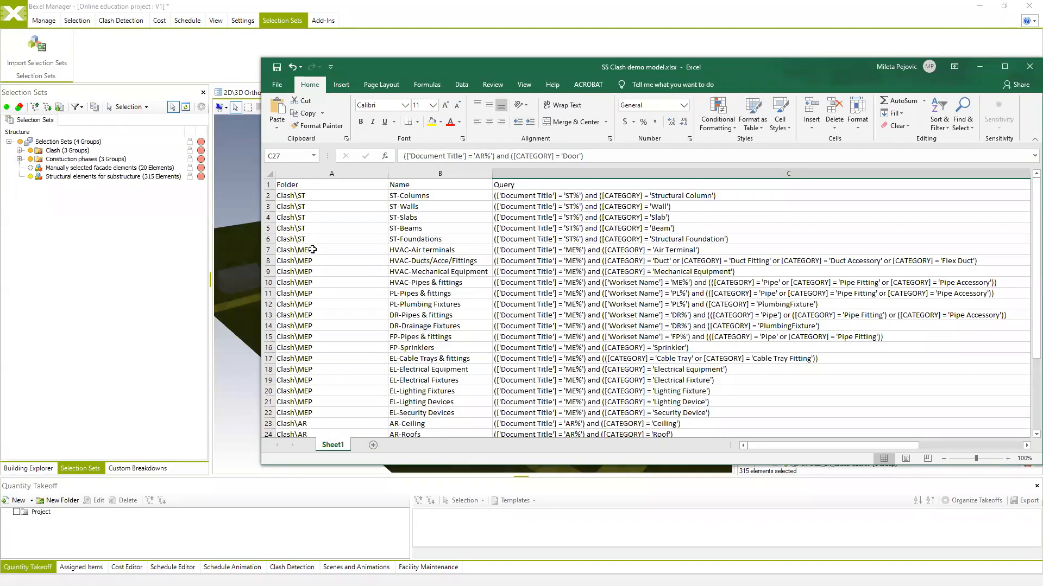
scroll(325, 346, "down", 2)
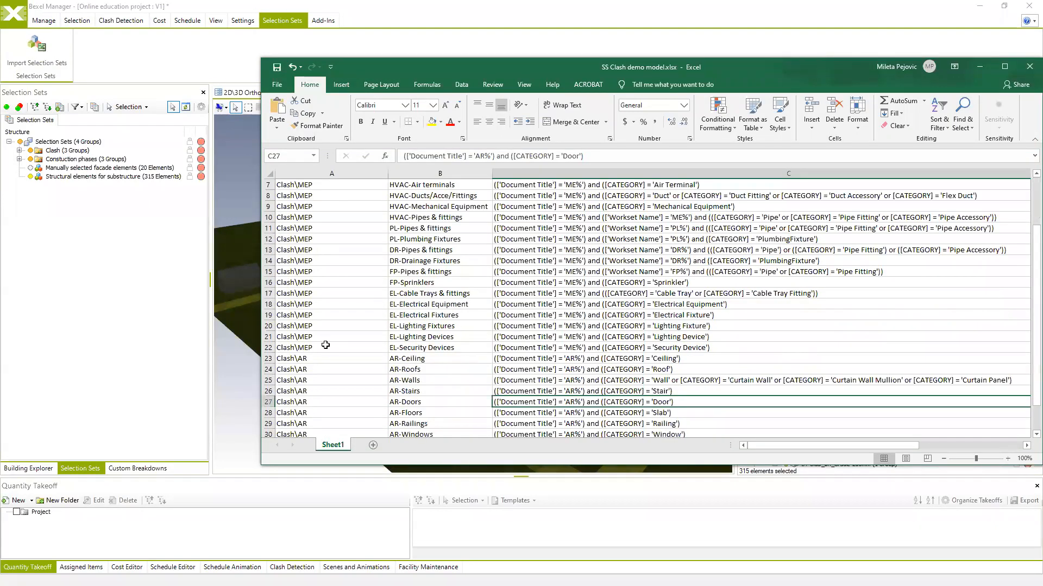
- Expand the Clash folder and its ST, MEP and AR subfolders in Bexel Manager to list the imported selection sets
left_click(19, 150)
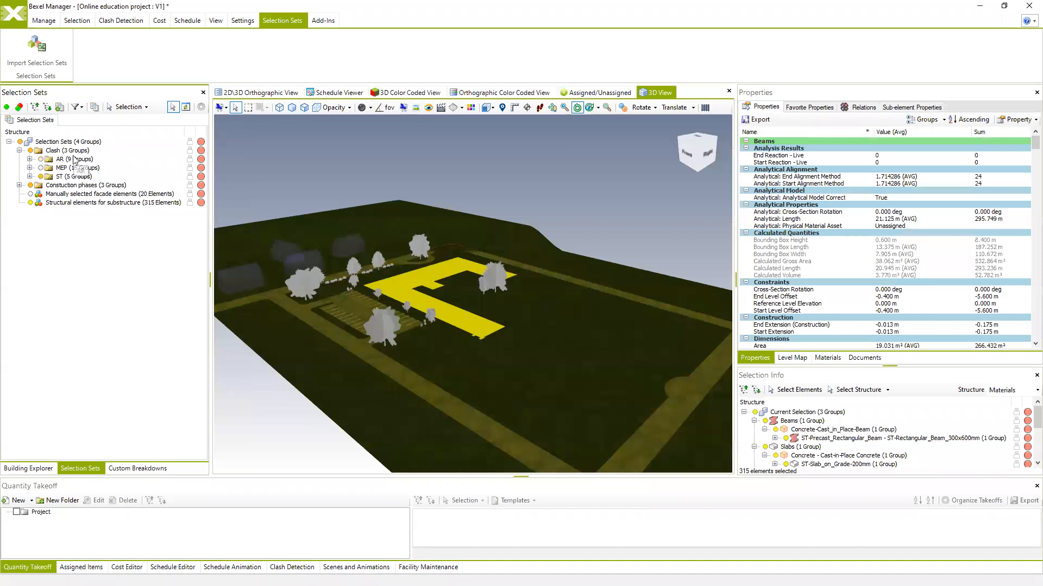
left_click(29, 177)
left_click(29, 168)
left_click(29, 160)
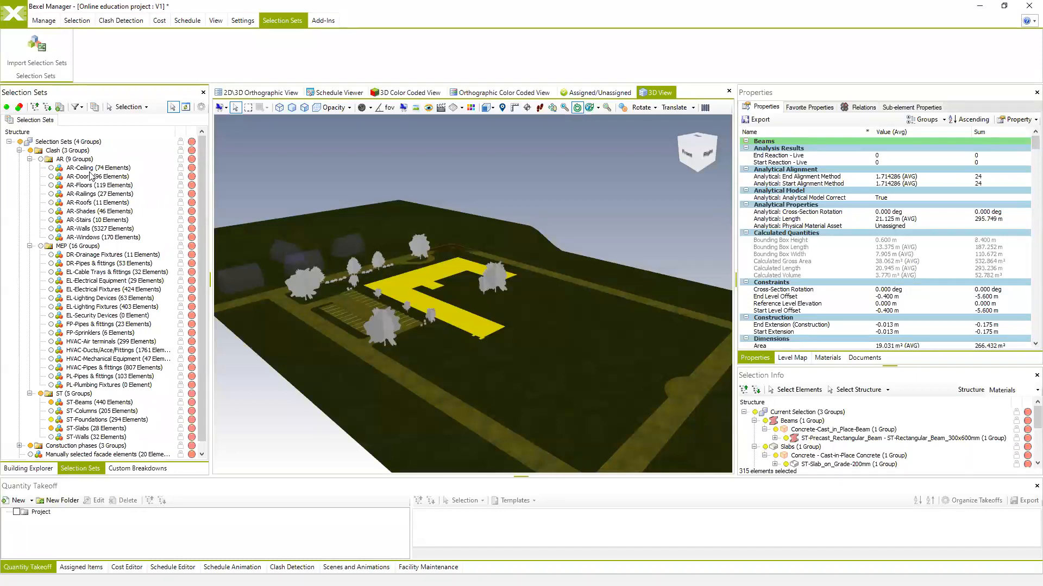
- Hide all selection sets, clear the element selection, and toggle the visibility of AR-Ceiling on and off in the 3D view
left_click(20, 142)
left_click(284, 163)
left_click(51, 168)
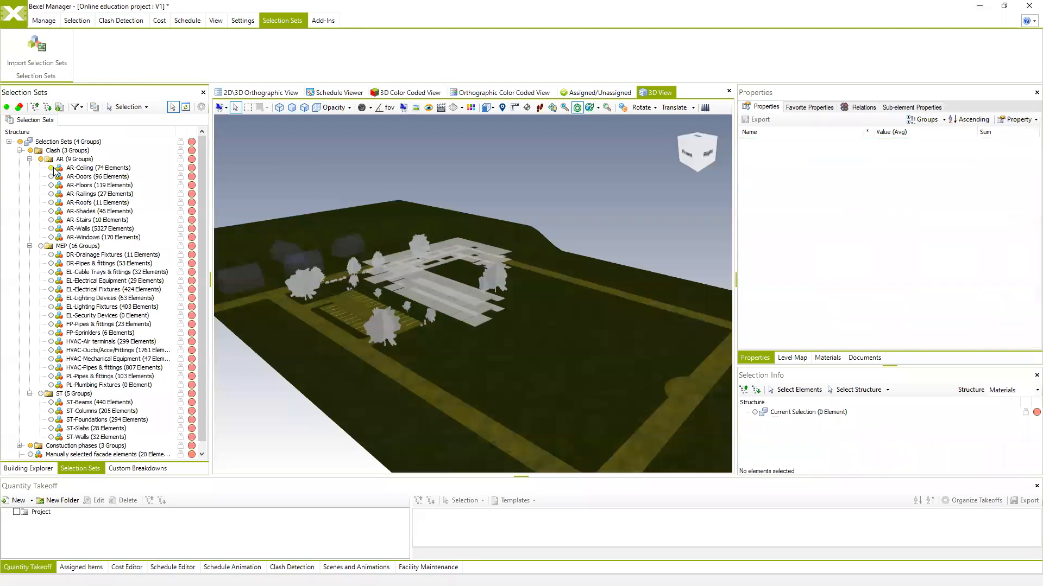
left_click(51, 168)
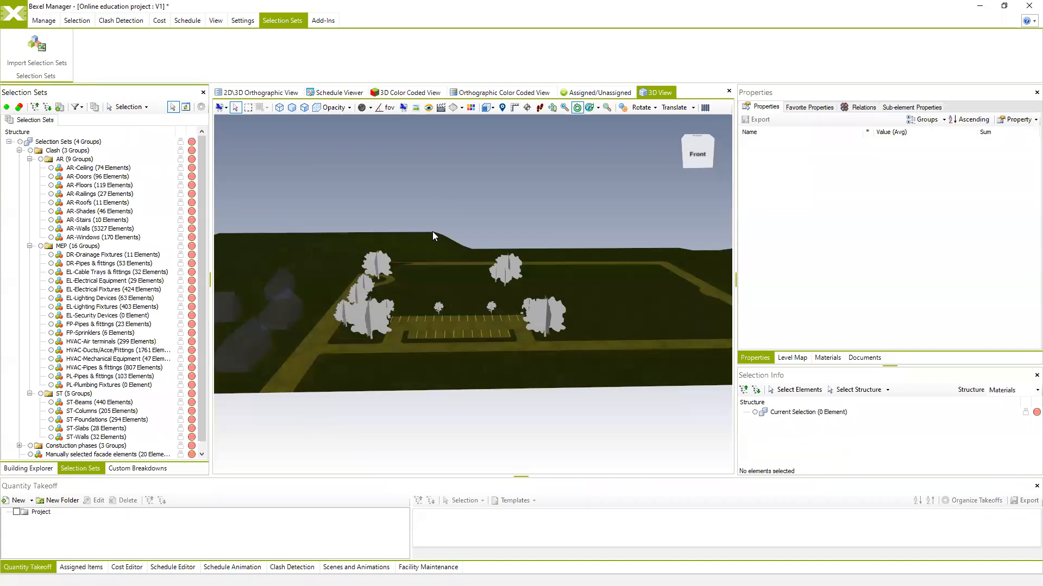
left_click(51, 168)
left_click(51, 167)
- Preview the AR-Doors, AR-Floors and ST-Foundations selection sets one at a time in the 3D view, hiding each again
left_click(51, 176)
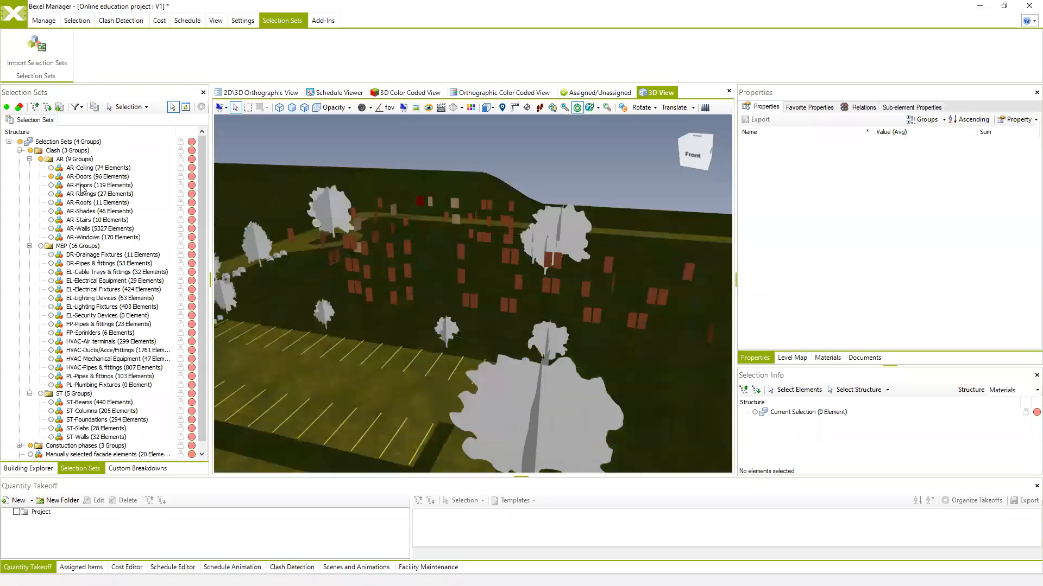
left_click(51, 176)
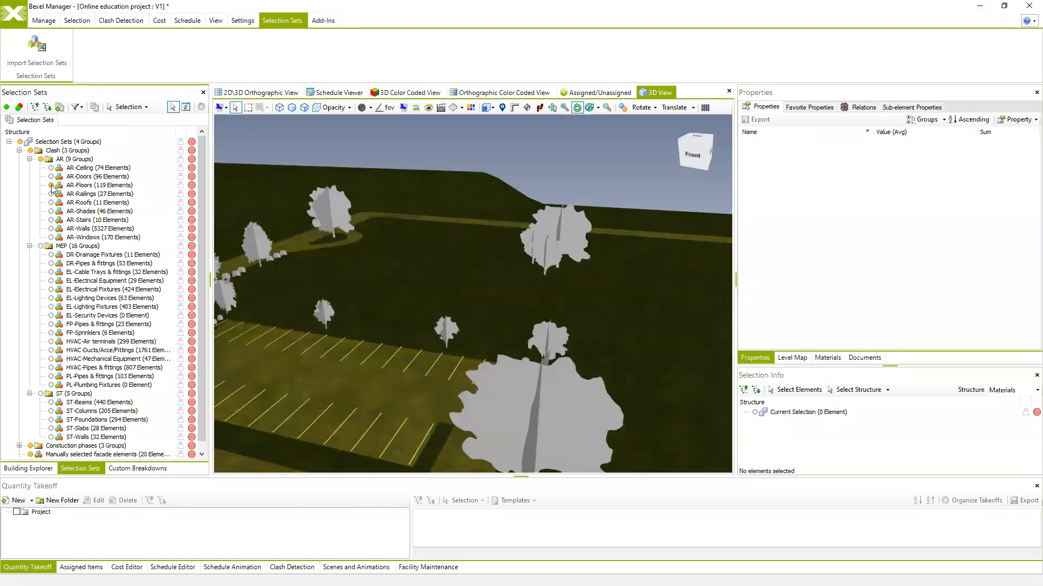
scroll(73, 353, "down", 1)
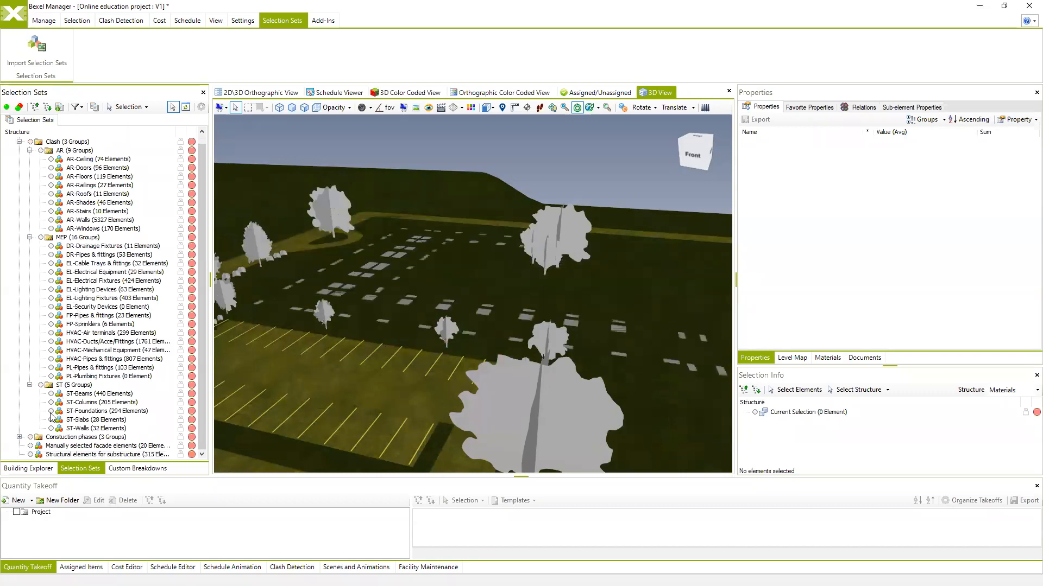
left_click_drag(512, 237, 112, 129)
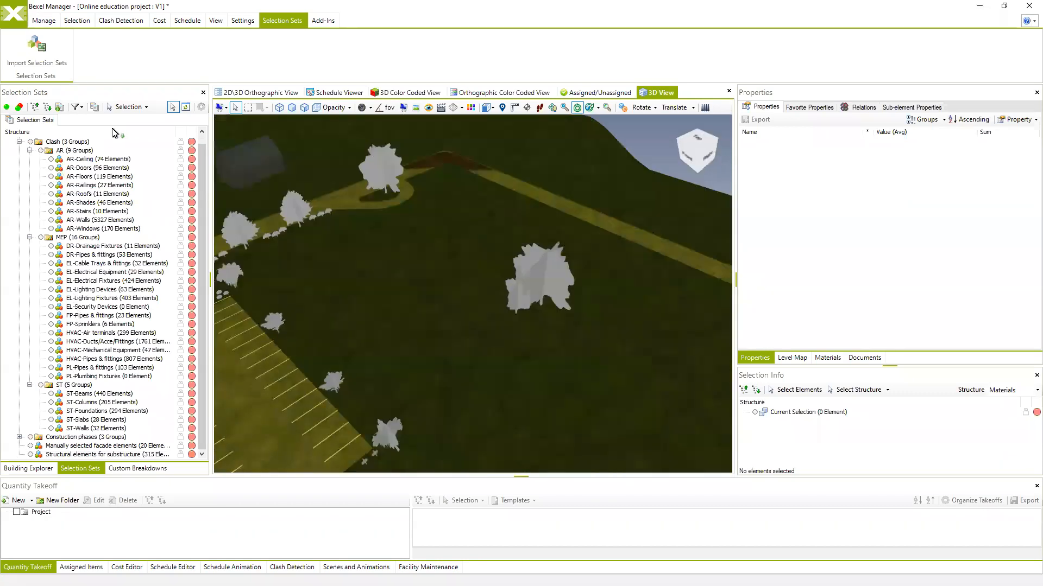
- Collapse the Clash folder and import the selection sets from SS uniformat with description.xlsx
left_click(29, 151)
left_click(19, 150)
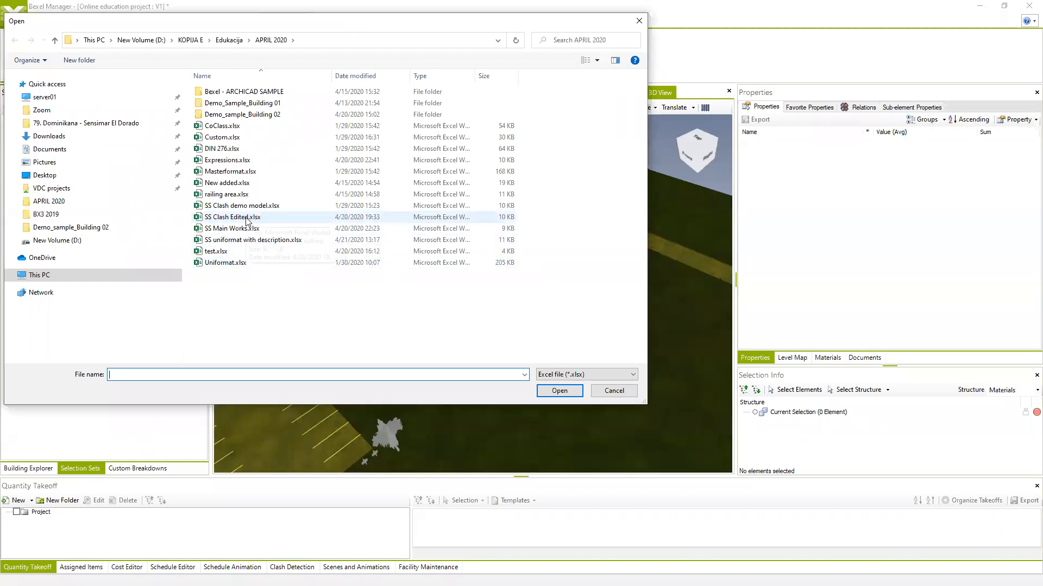
left_click(251, 240)
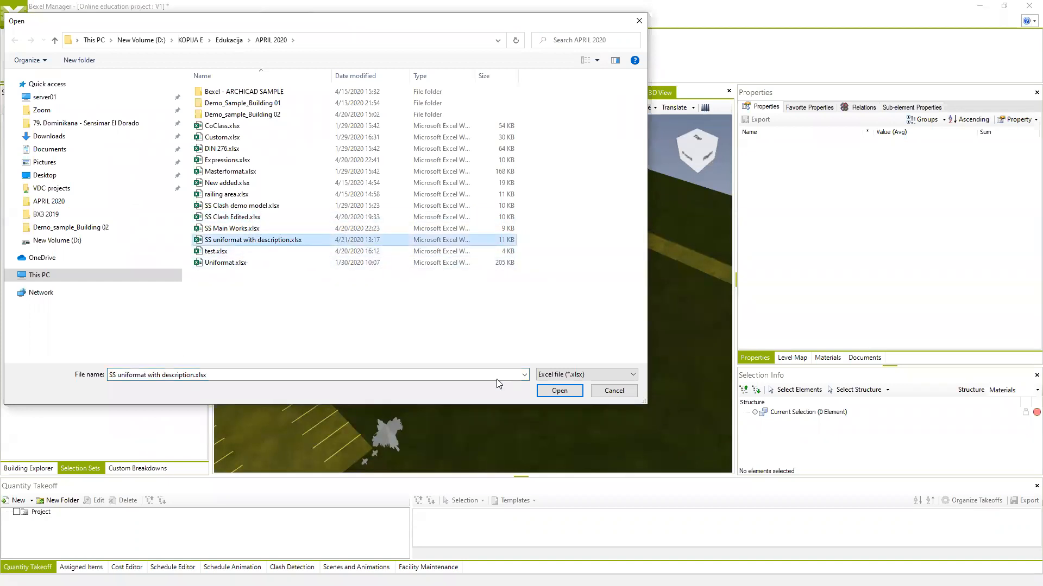
left_click(553, 391)
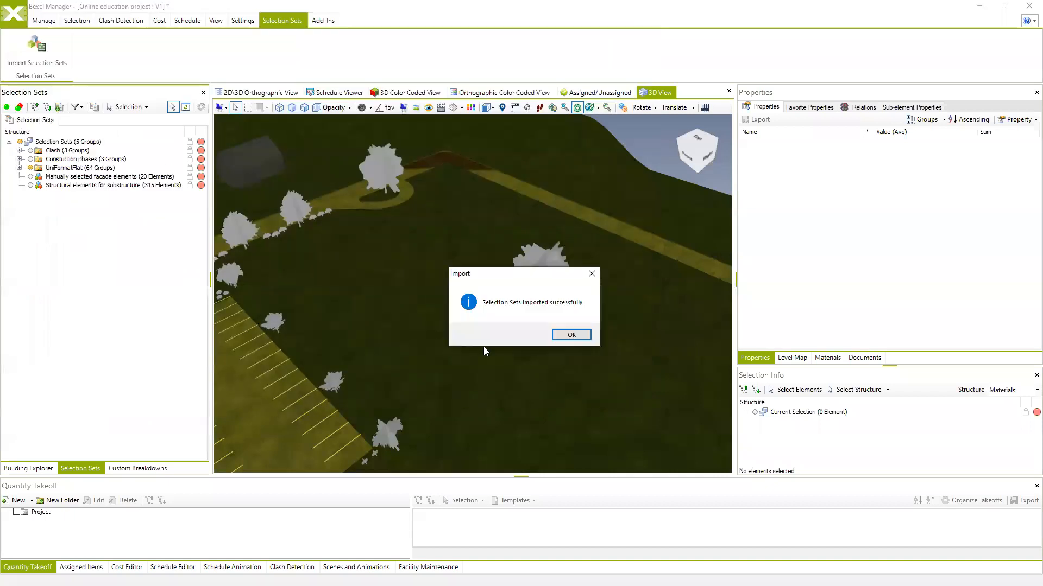
left_click(571, 335)
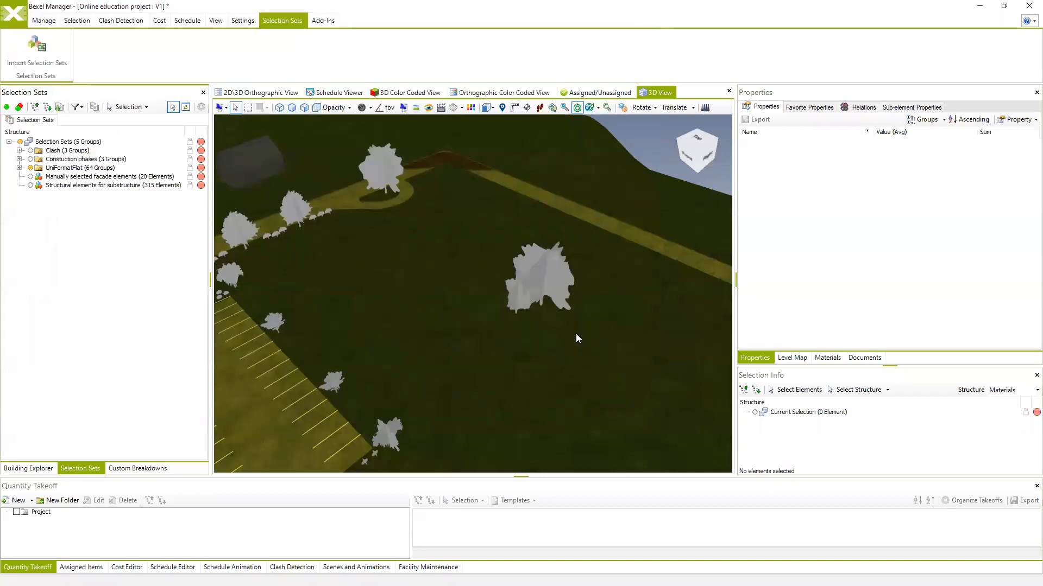
- Expand the UniFormatFlat folder and preview A1010130 Pile Caps, followed by A1020210 Grade Beams - CIP, in the 3D view
left_click(19, 167)
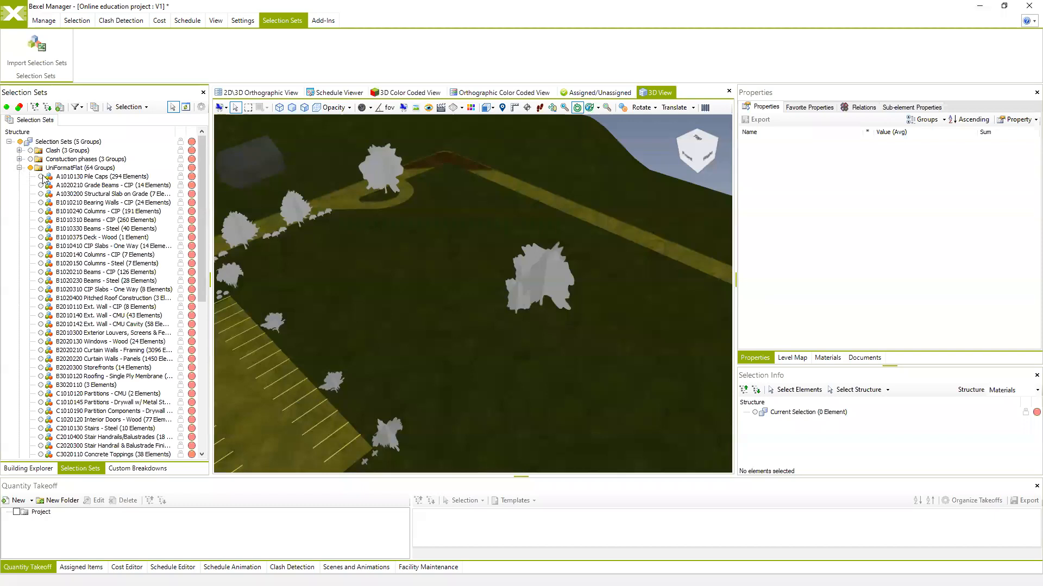
left_click(41, 176)
left_click_drag(413, 278, 431, 254)
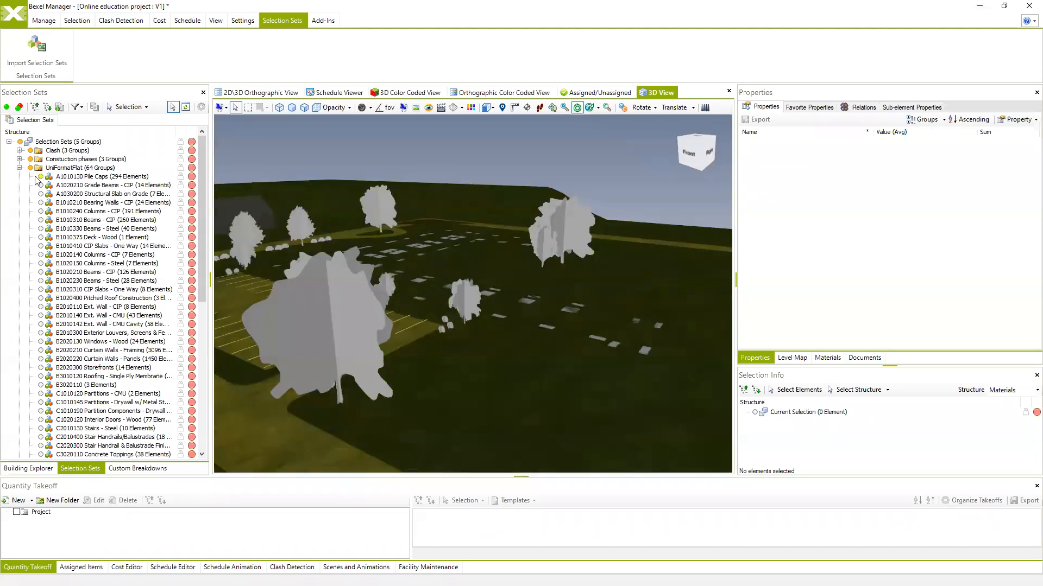
left_click(40, 177)
left_click_drag(365, 288, 381, 269)
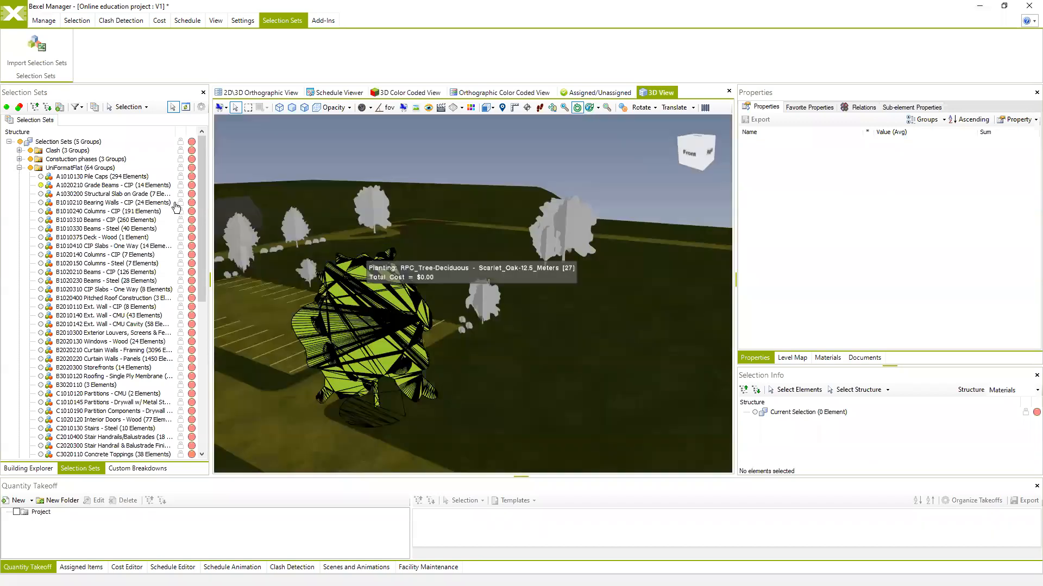
- Review the UniFormat rule and query behind the A1020210 Grade Beams - CIP selection set without changing it
left_click(76, 186)
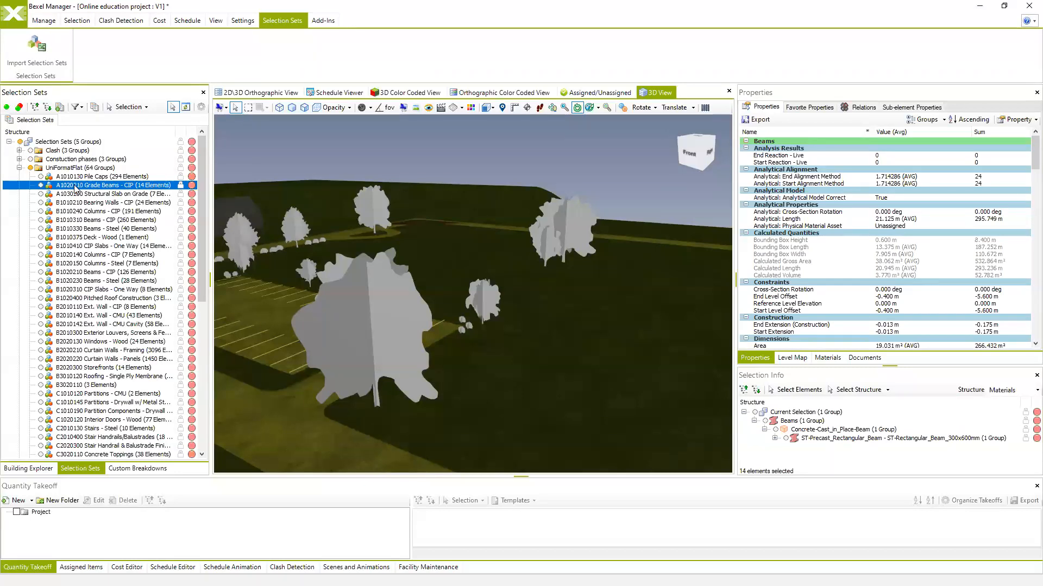
right_click(76, 188)
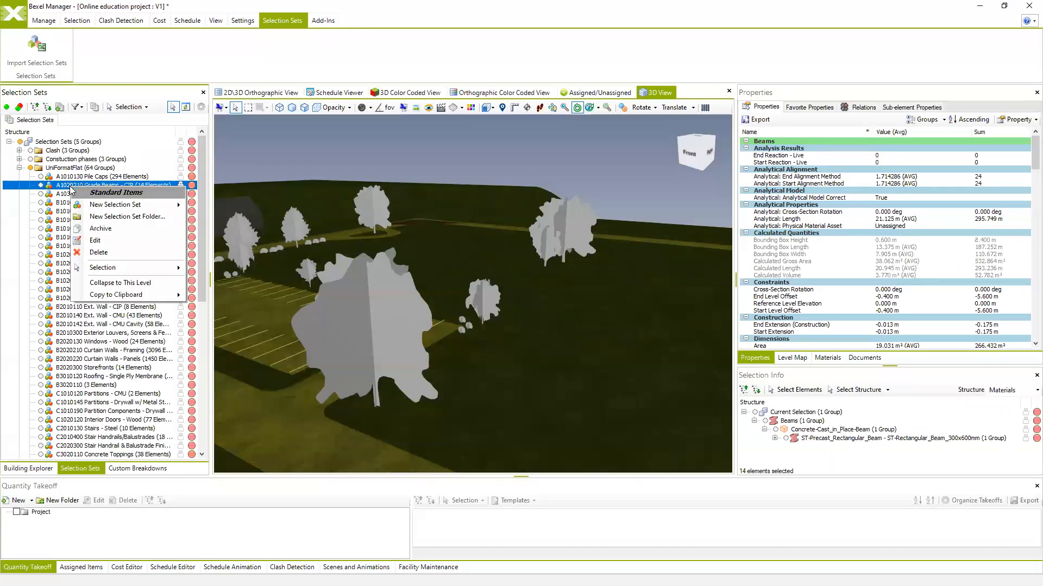
left_click(95, 240)
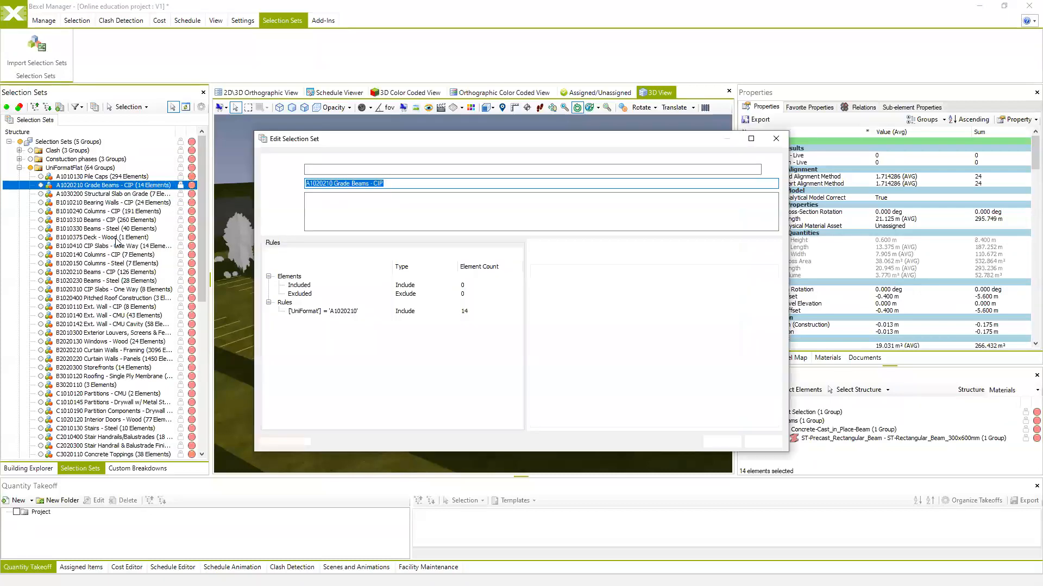
left_click(313, 311)
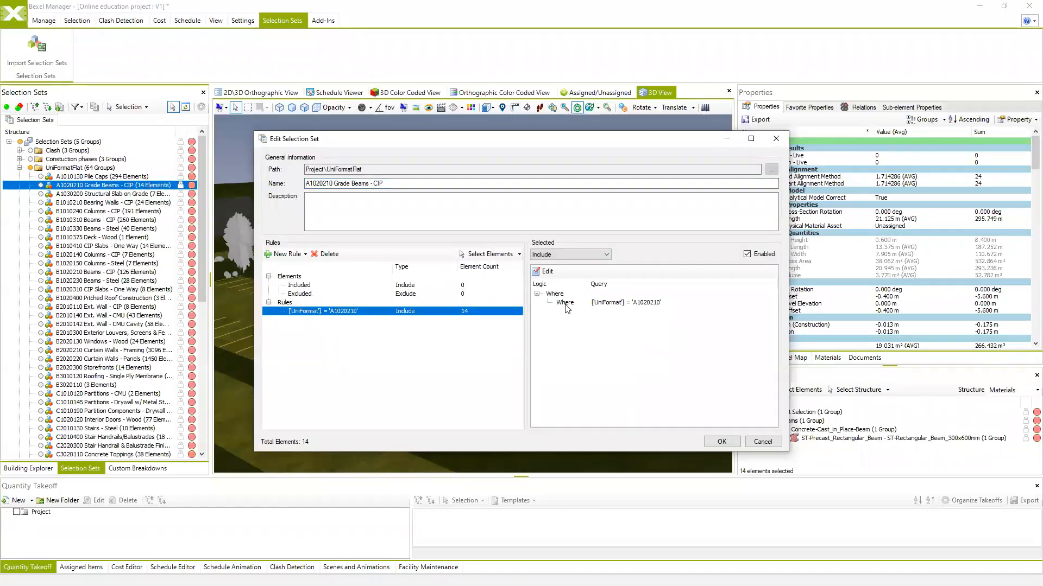
left_click(610, 303)
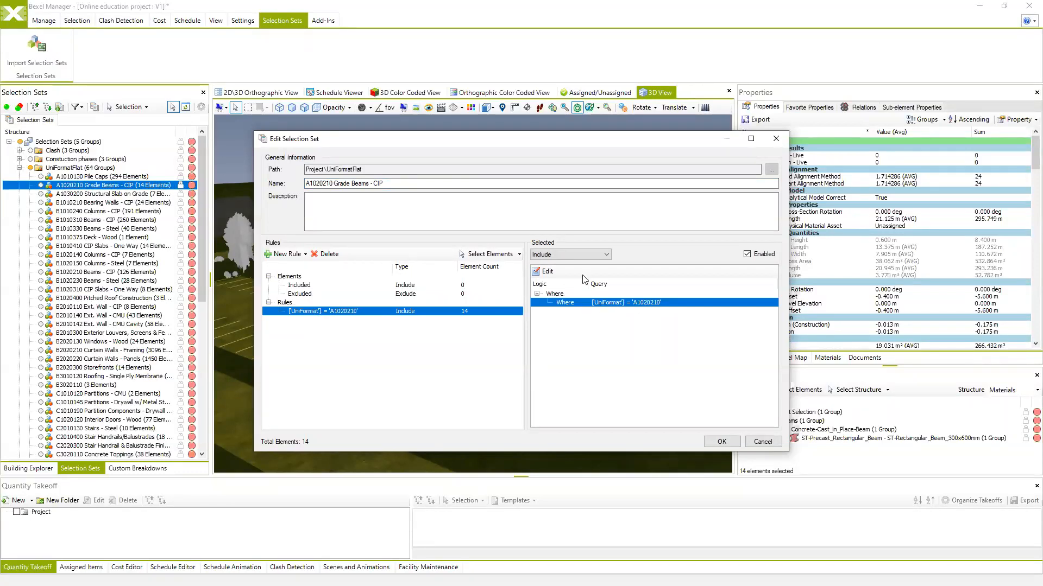
left_click(770, 445)
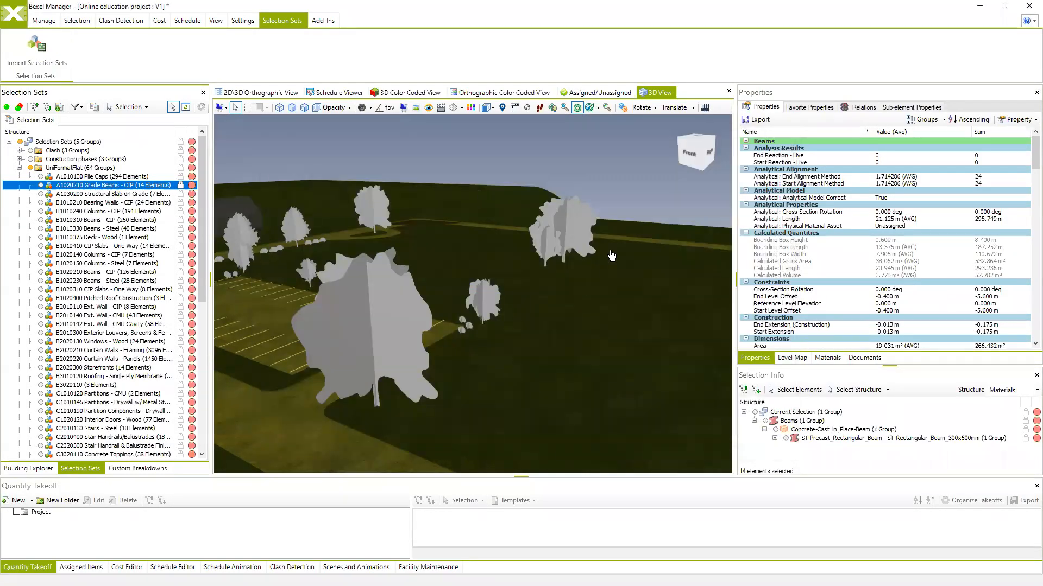
- Collapse the UniFormatFlat folder and look over the project's folders and sets in the selection set manager
left_click(19, 168)
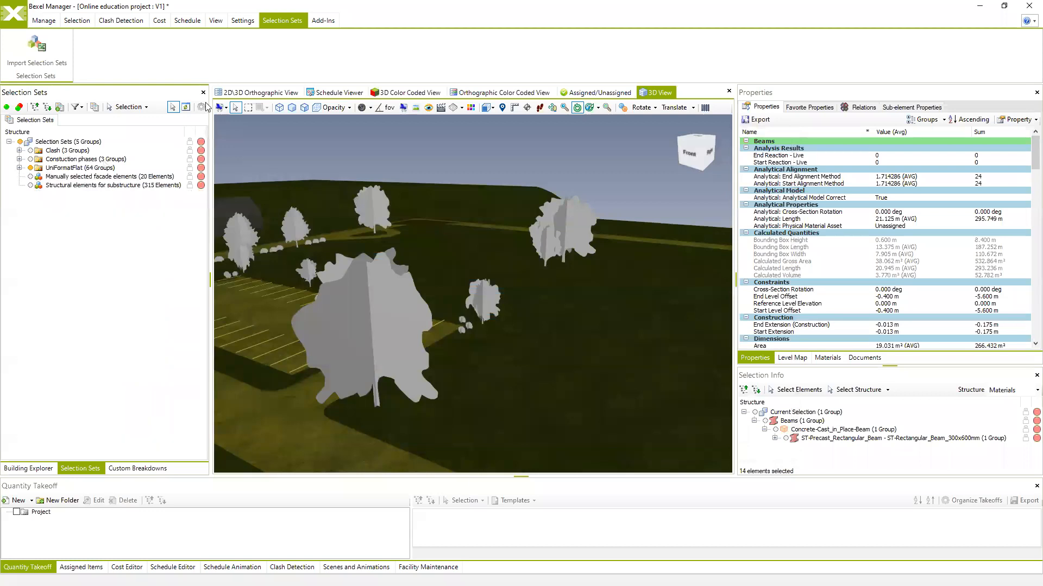
left_click(94, 106)
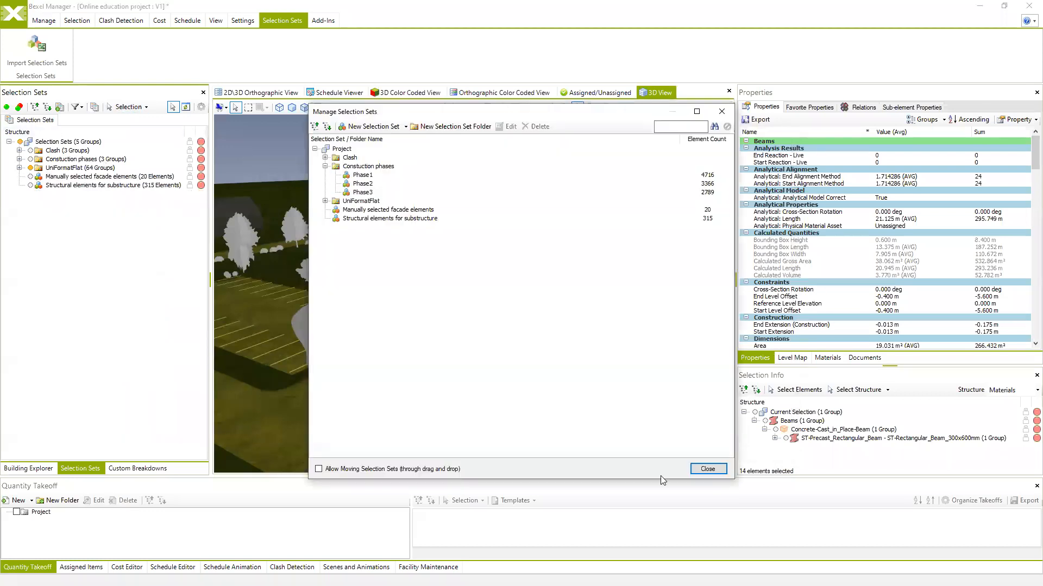
left_click(702, 470)
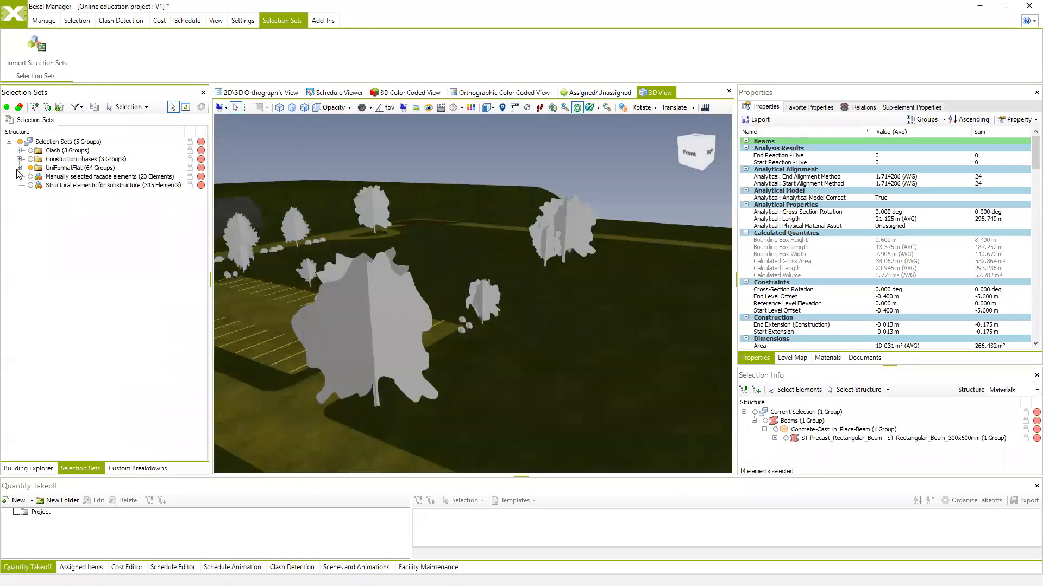
- Delete the four selection sets from A1010130 Pile Caps to B1010210 Bearing Walls - CIP in UniFormatFlat, and collapse the folder
left_click(57, 167)
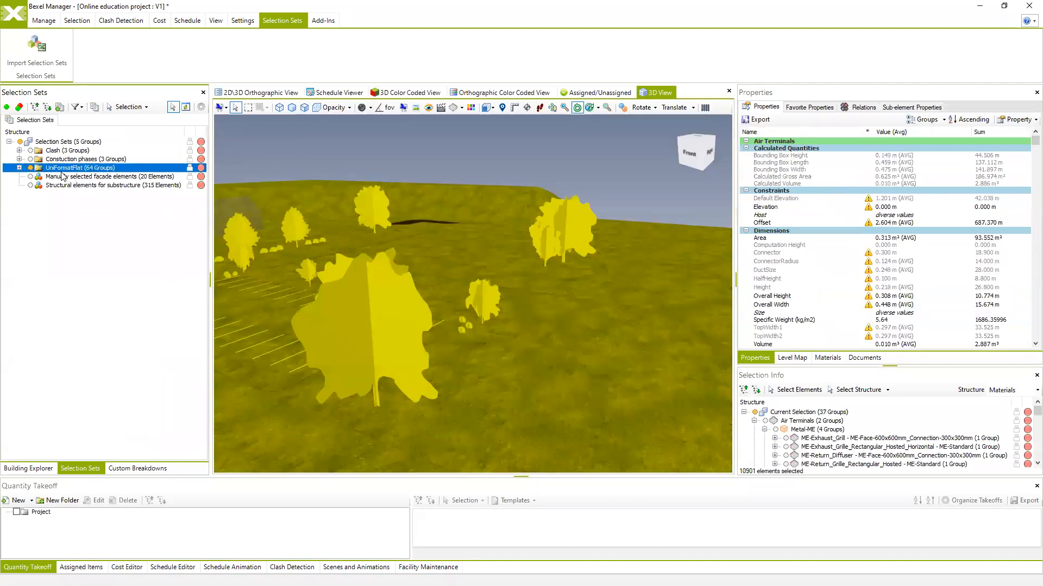
left_click(19, 168)
left_click(76, 176)
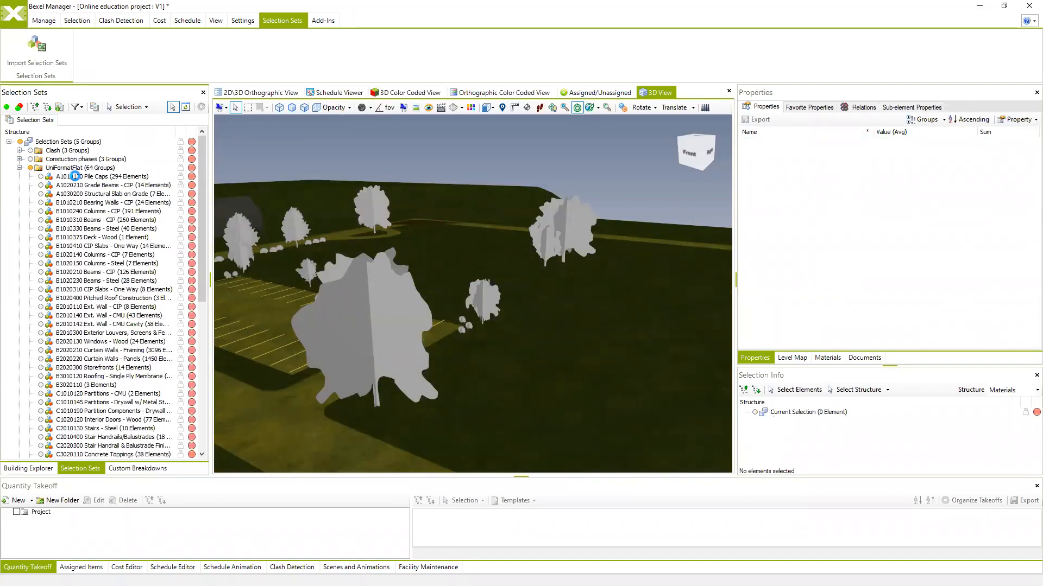
left_click(89, 202, "shift")
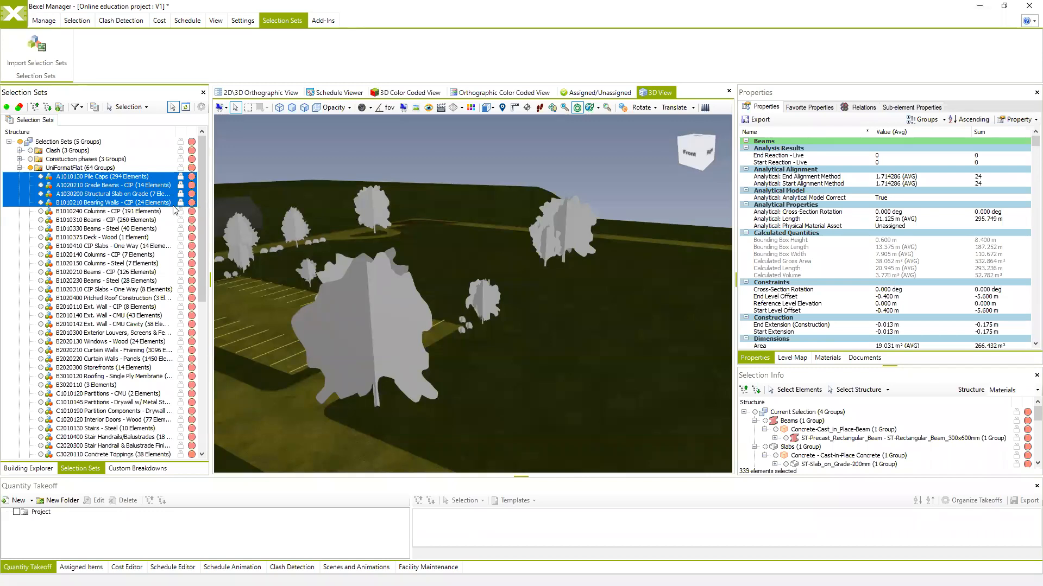
right_click(121, 192)
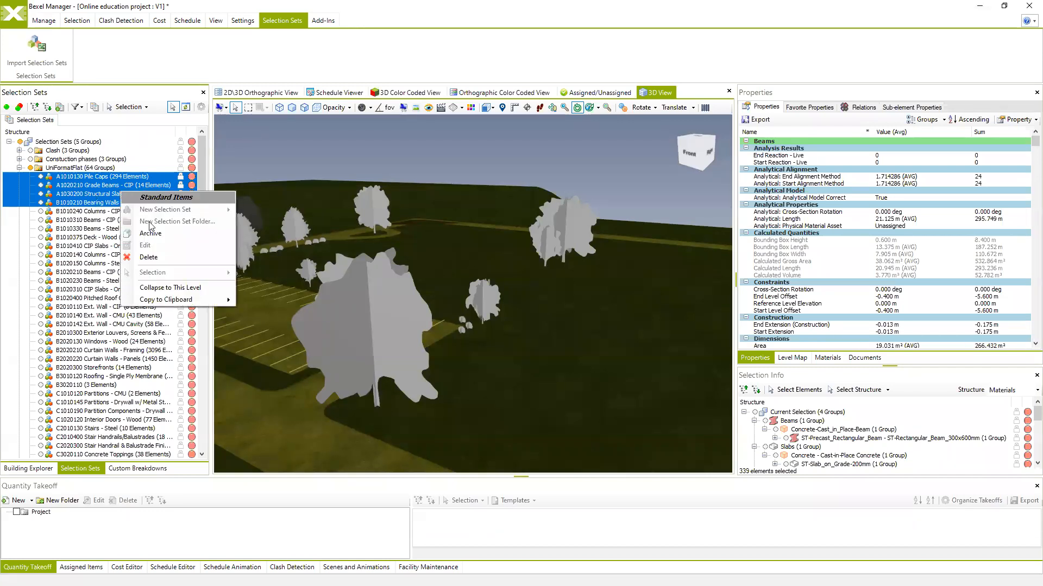
left_click(158, 258)
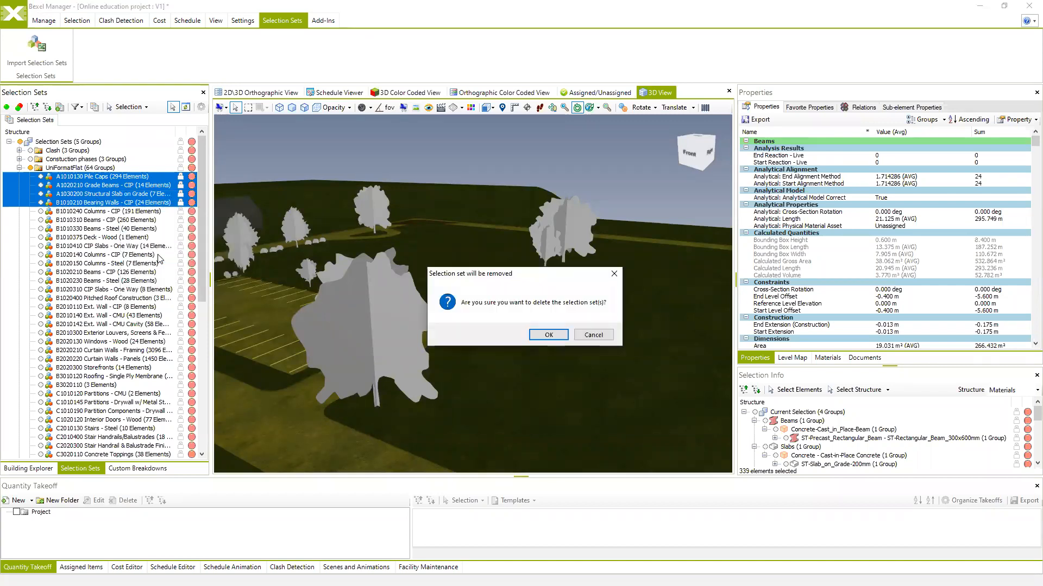
left_click(563, 339)
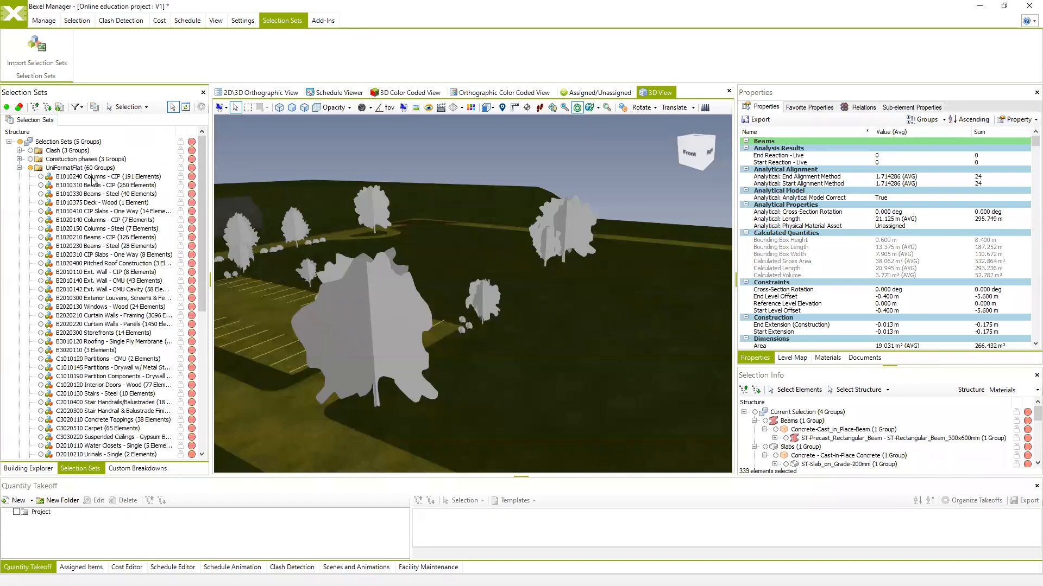
left_click(19, 168)
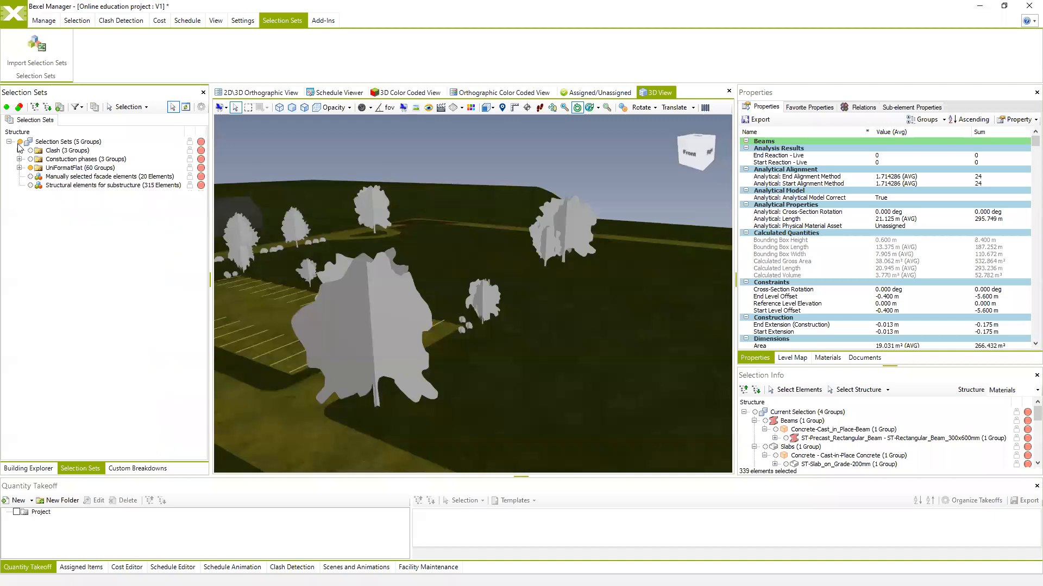
- Make the entire Element Structure visible in the 3D view, and expand the Construction phases folder among the selection sets
middle_click_drag(403, 257, 318, 387)
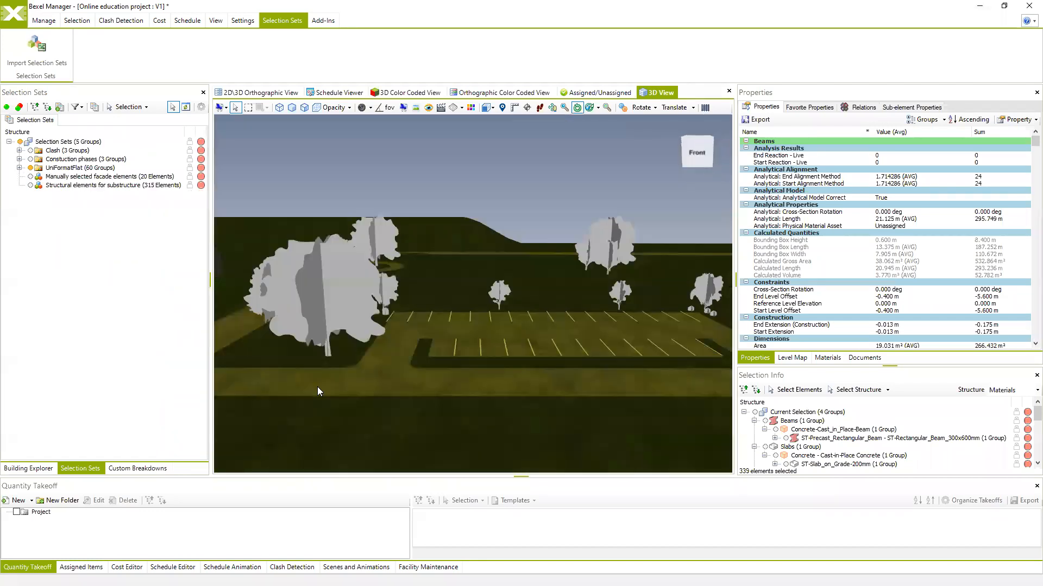
left_click(33, 469)
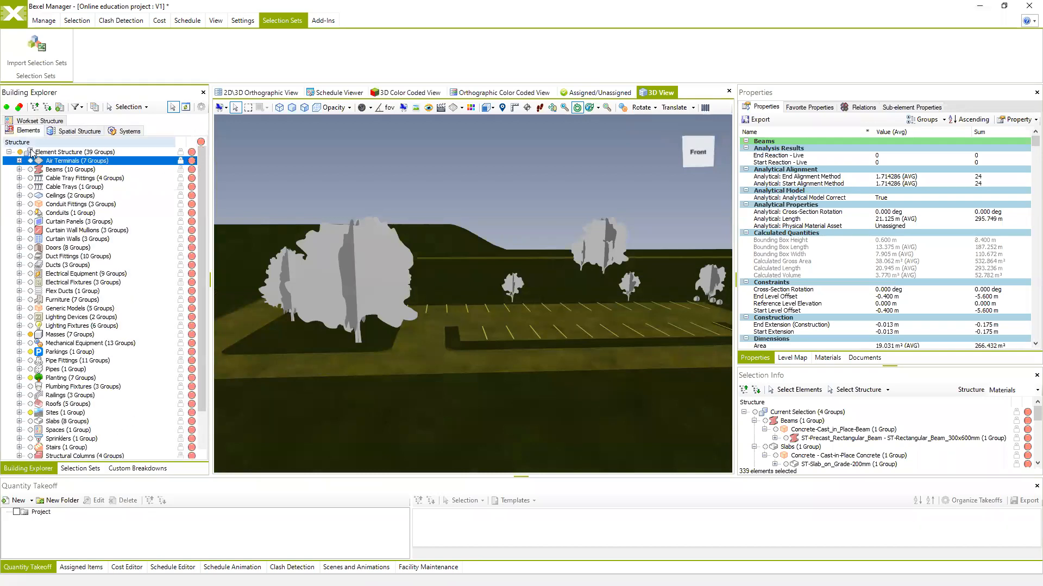
left_click(21, 153)
left_click_drag(478, 249, 408, 229)
left_click(80, 468)
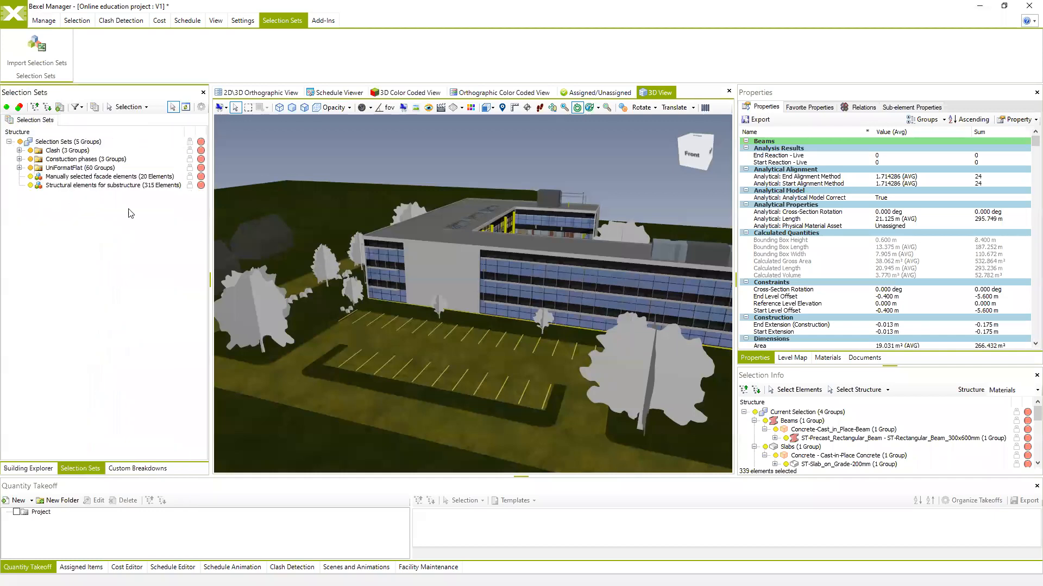
left_click_drag(378, 260, 380, 302)
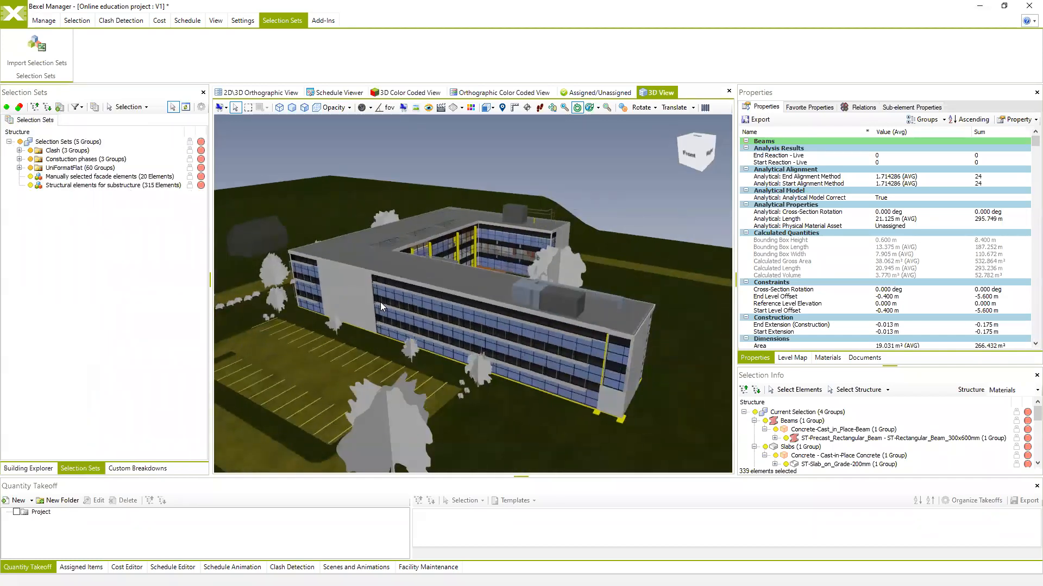
left_click(19, 159)
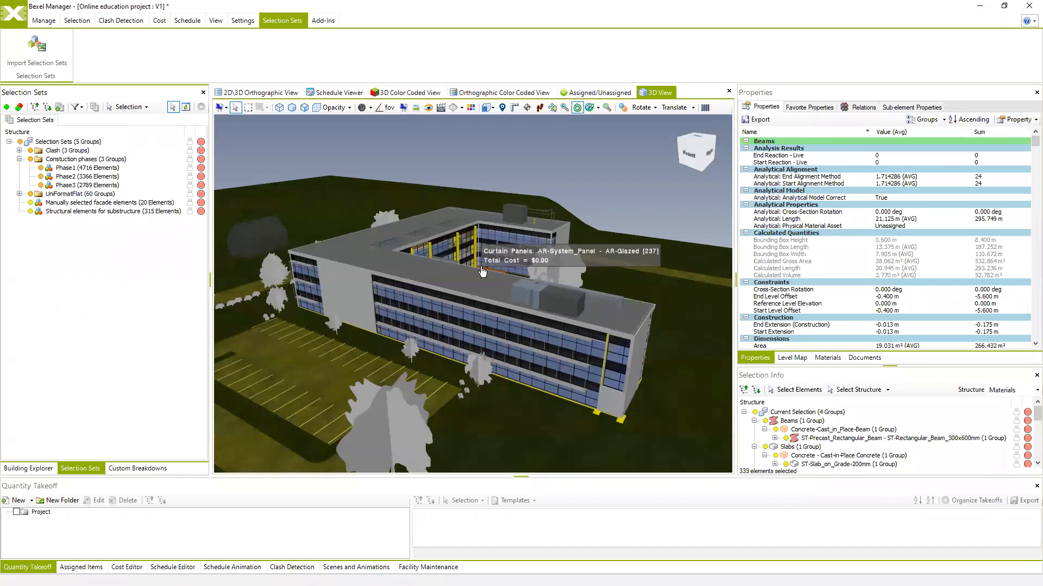
left_click_drag(482, 272, 506, 262)
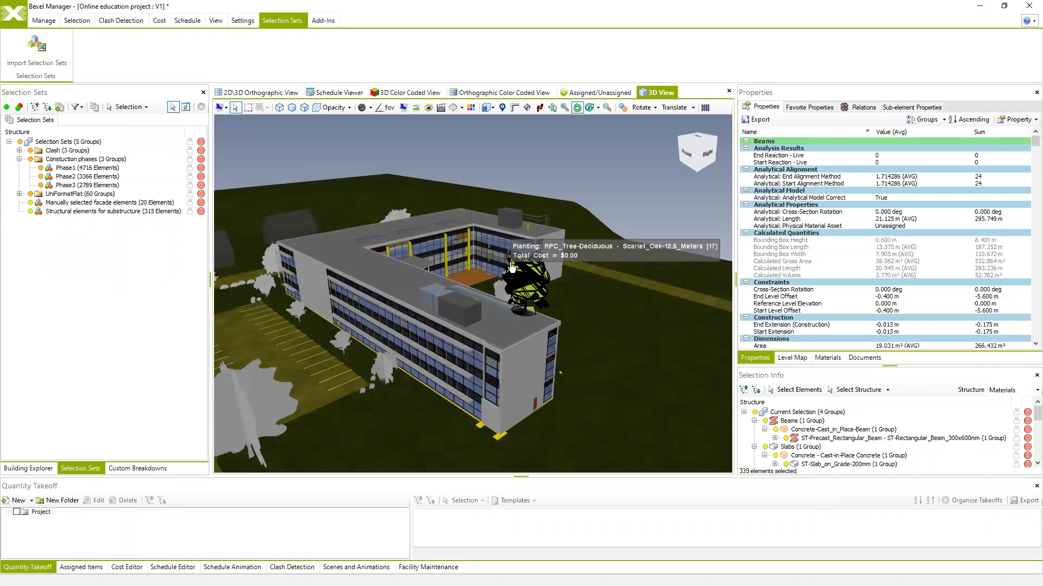
- Bring up Scenes and Animations with a suitable height, and turn the 3D view to show the building from the back
left_click_drag(462, 476, 460, 384)
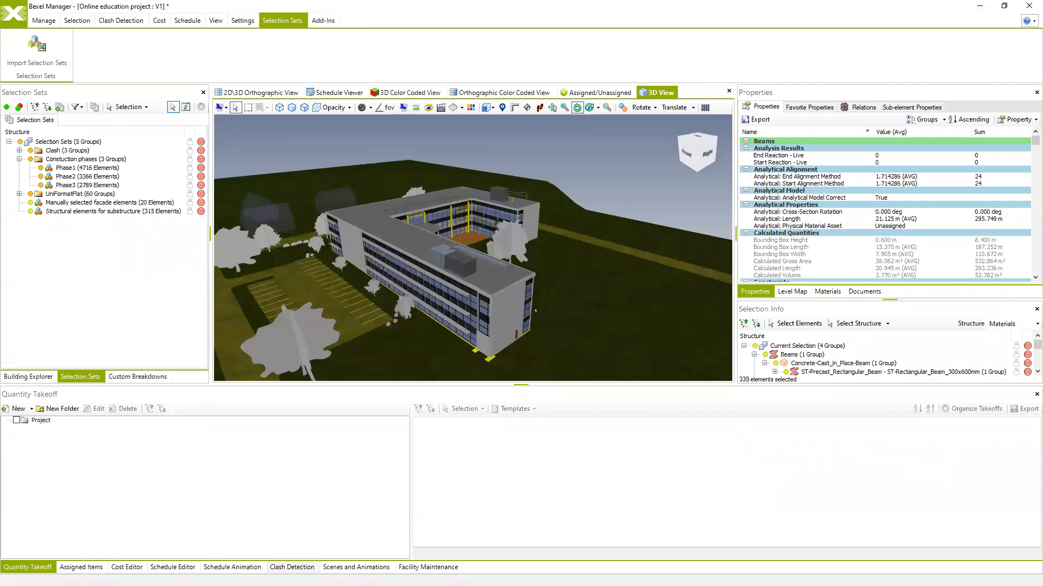
left_click(356, 567)
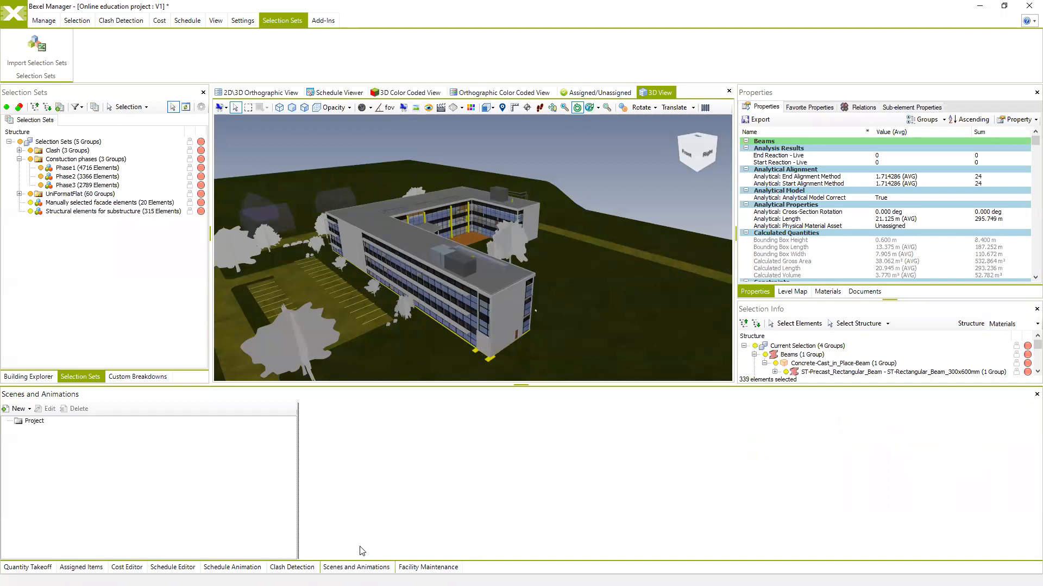
middle_click_drag(496, 217, 503, 234)
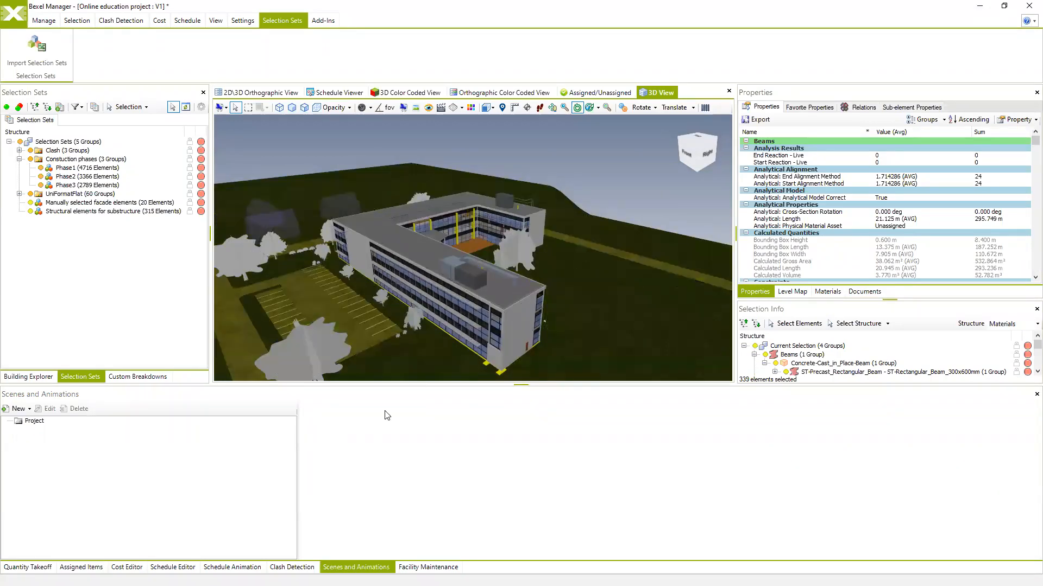
left_click_drag(415, 384, 415, 420)
middle_click_drag(423, 290, 436, 276)
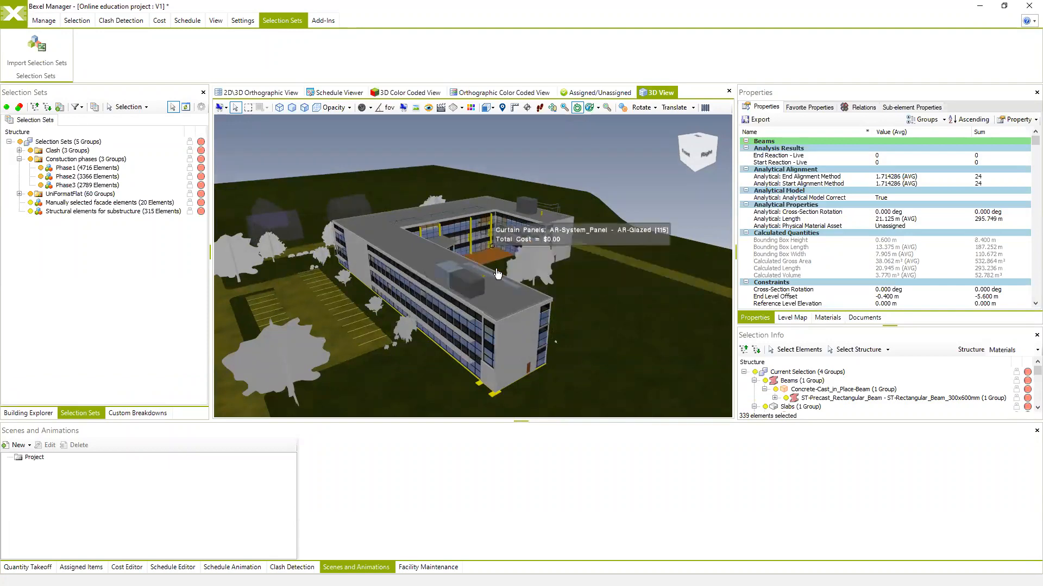
middle_click_drag(408, 250, 261, 337)
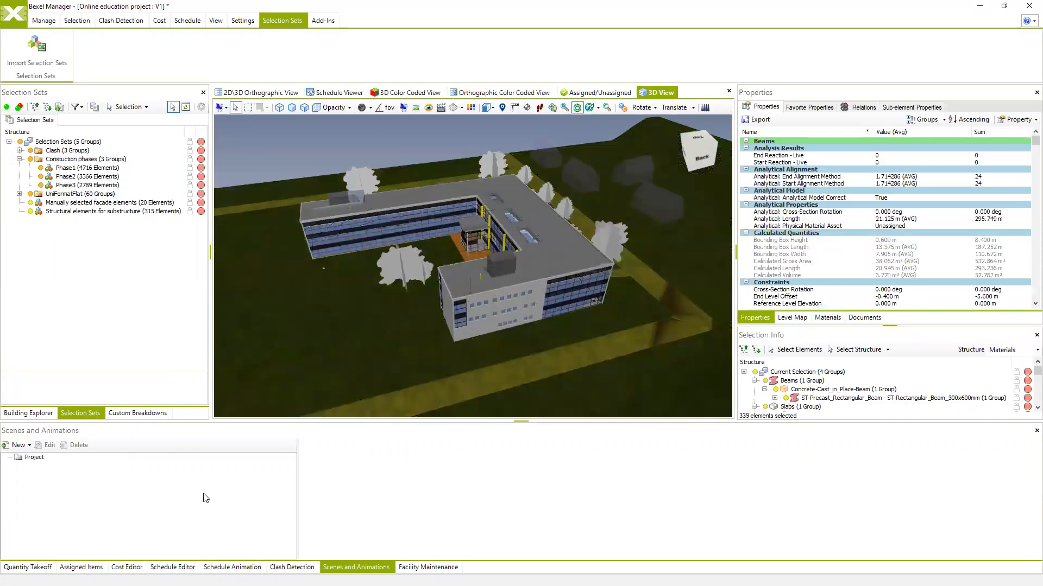
- Create a scene named Scene1 in the project that stores the viewpoint, visibility, color and render type
right_click(52, 484)
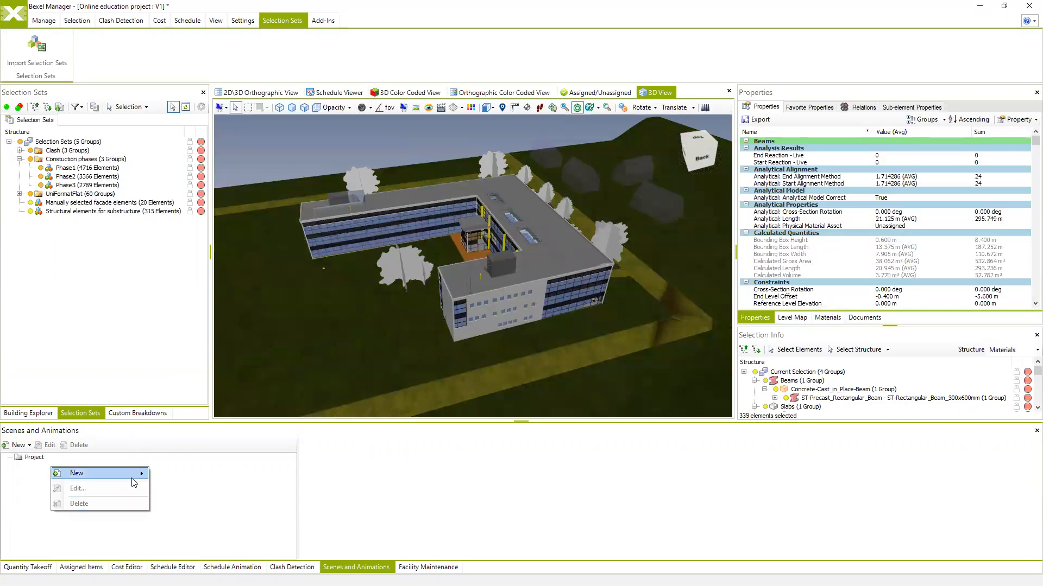
mouse_move(133, 482)
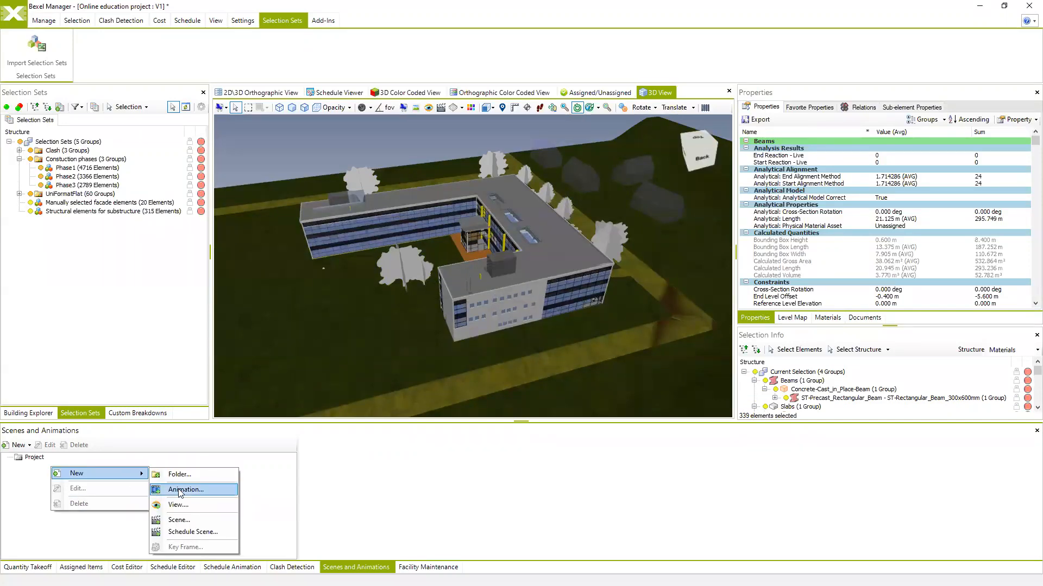
left_click(187, 520)
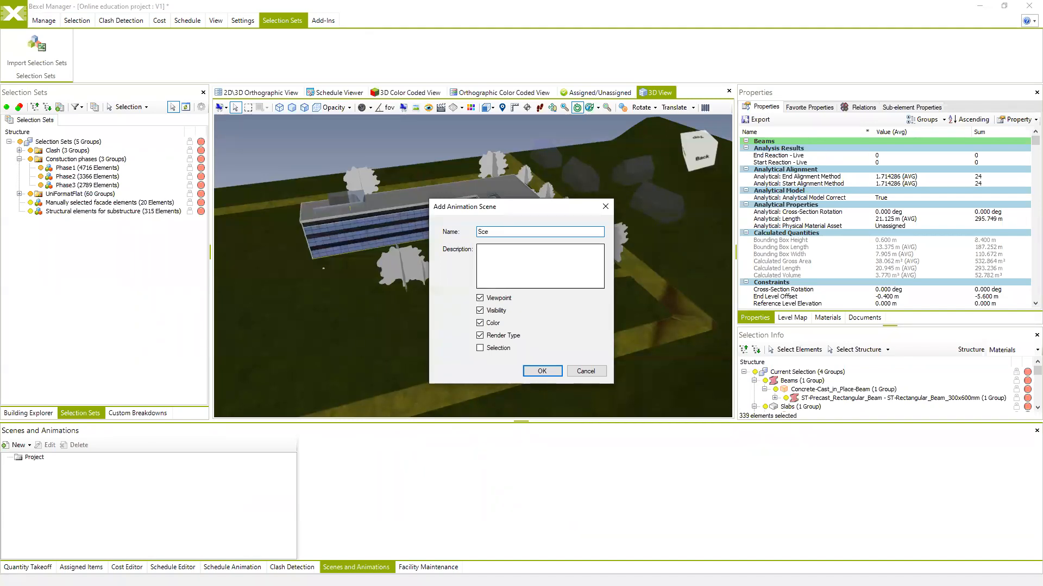
type("e1")
left_click(505, 275)
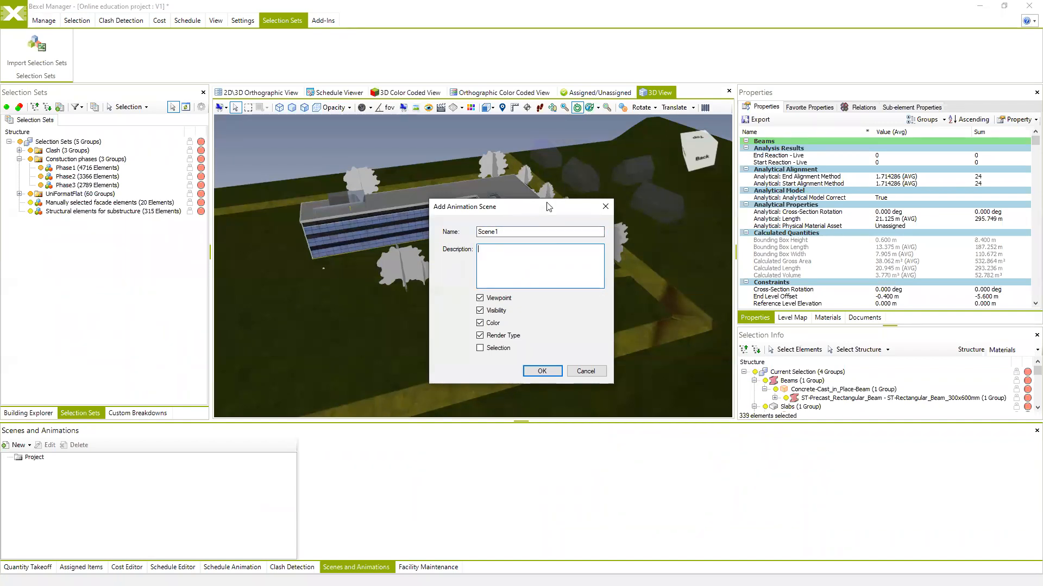
left_click_drag(548, 207, 672, 188)
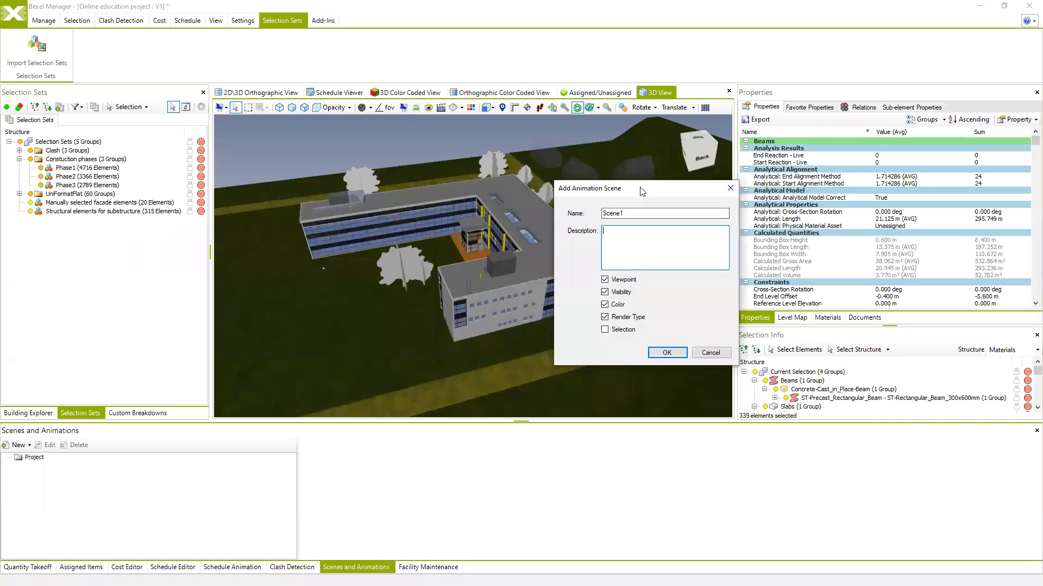
left_click_drag(636, 187, 628, 182)
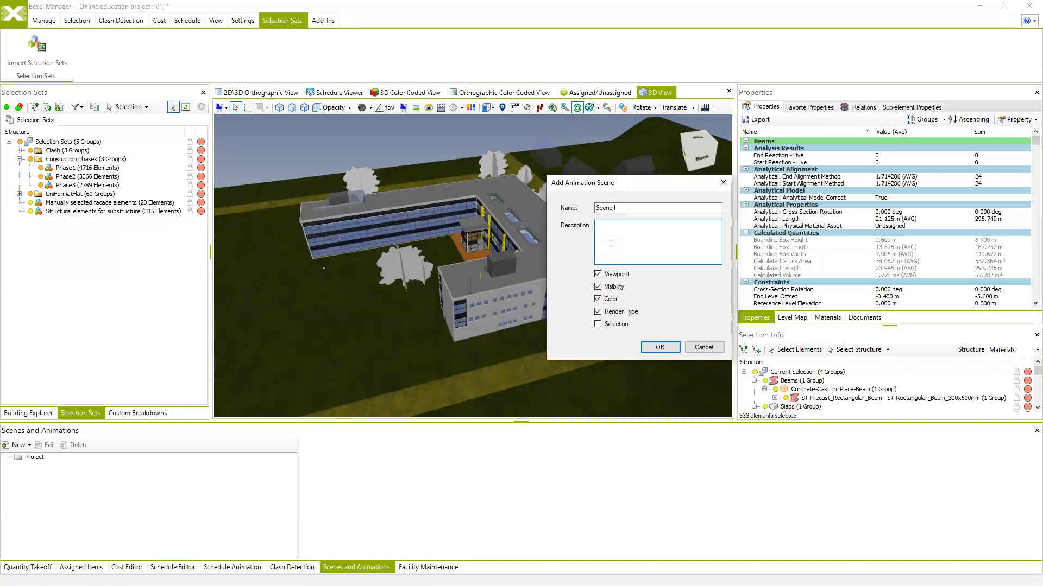
left_click(670, 350)
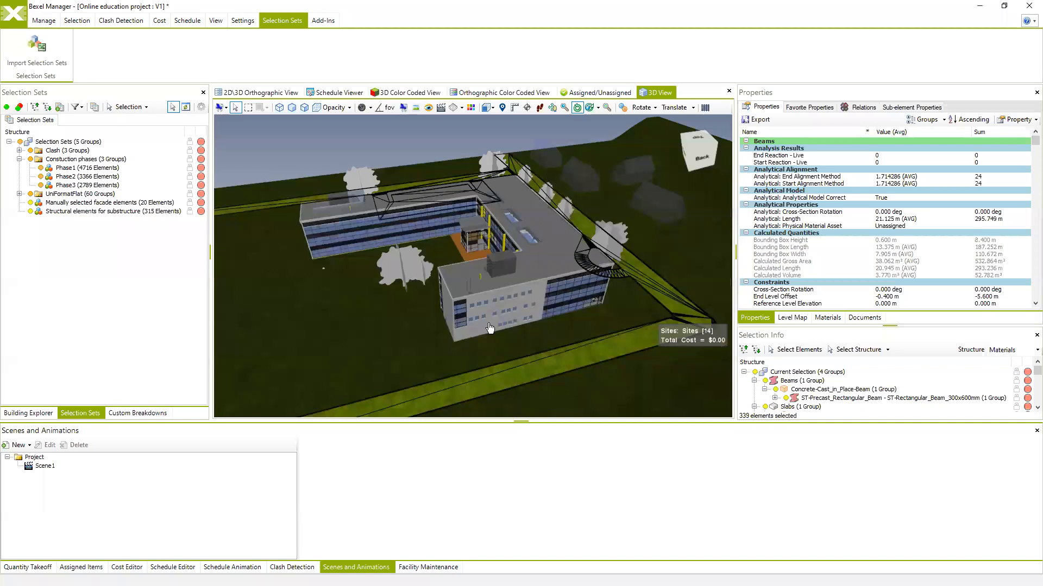
- Turn the 3D view to another side of the building, display Scene1's preview and enlarge the Scenes and Animations area
left_click_drag(503, 323, 486, 288)
left_click_drag(438, 324, 478, 320)
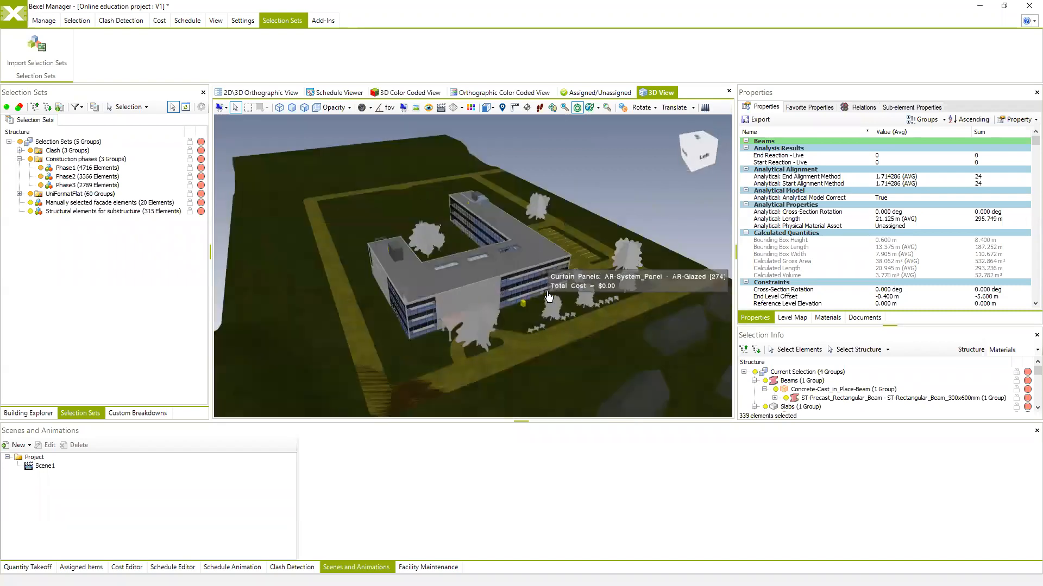
left_click(48, 467)
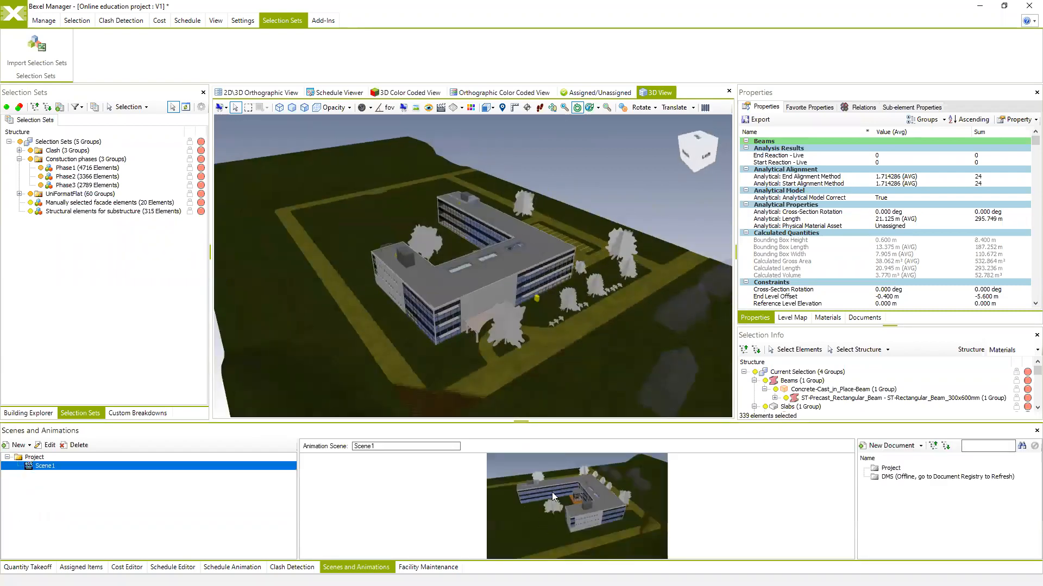
left_click_drag(577, 423, 575, 377)
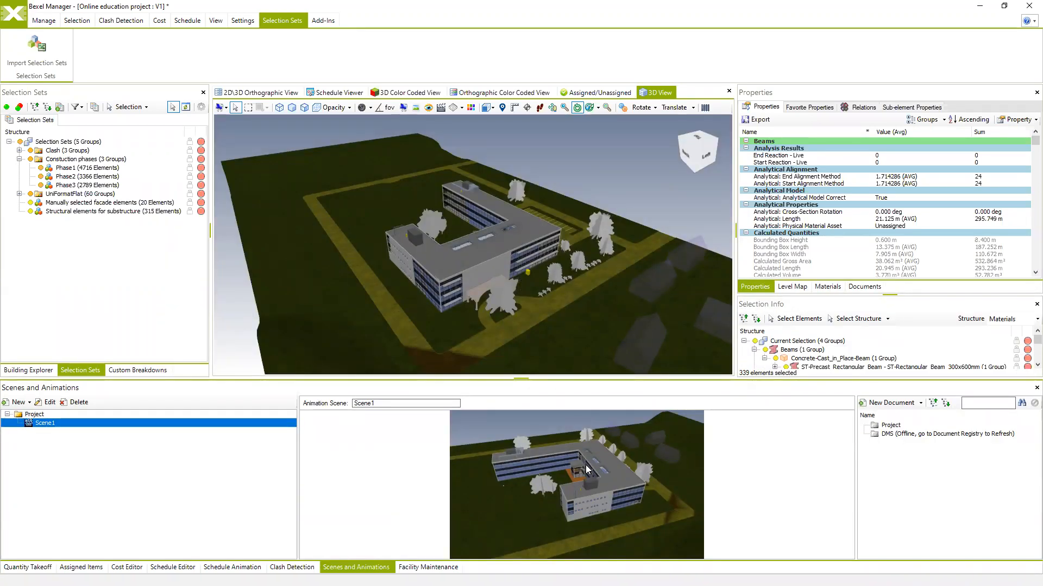
- Hide all elements of the selection sets in the 3D view and select the exposed site terrain
left_click_drag(461, 261, 439, 258)
scroll(443, 263, "down", 2)
left_click(20, 141)
left_click_drag(611, 225, 584, 240)
left_click(572, 300)
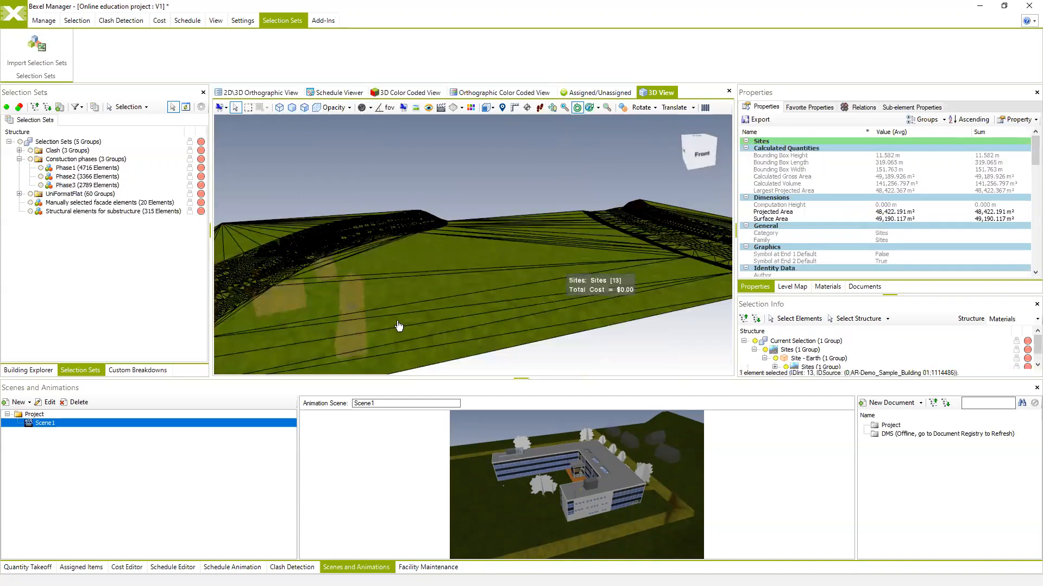
left_click_drag(472, 144, 463, 145)
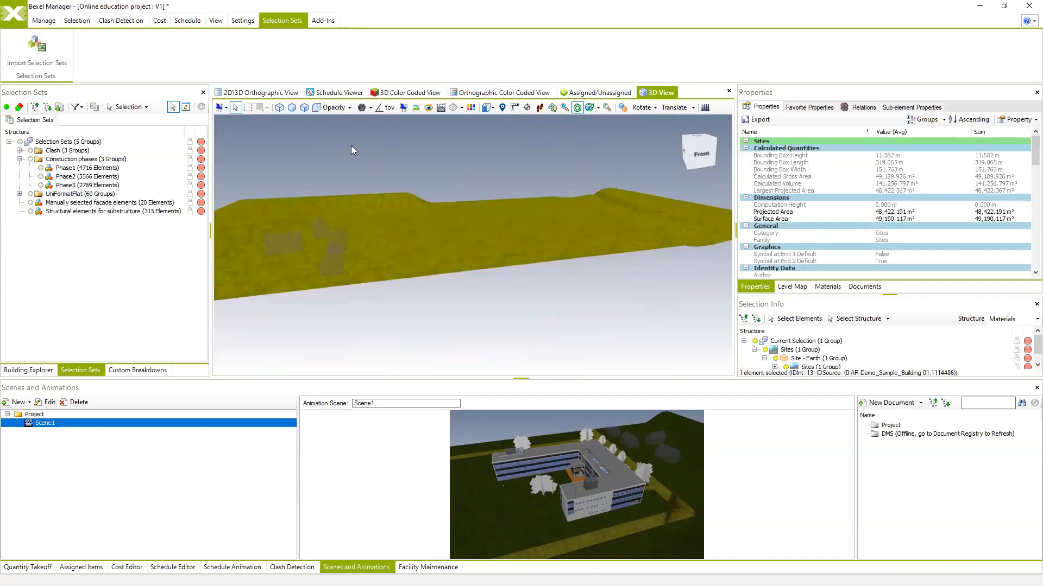
- Select the remaining terrain and site elements with a rectangle and hide them in the 3D view
left_click(248, 108)
left_click_drag(417, 174, 234, 334)
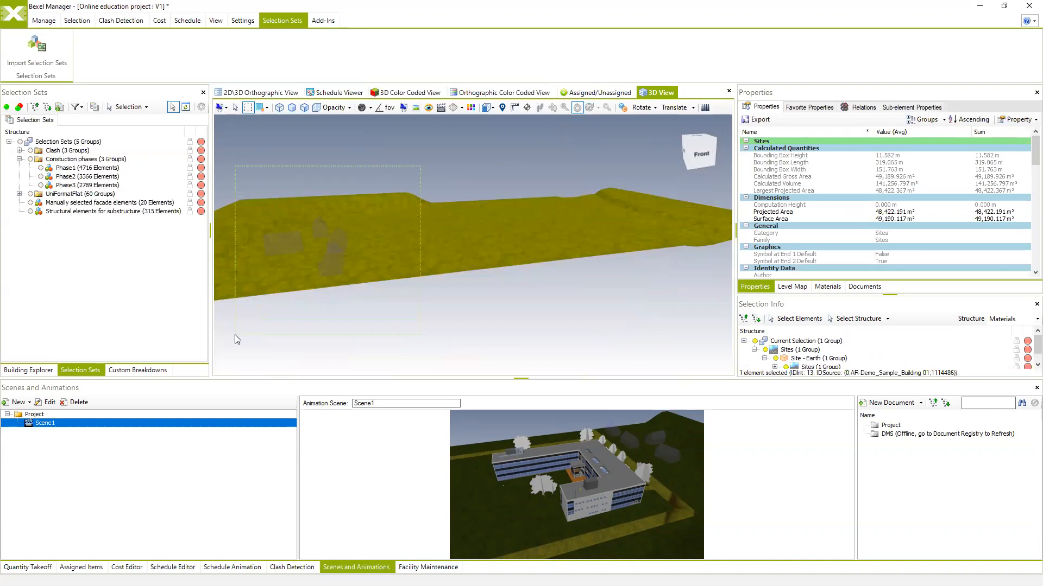
right_click(423, 278)
mouse_move(505, 324)
left_click(580, 324)
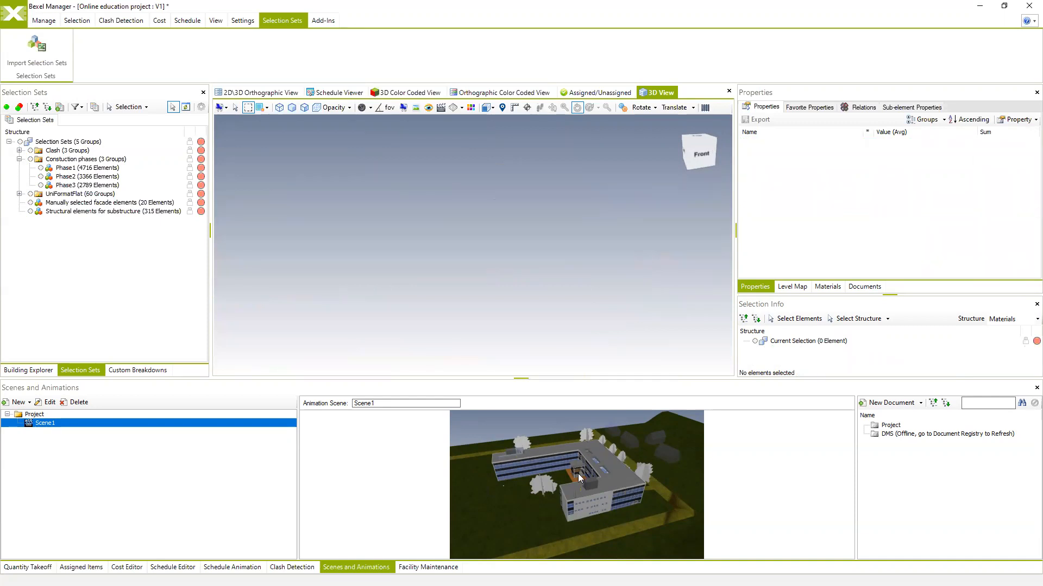
- Apply Scene1 to the 3D view and look at the building from a slightly different angle
double_click(50, 423)
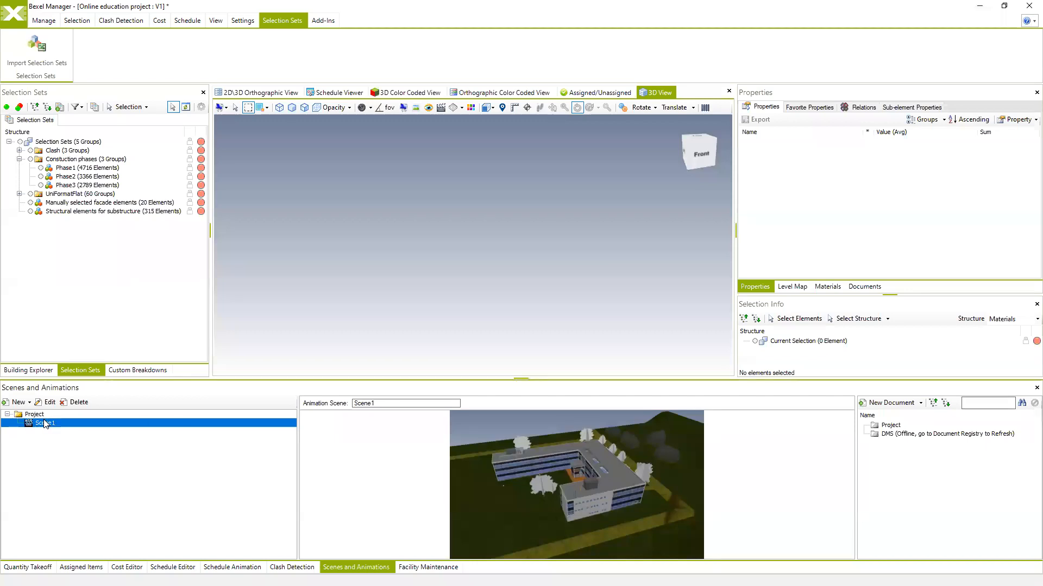
middle_click_drag(482, 282, 470, 263)
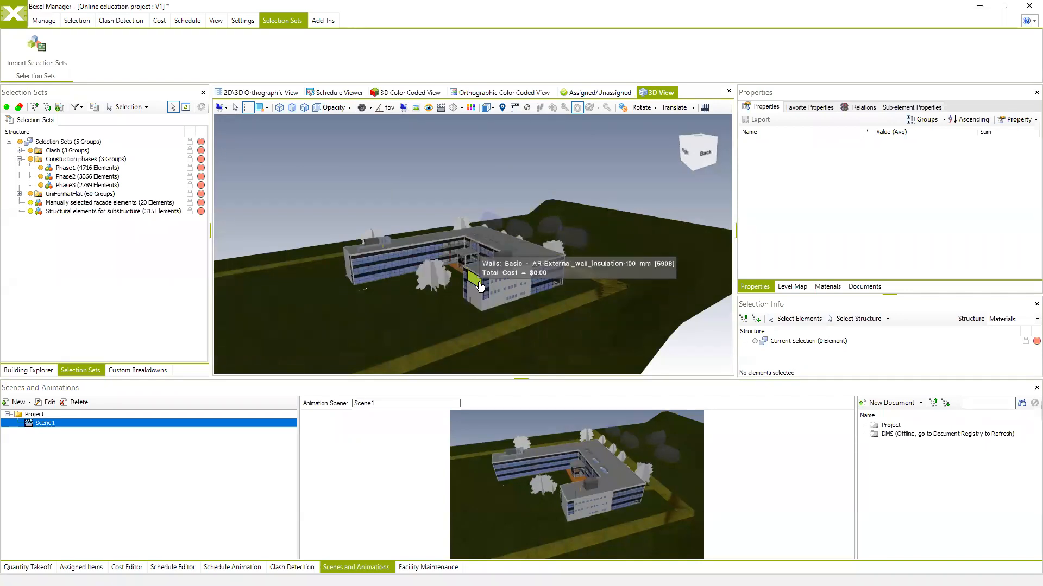
middle_click_drag(482, 289, 525, 286)
scroll(510, 281, "up", 2)
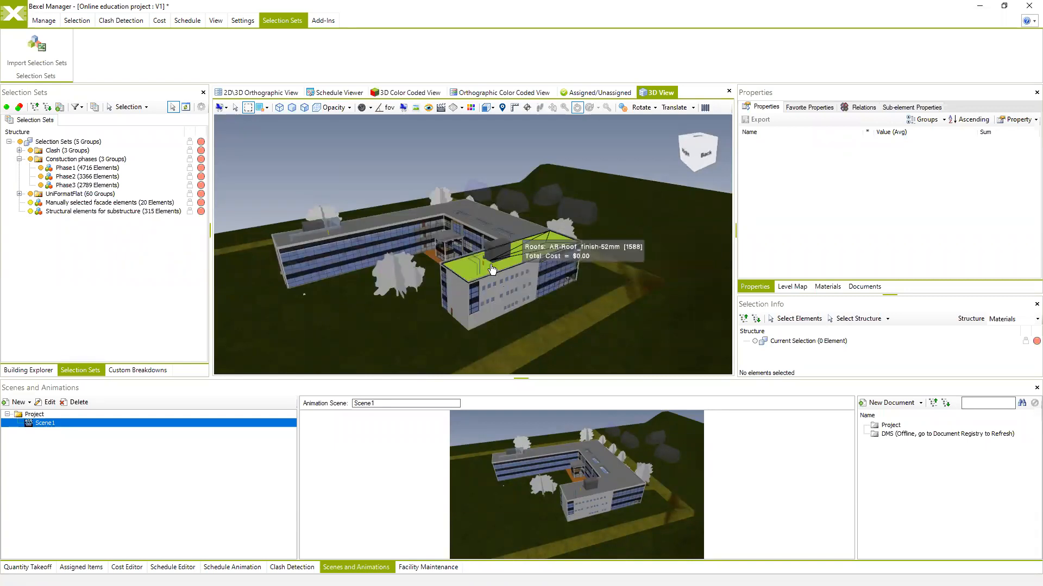
- Hide all selection sets, expand the Clash folder and show only its ST group in the 3D view
left_click(20, 142)
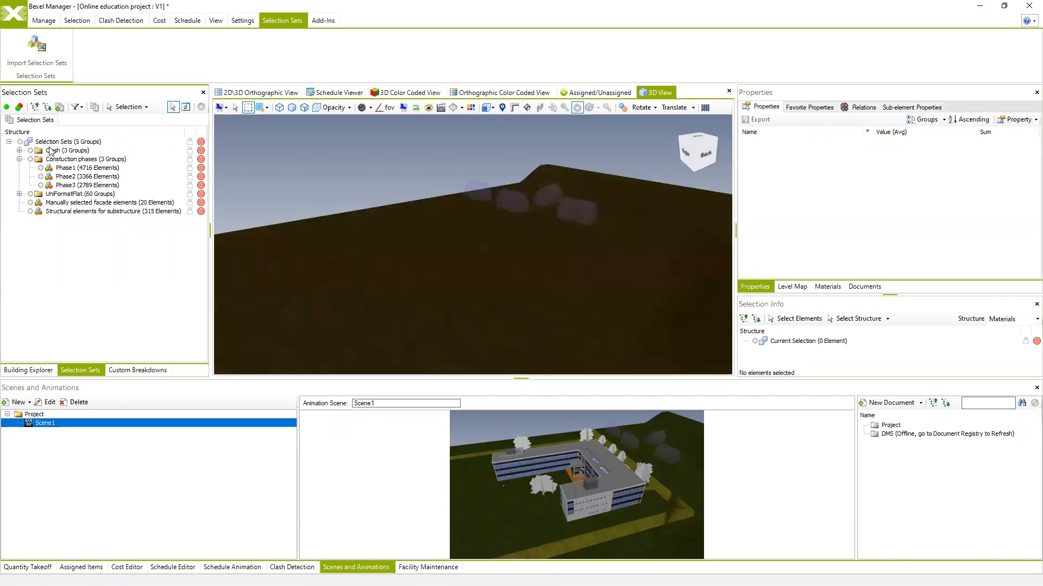
left_click(19, 150)
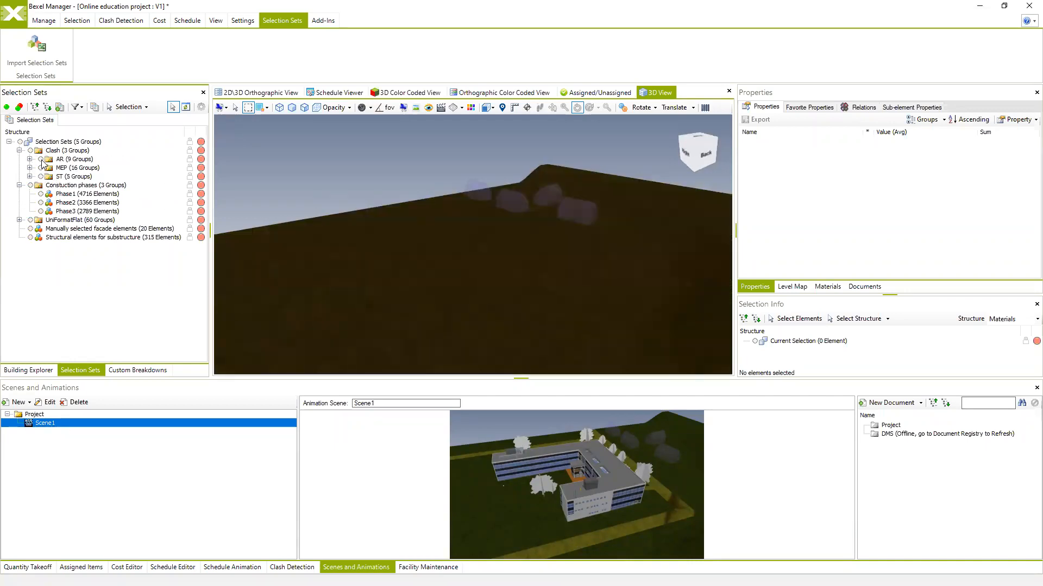
left_click(40, 159)
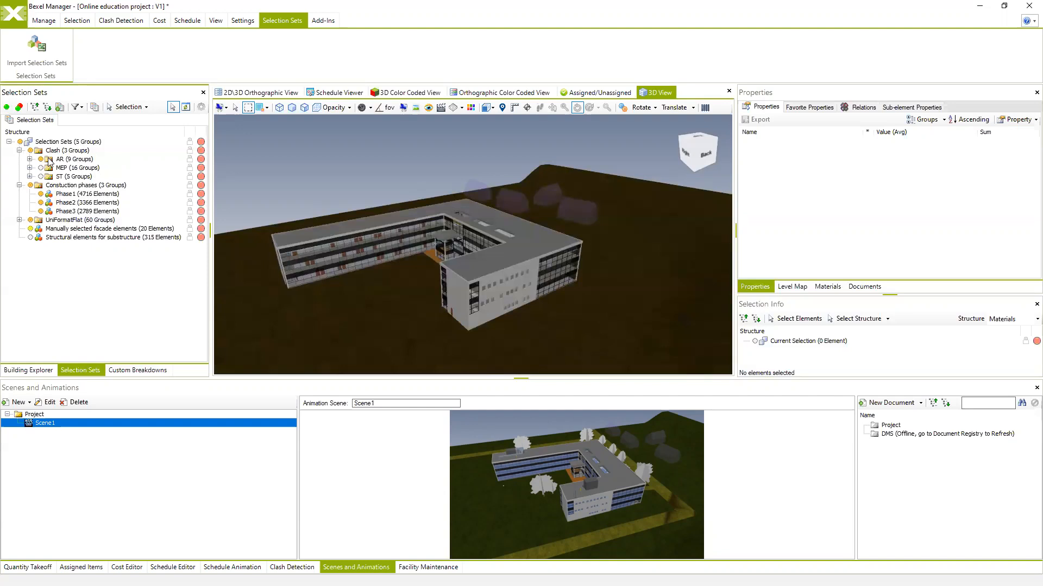
left_click(40, 159)
left_click(40, 176)
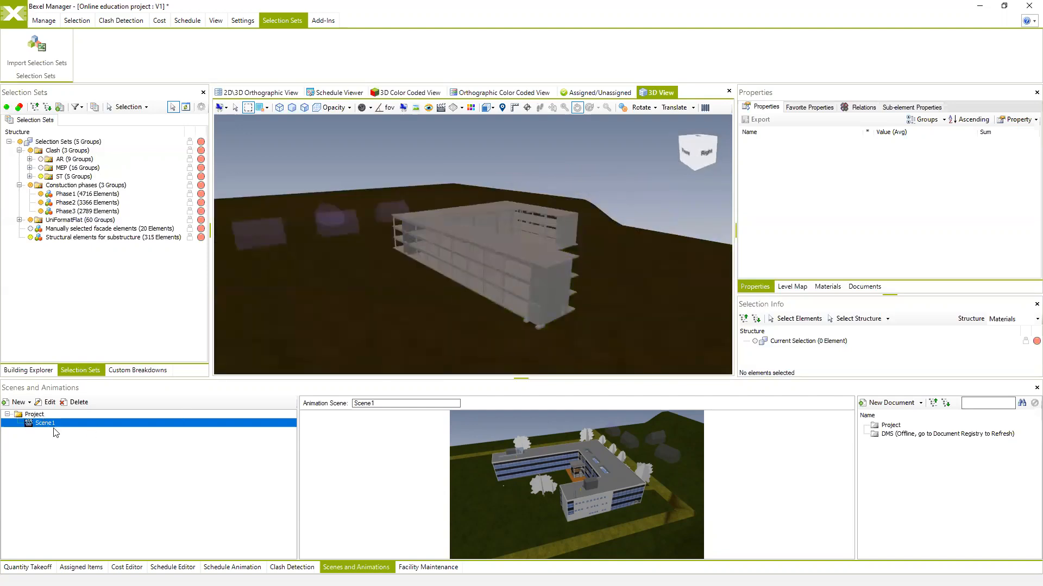
- Create an animation view named View1 that stores only the viewpoint, and display its preview
right_click(52, 445)
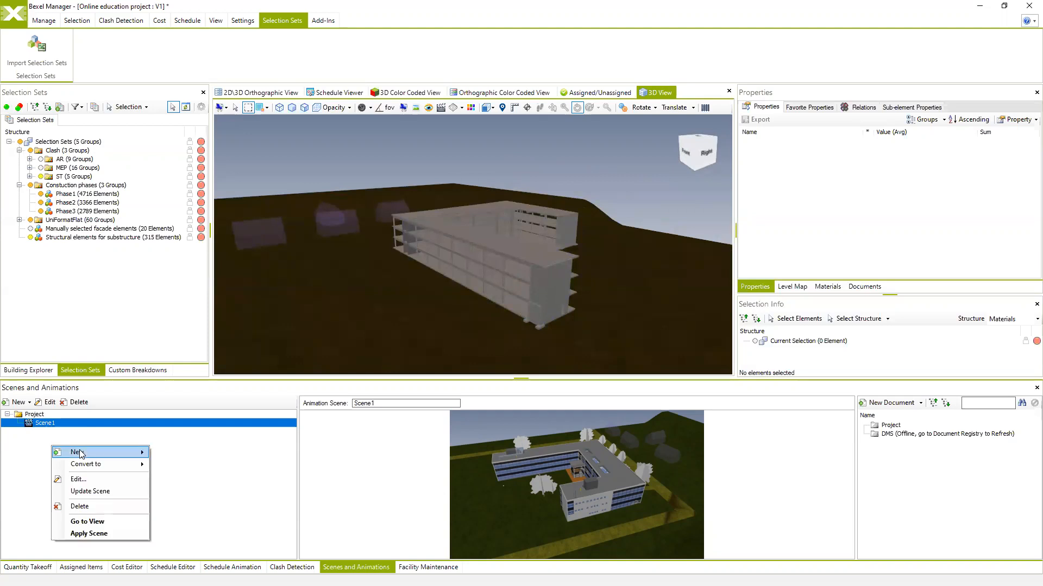
mouse_move(81, 452)
left_click(177, 483)
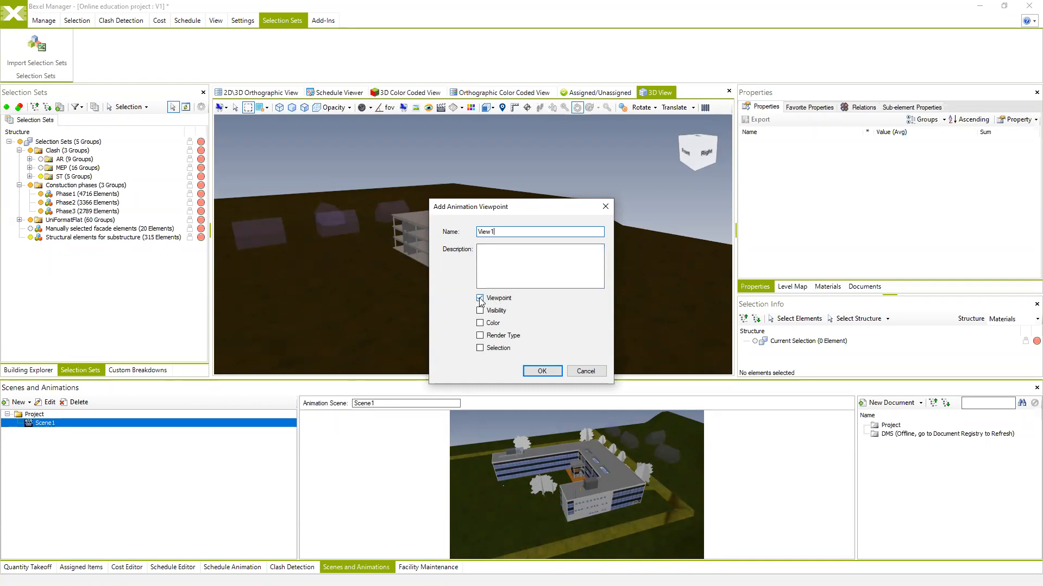
left_click(542, 371)
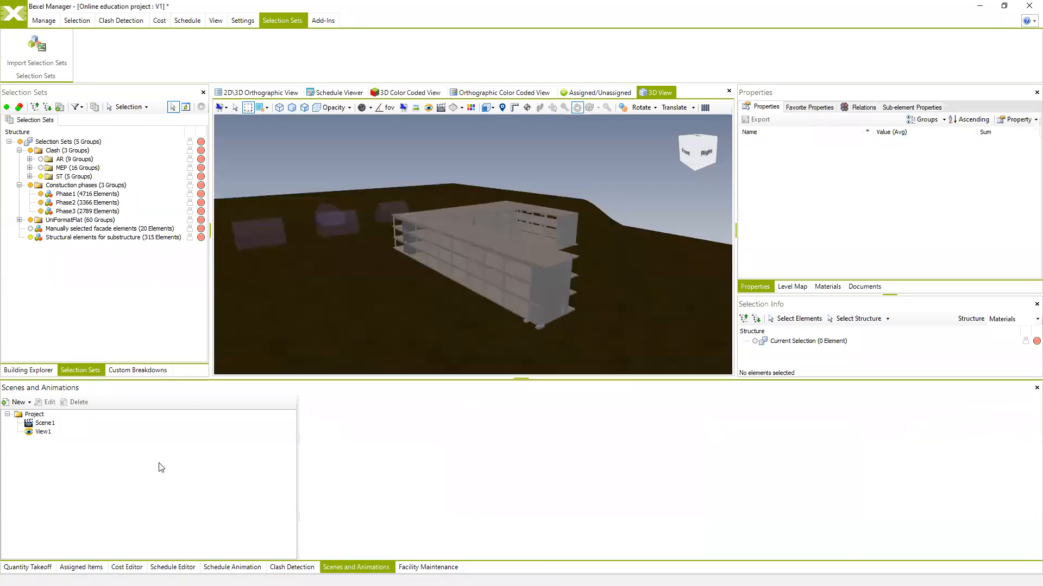
left_click(236, 432)
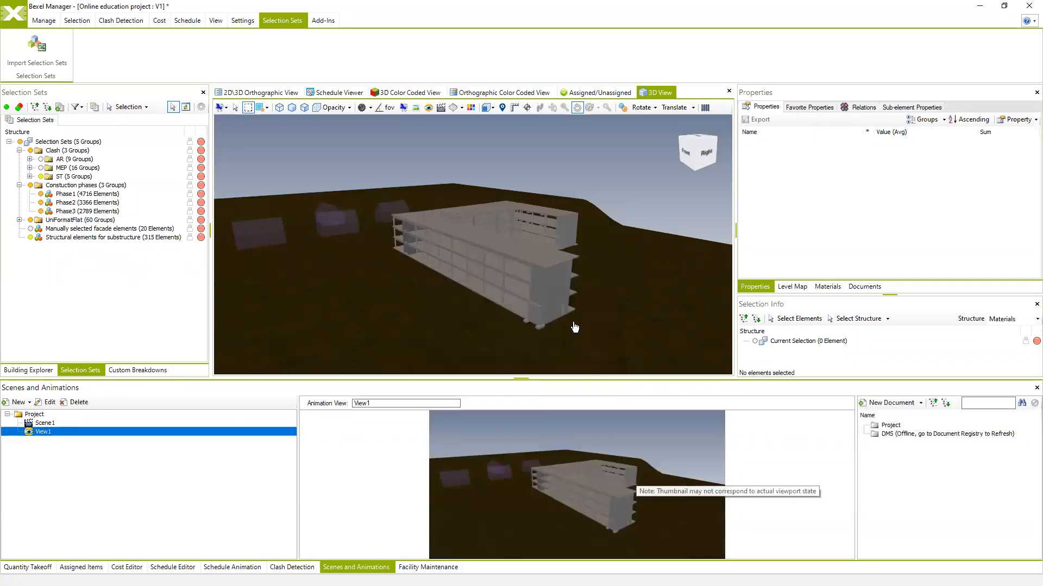
- Turn the 3D view to face the left side and hide all selection sets
middle_click_drag(550, 302, 580, 304)
scroll(540, 305, "down", 2)
middle_click_drag(493, 317, 471, 317)
right_click(352, 177)
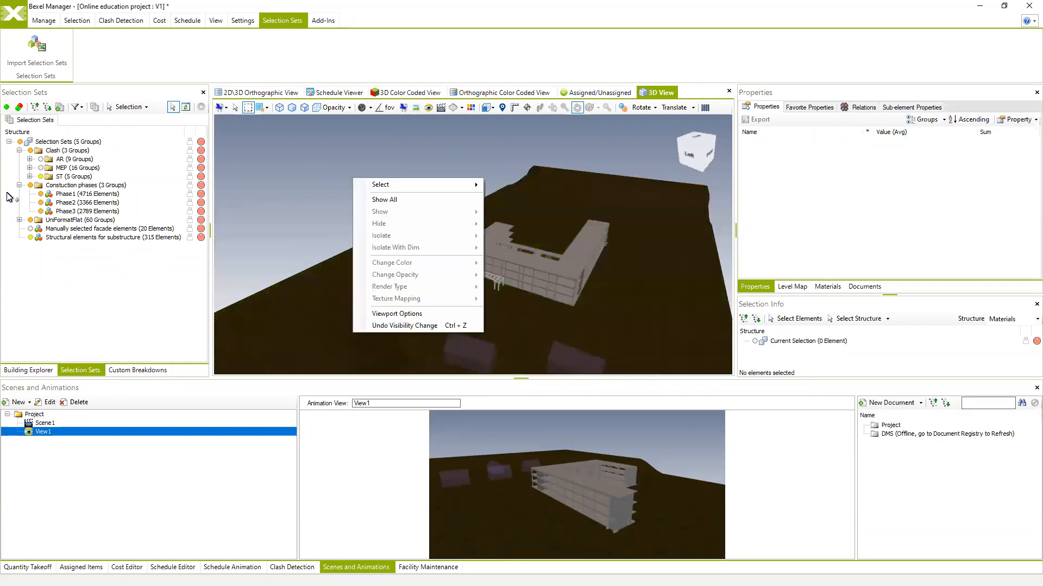
key("Escape")
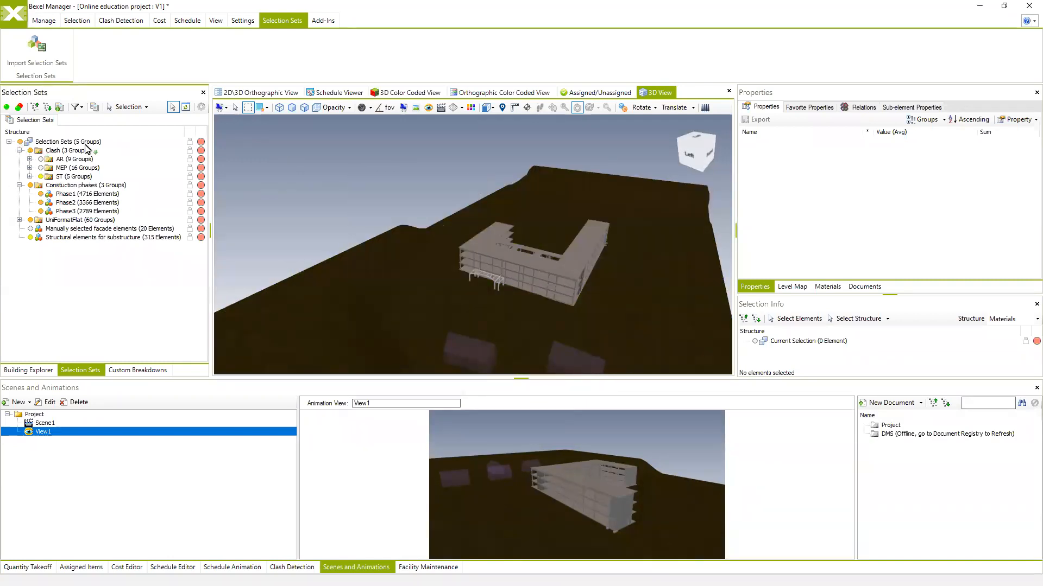
left_click(21, 141)
middle_click_drag(343, 297, 447, 260)
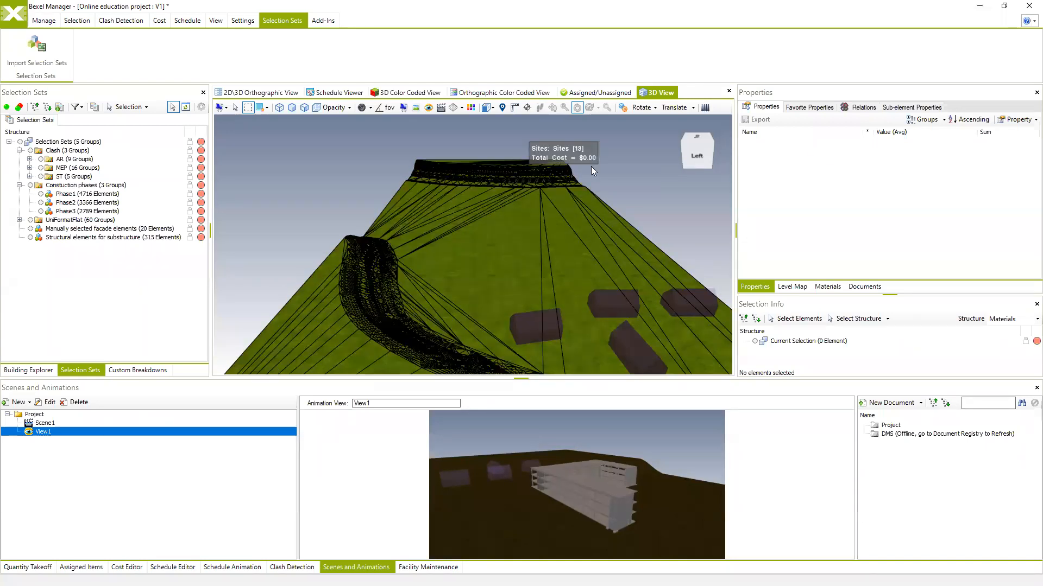
- Recall the viewpoint of View1, and apply Scene1 to bring back its stored viewpoint and element visibility
double_click(44, 432)
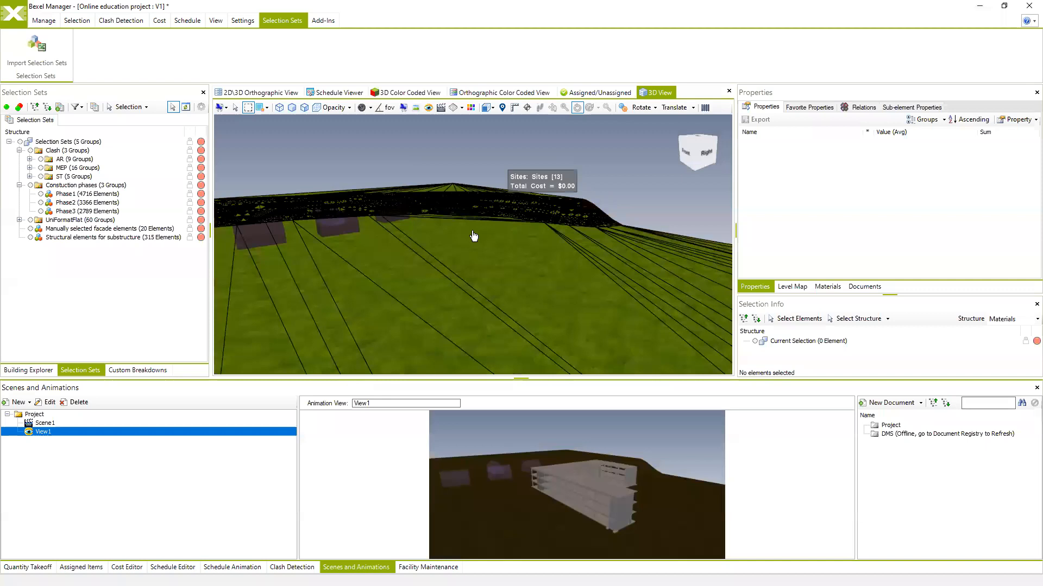
left_click(42, 426)
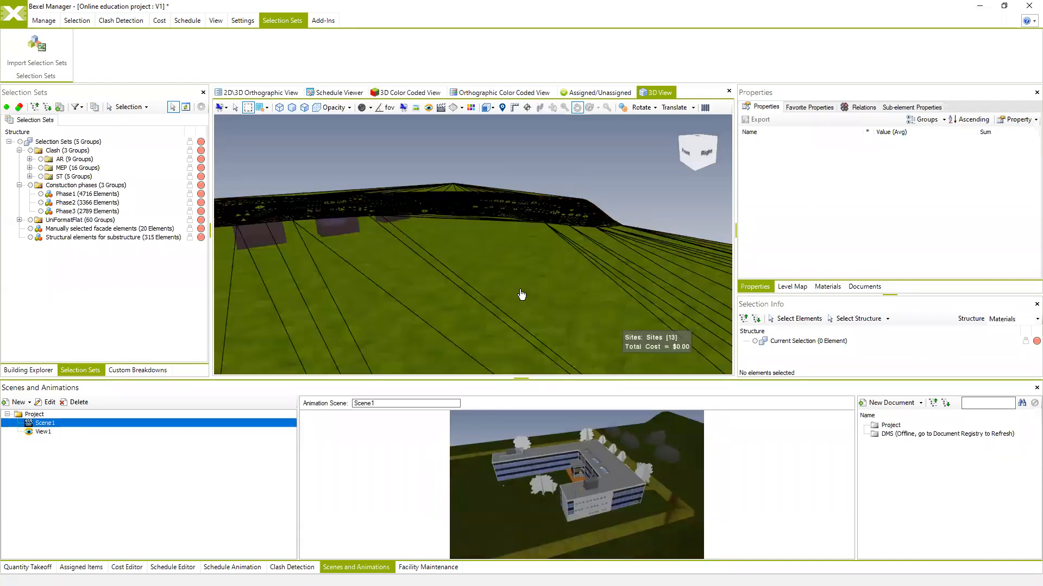
double_click(47, 425)
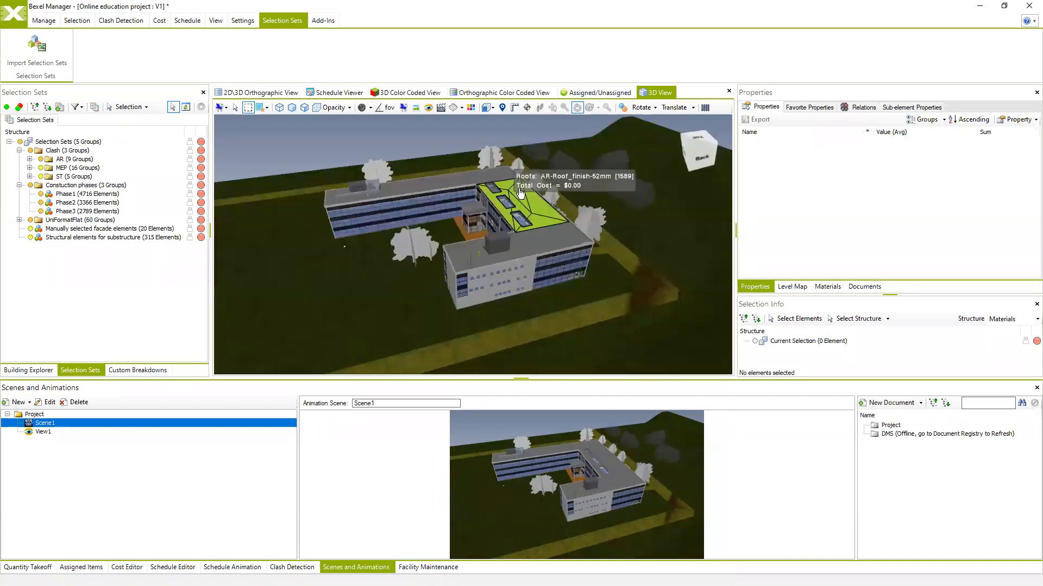
left_click_drag(472, 208, 518, 206)
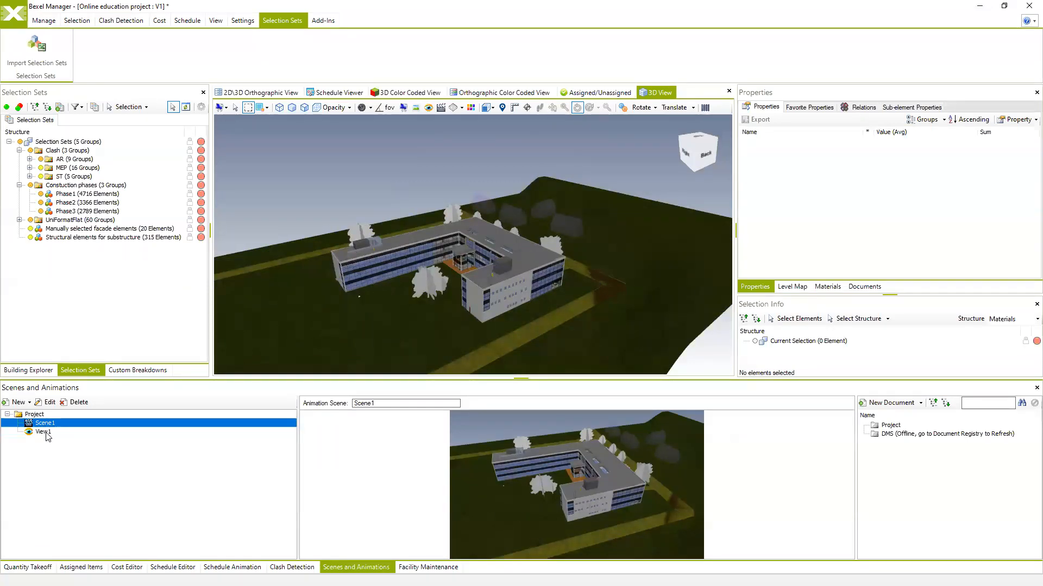
- Compare the stored previews of View1 and Scene1 in the project
left_click(43, 432)
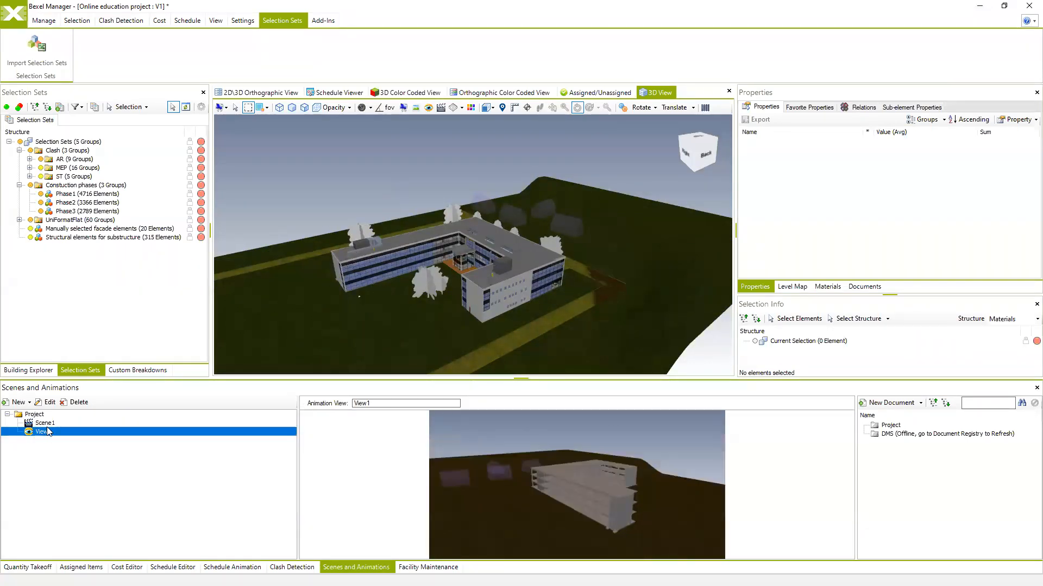
left_click(70, 495)
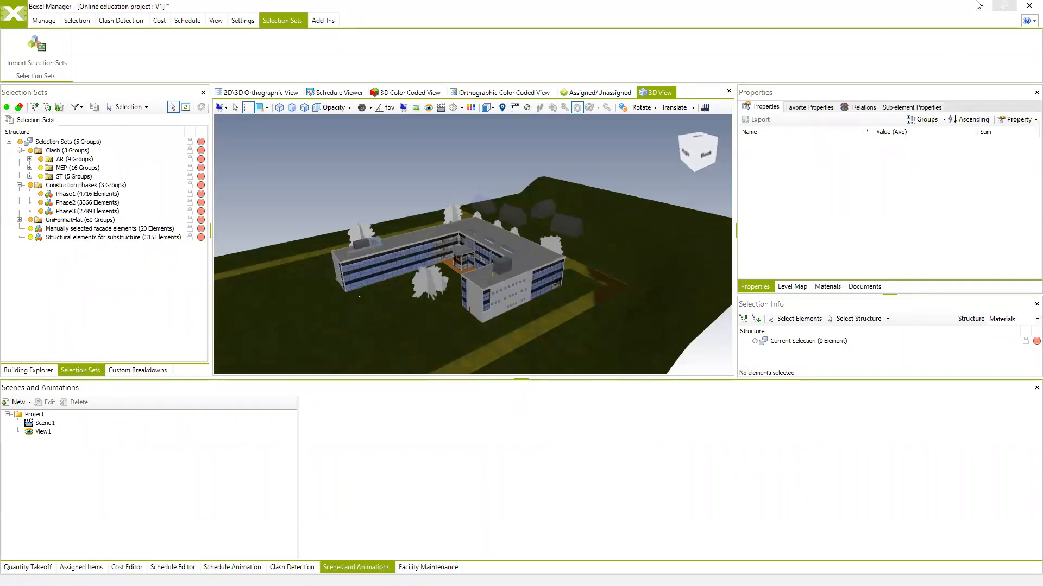
left_click(43, 431)
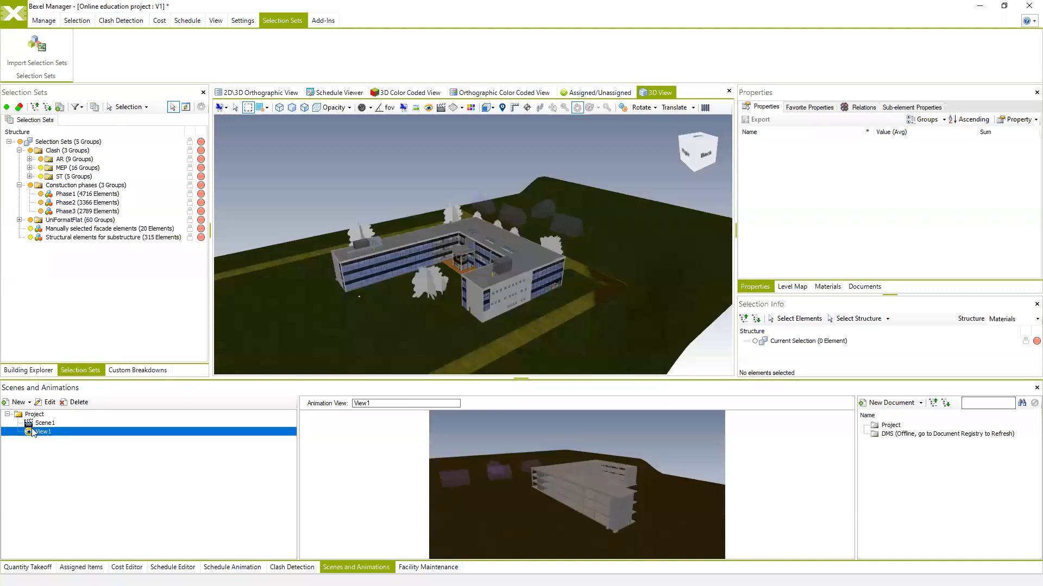
left_click(44, 424)
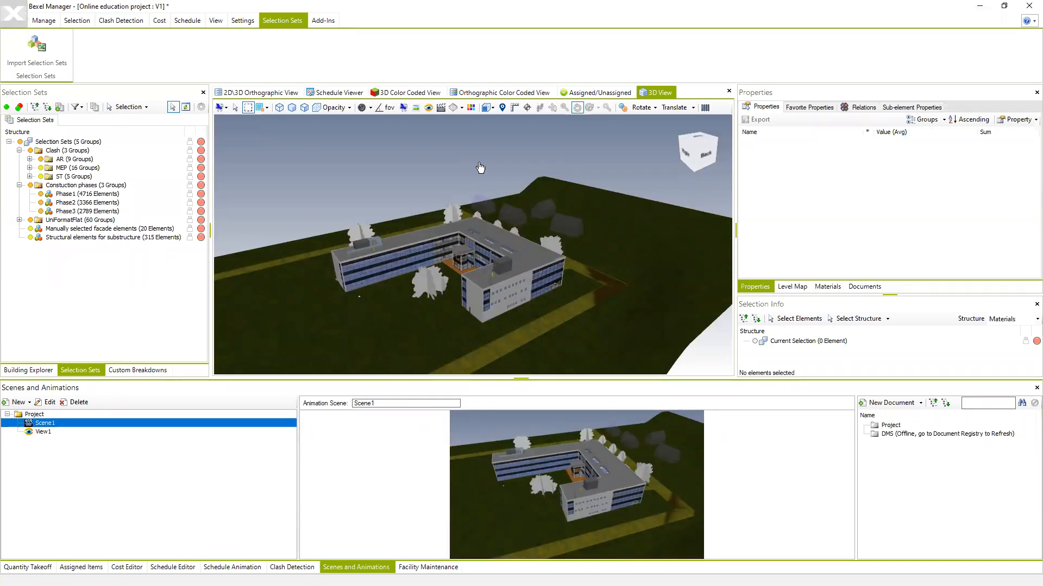
- Examine the sections offered for export to another Bexel project, including Scenes and Animations, and cancel the export
left_click(14, 20)
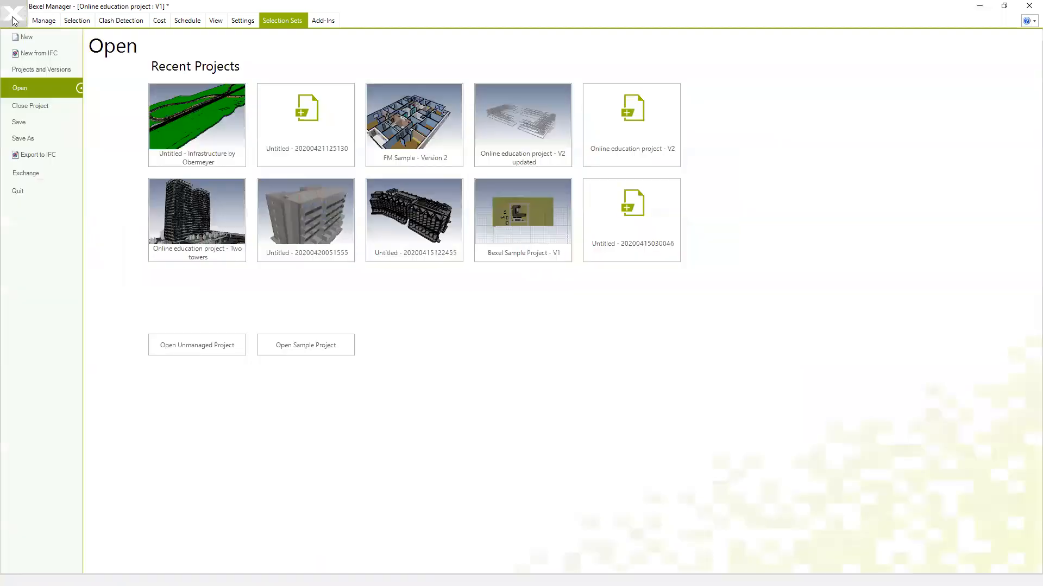
left_click(27, 175)
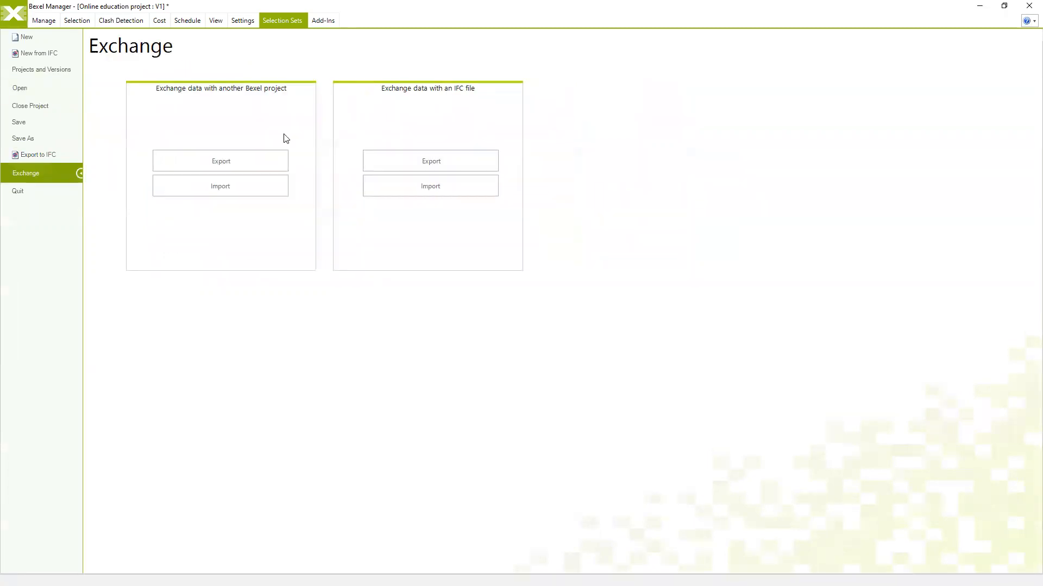
left_click(215, 163)
left_click(233, 162)
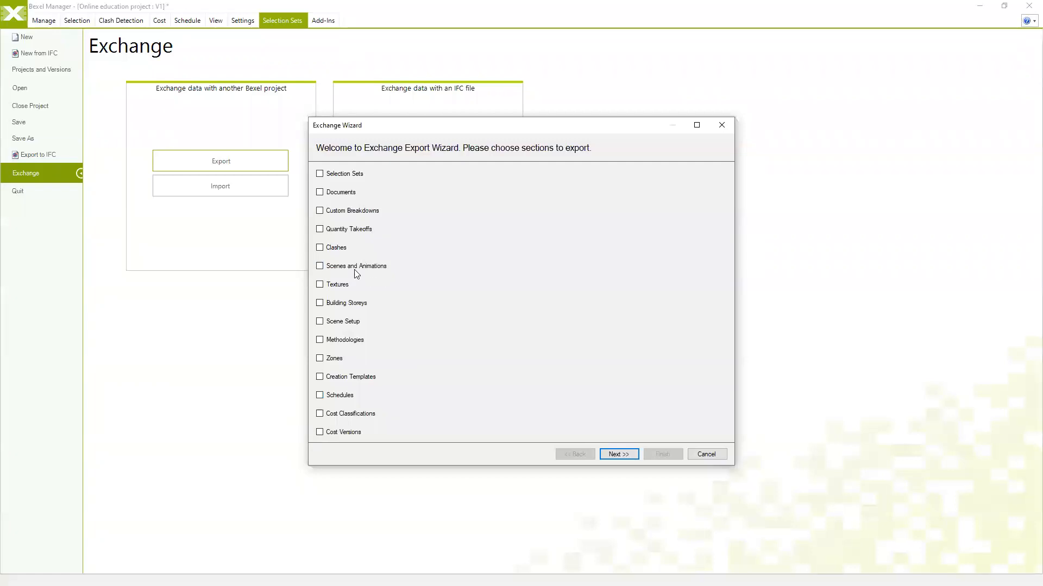
left_click(320, 269)
left_click(320, 266)
left_click(320, 266)
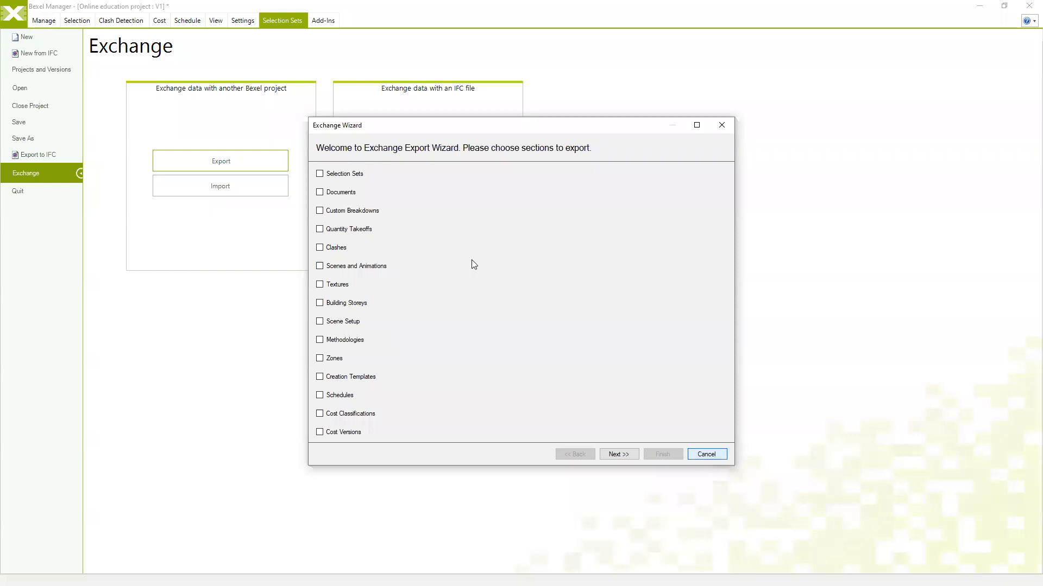
left_click(704, 454)
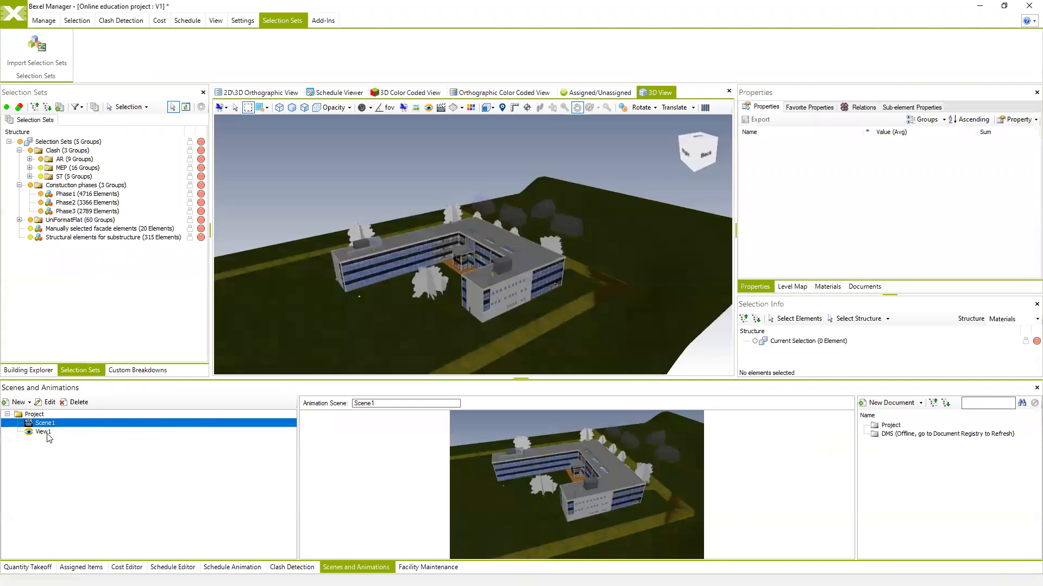
- Review the previews of View1 and Scene1, and recall View1's viewpoint with the whole building visible
left_click(44, 433)
left_click(47, 424)
left_click(43, 432)
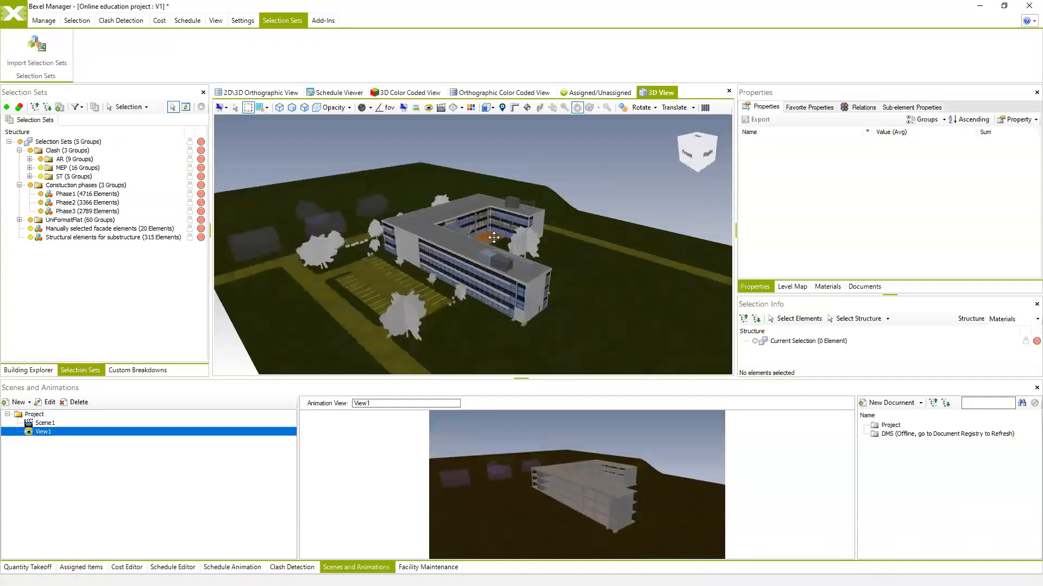
- Capture a screenshot of the 3D view with a width of 1000 and save it as a JPEG image
left_click(45, 423)
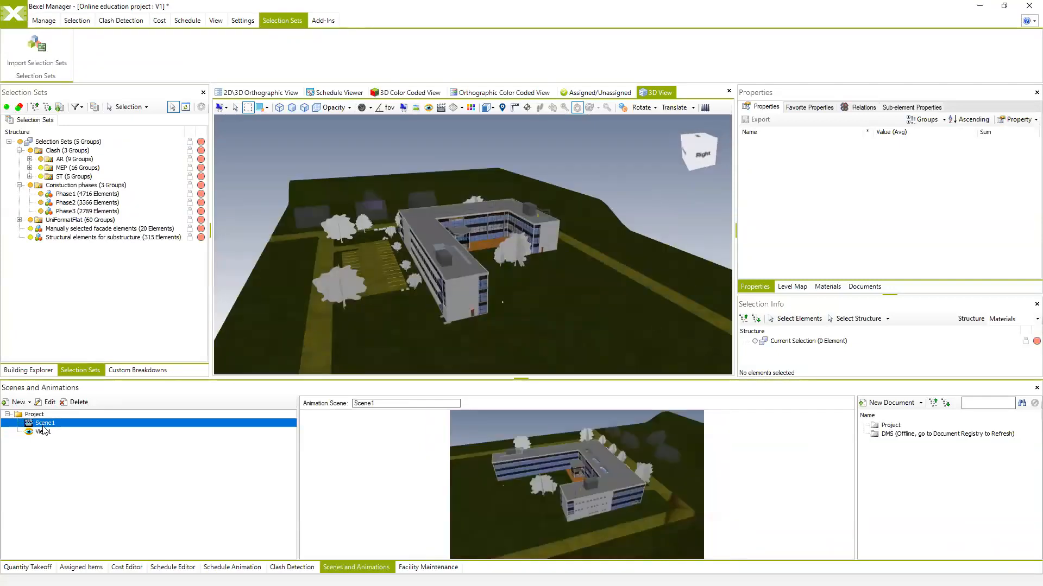
left_click(416, 108)
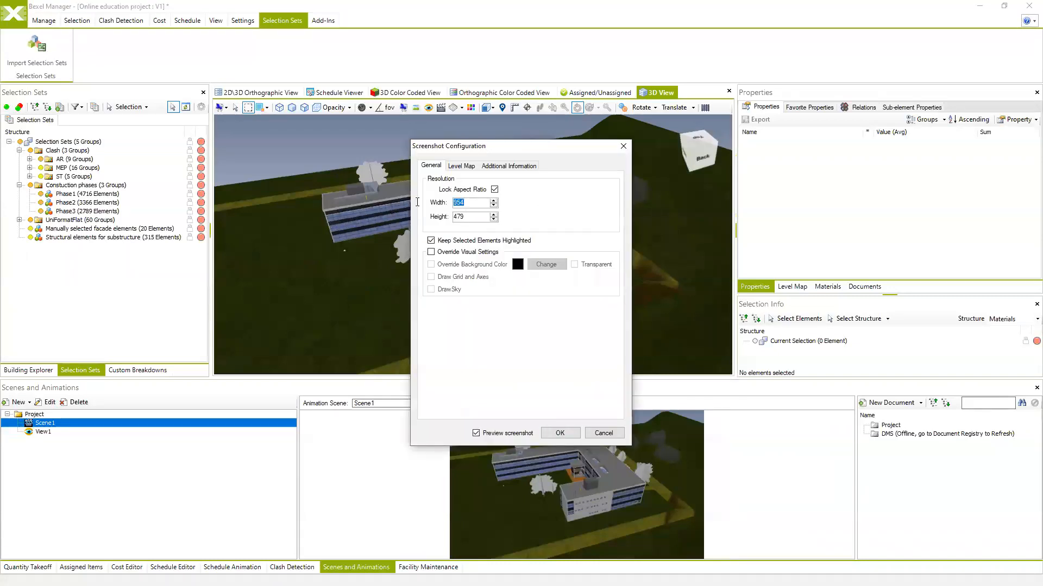
type("1000")
left_click(559, 433)
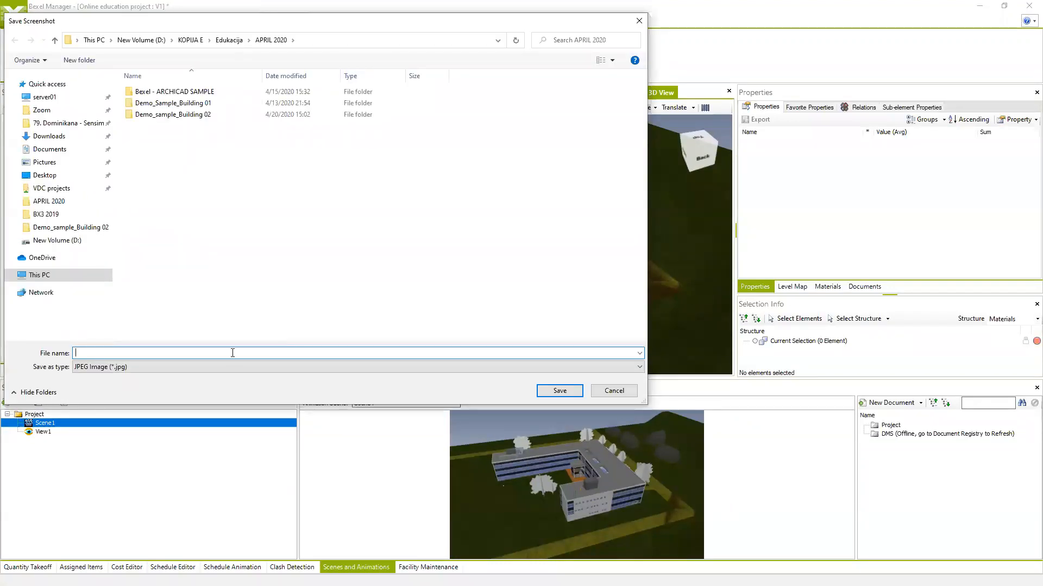
left_click(560, 390)
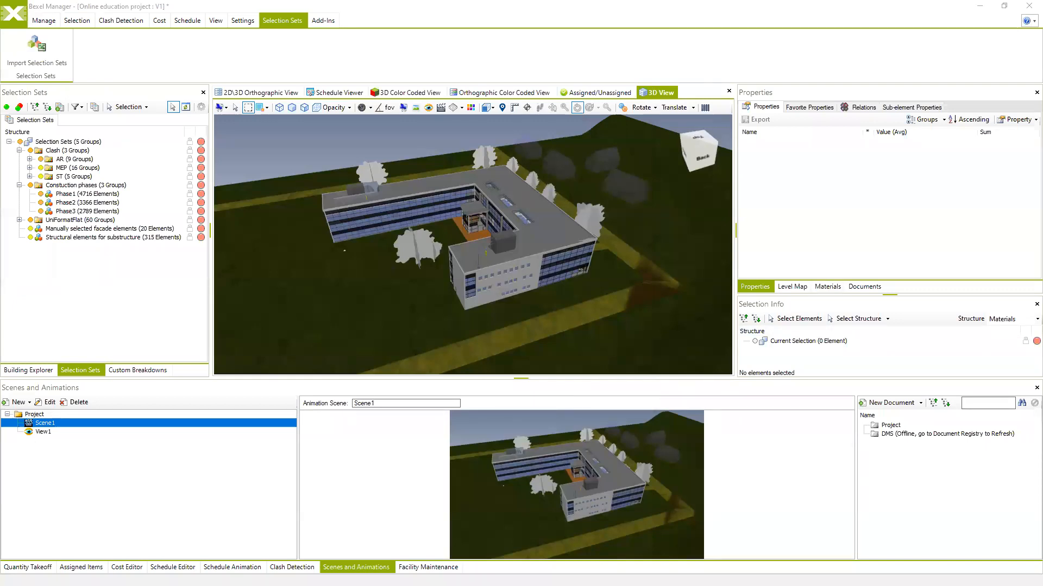
- Examine the editable name and description of Scene1, and cancel the edit
middle_click_drag(533, 276, 514, 421)
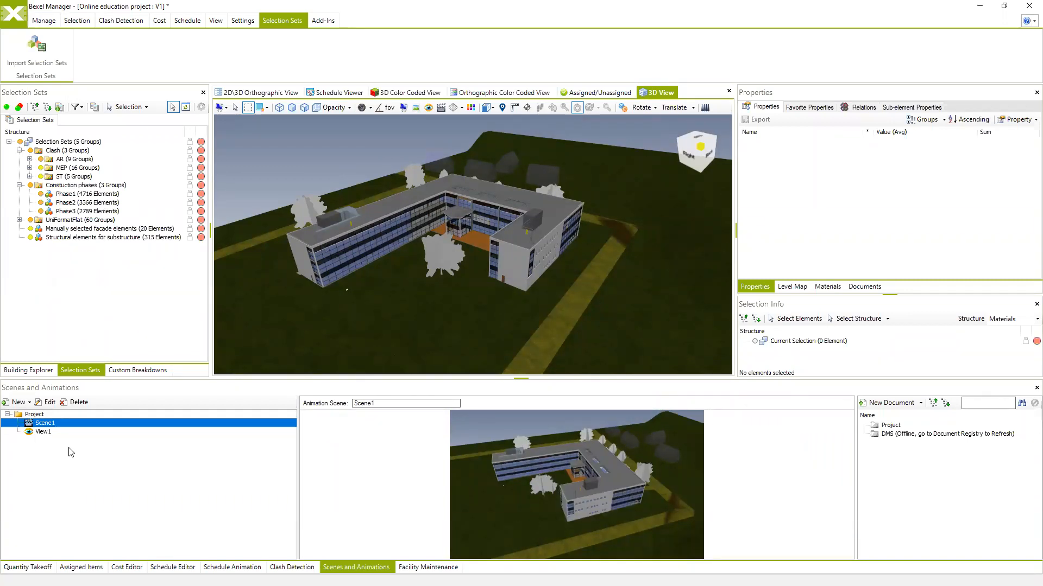
left_click(49, 403)
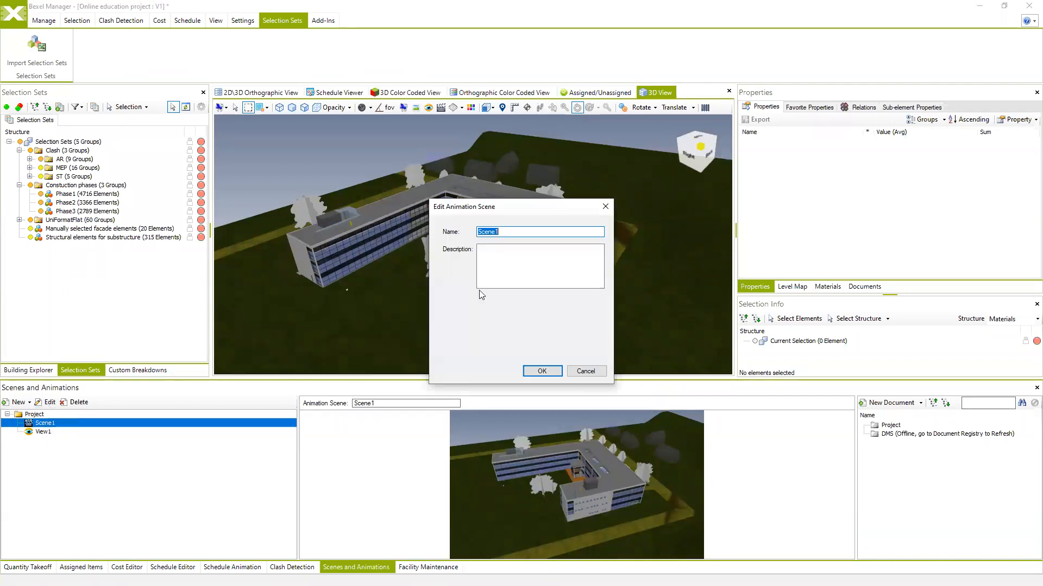
left_click(589, 368)
right_click(57, 454)
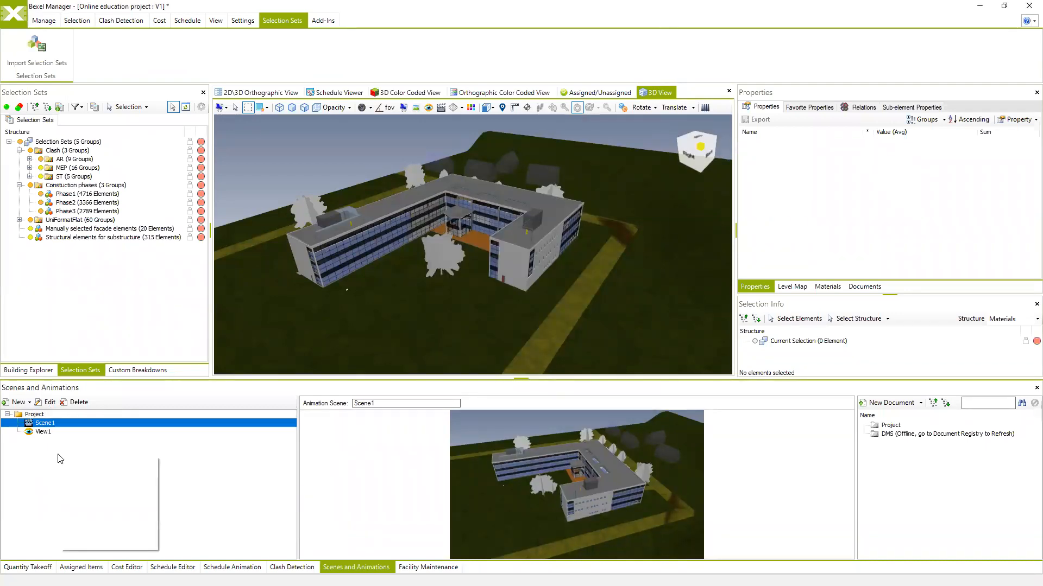
left_click(16, 475)
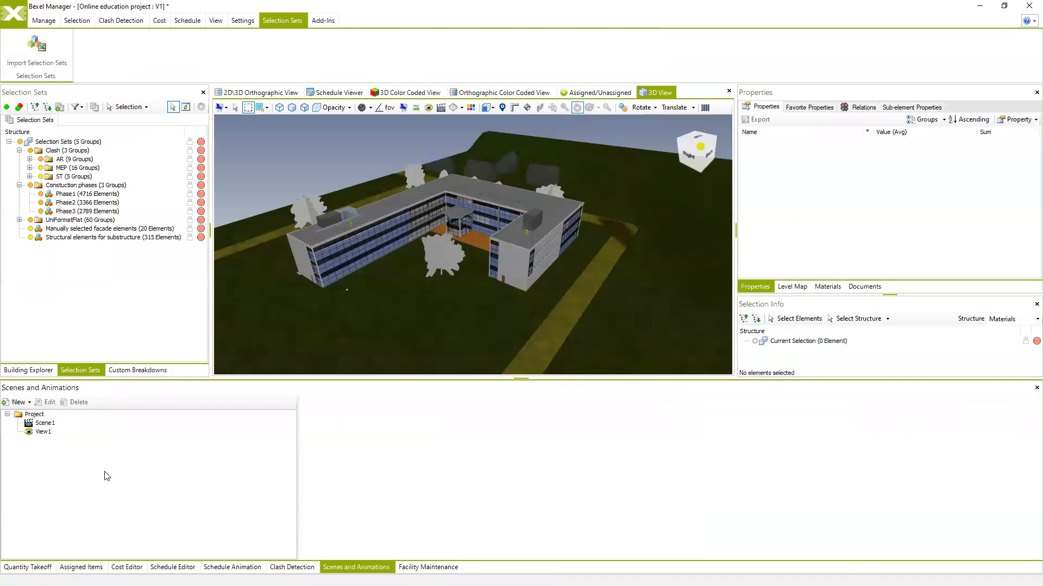
- Create an animation named New Animation with 600 frames and a 20-second duration, and open its timeline at frame 0
left_click(29, 403)
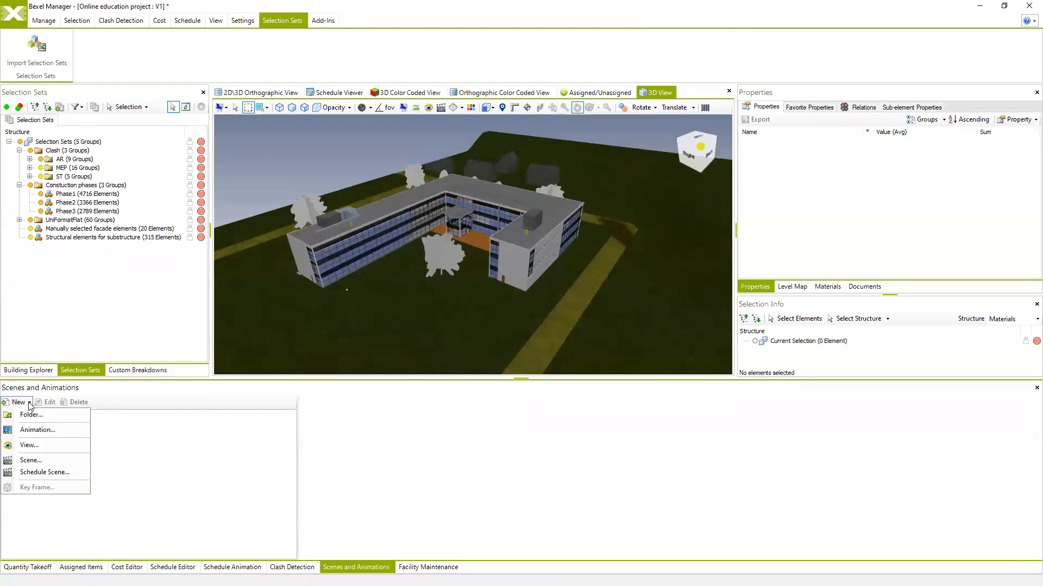
left_click(36, 430)
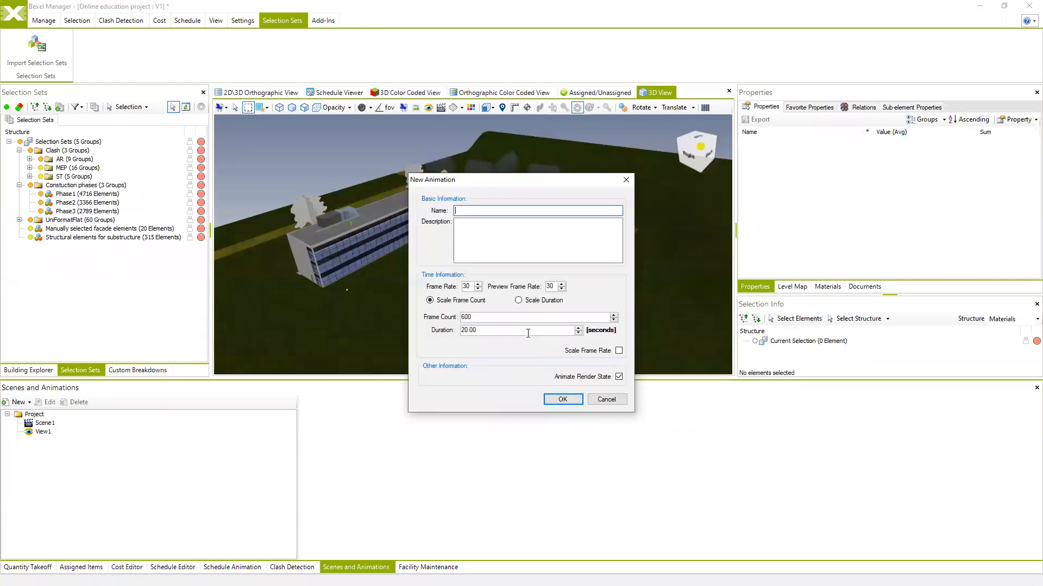
type("New Animation")
left_click_drag(481, 317, 452, 317)
double_click(468, 330)
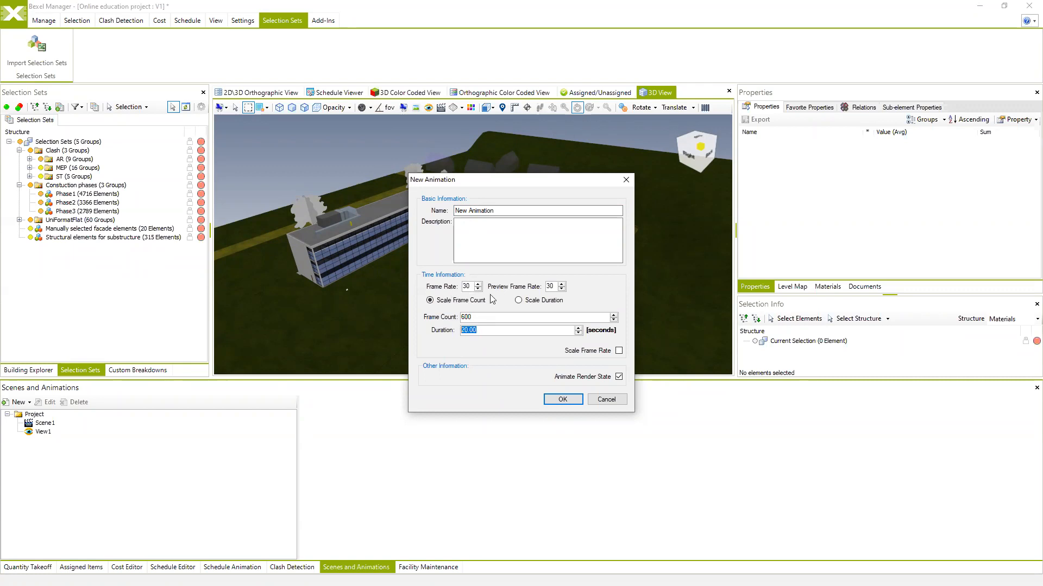
left_click(469, 317)
left_click(553, 400)
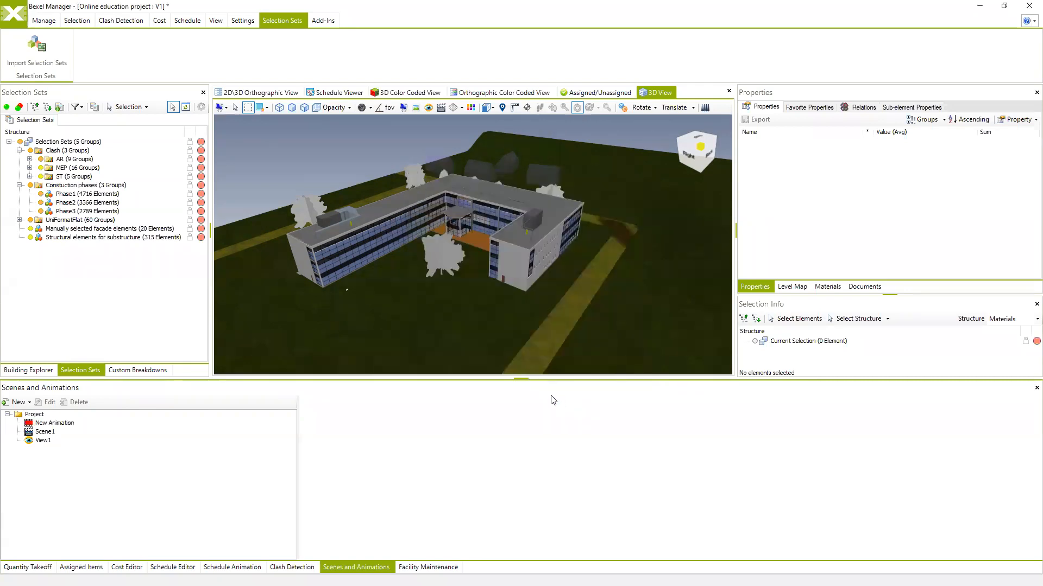
left_click(54, 424)
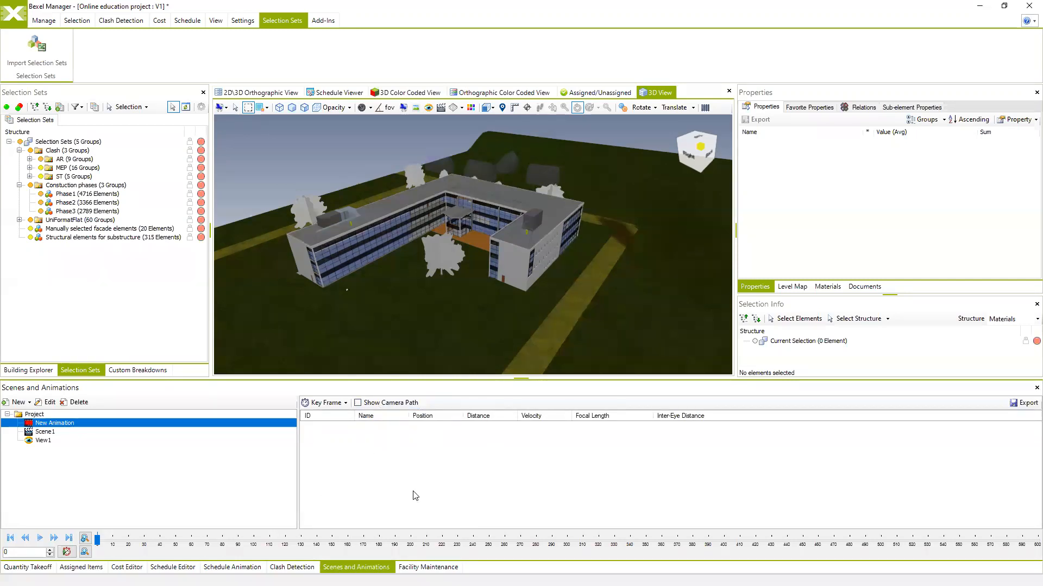
mouse_move(97, 539)
left_mouse_down()
mouse_move(682, 561)
mouse_move(679, 541)
mouse_move(83, 538)
left_mouse_up()
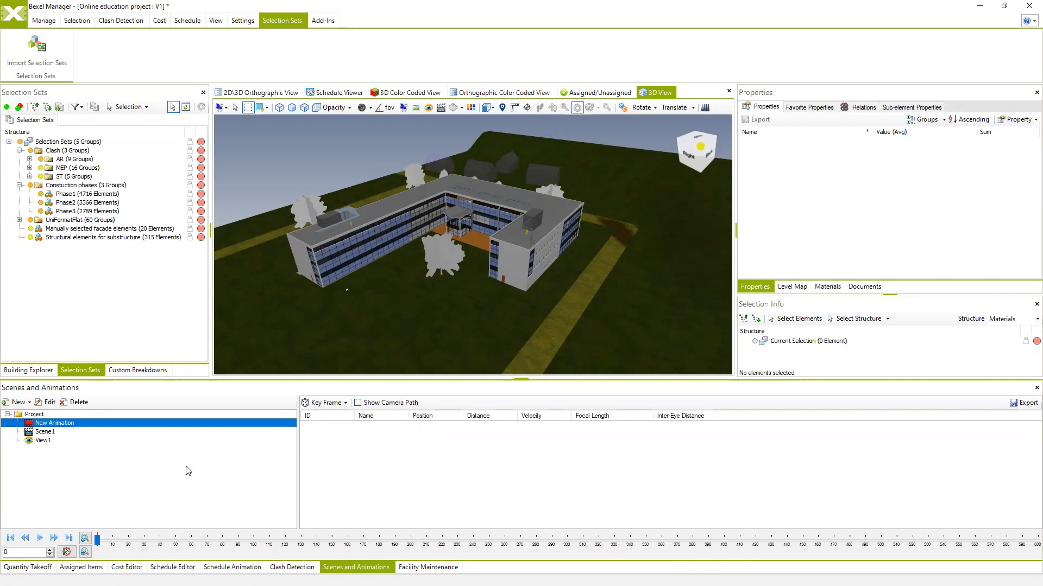
- Frame the whole building from above the parking side and add key frame 1 at frame 0
middle_click_drag(338, 288, 406, 264)
scroll(415, 269, "up", 2)
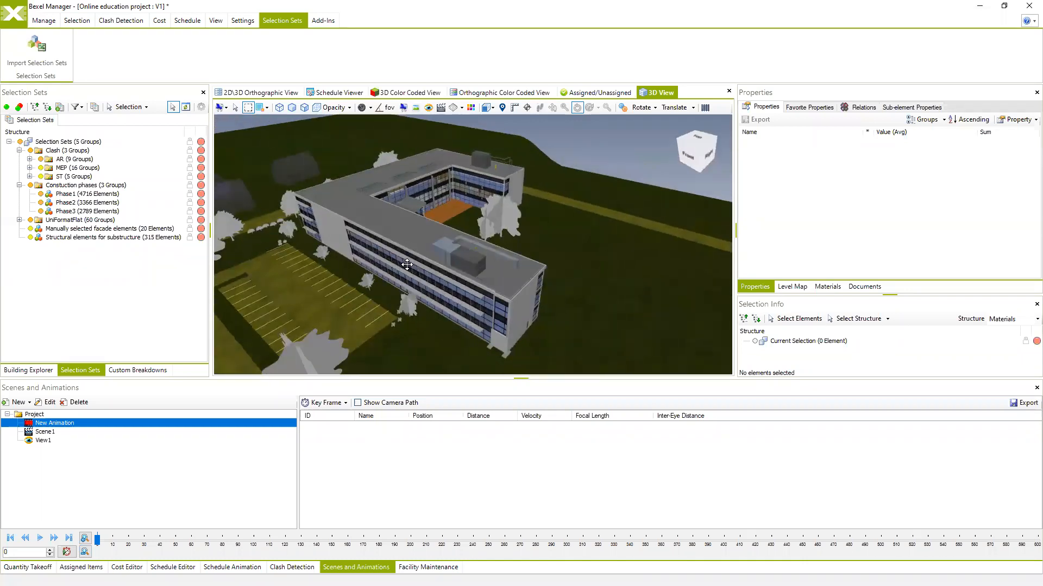
middle_click_drag(481, 240, 407, 253)
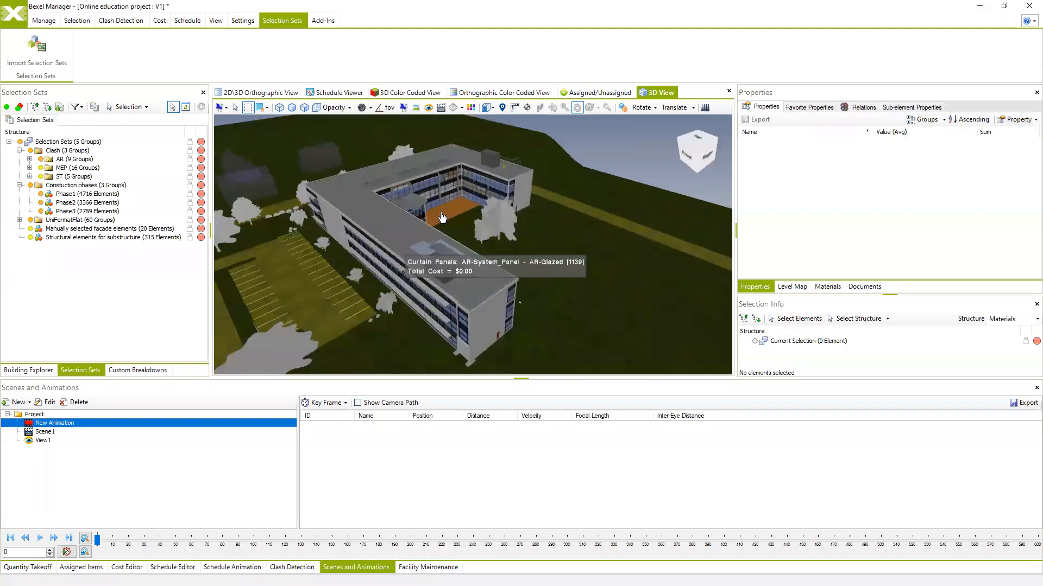
right_click(338, 460)
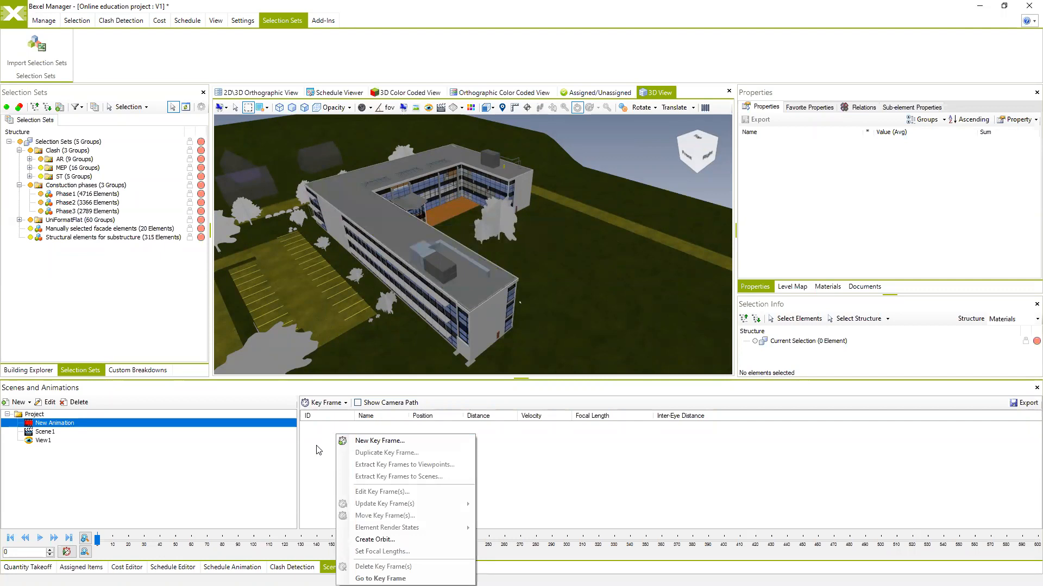
right_click(313, 442)
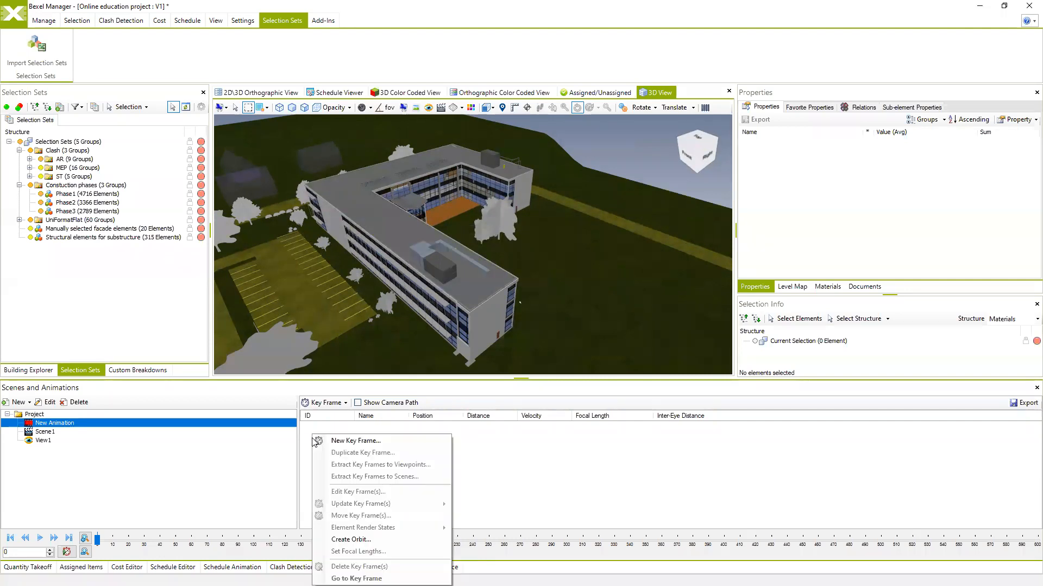
left_click(341, 441)
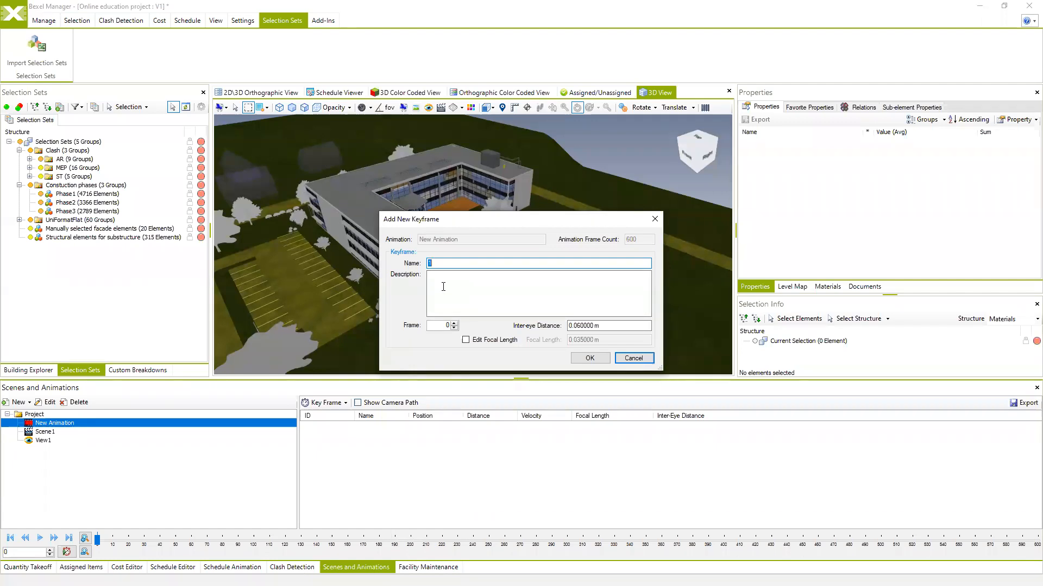
left_click(589, 358)
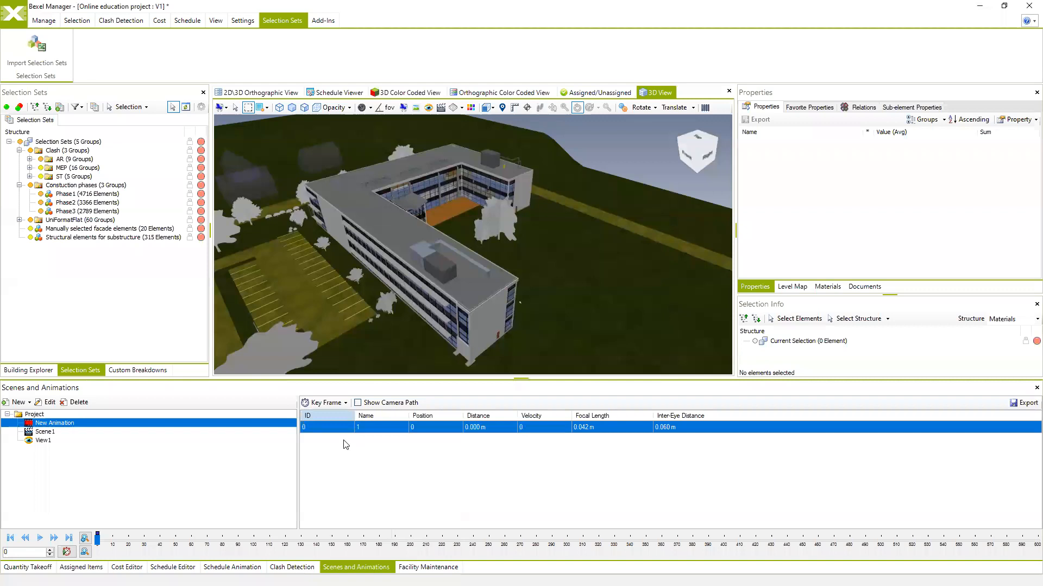
- Examine the editable settings of key frame 1, including its focal length option, and cancel the edit
right_click(329, 430)
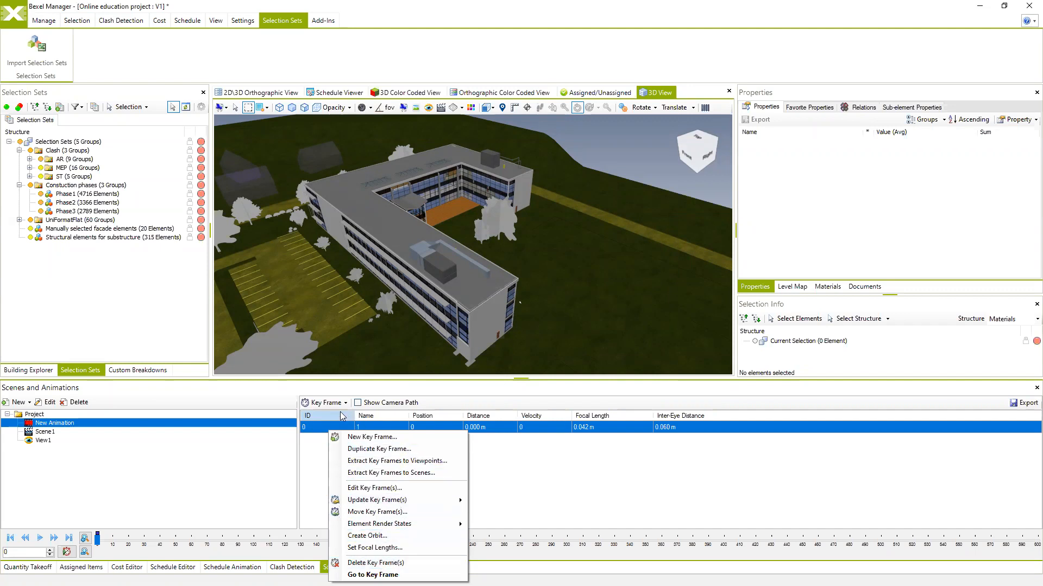
left_click(369, 491)
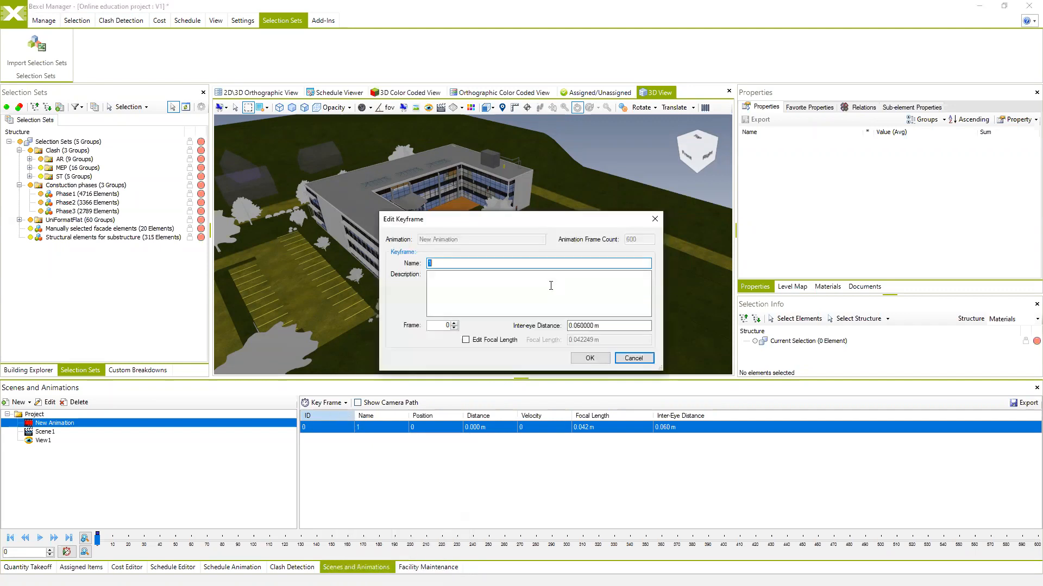
left_click(465, 340)
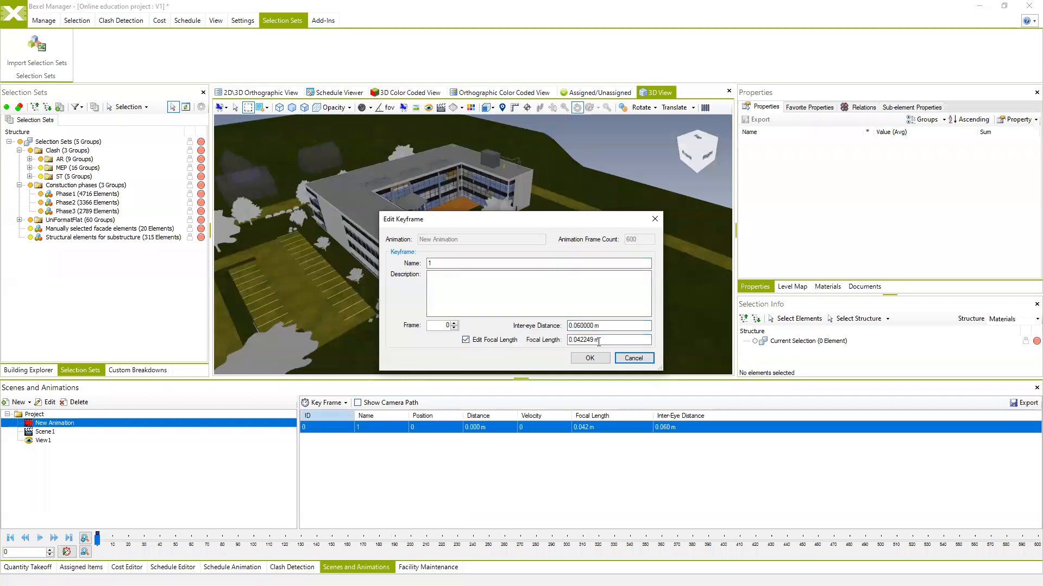
left_click(633, 358)
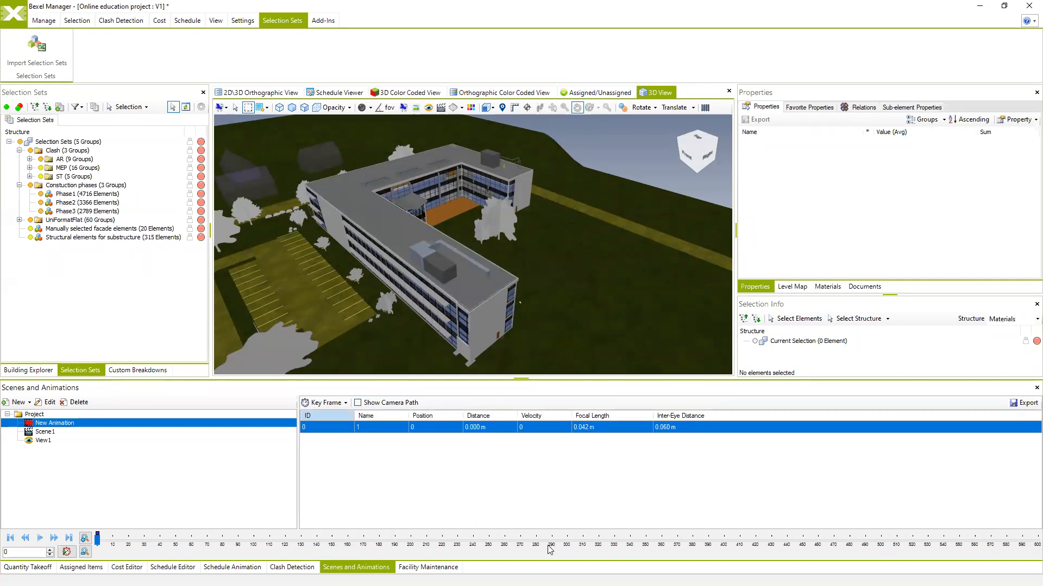
- Add key frame 2 at frame 300 from a low viewpoint at the building's back, with only the ST clash group visible
left_click(566, 542)
middle_click_drag(584, 250, 529, 242)
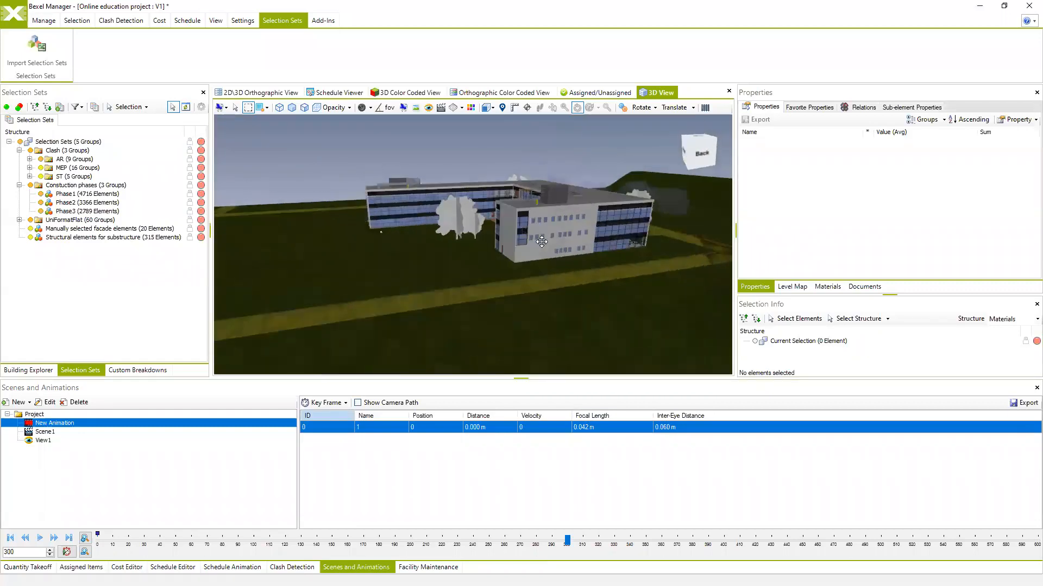
left_click(20, 142)
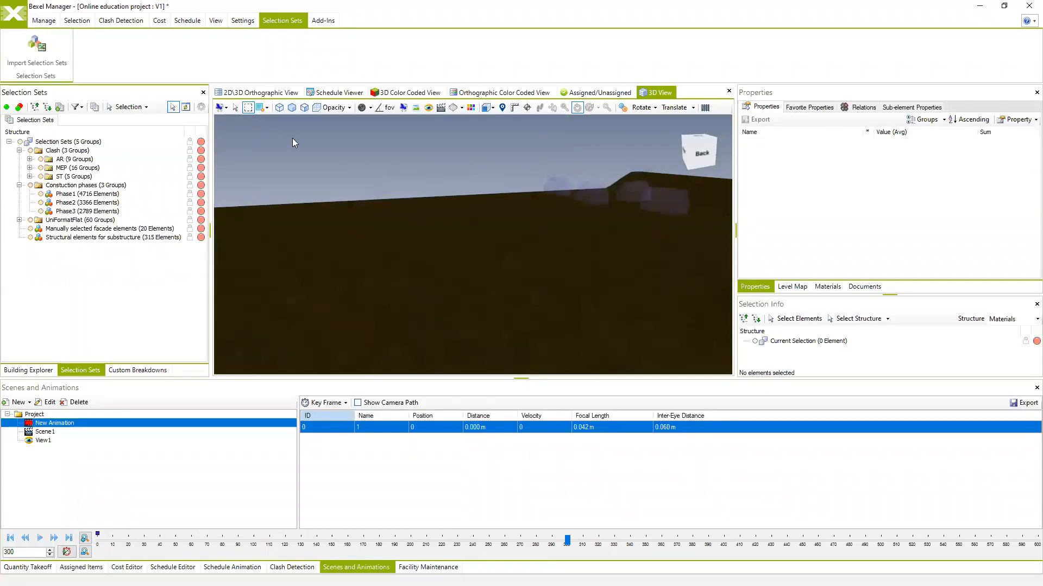
left_click(41, 176)
middle_click_drag(455, 245, 451, 248)
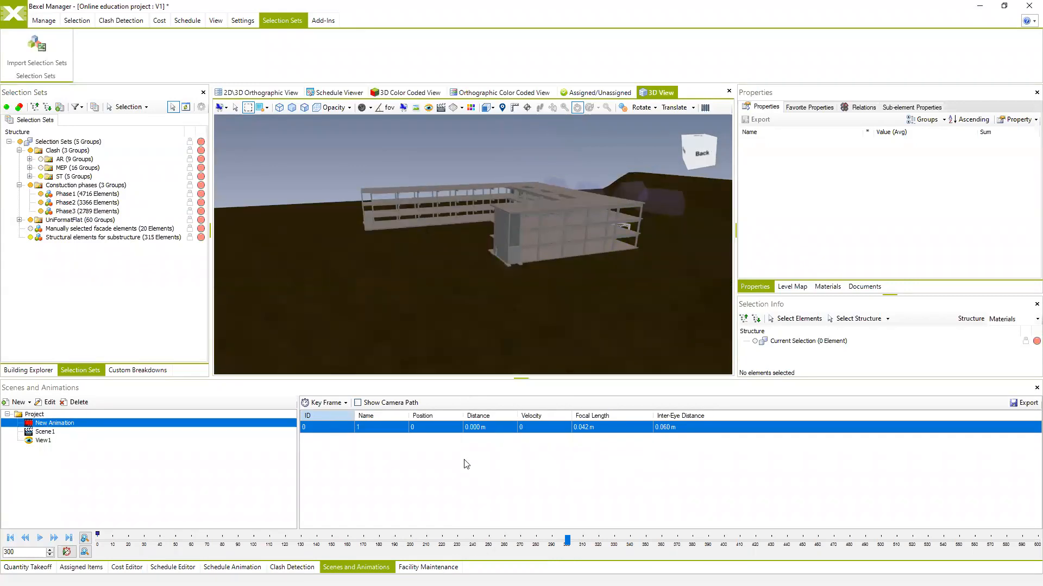
right_click(454, 463)
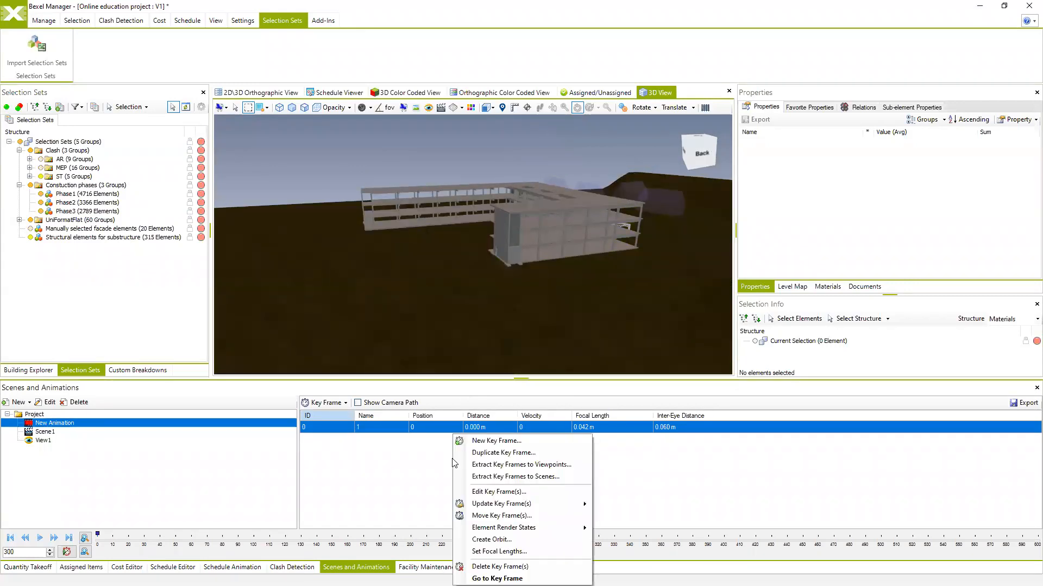
left_click(496, 441)
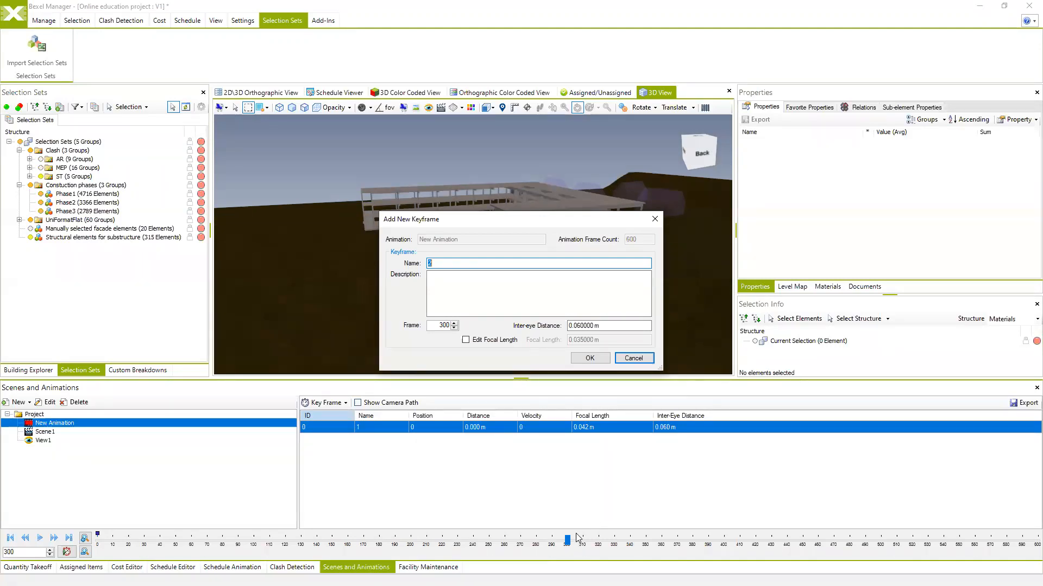
left_click(590, 358)
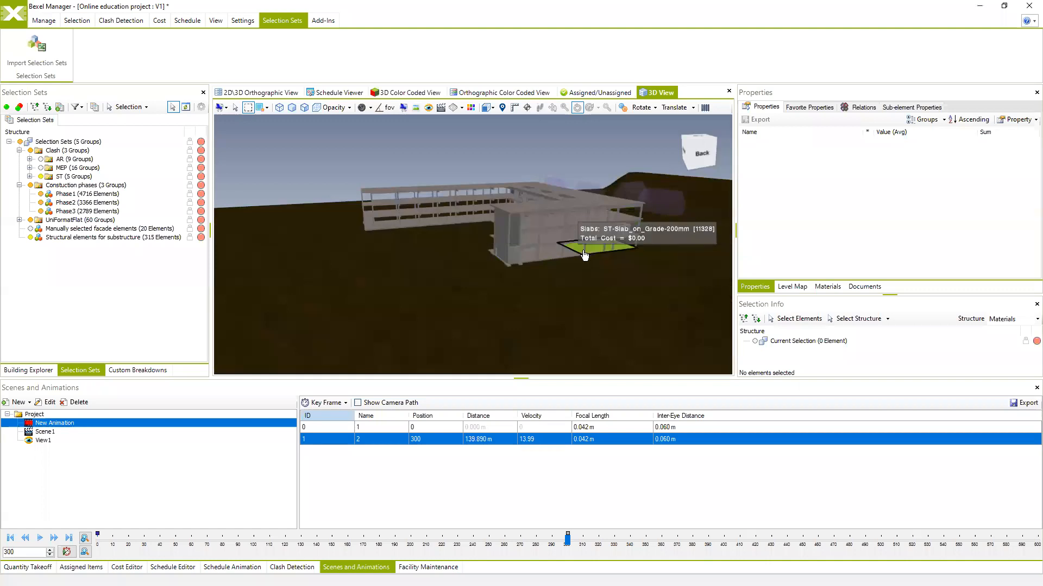
- Move the timeline to frame 591 and show only the MEP clash group from the building's left side
left_click(1023, 540)
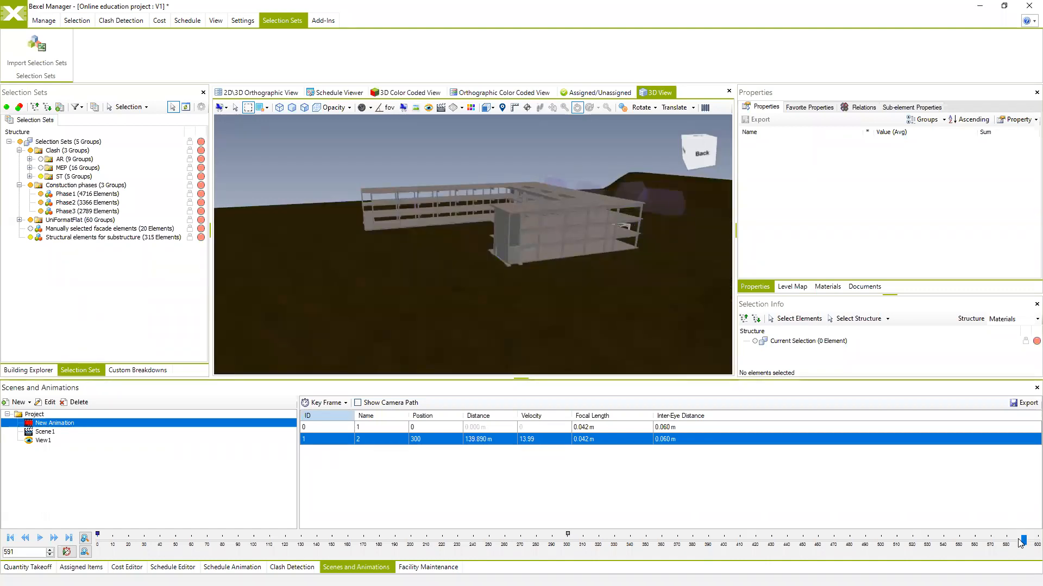
middle_click_drag(522, 243, 478, 235)
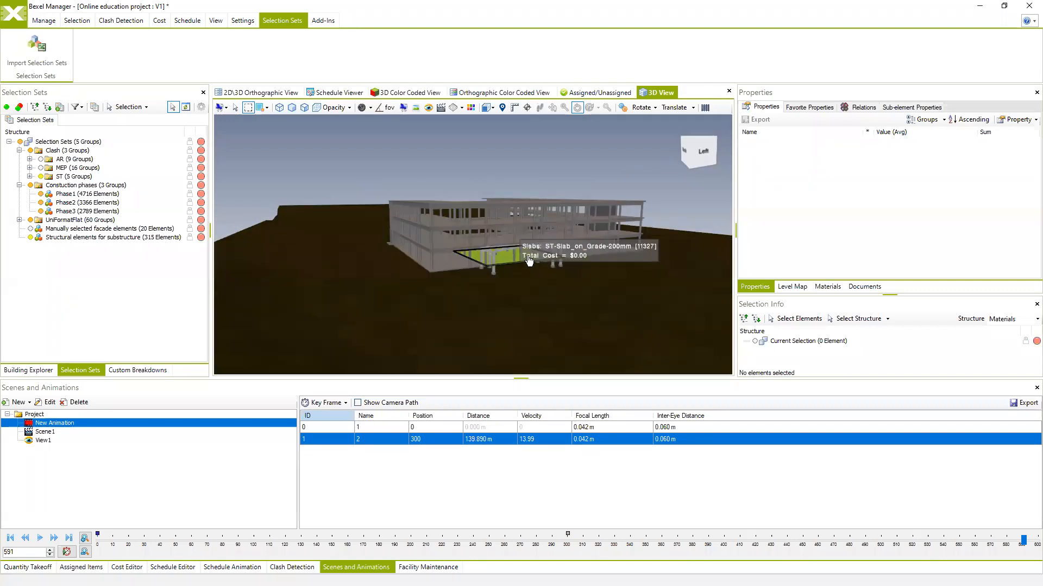
left_click(30, 151)
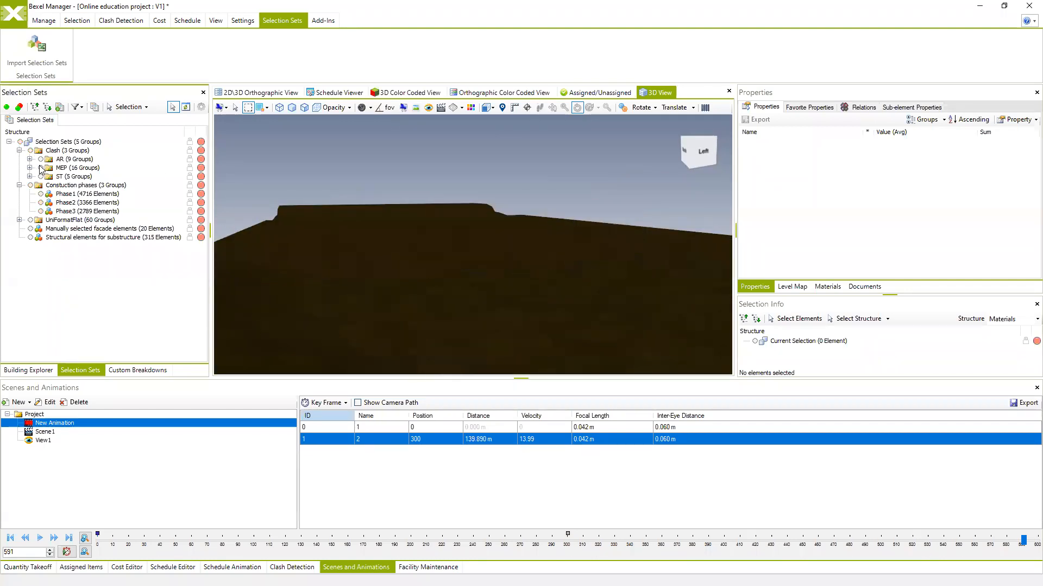
left_click(40, 167)
middle_click_drag(535, 216, 537, 213)
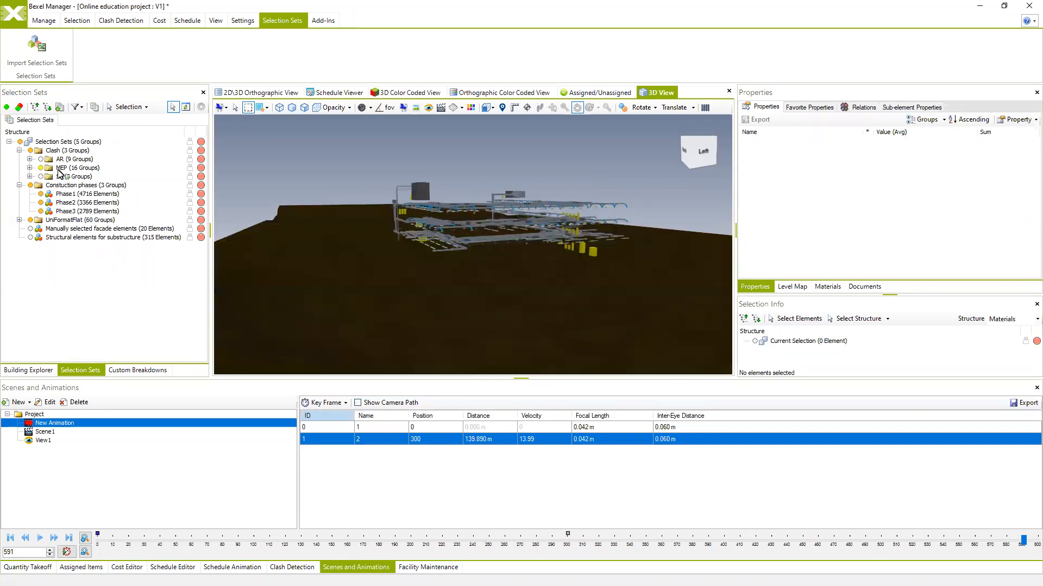
- Select the MEP clash group and change the color of its elements to orange in the 3D view
left_click(76, 168)
right_click(489, 238)
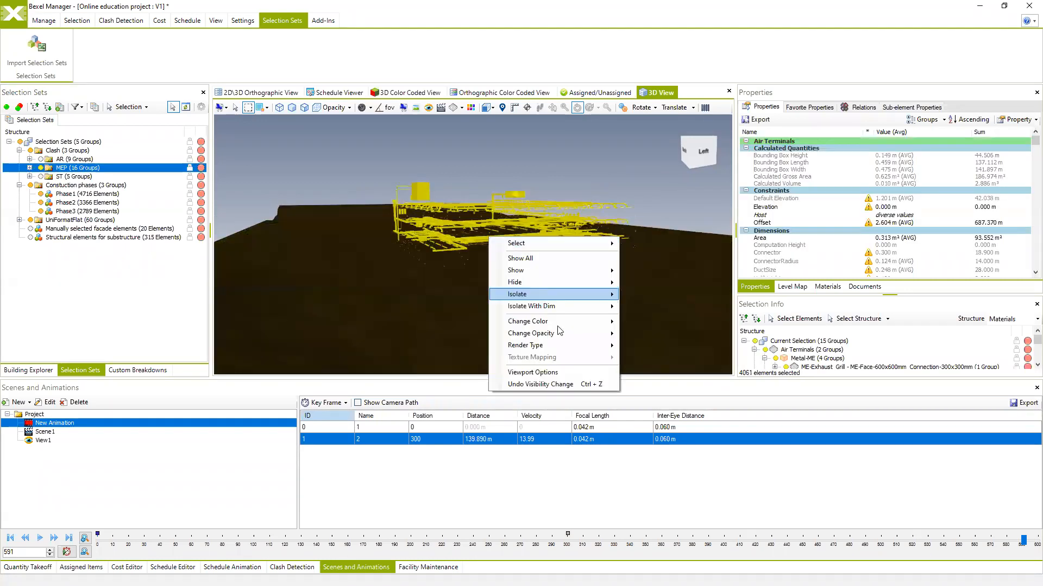
mouse_move(562, 333)
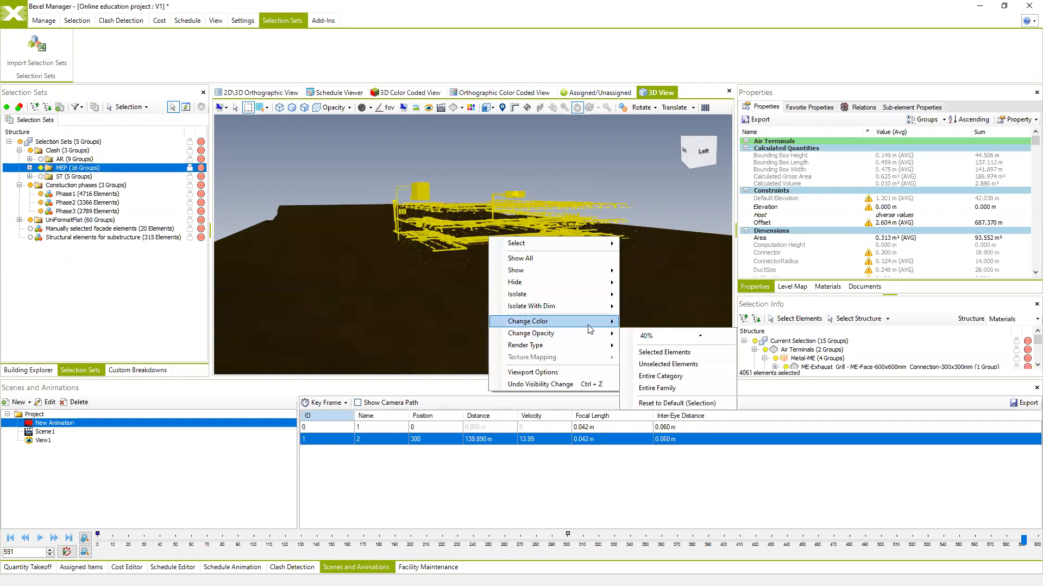
mouse_move(597, 321)
left_click(663, 351)
left_click(486, 192)
left_click(482, 303)
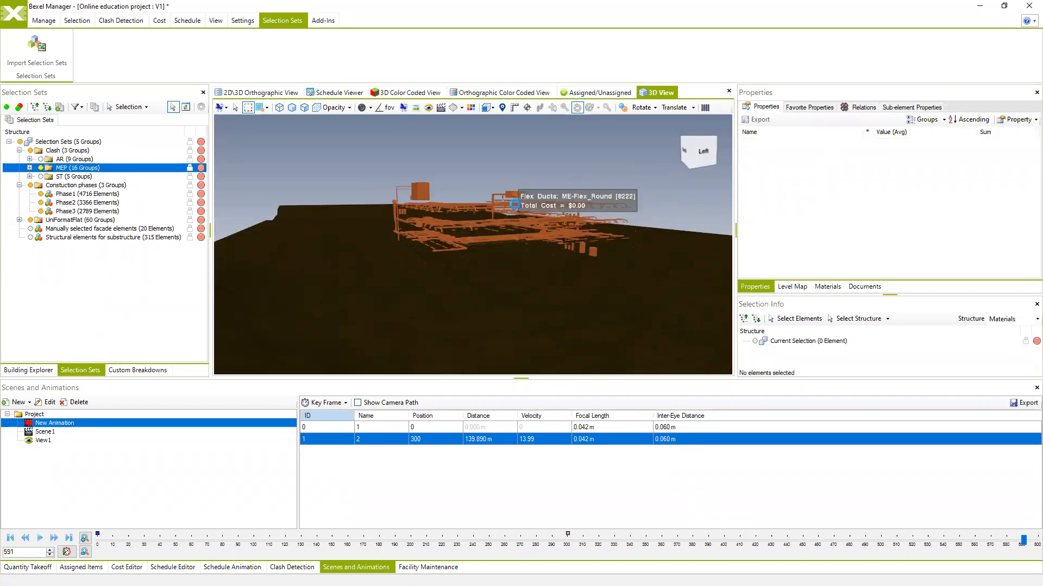
- Select the orange MEP elements again, apply a shaded render type to them, and clear the selection
left_click(514, 204)
right_click(518, 200)
mouse_move(575, 296)
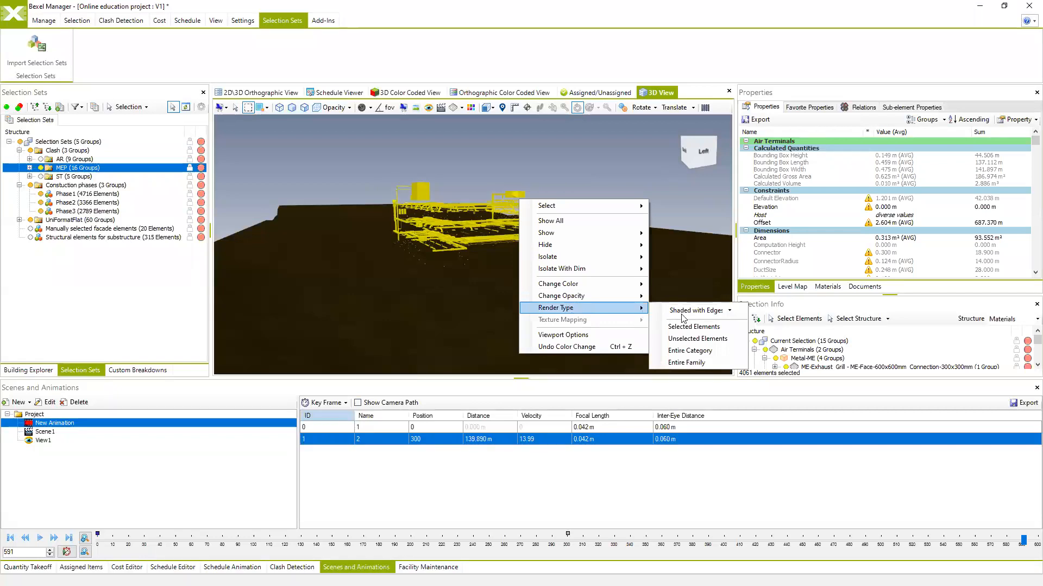
left_click(686, 312)
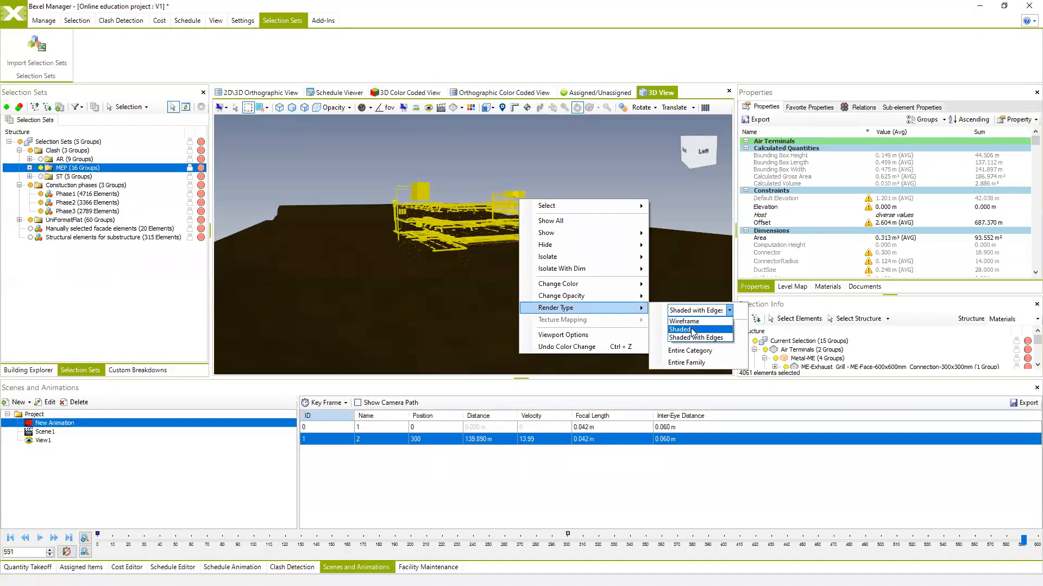
left_click(682, 330)
left_click(683, 326)
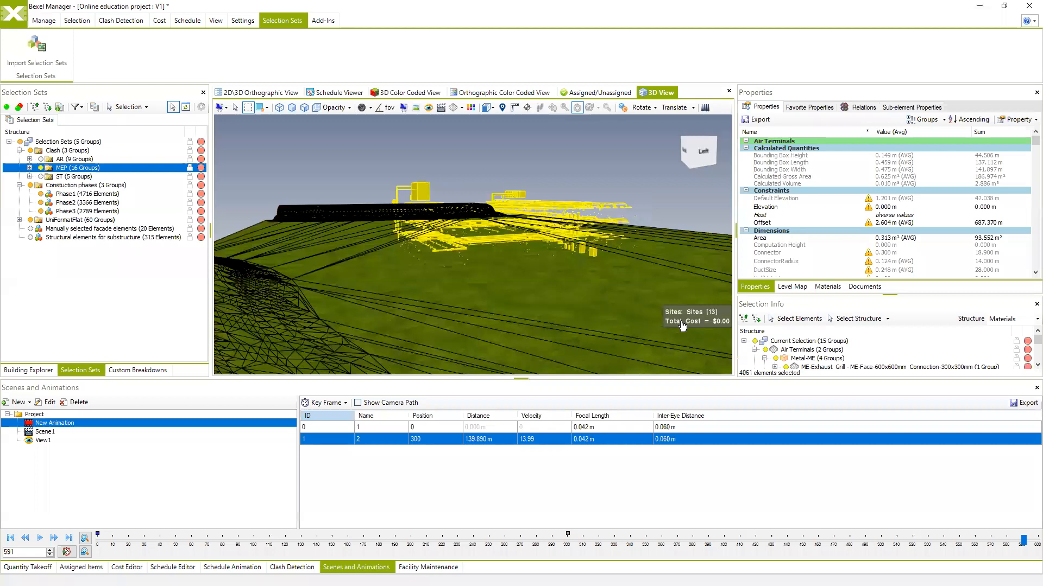
left_click(642, 155)
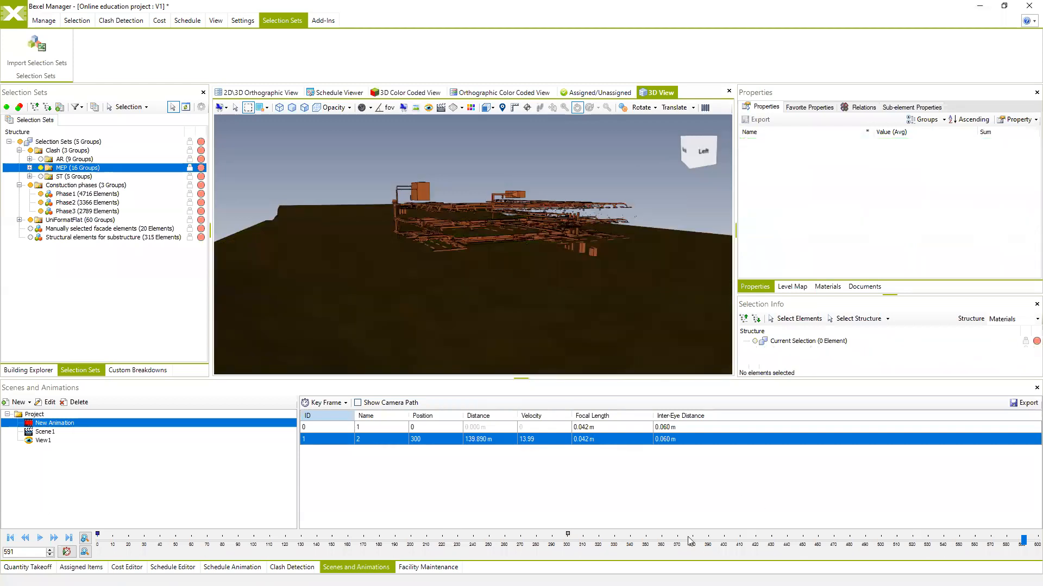
- Add key frame 3 at frame 591 with the orange MEP elements seen from the building's left side
right_click(696, 435)
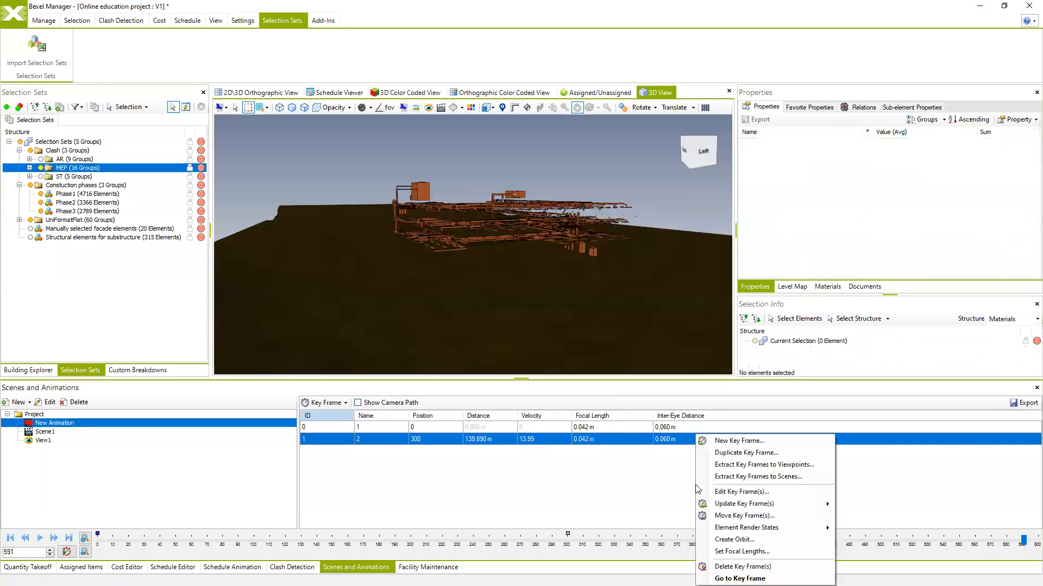
left_click(740, 441)
left_click(590, 358)
left_click(487, 428)
- Review the views stored in key frames 1, 2 and 3, and play the animation from the first frame
left_click(326, 427)
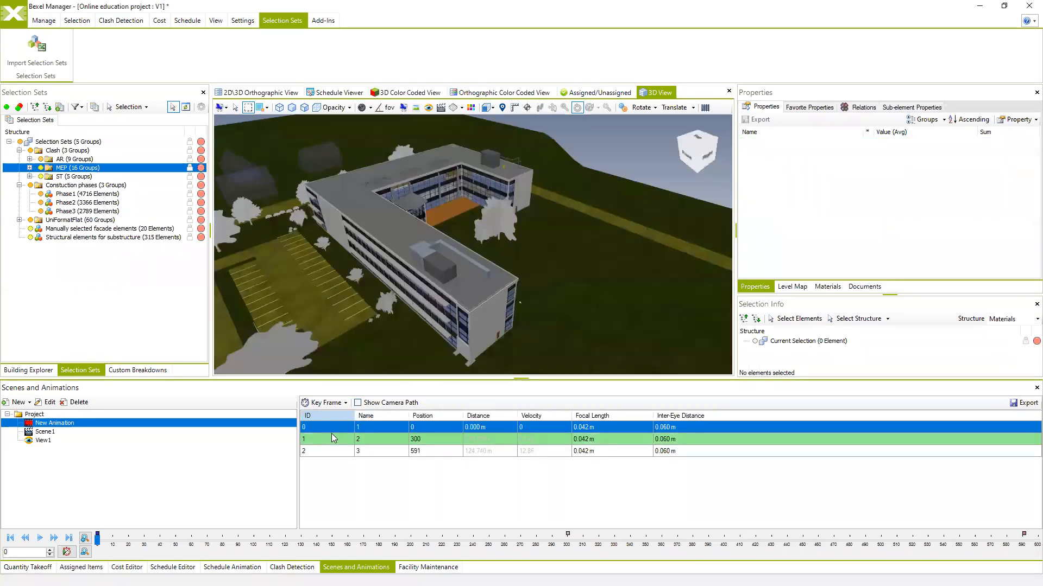
left_click(330, 439)
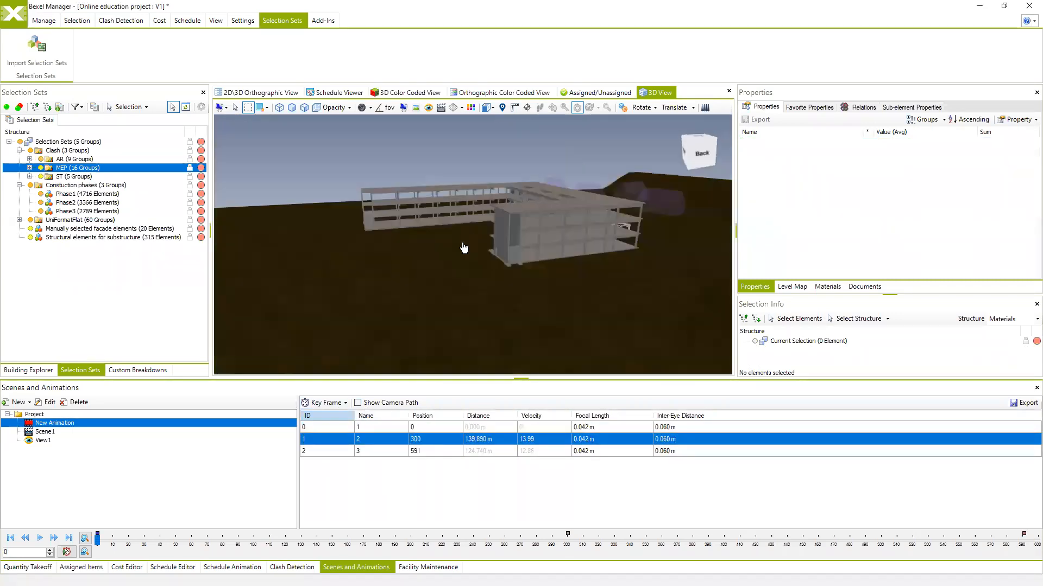
left_click(346, 451)
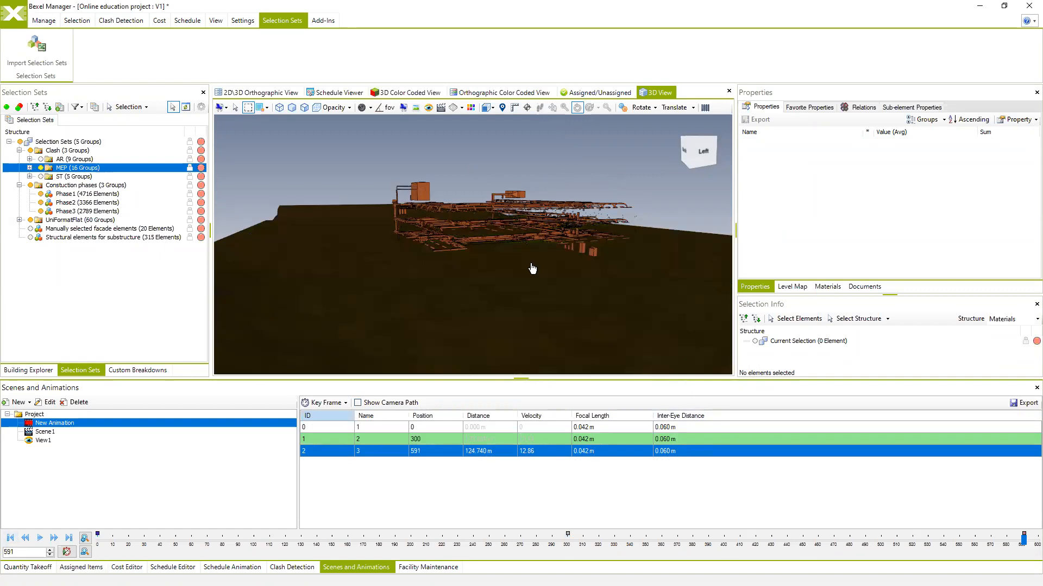
left_click(9, 538)
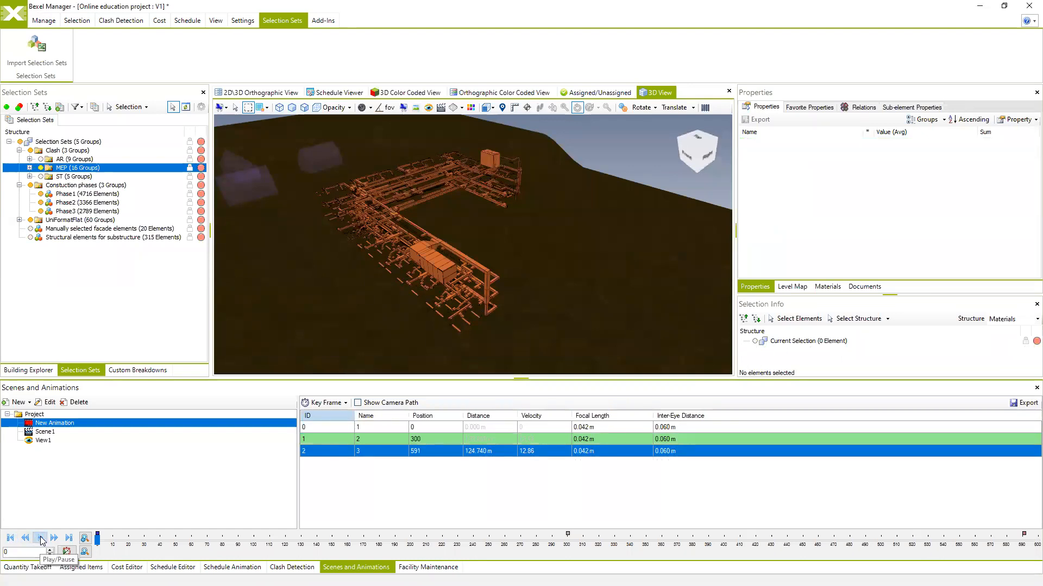
left_click(40, 538)
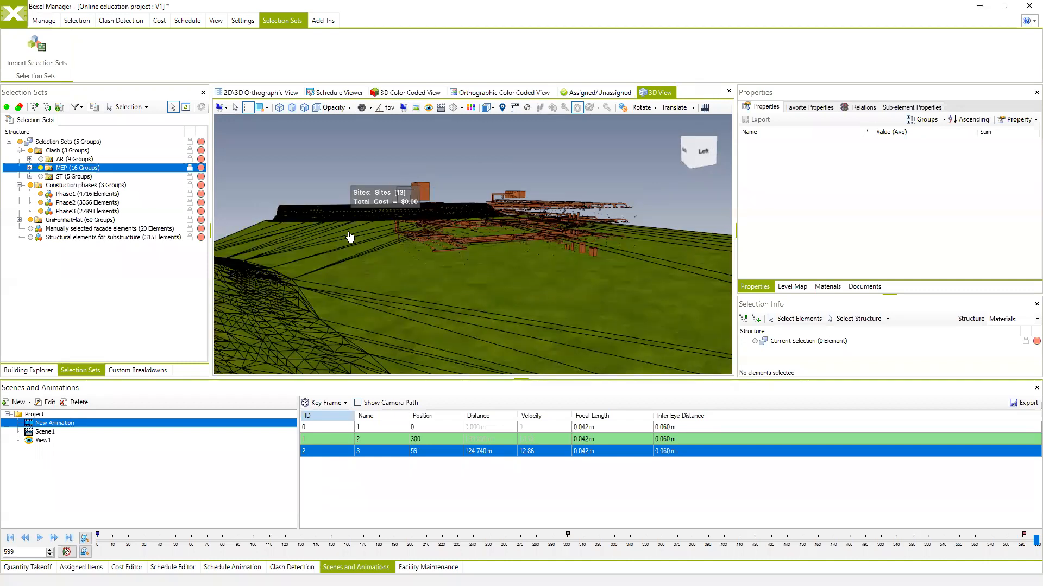
- Display the animation's camera path, examine it from several angles around the site, and hide it again
left_click(319, 429)
left_click(339, 446)
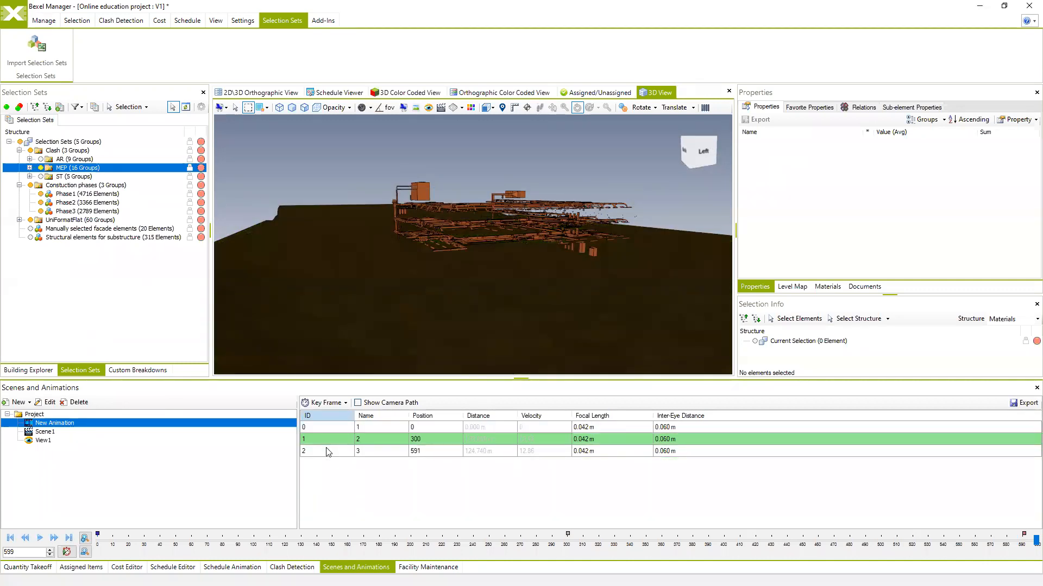
left_click(358, 403)
middle_click_drag(372, 298, 458, 296)
scroll(405, 278, "down", 4)
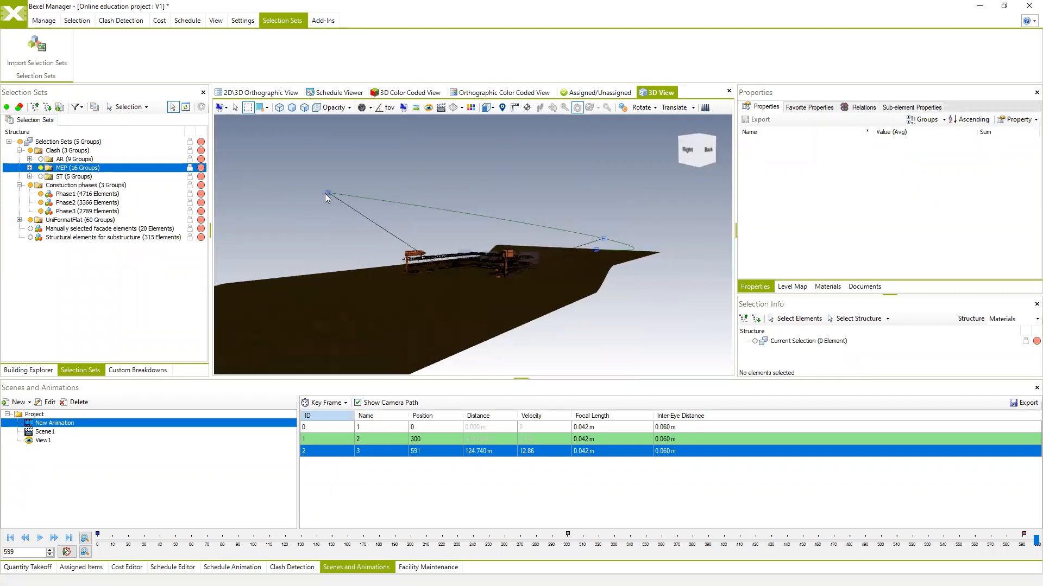
middle_click_drag(326, 194, 314, 195)
middle_click_drag(576, 272, 603, 252)
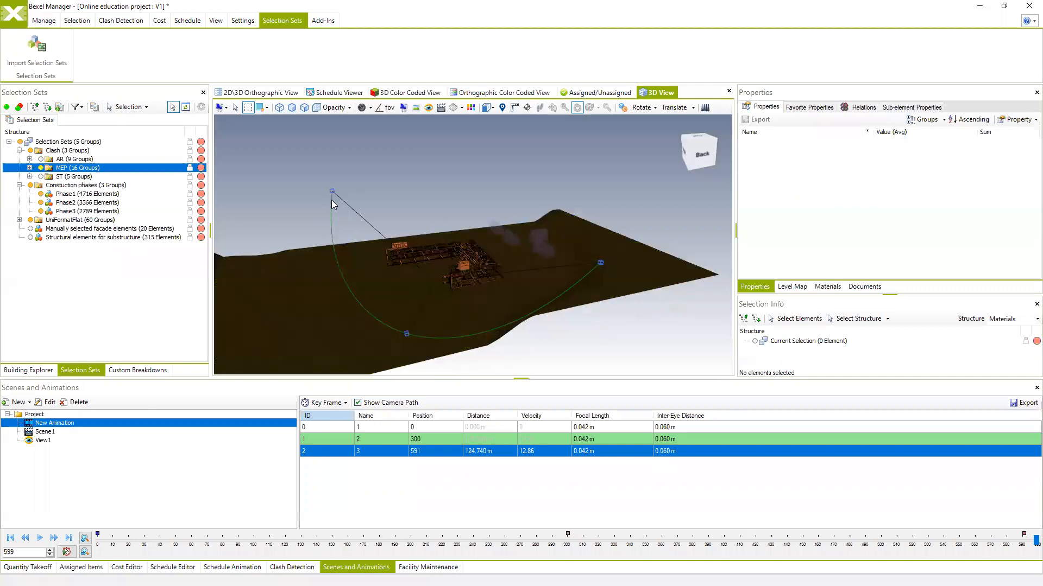
middle_click_drag(428, 351, 540, 283)
middle_click_drag(570, 241, 528, 302)
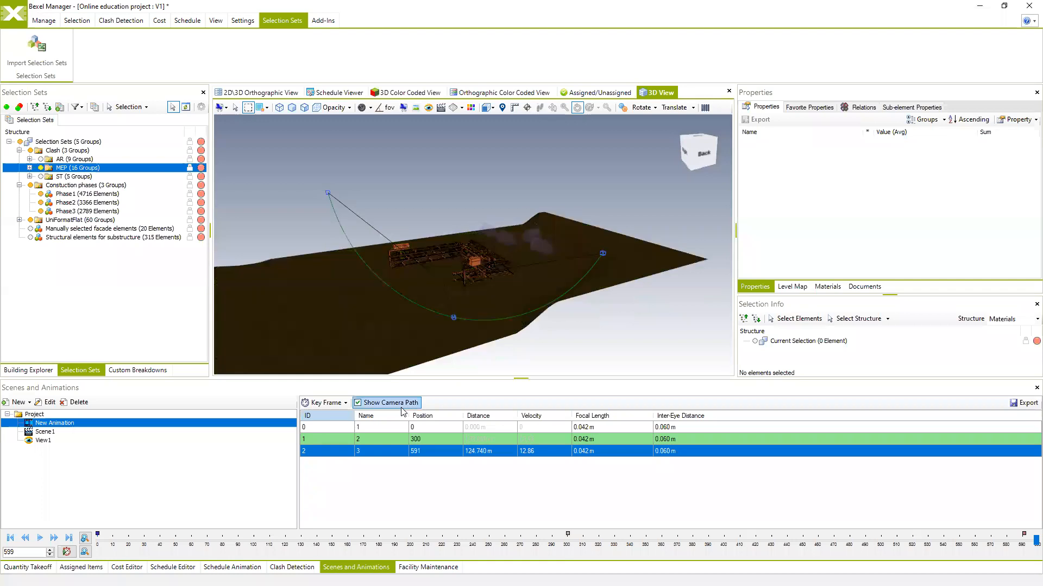
left_click(358, 403)
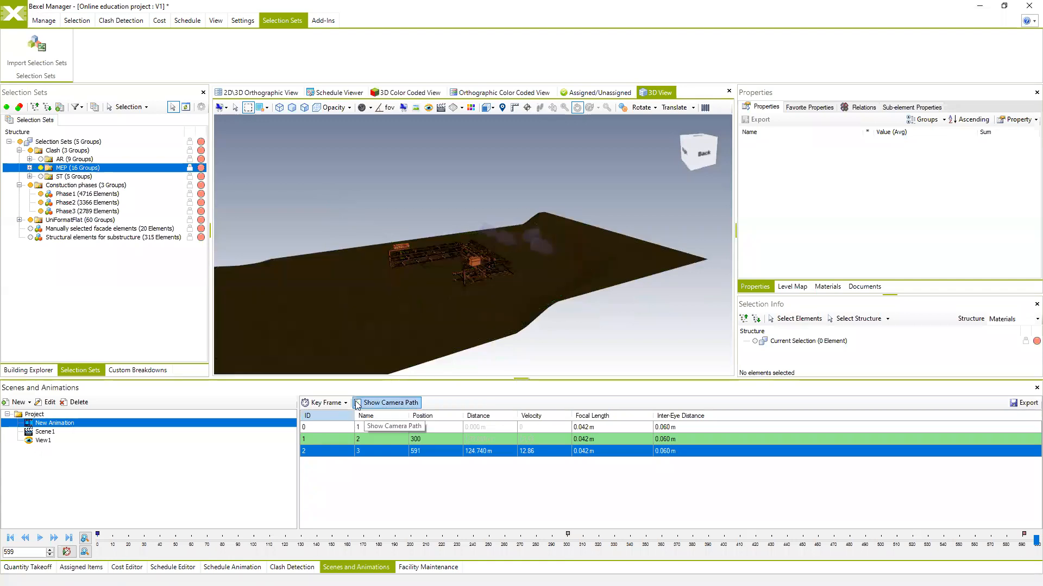
- Orbit key frame 3 to an elevated view between back and left, and update its camera position and render state
left_click(400, 452)
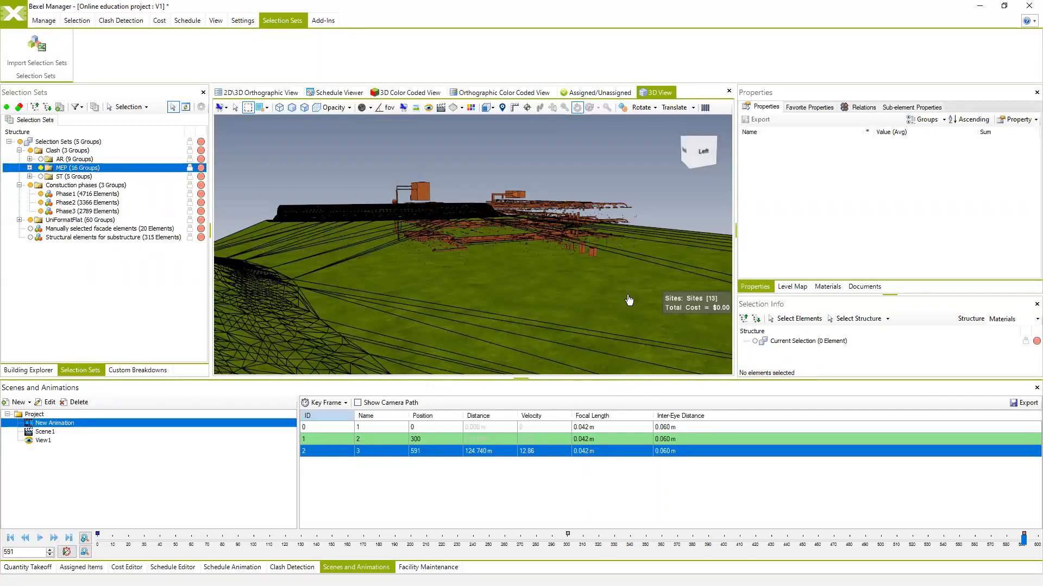
middle_click_drag(627, 296, 584, 289)
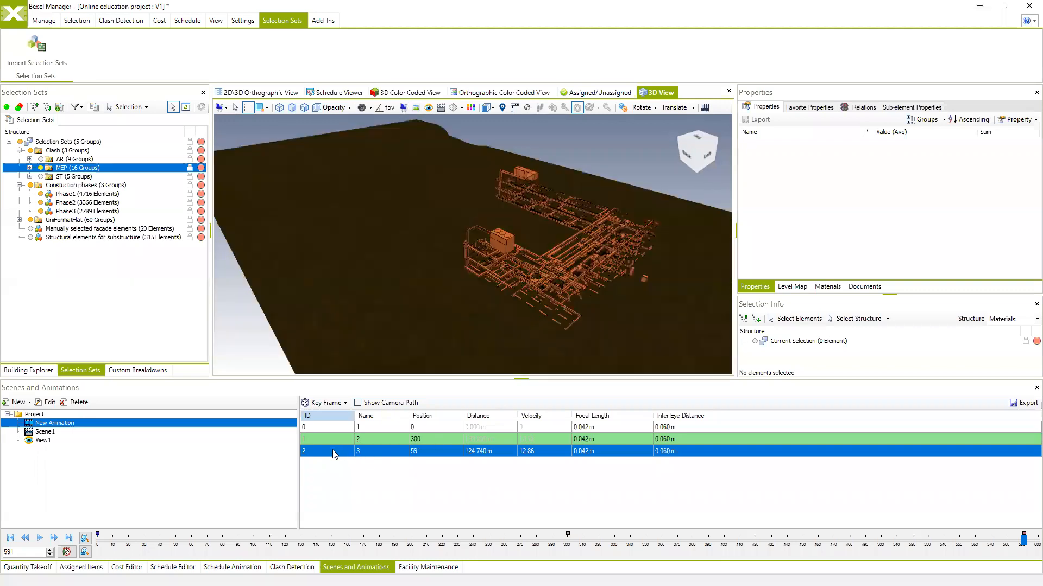
right_click(334, 454)
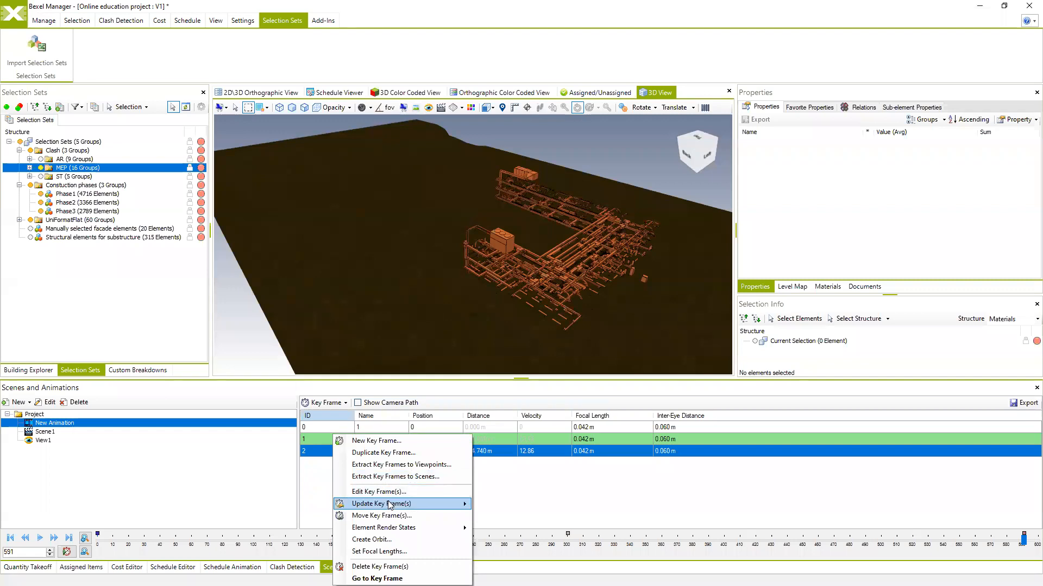
mouse_move(390, 505)
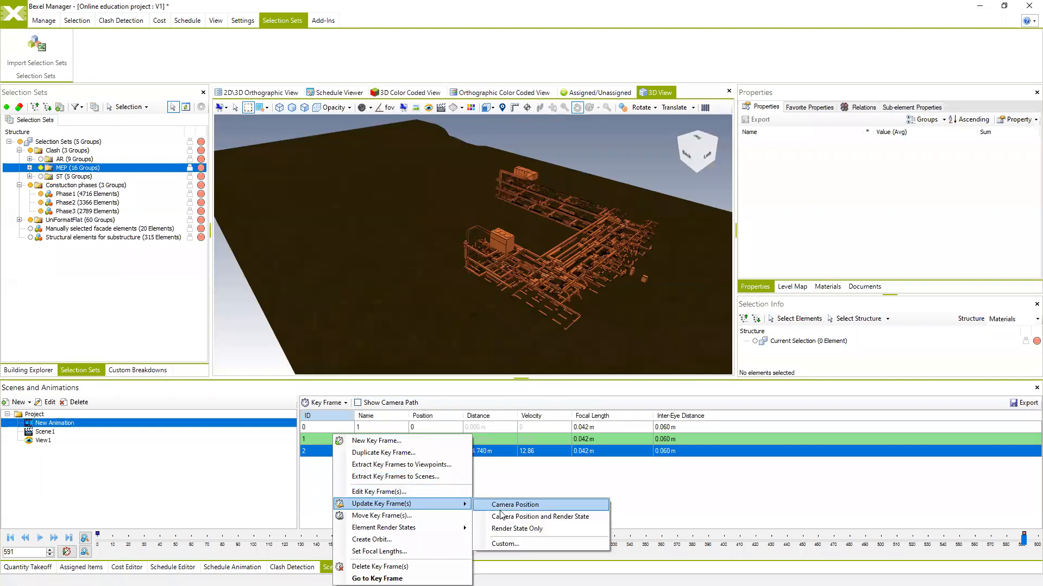
left_click(560, 523)
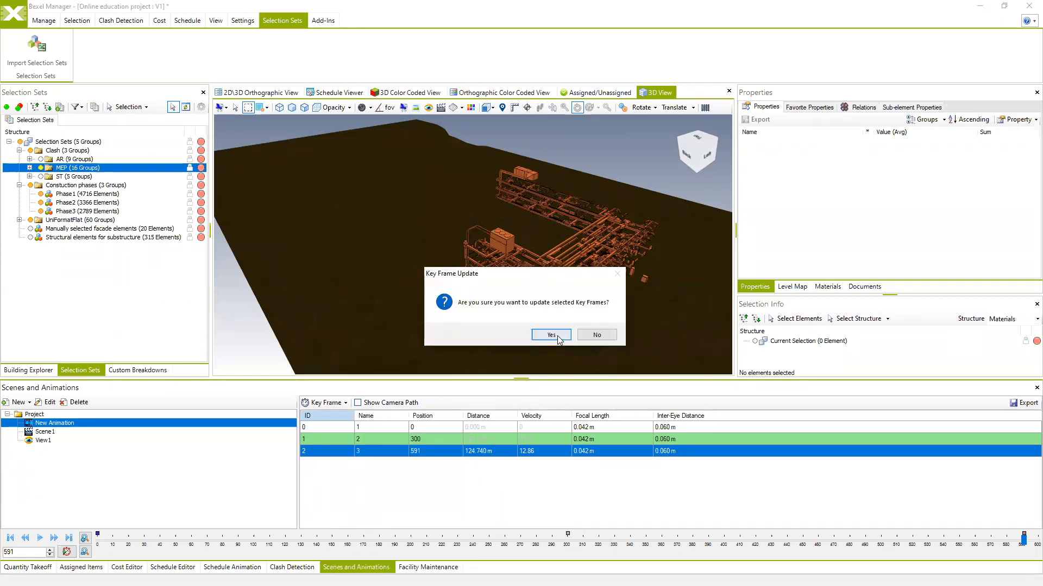
left_click(552, 334)
- Replay the animation from the first frame to check the updated key frame 3, and pause it
left_click(10, 538)
left_click(39, 539)
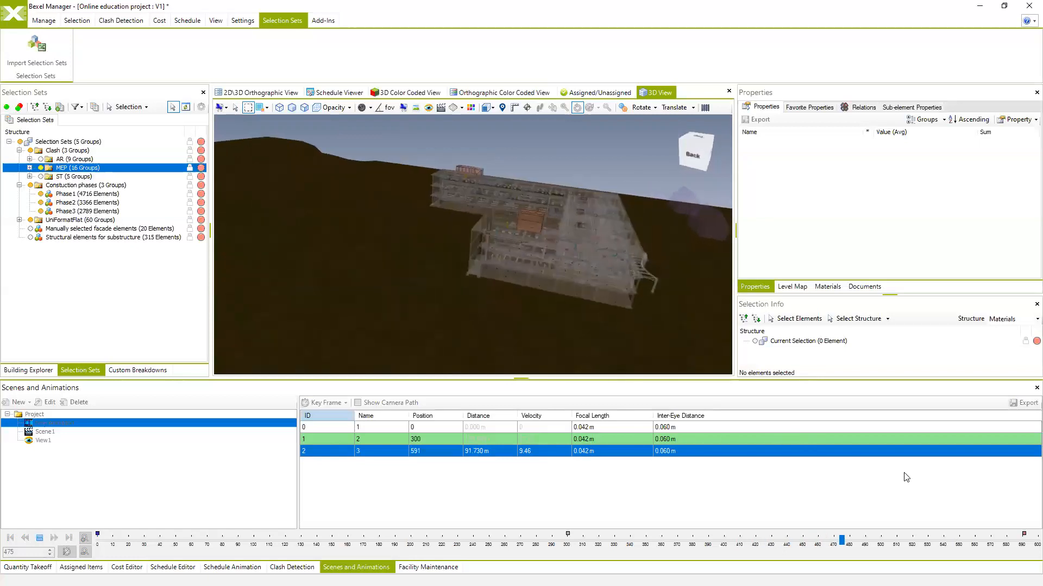
left_click(45, 541)
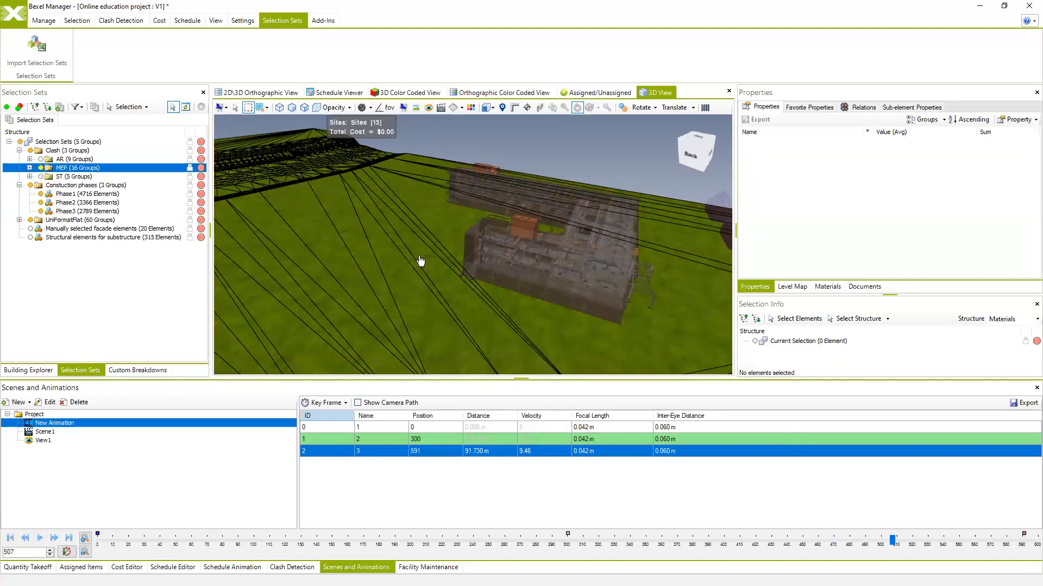
- Set the animation export to the Video type with the x264 codec, and inspect the codec's additional settings without changes
left_click(1026, 403)
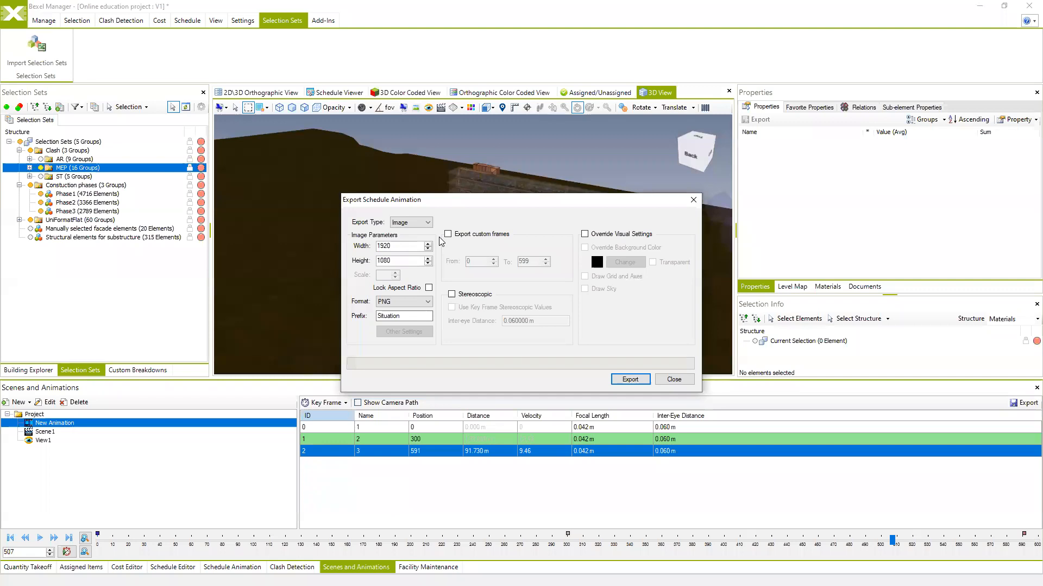
left_click(428, 223)
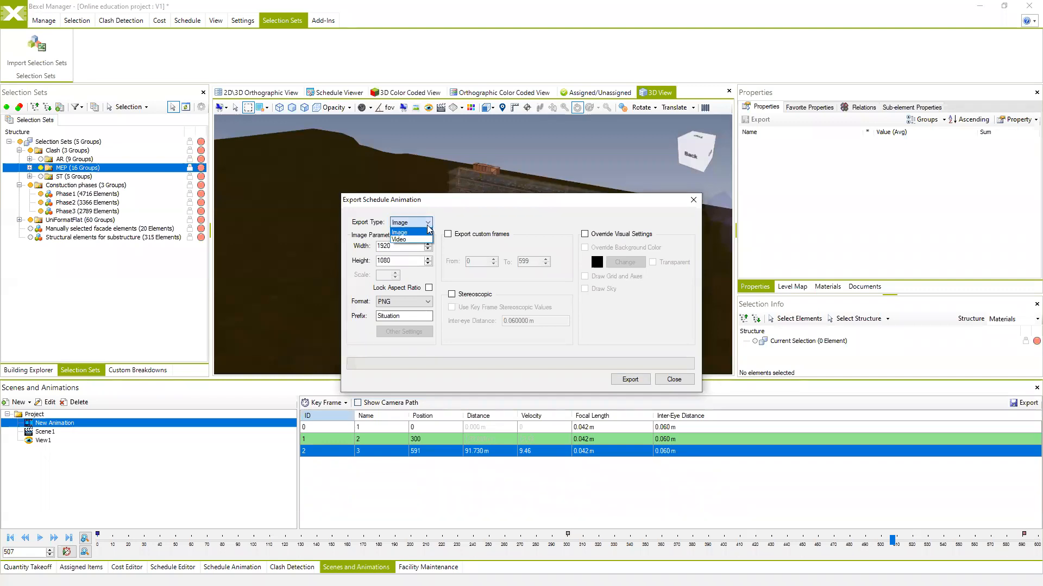
left_click(428, 226)
left_click(426, 224)
left_click(406, 240)
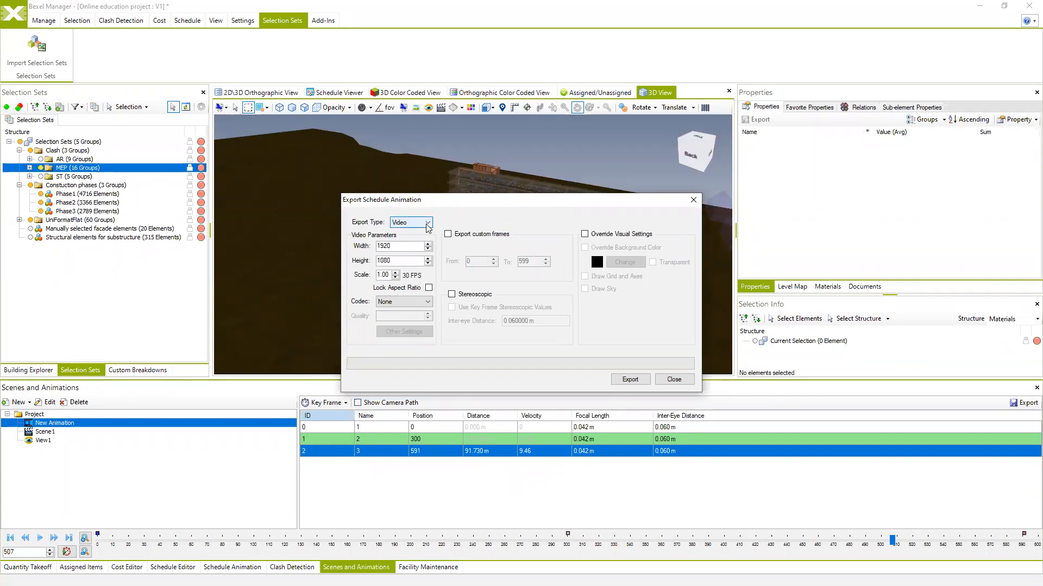
left_click(428, 302)
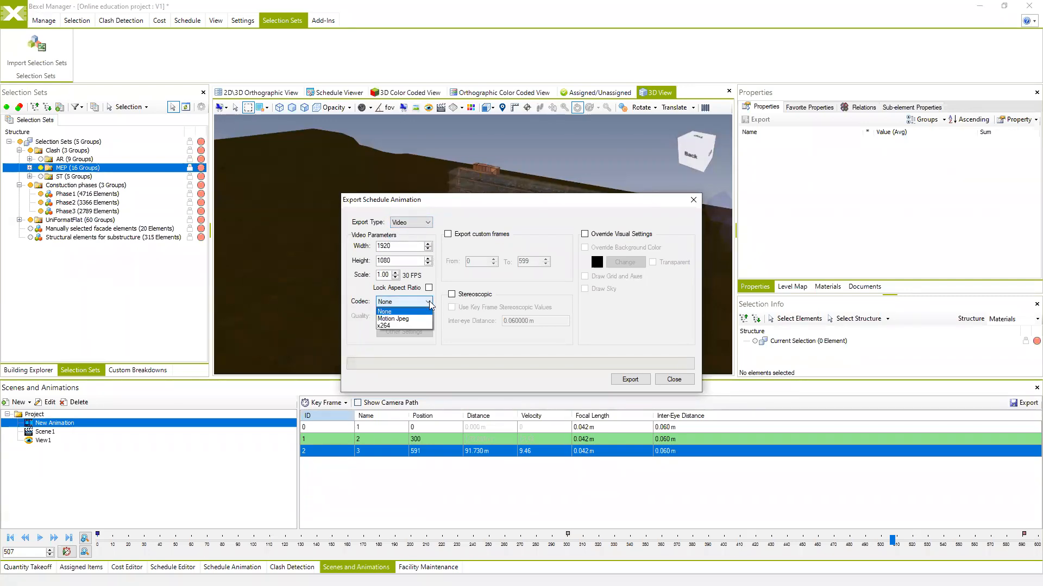
left_click(397, 327)
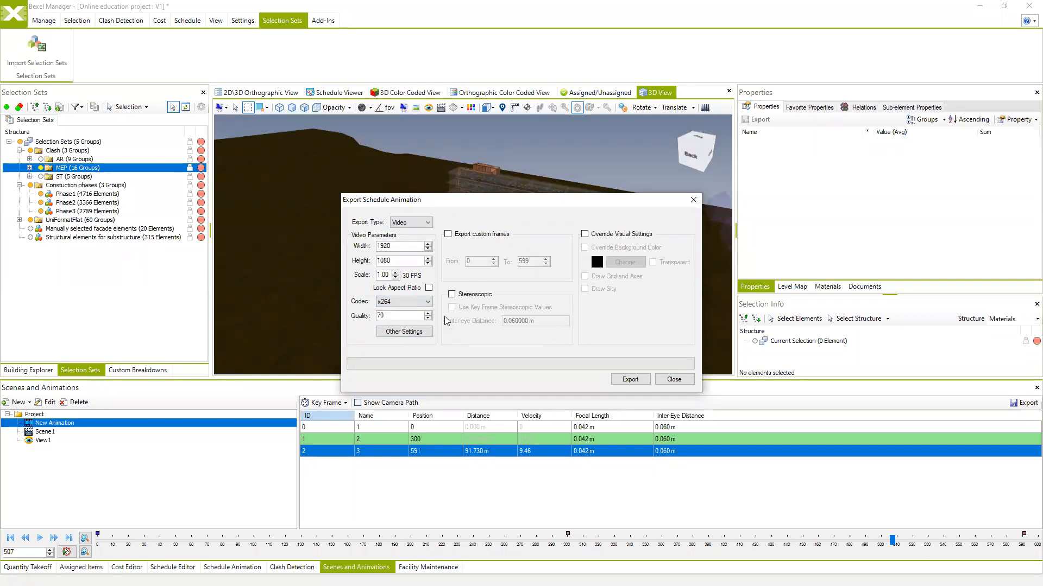
left_click(402, 336)
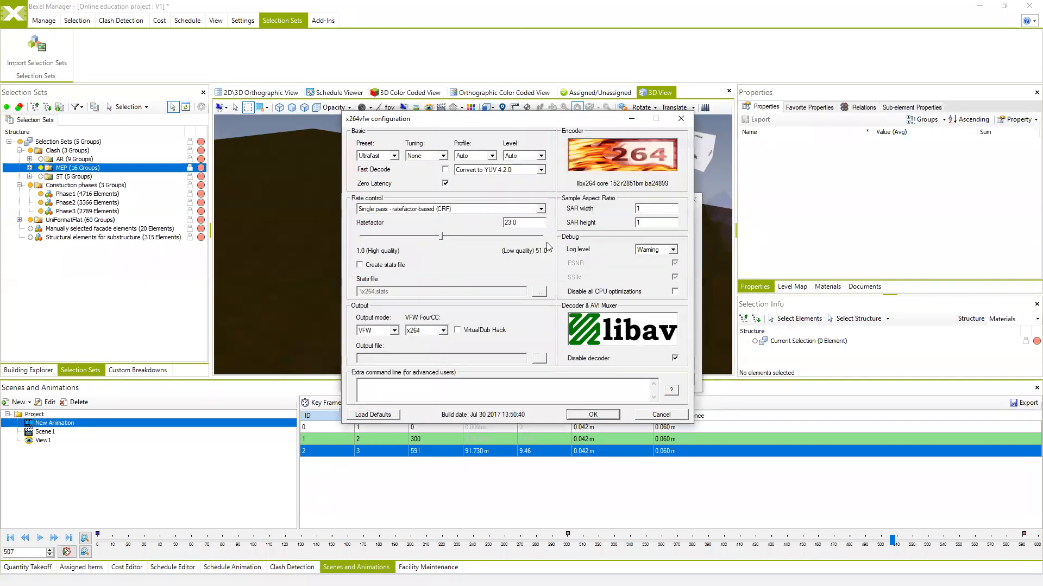
left_click(681, 119)
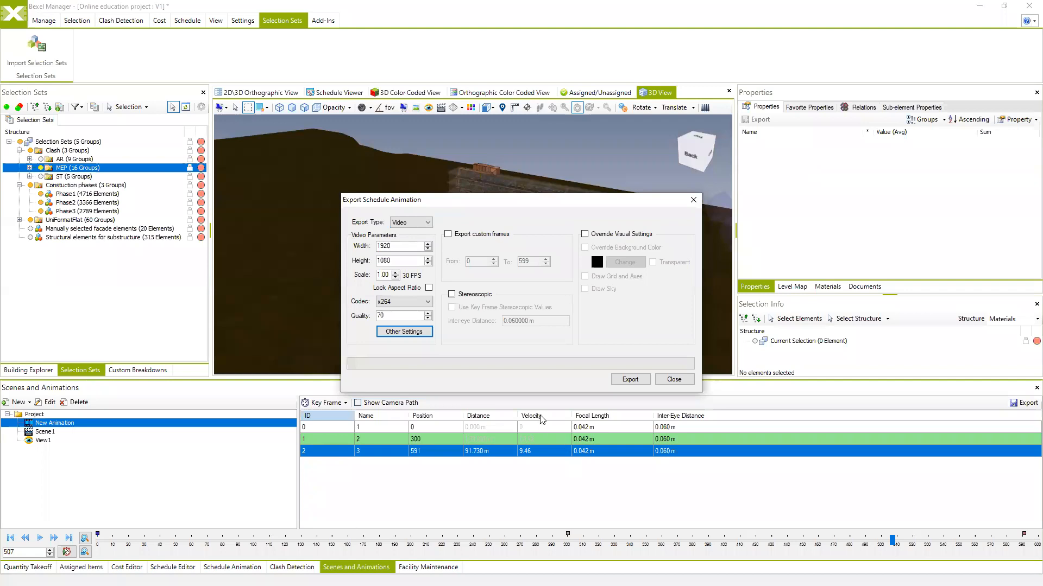
- Enable custom frames 0 to 599 and export the video as Animation_New Animation.avi in the APRIL 2020 folder
left_click(448, 234)
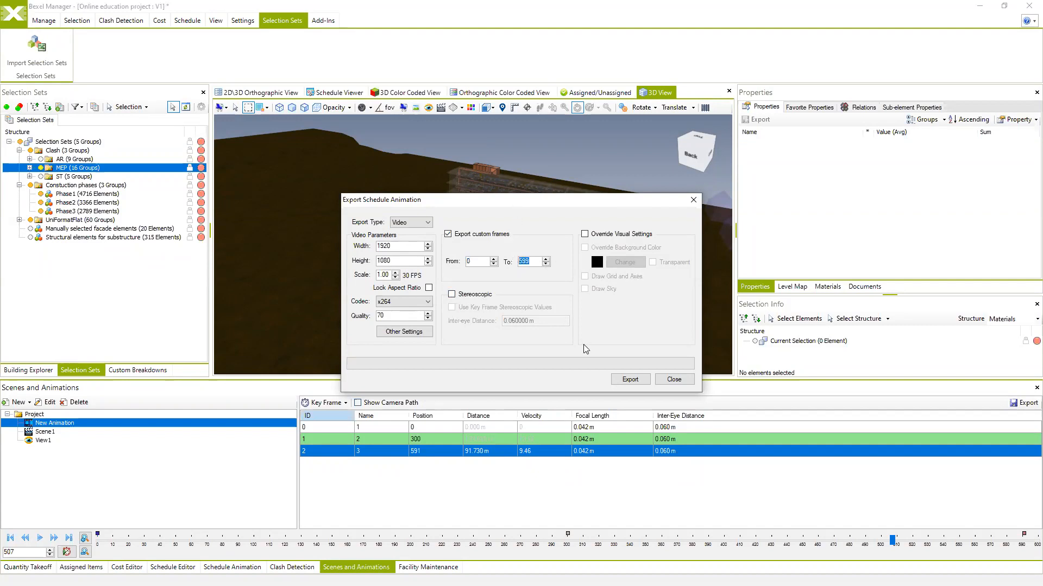
left_click(641, 379)
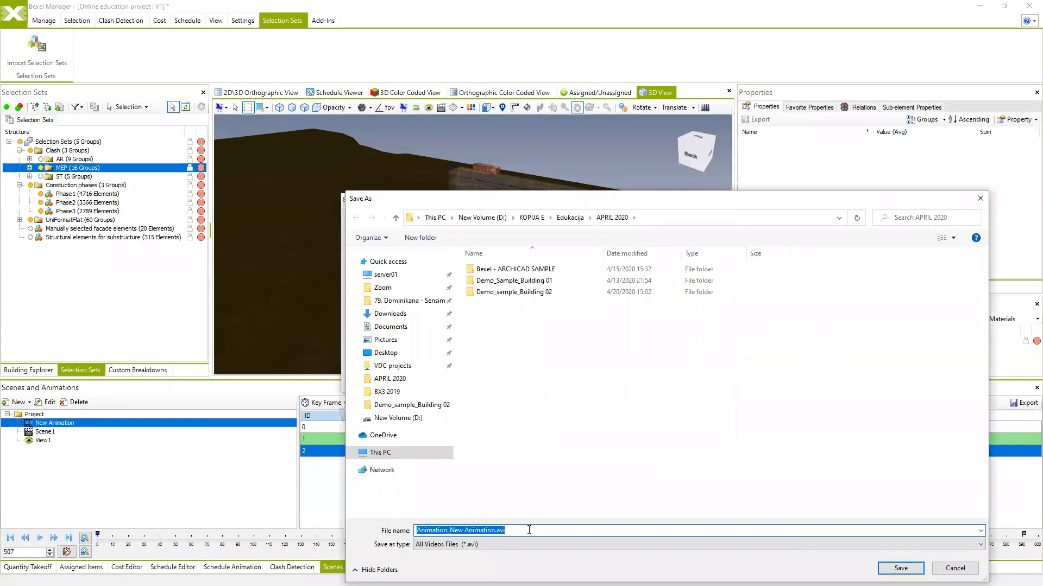
left_click(900, 568)
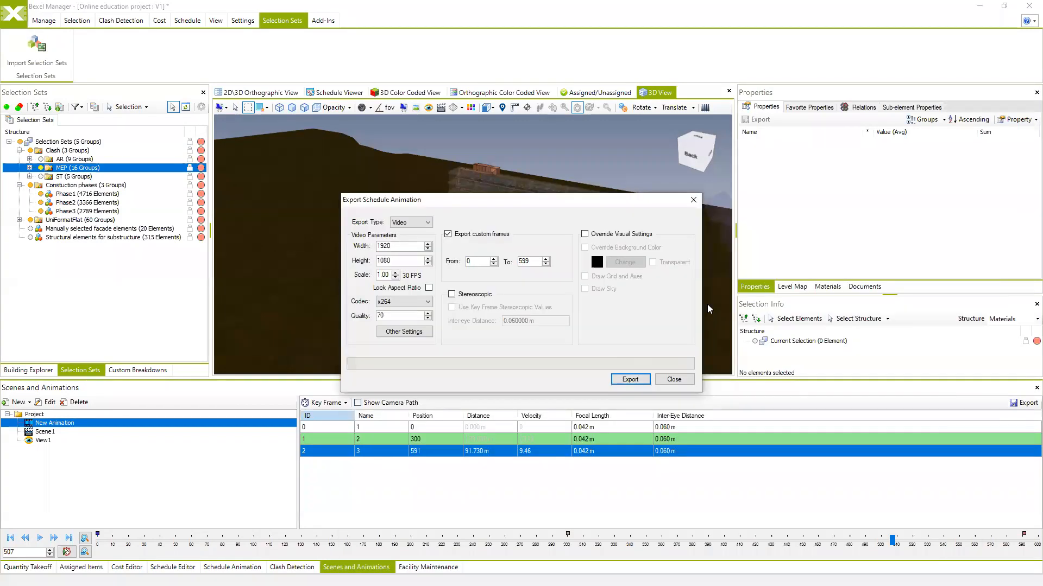
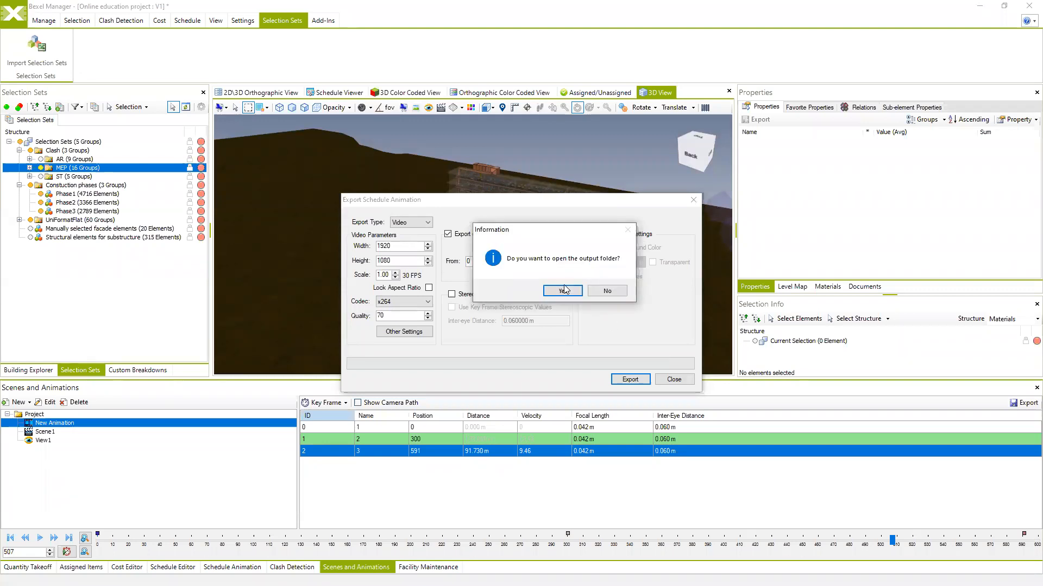
- Play the exported video Animation_New Animation.avi from the beginning, and close the animation export settings
left_click(597, 293)
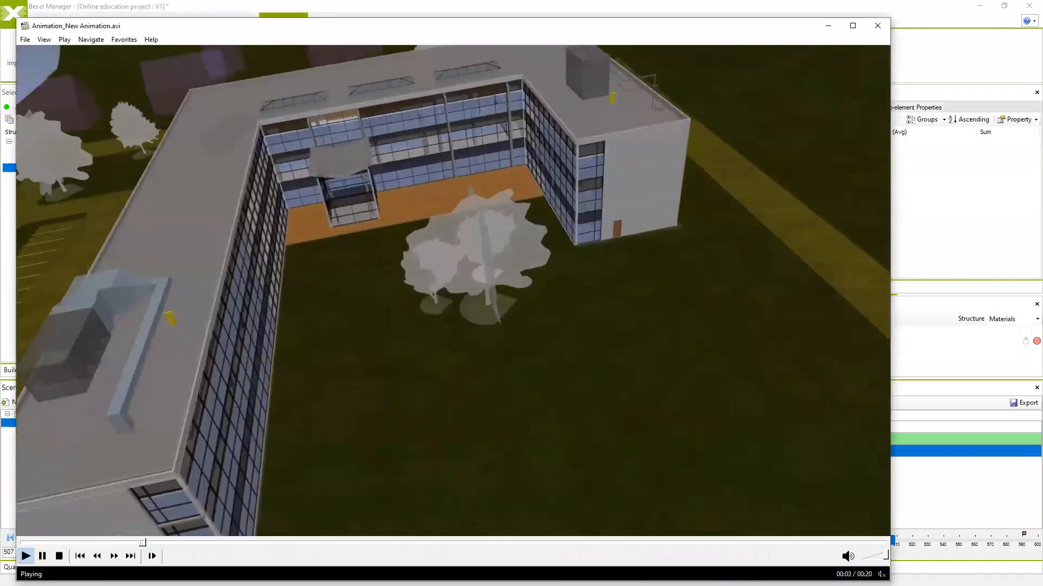
left_click(21, 542)
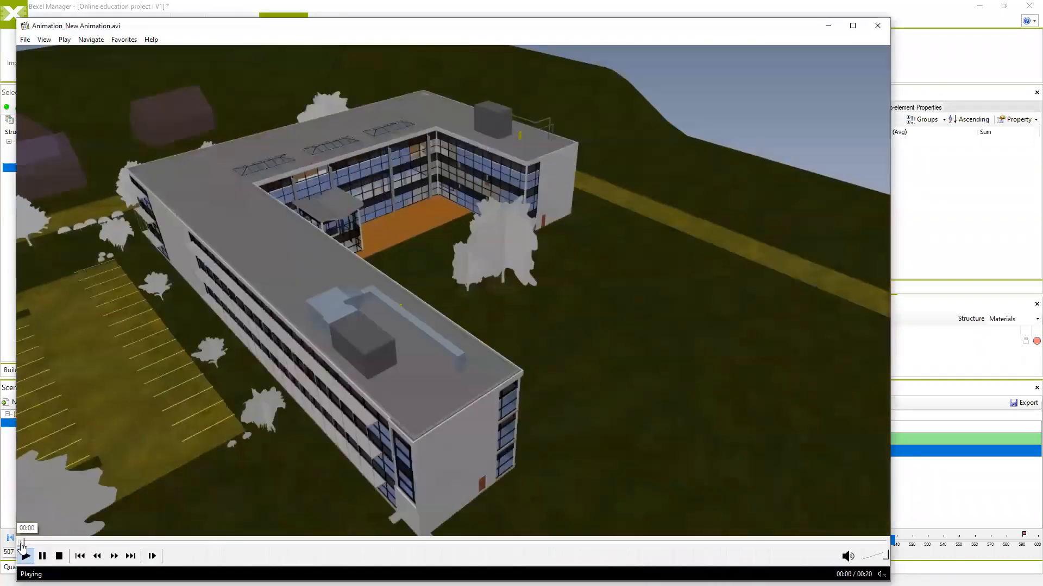
double_click(399, 326)
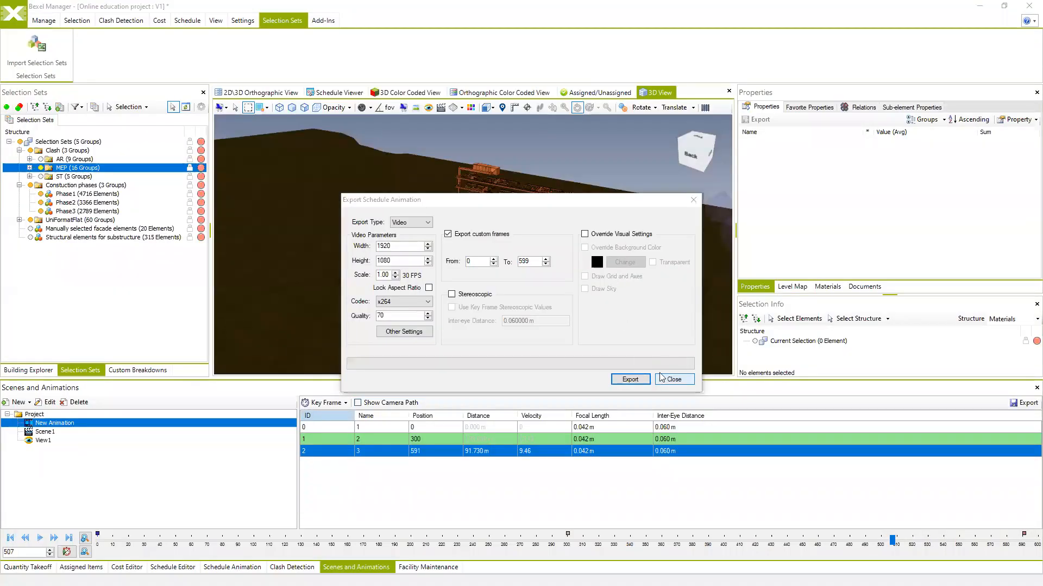
left_click(662, 381)
- Make all elements of the building and its site visible in the 3D view
scroll(509, 288, "down", 2)
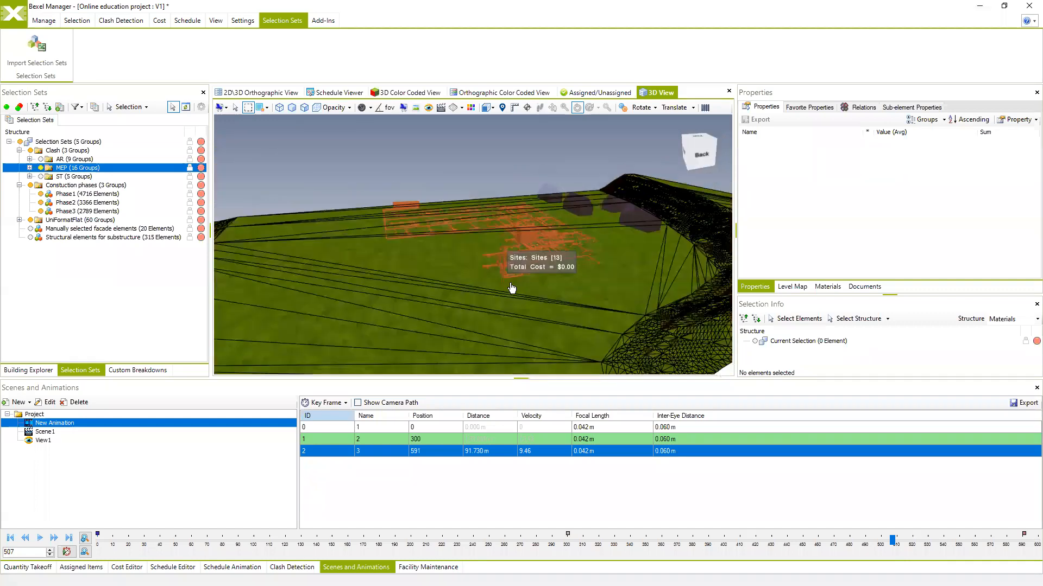
right_click(379, 169)
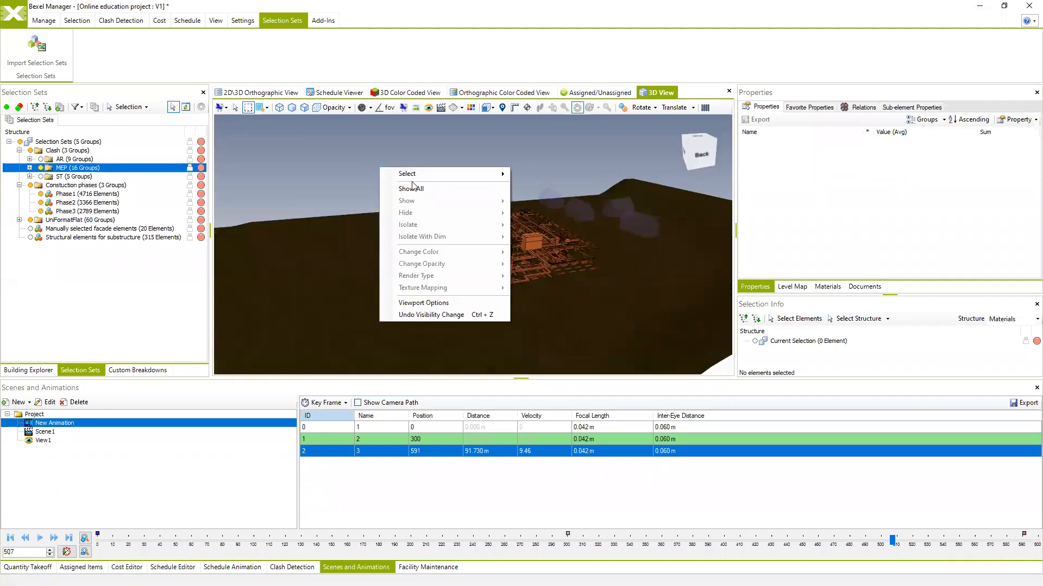
left_click(411, 188)
mouse_move(456, 266)
left_mouse_down()
mouse_move(497, 263)
mouse_move(433, 262)
mouse_move(490, 254)
mouse_move(488, 267)
mouse_move(455, 264)
mouse_move(461, 254)
left_mouse_up()
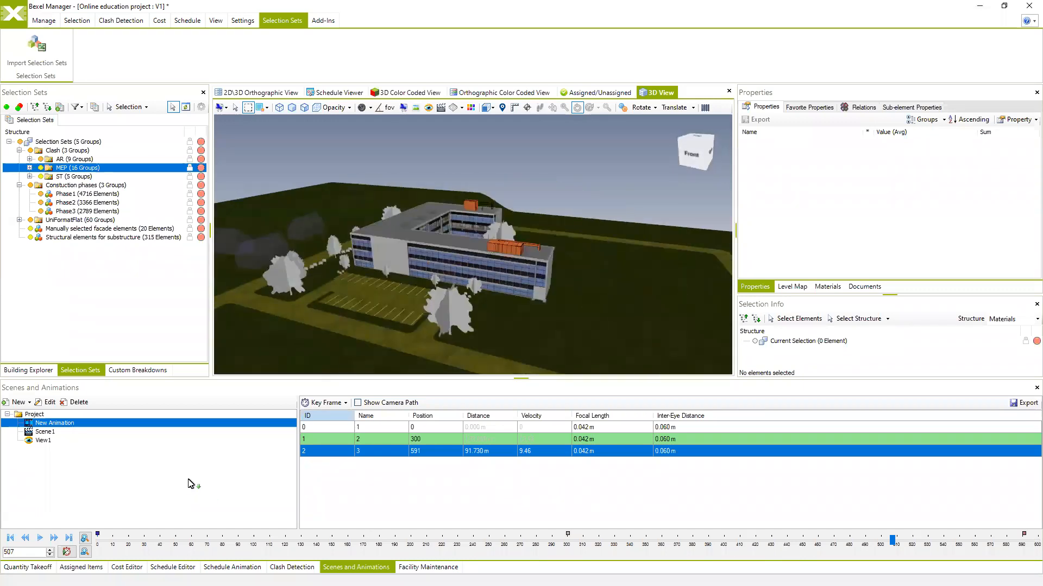
- Create an animation named Orbit with 600 frames at a frame rate of 30, and open its key frame list
left_click(37, 461)
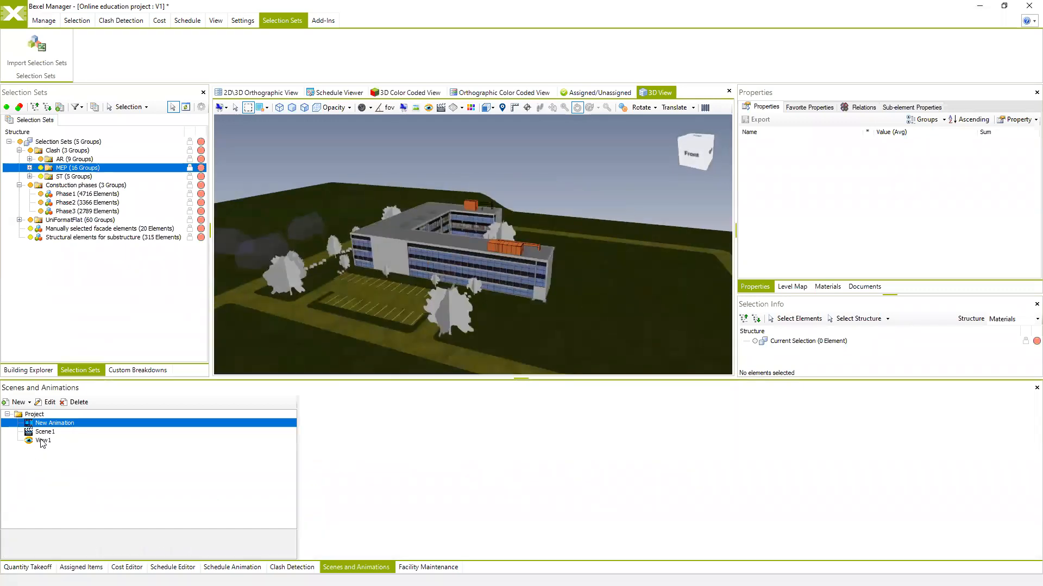
left_click(28, 403)
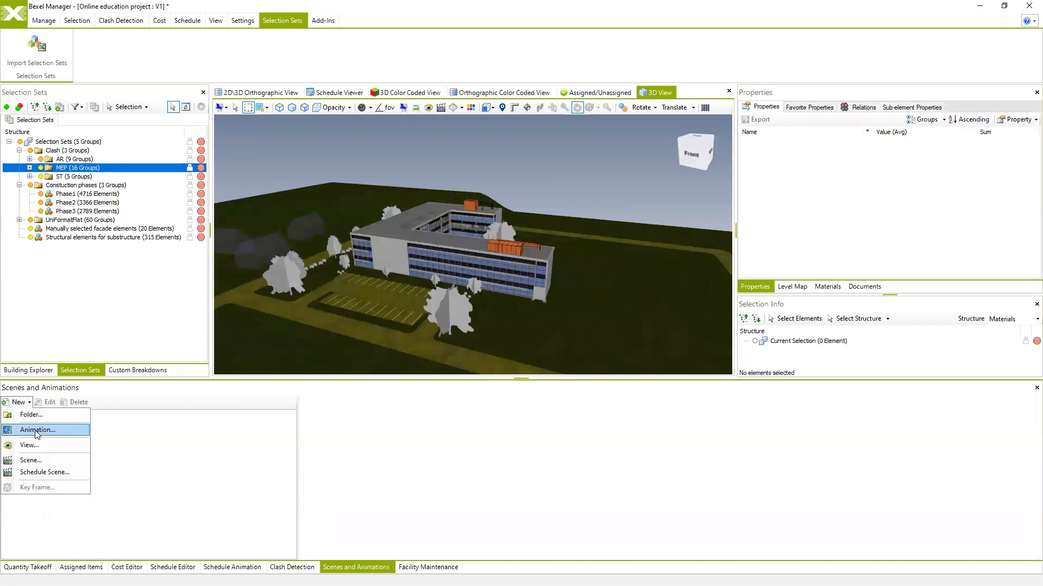
left_click(37, 430)
type("Orbit")
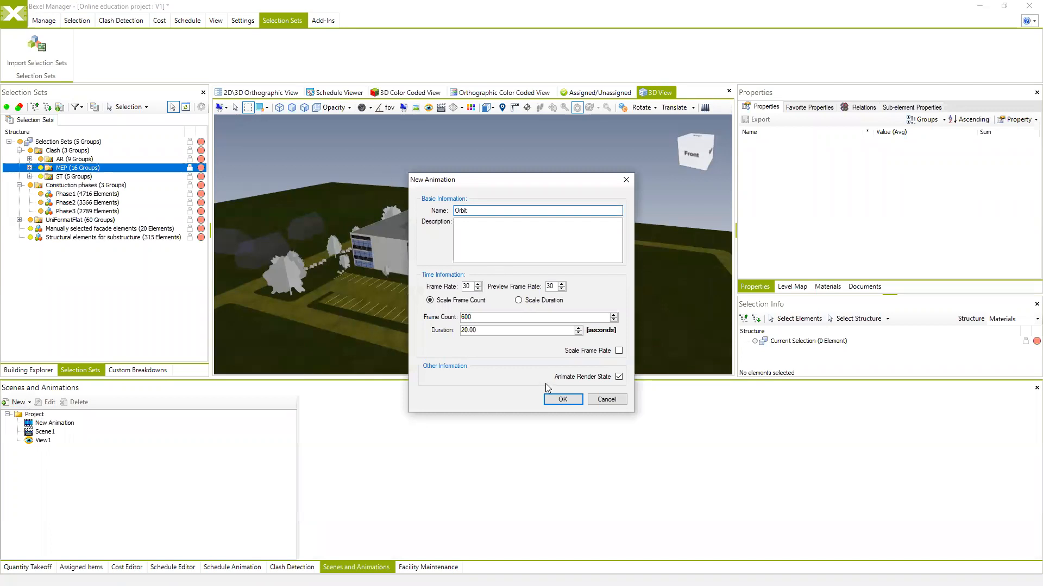
left_click(562, 399)
left_click(41, 433)
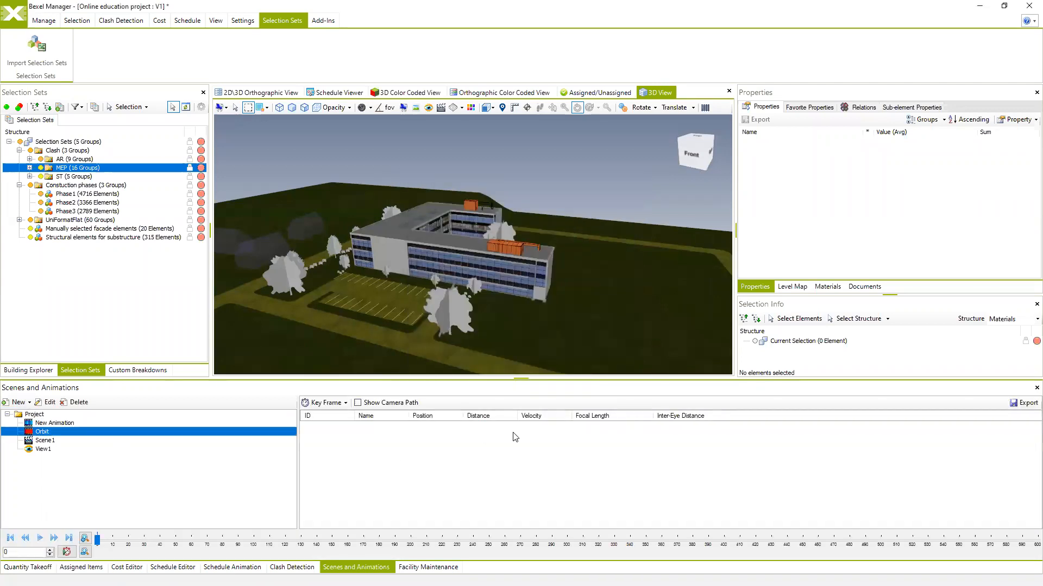
- Generate one orbit around the building with 16 key frames, 30 frames apart from frame 0, with the last frame matching the first
right_click(386, 457)
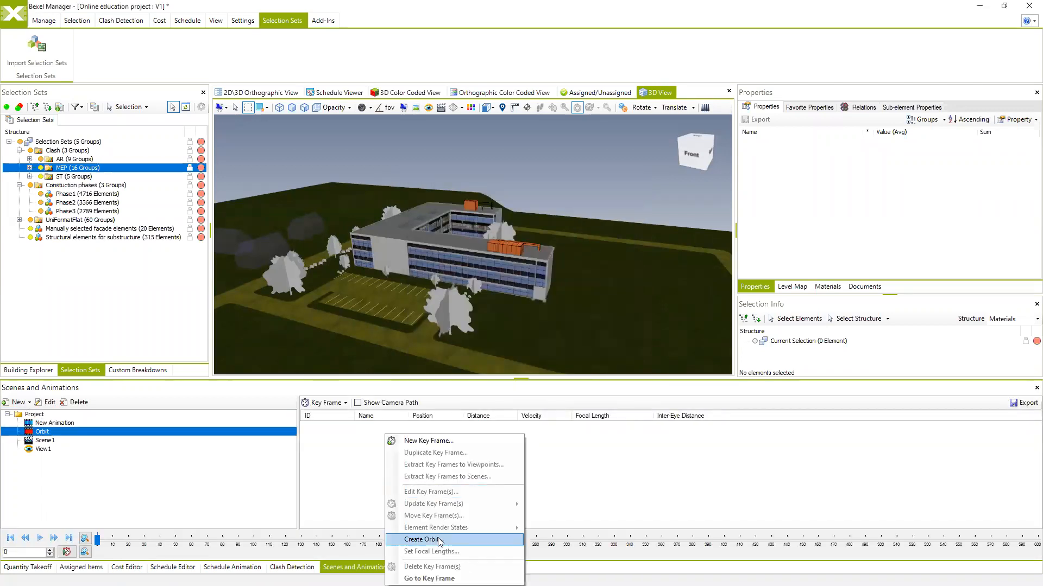
right_click(338, 482)
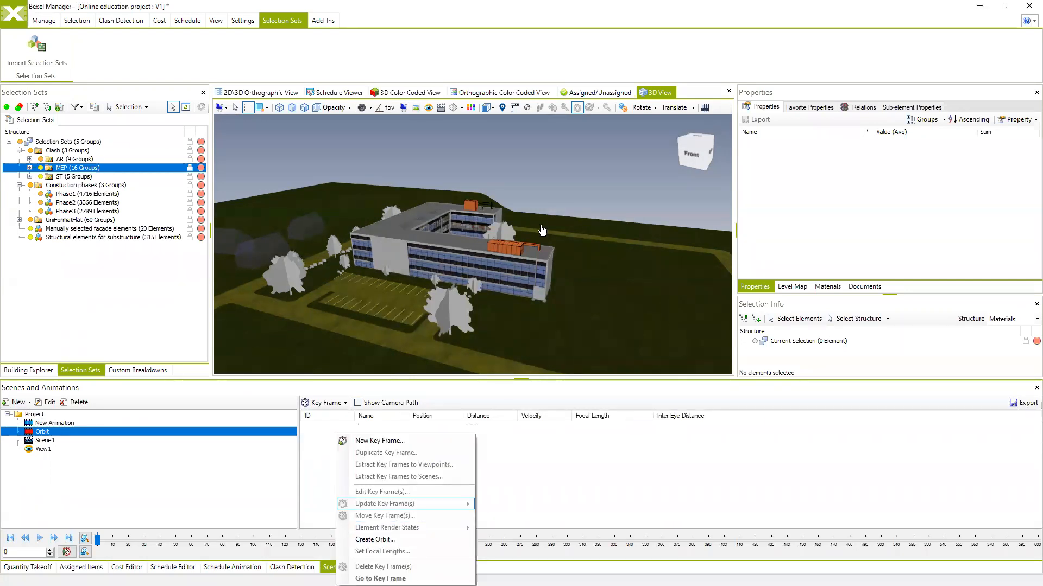
left_click(382, 540)
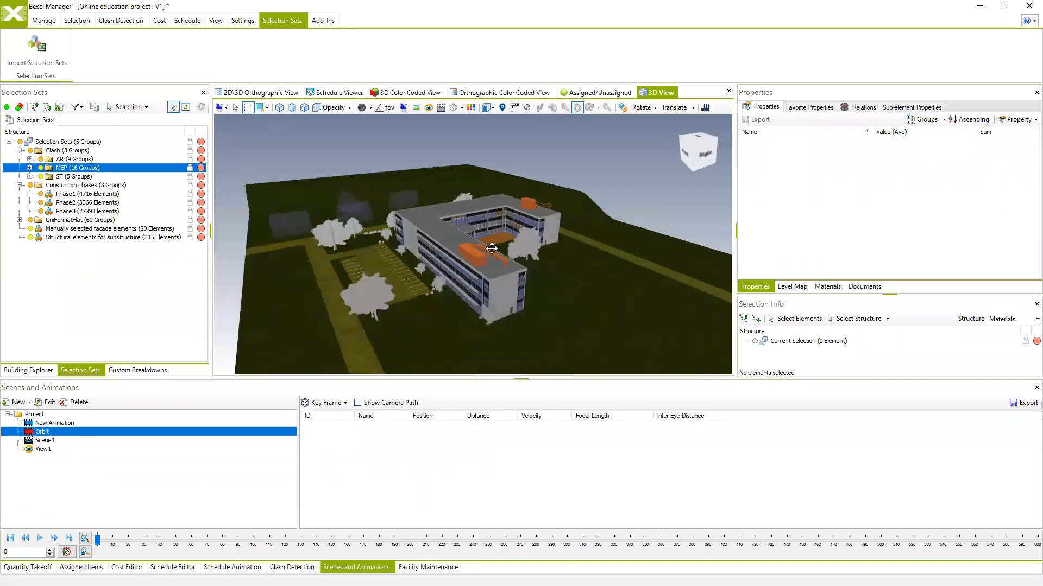
right_click(396, 458)
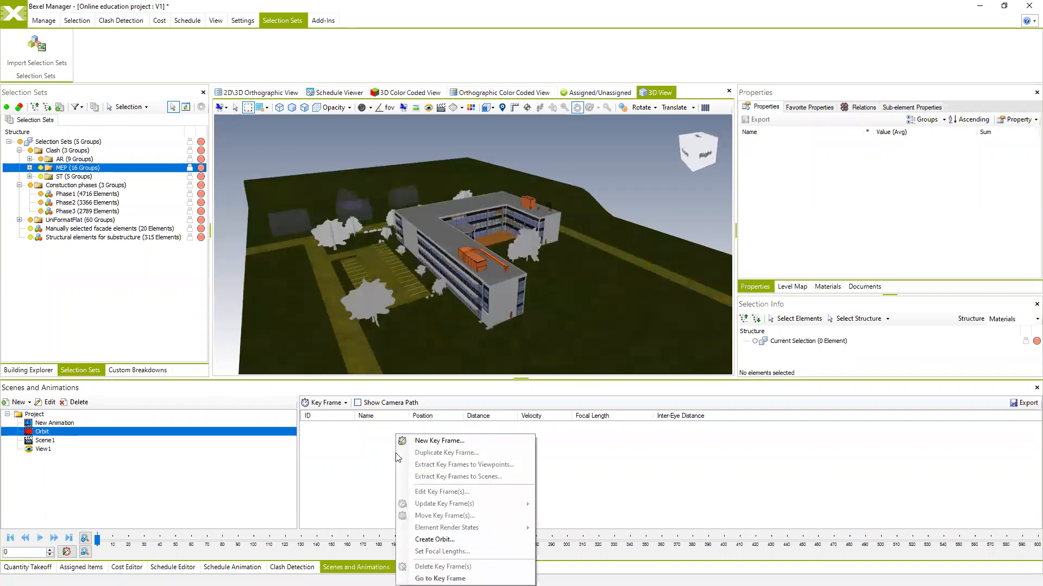
left_click(446, 533)
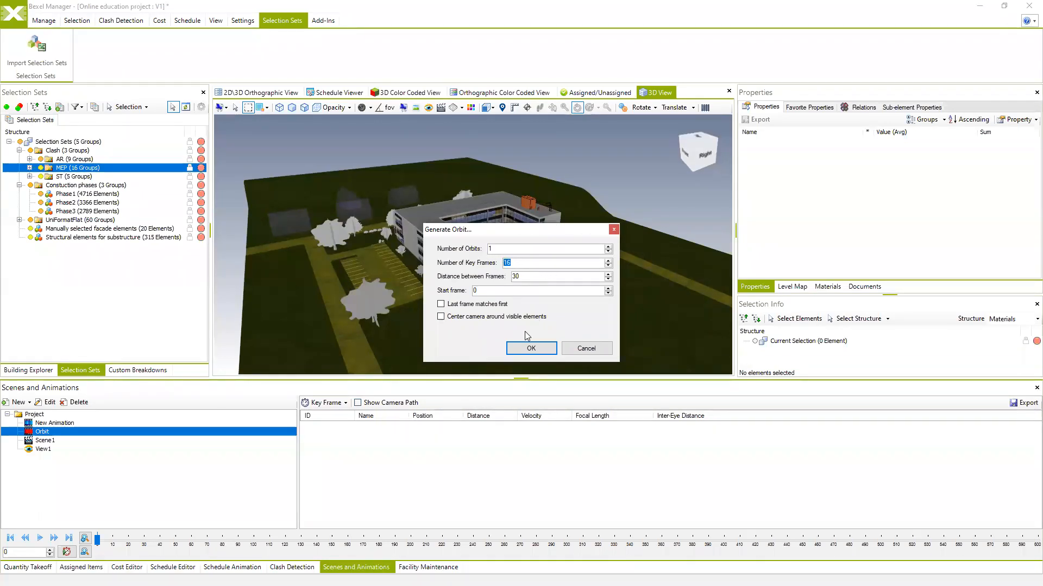
left_click(441, 306)
left_click(521, 349)
left_click(532, 347)
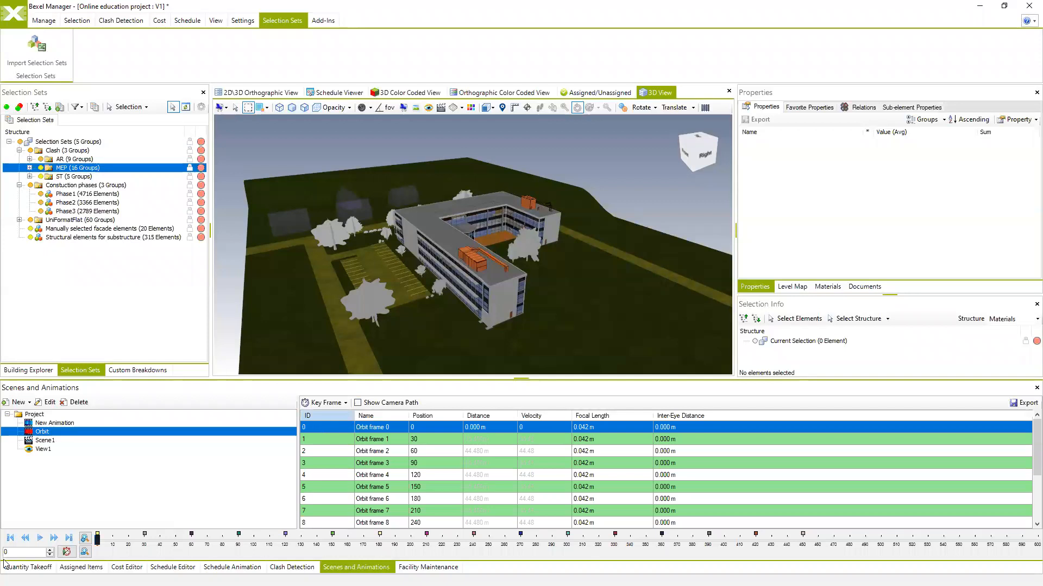
- Play the Orbit animation to check the camera movement, pause it, and review Orbit frames 0 to 3
left_click(40, 538)
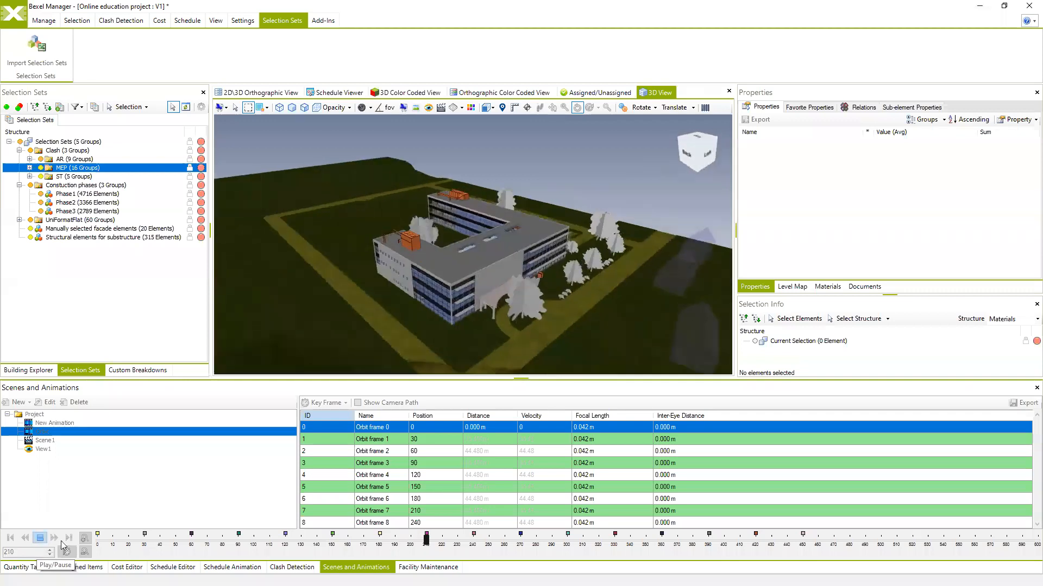
left_click(40, 538)
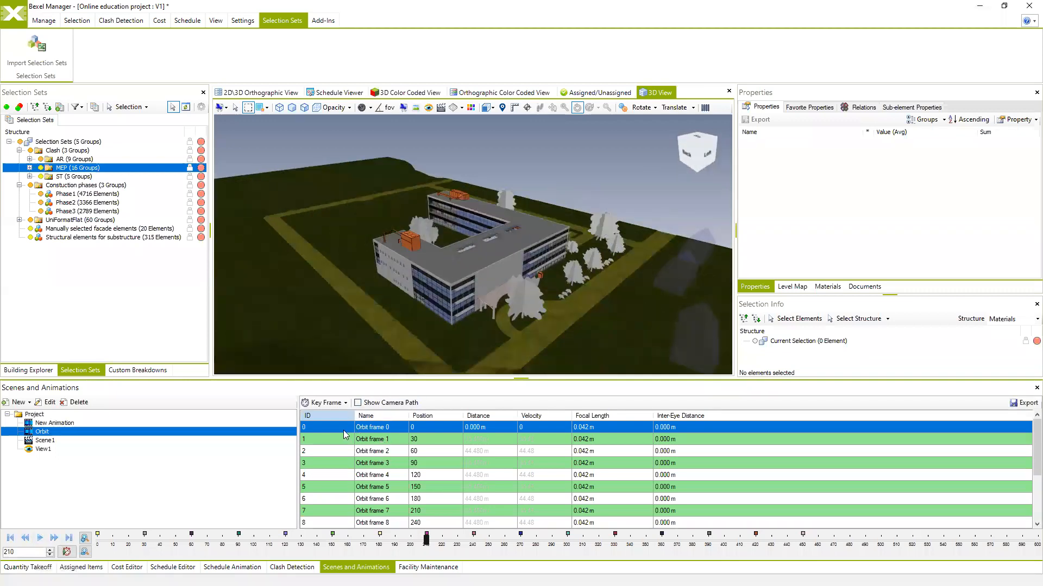
scroll(334, 438, "down", 1)
scroll(334, 445, "up", 1)
left_click(331, 463, "shift")
middle_click_drag(440, 316, 514, 296)
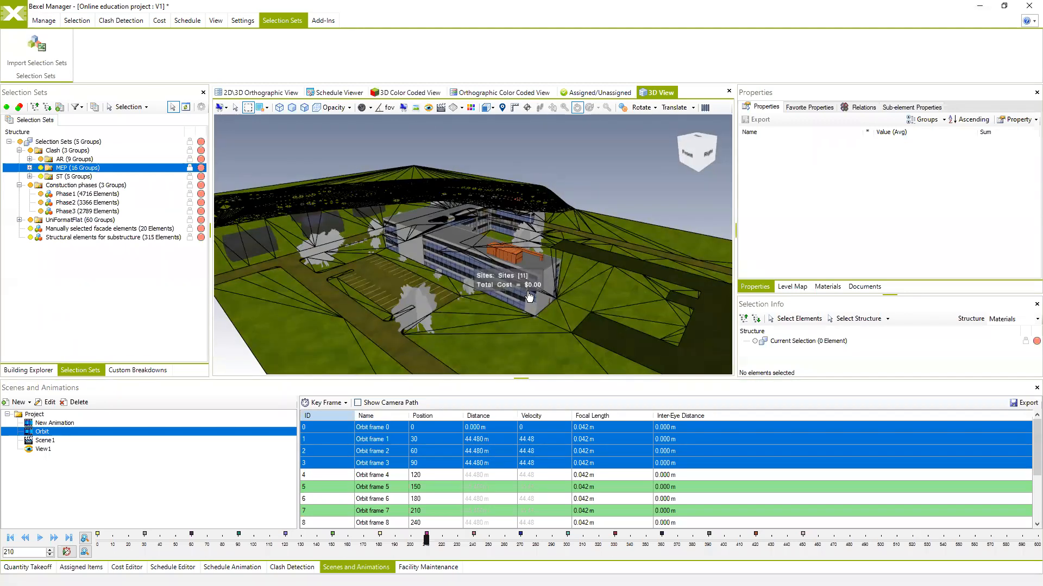
middle_click_drag(493, 238, 478, 242)
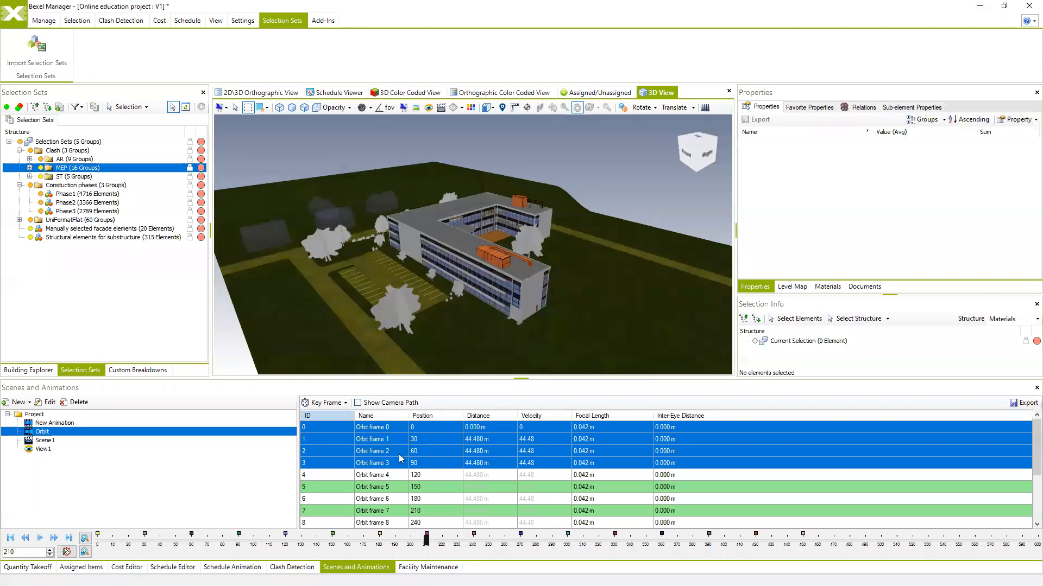
- Select Orbit frames 4 to 8, hide all selection sets, and show only the ST elements
double_click(383, 475)
scroll(382, 475, "down", 1)
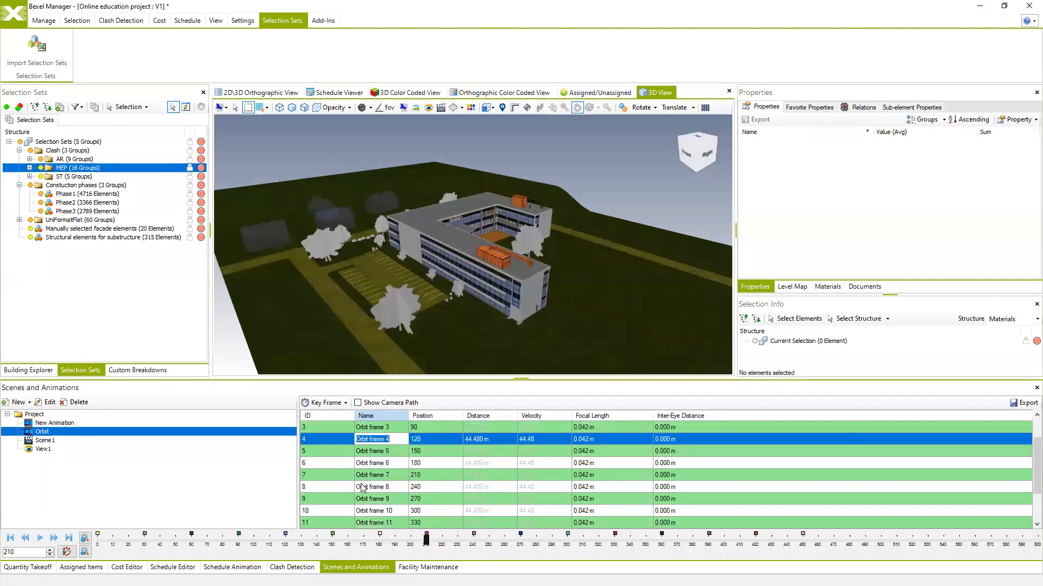
left_click(328, 487, "shift")
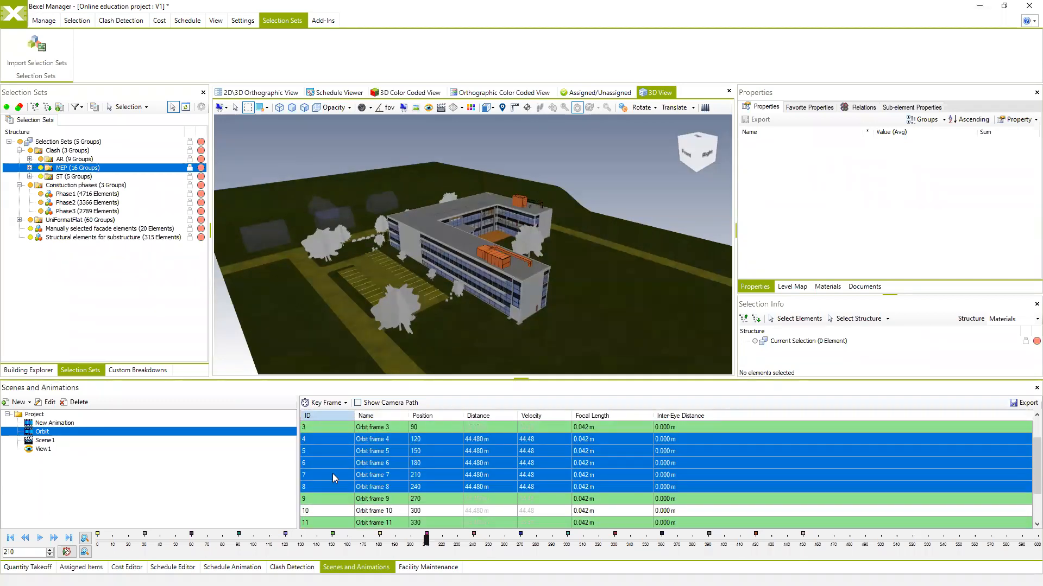
left_click(21, 142)
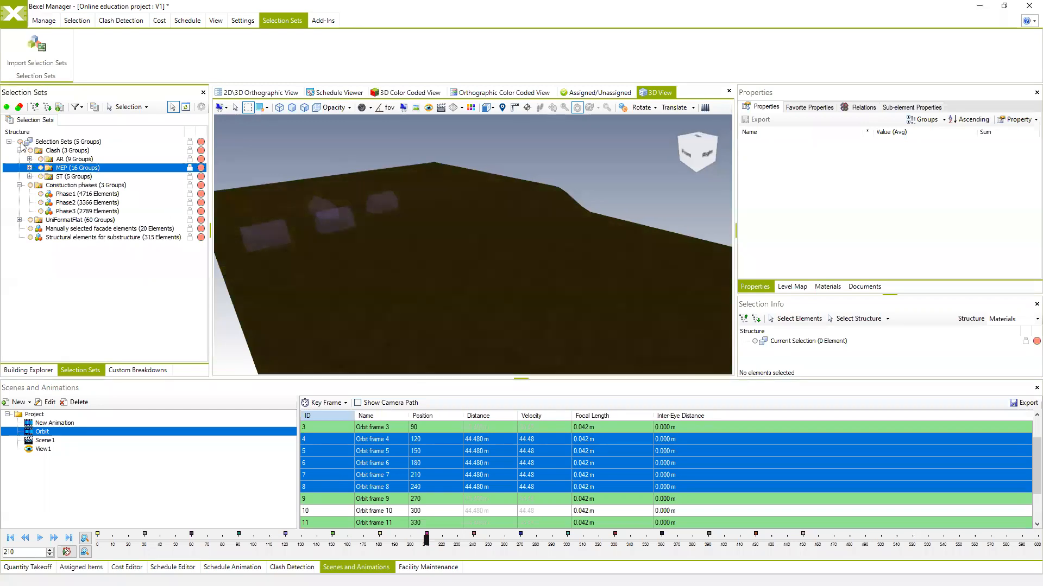
left_click(41, 177)
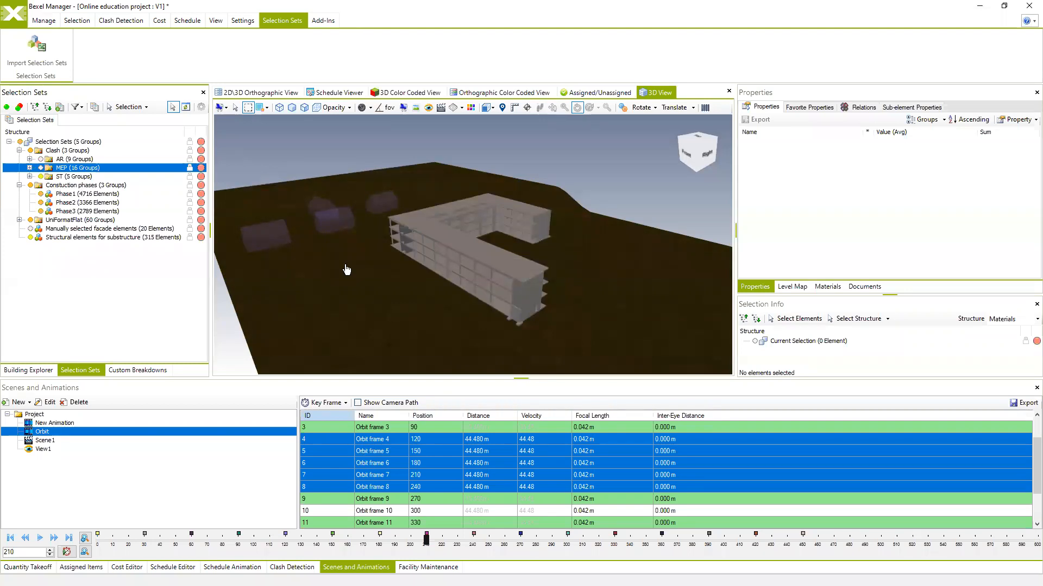
mouse_move(476, 265)
middle_mouse_down()
mouse_move(479, 253)
mouse_move(477, 266)
middle_mouse_up()
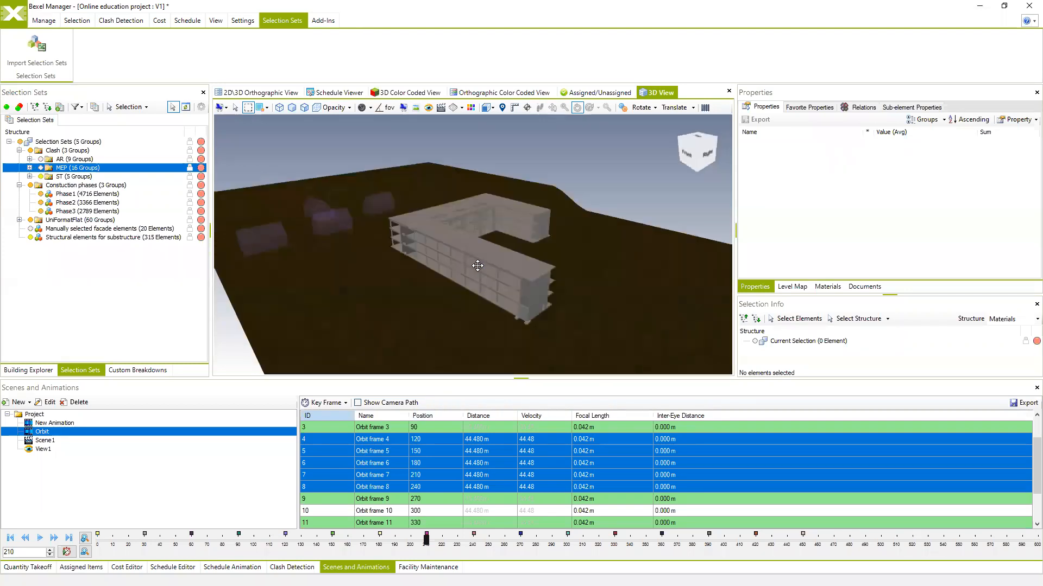
- Select the ST elements and update their render state in Orbit frames 4 to 8
right_click(369, 439)
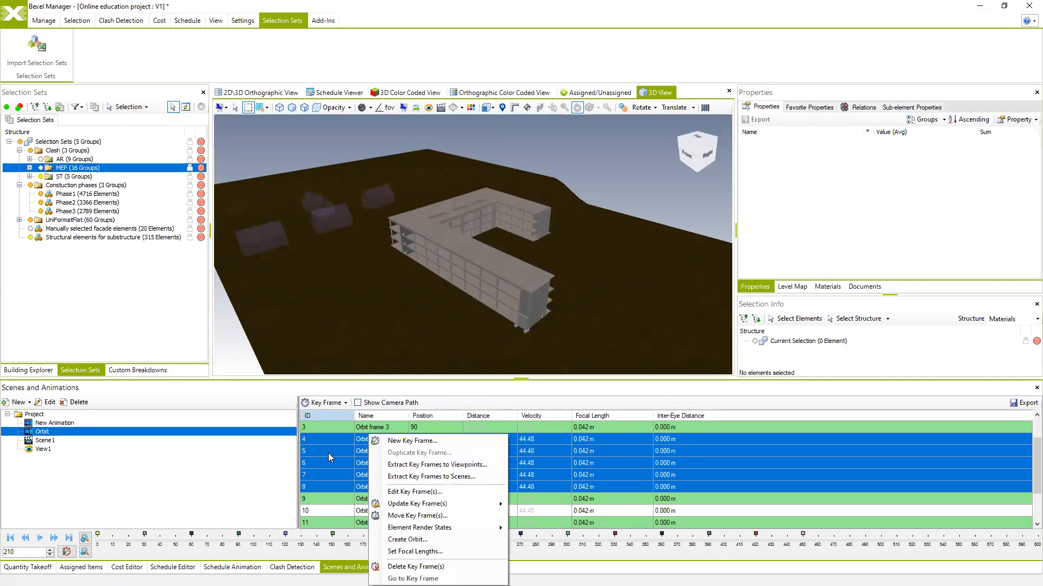
mouse_move(450, 530)
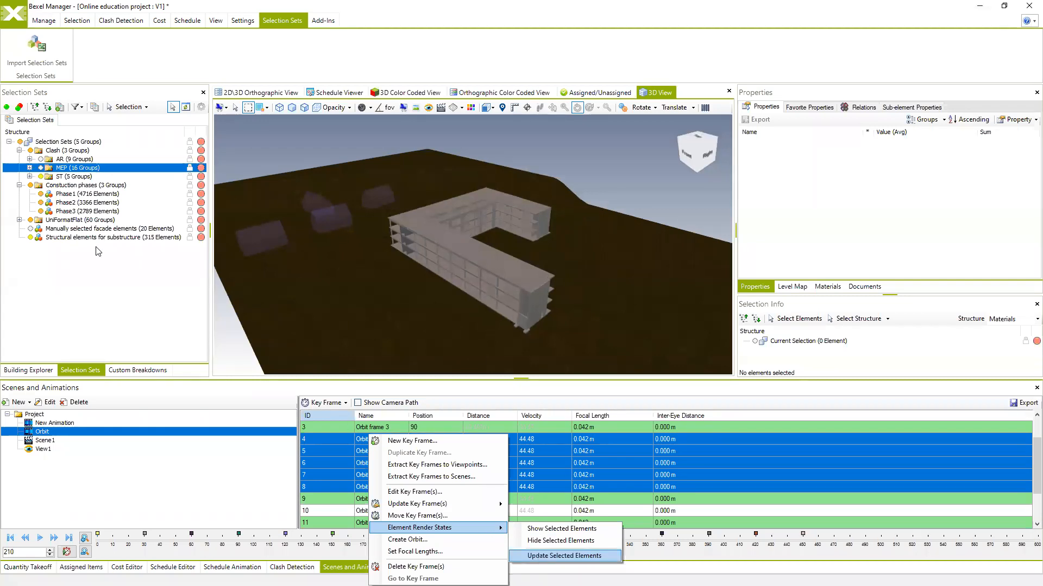
left_click(68, 181)
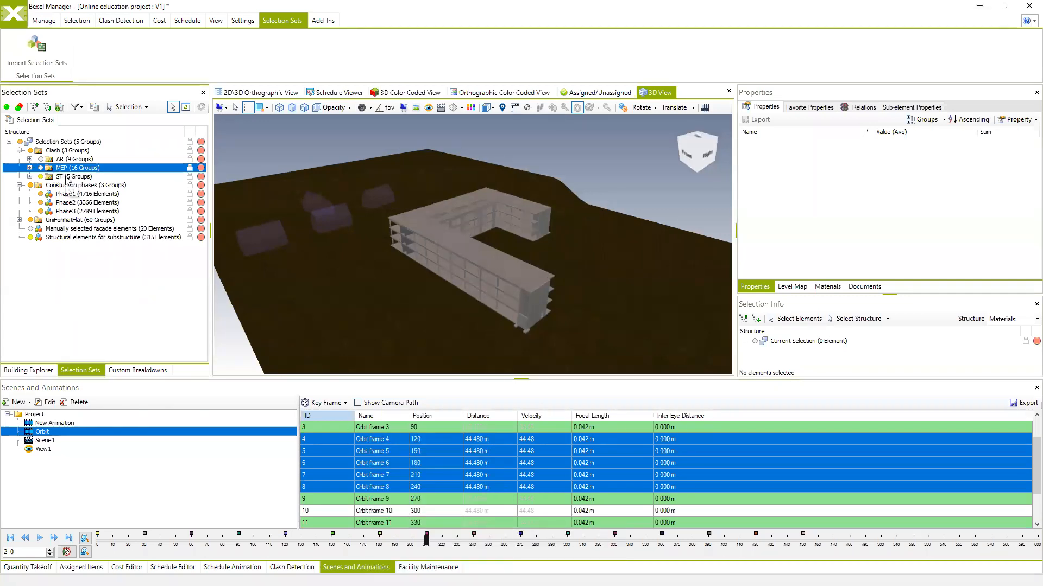
left_click(63, 177)
right_click(363, 460)
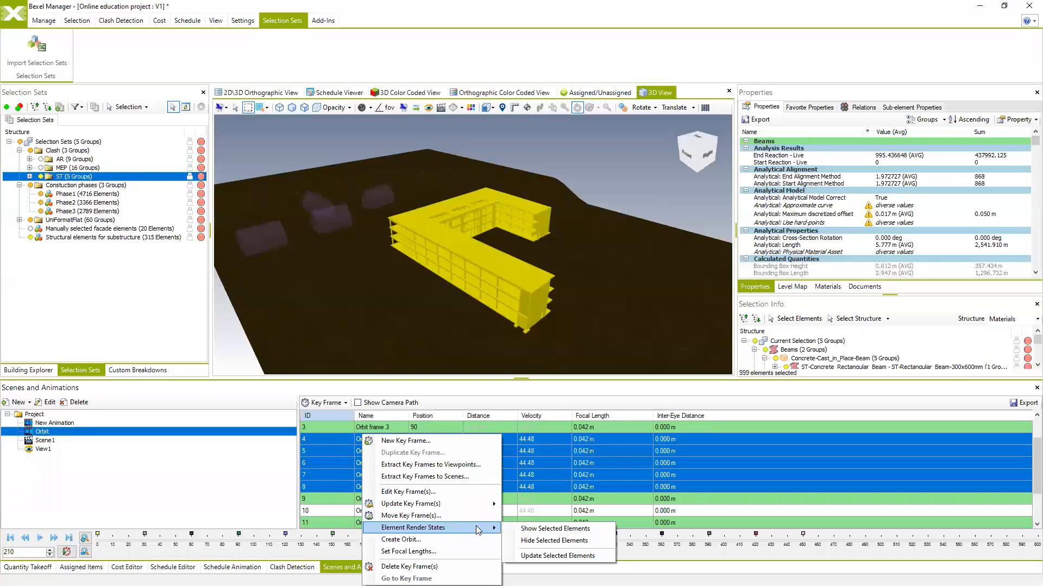
left_click(544, 556)
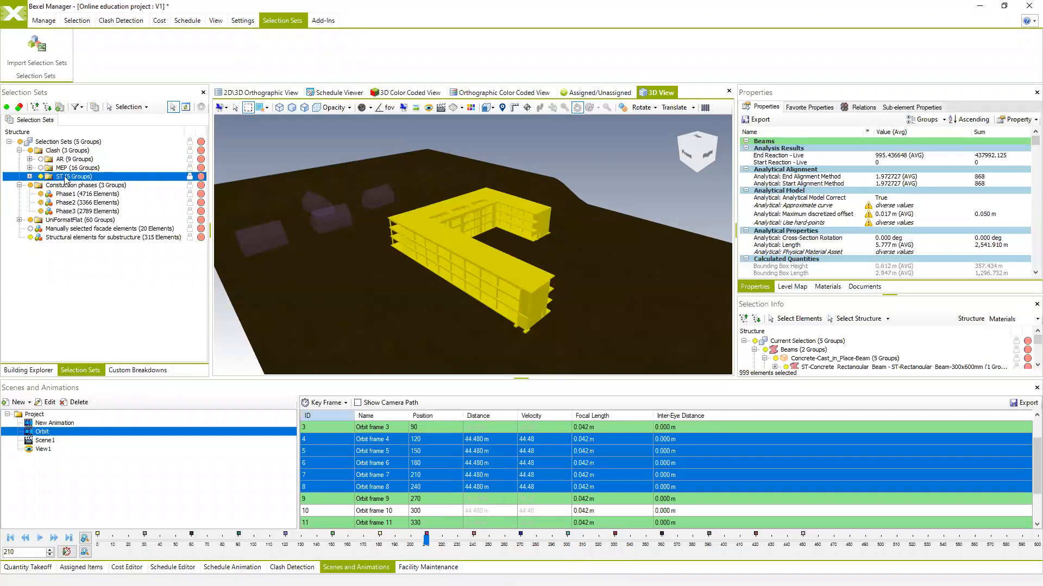
- Select the hidden AR and MEP elements and update their render state in Orbit frames 4 to 8
left_click(56, 158)
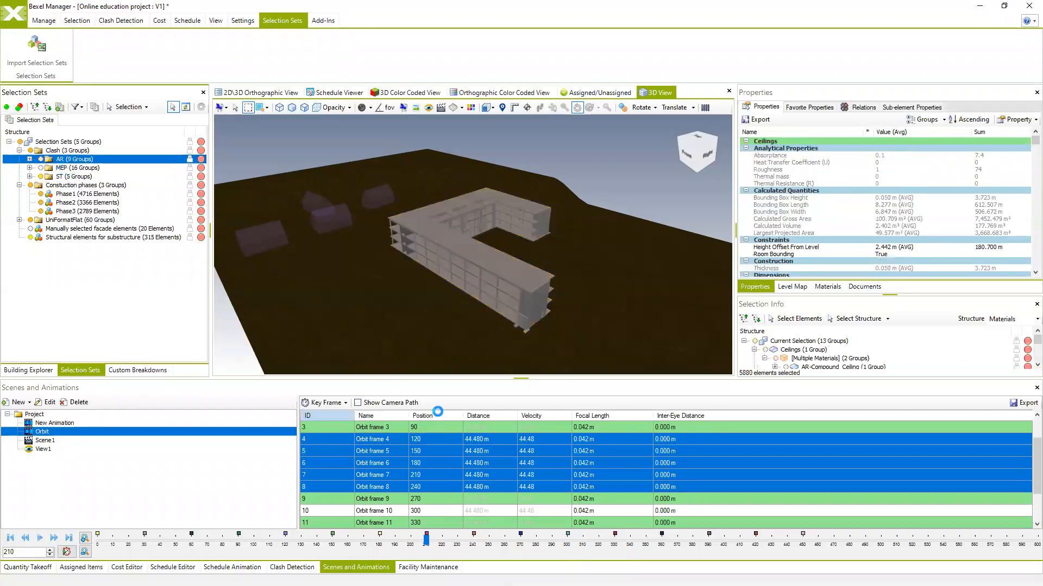
right_click(392, 478)
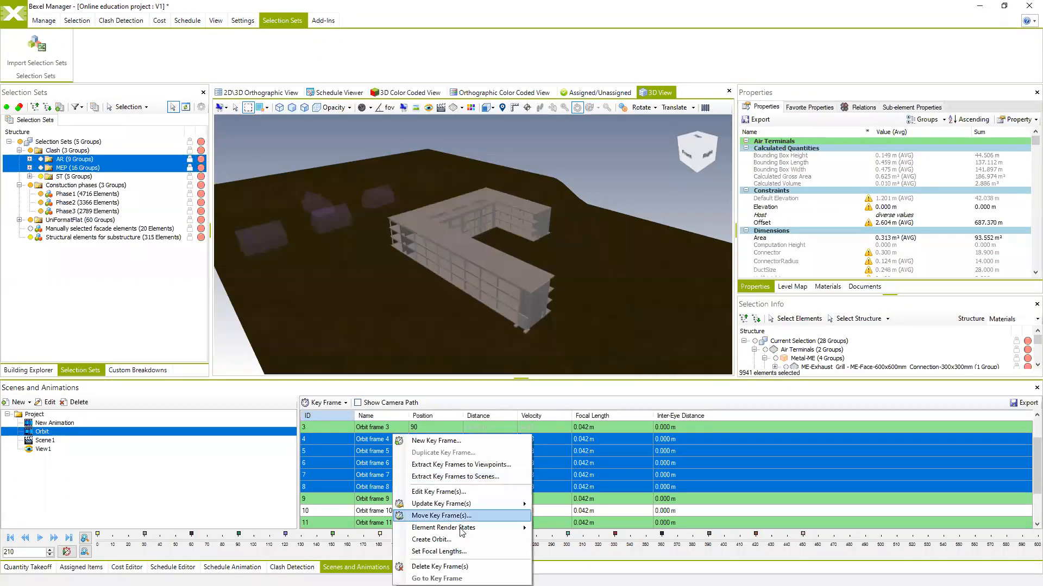
mouse_move(462, 529)
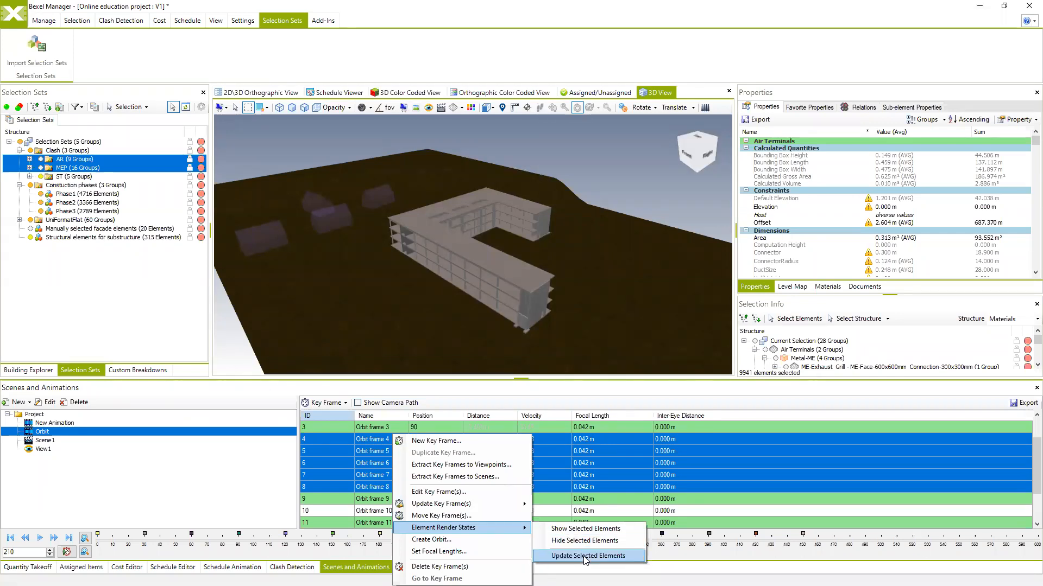
left_click(585, 557)
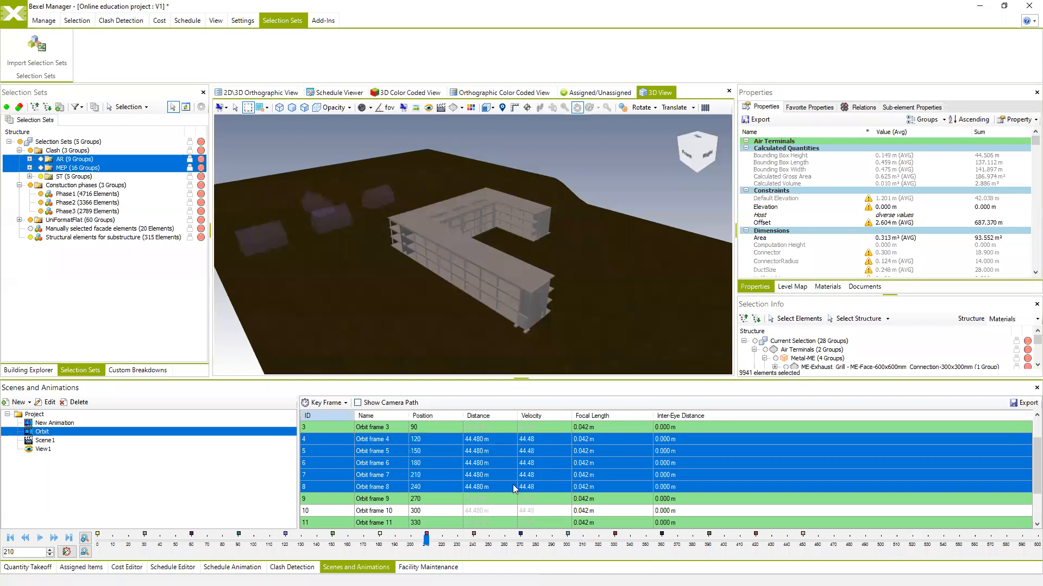
- Play the Orbit animation to check its element visibility, and bring back all hidden elements with nothing selected
left_click(43, 539)
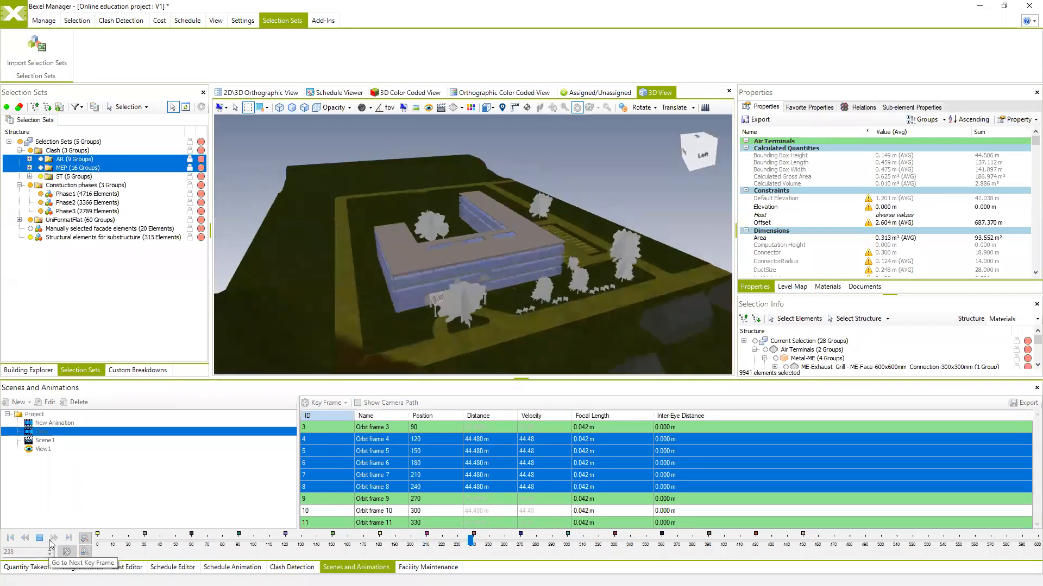
left_click(42, 538)
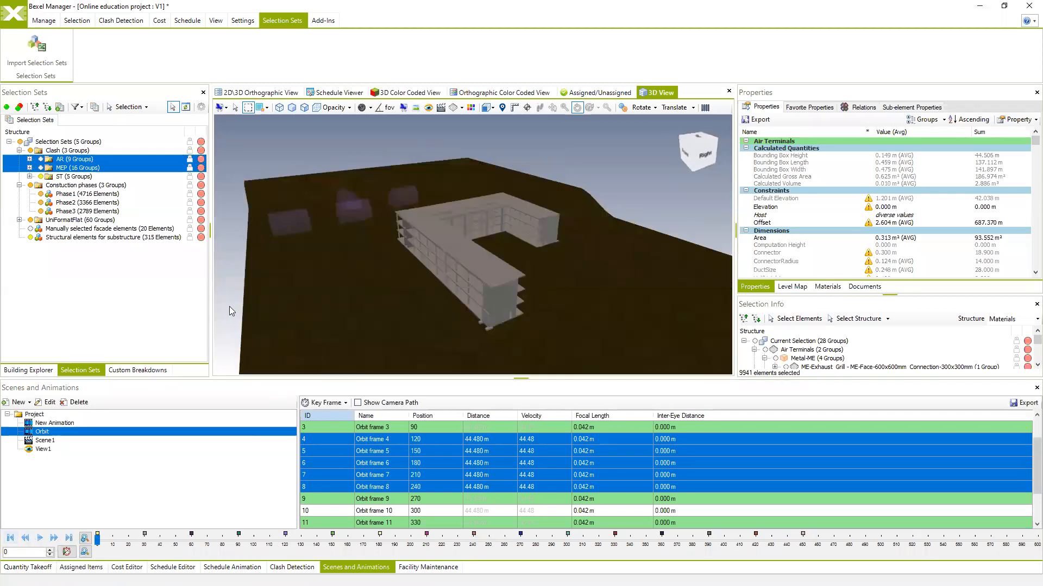
right_click(230, 306)
left_click(261, 330)
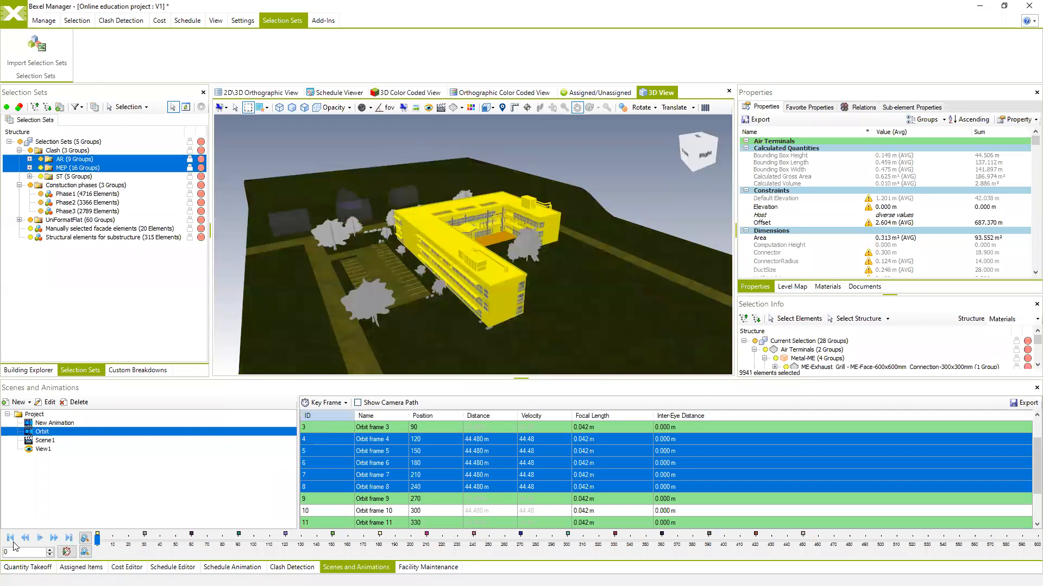
left_click(229, 275)
- Replay the Orbit animation from the start, stop it, and orbit around the building
left_click(38, 539)
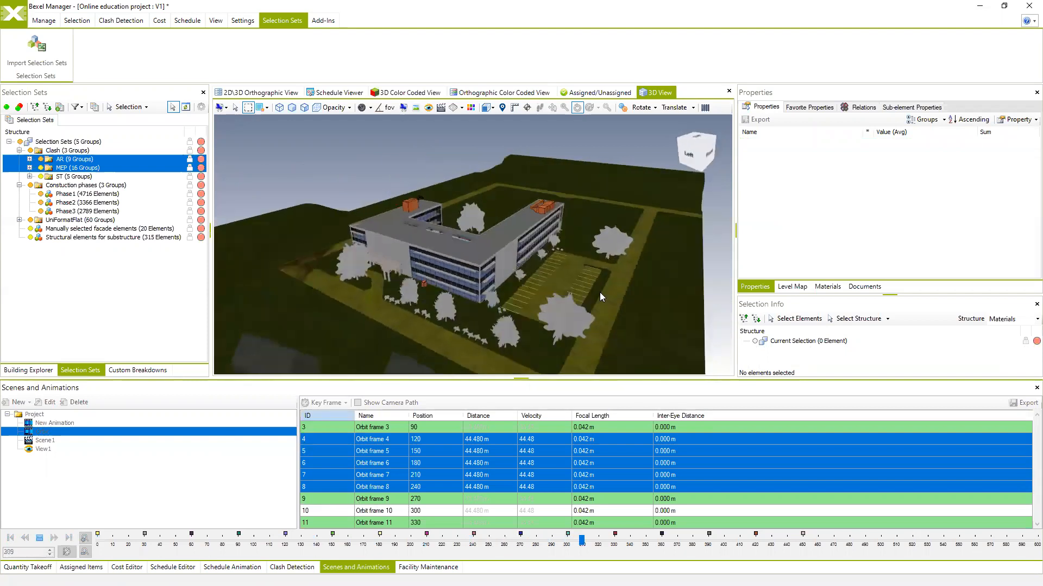
left_click(41, 537)
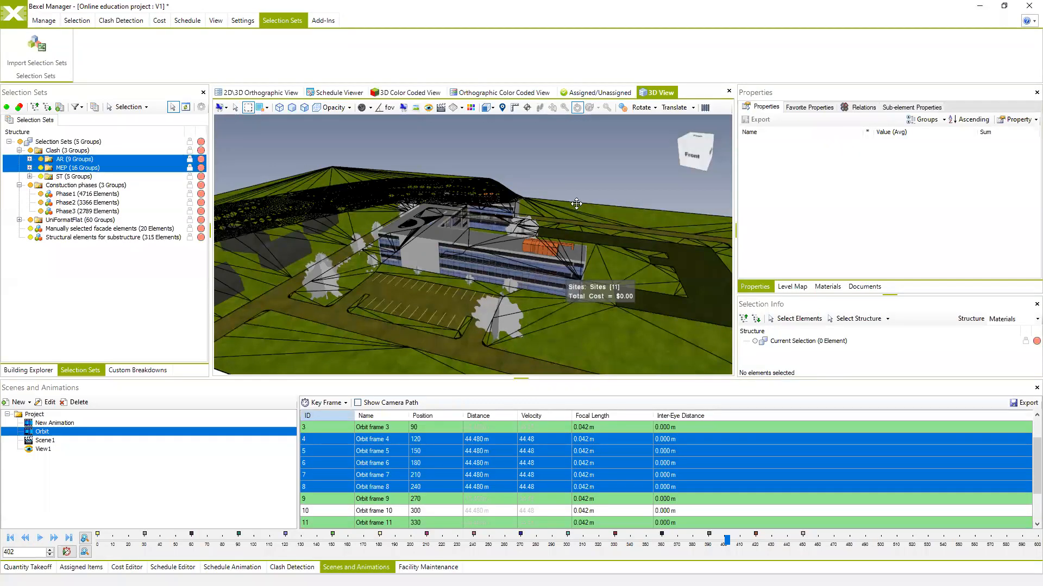
middle_click_drag(438, 261, 565, 266)
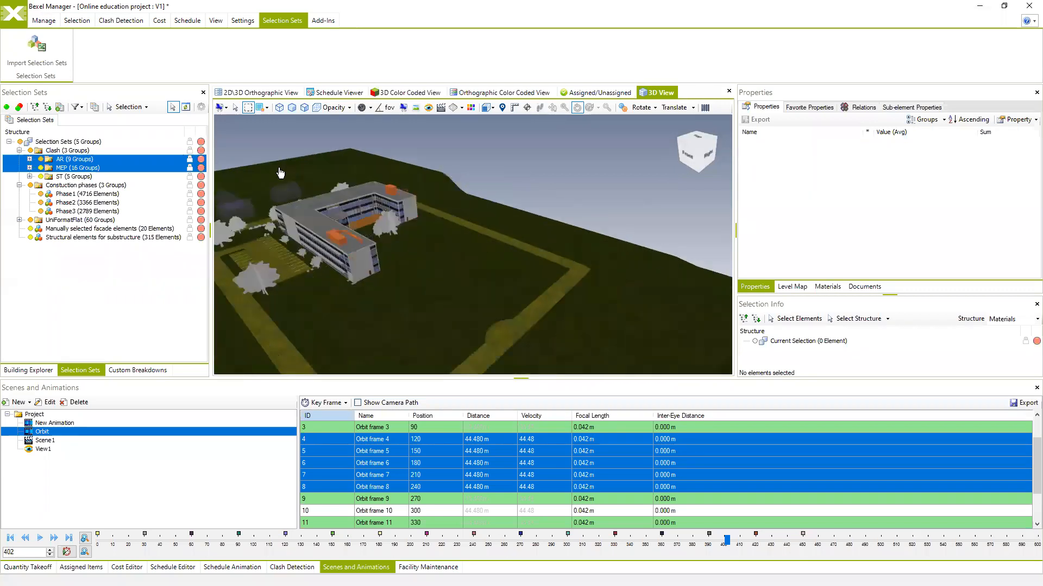
- Save the project with its finished Orbit animation
left_click(18, 17)
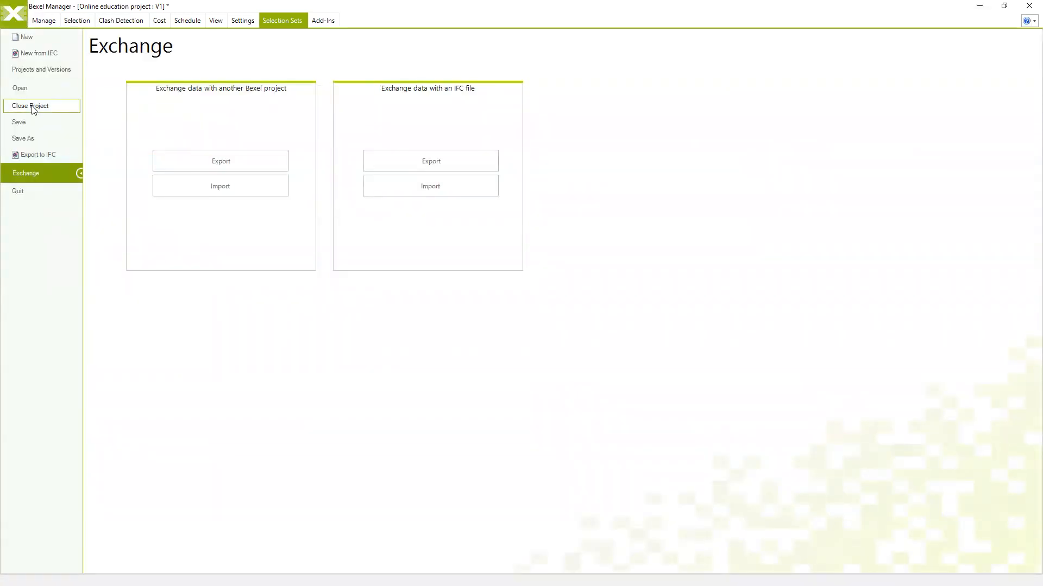
left_click(27, 124)
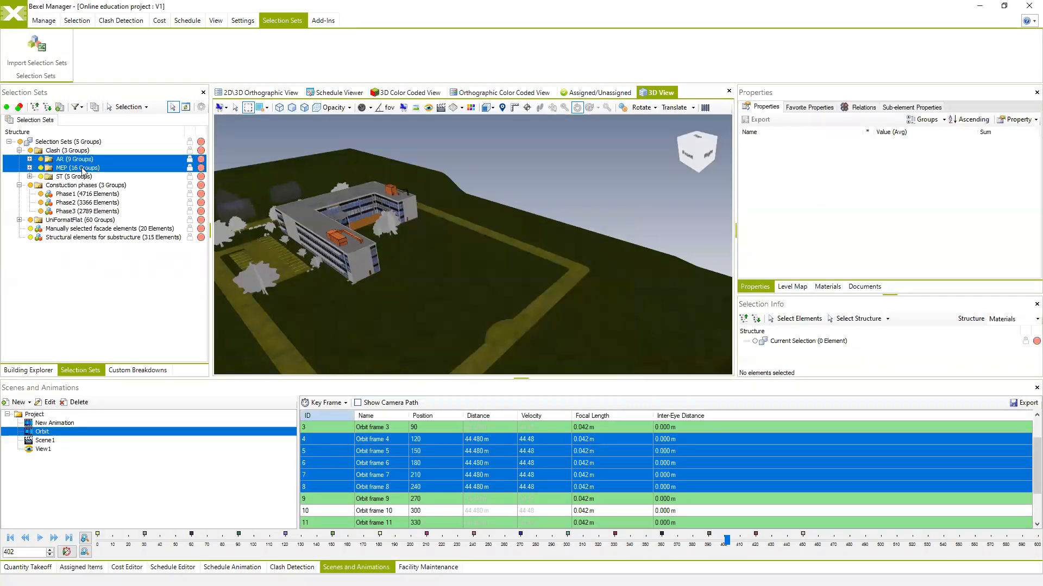
middle_click_drag(335, 219, 351, 223)
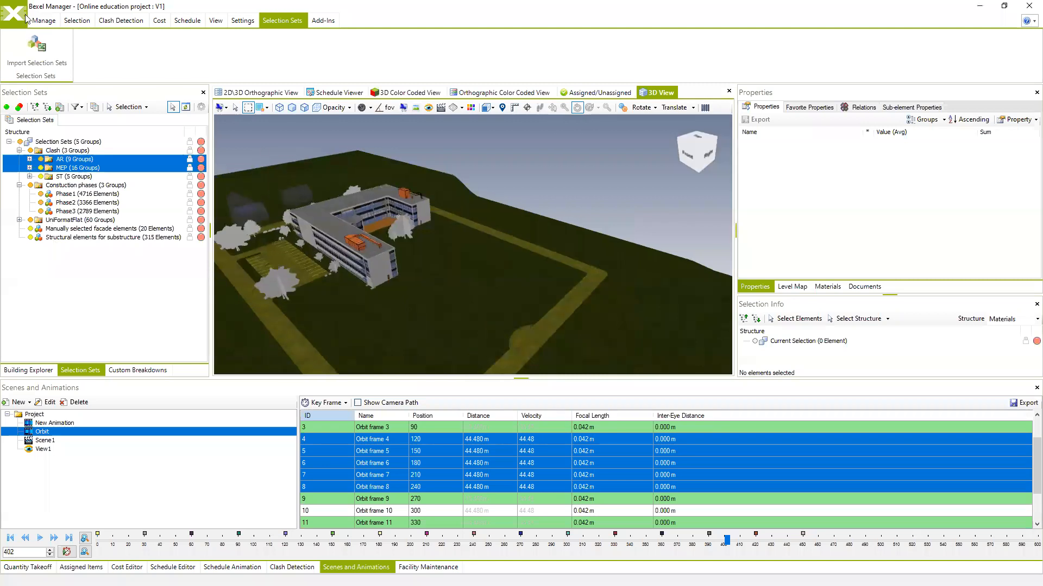
scroll(543, 255, "up", 5)
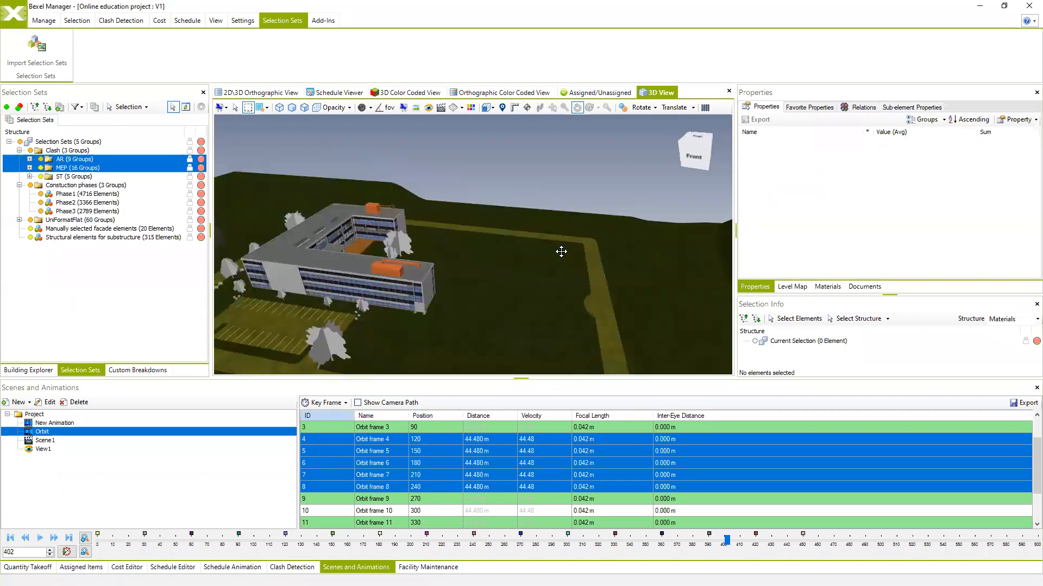
left_click_drag(536, 262, 482, 266)
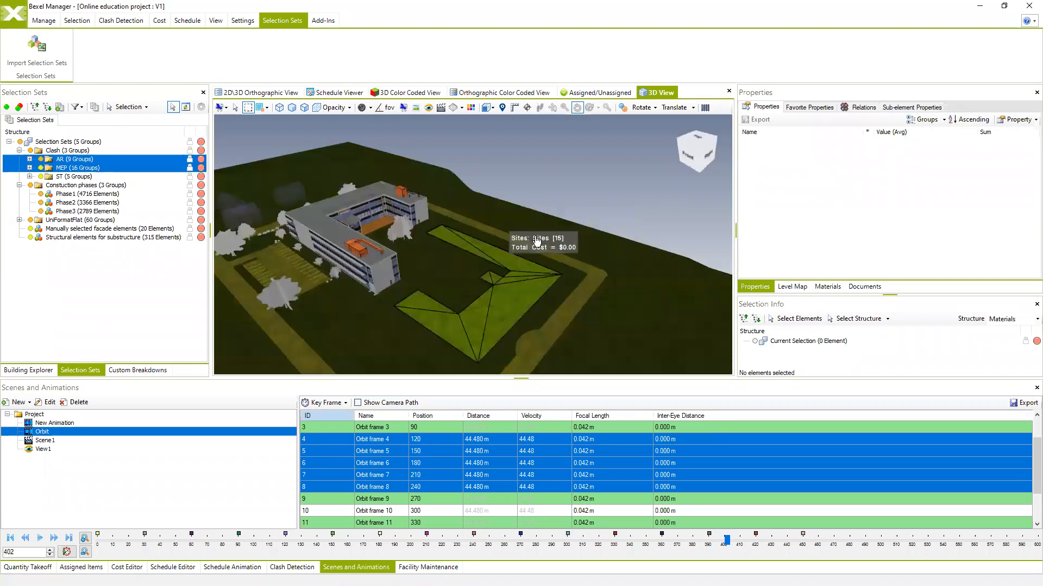
- Close the current project
left_click(13, 21)
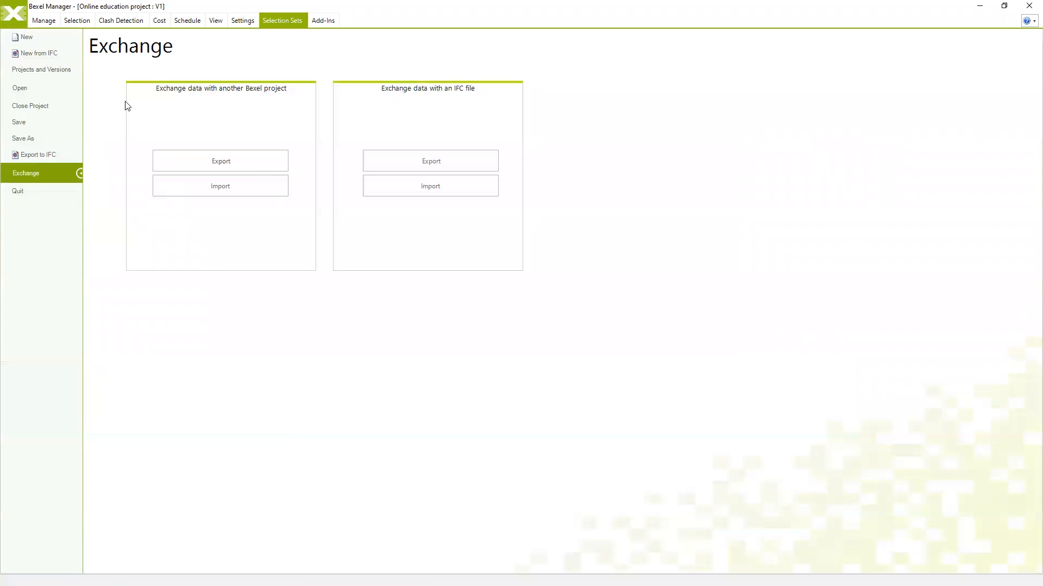
key("Escape")
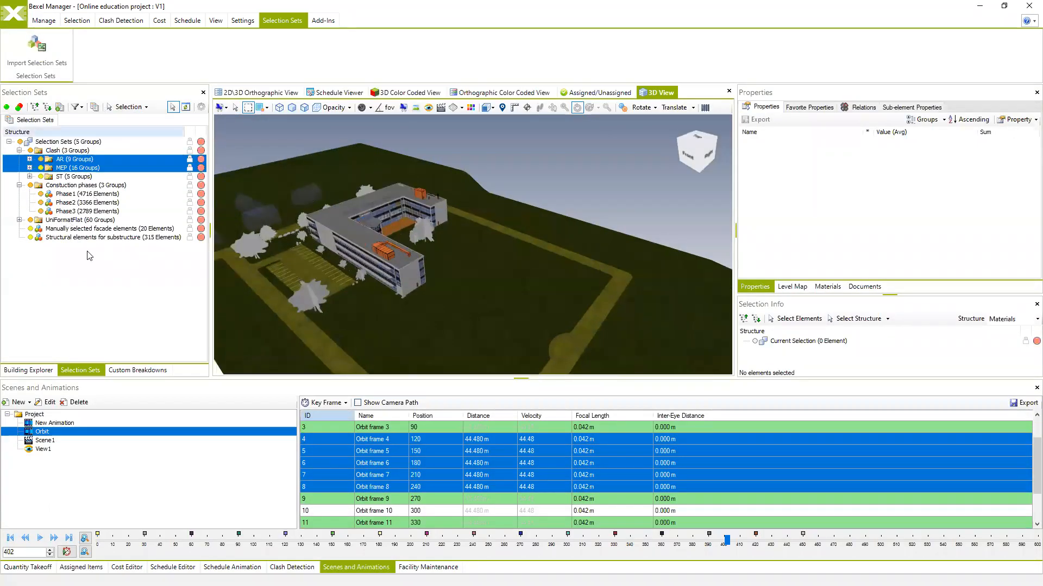
left_click(13, 13)
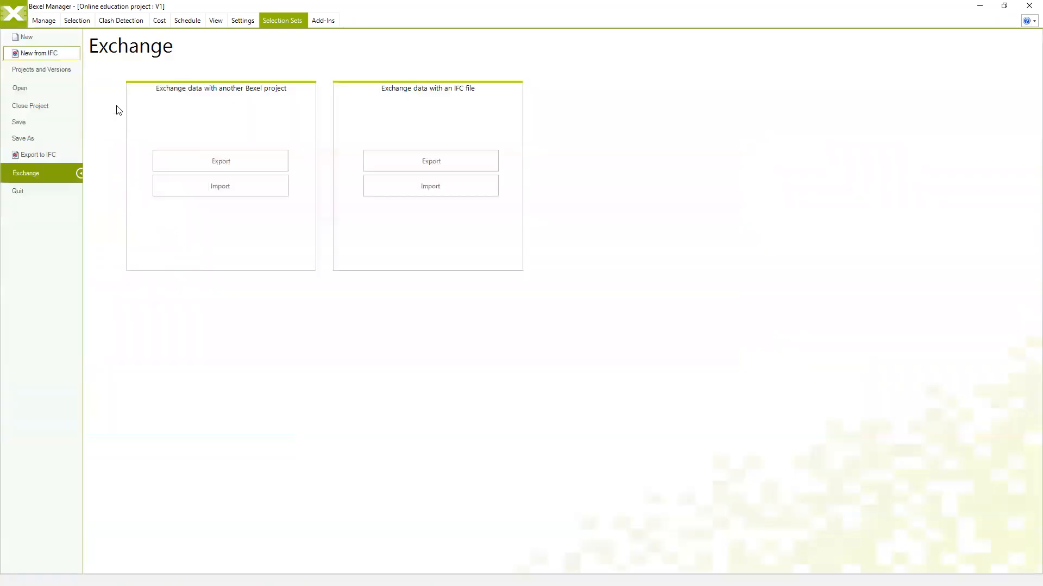
left_click(17, 106)
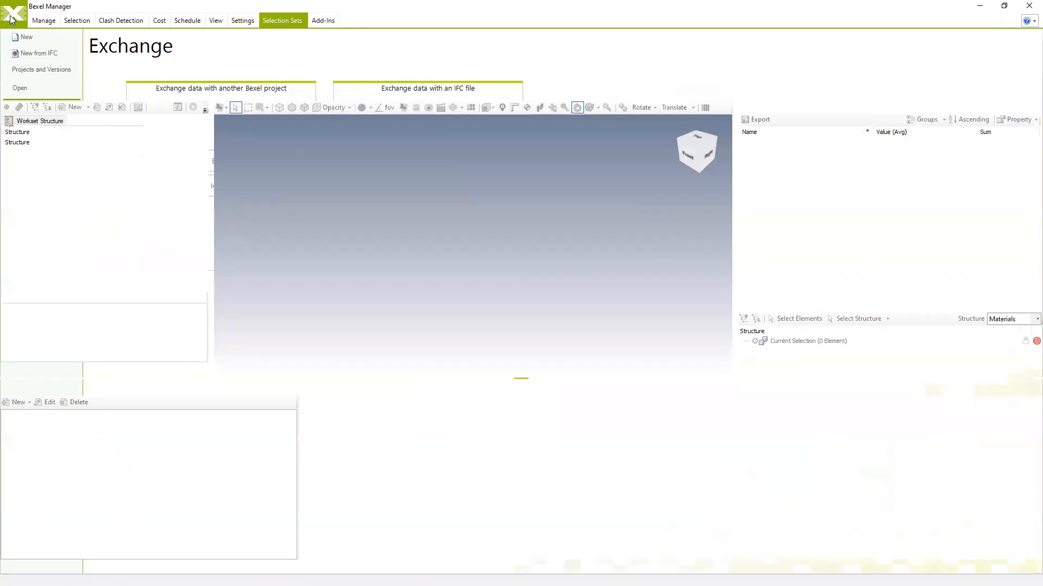
- Start an update of version V1 in the Online education project and name the new version V1updated
left_click(30, 73)
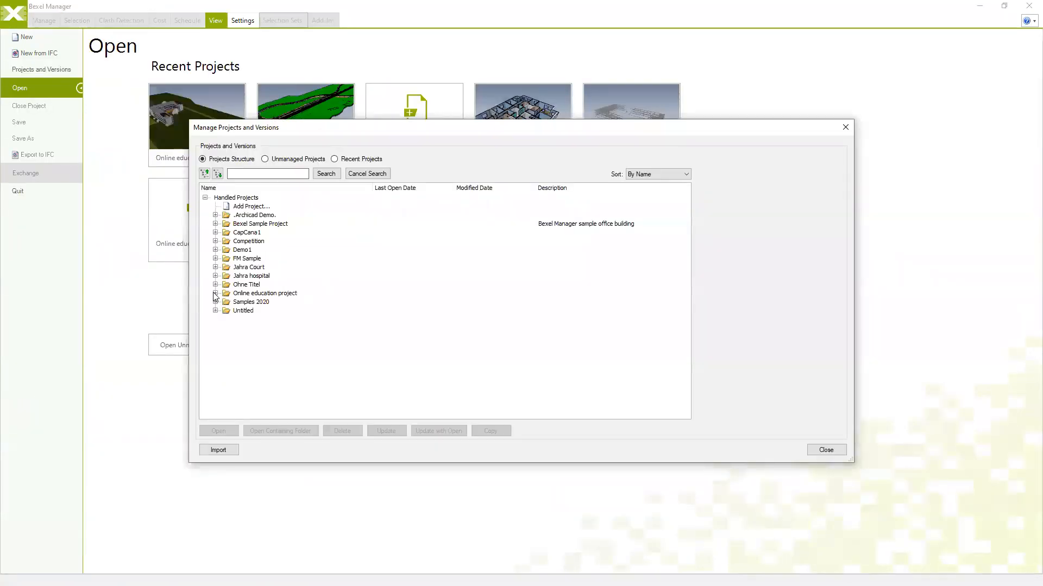
left_click(215, 294)
left_click(247, 320)
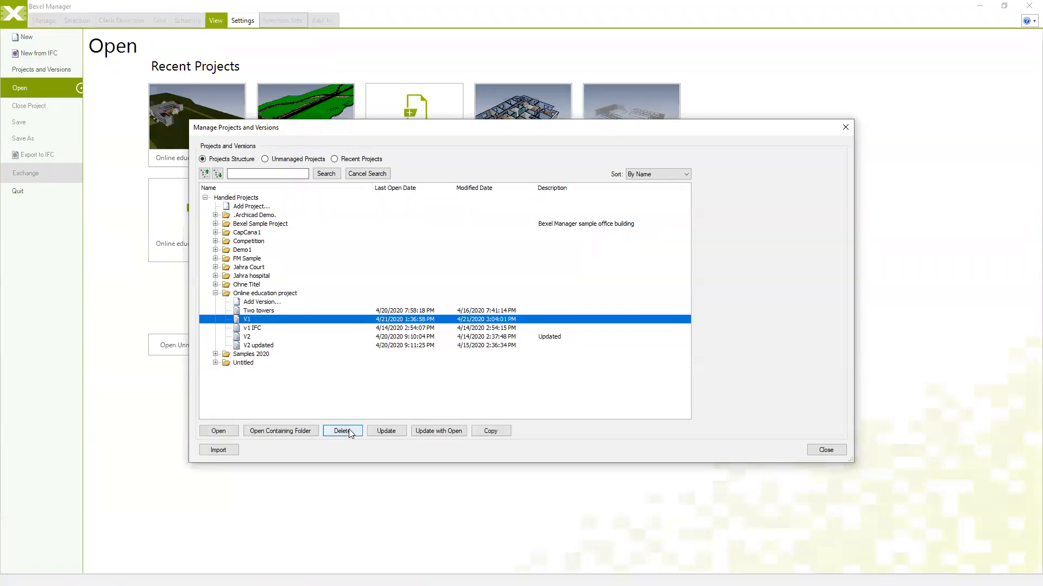
left_click(385, 430)
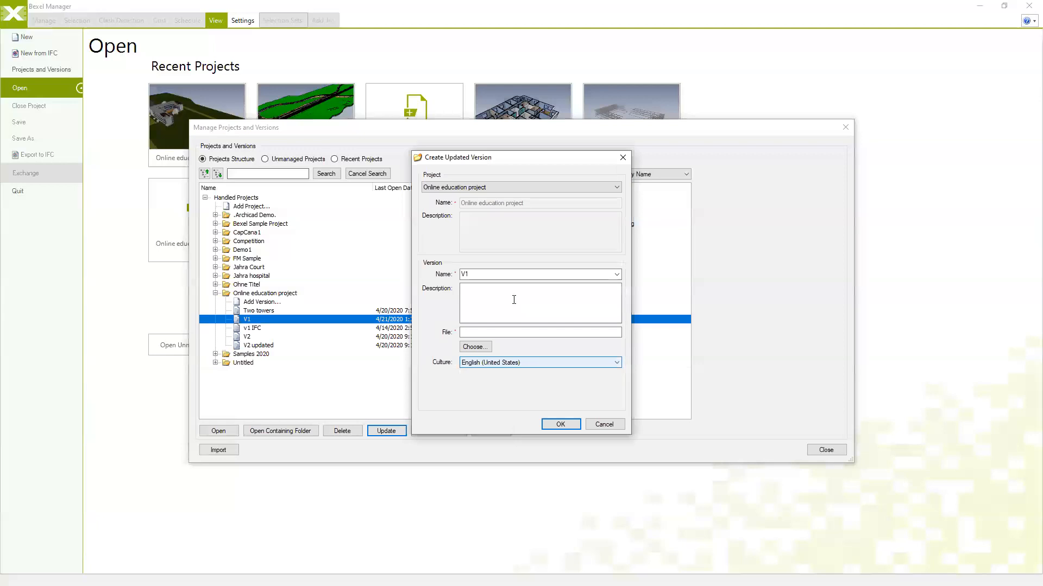
left_click(506, 278)
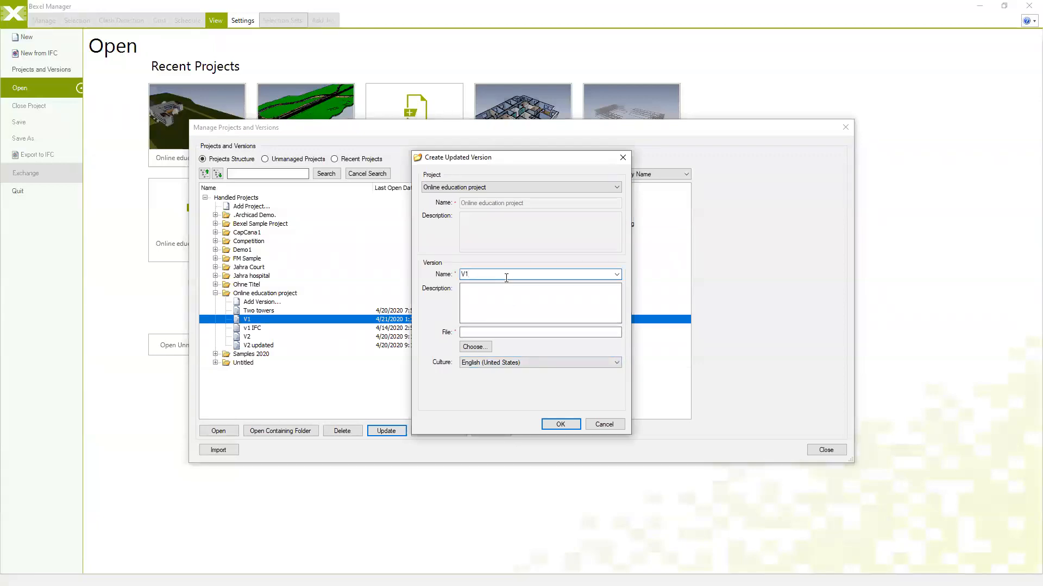
type("updated")
- Use ST-Demo_Sample_Building 02.bx3 from Demo_sample_Building 02\BX3 2019 as the update file and confirm the new version
left_click(475, 348)
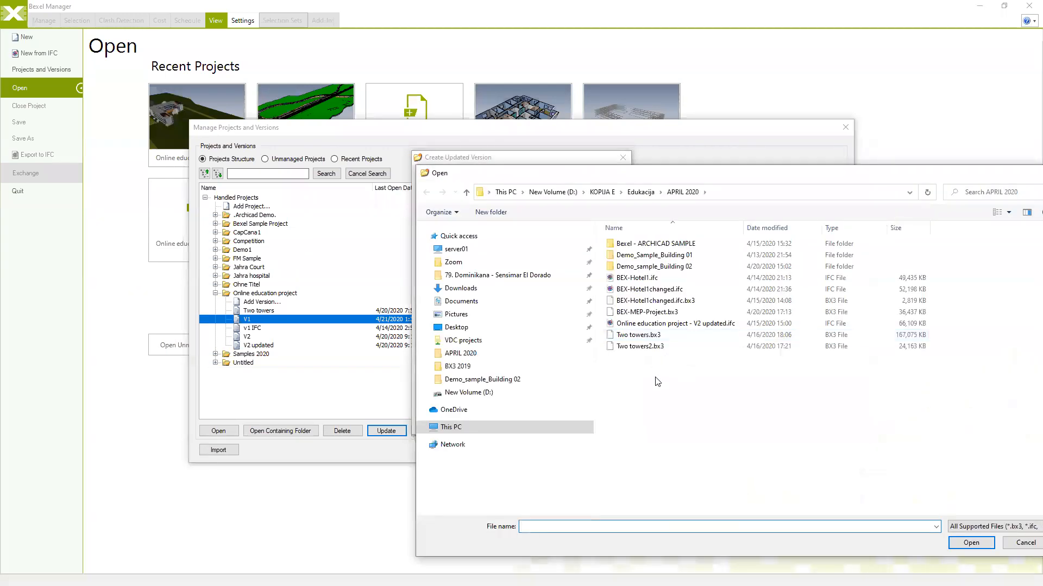
left_click(653, 267)
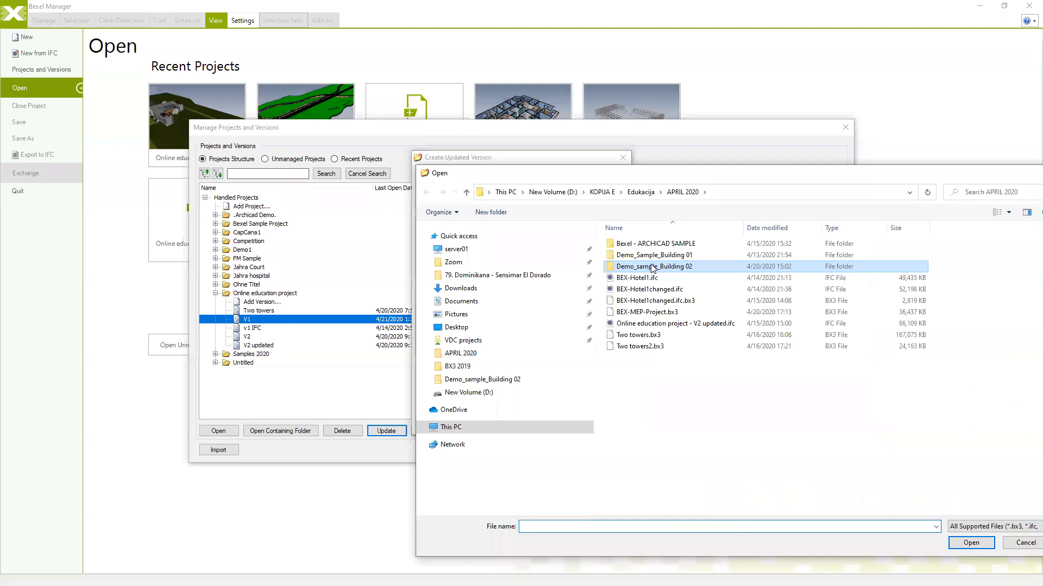
double_click(655, 267)
double_click(696, 271)
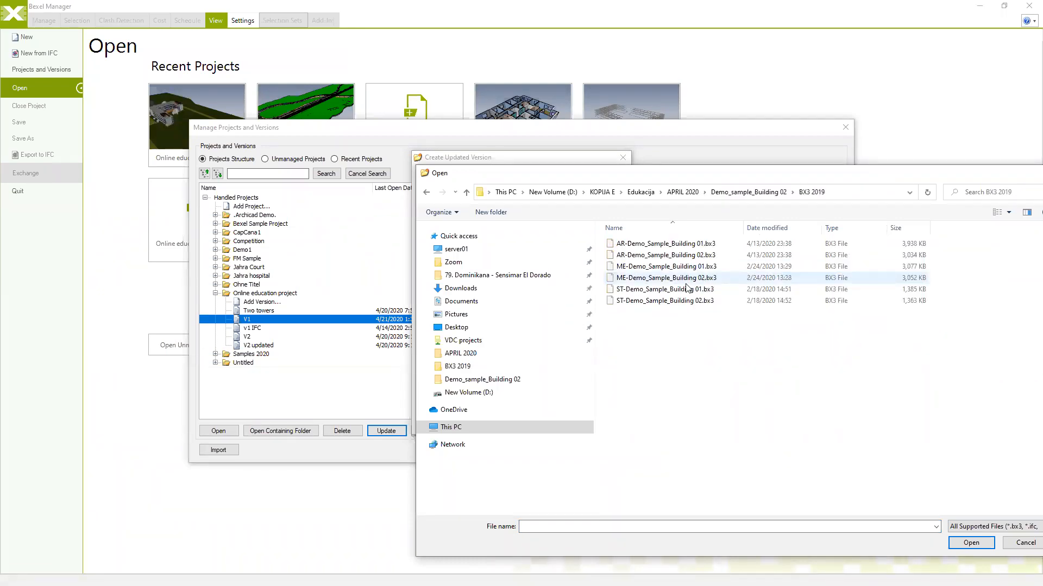
left_click(657, 301)
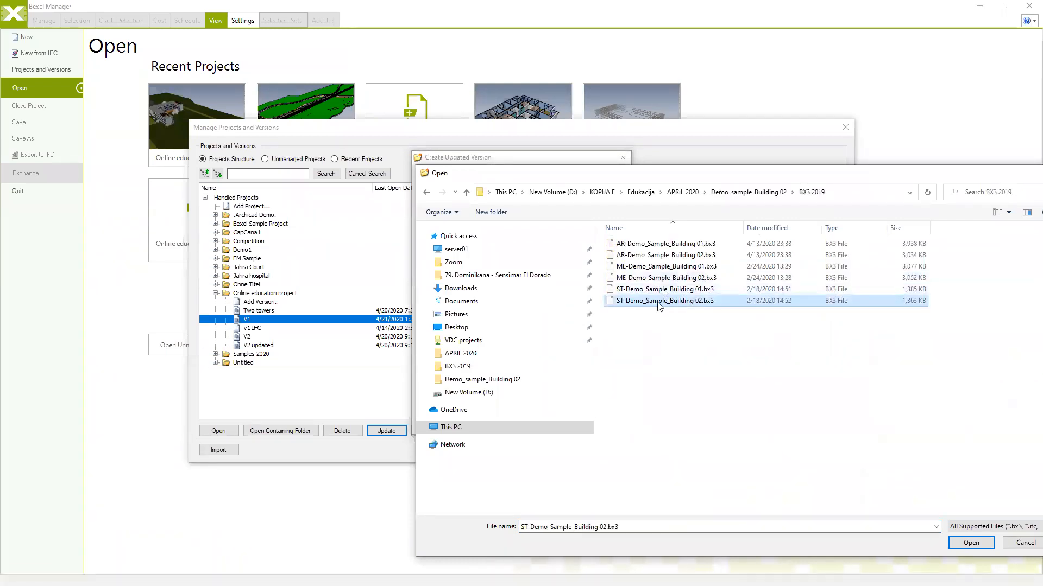
left_click(963, 545)
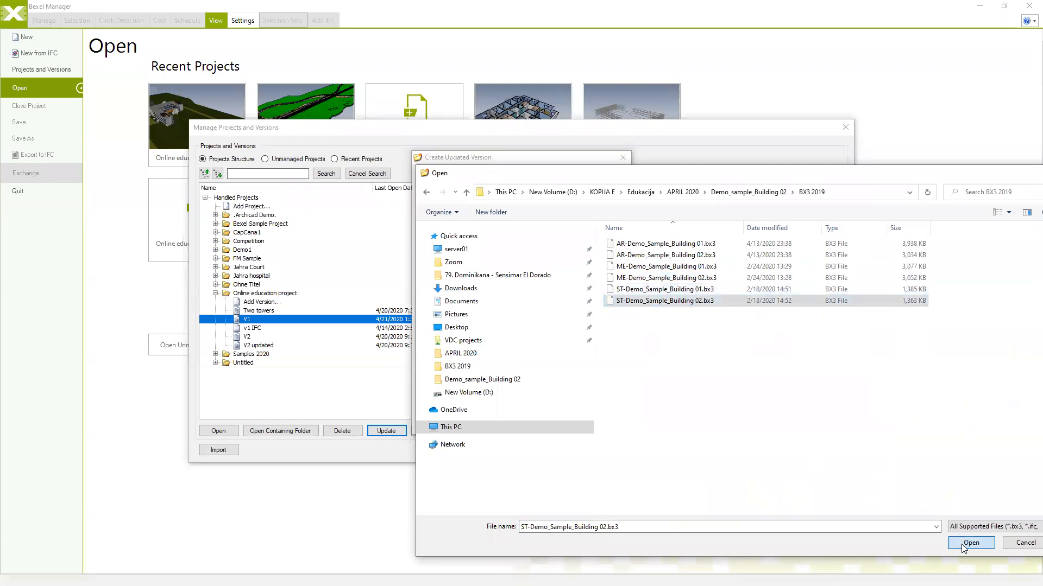
left_click(563, 424)
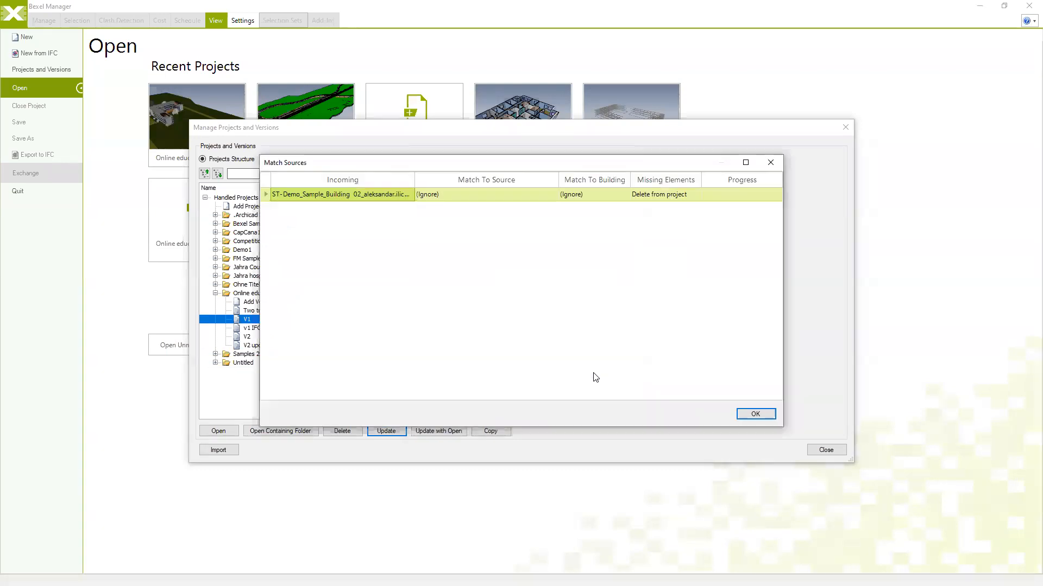
- Match the incoming model to a new source named ST-Demo_Sample_Building 02, removing the e-mail address from the suggested name
left_click(552, 195)
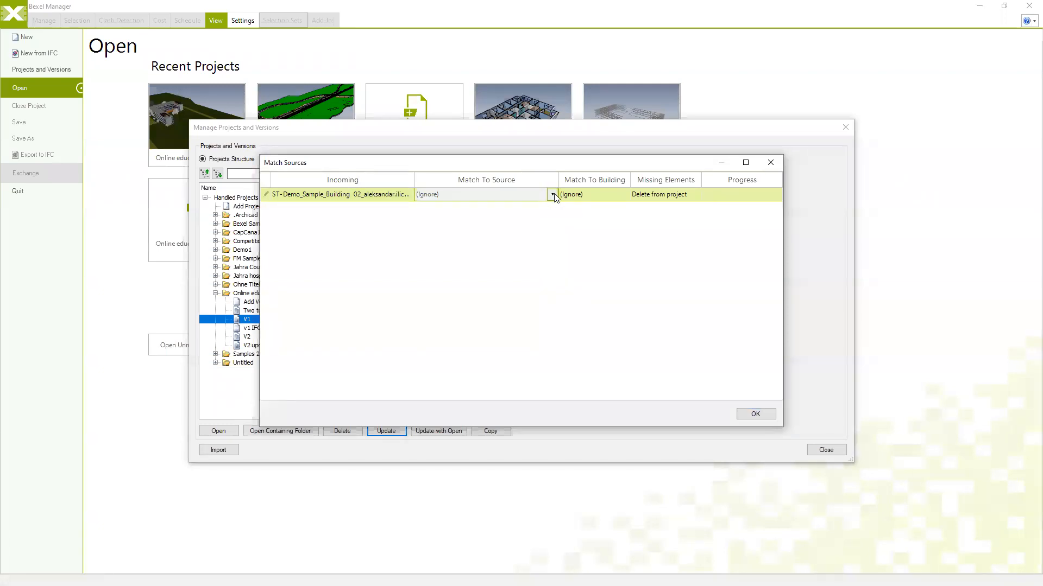
left_click(552, 195)
left_click(435, 212)
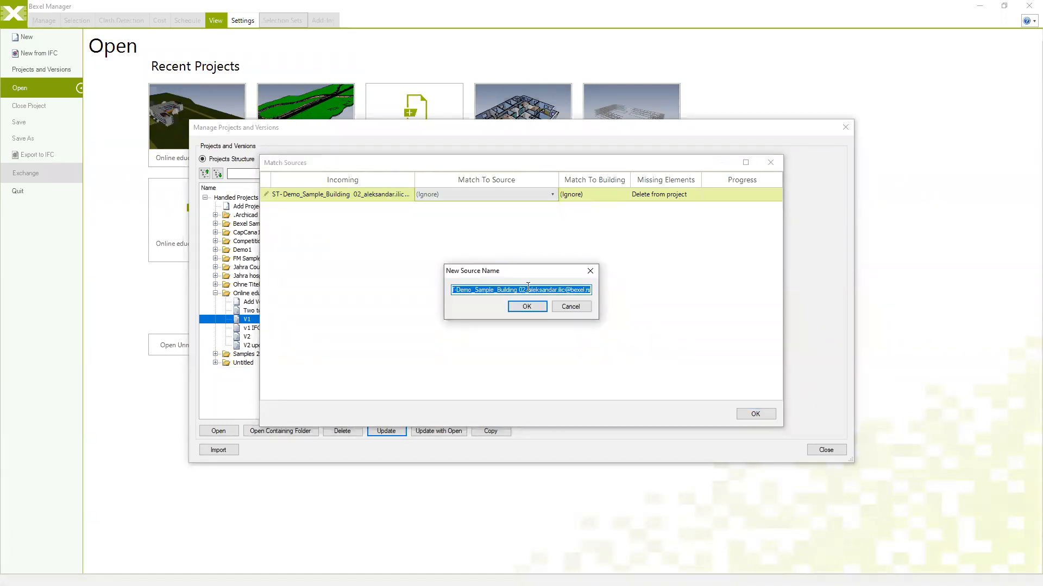
left_click_drag(526, 290, 629, 304)
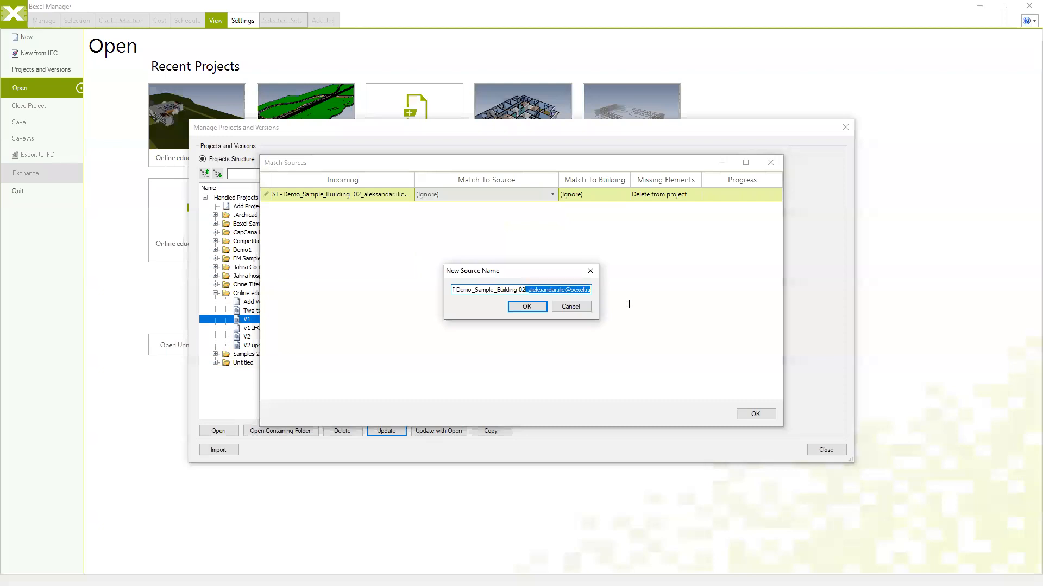
left_click(538, 307)
- Match the incoming model to a new building named Building 02 and run the version update
left_click(623, 195)
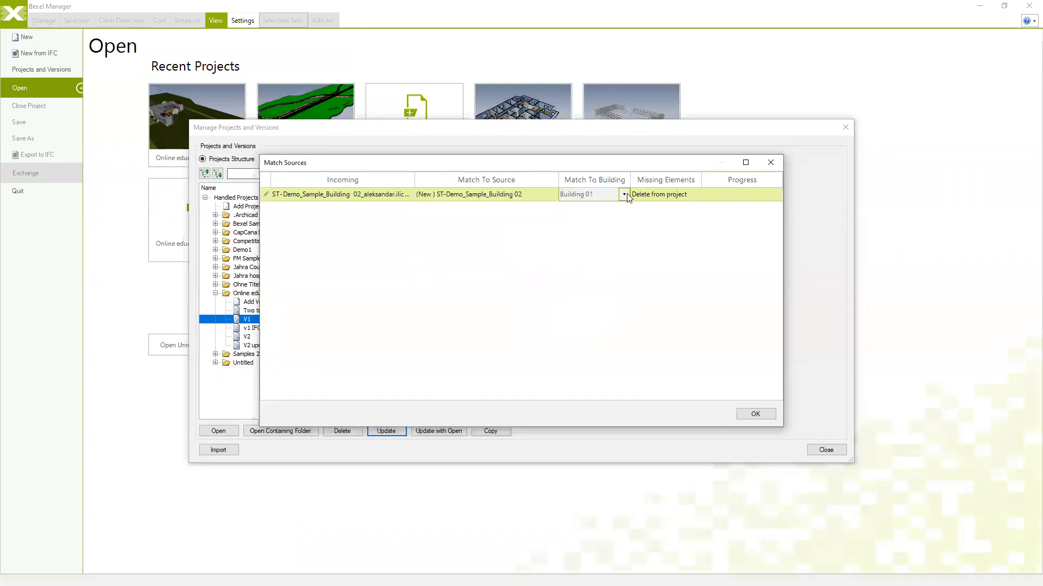
left_click(627, 197)
left_click(584, 206)
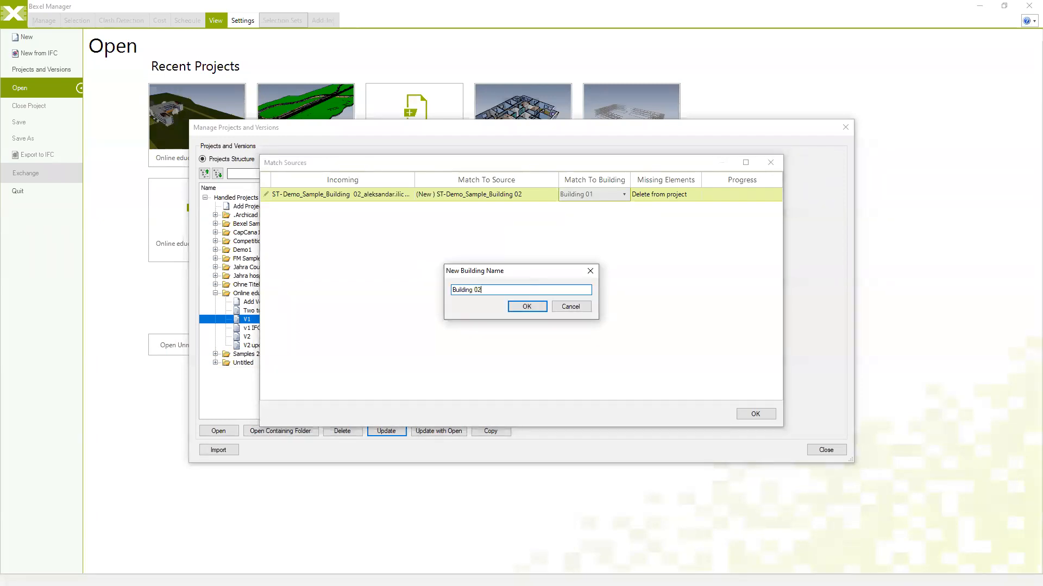
left_click(526, 306)
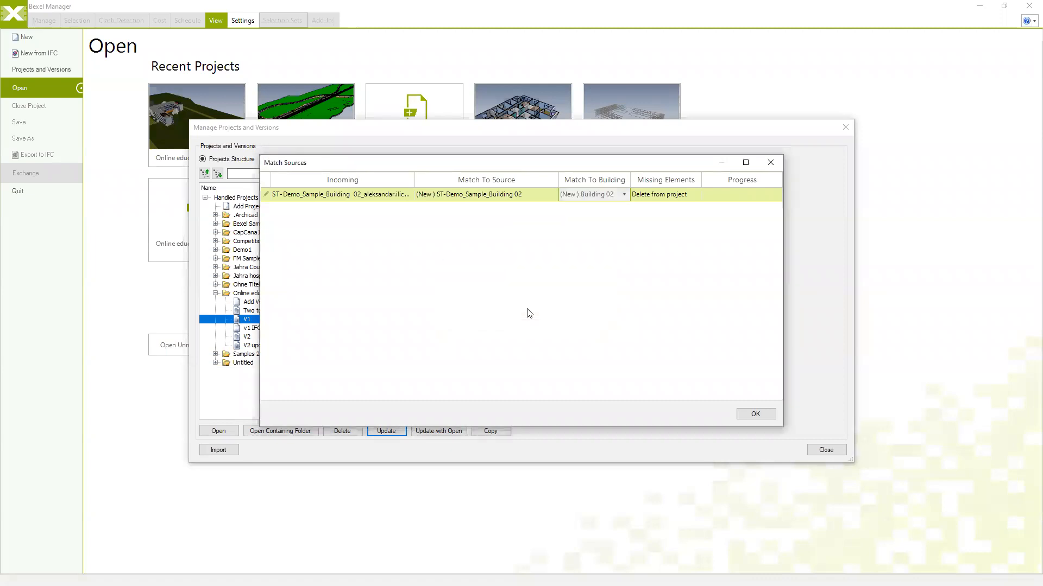
left_click(751, 418)
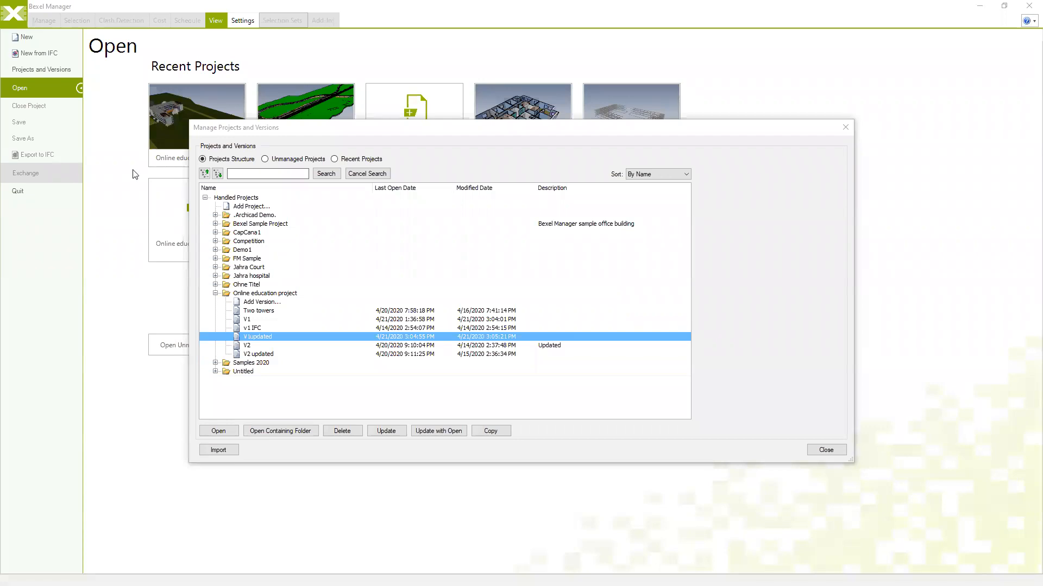
- Open the V1updated version, accept the upgrade notice, and view both buildings in the 3D model
left_click(223, 429)
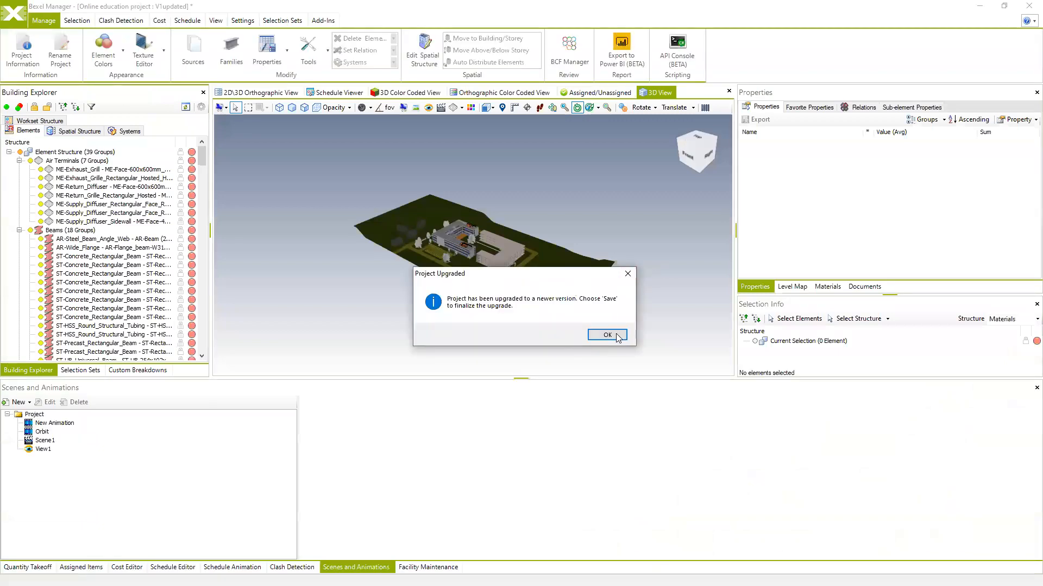
left_click(607, 335)
scroll(497, 261, "up", 6)
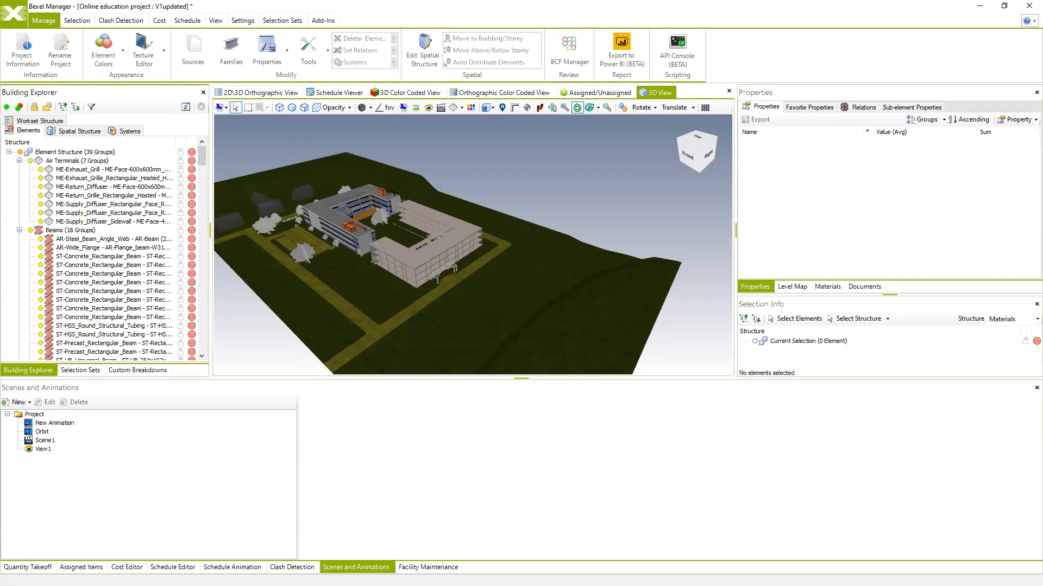
left_click_drag(342, 325, 414, 332)
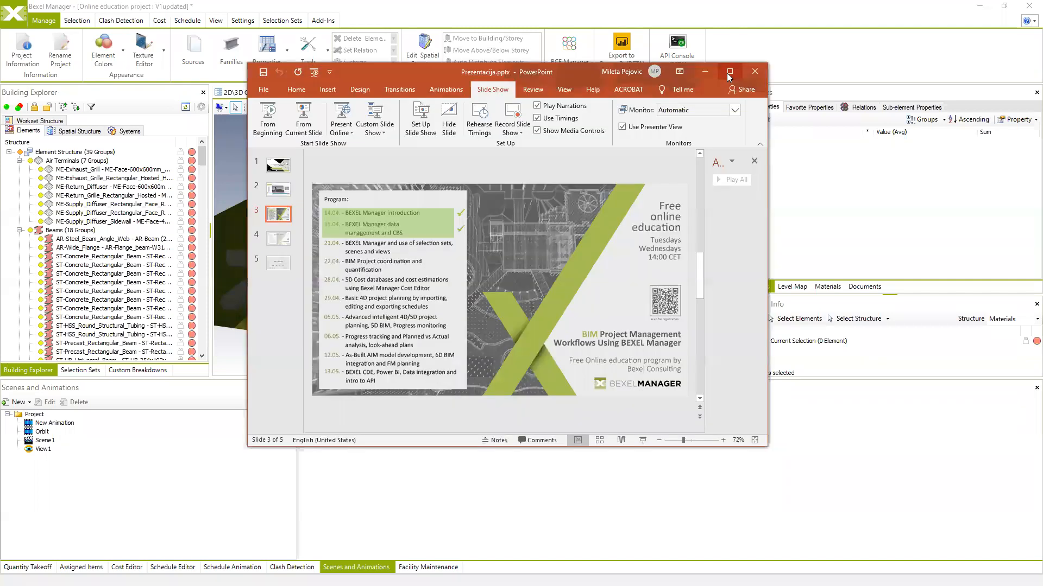
- View the education program slide in PowerPoint at full size and return to Bexel Manager
left_click(726, 71)
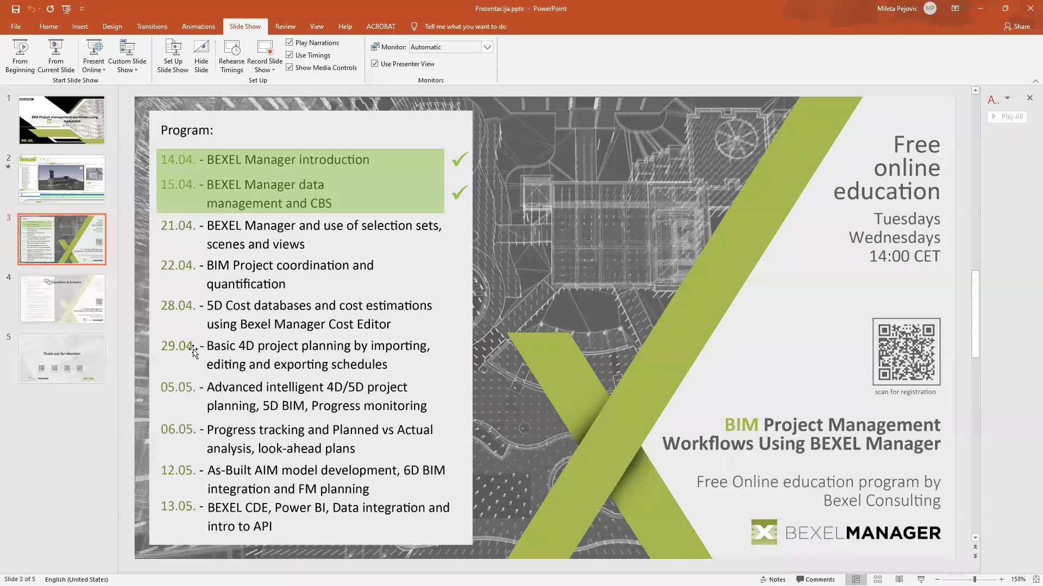
left_click(979, 11)
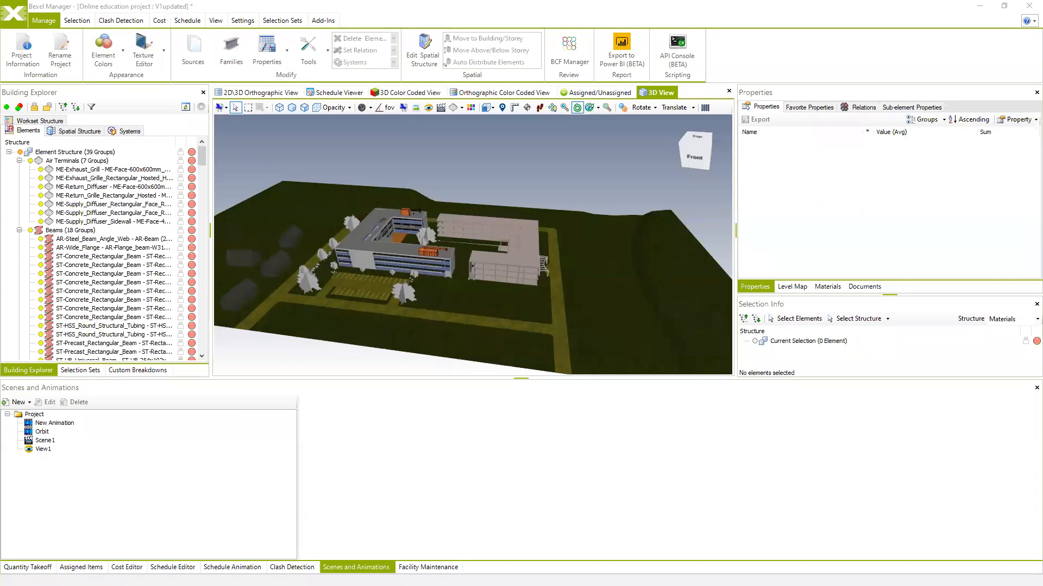
- Examine both buildings in the 3D model from several angles and select the ST-Roof slab at the corner of Building 02
left_click_drag(598, 286, 591, 283)
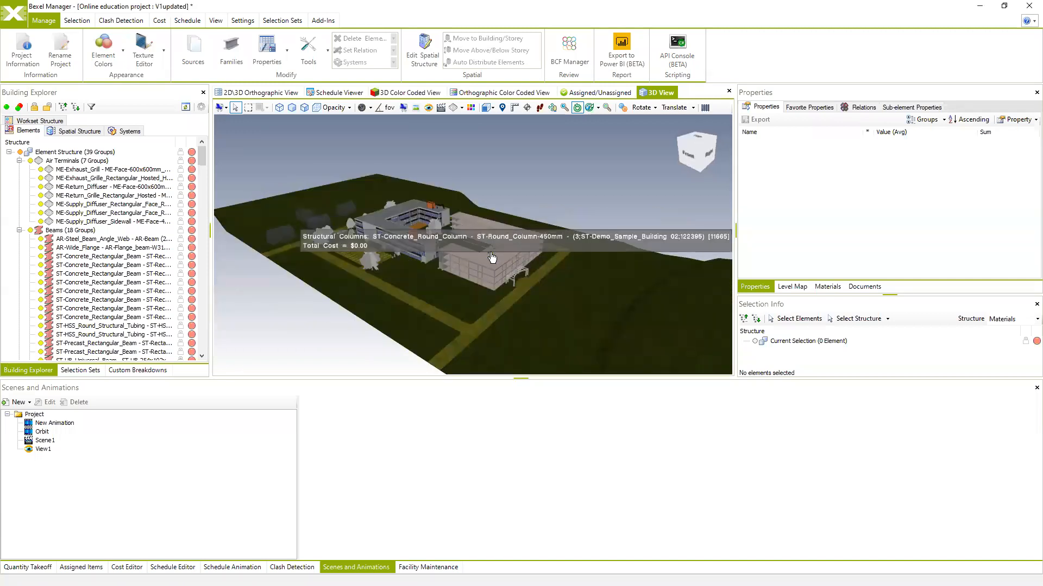
scroll(486, 254, "up", 3)
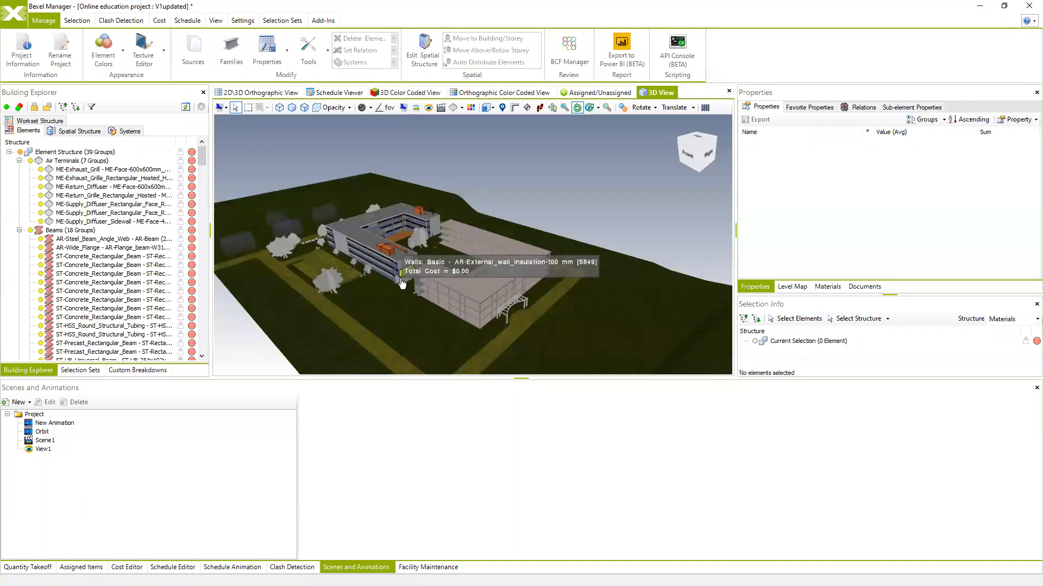
middle_click_drag(403, 280, 415, 284)
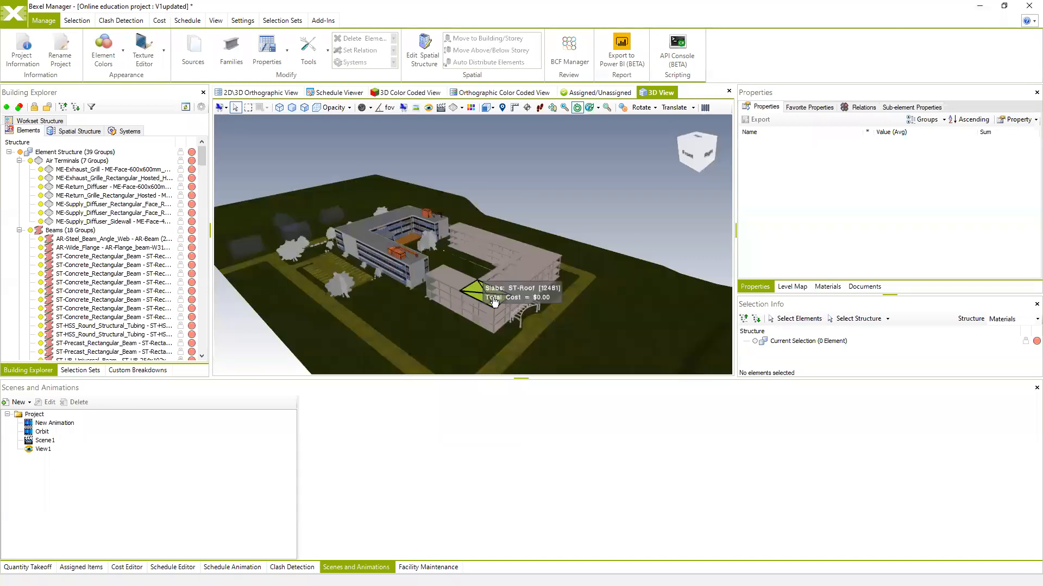
left_click(493, 299)
mouse_move(358, 287)
left_mouse_down()
mouse_move(359, 304)
mouse_move(381, 301)
mouse_move(357, 298)
left_mouse_up()
scroll(357, 282, "up", 2)
middle_click_drag(494, 295, 444, 295)
mouse_move(444, 295)
left_mouse_down()
mouse_move(456, 305)
mouse_move(445, 305)
left_mouse_up()
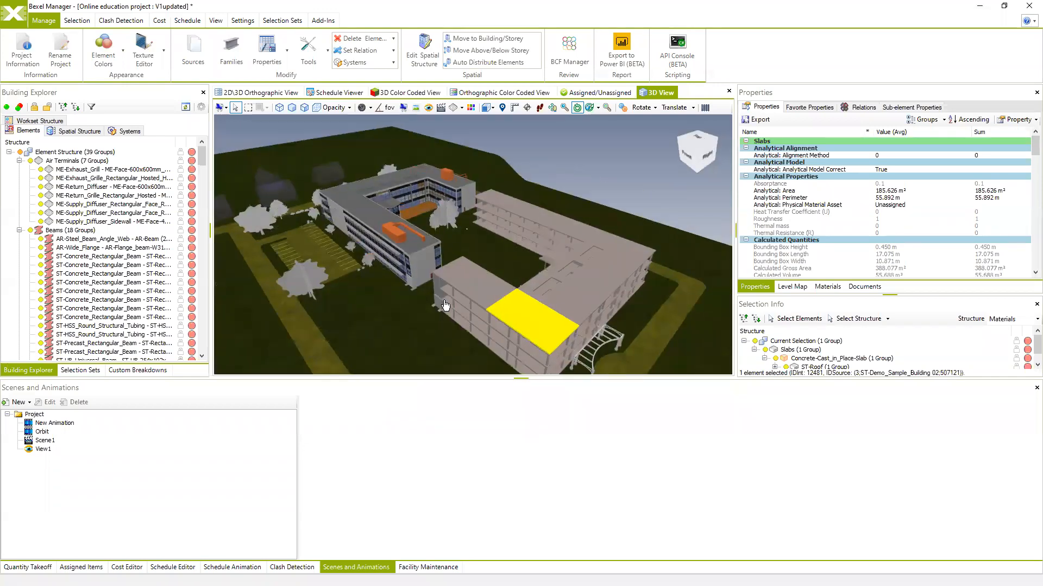
- Expand the Clash selection sets, hide all elements, and display only the AR group in the 3D model
left_click(80, 370)
middle_click_drag(571, 273, 545, 231)
left_click_drag(545, 232, 562, 239)
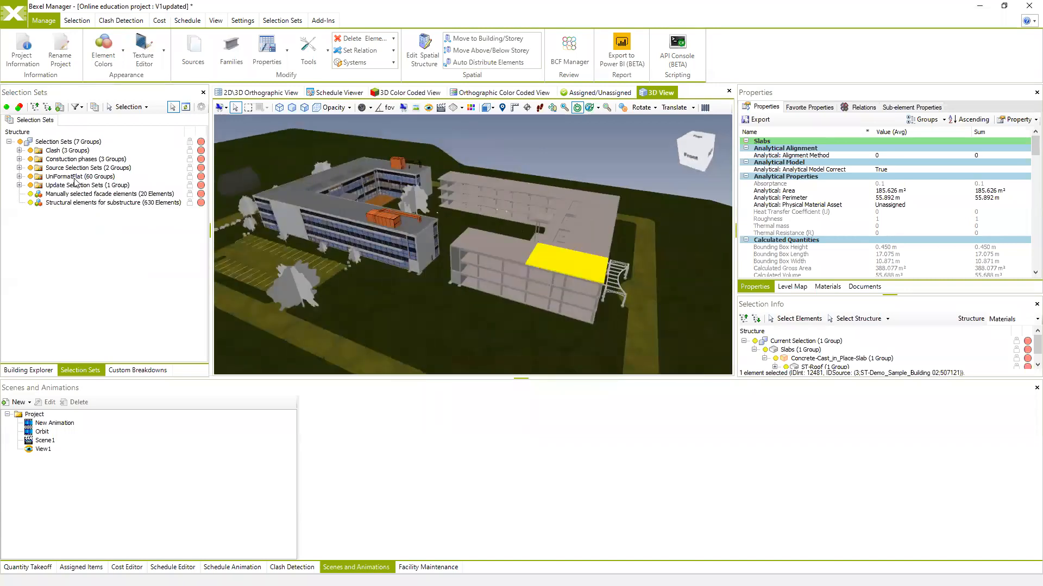
left_click(19, 151)
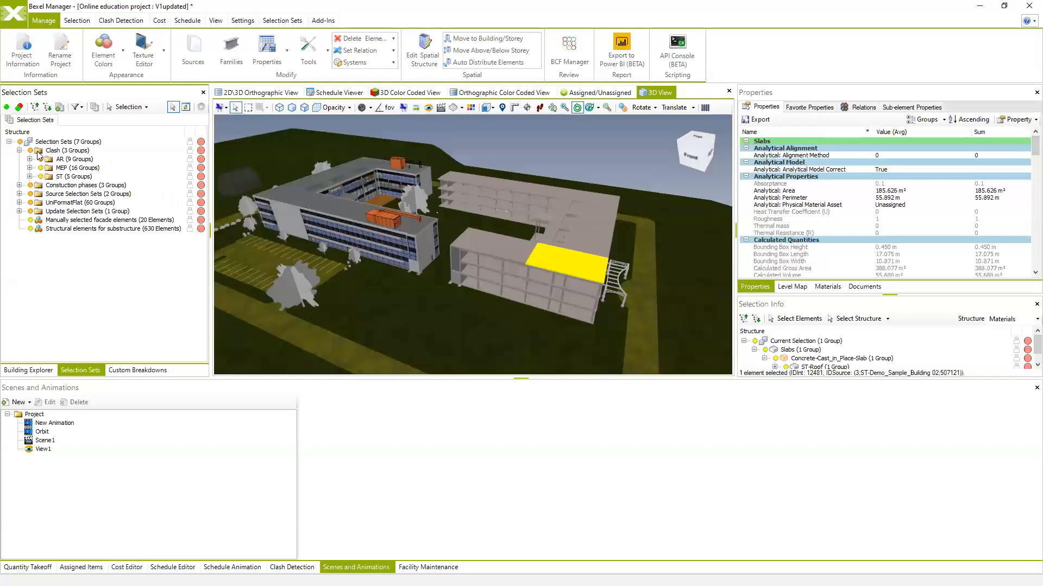
left_click(76, 291)
left_click(20, 141)
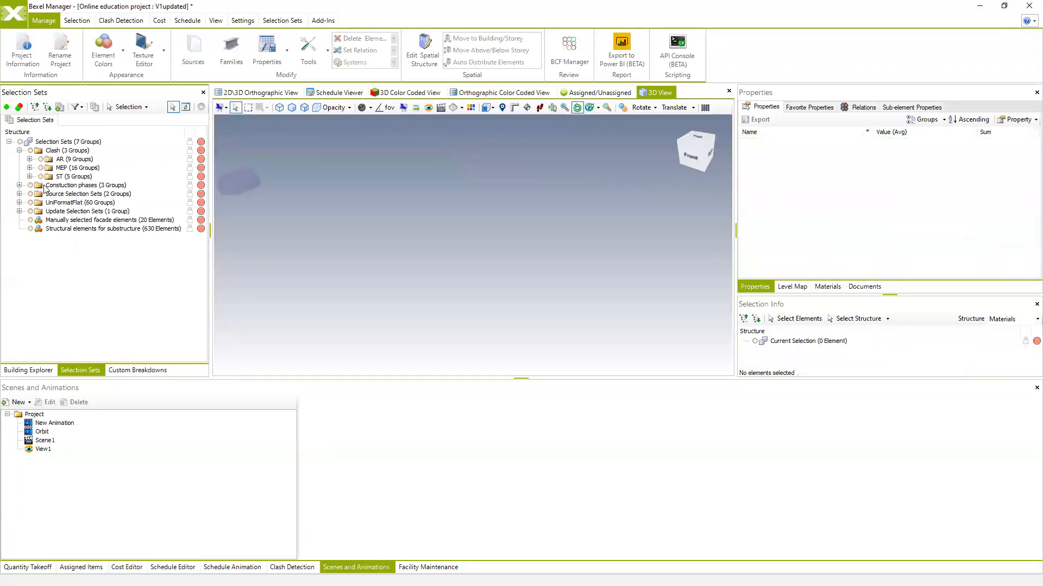
left_click(41, 160)
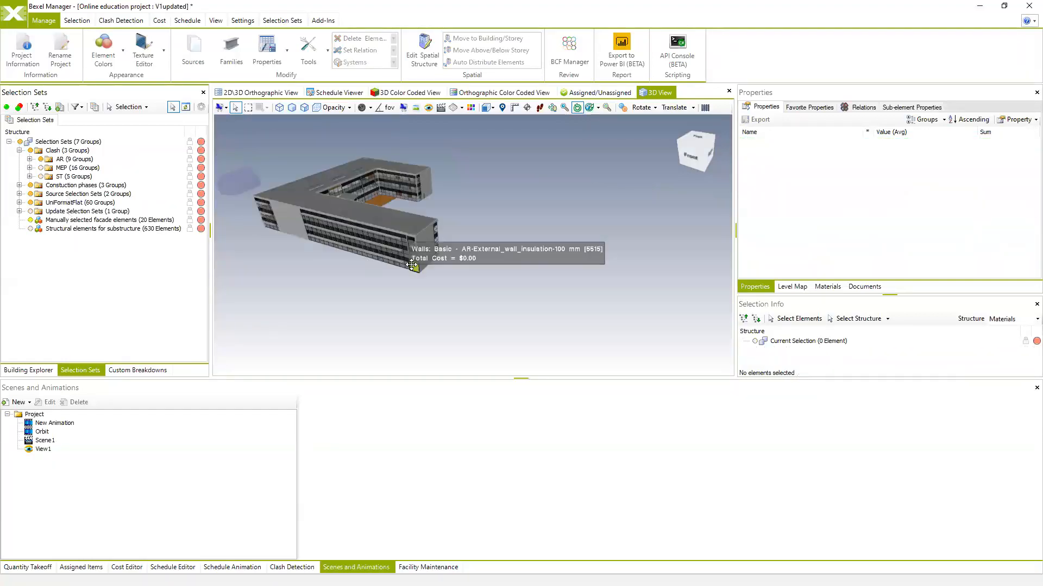
middle_click_drag(411, 265, 394, 269)
left_click_drag(393, 269, 396, 274)
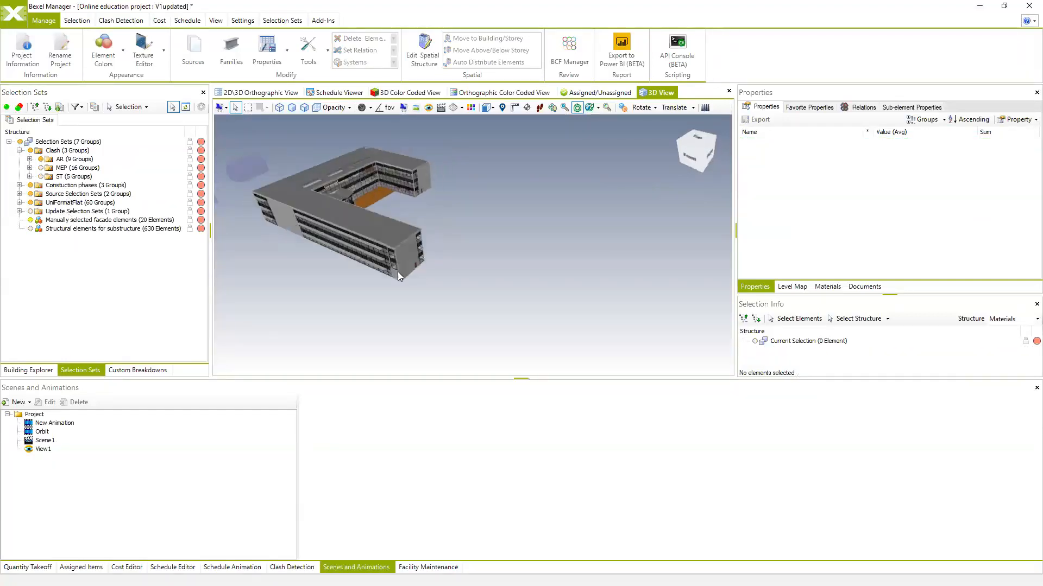
- Hide the AR group and display the ST group to check the structure of both buildings
left_click(40, 159)
left_click(41, 177)
left_click_drag(502, 282, 466, 195)
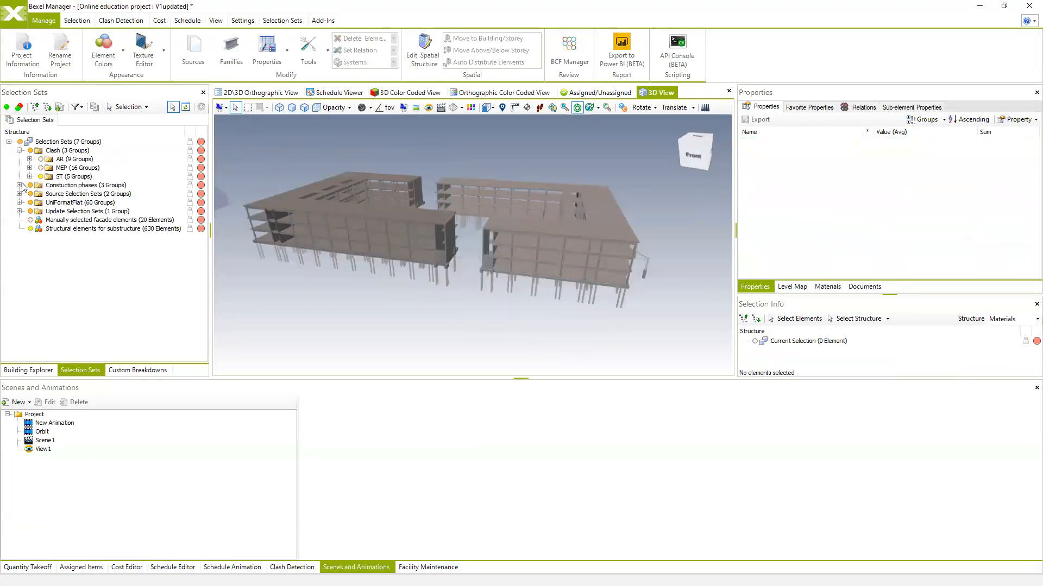
- Expand the ST group and display its individual element sets one by one, including ST-Beams, ST-Columns and ST-Foundations
left_click(30, 176)
left_click(41, 177)
left_click(50, 186)
left_click(50, 185)
left_click(52, 194)
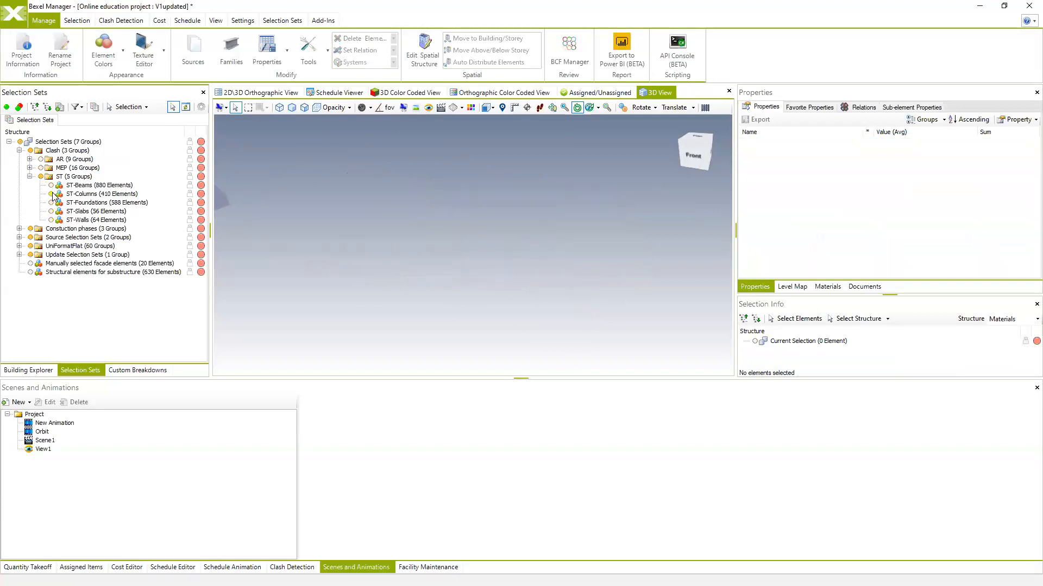
left_click(69, 195)
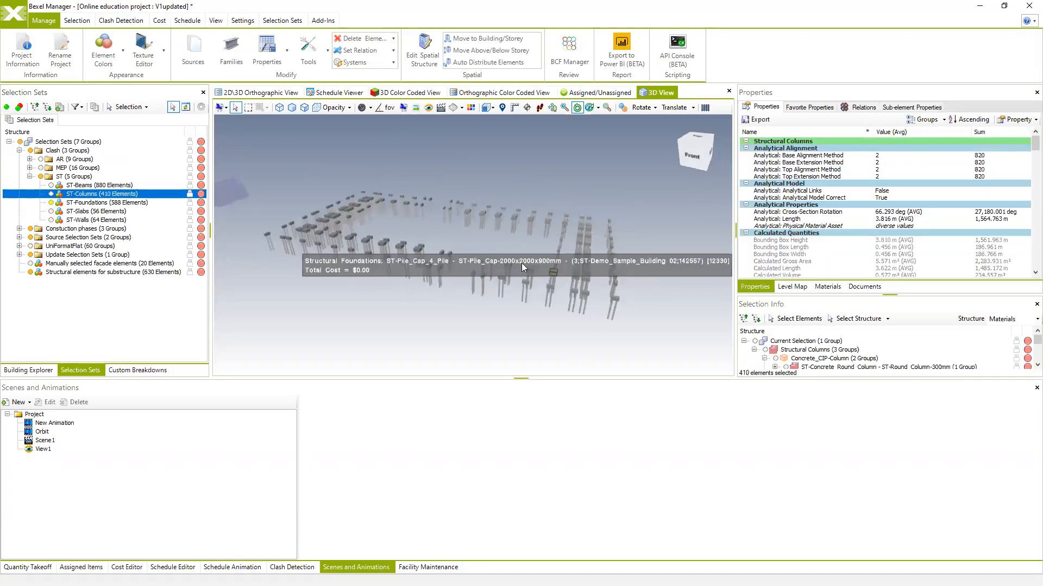
- Inspect the rule query of the ST-Foundations selection set and close its definition without changing anything
right_click(76, 194)
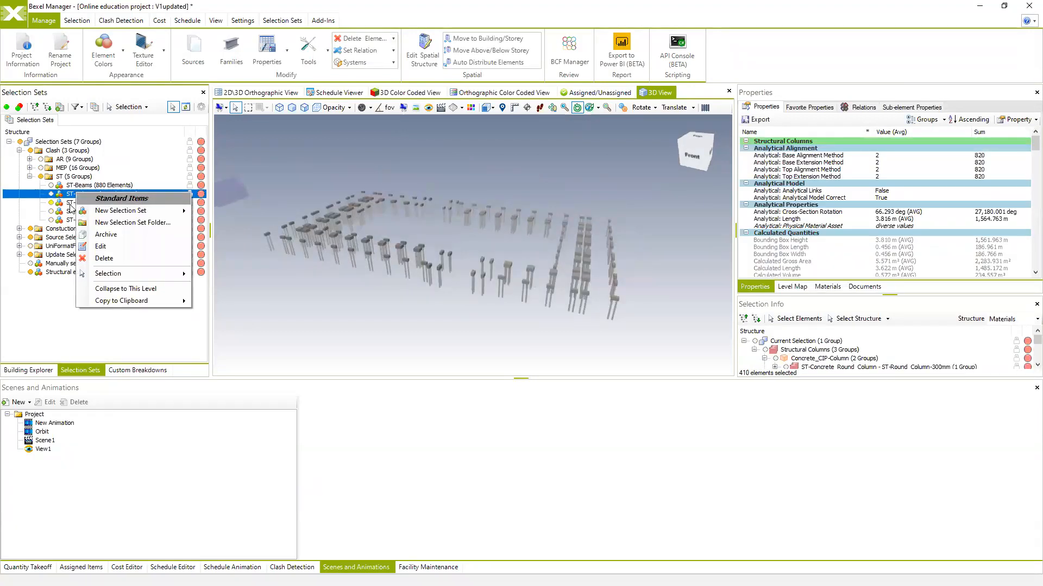
left_click(70, 203)
right_click(71, 202)
left_click(138, 255)
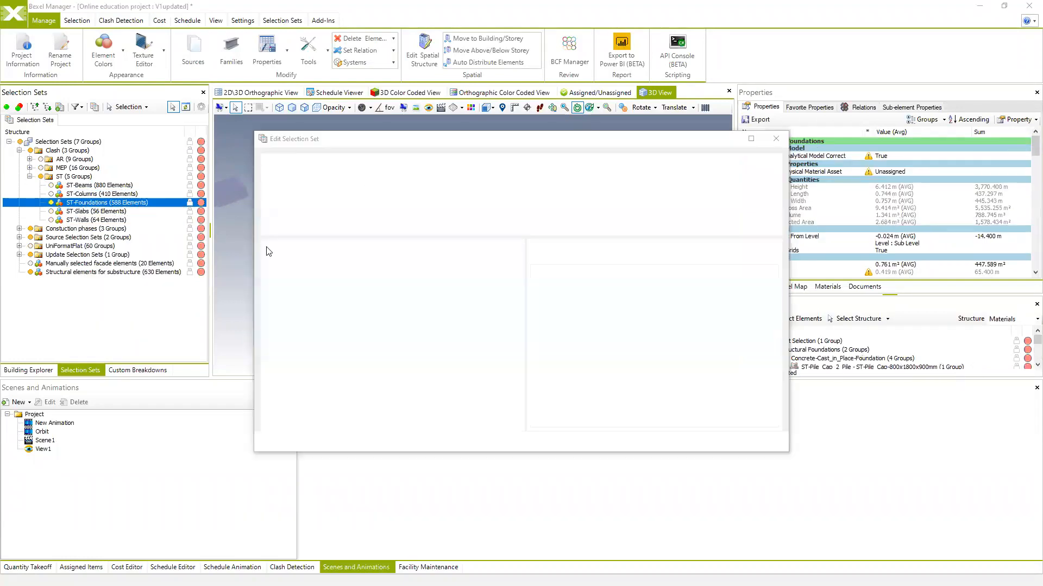
left_click(285, 312)
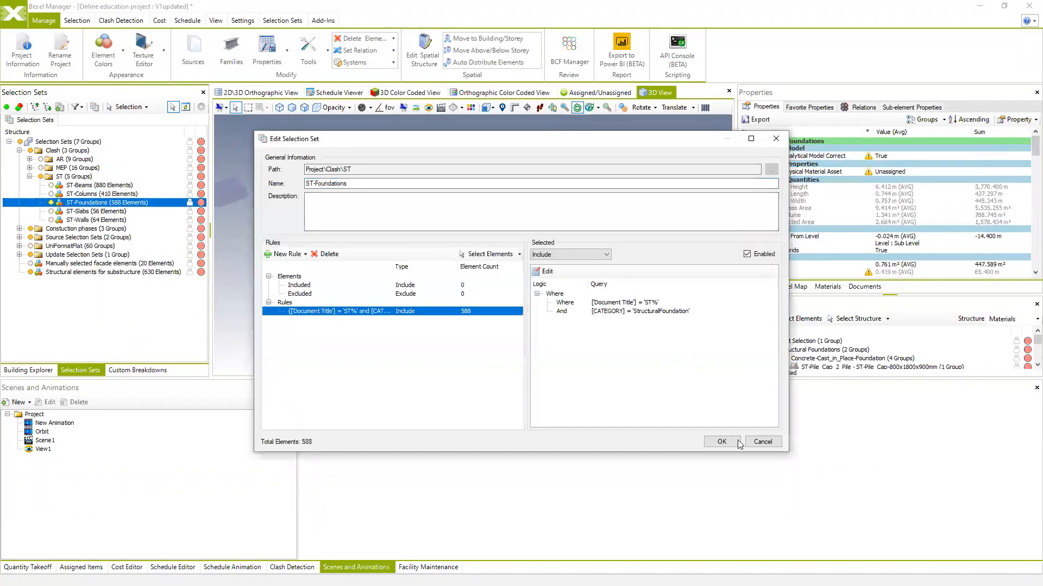
left_click(775, 447)
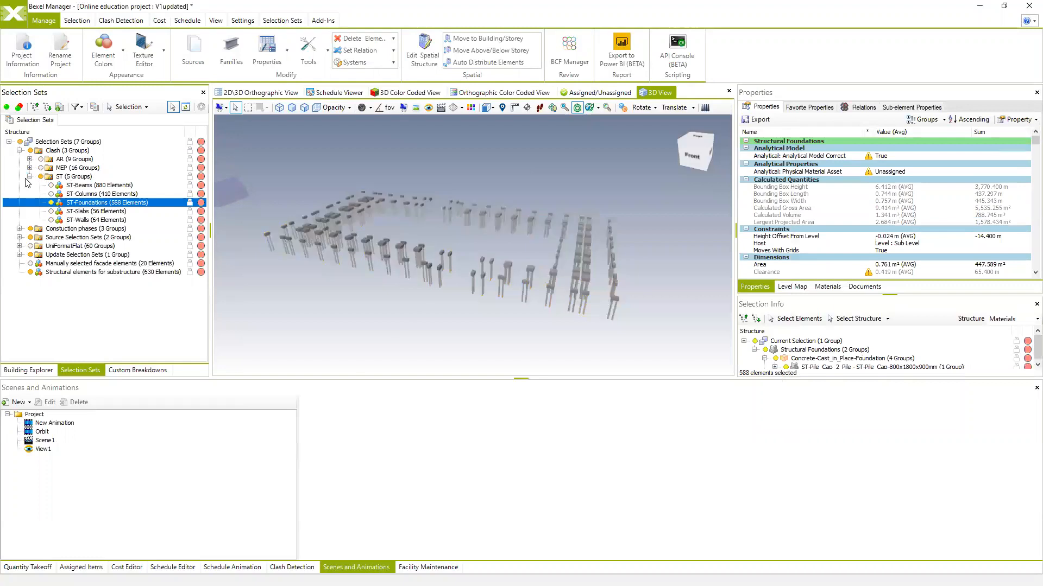
left_click(26, 179)
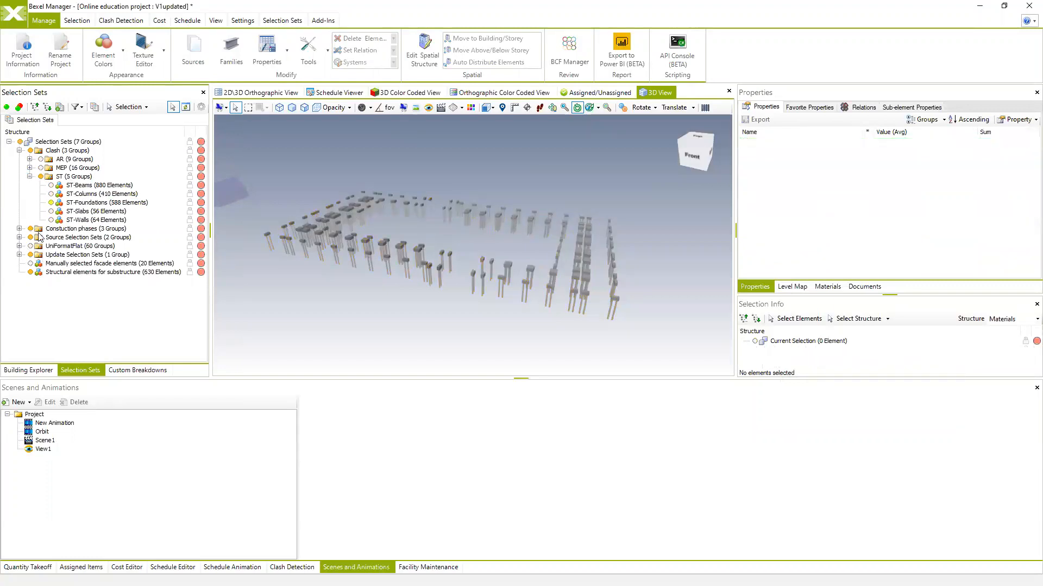
- Hide all elements, expand the Update Selection Sets and UniFormatFlat folders, and display only the B1010410 CIP Slabs - One Way set
left_click(20, 142)
left_click(19, 255)
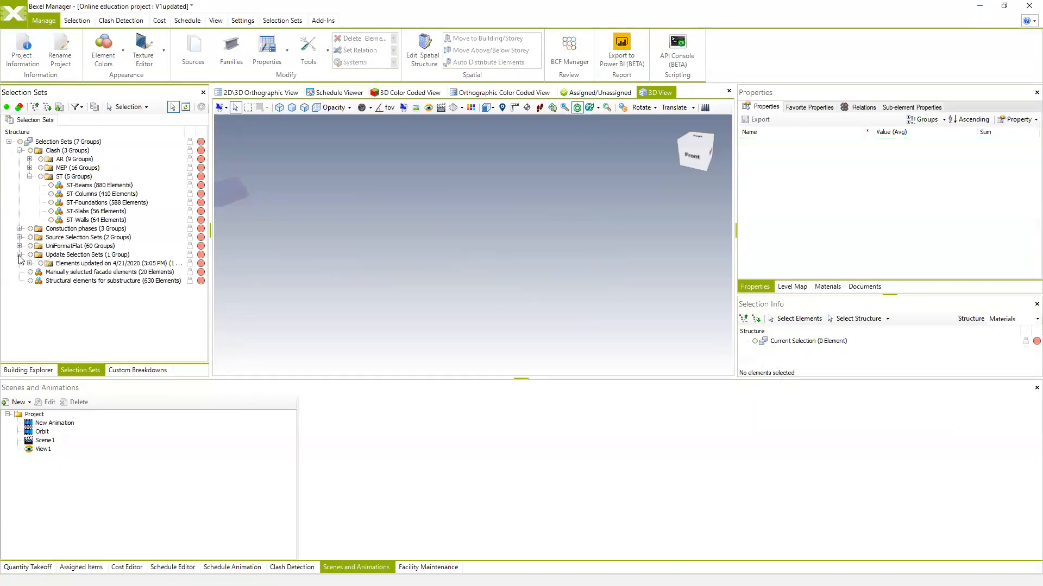
left_click(19, 246)
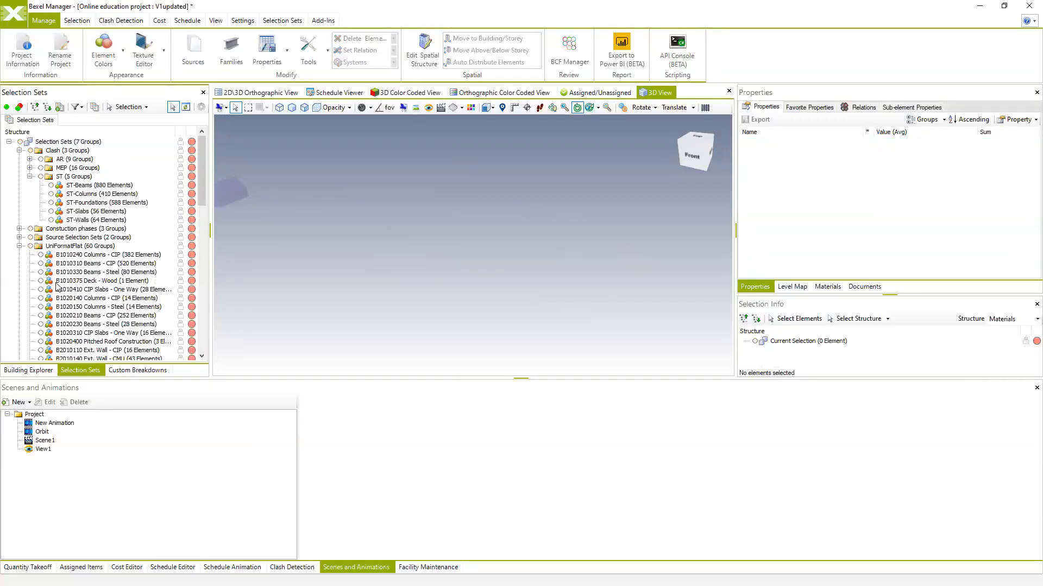
left_click(41, 290)
left_click(40, 290)
left_click(40, 298)
left_click(40, 298)
left_click(41, 290)
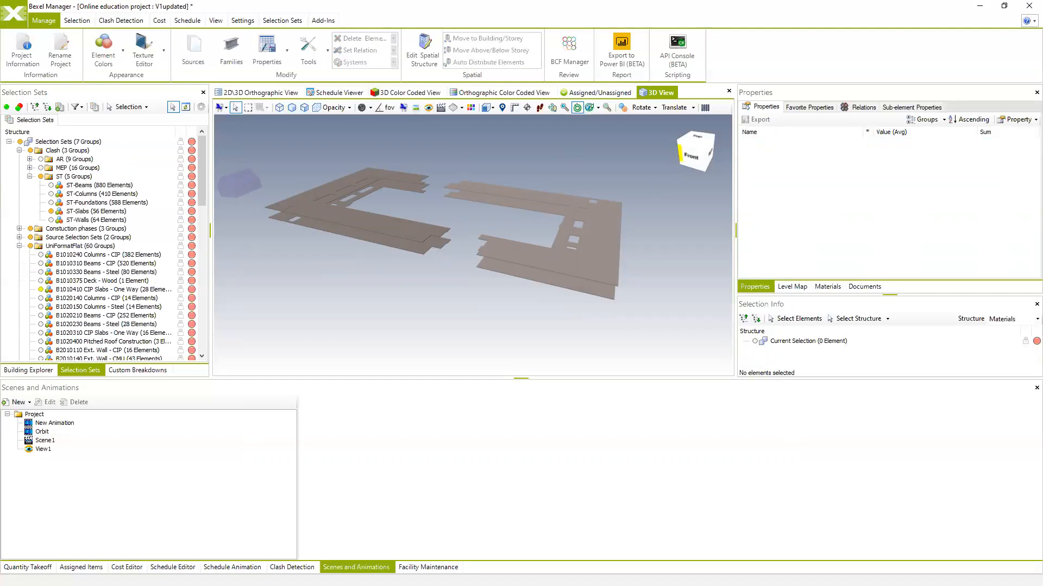
scroll(562, 312, "up", 2)
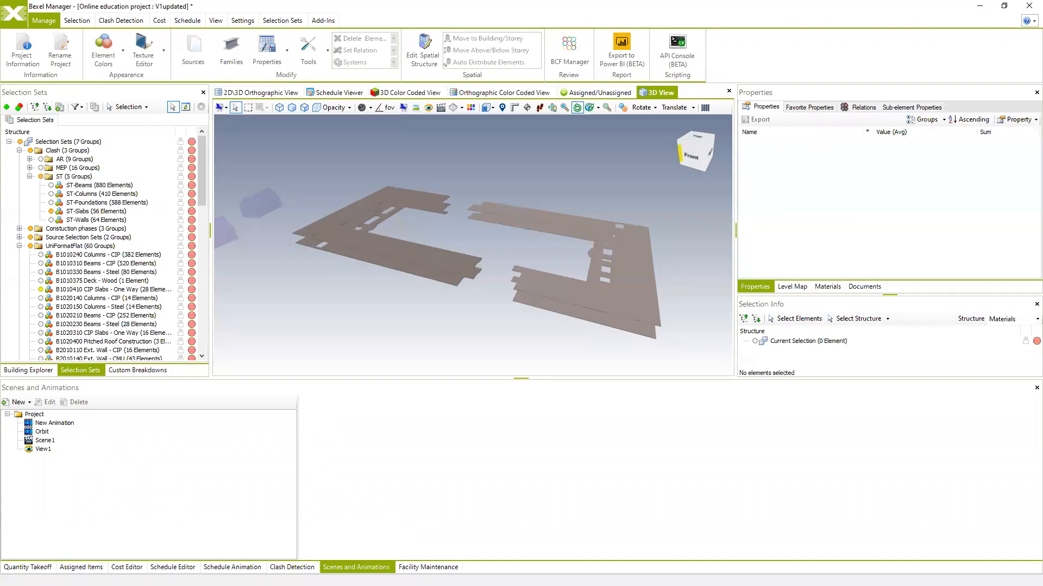
- Return to Scenes and Animations and play New Animation, pausing at frame 80
left_click(161, 567)
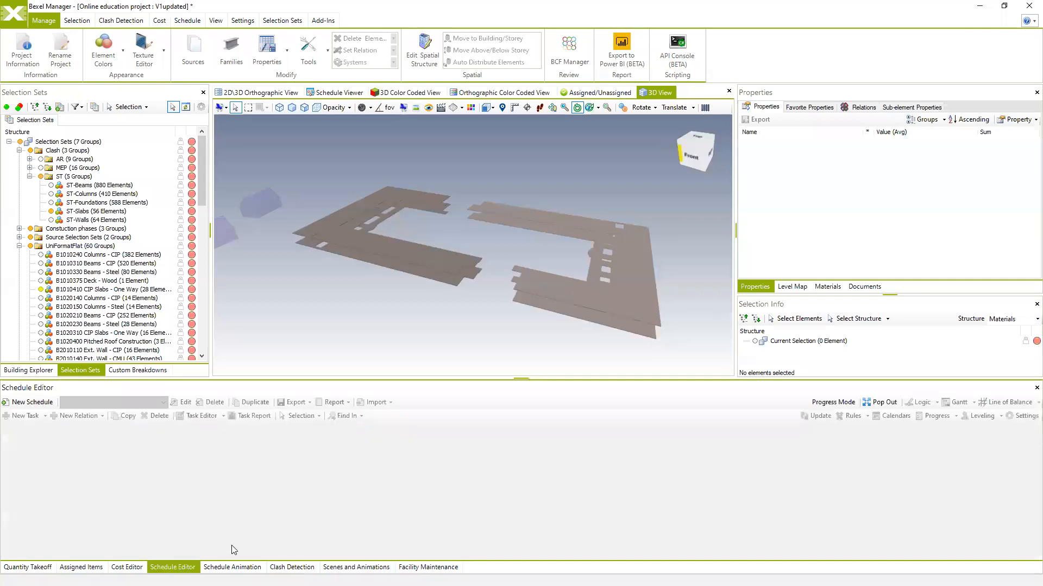
left_click(232, 567)
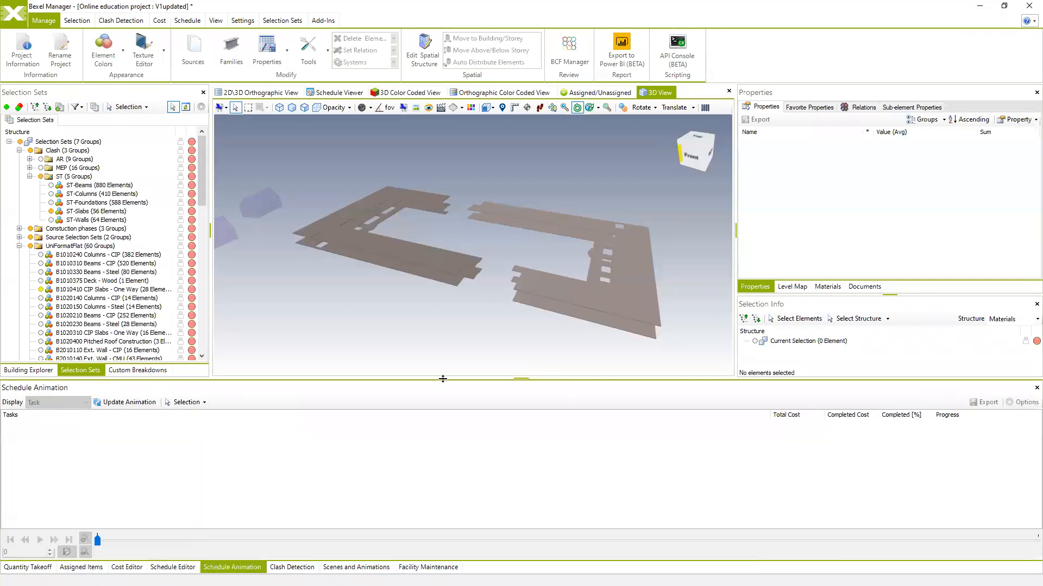
left_click(392, 567)
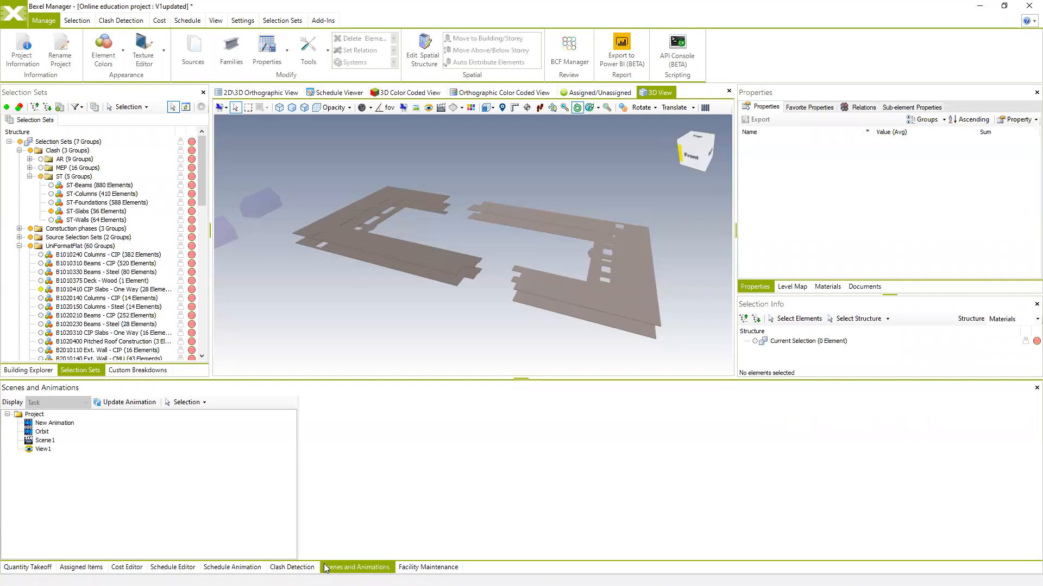
left_click(41, 425)
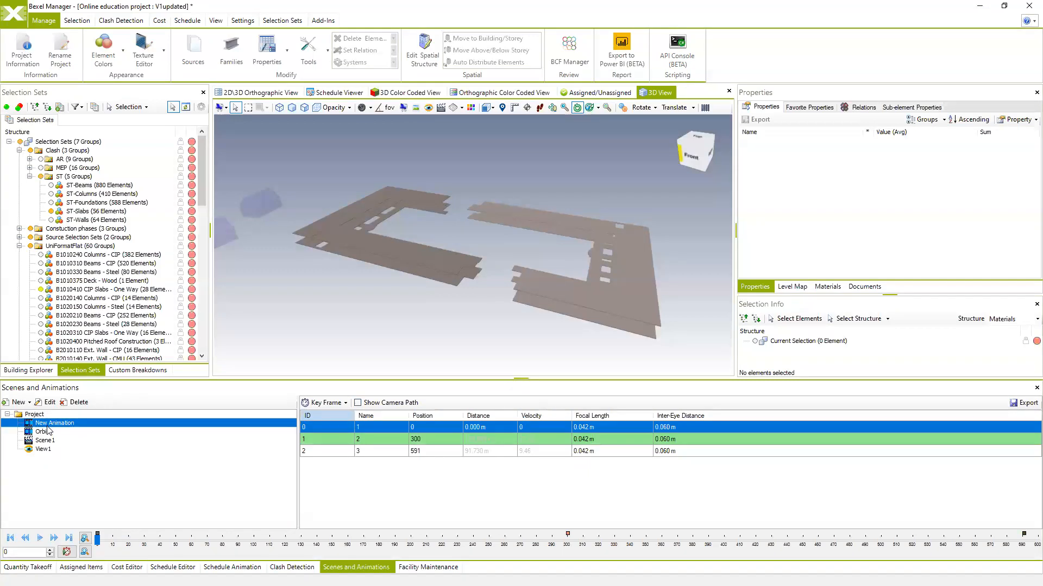
right_click(47, 425)
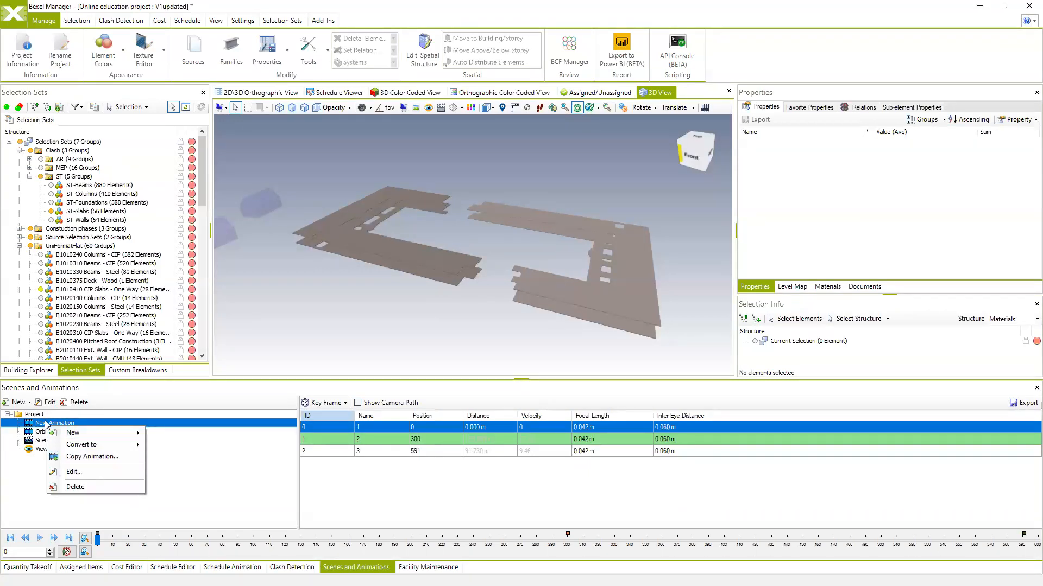
left_click(46, 422)
left_click_drag(434, 305, 478, 288)
left_click(42, 539)
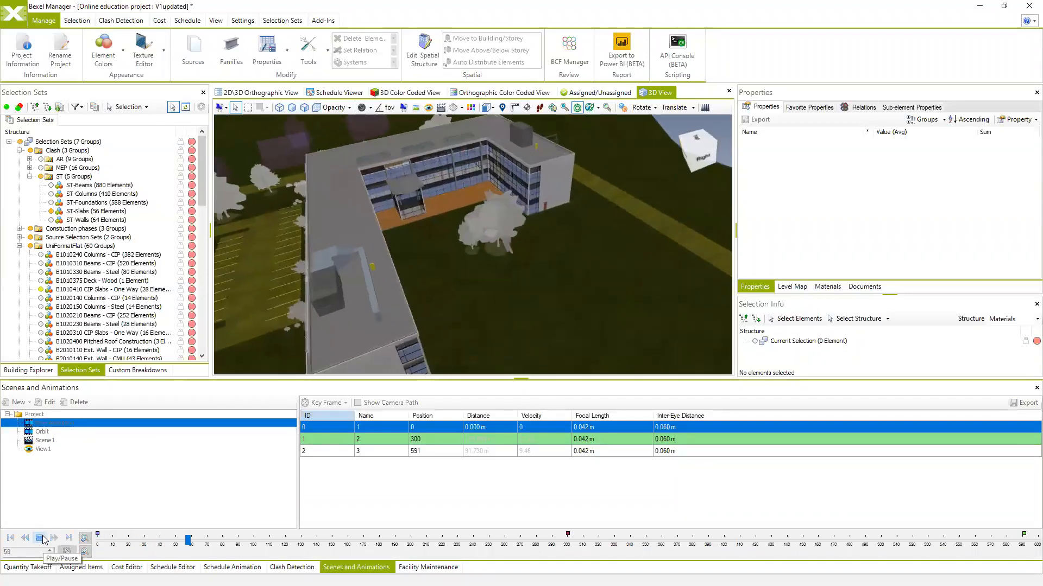
left_click(43, 538)
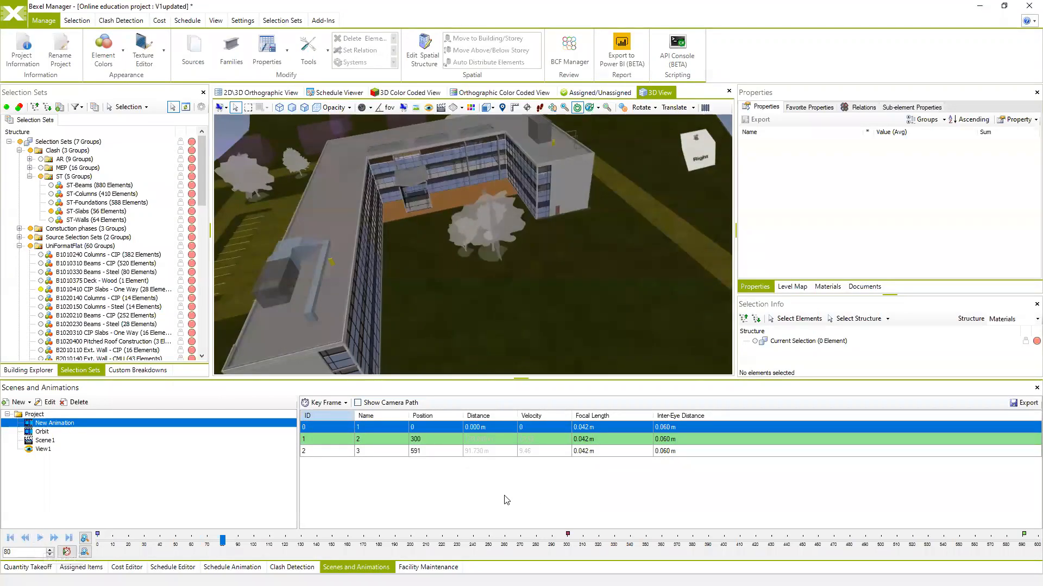
- Show all model elements again, go back to the first keyframe, and play New Animation up to frame 74
scroll(460, 262, "down", 2)
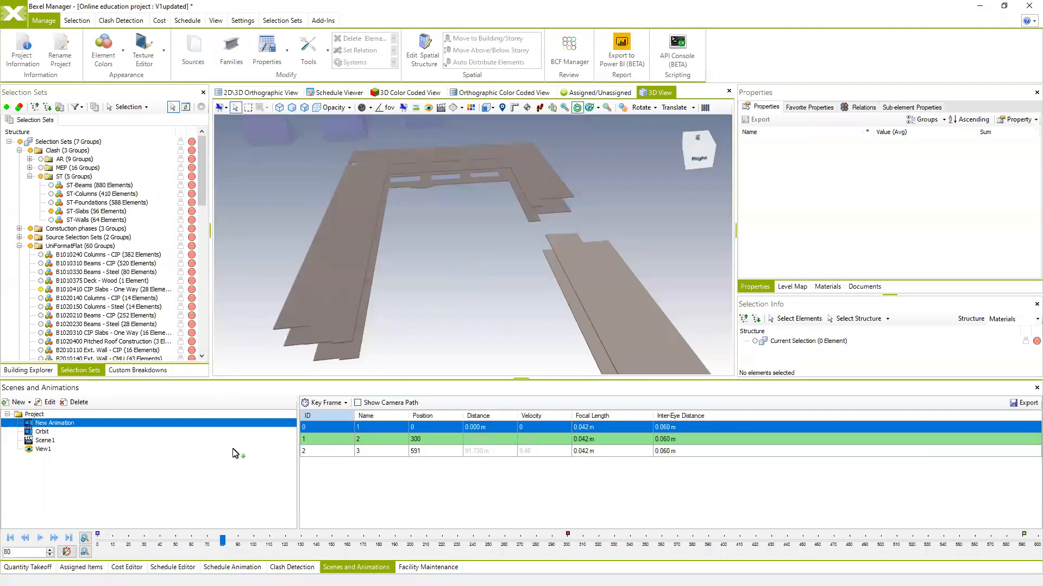
left_click(339, 427)
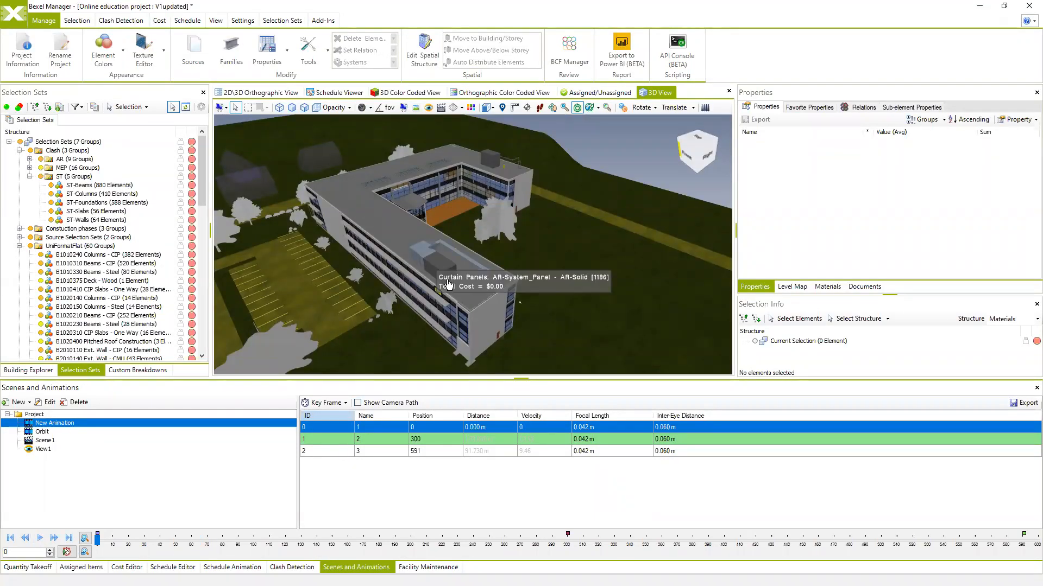
left_click(40, 540)
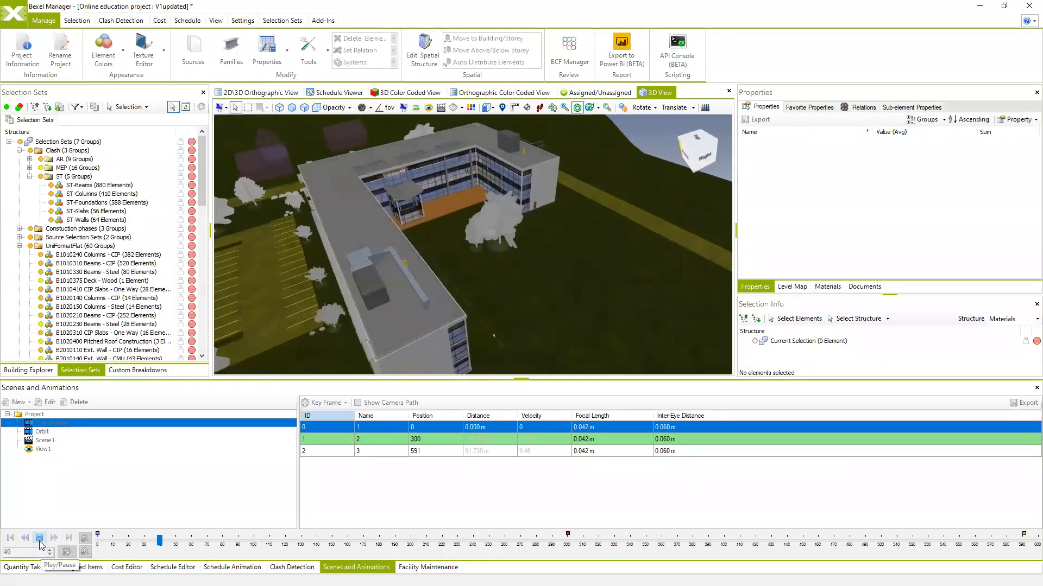
left_click(40, 540)
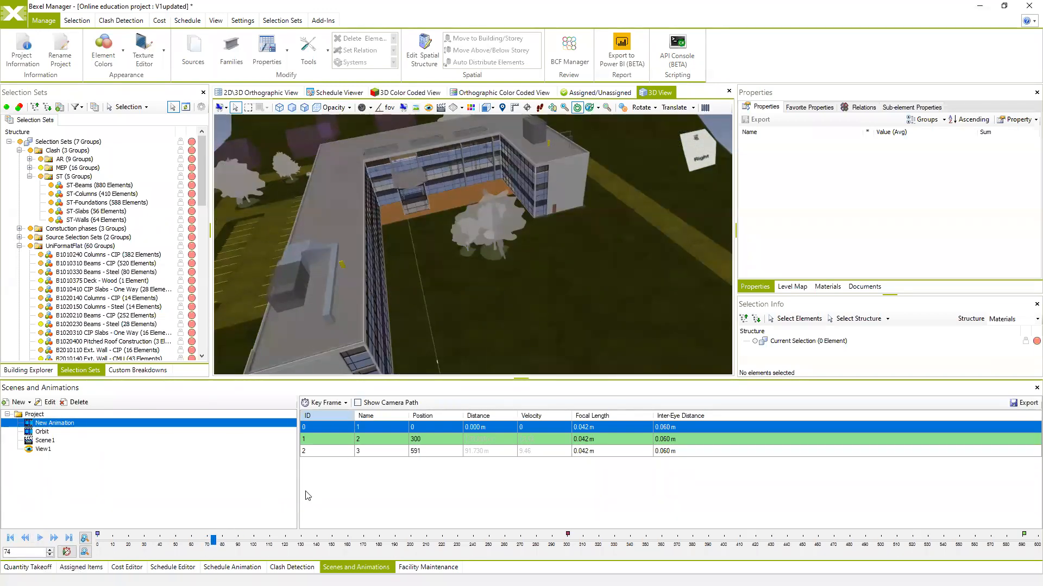
- Add a new keyframe named 1a at frame 74 of New Animation
right_click(327, 435)
left_click(397, 441)
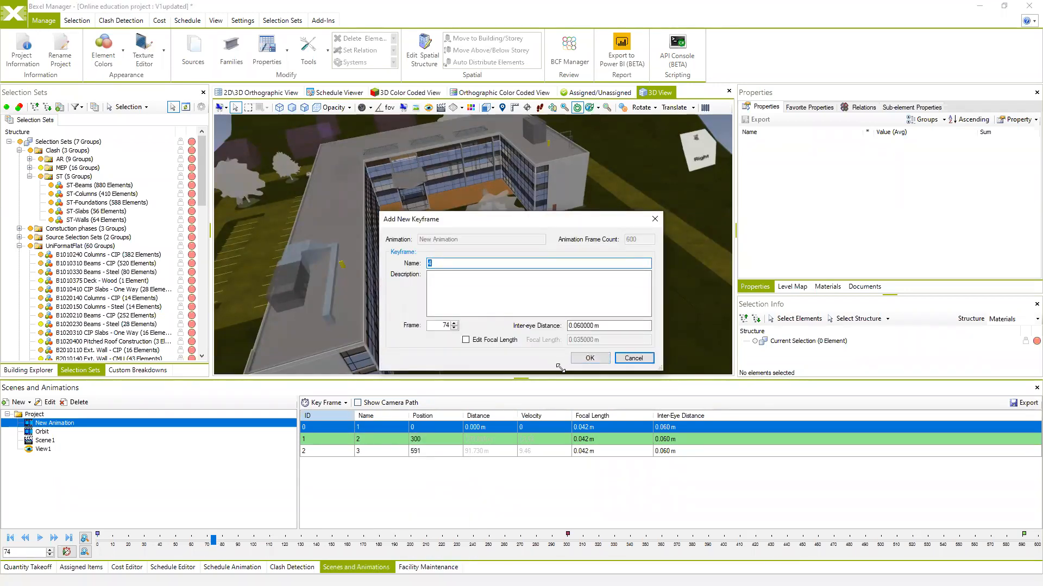
type("1a")
left_click(593, 358)
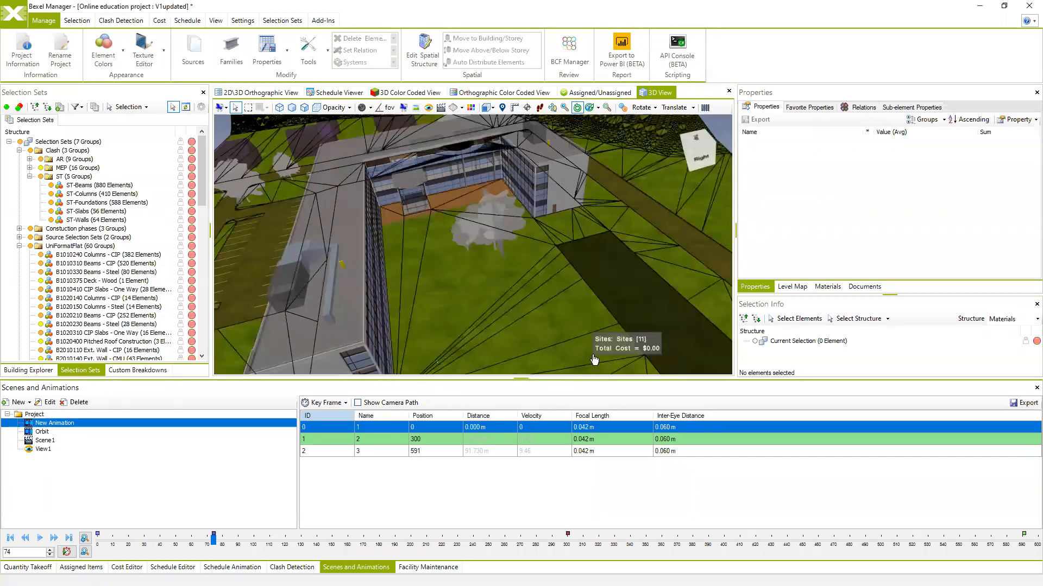
- Duplicate keyframe 1a and place the copy at frame 104 of New Animation
left_click(318, 443)
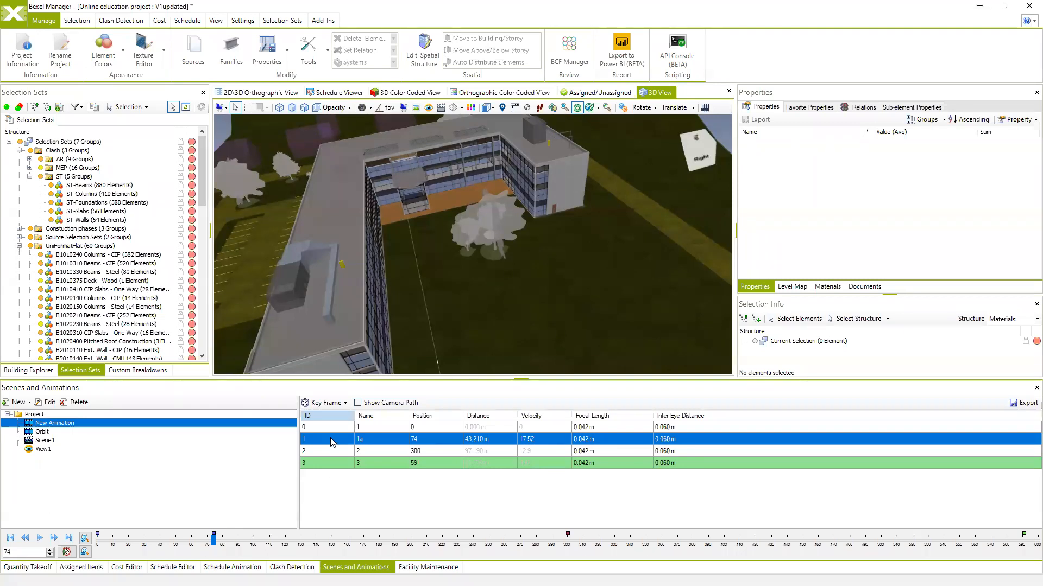
right_click(332, 441)
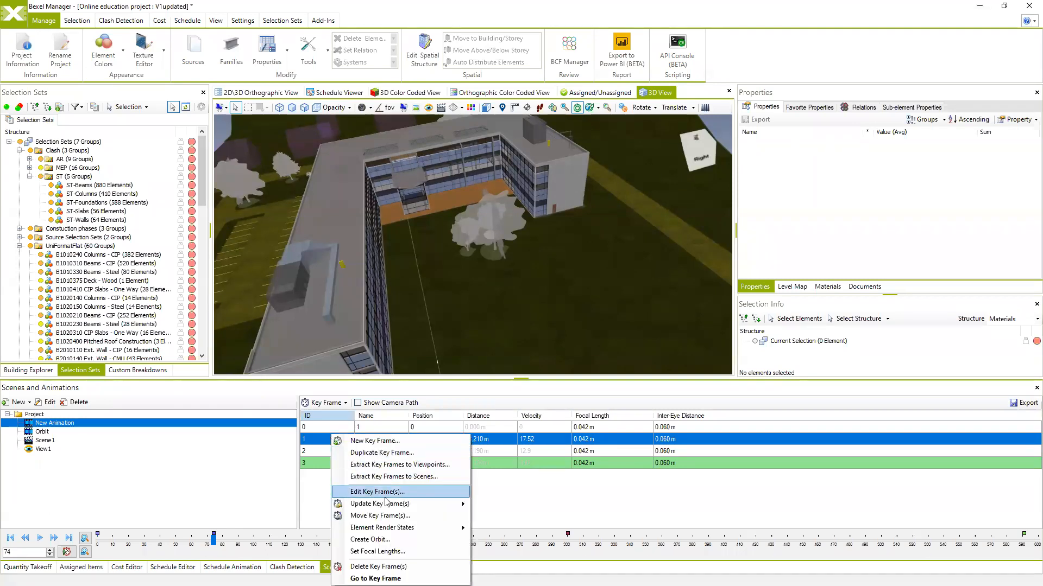
mouse_move(388, 506)
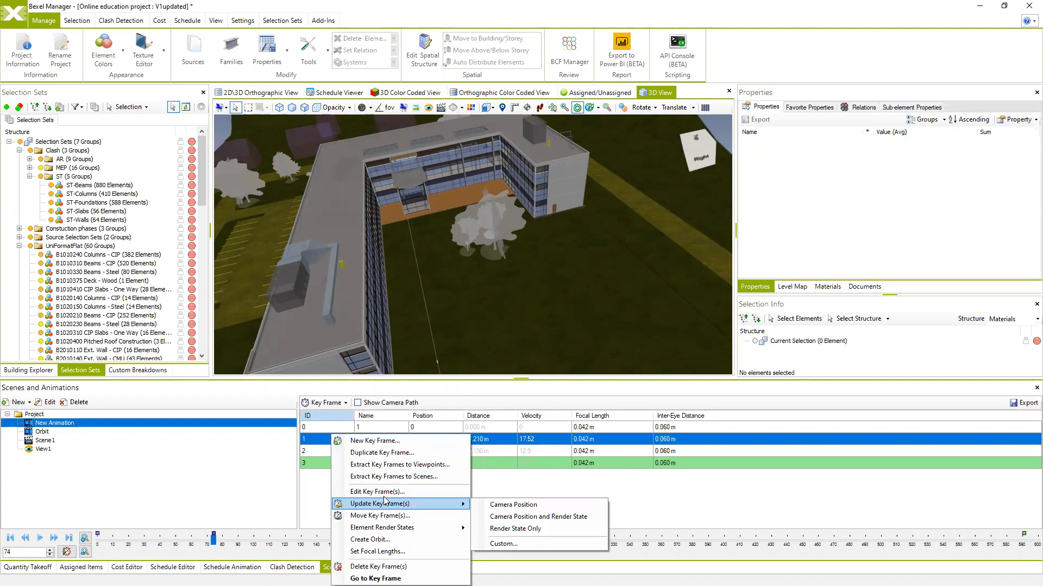
left_click(383, 453)
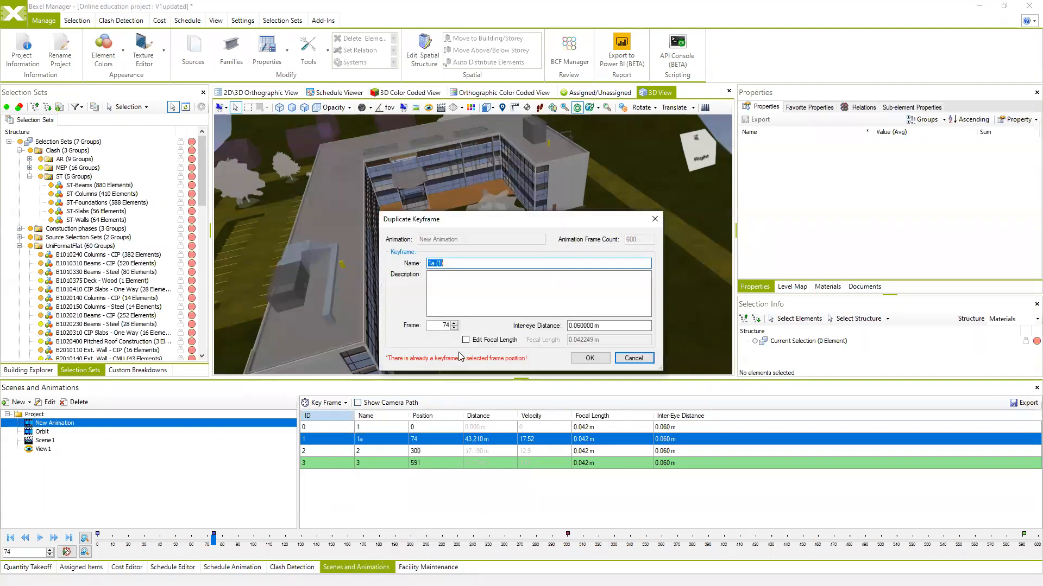
double_click(441, 326)
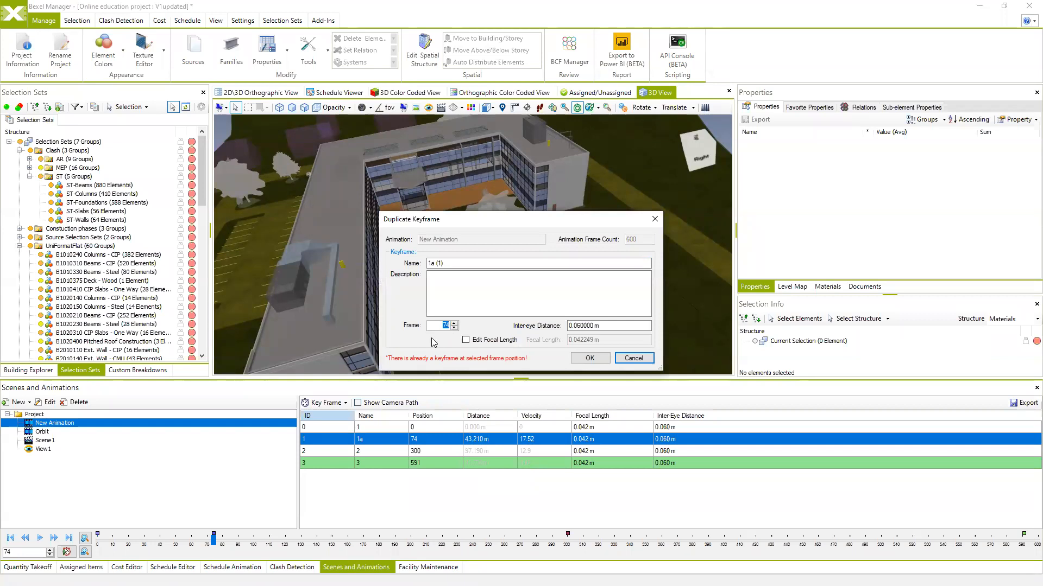
left_click(444, 328)
double_click(445, 327)
type("10")
left_click(590, 359)
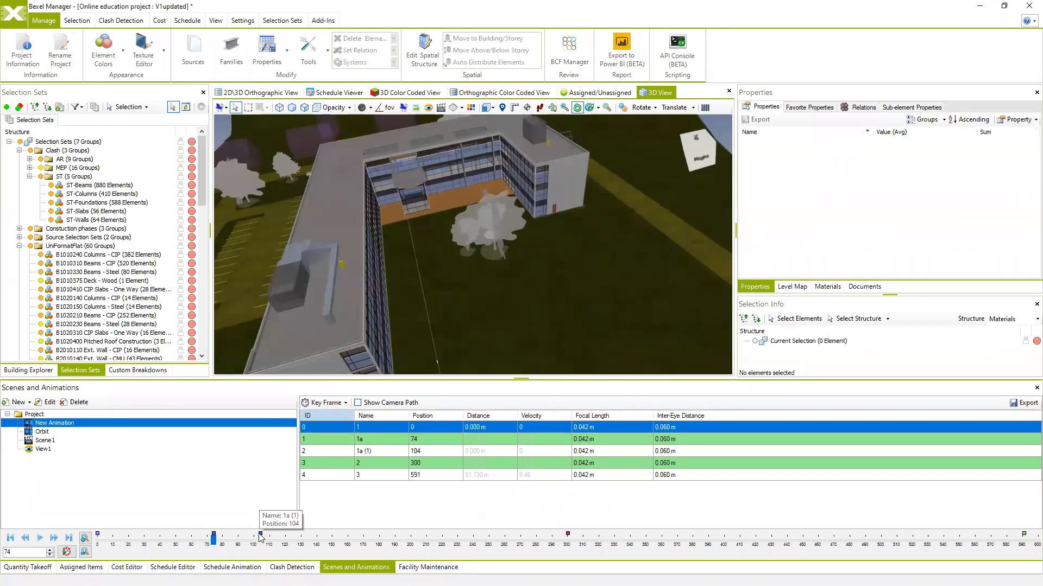
- Compare the views of keyframes 1a (1) and 1a, and play New Animation from its start, stopping at frame 166
left_click(318, 451)
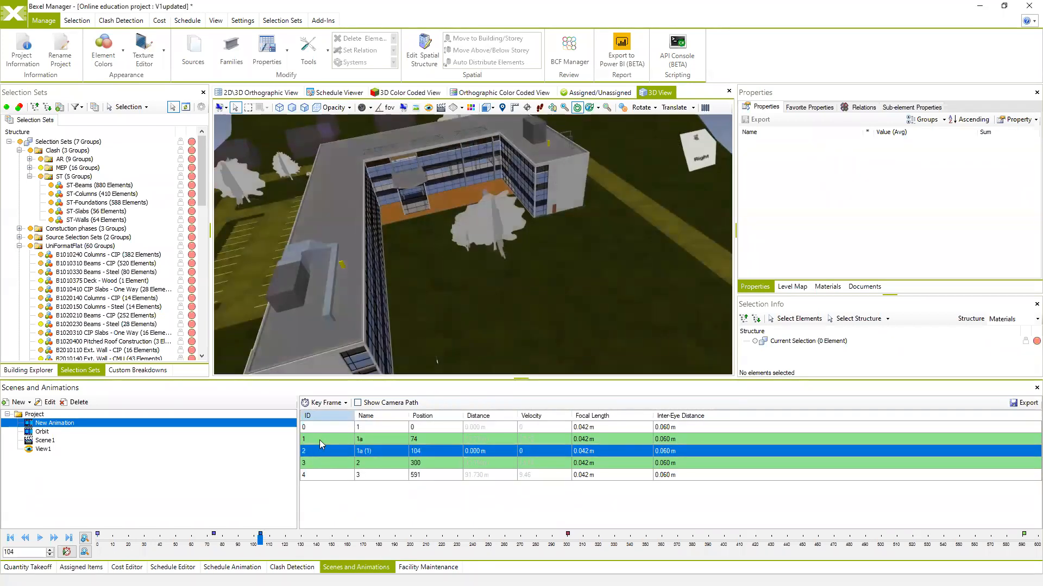
left_click(320, 441)
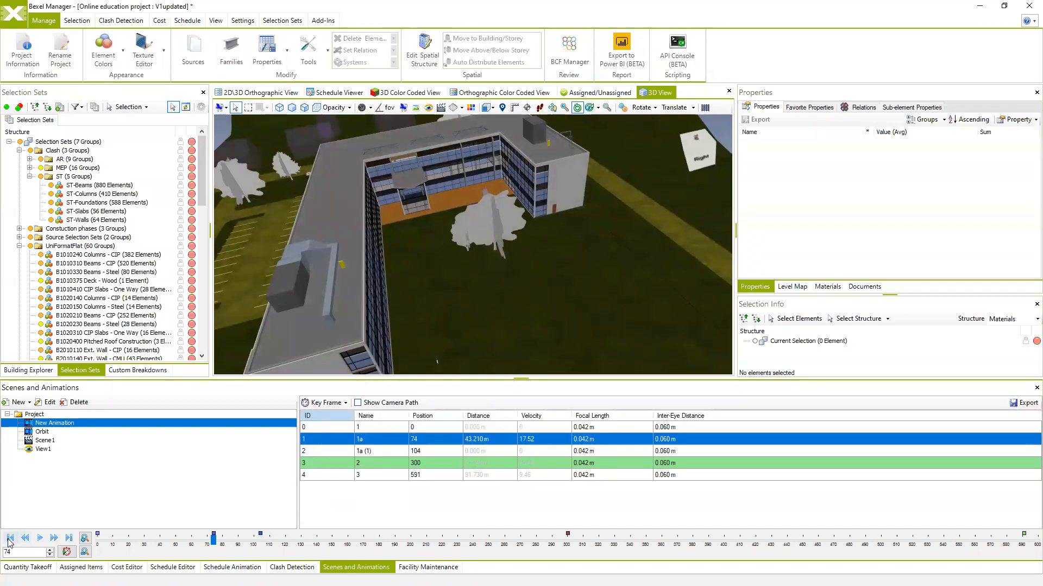
left_click(10, 538)
left_click(39, 538)
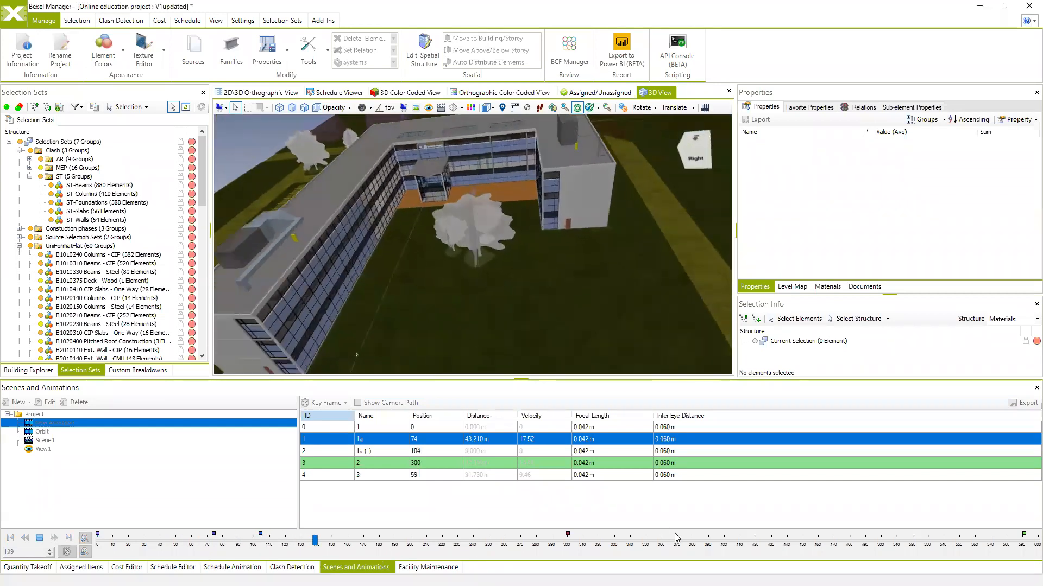
left_click(40, 538)
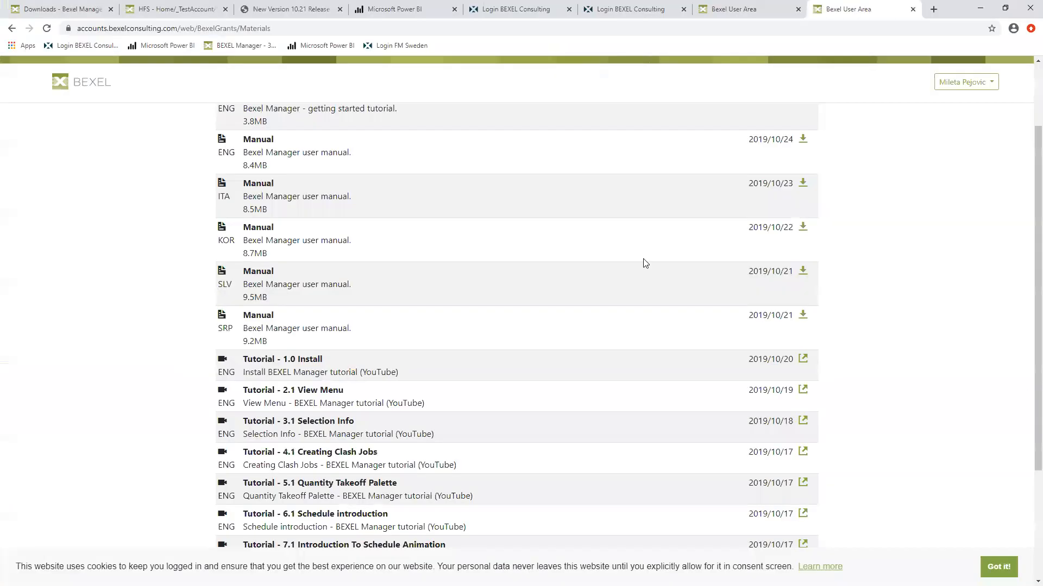
- Look through the tutorials and add-in downloads on the BEXEL Materials web page and return to Bexel Manager
scroll(645, 261, "down", 3)
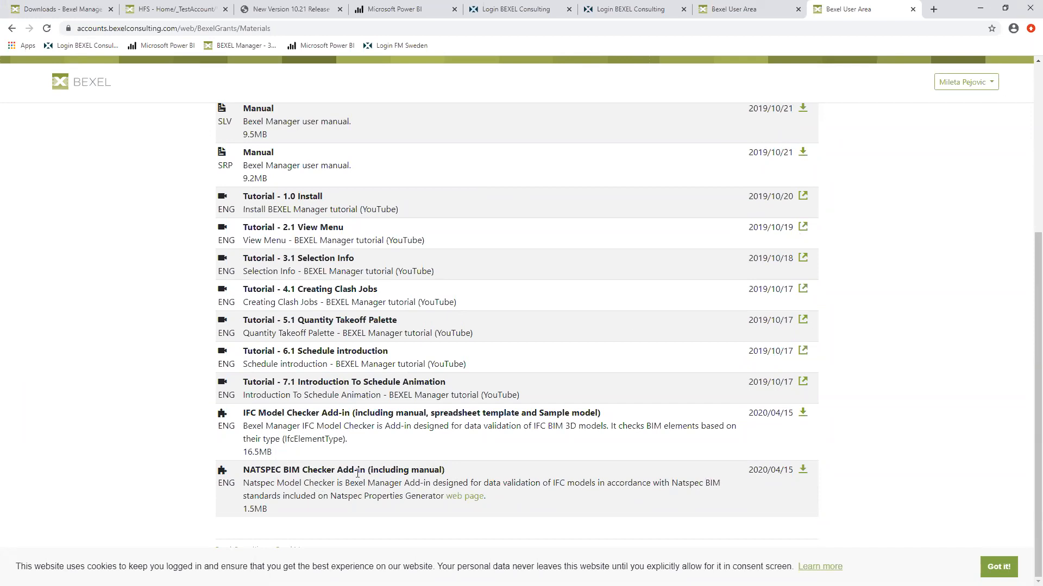
left_click(984, 12)
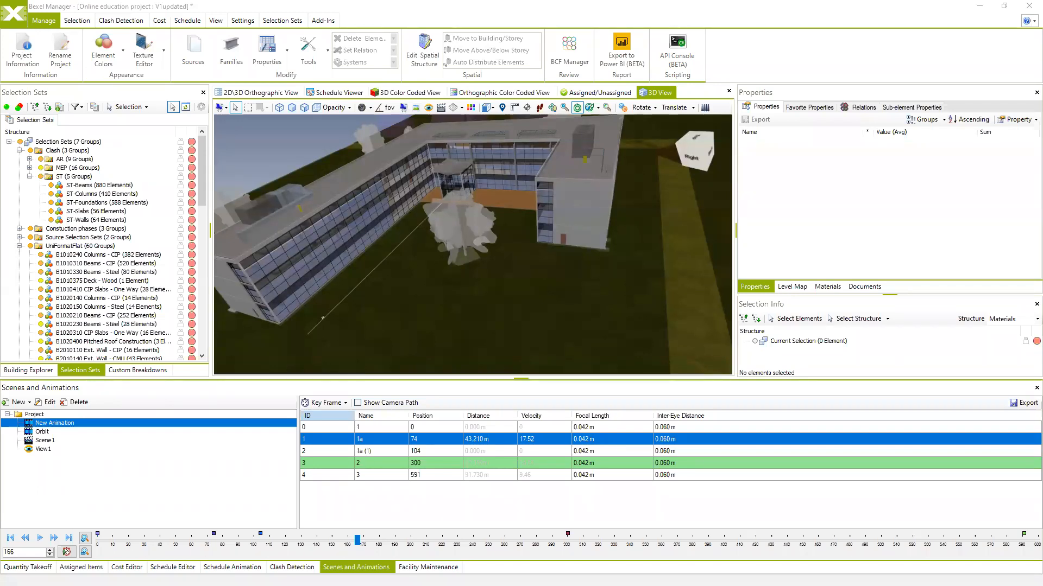
left_click(283, 21)
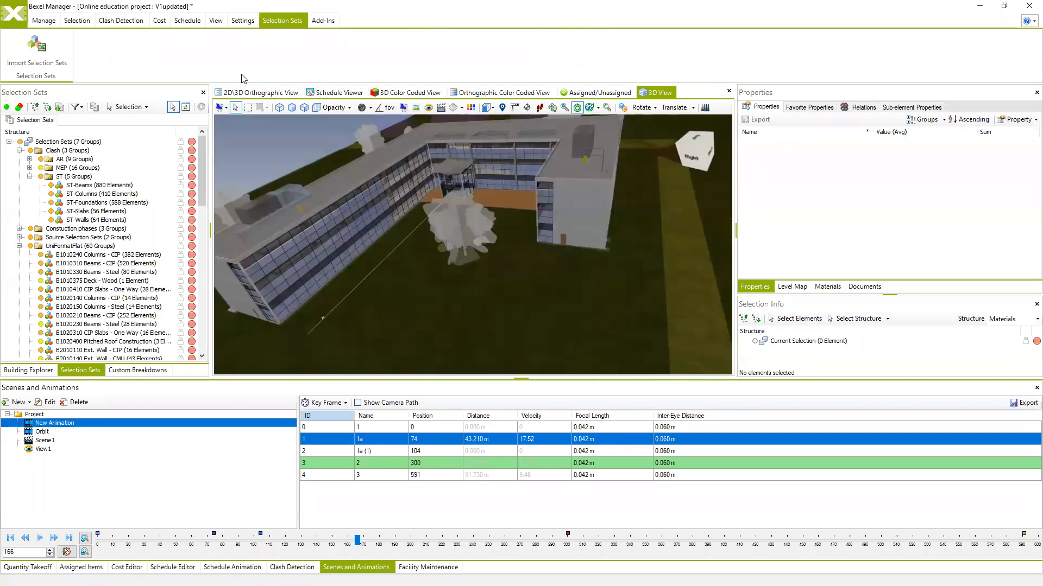
middle_click_drag(347, 206, 418, 239)
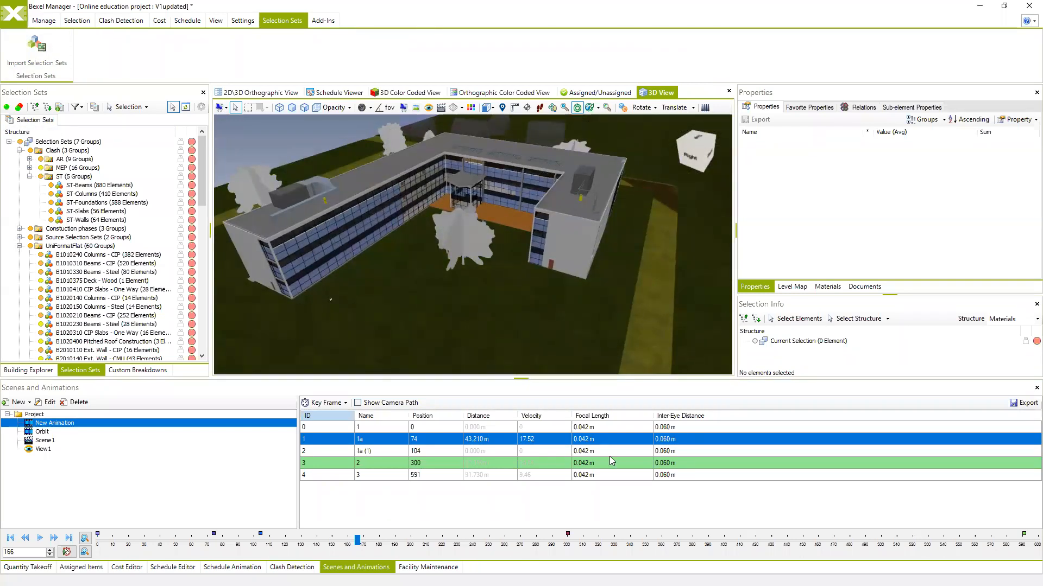
key("alt+Tab")
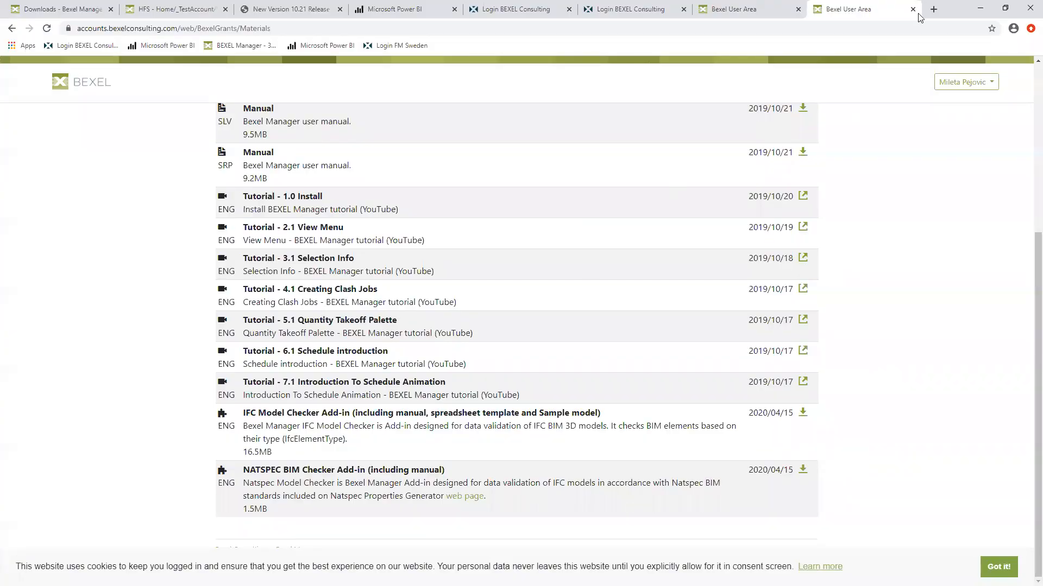
left_click(978, 8)
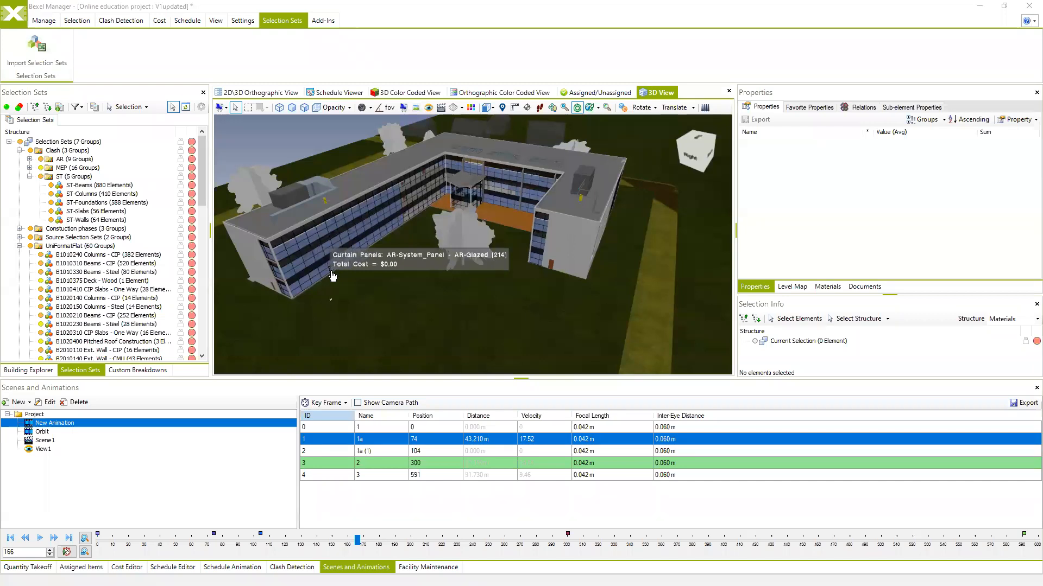
- Select the elements of the ST-Columns selection set and bring up the project management and review commands
left_click(69, 197)
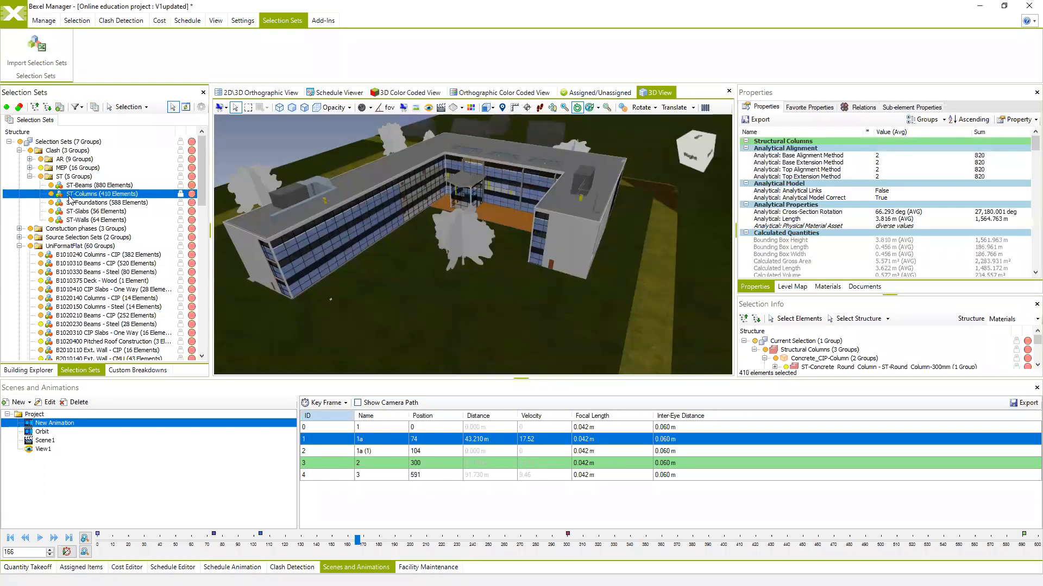
left_click_drag(61, 424, 101, 480)
left_click(46, 20)
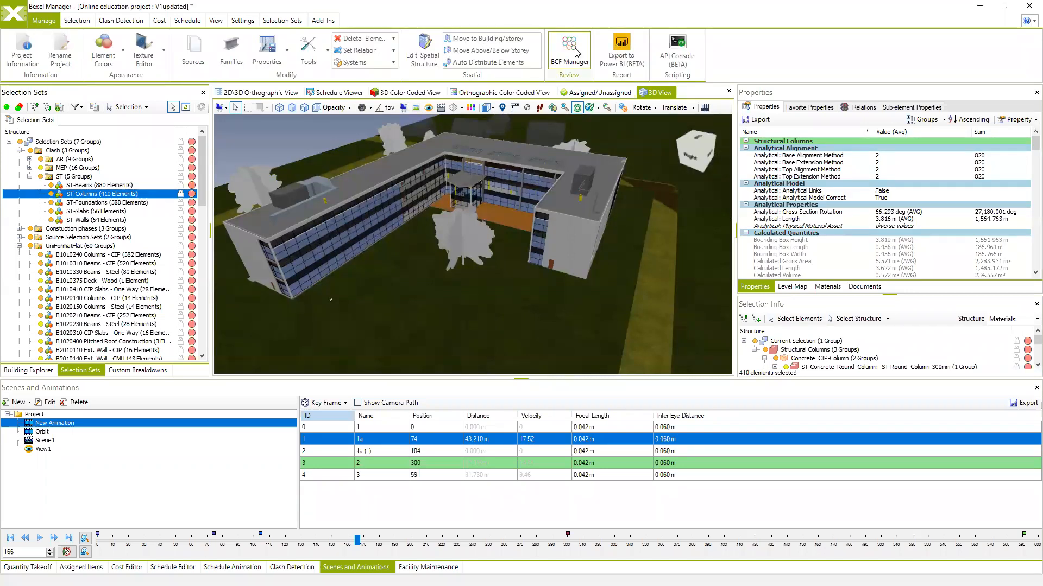